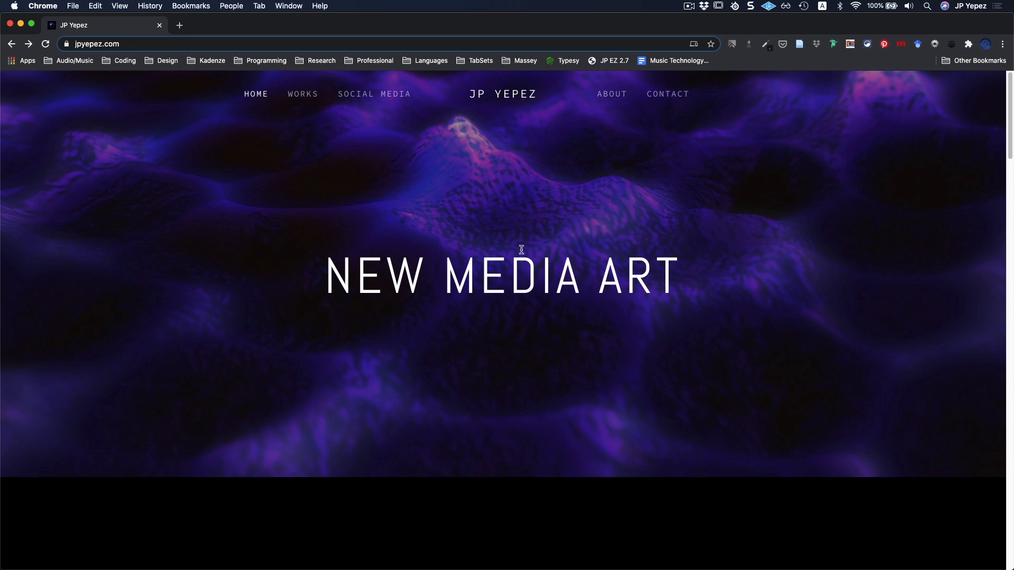
# Look through the portfolio's Works section, from Machine Learning Art and Computer Graphics to Audiovisual Art and Generative Art.
pyautogui.scroll(-10, 563, 306)
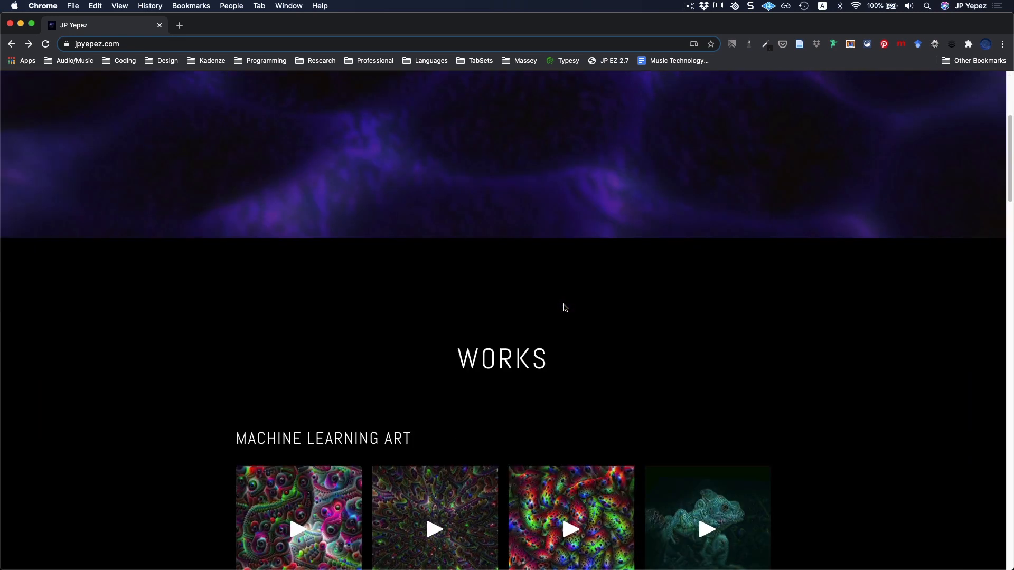
pyautogui.scroll(-5, 560, 305)
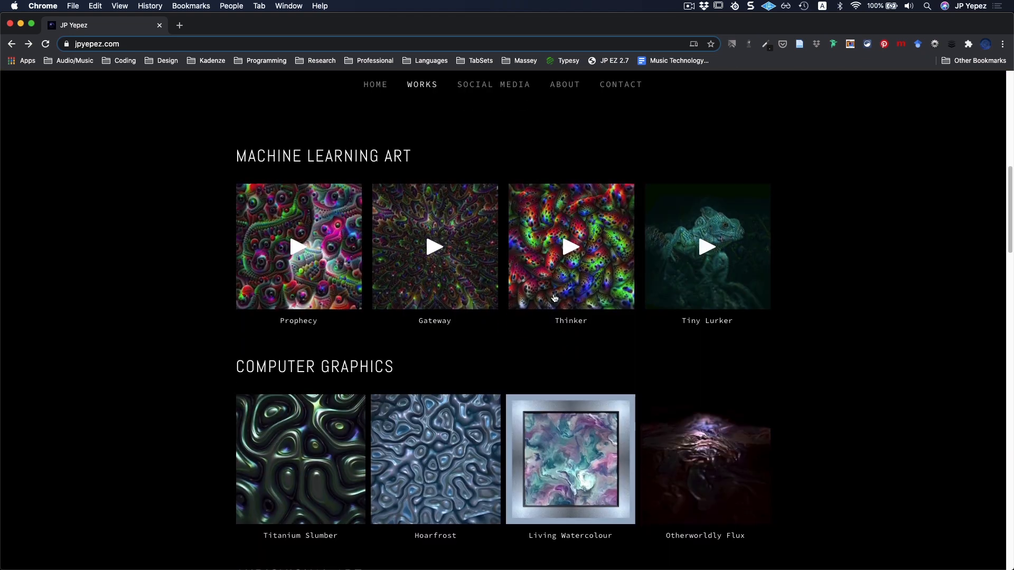
pyautogui.scroll(-1, 554, 300)
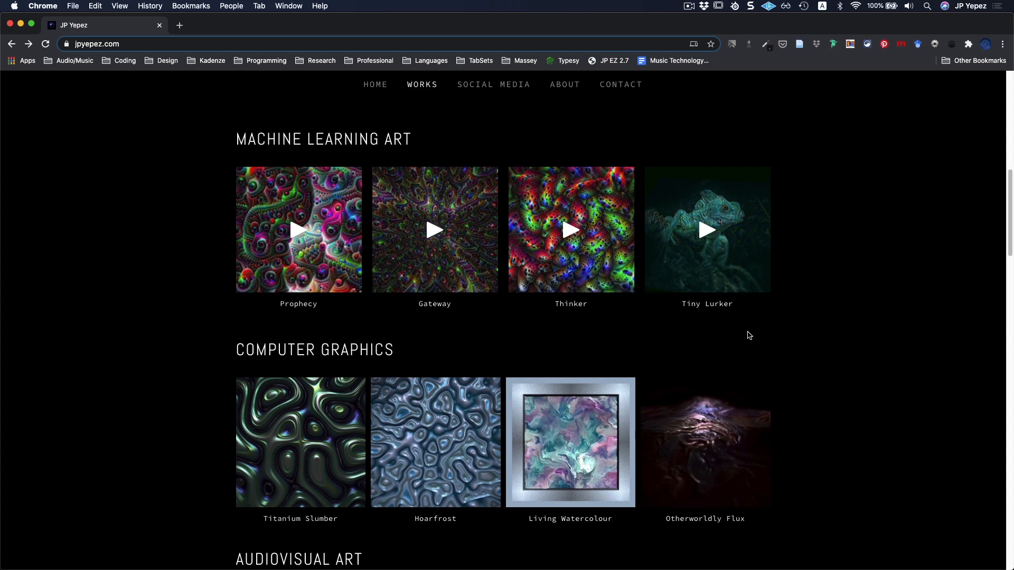
pyautogui.scroll(-3, 747, 335)
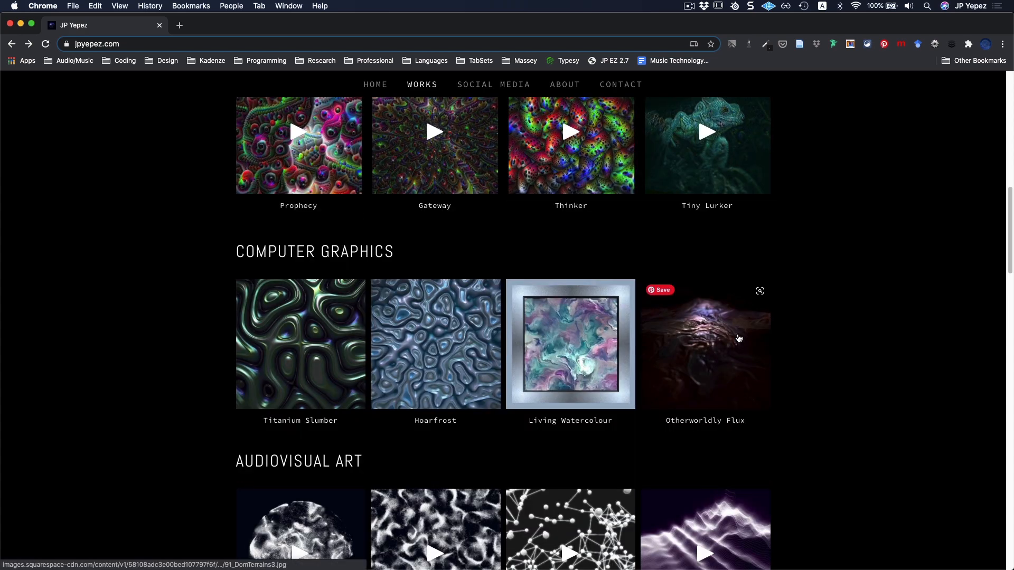
pyautogui.scroll(-1, 738, 339)
pyautogui.scroll(-1, 736, 339)
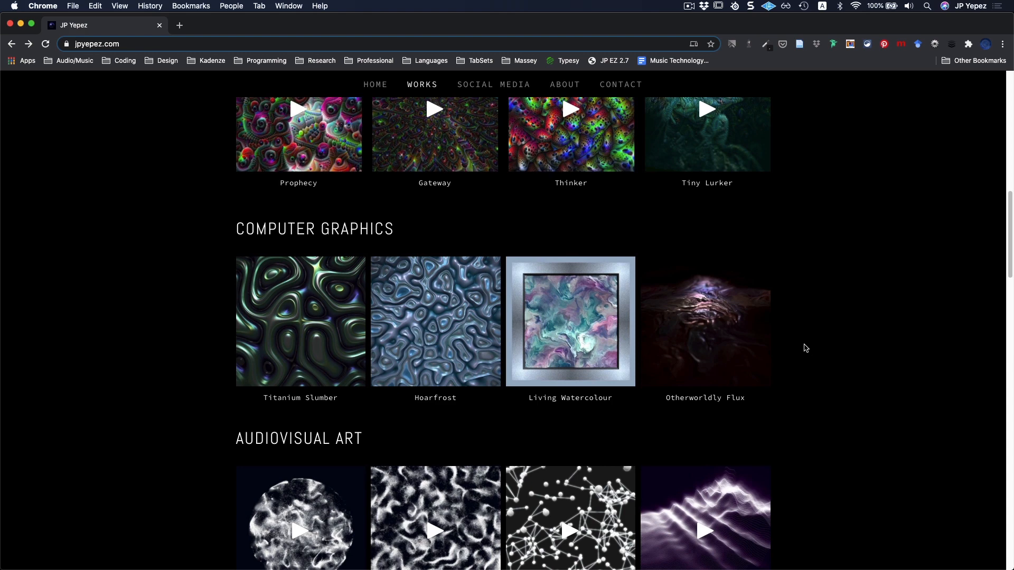
pyautogui.scroll(-3, 816, 342)
pyautogui.scroll(-1, 816, 343)
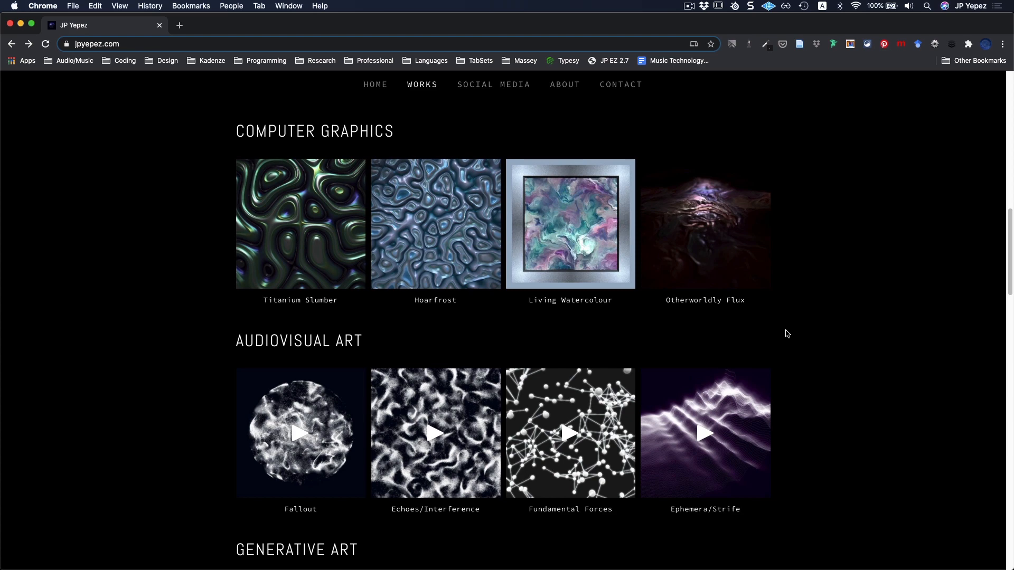
pyautogui.scroll(-1, 786, 332)
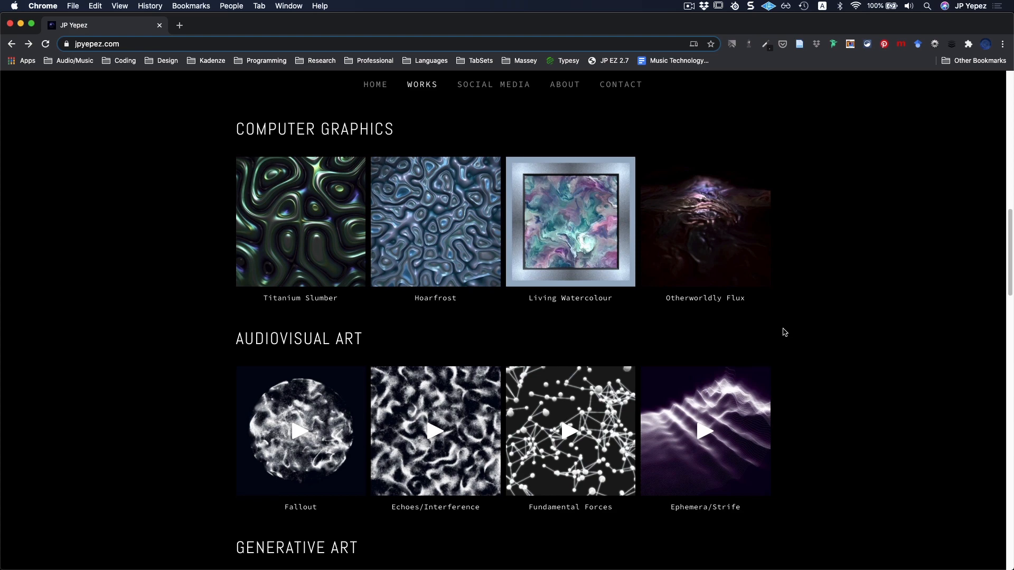
pyautogui.scroll(-4, 785, 331)
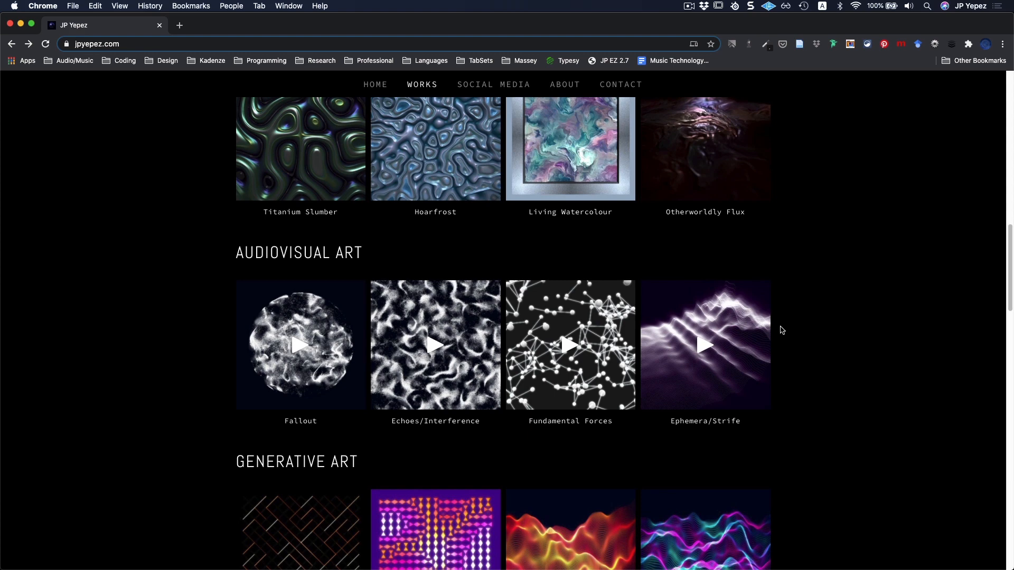
pyautogui.scroll(-7, 783, 329)
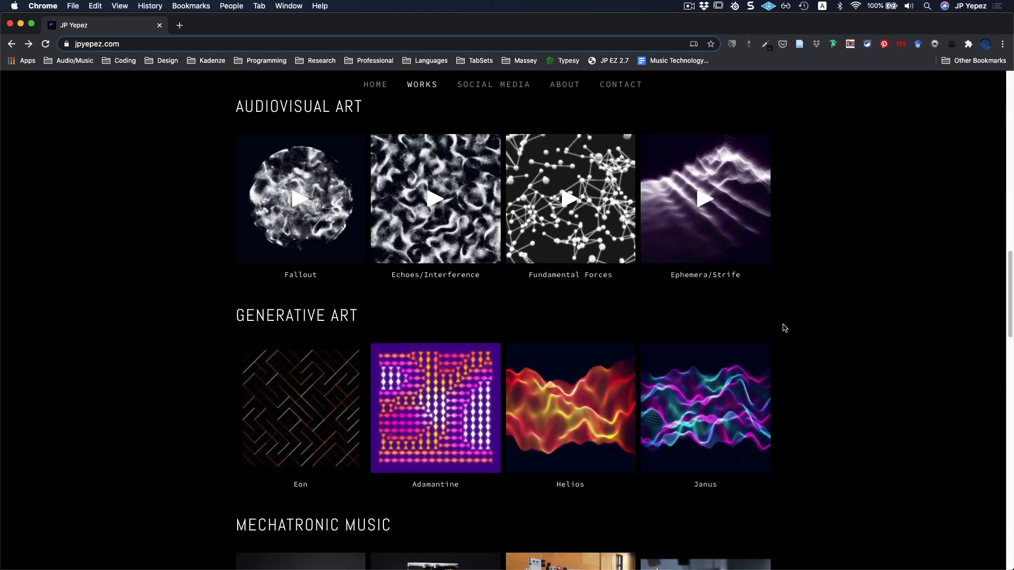
pyautogui.scroll(-5, 786, 328)
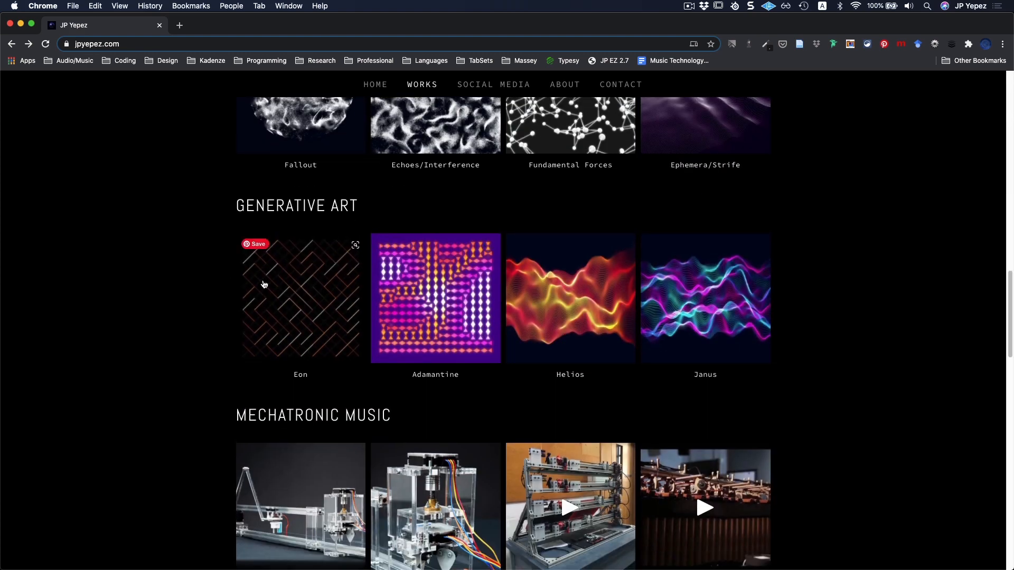
# View the Generative Art pieces Eon, Adamantine and Helios enlarged, and close the enlarged view.
pyautogui.click(293, 291)
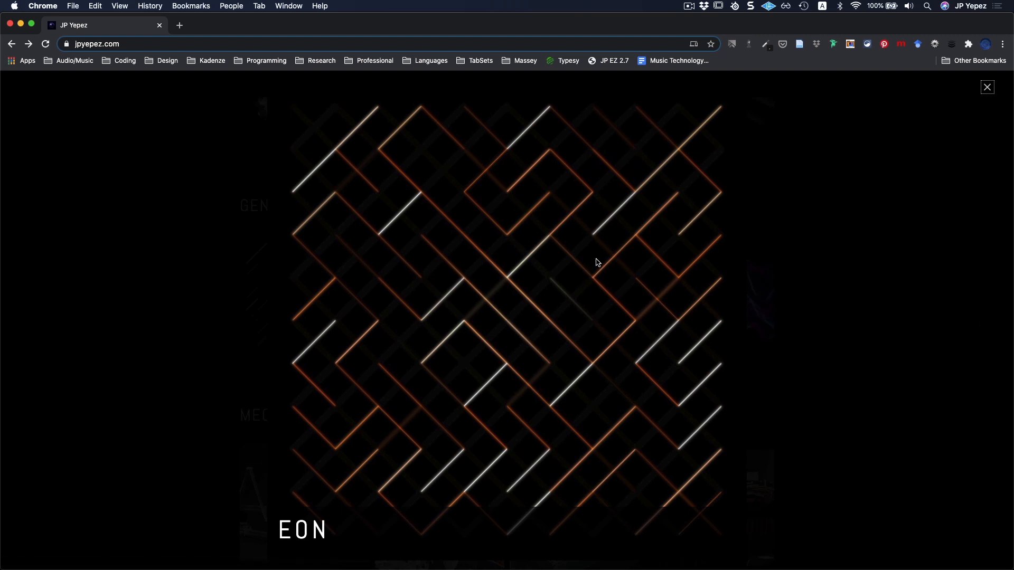
pyautogui.press('Right')
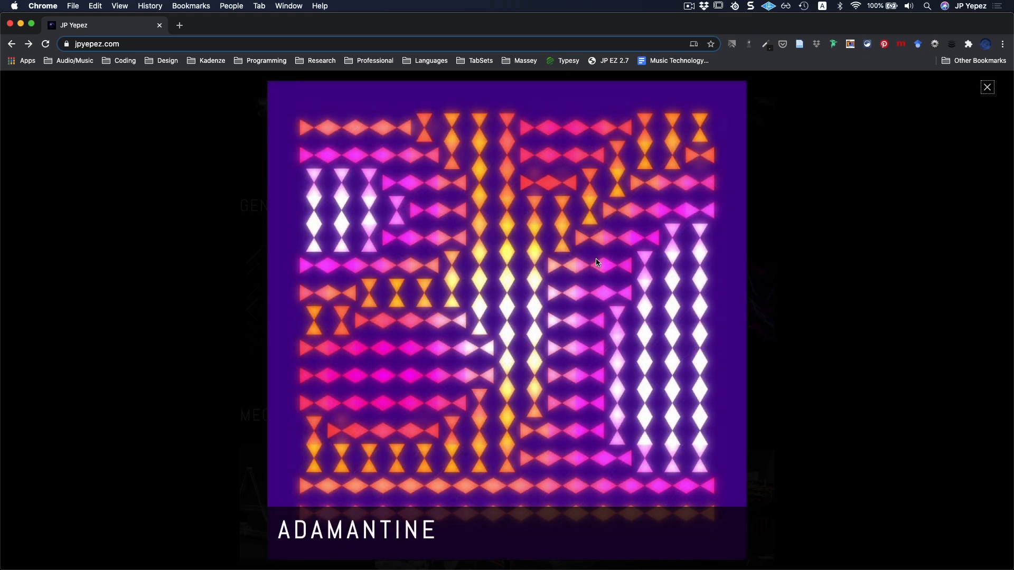
pyautogui.press('Right')
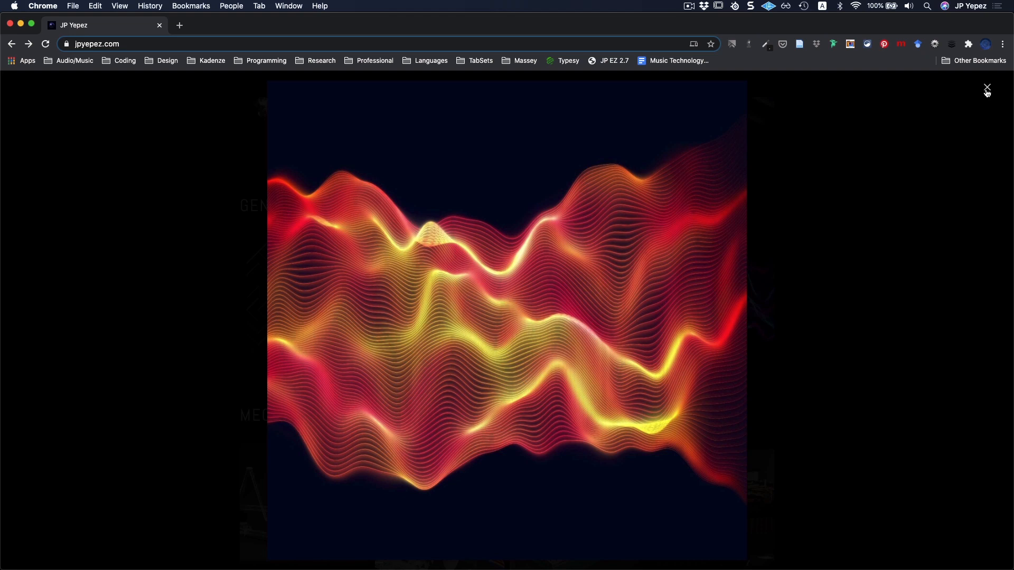
pyautogui.click(988, 89)
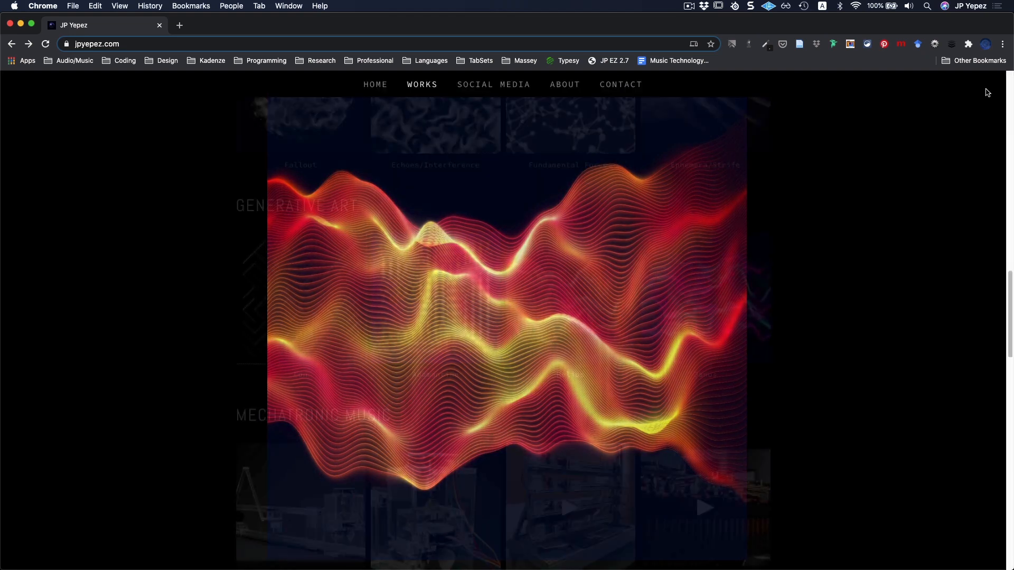
# View the Computer Graphics pieces enlarged, from Titanium Slumber through Hoarfrost to Living Watercolour, and close the enlarged view.
pyautogui.scroll(2, 570, 308)
pyautogui.scroll(2, 572, 309)
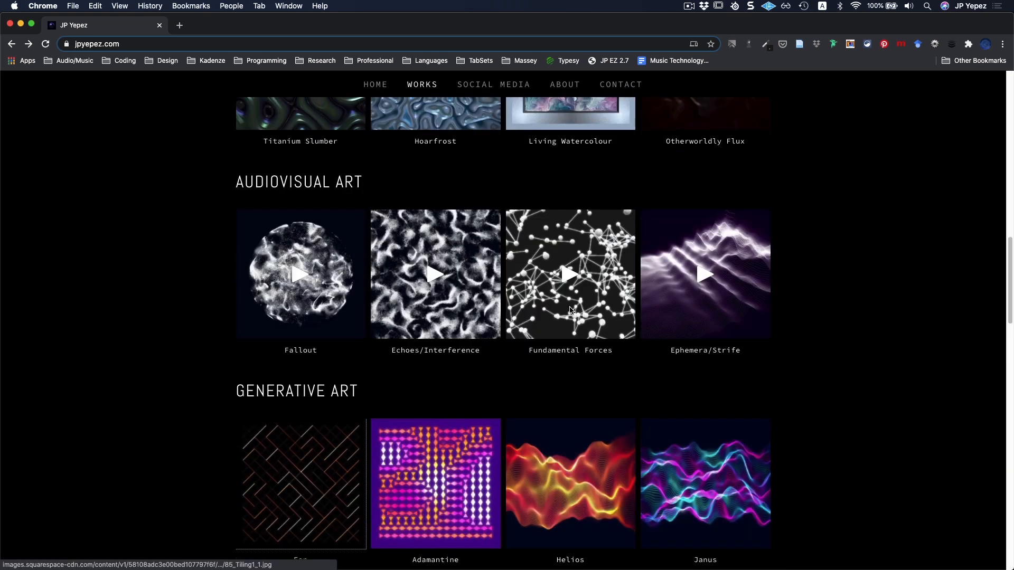
pyautogui.scroll(4, 572, 312)
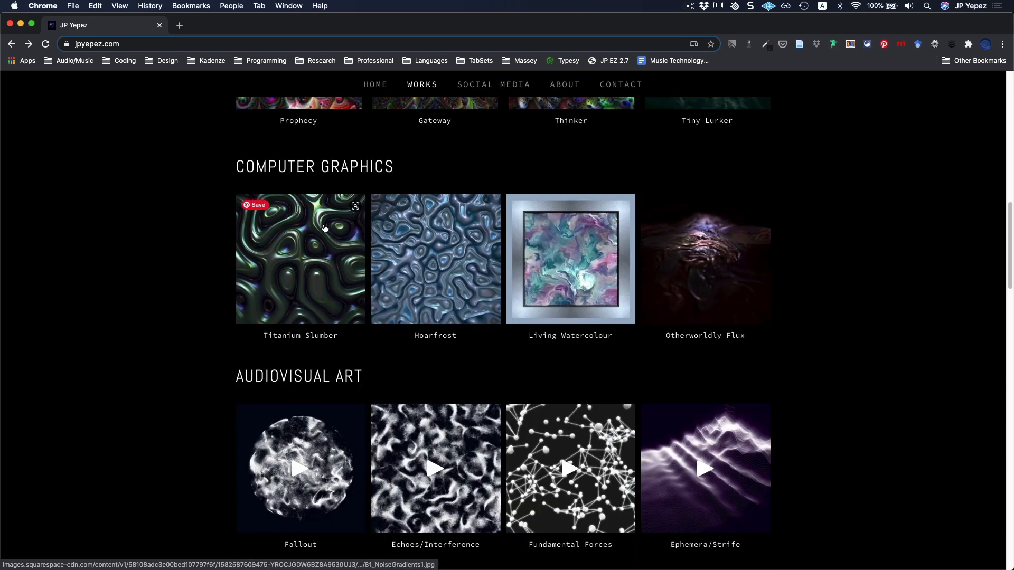
pyautogui.click(265, 243)
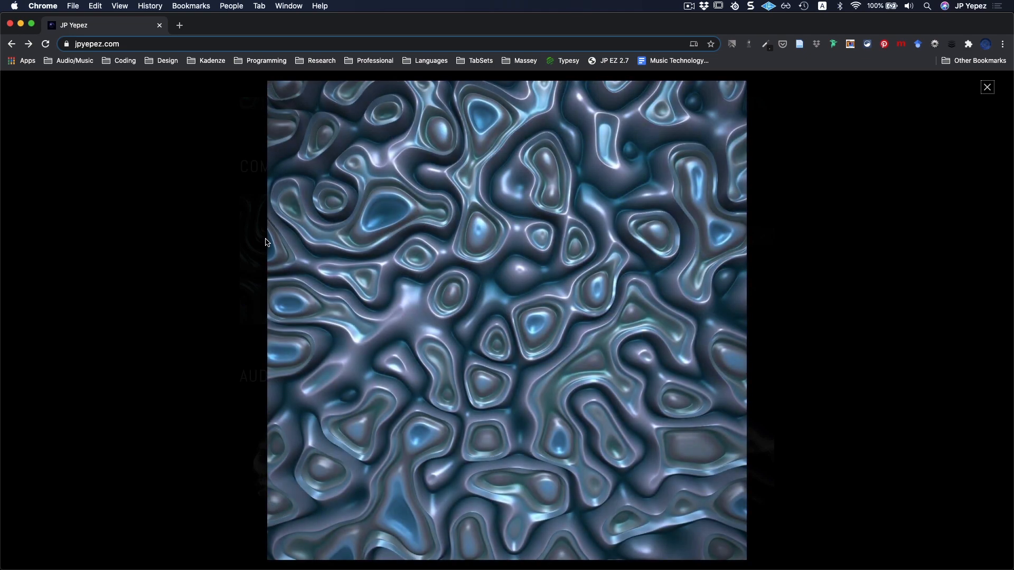
pyautogui.press('Right')
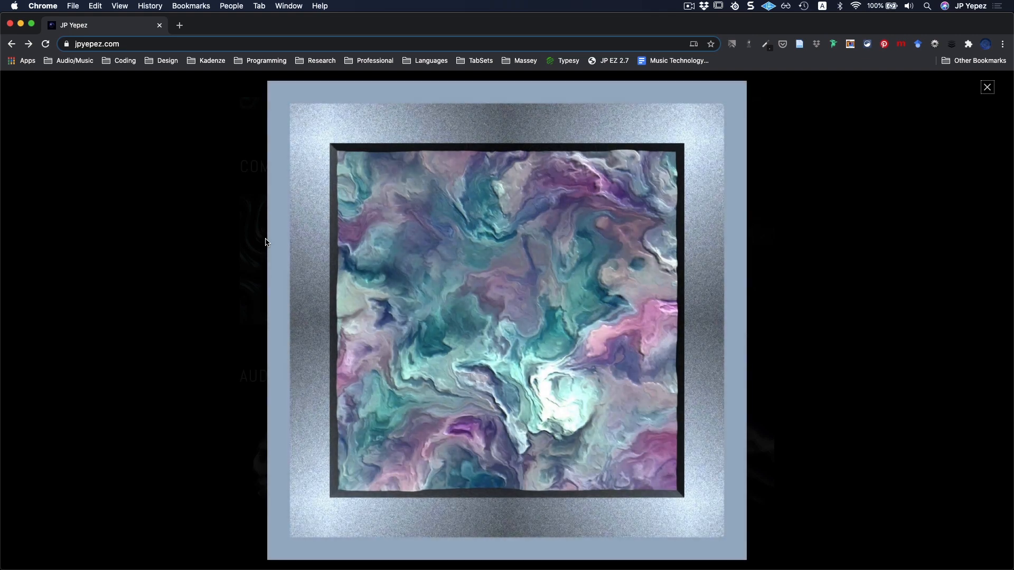
pyautogui.click(987, 87)
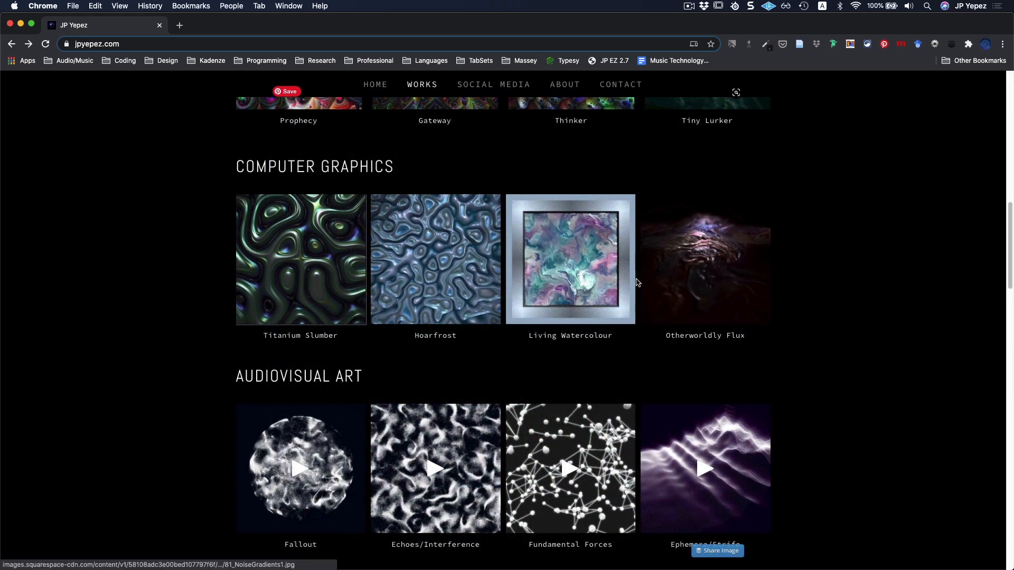
# Play the Echoes/Interference video from the Audiovisual Art section and close it.
pyautogui.scroll(-2, 637, 283)
pyautogui.scroll(-5, 636, 283)
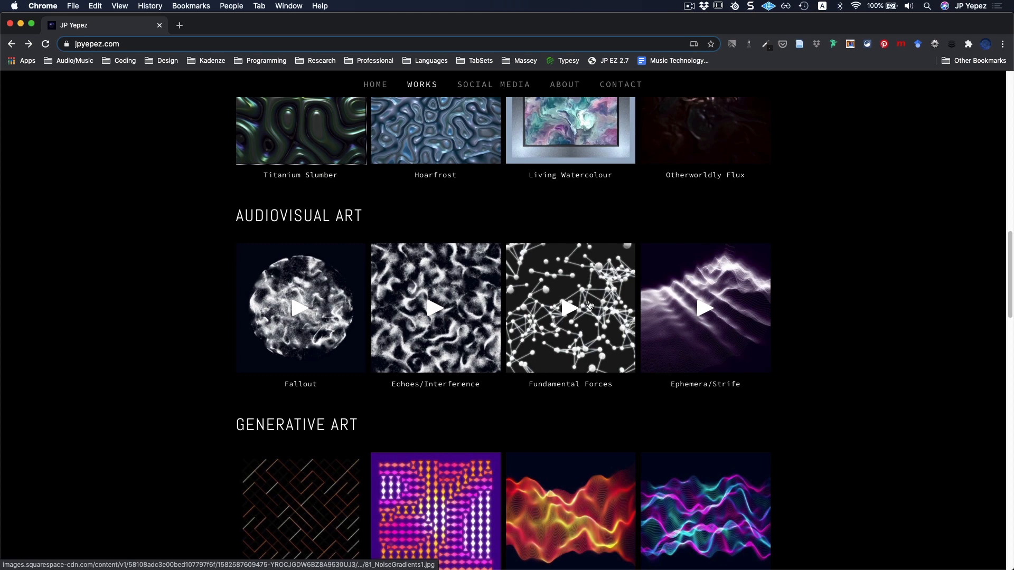
pyautogui.click(453, 287)
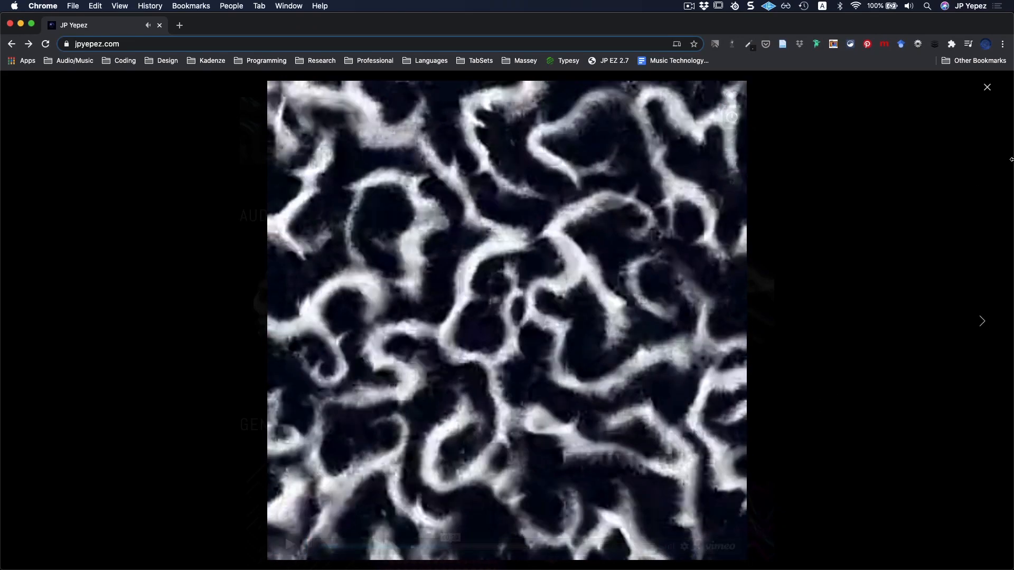
pyautogui.click(988, 87)
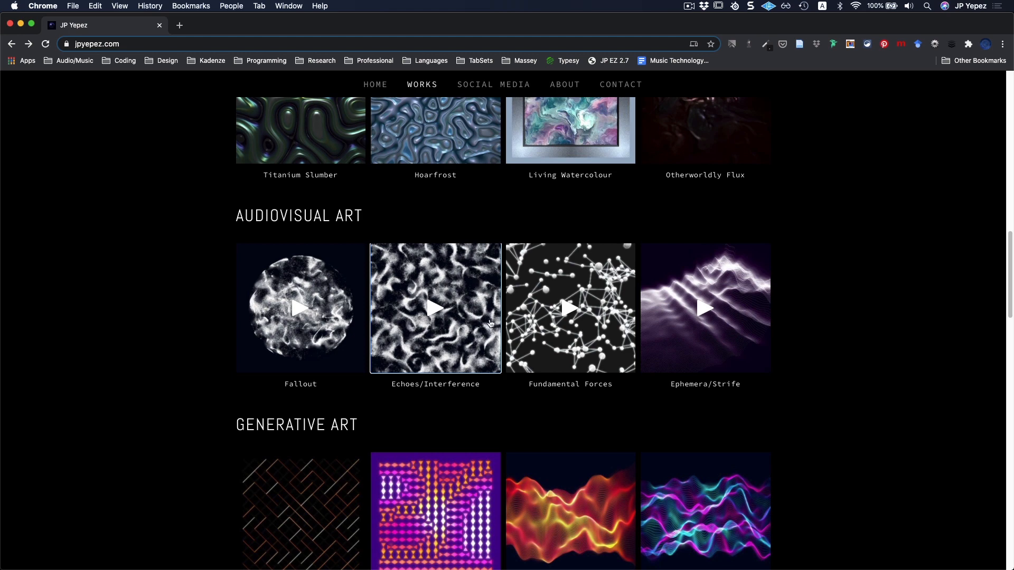
# View the Machine Learning Art videos Prophecy and Gateway enlarged, and close the enlarged view.
pyautogui.scroll(5, 571, 314)
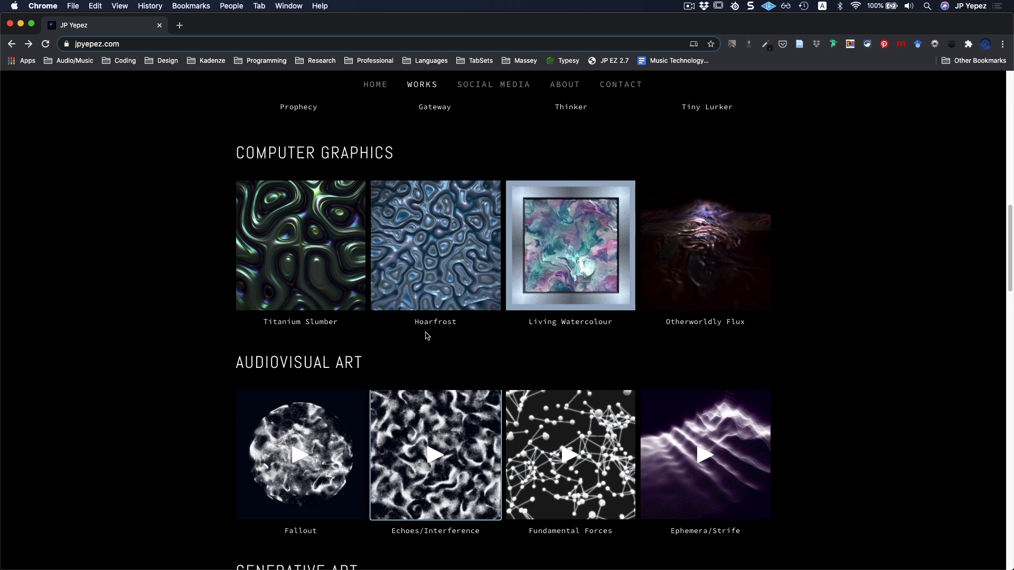
pyautogui.scroll(1, 441, 348)
pyautogui.scroll(5, 441, 348)
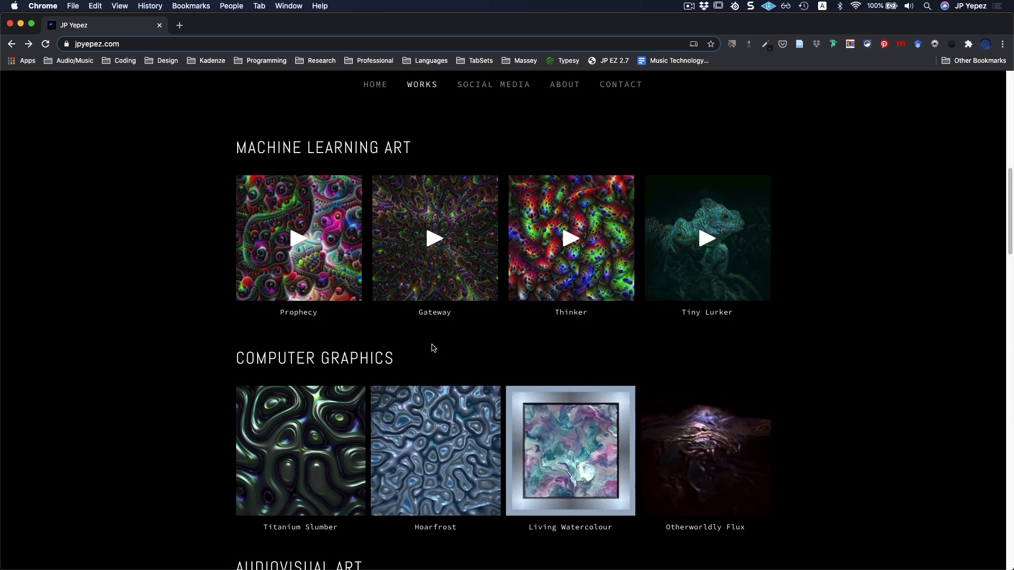
pyautogui.scroll(1, 434, 348)
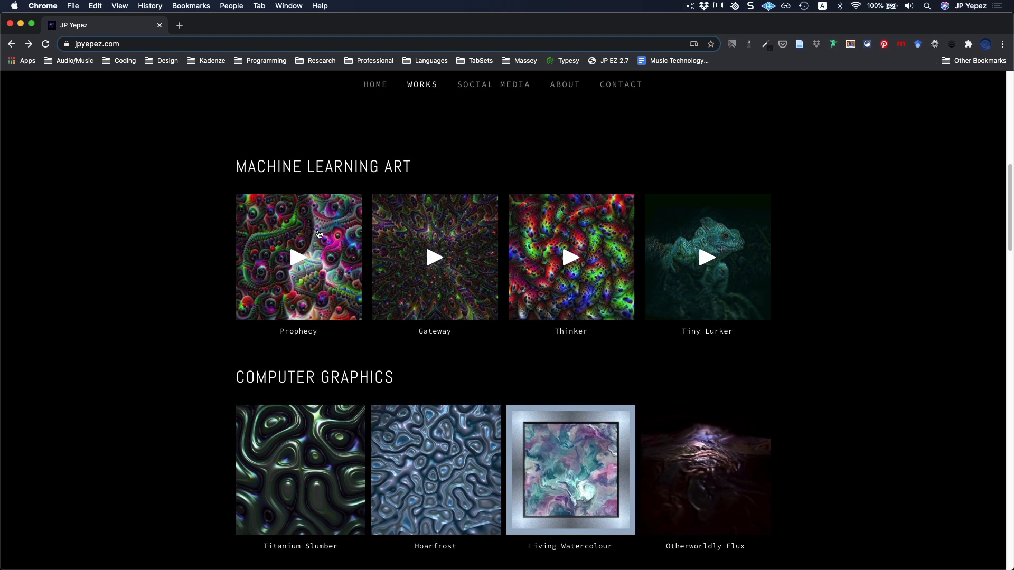
pyautogui.click(305, 232)
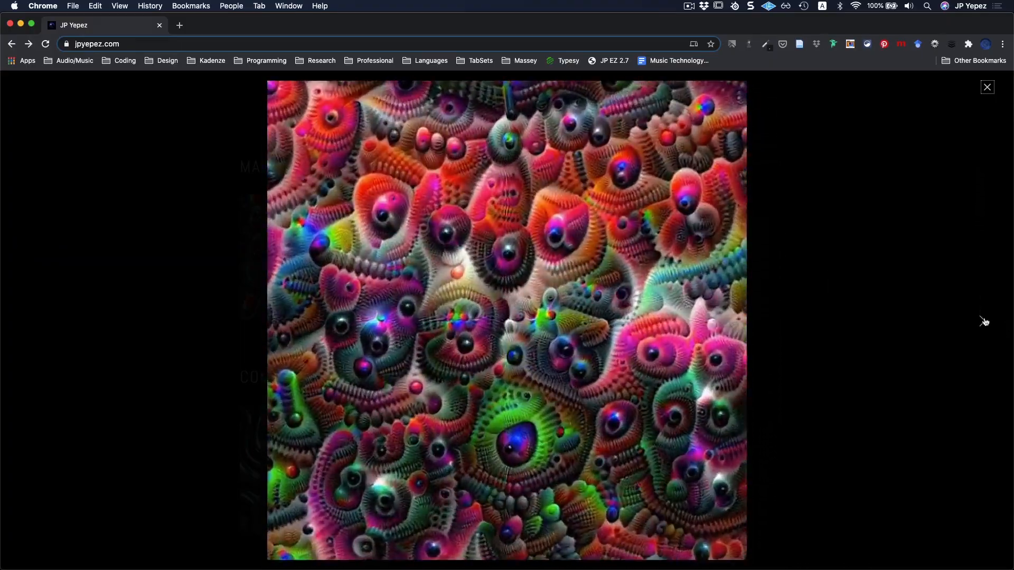
pyautogui.click(981, 322)
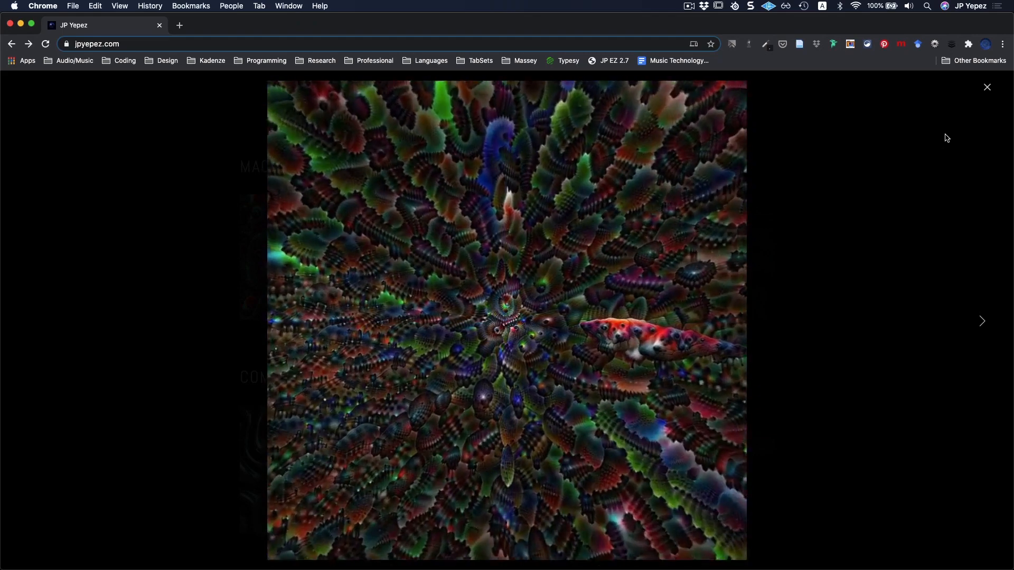
pyautogui.click(987, 88)
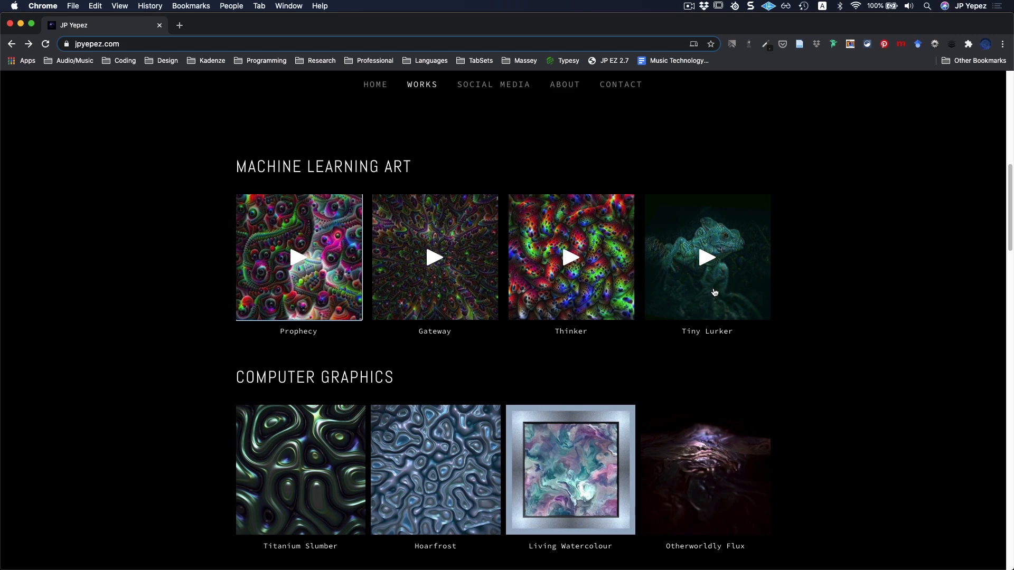
# Switch to TouchDesigner and review the COMP and TOP operator families in the OP Create Dialog without adding an operator.
pyautogui.press('super+Tab')
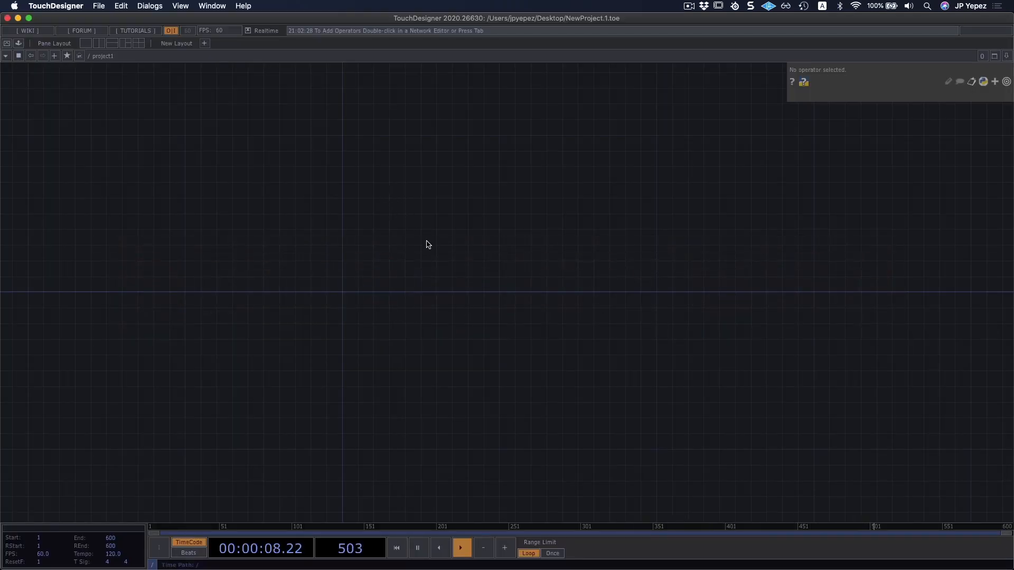
pyautogui.moveTo(437, 253); pyautogui.dragTo(468, 273)
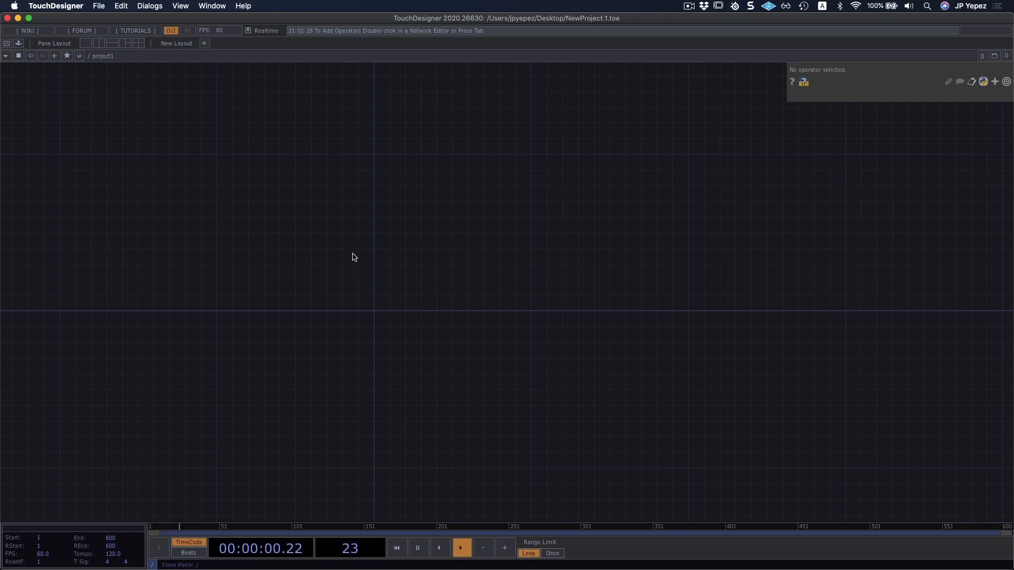
pyautogui.press('Tab')
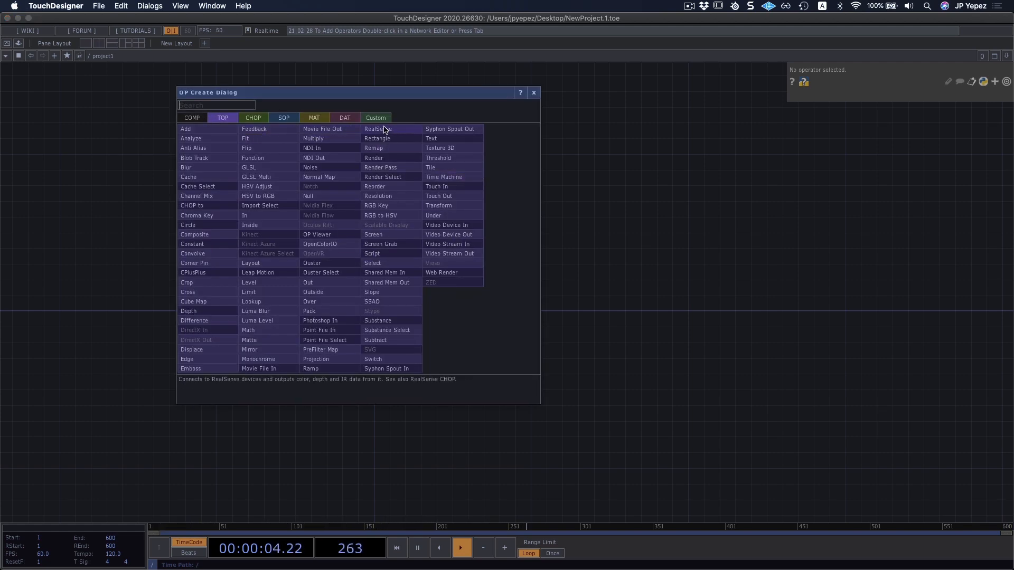
pyautogui.click(190, 118)
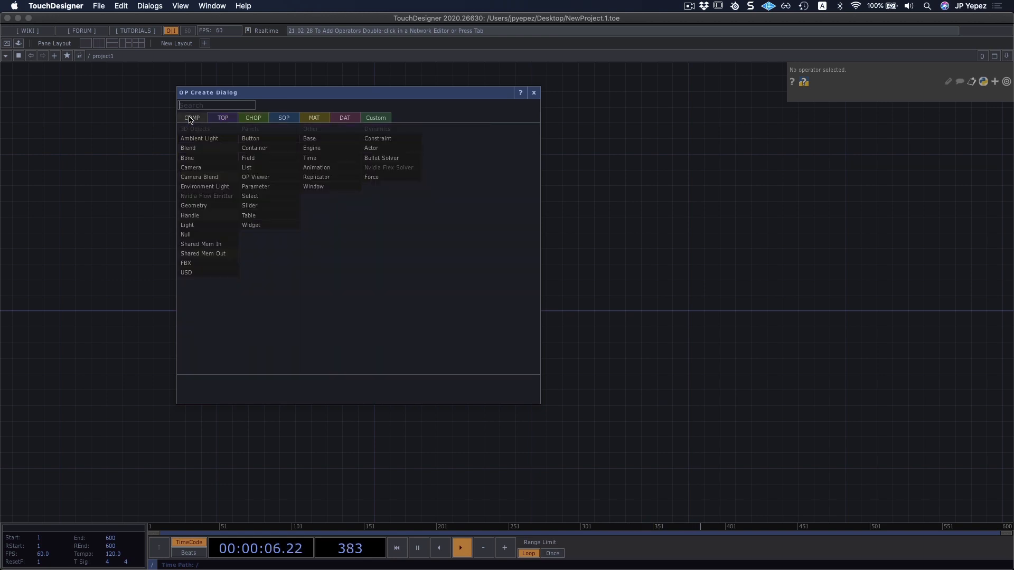
pyautogui.click(223, 117)
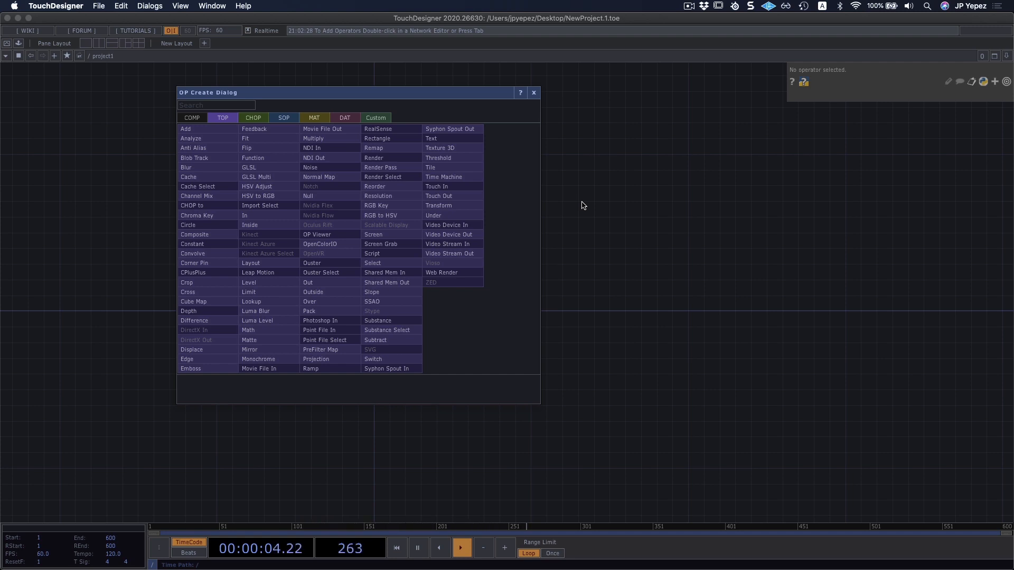
pyautogui.press('Escape')
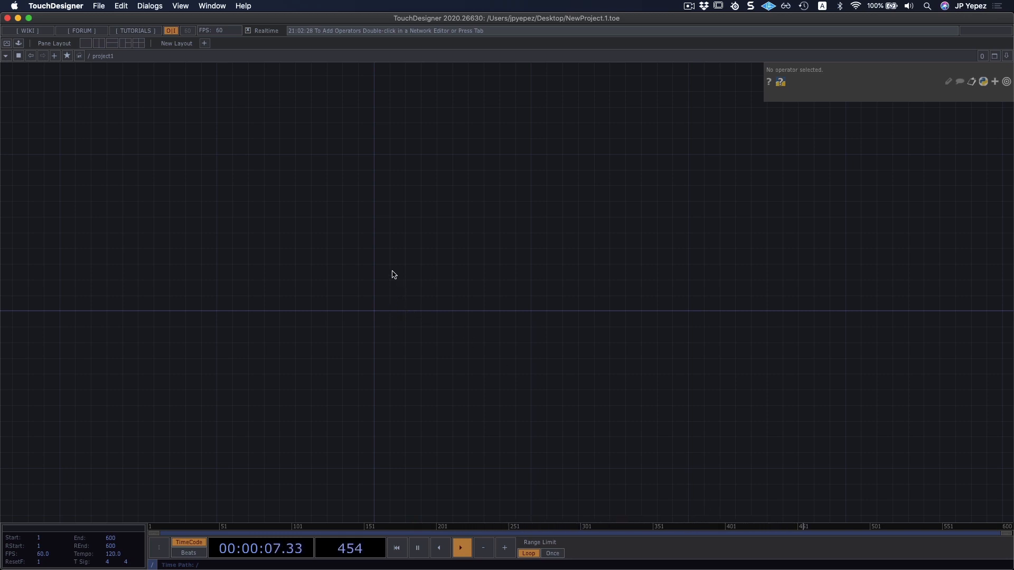
# Go up one level from inside project1 to the network that contains it.
pyautogui.press('u')
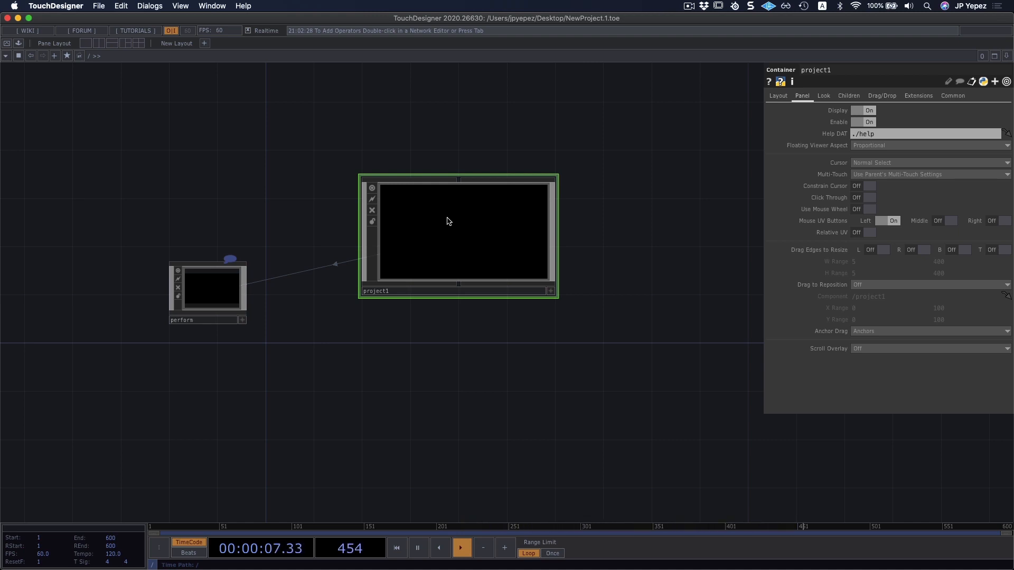
# Go inside project1 and paste the copied NAVIGATION container into its network.
pyautogui.press('i')
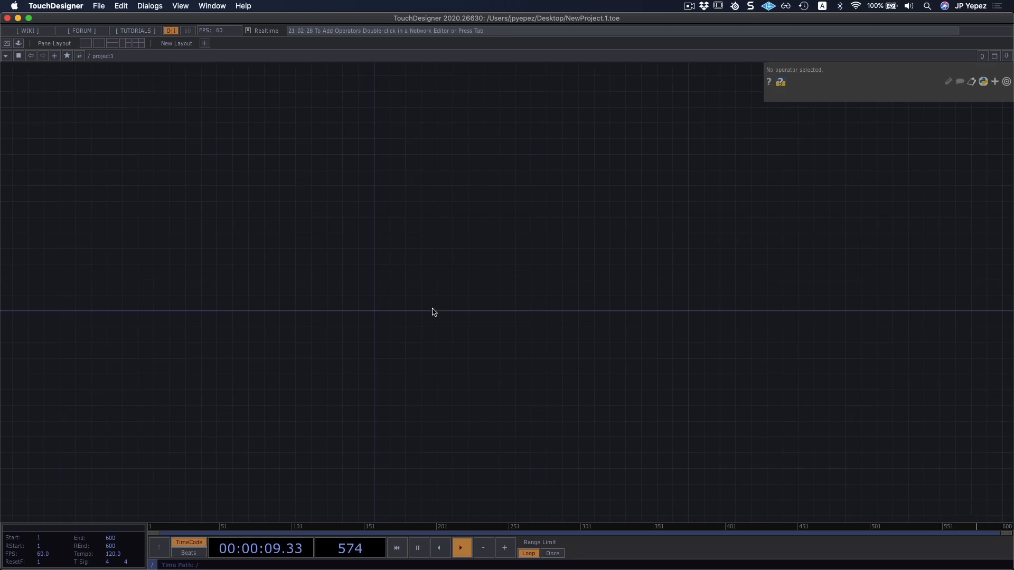
pyautogui.press('super+v')
pyautogui.moveTo(469, 243); pyautogui.dragTo(439, 313)
pyautogui.scroll(5, 391, 301)
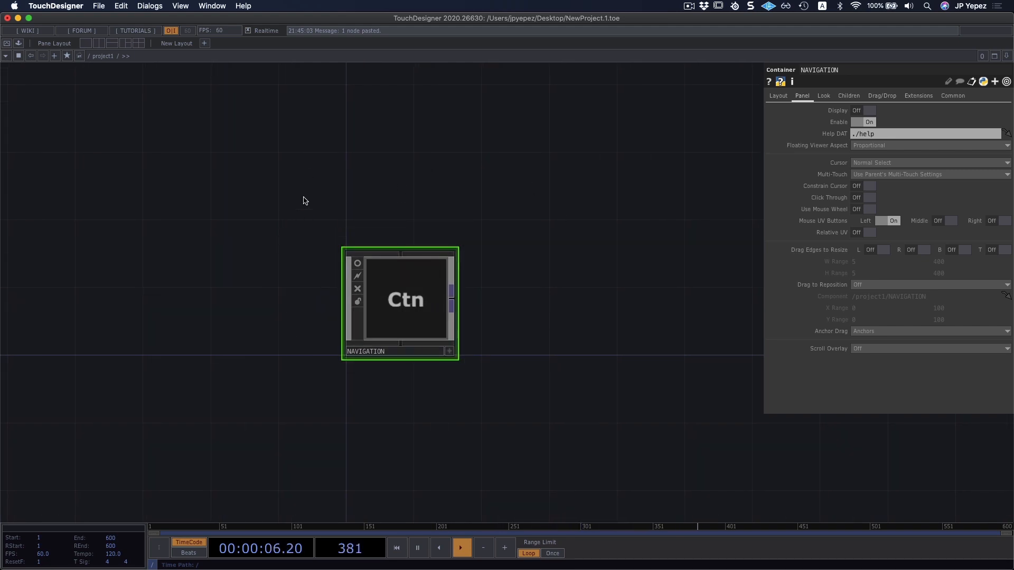
pyautogui.moveTo(541, 292); pyautogui.dragTo(538, 296)
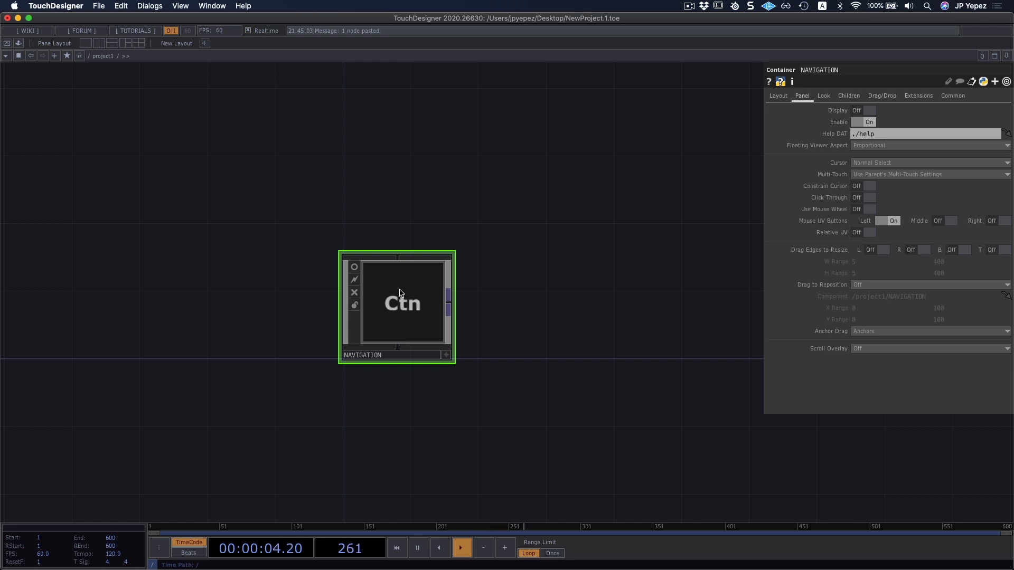
# Enter the NAVIGATION container by zooming into it until its internal network opens.
pyautogui.scroll(1, 398, 299)
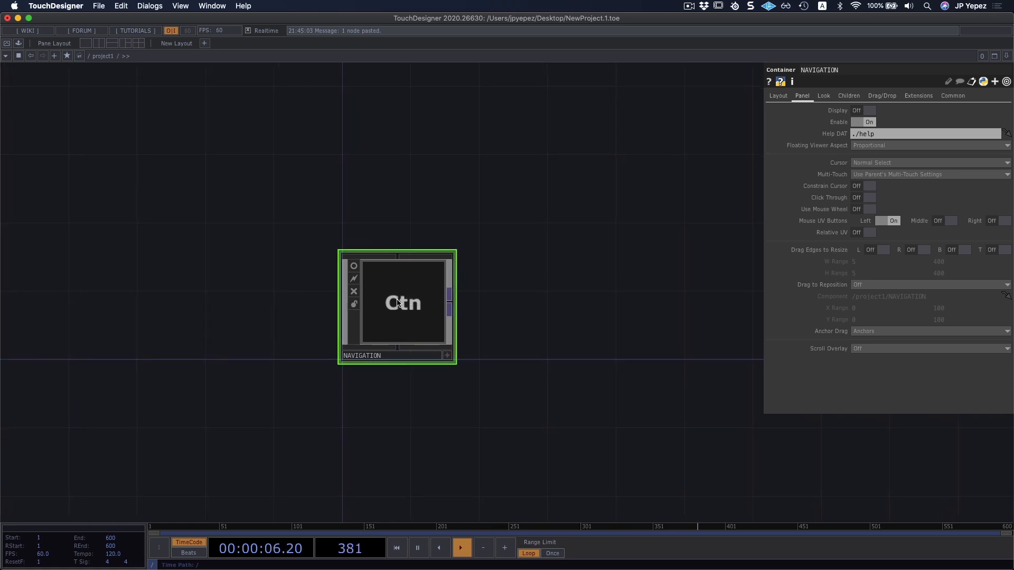
pyautogui.scroll(5, 397, 303)
pyautogui.scroll(3, 398, 302)
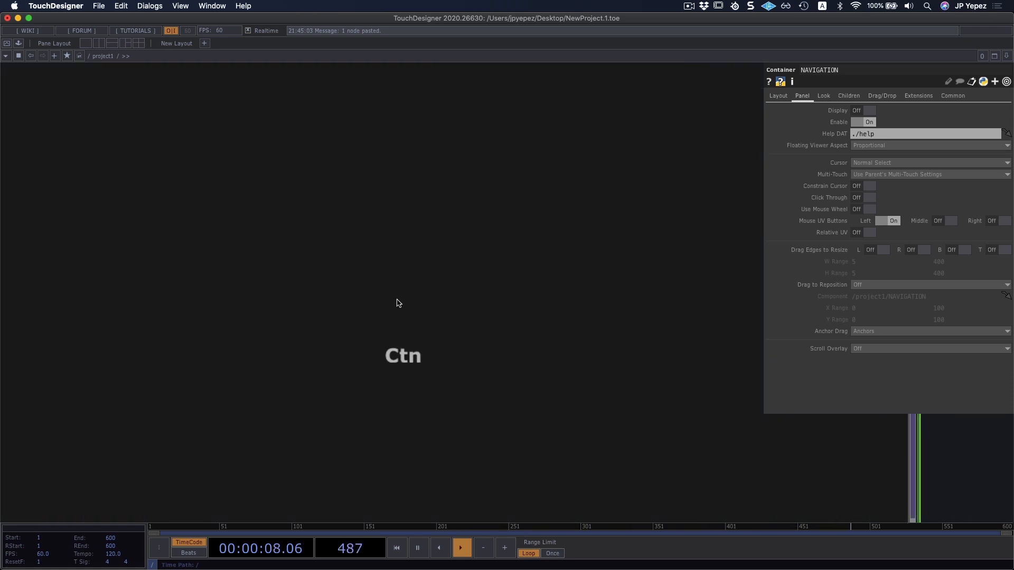
pyautogui.scroll(3, 397, 301)
pyautogui.scroll(-3, 397, 323)
pyautogui.moveTo(435, 376); pyautogui.dragTo(497, 340)
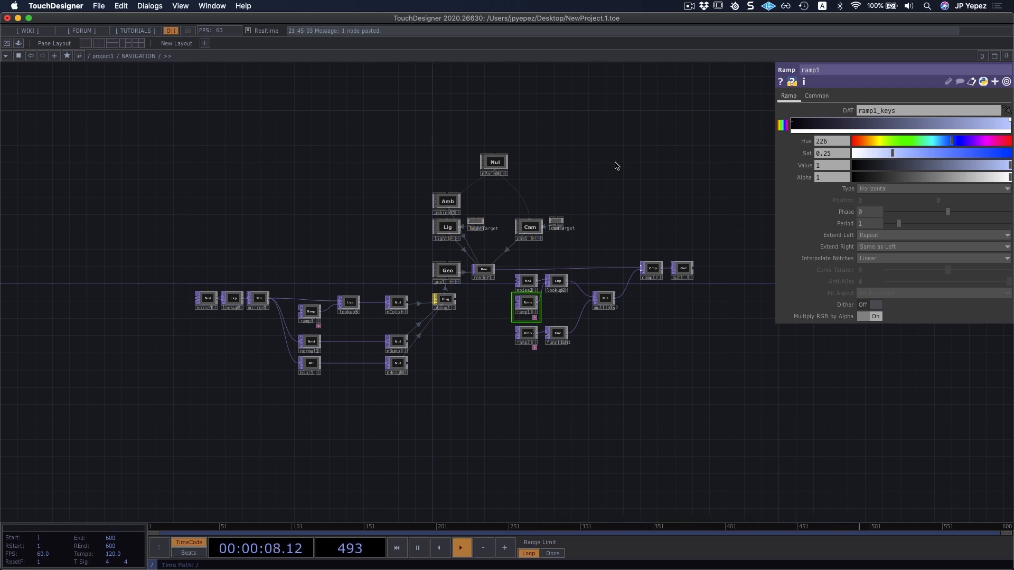
# Return to the project1 level and go inside the NAVIGATION container again.
pyautogui.press('u')
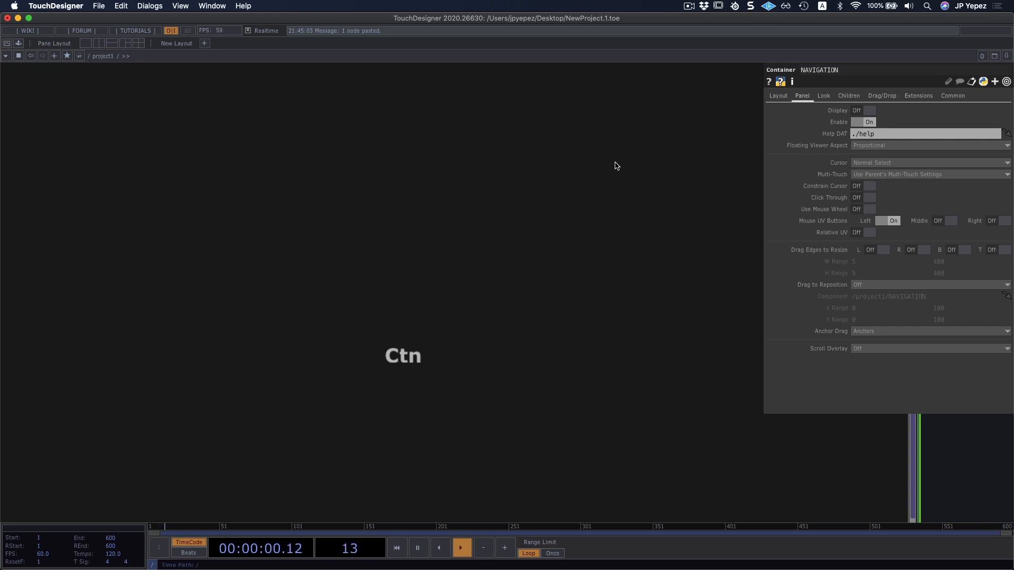
pyautogui.scroll(-10, 613, 196)
pyautogui.scroll(3, 639, 201)
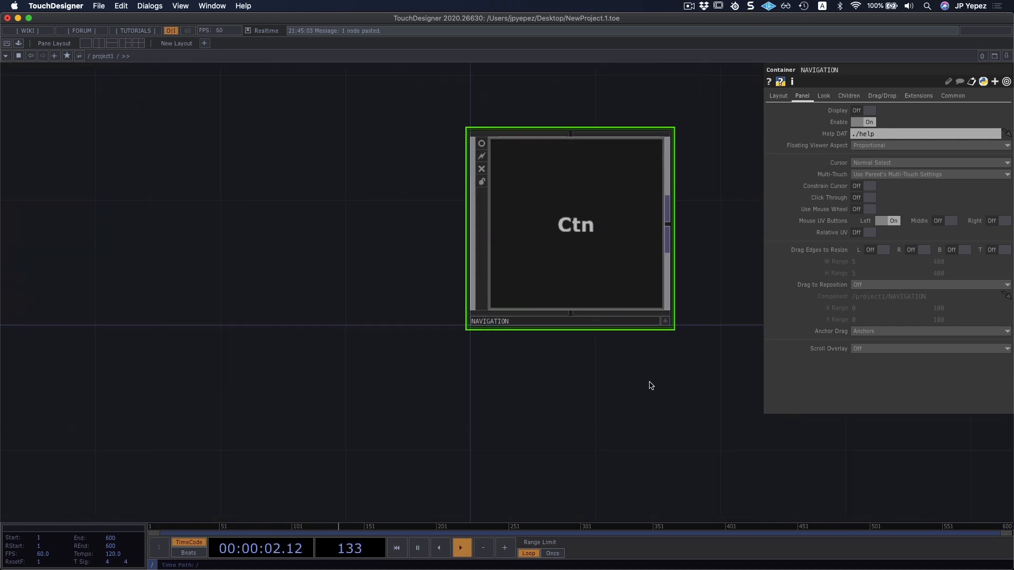
pyautogui.moveTo(650, 382); pyautogui.dragTo(585, 401)
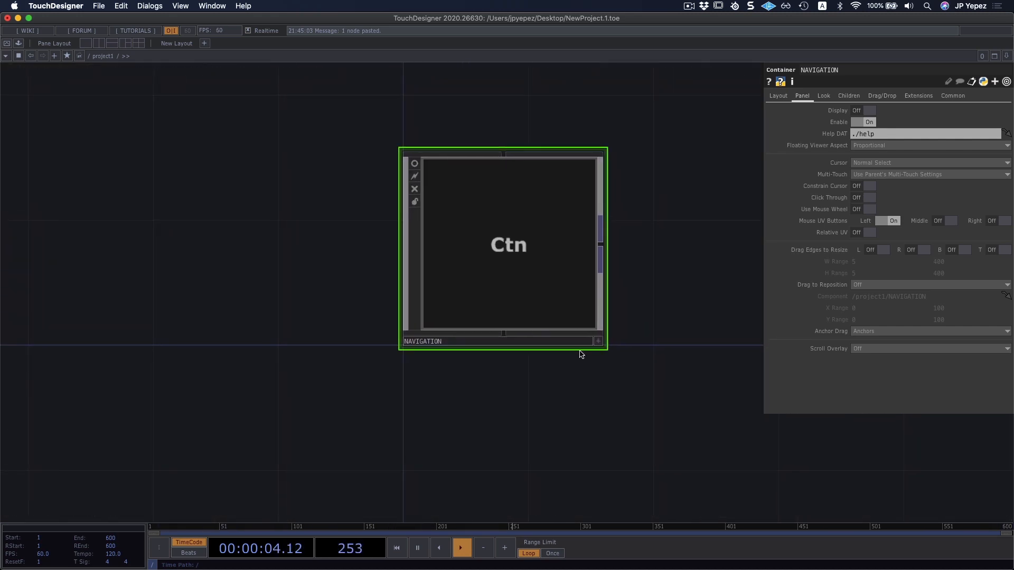
pyautogui.press('i')
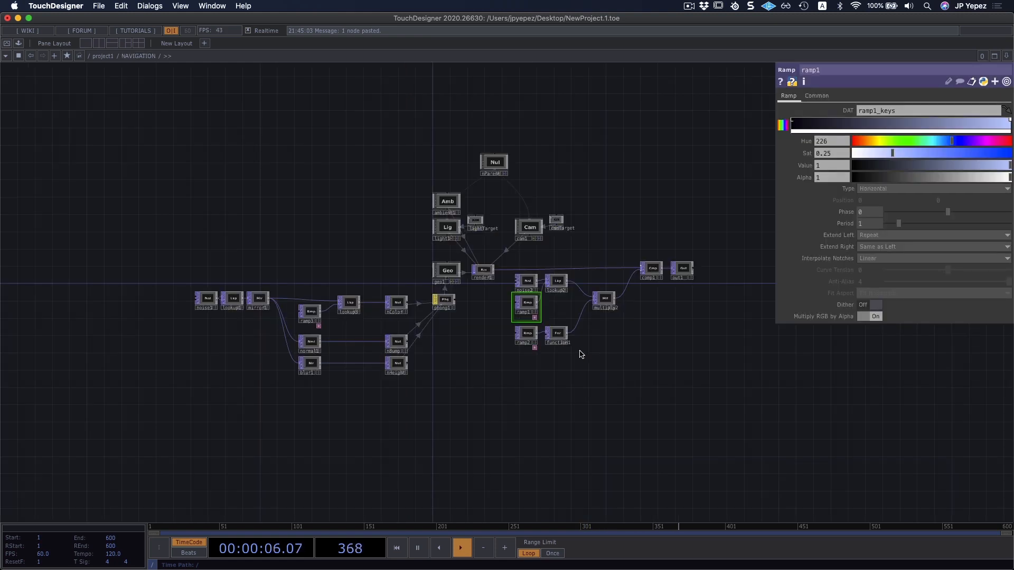
# Examine the operator network inside NAVIGATION, from the noise and ramp operators through the geometry, light, camera and render operators.
pyautogui.moveTo(432, 394); pyautogui.dragTo(443, 396)
pyautogui.moveTo(630, 418); pyautogui.dragTo(582, 413)
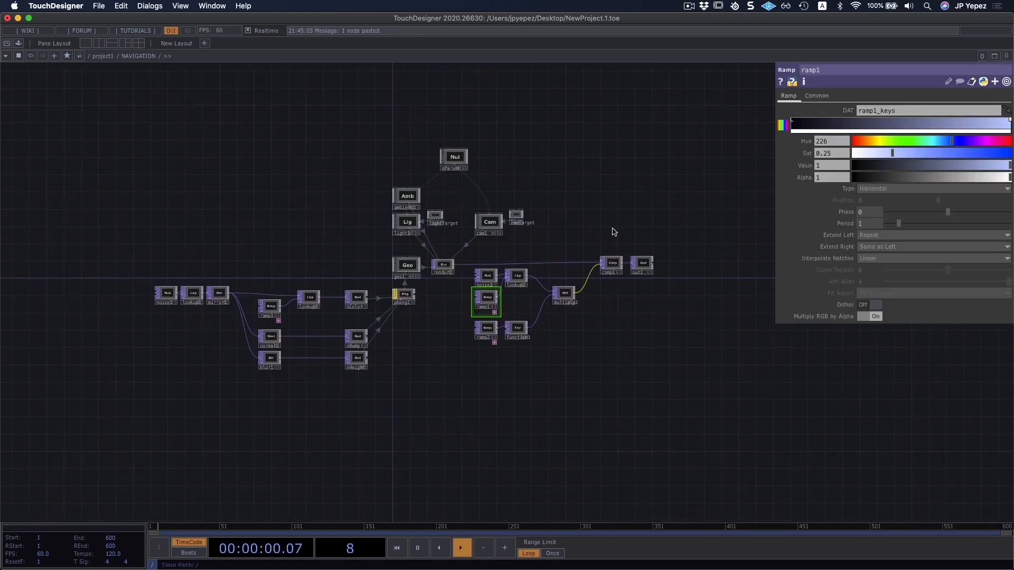
pyautogui.moveTo(586, 170); pyautogui.dragTo(625, 182)
pyautogui.moveTo(642, 173); pyautogui.dragTo(343, 430, button='right')
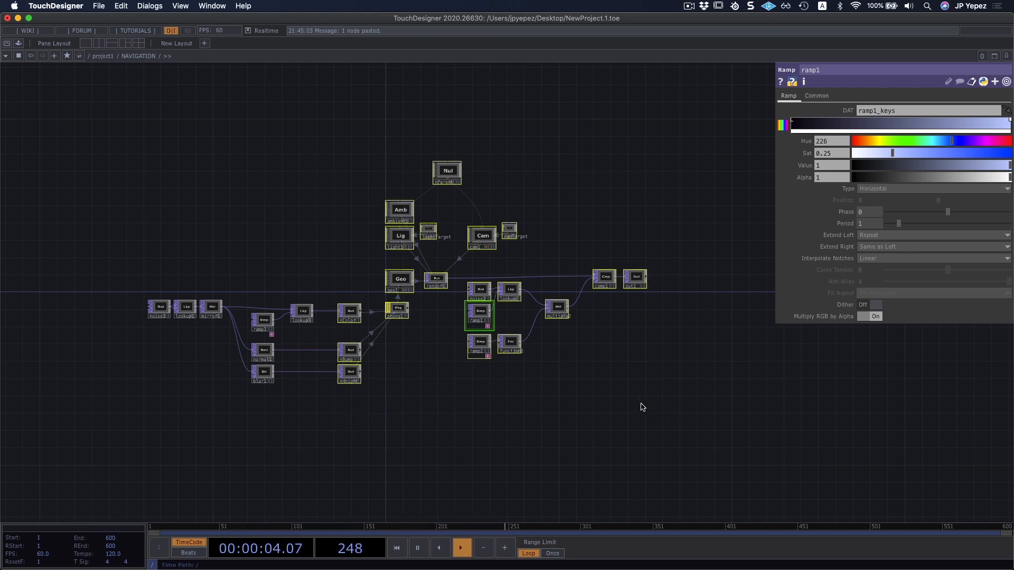
pyautogui.scroll(-1, 584, 379)
pyautogui.click(462, 375)
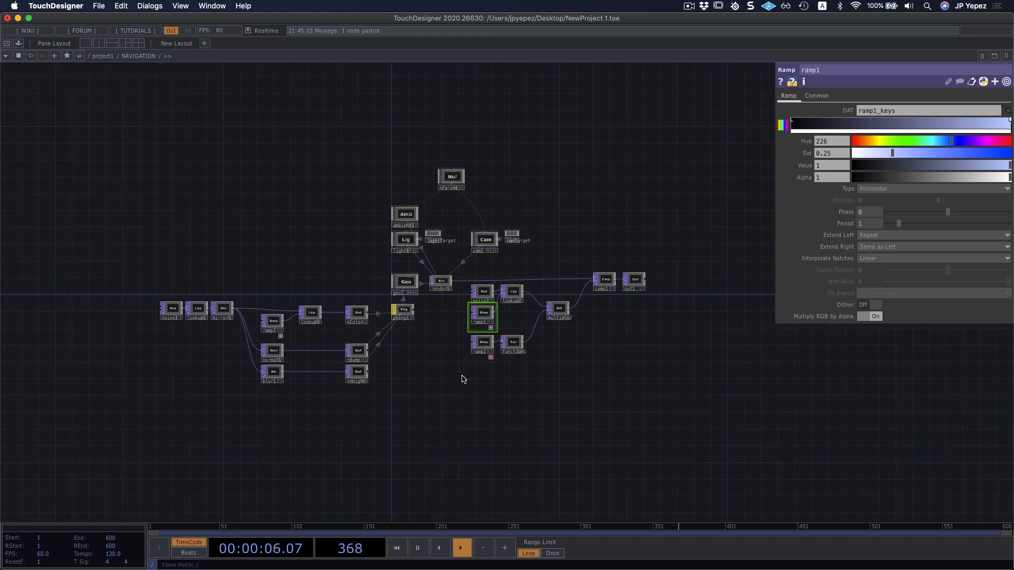
pyautogui.scroll(3, 421, 362)
pyautogui.scroll(3, 421, 362)
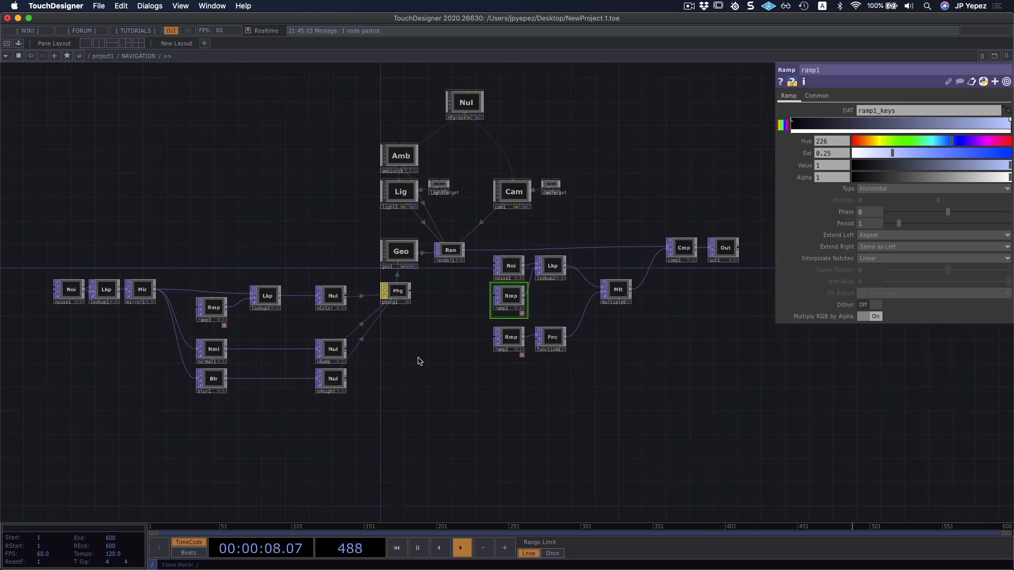
pyautogui.moveTo(419, 357); pyautogui.dragTo(562, 434, button='middle')
pyautogui.moveTo(562, 434); pyautogui.dragTo(587, 444)
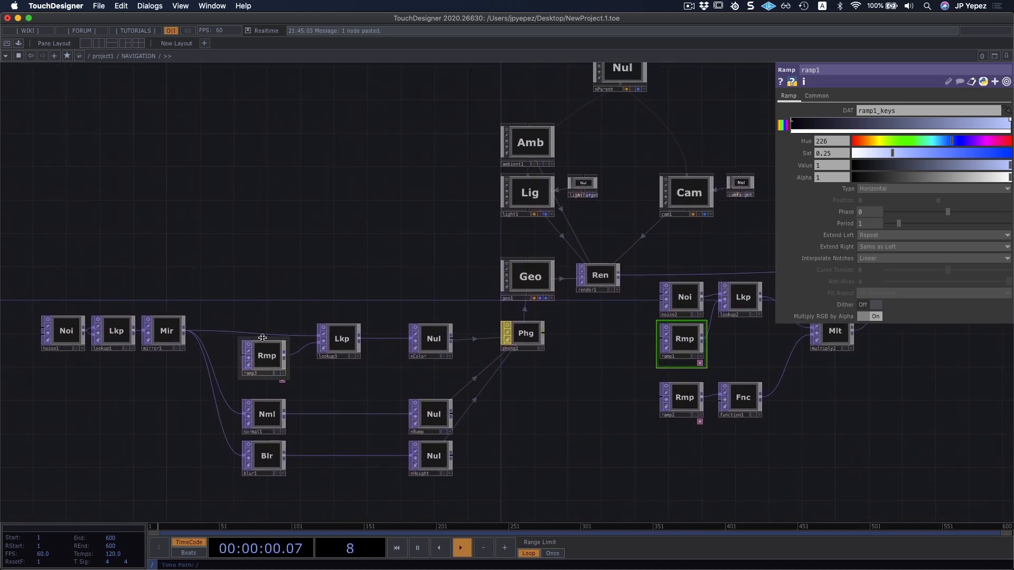
pyautogui.moveTo(293, 241); pyautogui.dragTo(313, 241)
pyautogui.moveTo(431, 197); pyautogui.dragTo(296, 212)
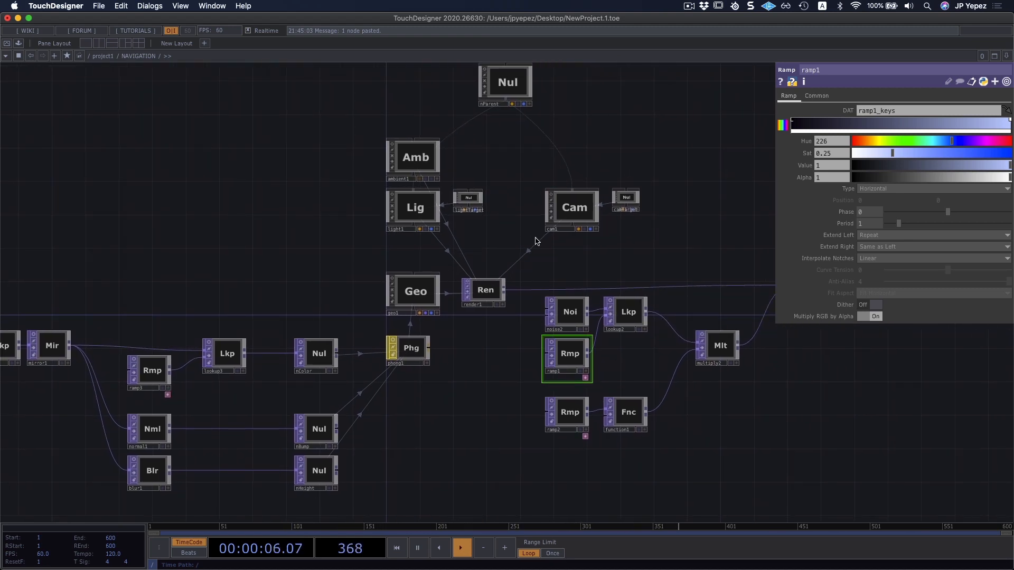
# Zoom into the light1 component to view its internal network and zoom back out to the NAVIGATION network.
pyautogui.moveTo(502, 238); pyautogui.dragTo(510, 268)
pyautogui.scroll(3, 424, 245)
pyautogui.scroll(5, 417, 238)
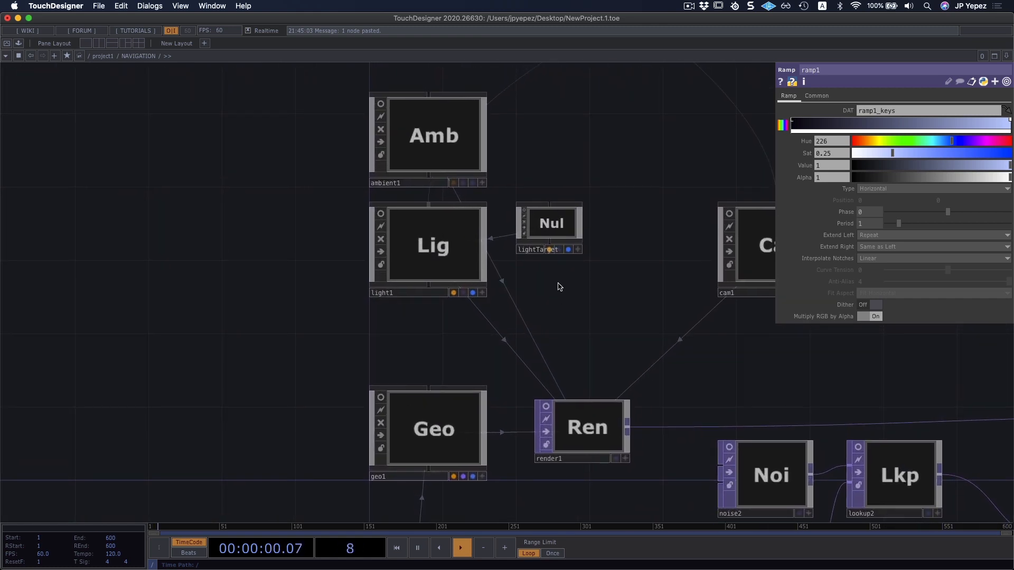
pyautogui.scroll(3, 428, 246)
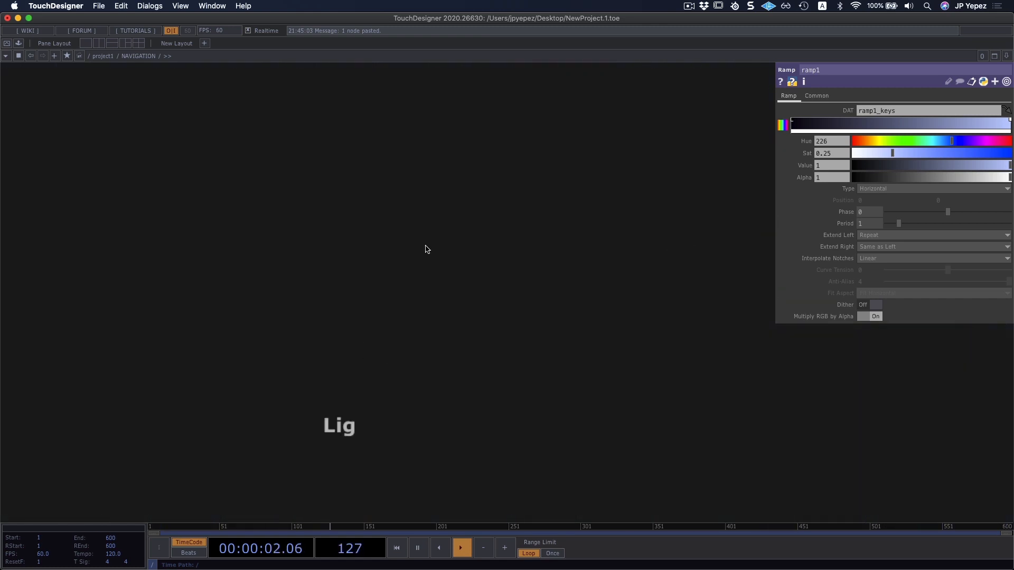
pyautogui.scroll(-5, 415, 283)
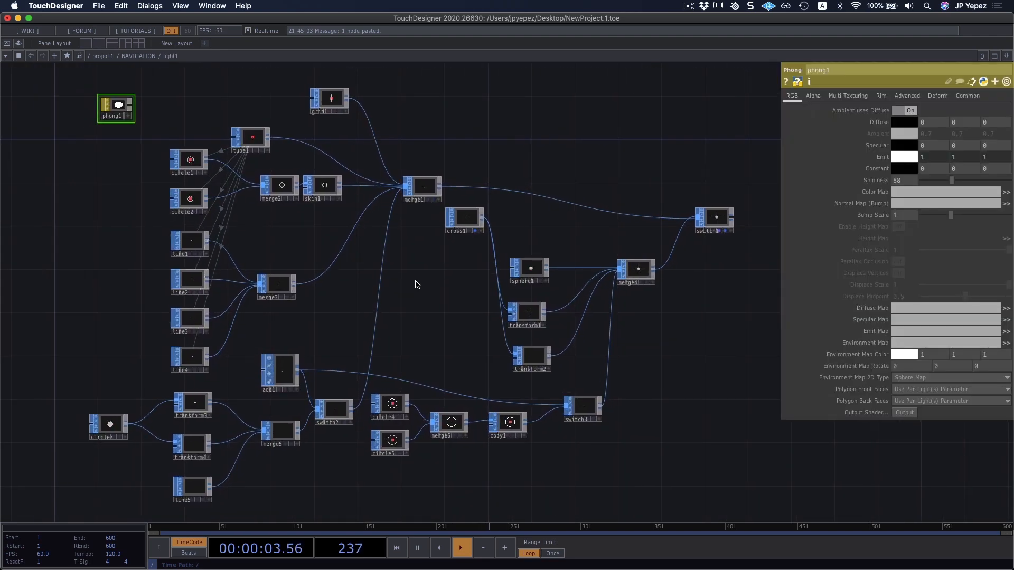
pyautogui.scroll(-6, 415, 285)
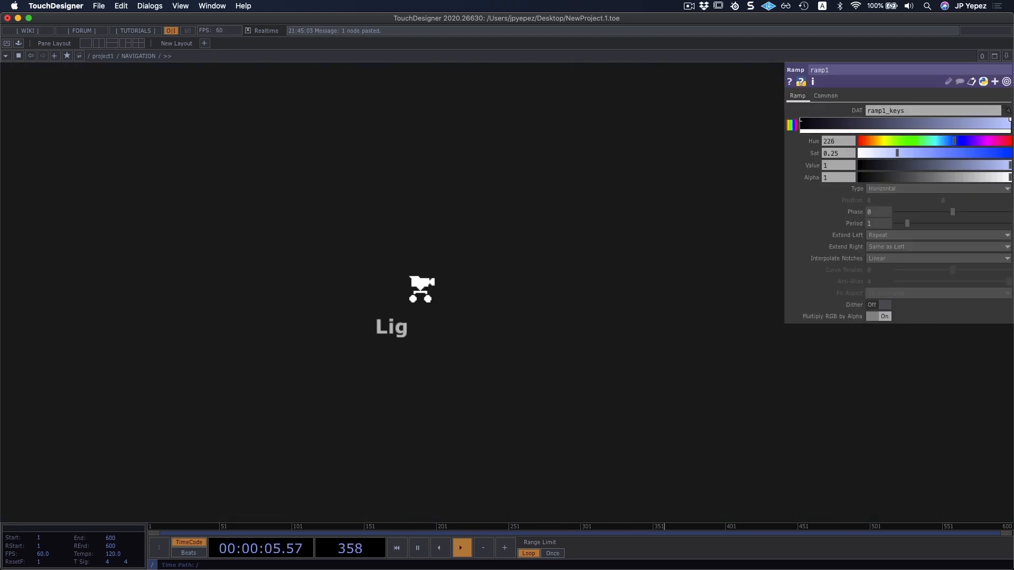
pyautogui.scroll(5, 410, 291)
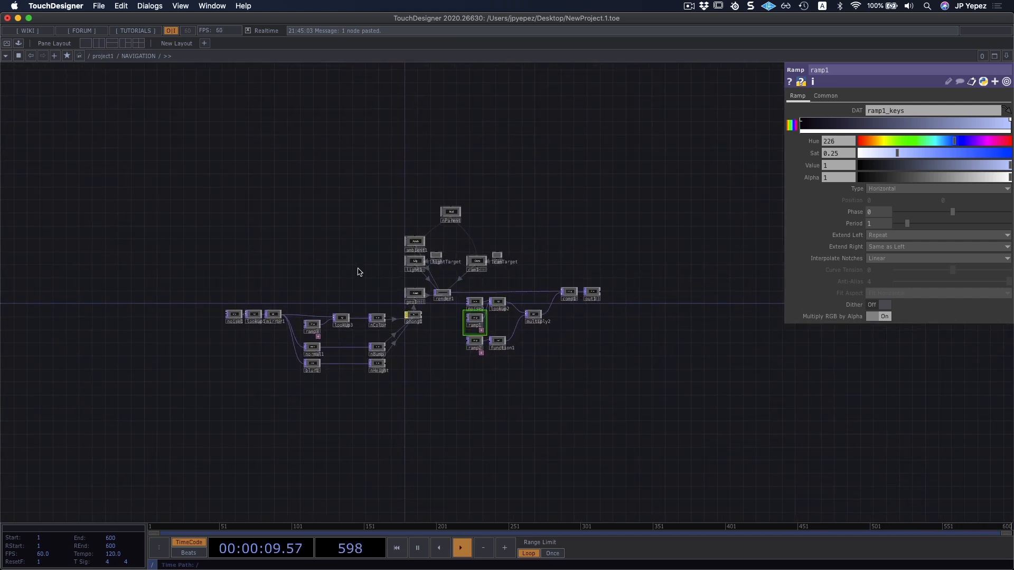
# View the rendered output of out1 in a separate viewer window and close that window.
pyautogui.scroll(3, 574, 331)
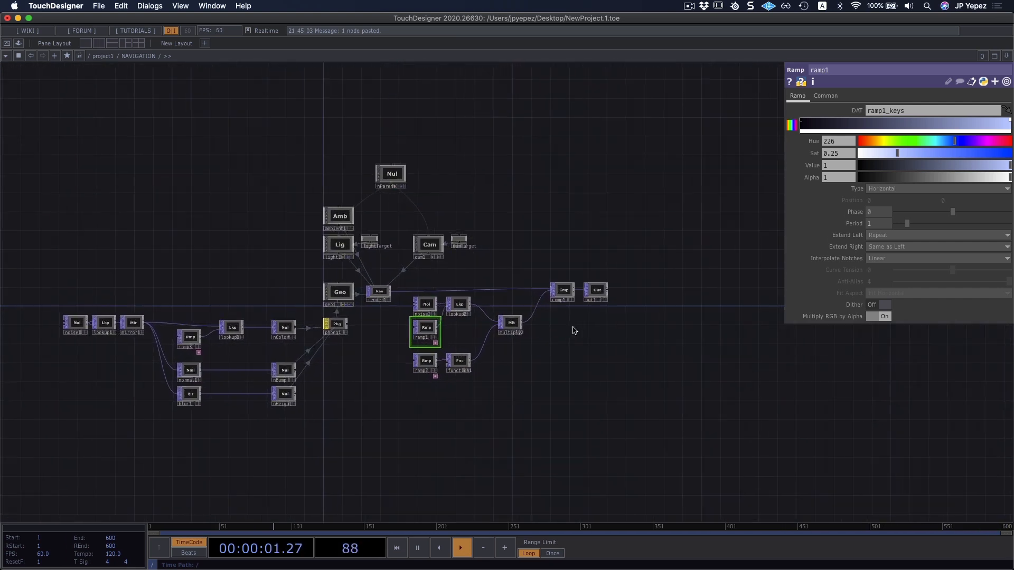
pyautogui.rightClick(600, 293)
pyautogui.click(616, 290)
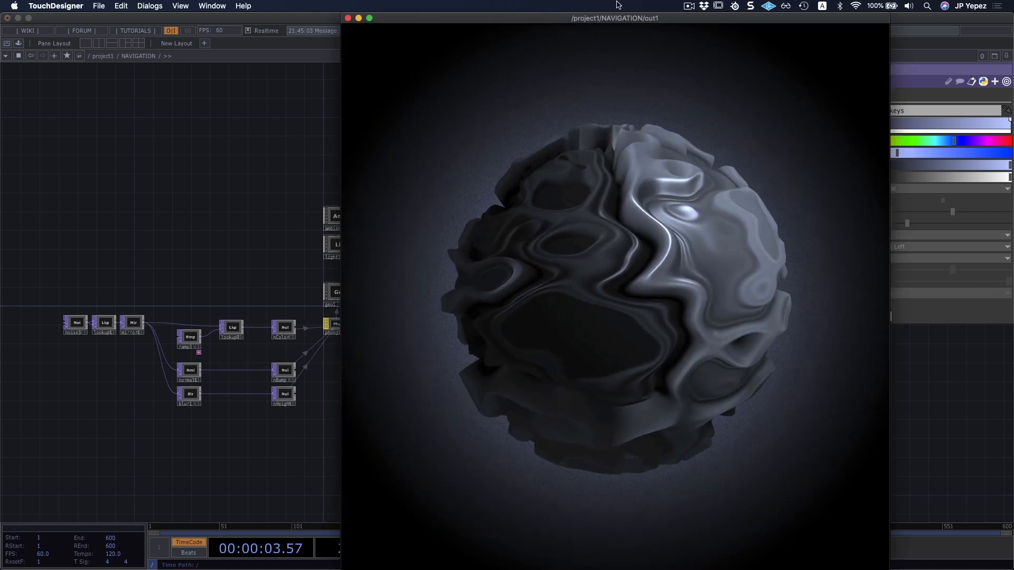
pyautogui.moveTo(606, 18); pyautogui.dragTo(446, 18)
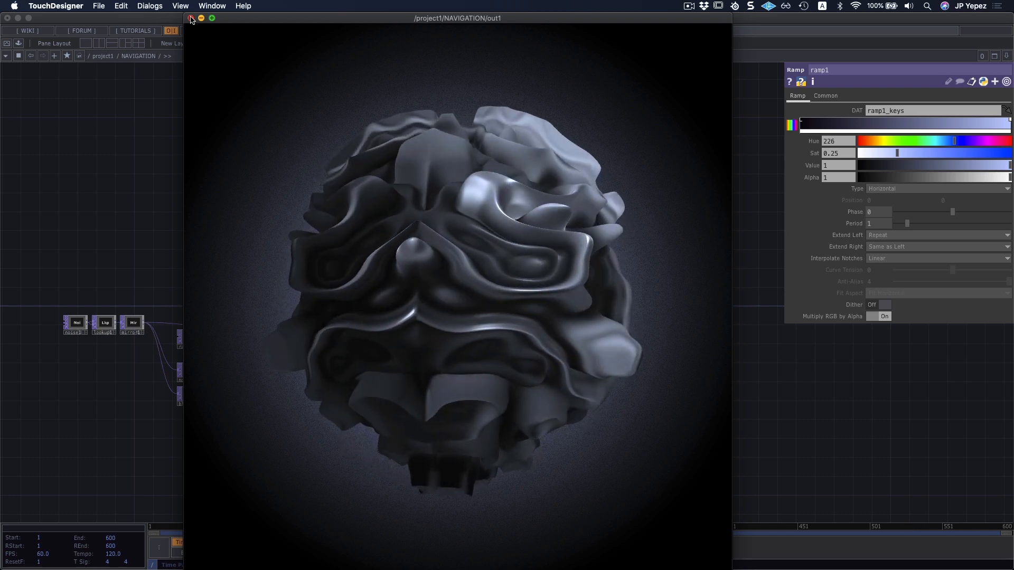
pyautogui.click(191, 19)
# Turn on the viewers of noise1, lookup1 and mirror1 to watch their output, and turn all three off together.
pyautogui.scroll(6, 217, 201)
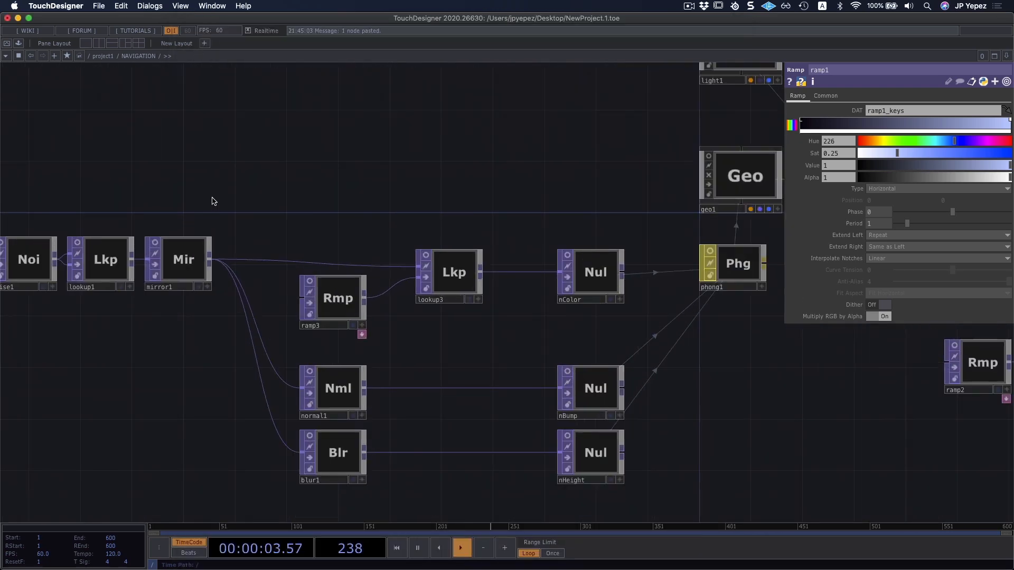
pyautogui.scroll(-1, 212, 198)
pyautogui.moveTo(245, 201); pyautogui.dragTo(332, 175)
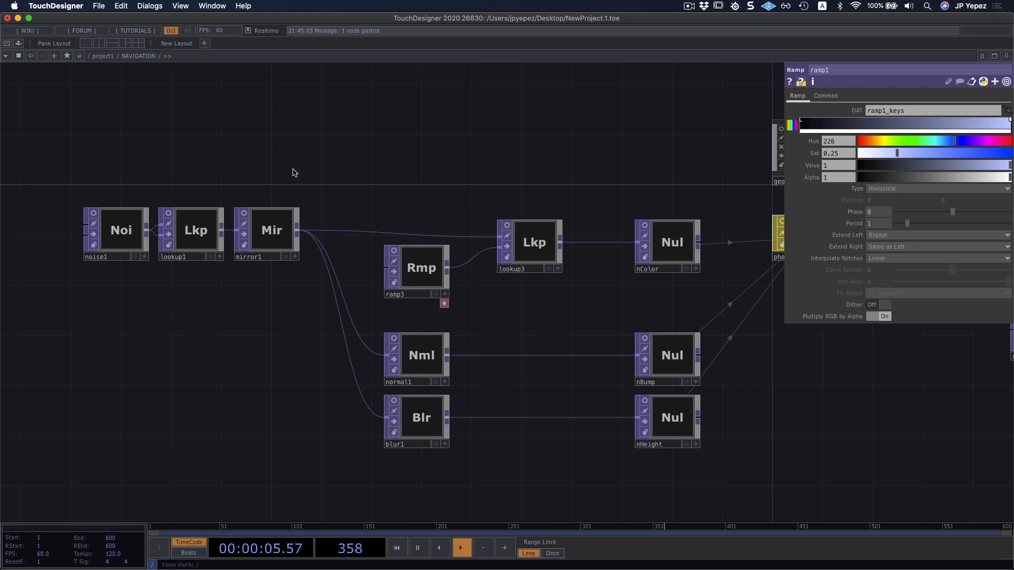
pyautogui.moveTo(409, 168); pyautogui.dragTo(323, 160)
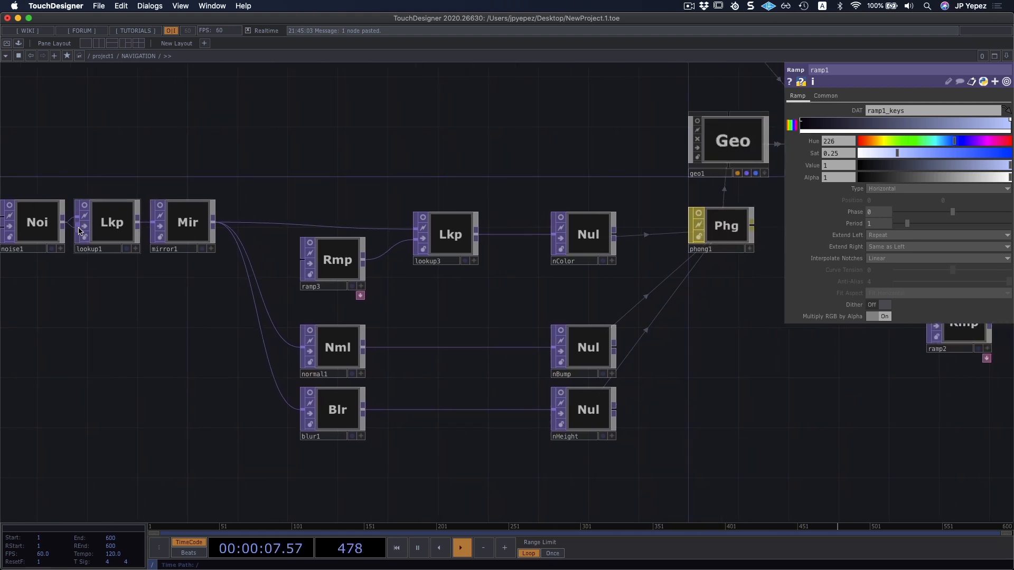
pyautogui.moveTo(104, 173); pyautogui.dragTo(171, 169)
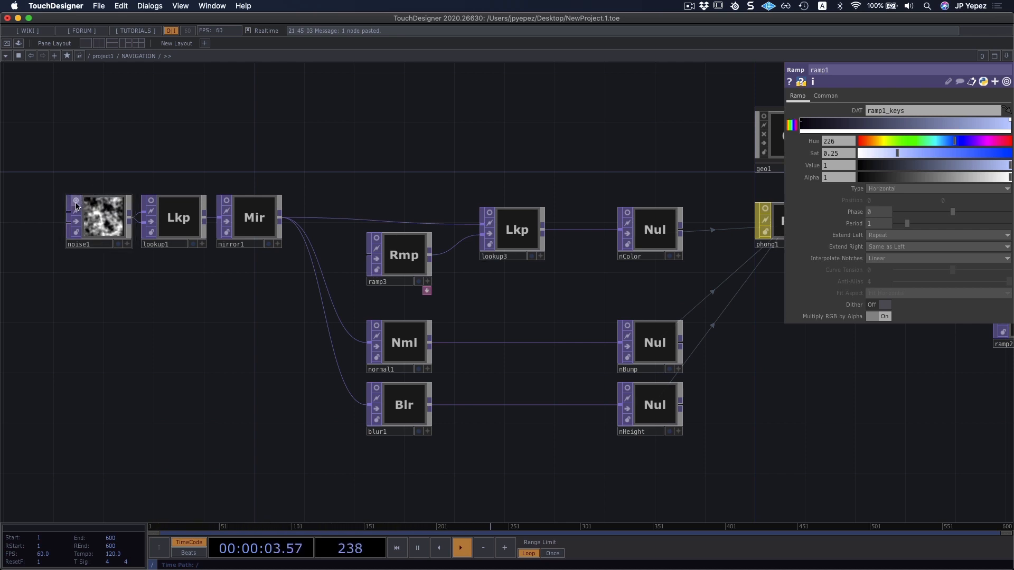
pyautogui.click(226, 200)
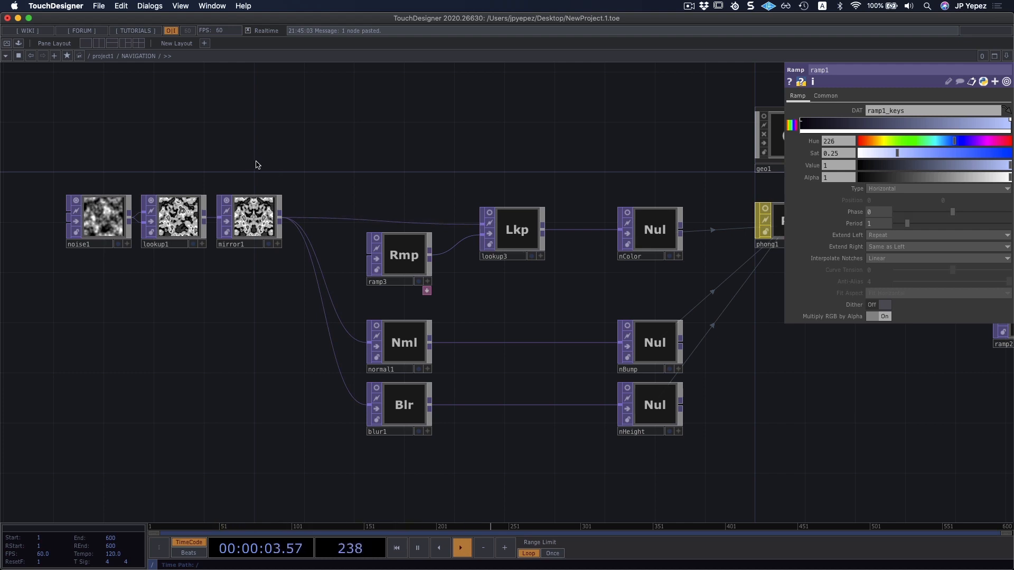
pyautogui.moveTo(262, 164); pyautogui.dragTo(109, 218)
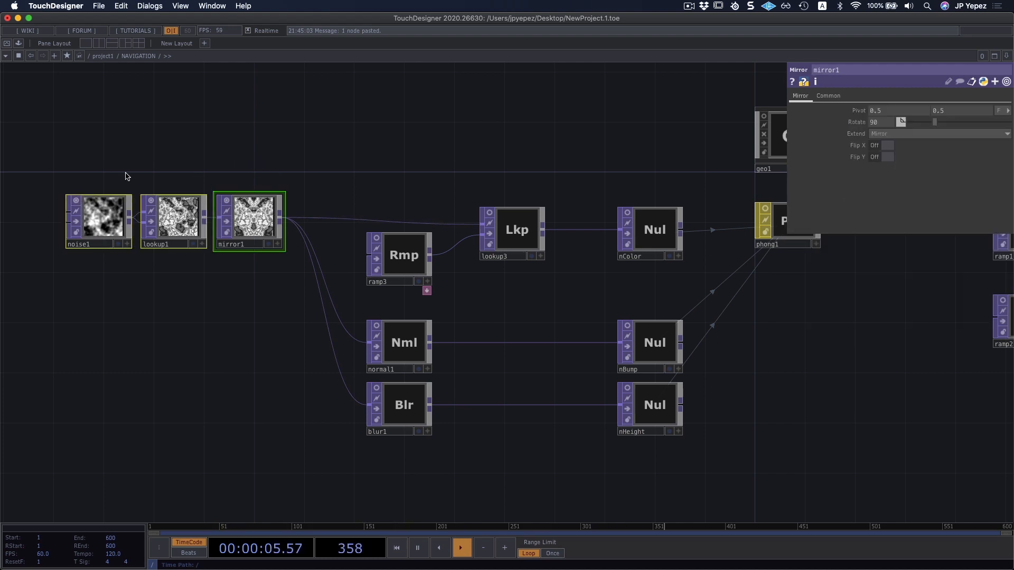
pyautogui.click(76, 201)
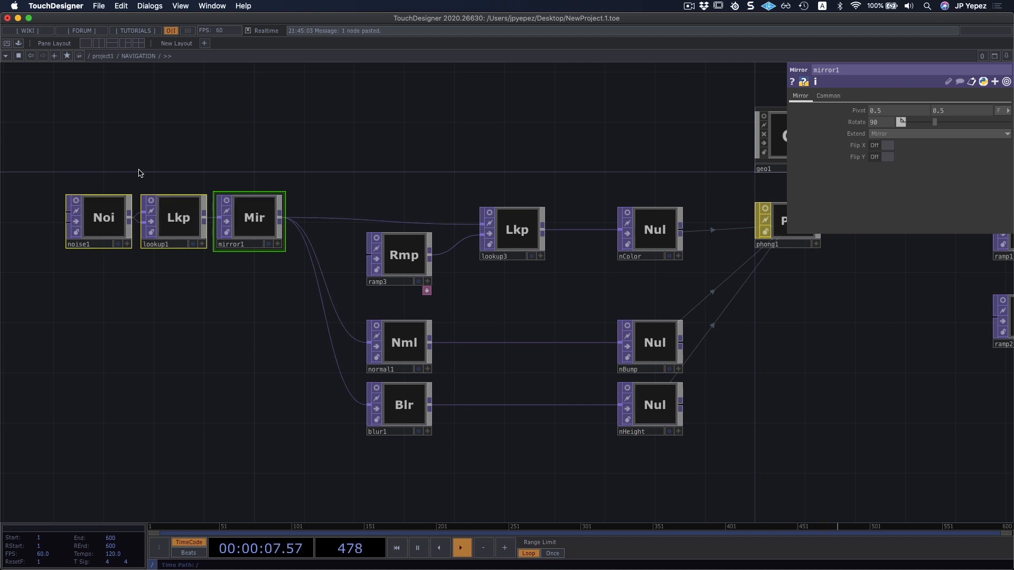
pyautogui.moveTo(574, 158); pyautogui.dragTo(357, 200)
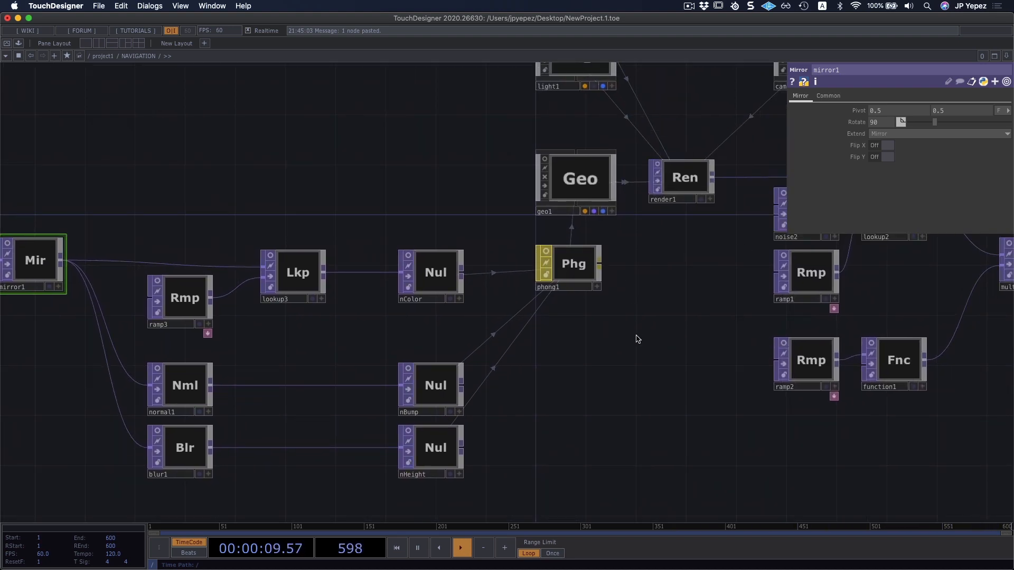
pyautogui.hscroll(-4, 637, 340)
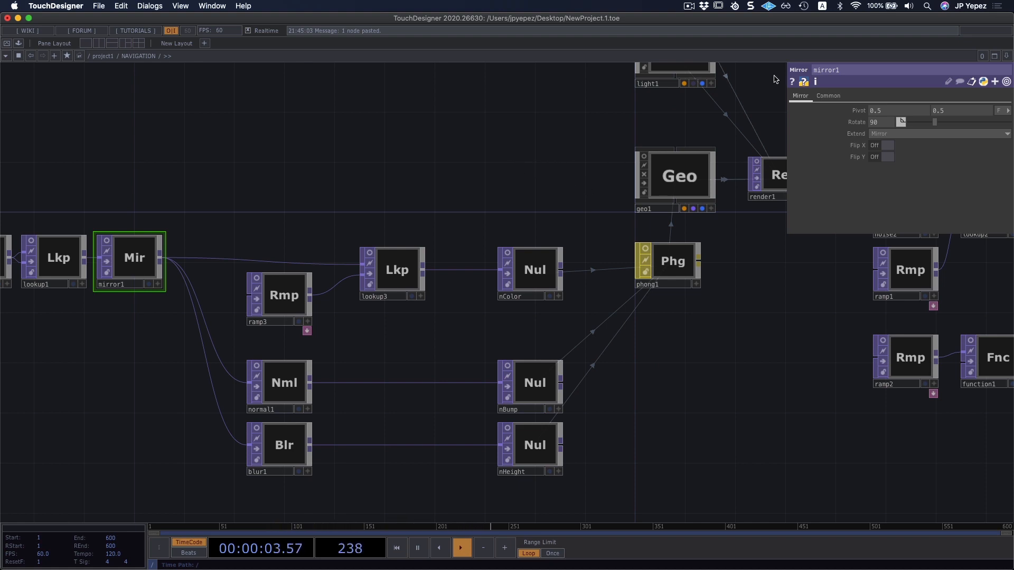
pyautogui.hscroll(-8, 581, 151)
pyautogui.scroll(3, 451, 165)
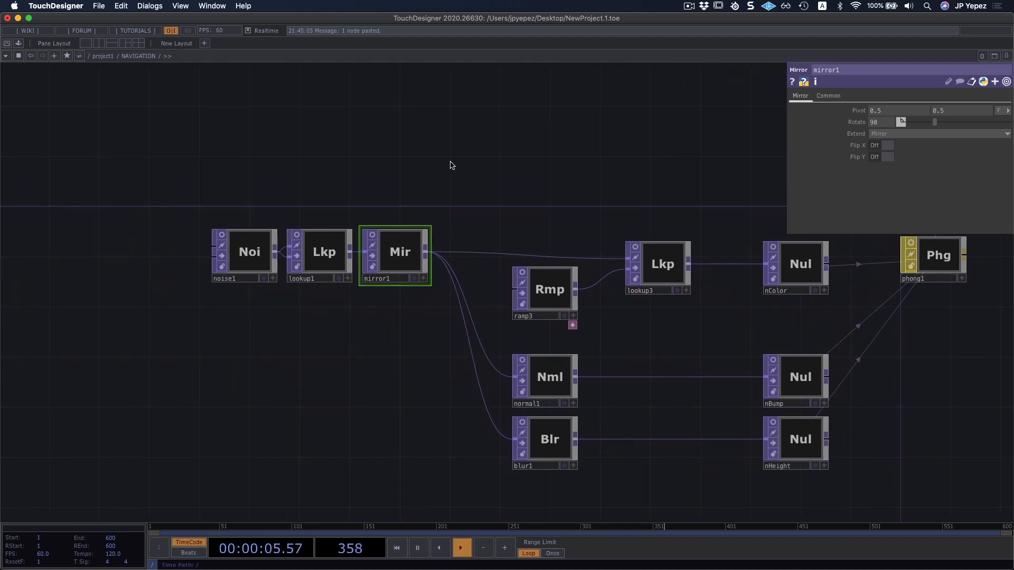
pyautogui.scroll(-4, 457, 231)
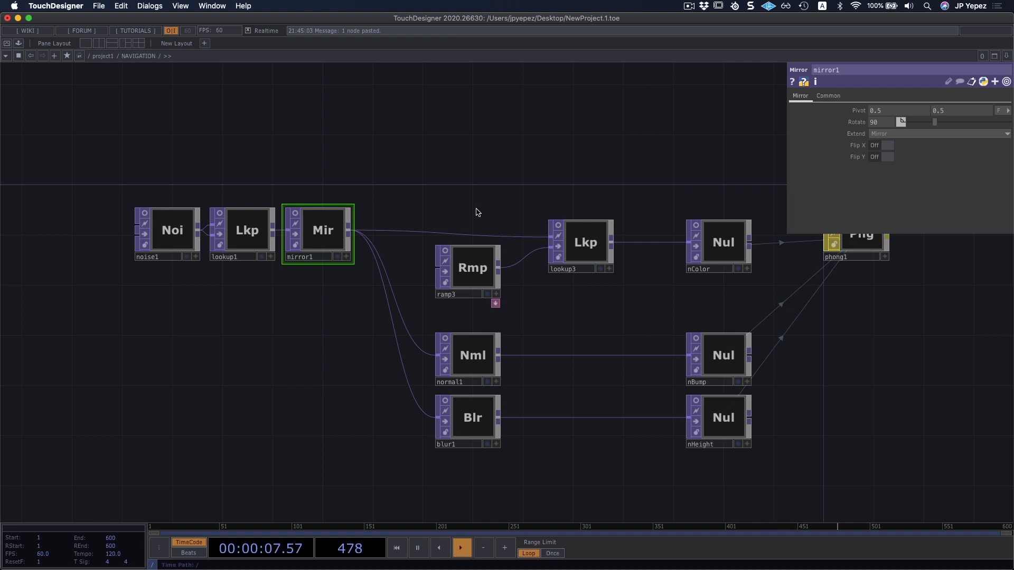
# Turn on the viewer of lookup3 to inspect its output up close, and turn the viewer off again.
pyautogui.hscroll(5, 449, 185)
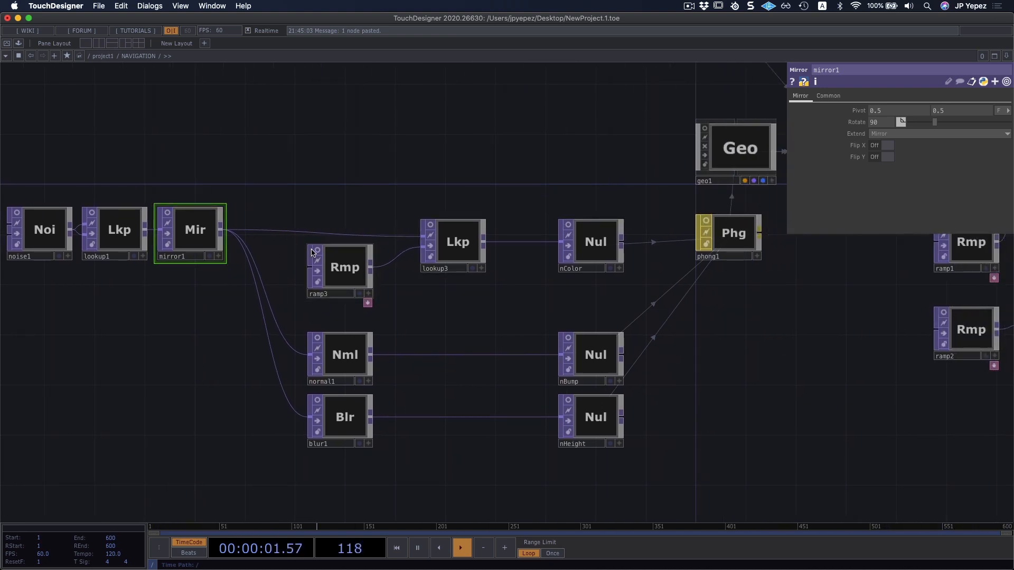
pyautogui.click(430, 229)
pyautogui.scroll(10, 461, 241)
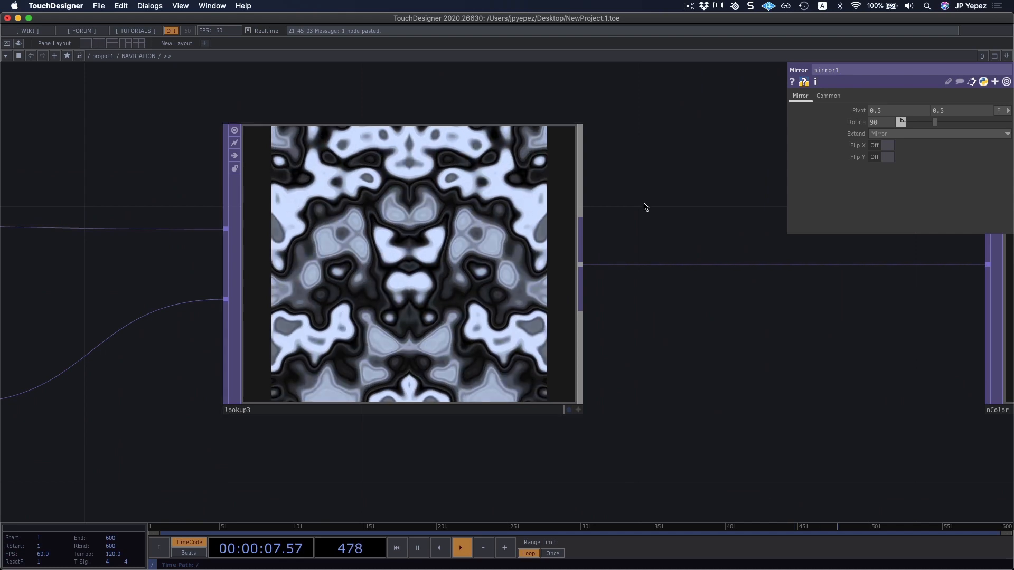
pyautogui.moveTo(645, 207); pyautogui.dragTo(692, 216)
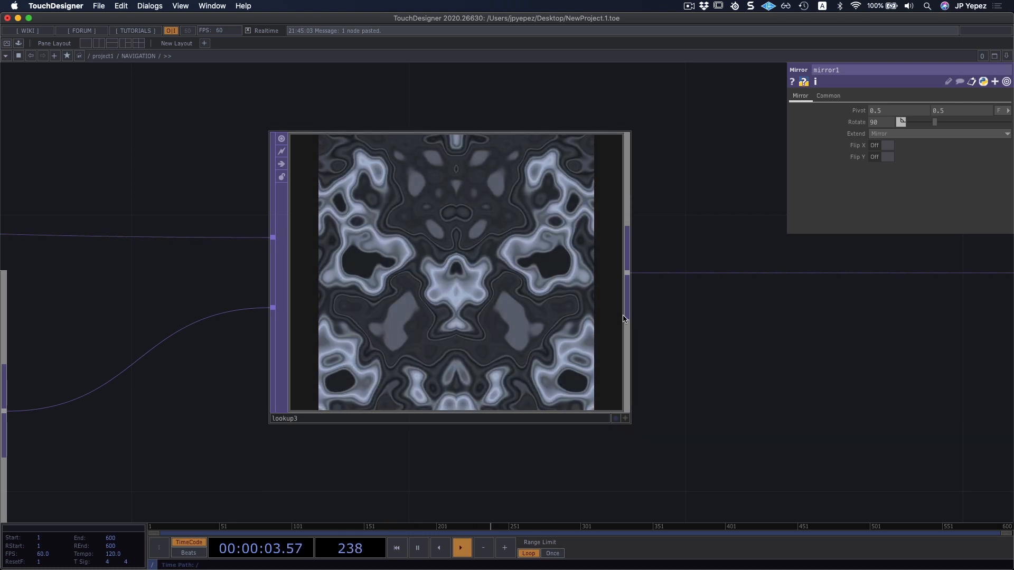
pyautogui.click(282, 139)
# Turn on the viewers of nBump and normal1 to watch the normal map output.
pyautogui.moveTo(438, 239); pyautogui.dragTo(430, 276, button='middle')
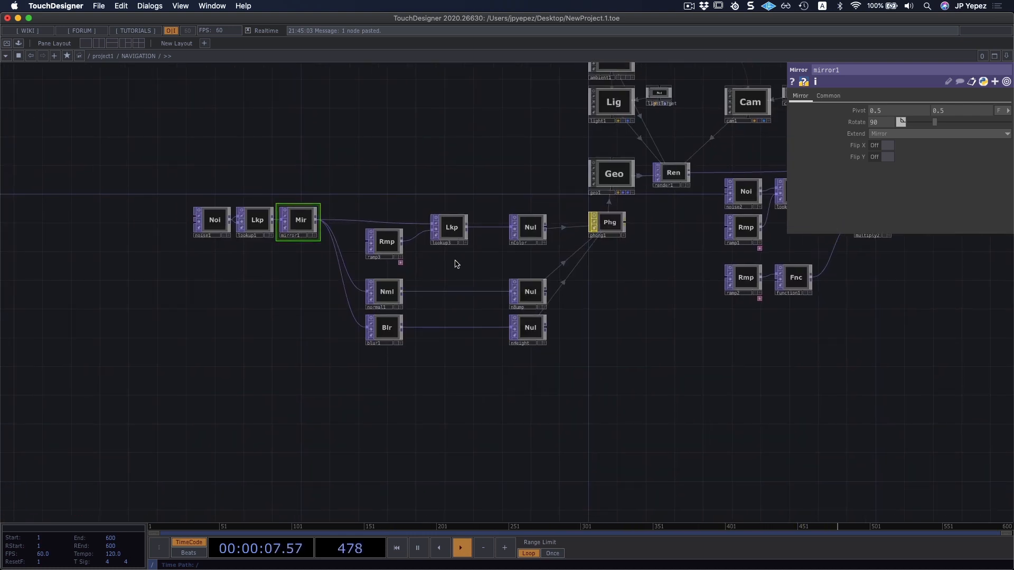
pyautogui.moveTo(431, 233); pyautogui.dragTo(437, 236)
pyautogui.scroll(10, 438, 236)
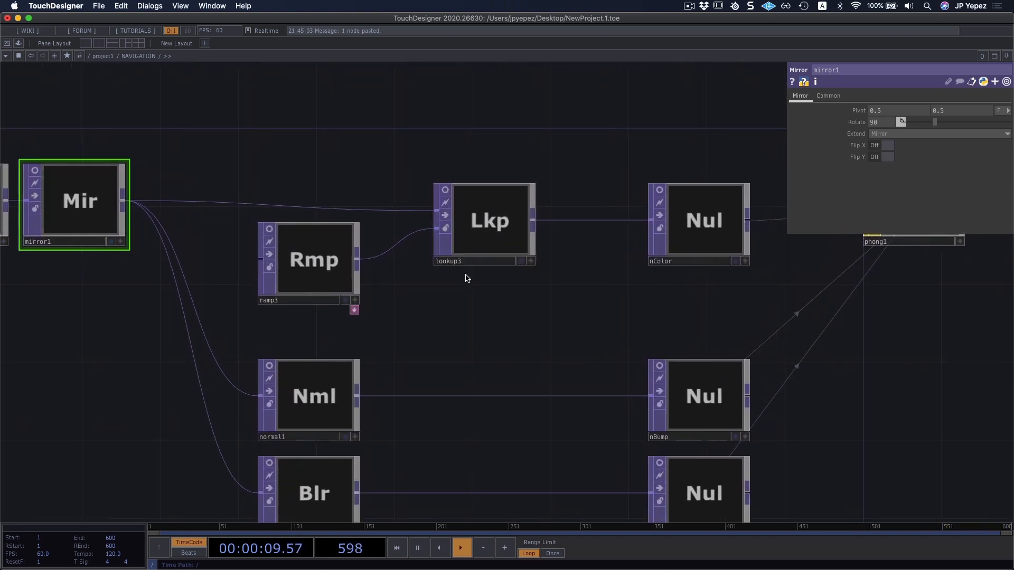
pyautogui.moveTo(465, 285); pyautogui.dragTo(481, 317)
pyautogui.scroll(-1, 518, 374)
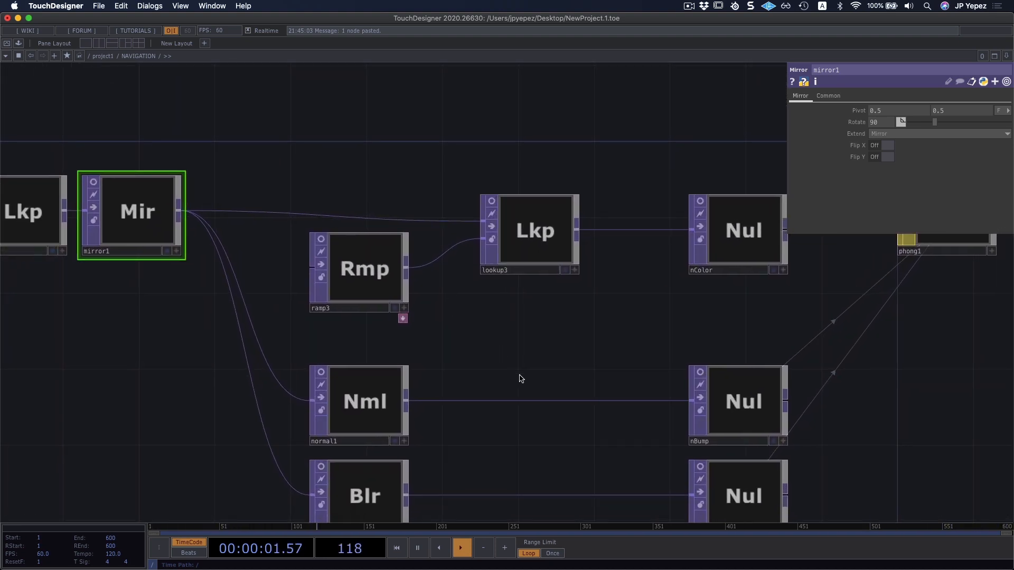
pyautogui.moveTo(471, 394); pyautogui.dragTo(473, 316)
pyautogui.click(698, 289)
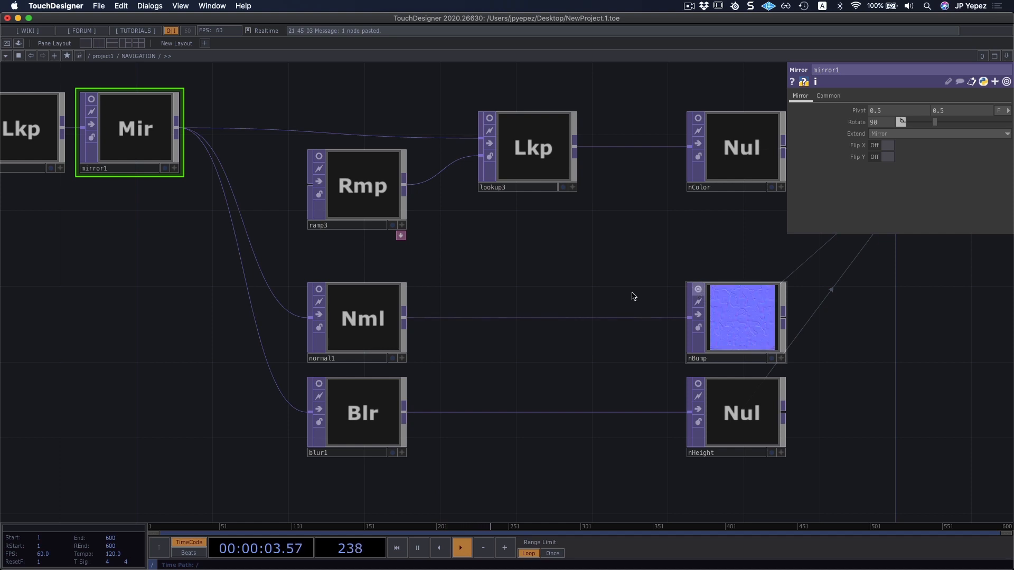
pyautogui.moveTo(506, 285); pyautogui.dragTo(524, 257)
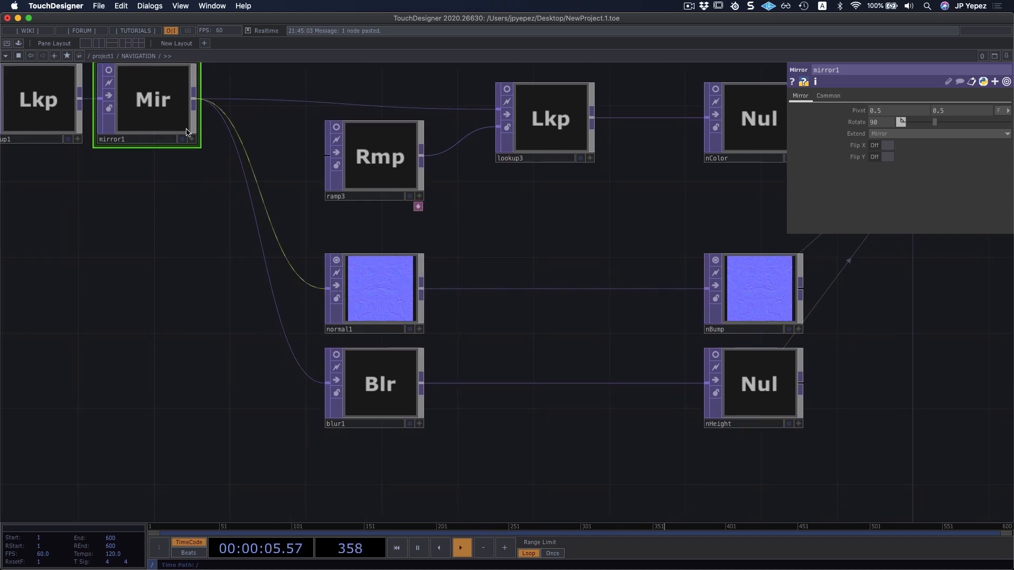
# Turn on mirror1's viewer, and bypass normal1 briefly to compare the unprocessed signal before removing the bypass.
pyautogui.click(108, 70)
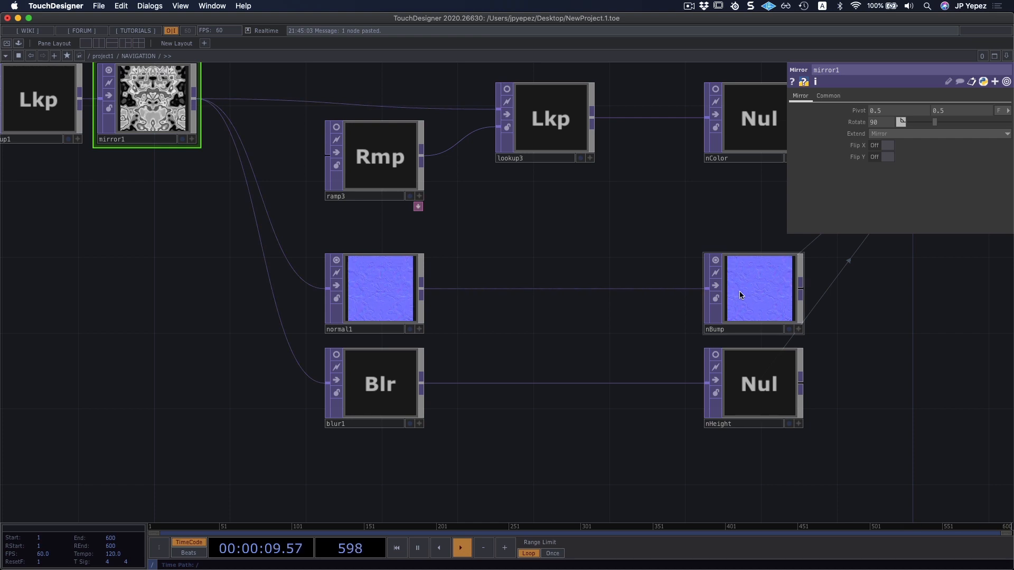
pyautogui.click(338, 286)
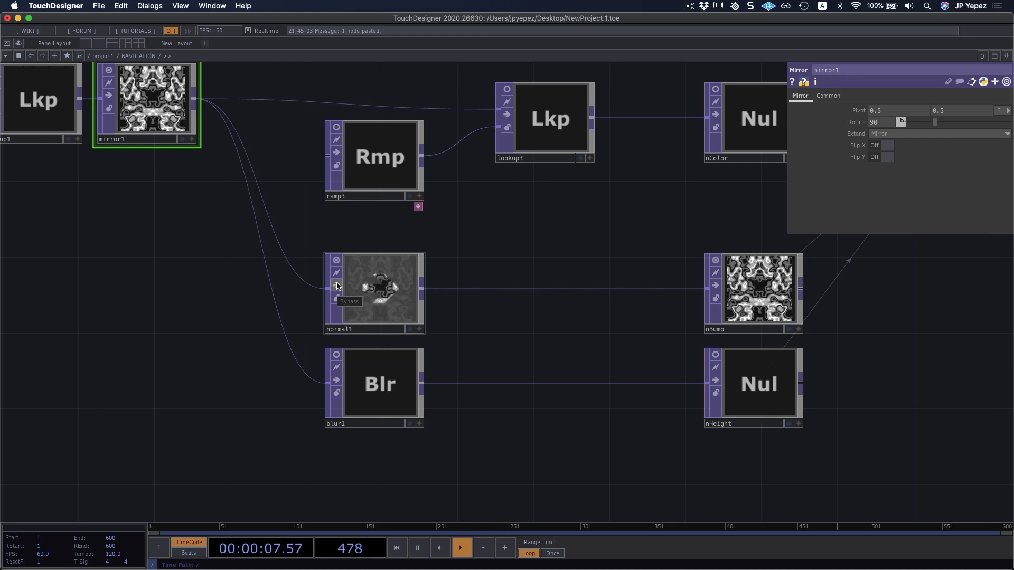
pyautogui.click(335, 287)
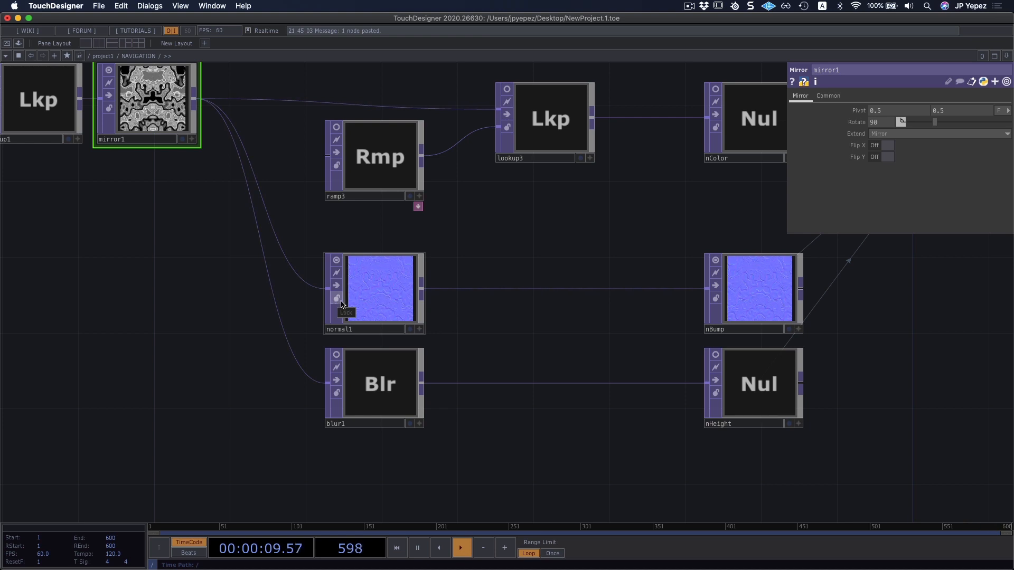
# Lock normal1 to freeze its output, look through its Common and Normal Map parameters, and unlock it.
pyautogui.click(336, 298)
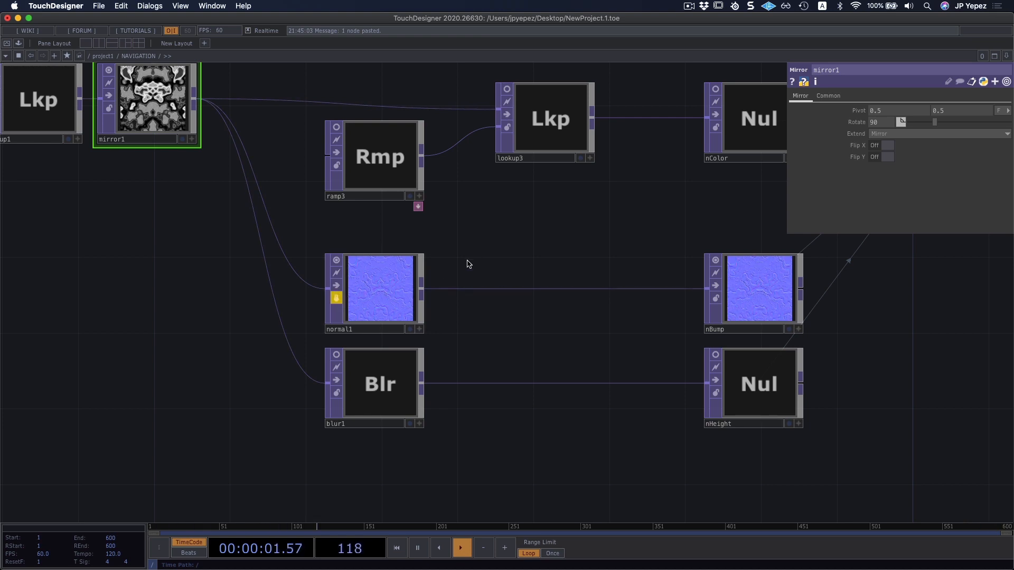
pyautogui.click(389, 275)
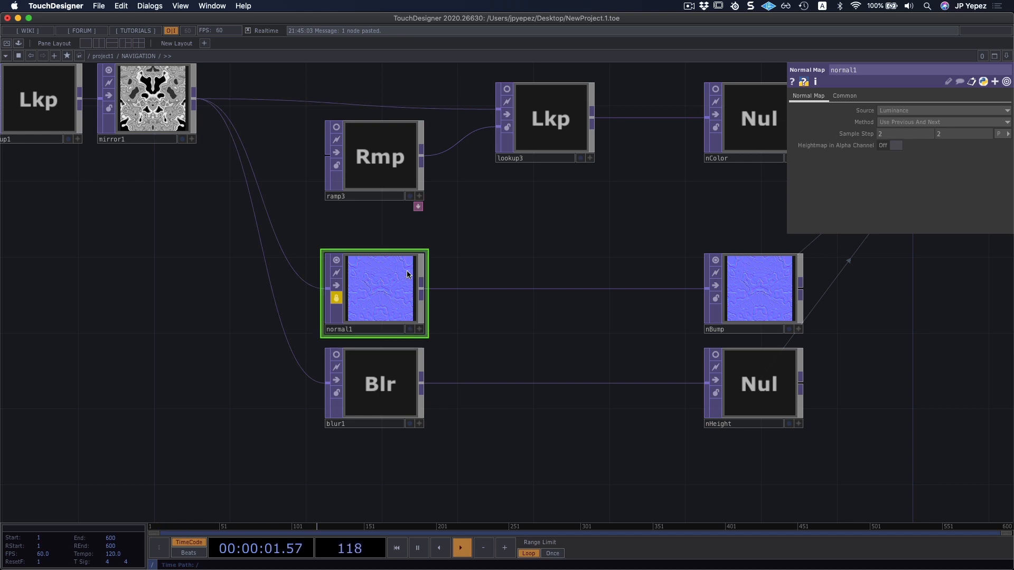
pyautogui.click(845, 95)
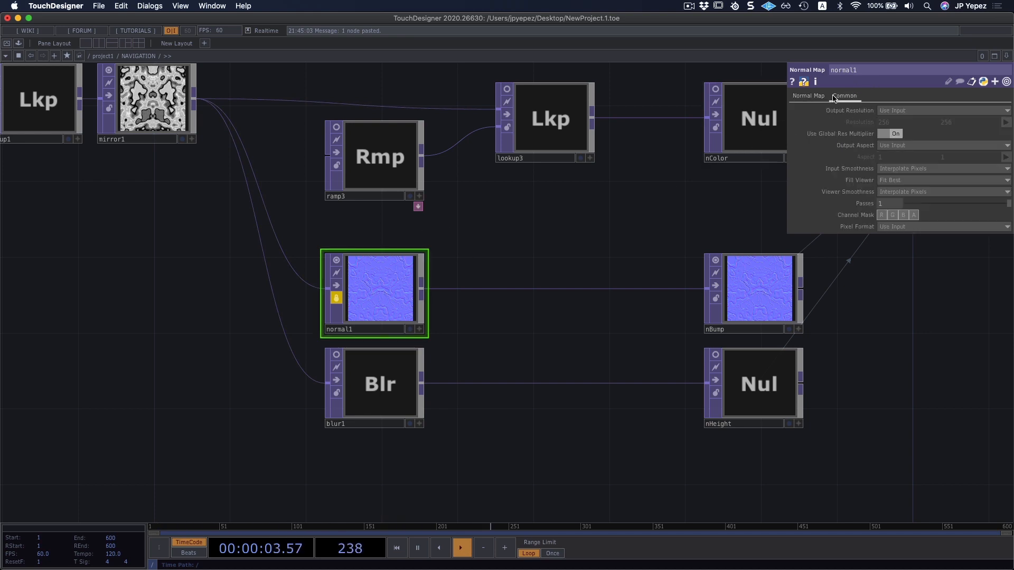
pyautogui.click(816, 96)
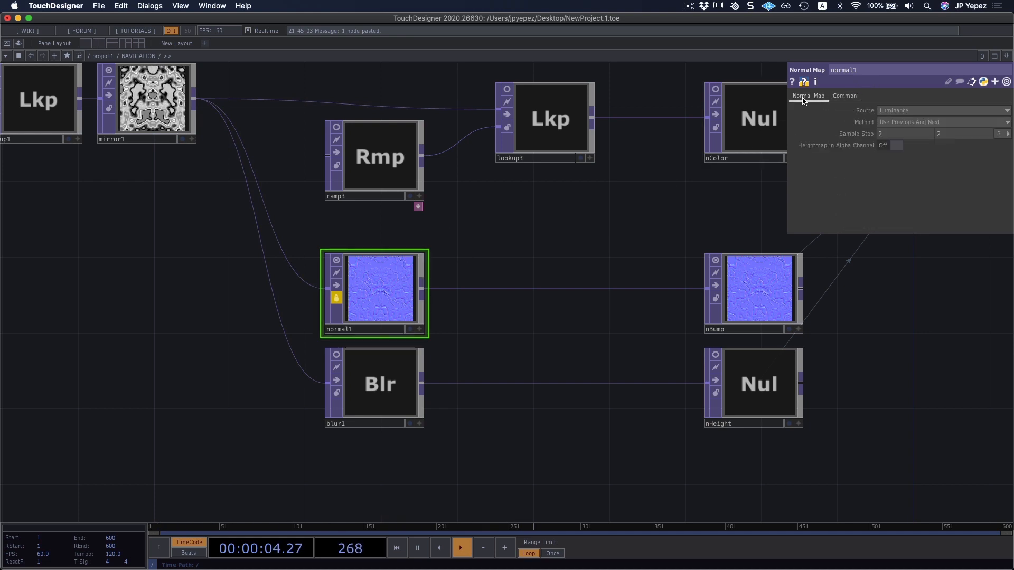
pyautogui.click(338, 300)
pyautogui.click(341, 315)
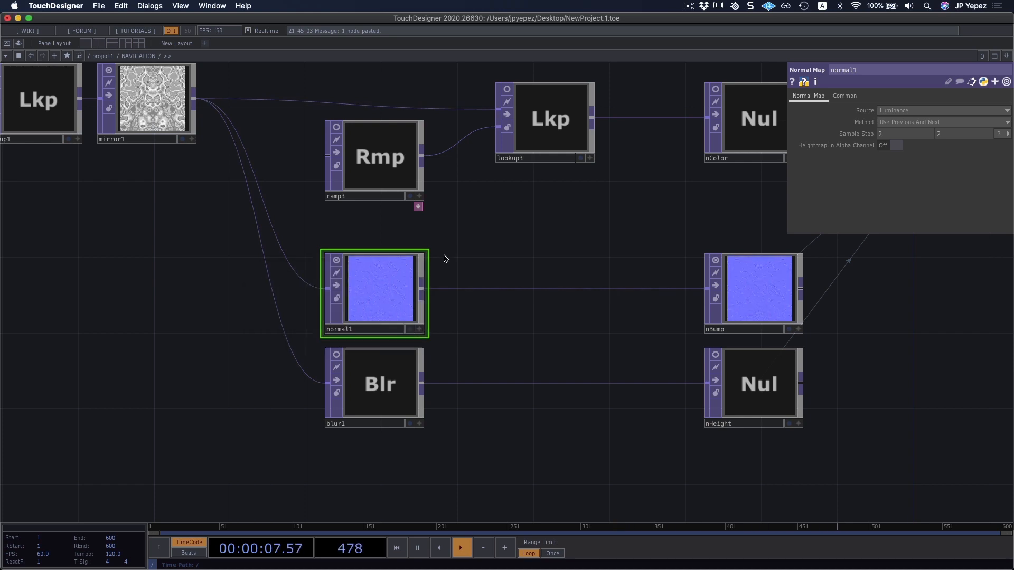
# Set both Sample Step values of normal1 to 10.
pyautogui.scroll(5, 430, 283)
pyautogui.moveTo(466, 241); pyautogui.dragTo(479, 238)
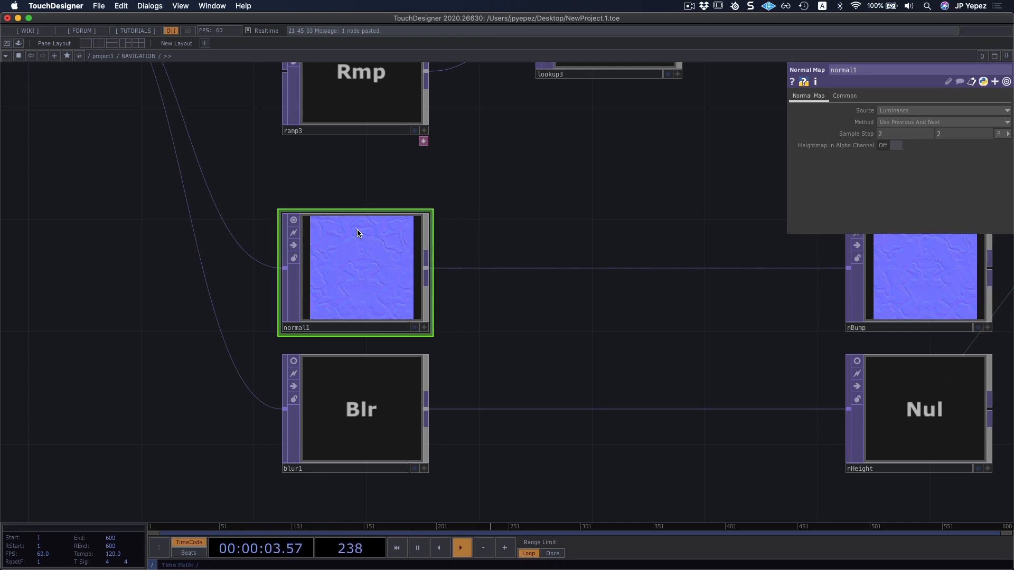
pyautogui.click(894, 136)
pyautogui.moveTo(894, 135); pyautogui.dragTo(880, 138)
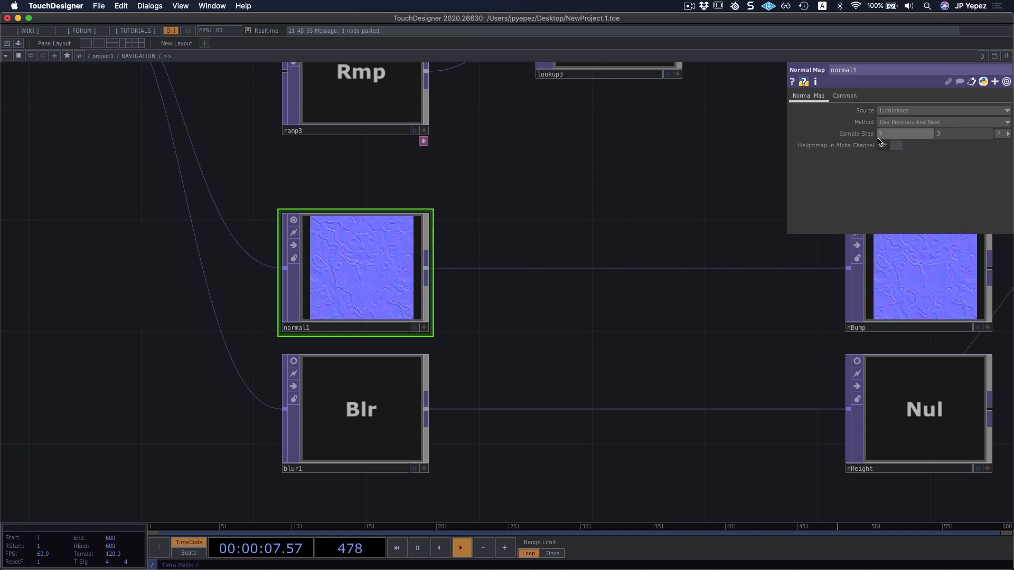
pyautogui.write('3')
pyautogui.click(893, 137)
pyautogui.write('10')
pyautogui.press('Return')
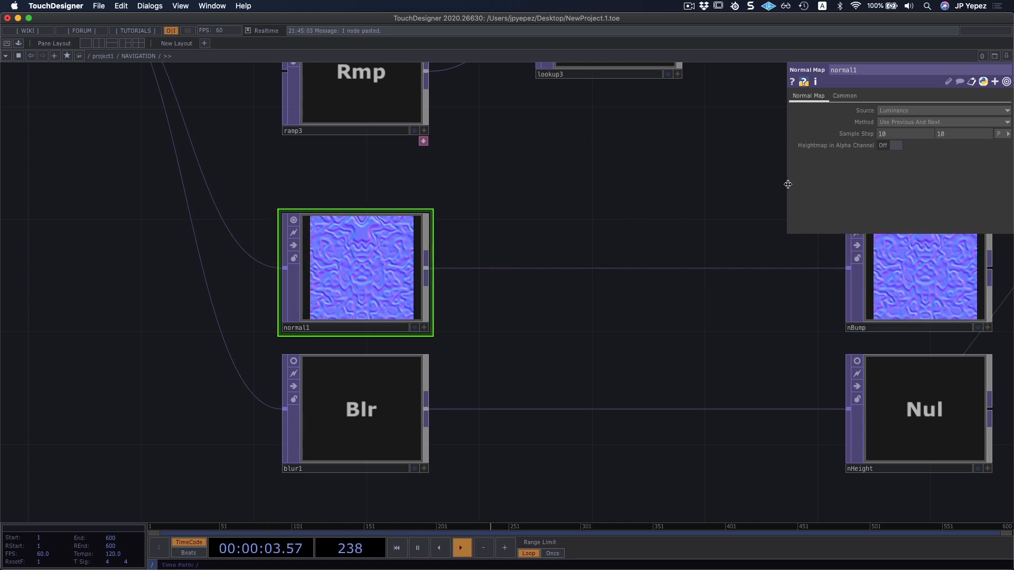
# Lock normal1, set both of its Sample Step values to 2 while it is frozen, and unlock it.
pyautogui.click(293, 258)
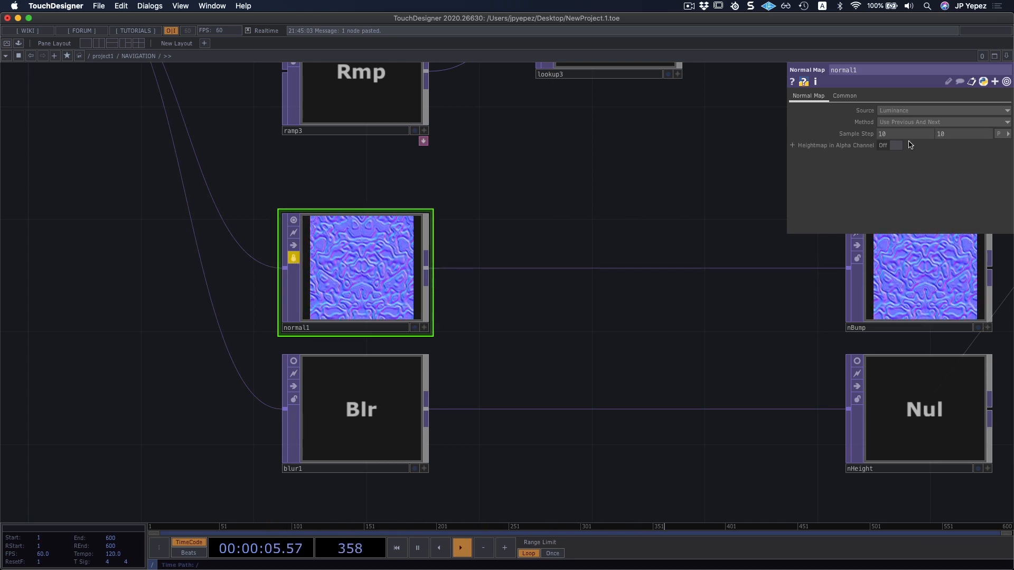
pyautogui.write('2')
pyautogui.press('Return')
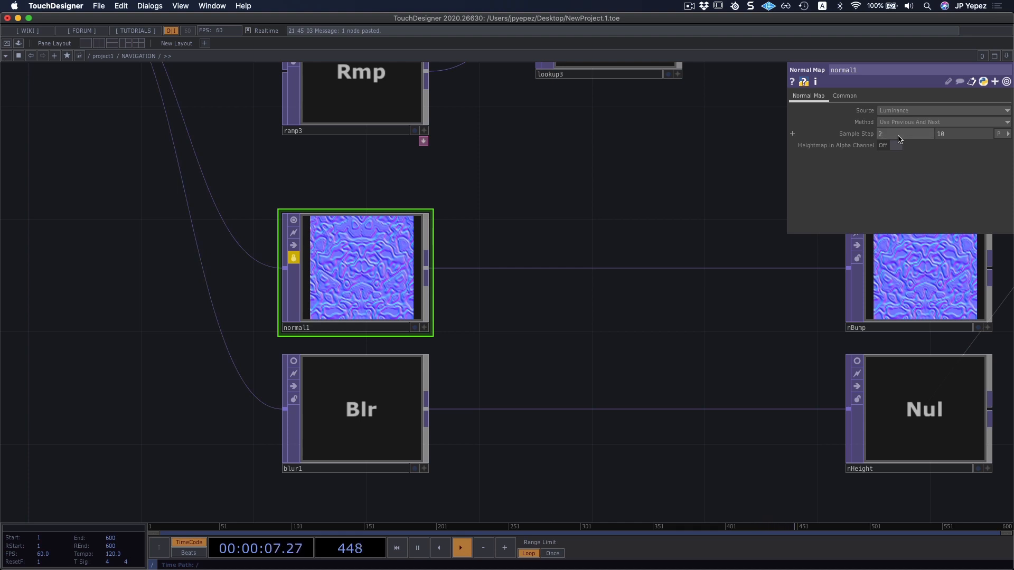
pyautogui.click(953, 139)
pyautogui.write('2')
pyautogui.press('Return')
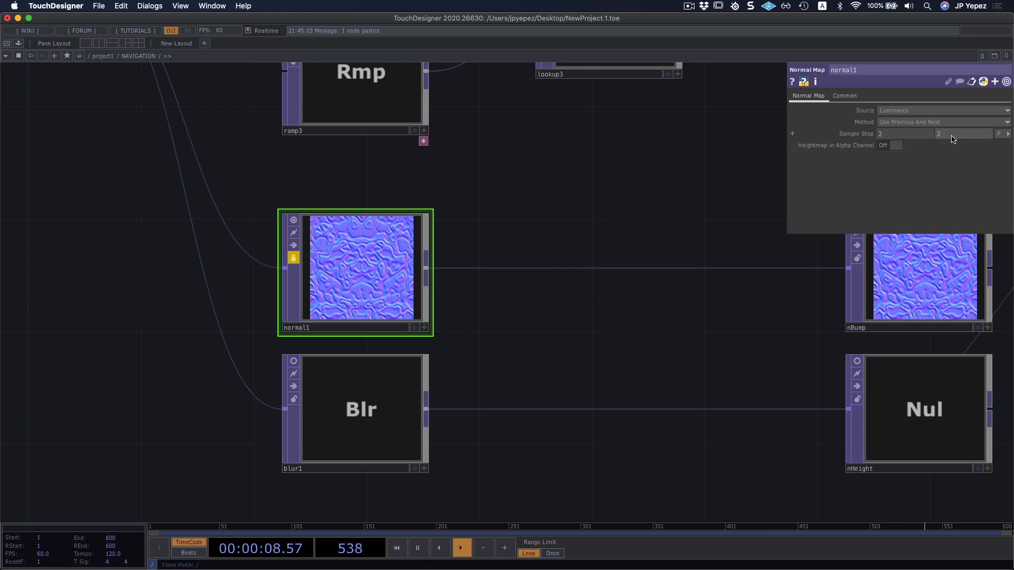
pyautogui.click(293, 258)
pyautogui.click(309, 275)
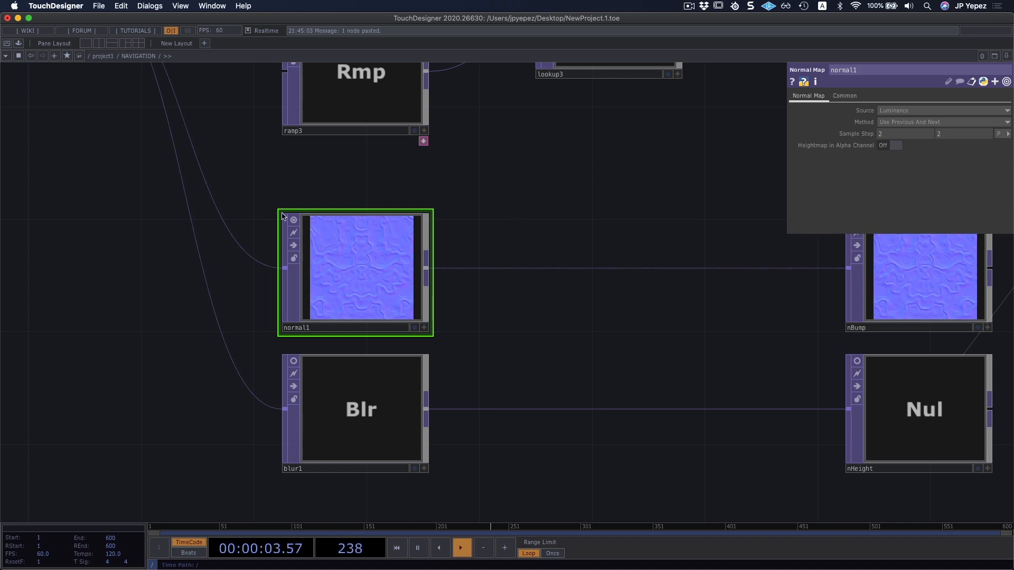
# Turn off the viewers of normal1, nBump and mirror1.
pyautogui.hscroll(10, 457, 197)
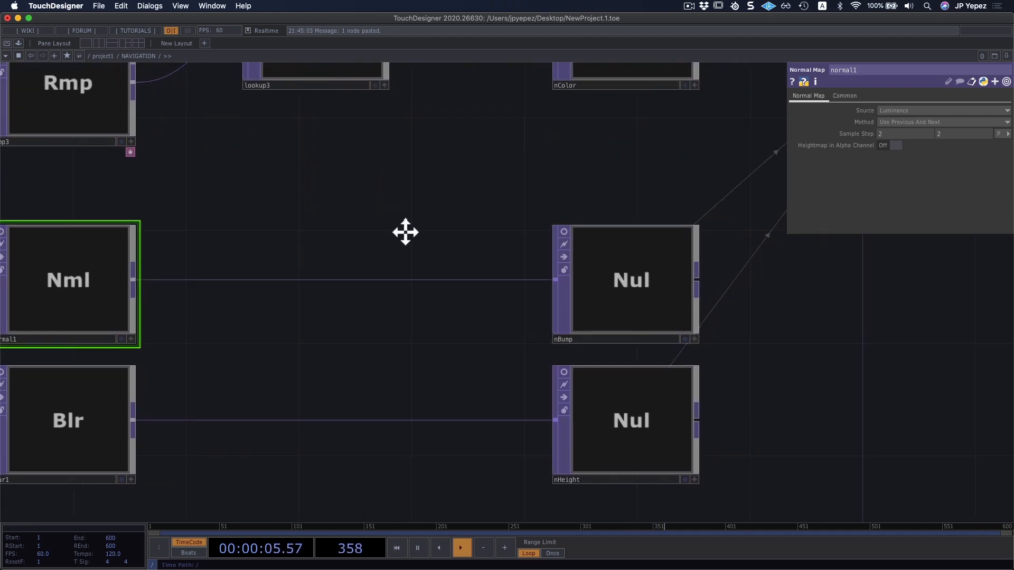
pyautogui.scroll(-10, 405, 232)
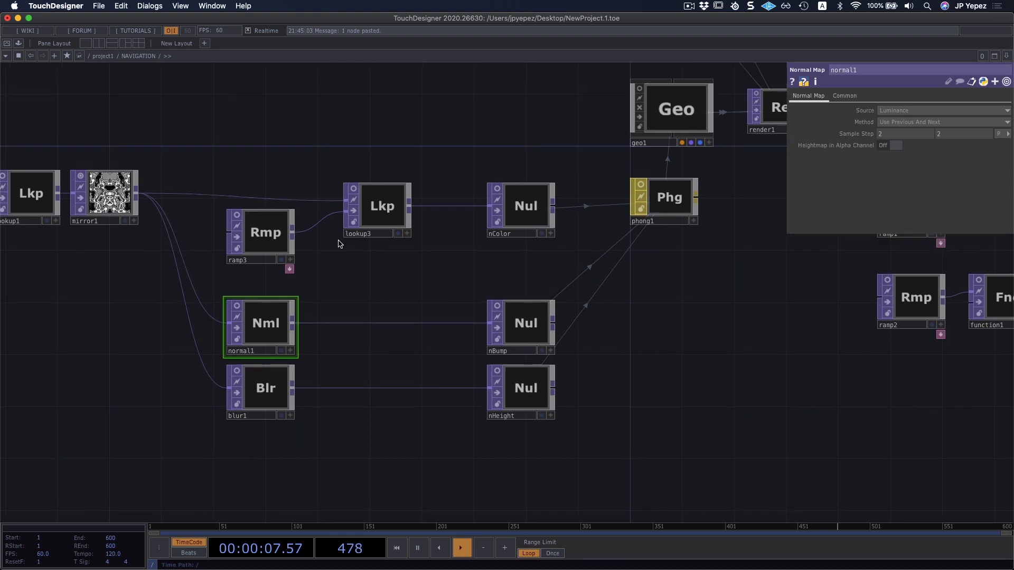
pyautogui.moveTo(292, 160); pyautogui.dragTo(357, 211)
pyautogui.click(299, 193)
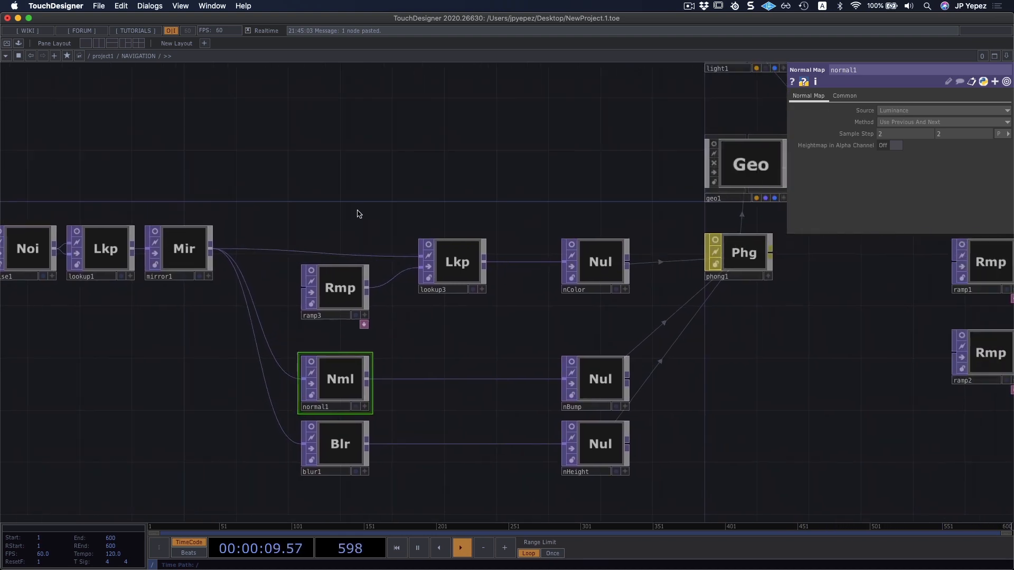
pyautogui.scroll(-5, 357, 210)
pyautogui.moveTo(494, 179); pyautogui.dragTo(430, 202)
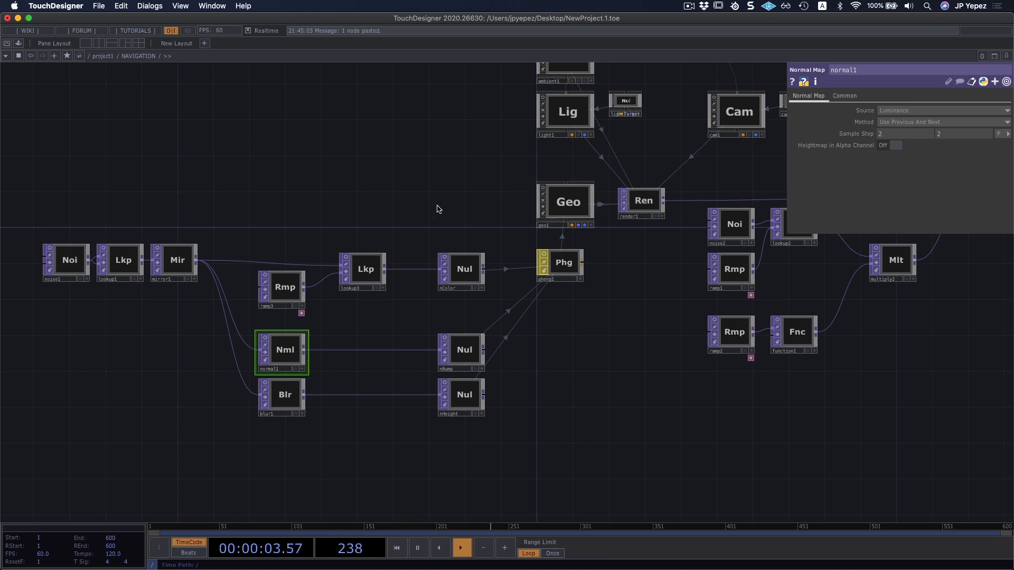
pyautogui.moveTo(437, 209); pyautogui.dragTo(441, 210)
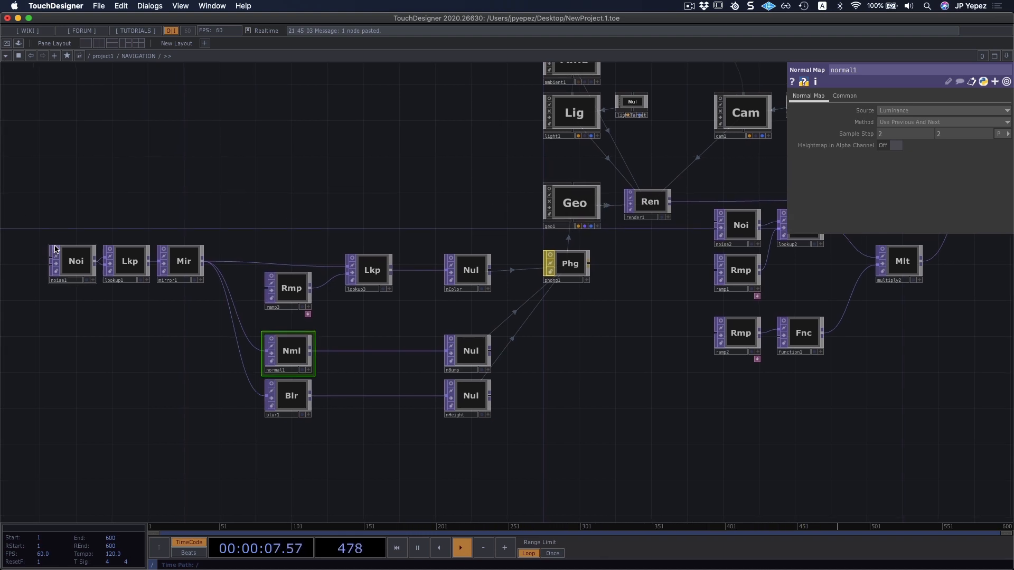
pyautogui.moveTo(290, 167); pyautogui.dragTo(311, 169)
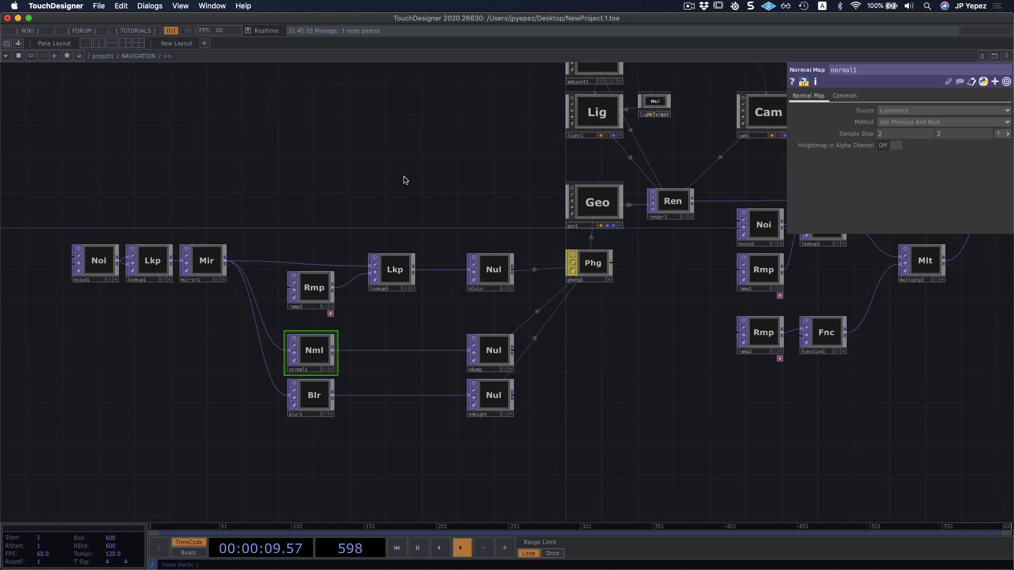
pyautogui.moveTo(401, 172); pyautogui.dragTo(333, 187)
pyautogui.moveTo(257, 165); pyautogui.dragTo(303, 200)
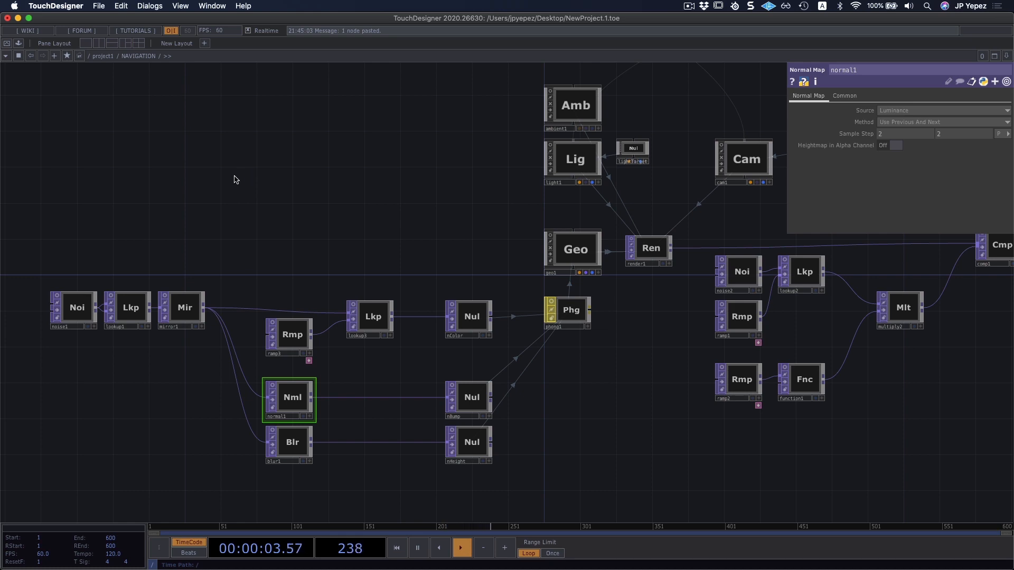
# Open the operator creation list and look through the COMP, TOP, CHOP and SOP families.
pyautogui.press('Tab')
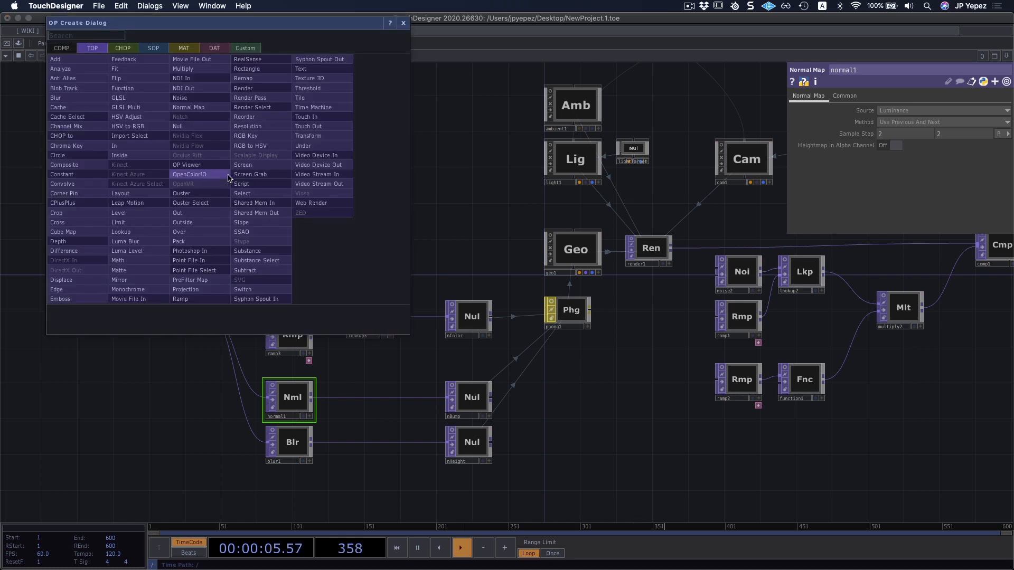
pyautogui.press('Escape')
pyautogui.press('Tab')
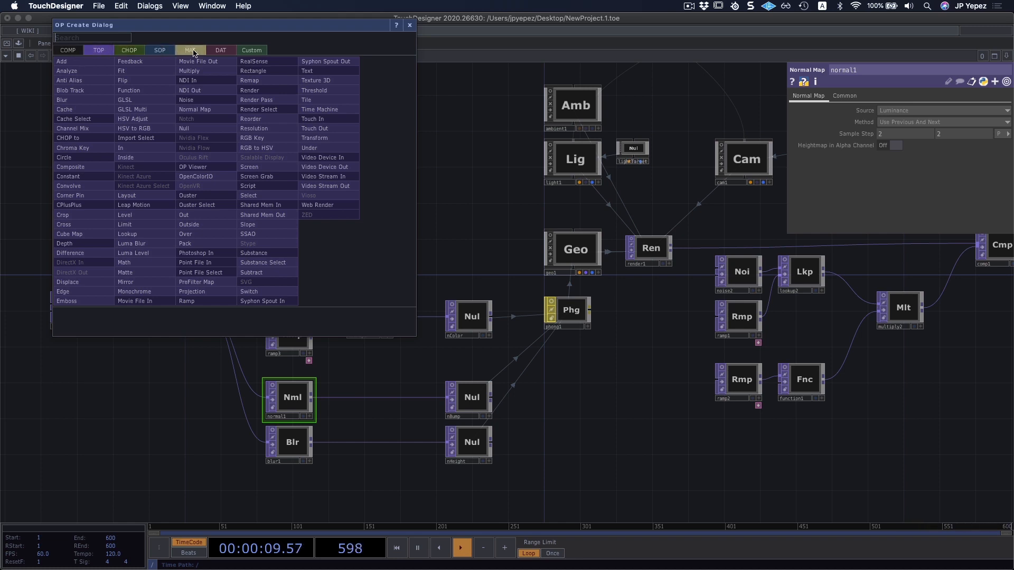
pyautogui.click(69, 50)
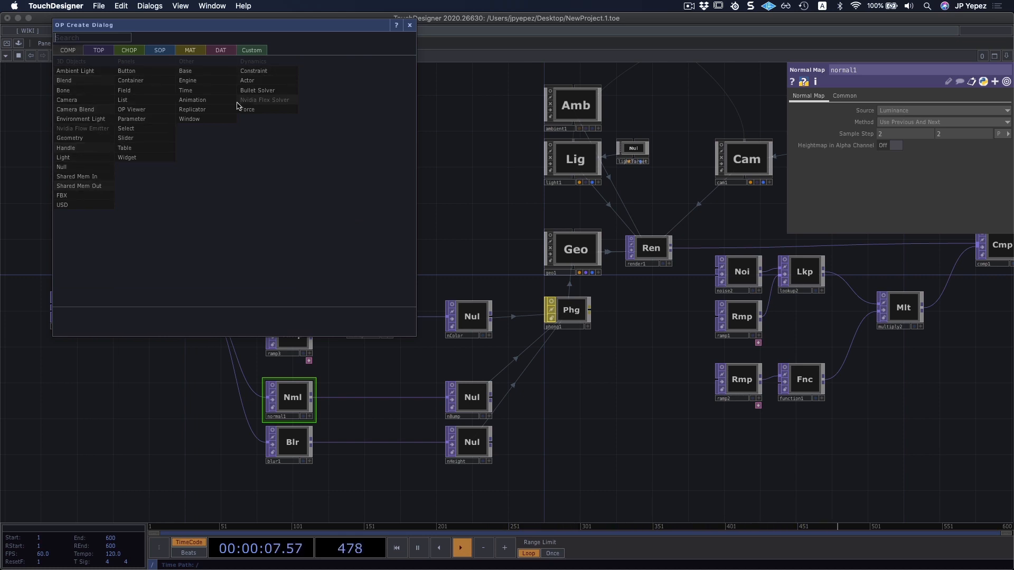
pyautogui.click(98, 52)
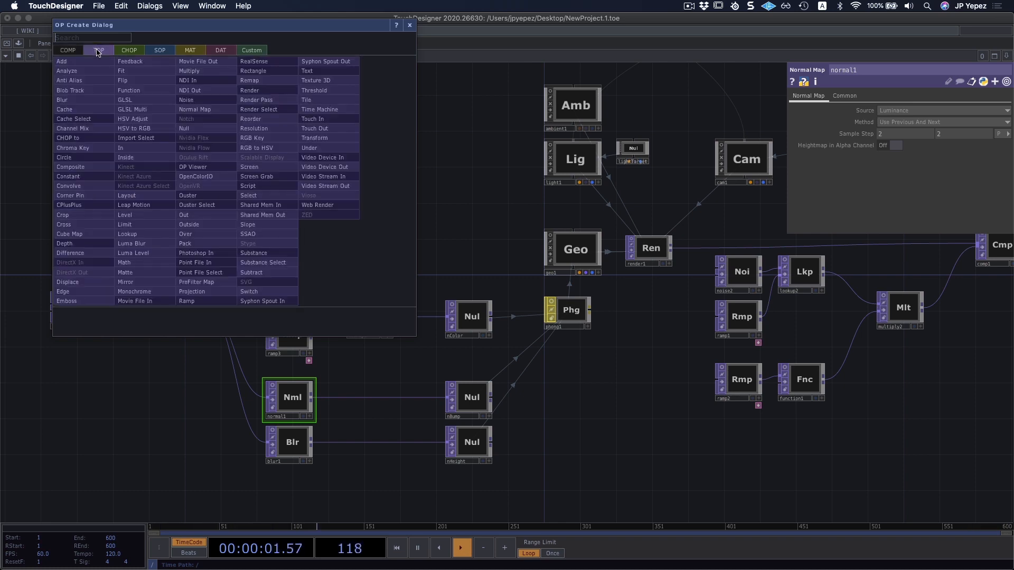
pyautogui.click(129, 51)
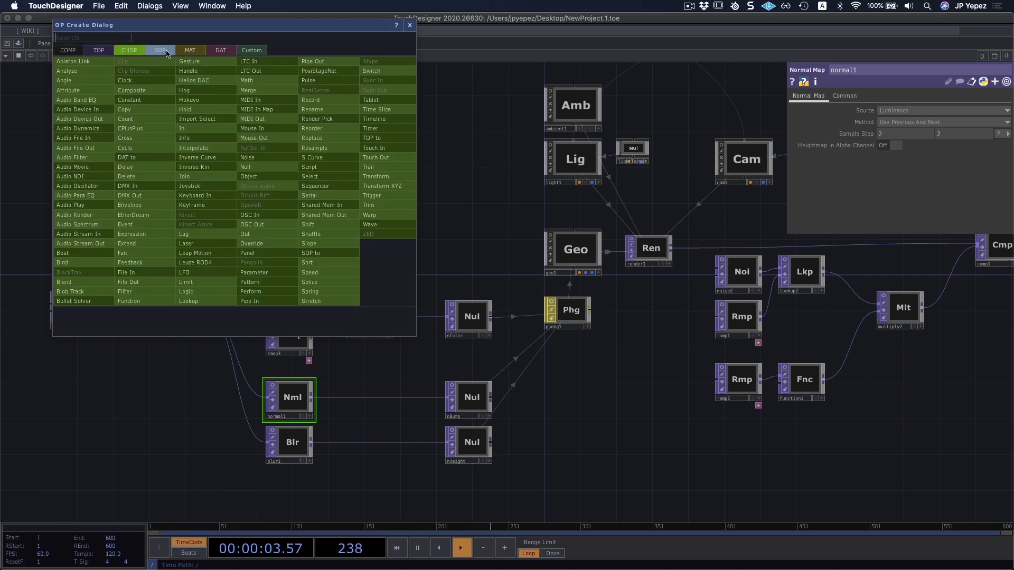
pyautogui.click(167, 53)
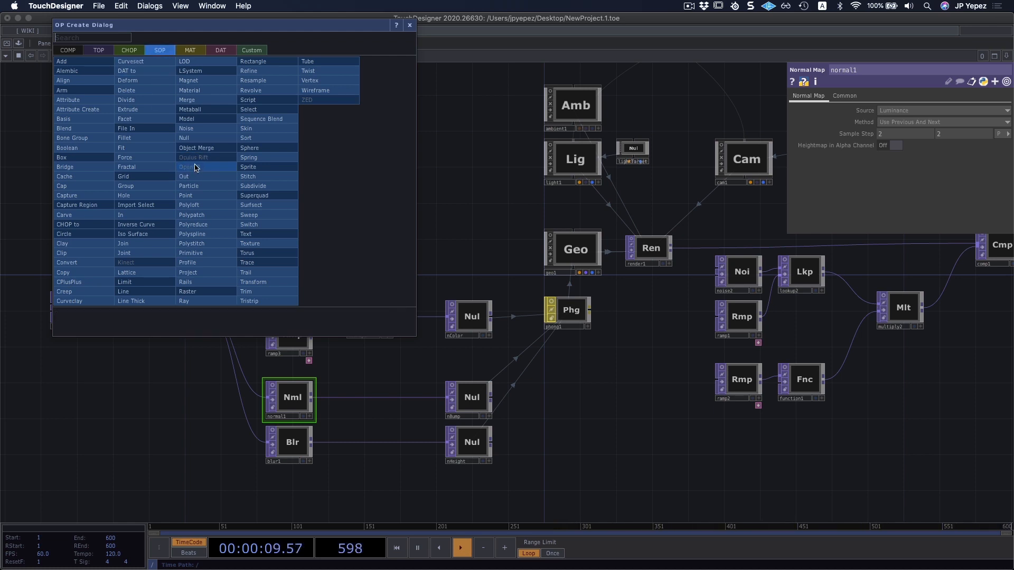
pyautogui.click(99, 51)
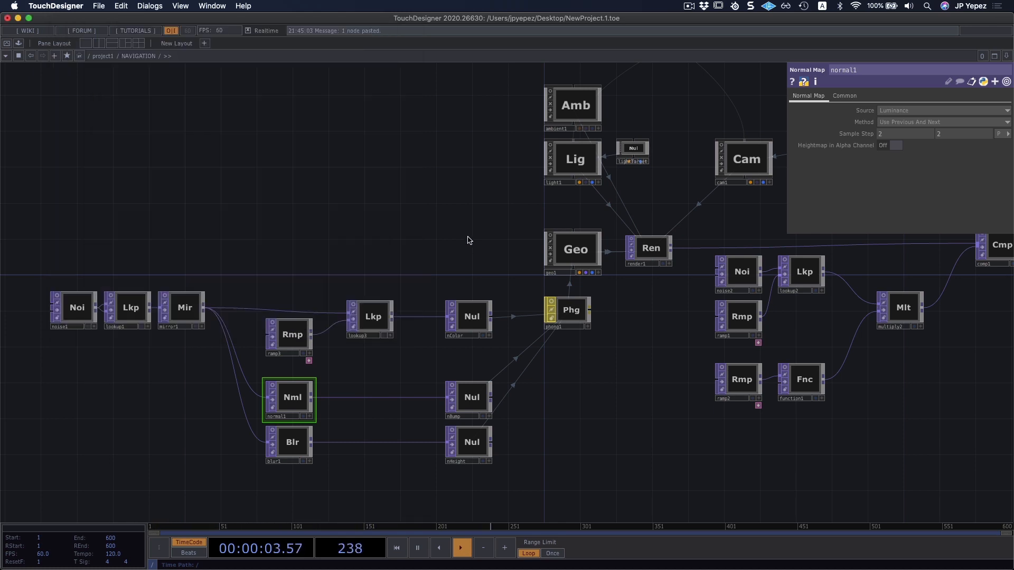
# Select the group of TOP nodes from noise1 through nHeight together and clear the selection.
pyautogui.scroll(-3, 376, 181)
pyautogui.moveTo(104, 226); pyautogui.dragTo(226, 198)
pyautogui.moveTo(225, 195); pyautogui.dragTo(629, 495, button='right')
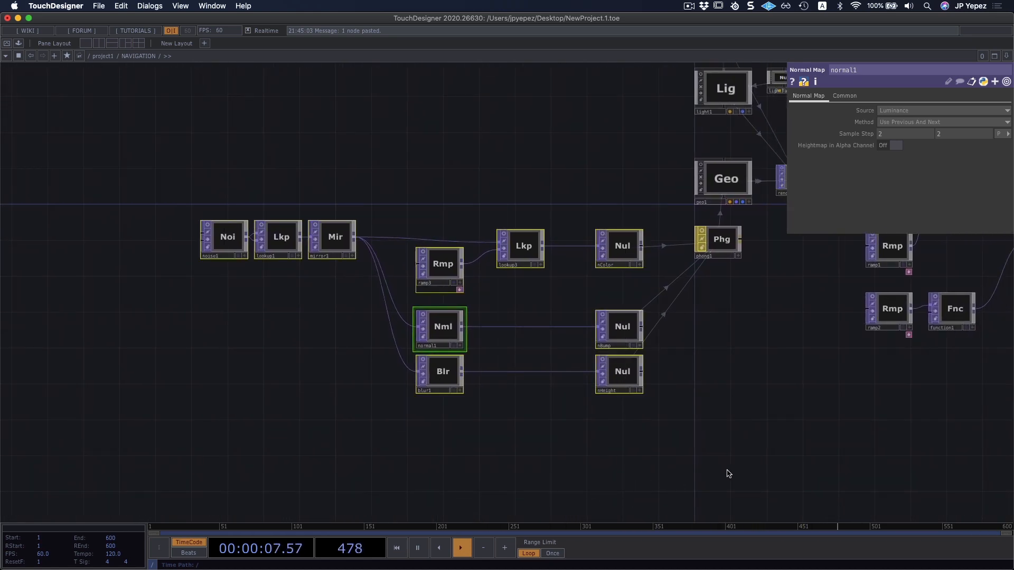
pyautogui.click(730, 457)
pyautogui.moveTo(792, 383); pyautogui.dragTo(584, 389)
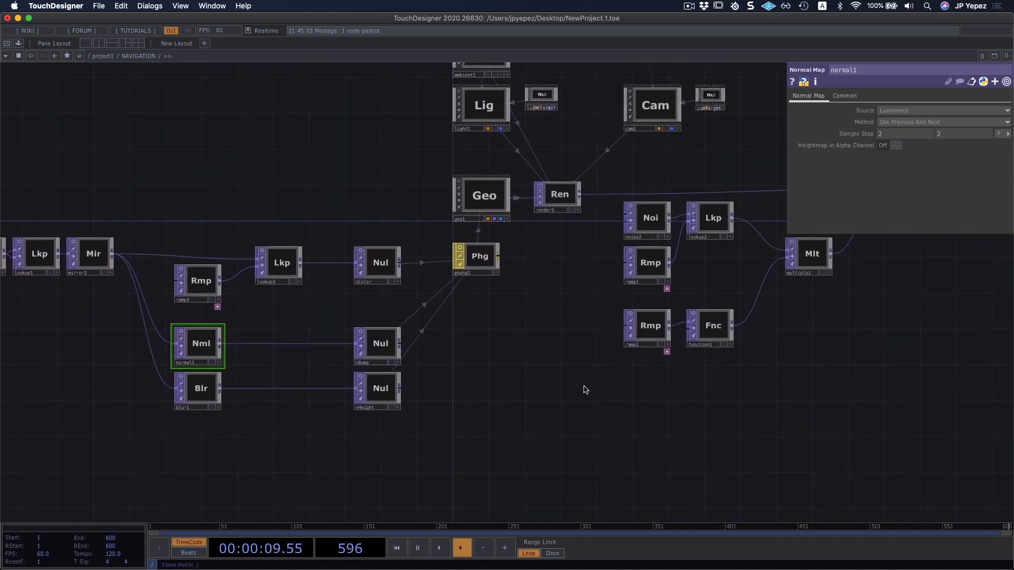
# Open the operator creation list again, look through the DAT family, and close it without adding anything.
pyautogui.press('Tab')
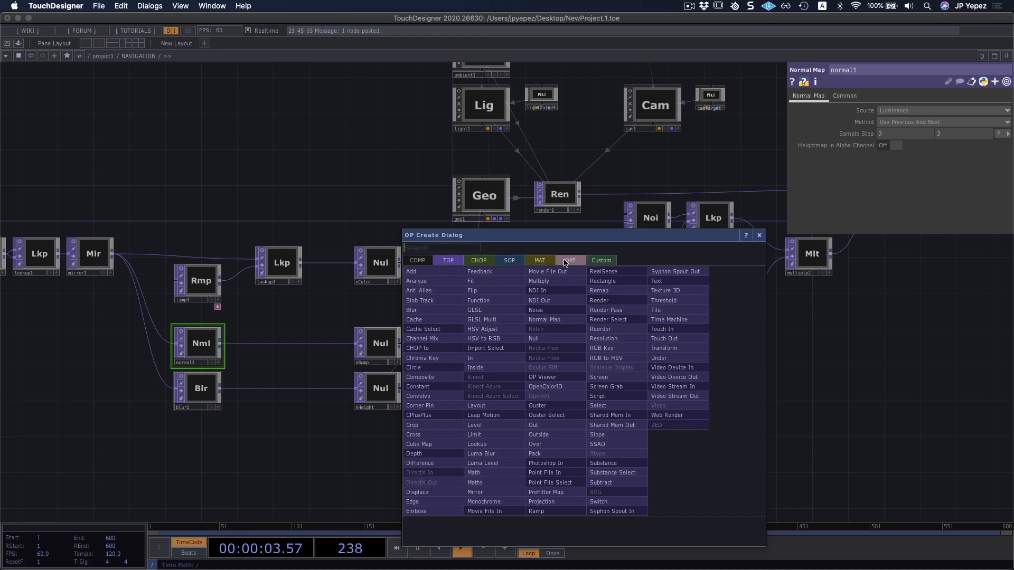
pyautogui.click(572, 261)
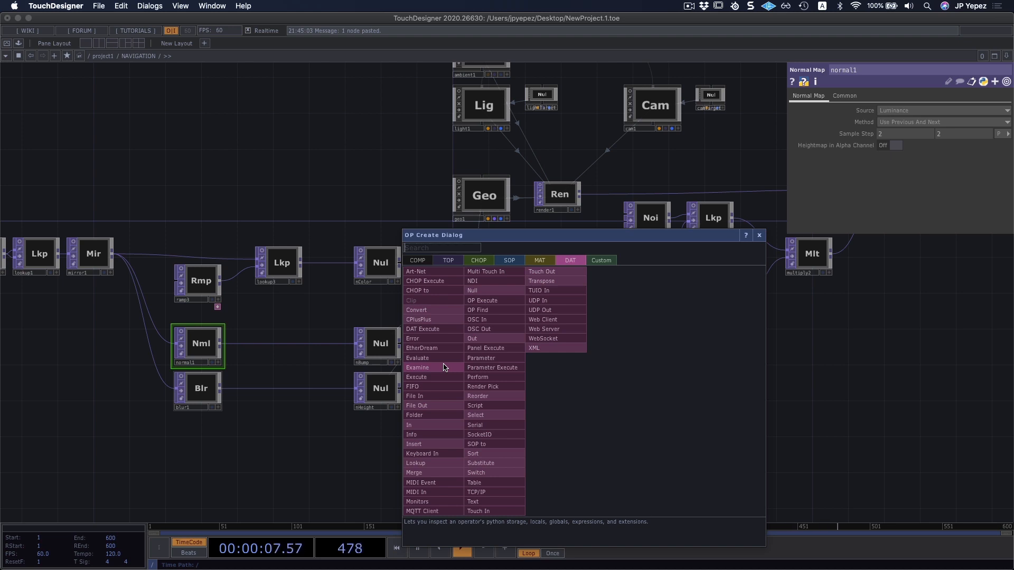
pyautogui.click(368, 197)
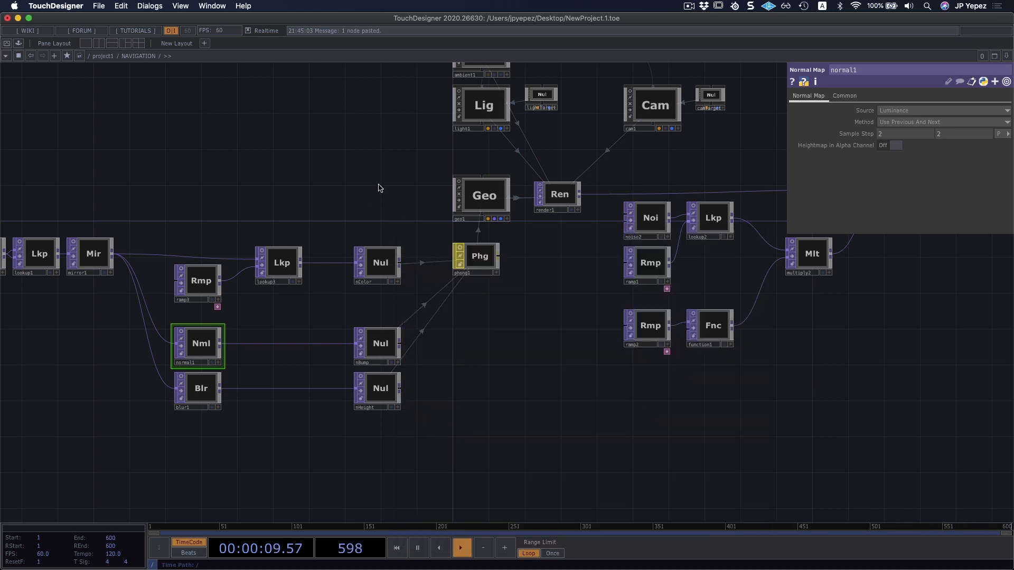
# Preview the geometry in the viewer of geo1, deactivate its interactive mode, and turn the viewer off.
pyautogui.moveTo(442, 305); pyautogui.dragTo(390, 312)
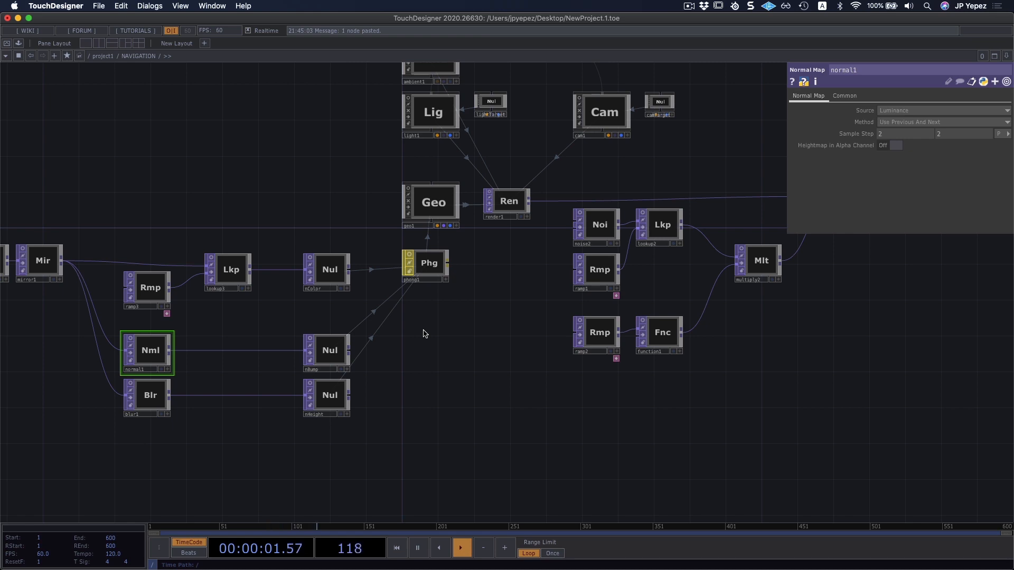
pyautogui.moveTo(484, 299); pyautogui.dragTo(462, 313)
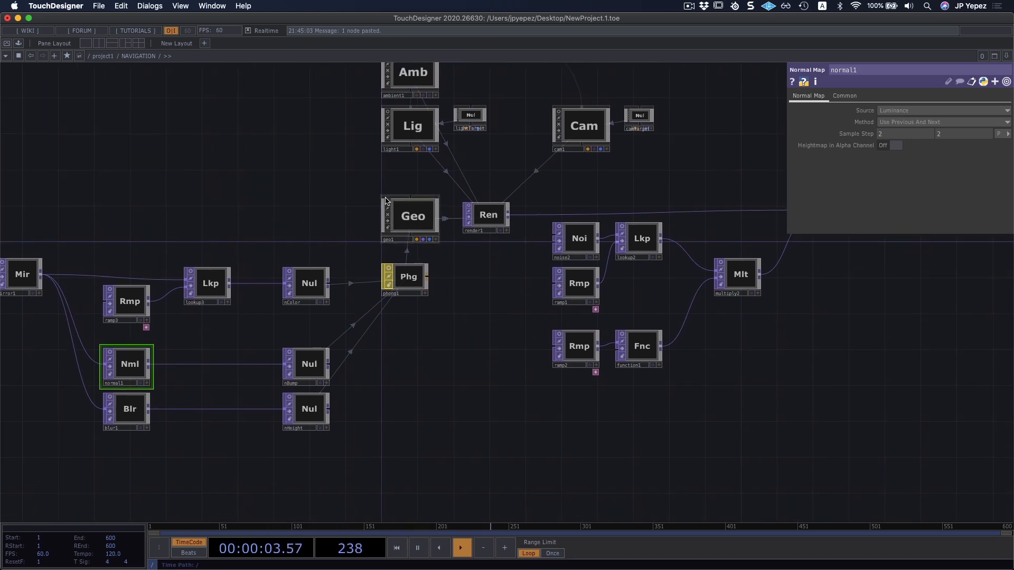
pyautogui.click(387, 201)
pyautogui.scroll(5, 408, 214)
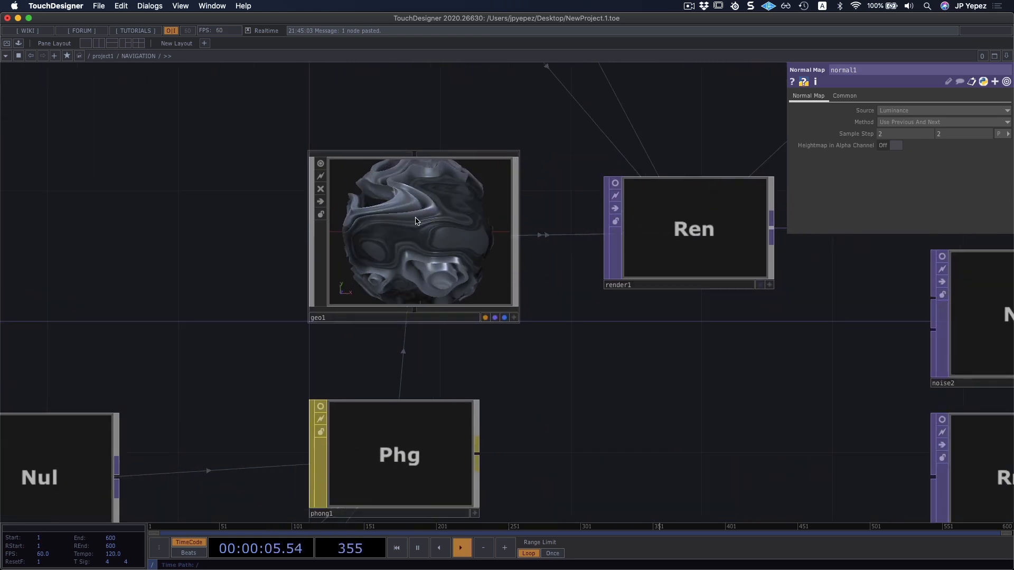
pyautogui.click(417, 221)
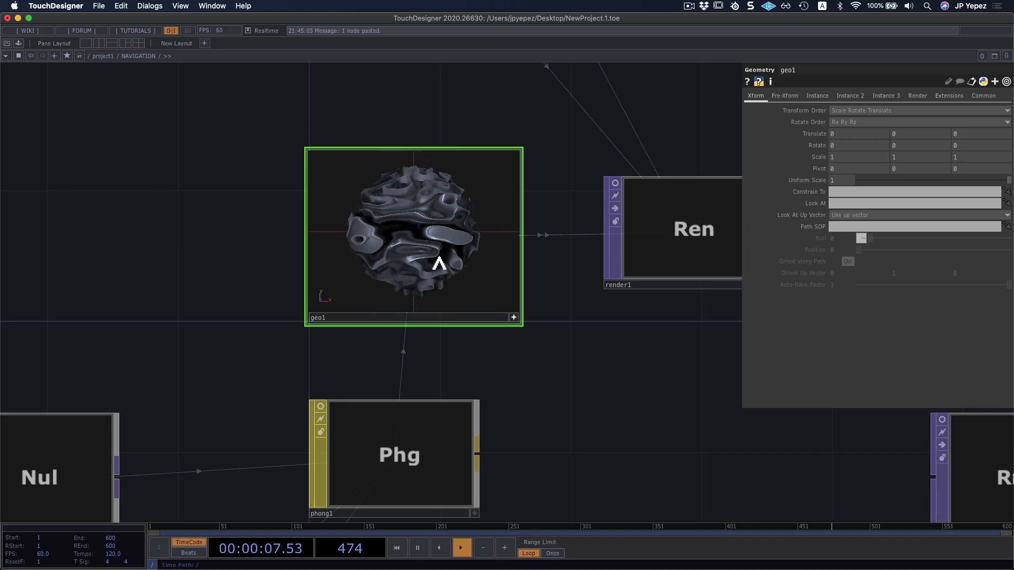
pyautogui.click(514, 318)
pyautogui.moveTo(561, 353); pyautogui.dragTo(515, 340)
pyautogui.scroll(-4, 540, 335)
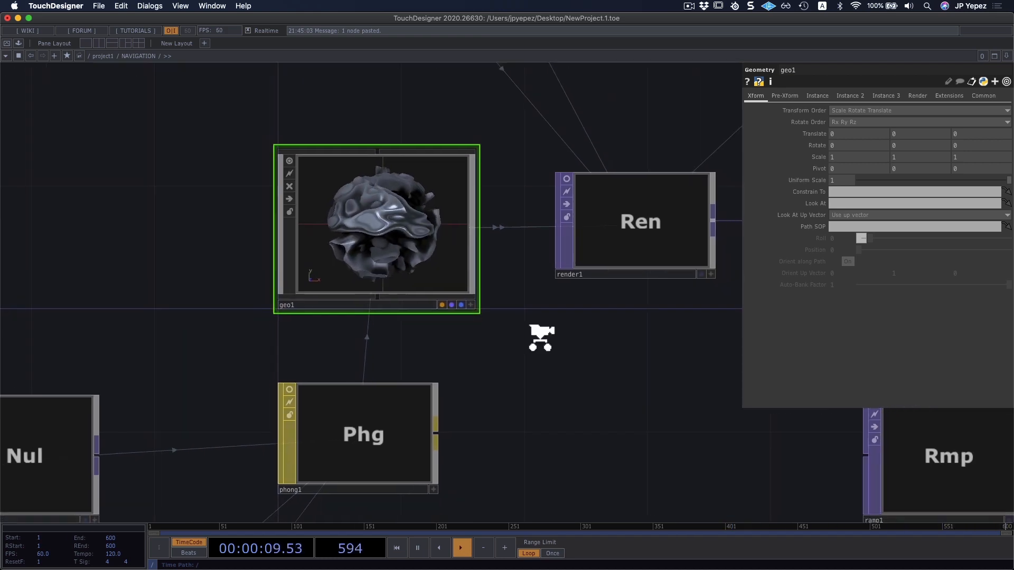
pyautogui.scroll(-3, 539, 330)
pyautogui.click(395, 234)
pyautogui.scroll(-5, 557, 262)
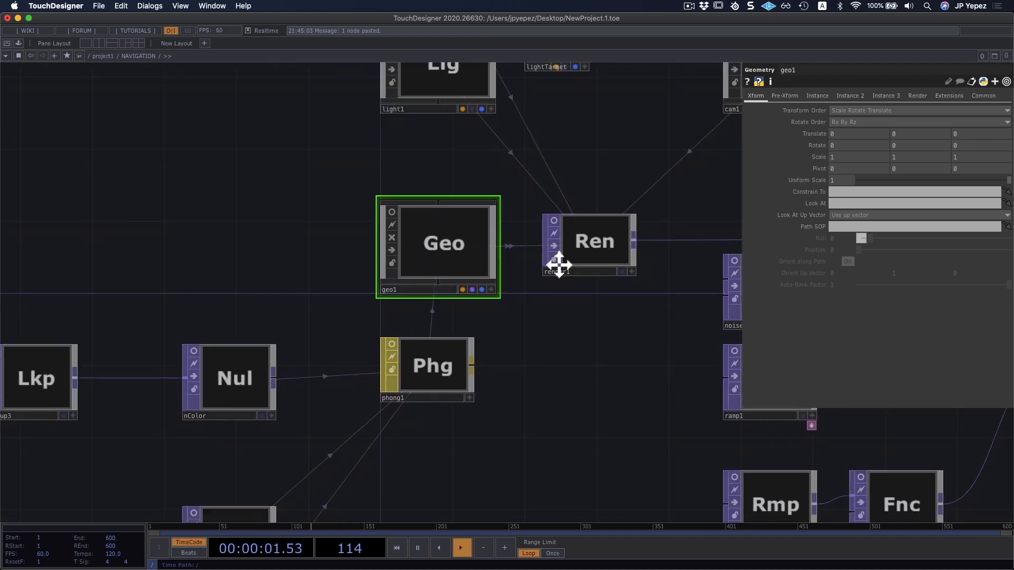
# Preview phong1 and render1 one after the other in their node viewers, turning each viewer off.
pyautogui.scroll(3, 418, 261)
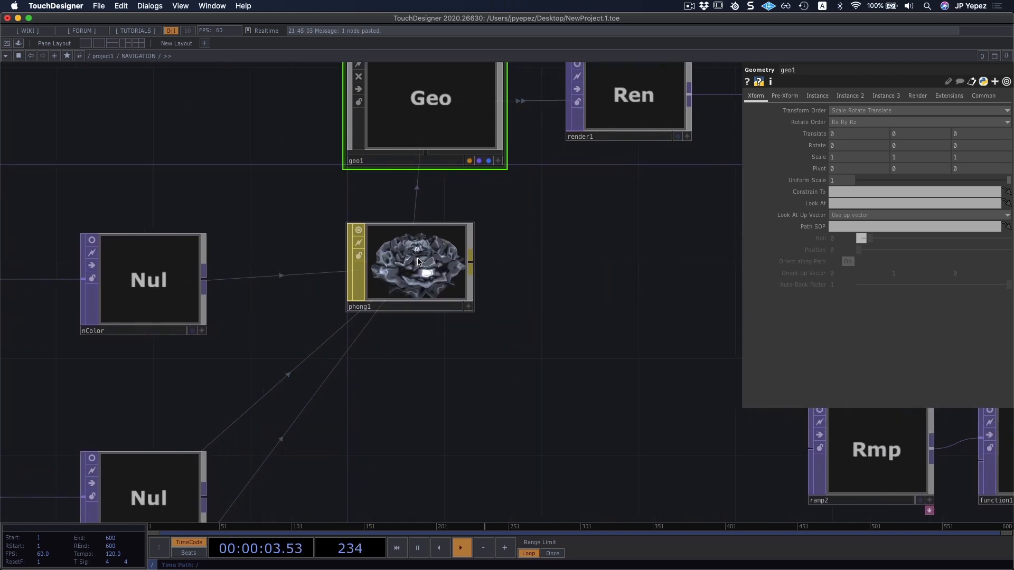
pyautogui.moveTo(616, 301); pyautogui.dragTo(347, 309)
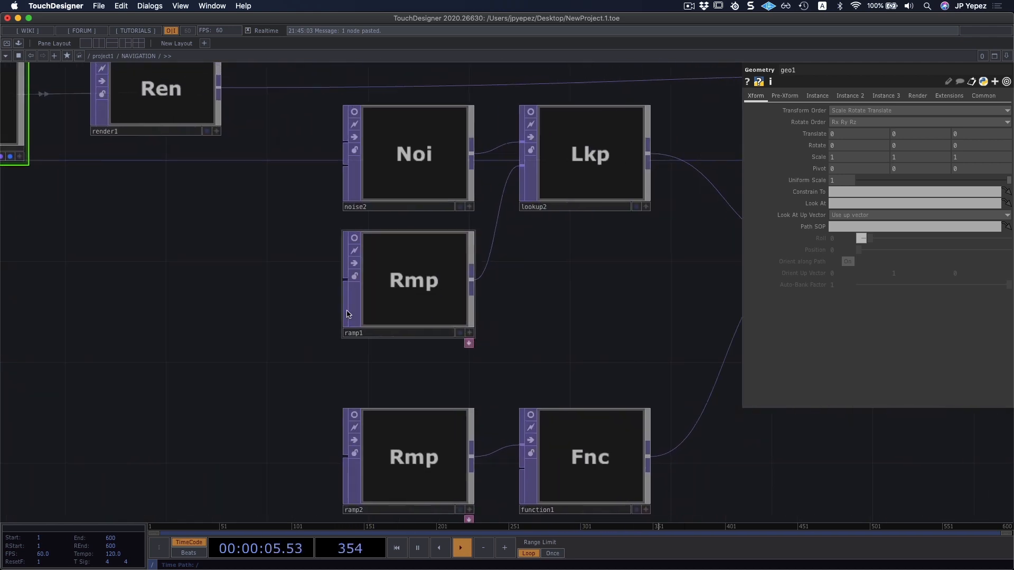
pyautogui.scroll(-3, 347, 310)
pyautogui.moveTo(458, 317); pyautogui.dragTo(420, 323)
pyautogui.scroll(-5, 420, 323)
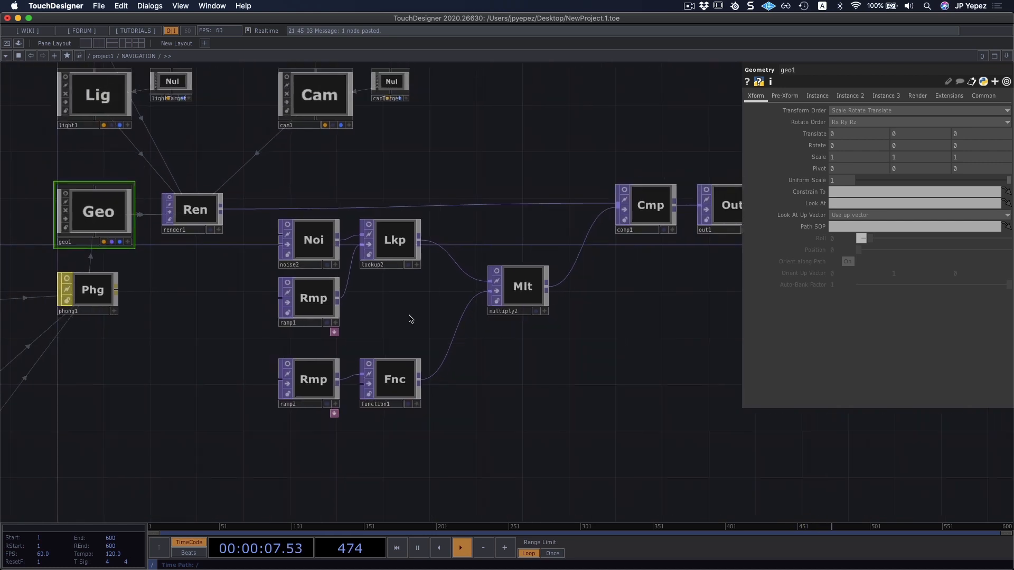
pyautogui.click(227, 234)
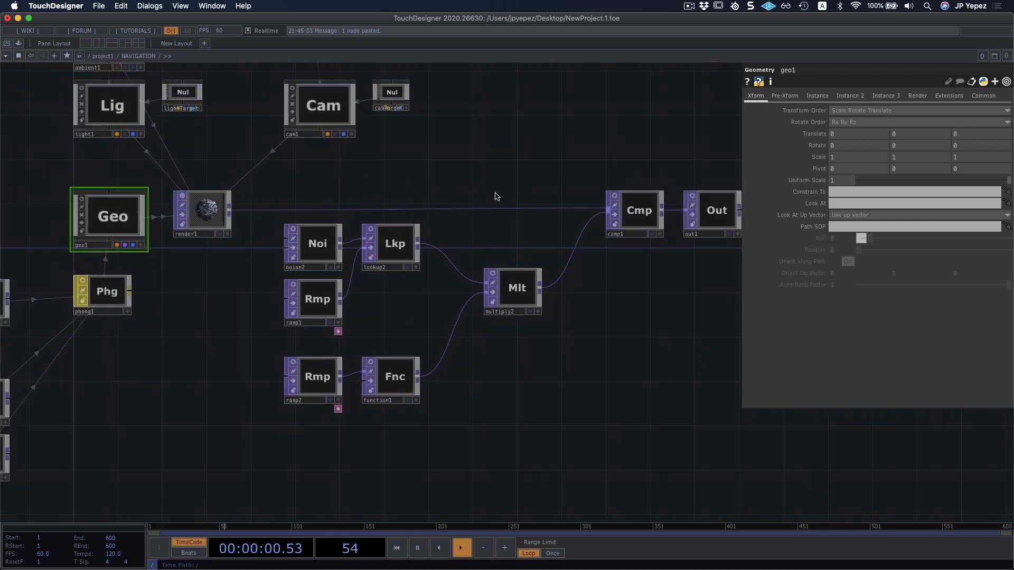
pyautogui.click(182, 195)
# Preview the composited image enlarged in the viewer of comp1 and turn the viewer off.
pyautogui.hscroll(5, 541, 178)
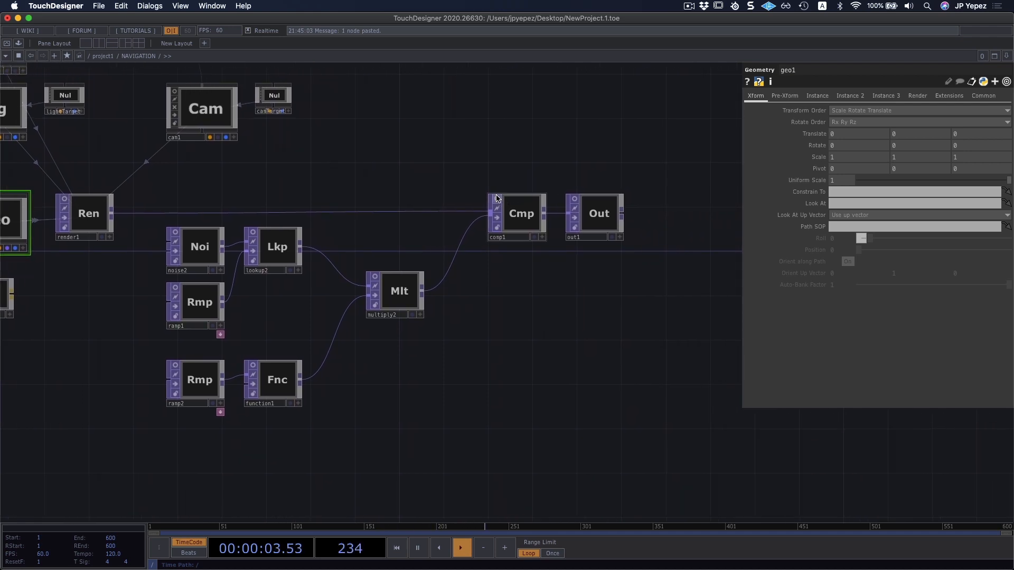
pyautogui.click(496, 199)
pyautogui.moveTo(459, 167); pyautogui.dragTo(372, 157)
pyautogui.moveTo(462, 177); pyautogui.dragTo(441, 299, button='middle')
pyautogui.moveTo(417, 164); pyautogui.dragTo(434, 236, button='middle')
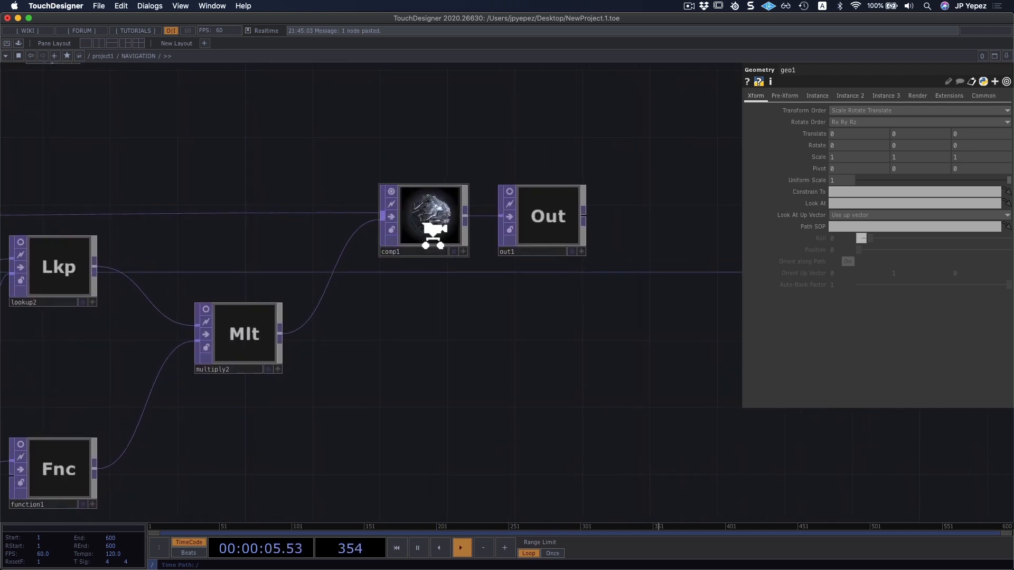
pyautogui.scroll(5, 432, 233)
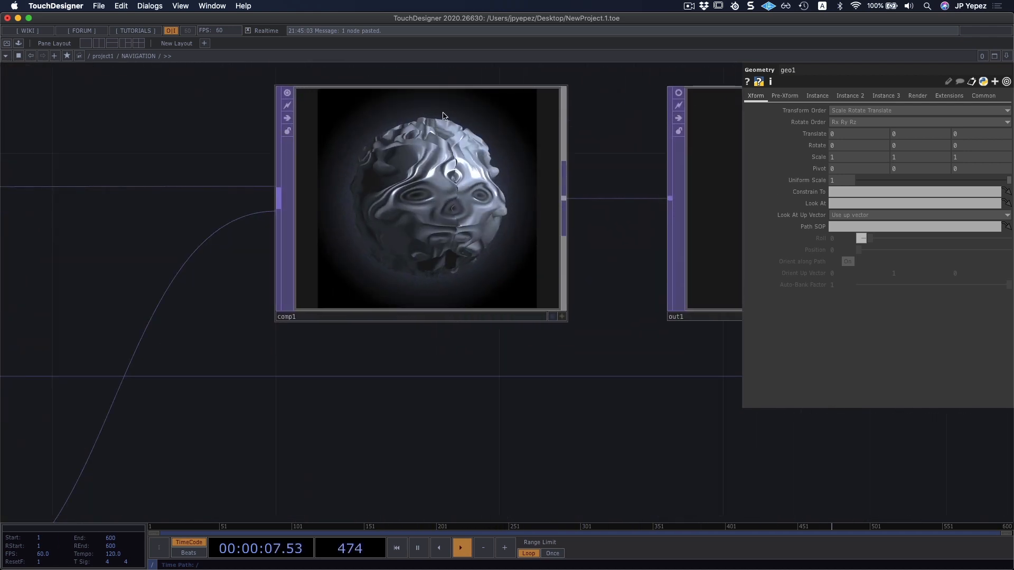
pyautogui.click(286, 94)
# Select out1 and look over the commands available for that operator.
pyautogui.moveTo(566, 410); pyautogui.dragTo(406, 456)
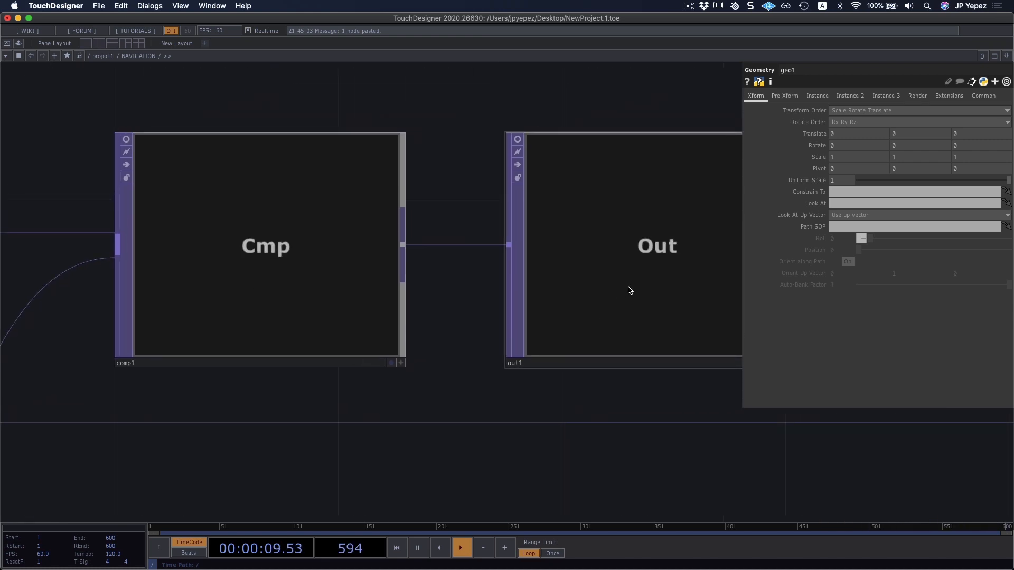
pyautogui.hscroll(5, 290, 431)
pyautogui.click(471, 295)
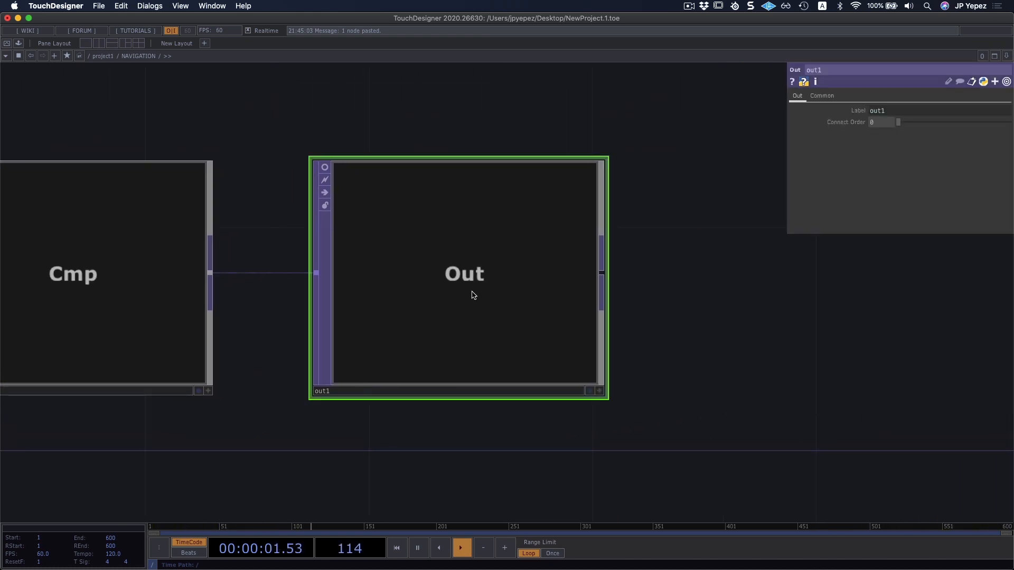
pyautogui.rightClick(485, 287)
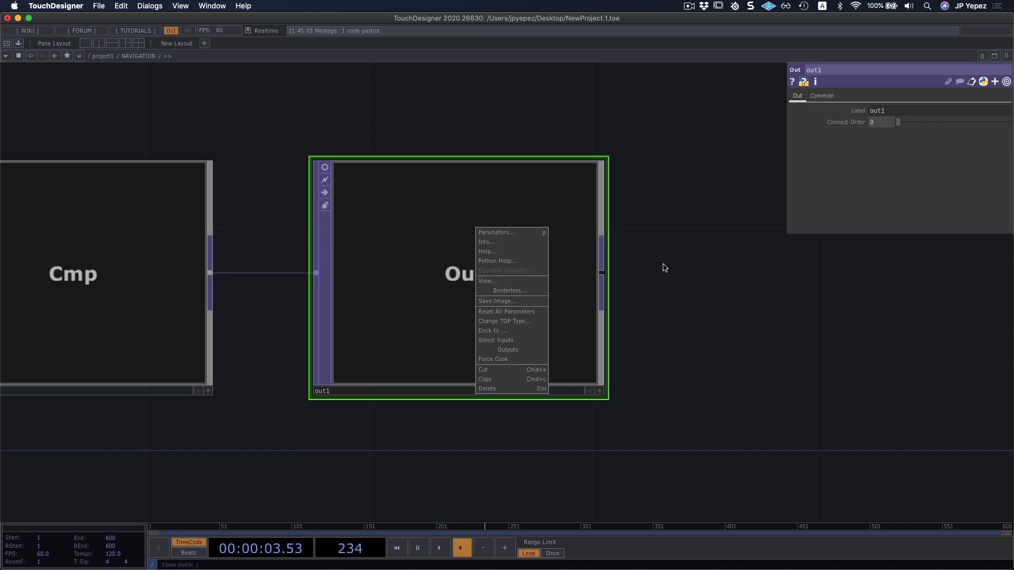
pyautogui.click(702, 263)
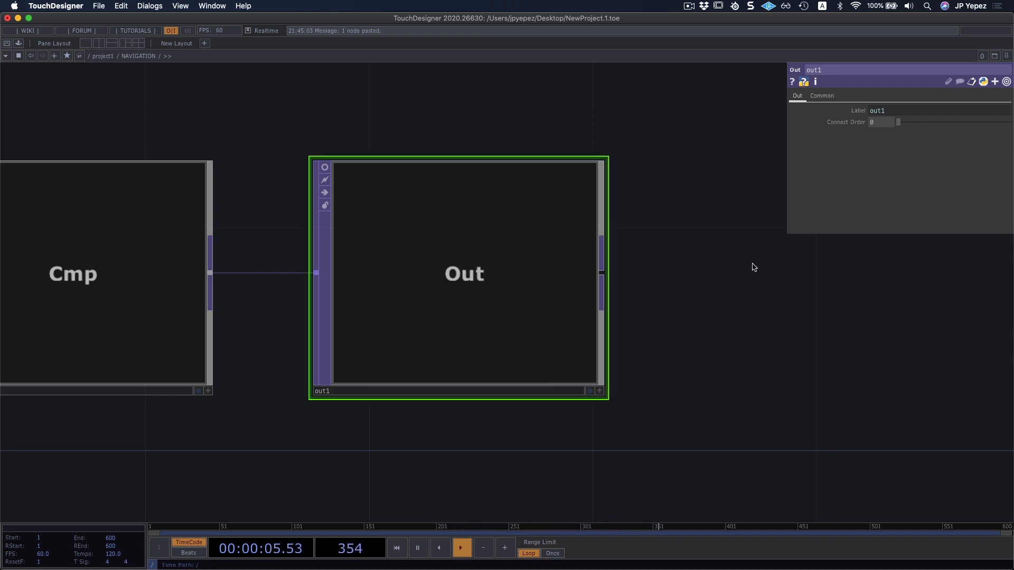
# Compare the commands of out1 with the general commands offered on an empty network area.
pyautogui.rightClick(491, 251)
pyautogui.rightClick(659, 162)
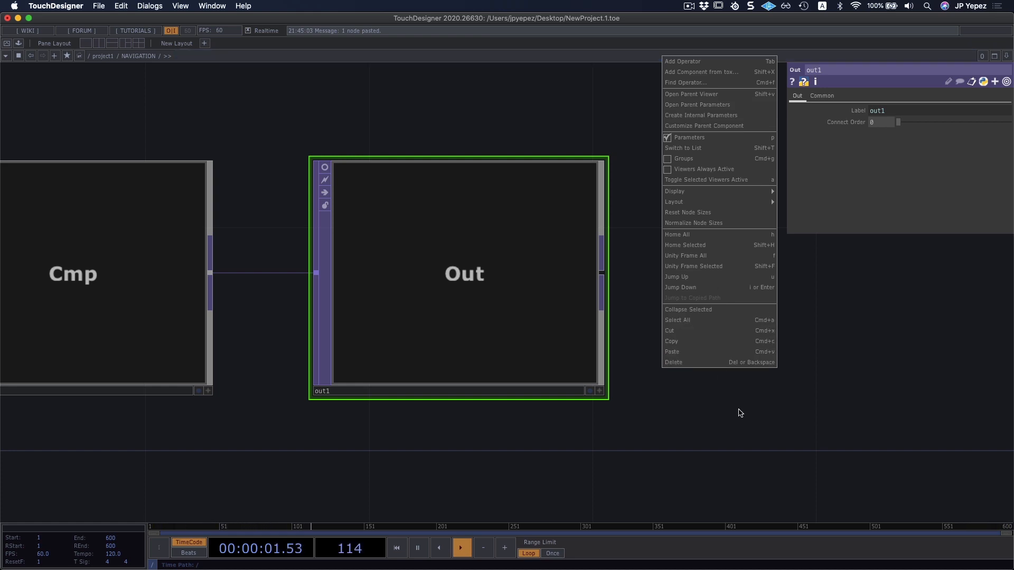
pyautogui.moveTo(692, 394); pyautogui.dragTo(700, 377)
# Open the output of out1 in a separate viewer window, shrink it and place it beside the node.
pyautogui.rightClick(458, 217)
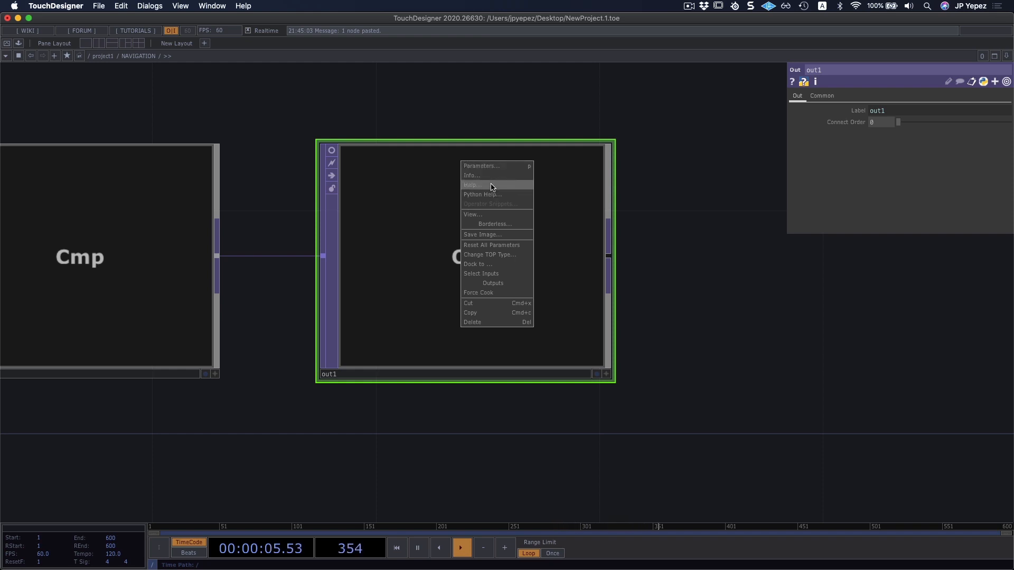
pyautogui.click(482, 216)
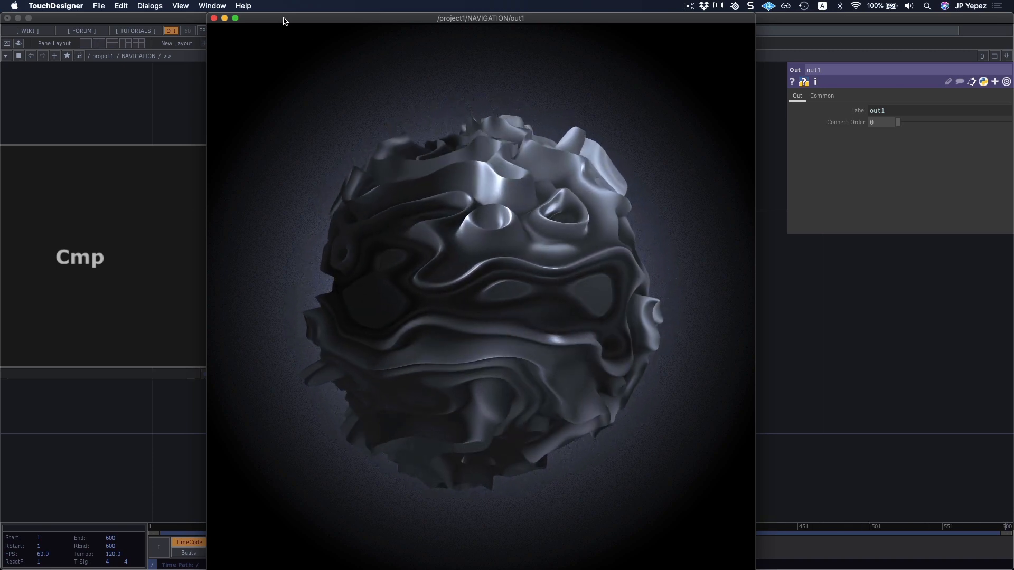
pyautogui.moveTo(756, 13); pyautogui.dragTo(922, 68)
# Open the output of render1 in a separate viewer window, shrink it and place it beside the out1 viewer.
pyautogui.scroll(-4, 276, 367)
pyautogui.moveTo(276, 367); pyautogui.dragTo(365, 353)
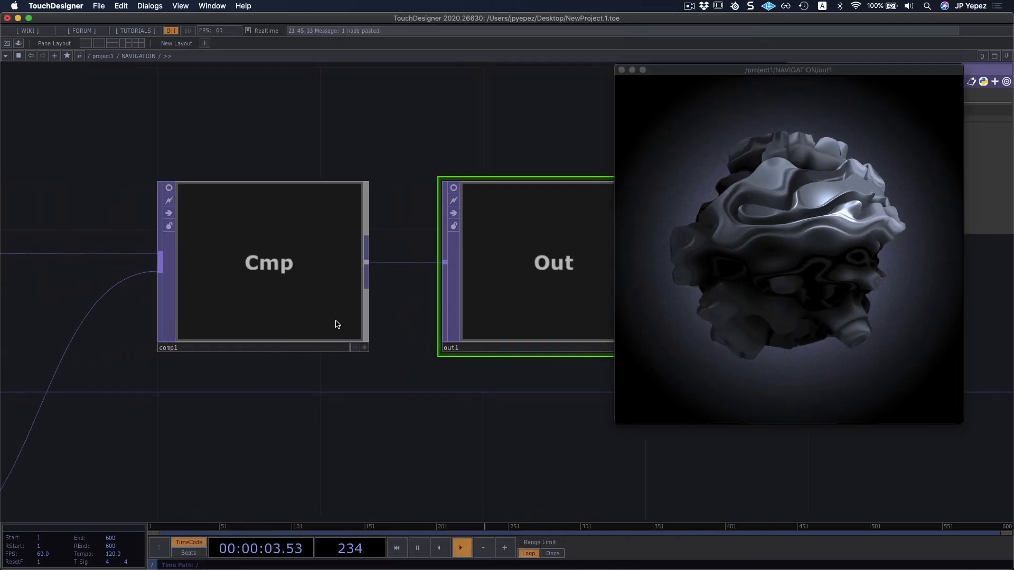
pyautogui.rightClick(355, 238)
pyautogui.scroll(-10, 278, 373)
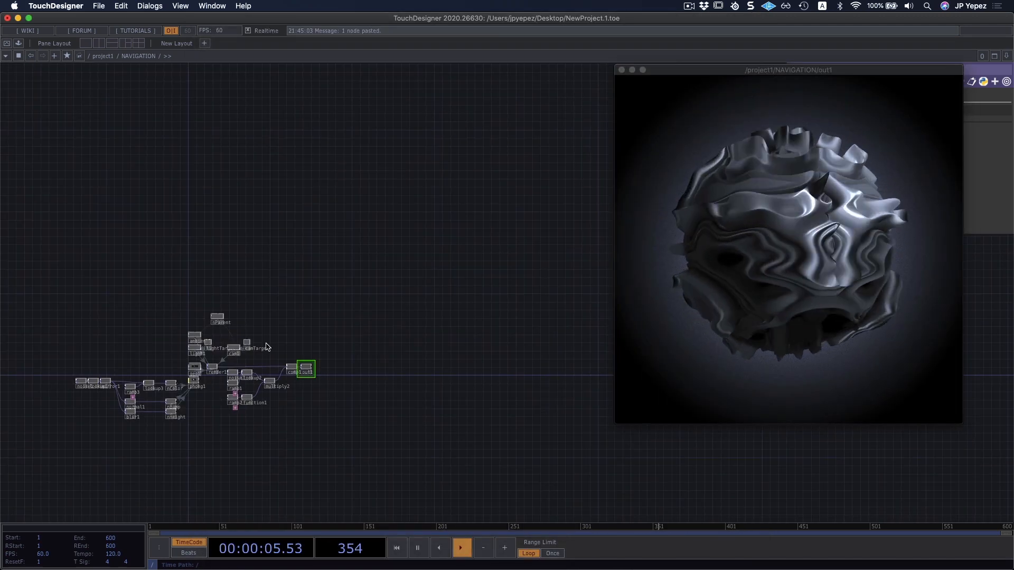
pyautogui.moveTo(248, 369); pyautogui.dragTo(294, 336)
pyautogui.scroll(10, 294, 336)
pyautogui.rightClick(140, 301)
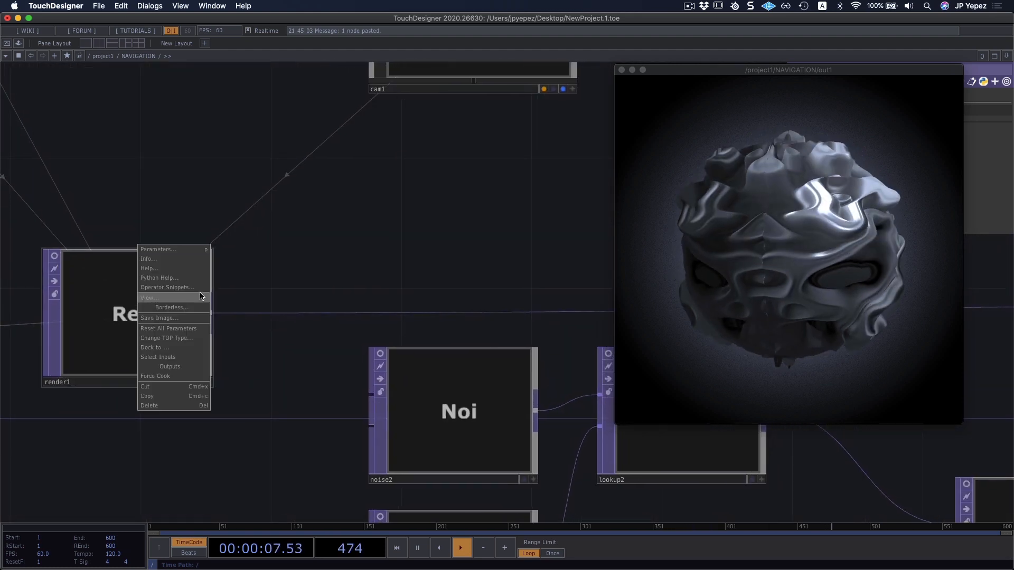
pyautogui.click(146, 299)
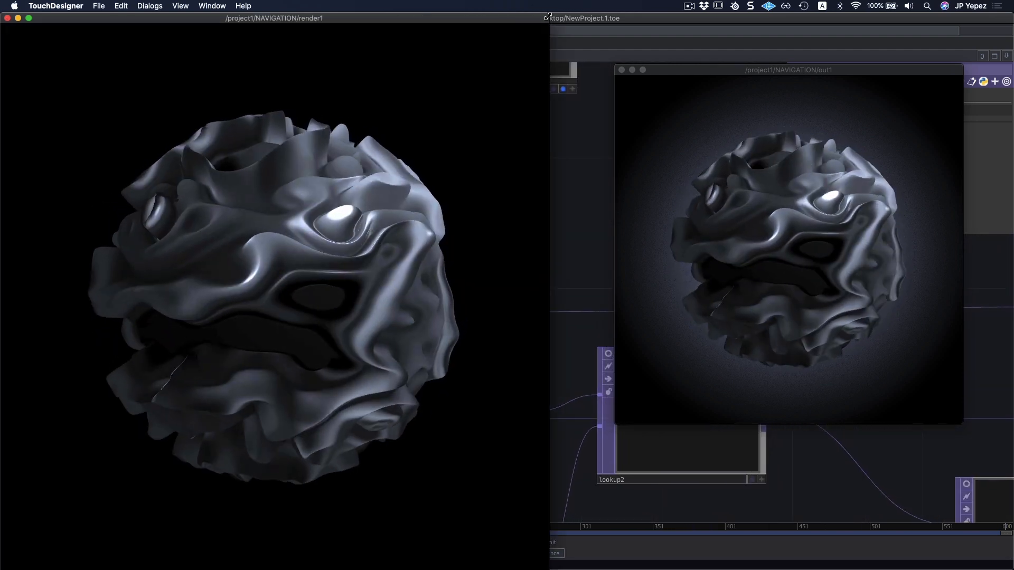
pyautogui.moveTo(550, 13); pyautogui.dragTo(552, 66)
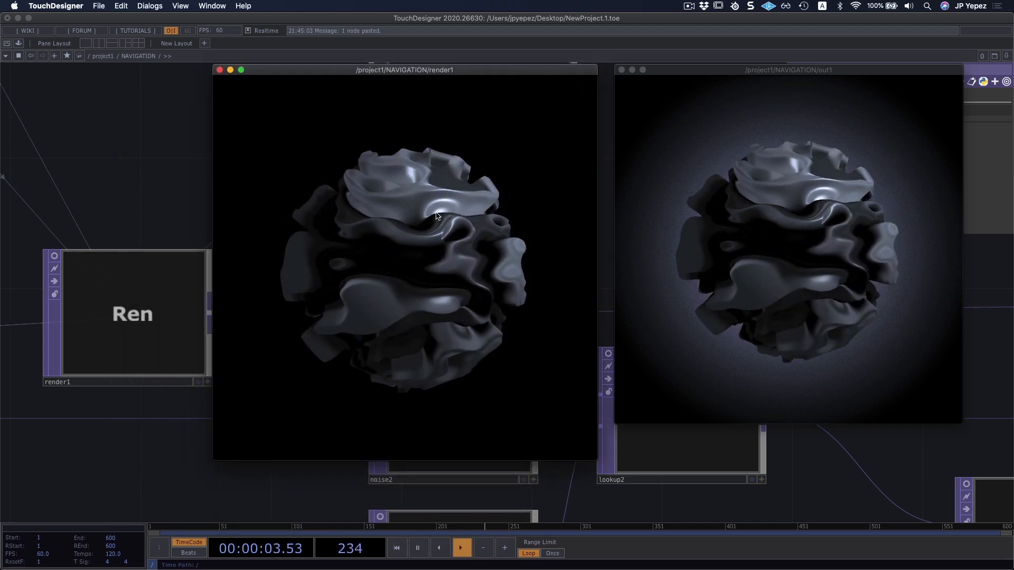
# Close the floating viewer windows of render1 and out1.
pyautogui.click(221, 70)
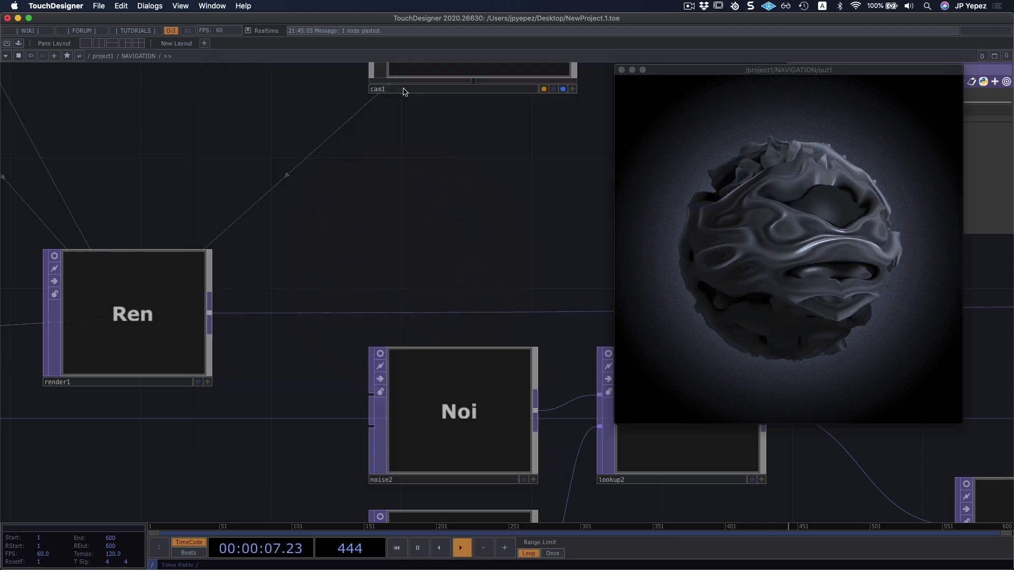
pyautogui.click(622, 70)
pyautogui.moveTo(492, 236); pyautogui.dragTo(585, 222)
pyautogui.scroll(-10, 574, 230)
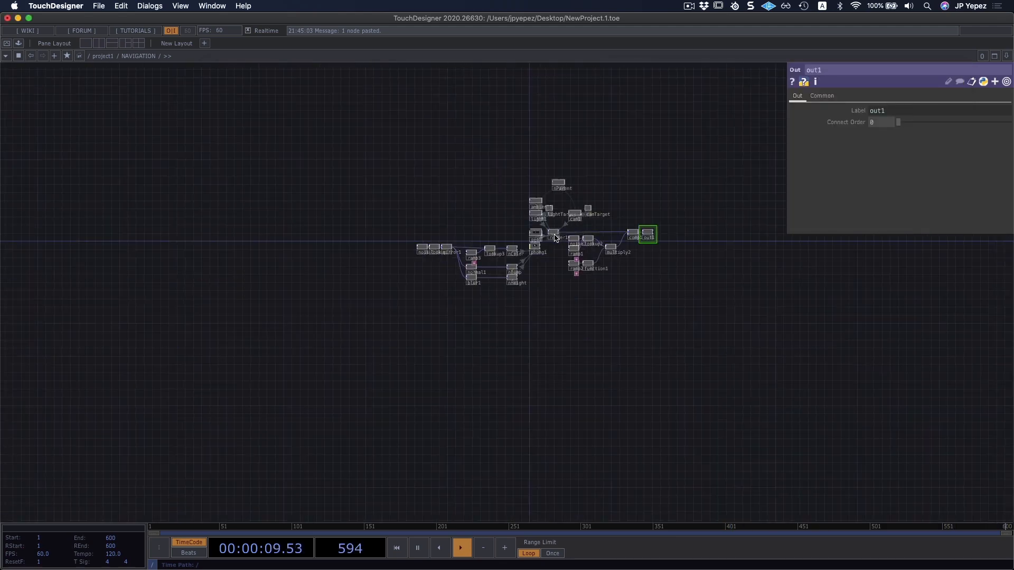
# Enter the geo1 component and look over its chain of surface operators from sphere1 to null1.
pyautogui.scroll(7, 552, 235)
pyautogui.moveTo(516, 320); pyautogui.dragTo(524, 315)
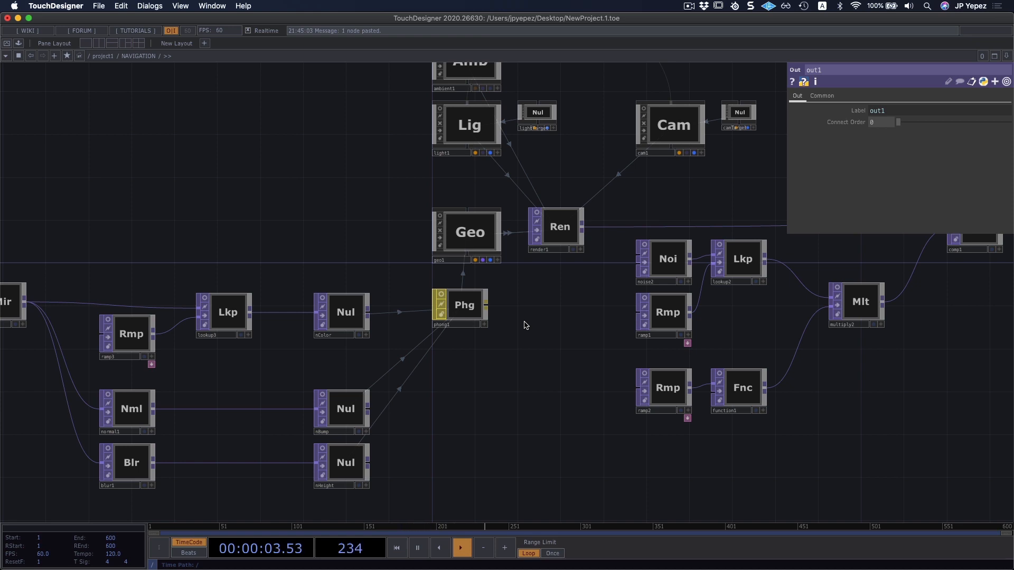
pyautogui.moveTo(562, 306); pyautogui.dragTo(564, 310)
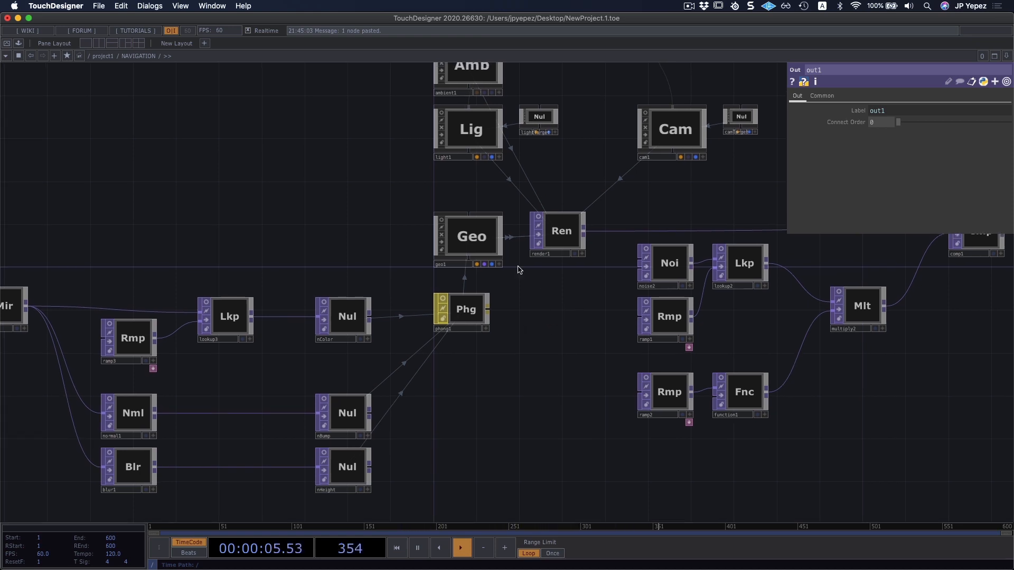
pyautogui.doubleClick(469, 239)
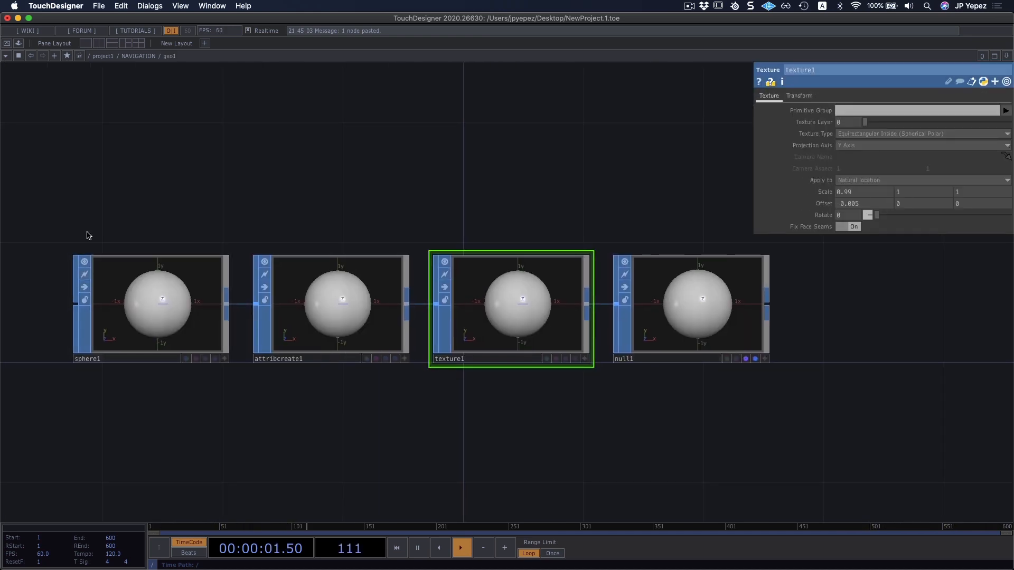
pyautogui.moveTo(153, 223); pyautogui.dragTo(667, 294)
# Look over the SOP family in the OP Create Dialog and close it without adding an operator.
pyautogui.click(491, 168)
pyautogui.press('Tab')
pyautogui.click(274, 44)
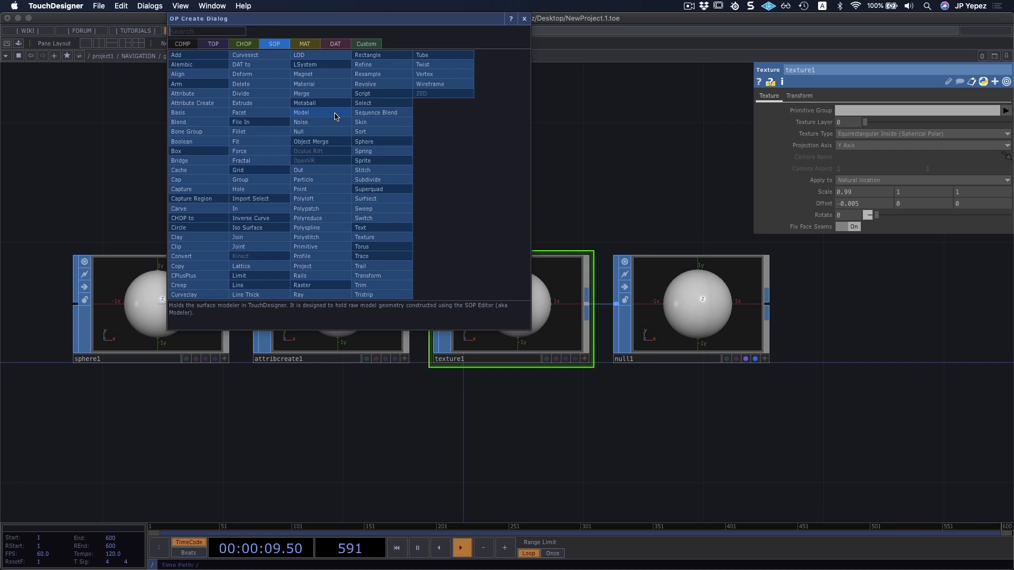
pyautogui.click(645, 151)
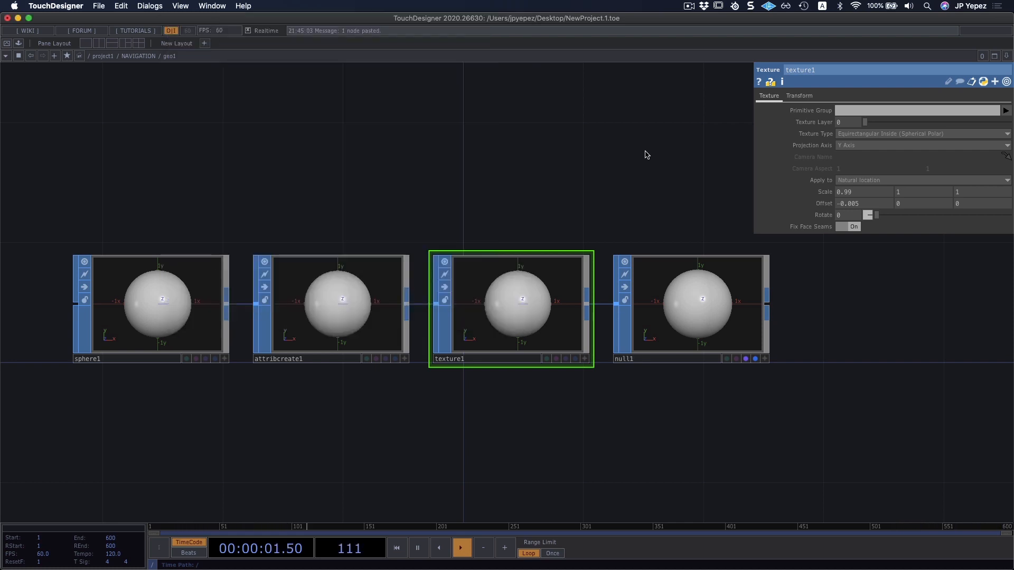
# Go back up to the NAVIGATION network and view the parameters of cam1 and light1.
pyautogui.press('u')
pyautogui.moveTo(570, 183); pyautogui.dragTo(465, 206)
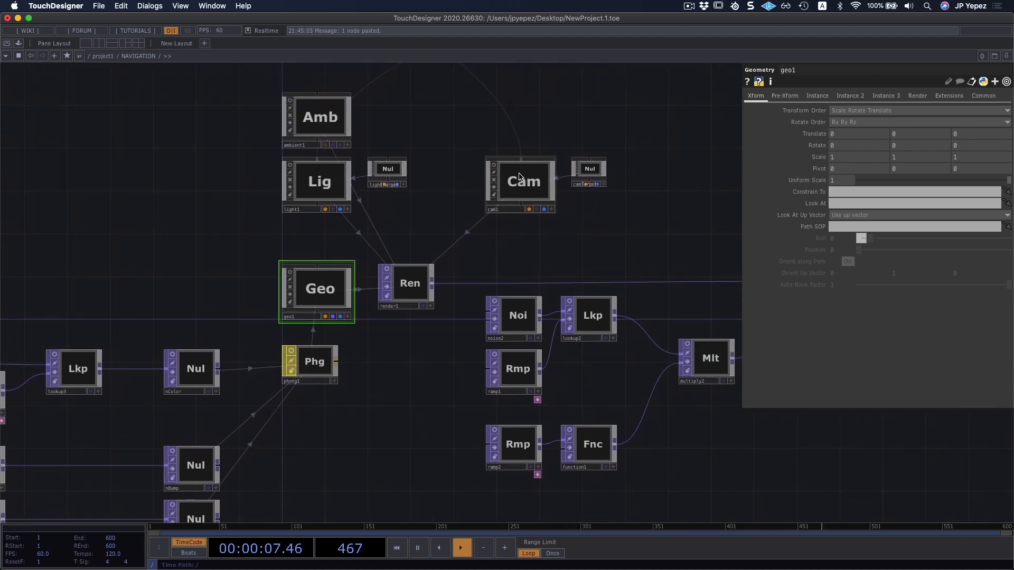
pyautogui.click(520, 179)
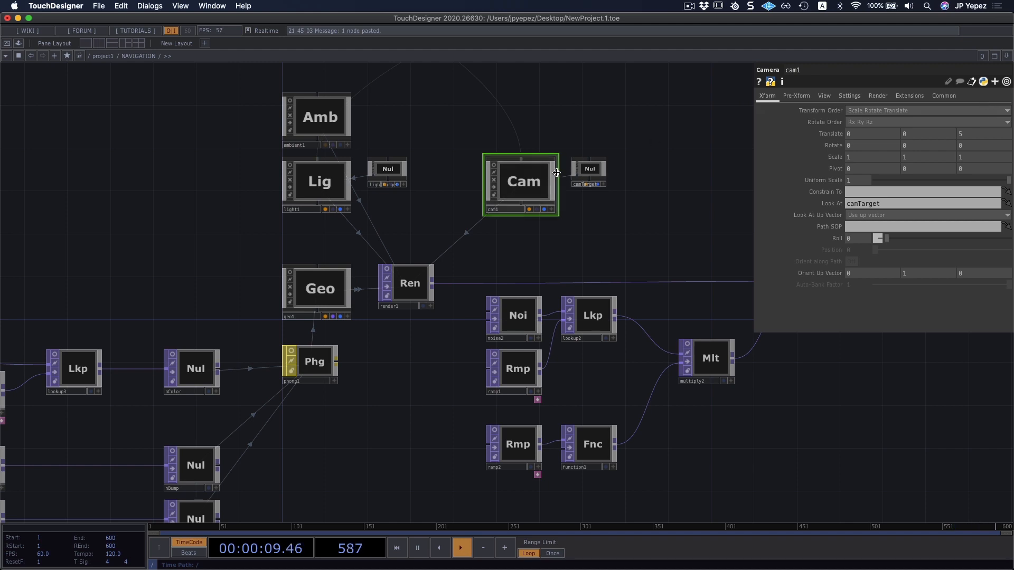
pyautogui.click(311, 185)
pyautogui.scroll(5, 474, 185)
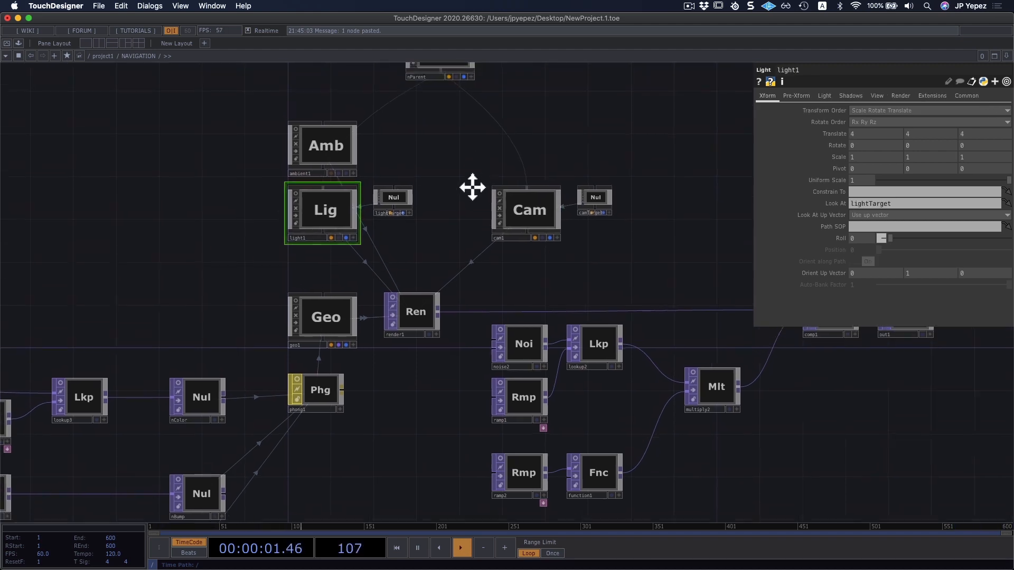
pyautogui.moveTo(447, 272); pyautogui.dragTo(541, 184)
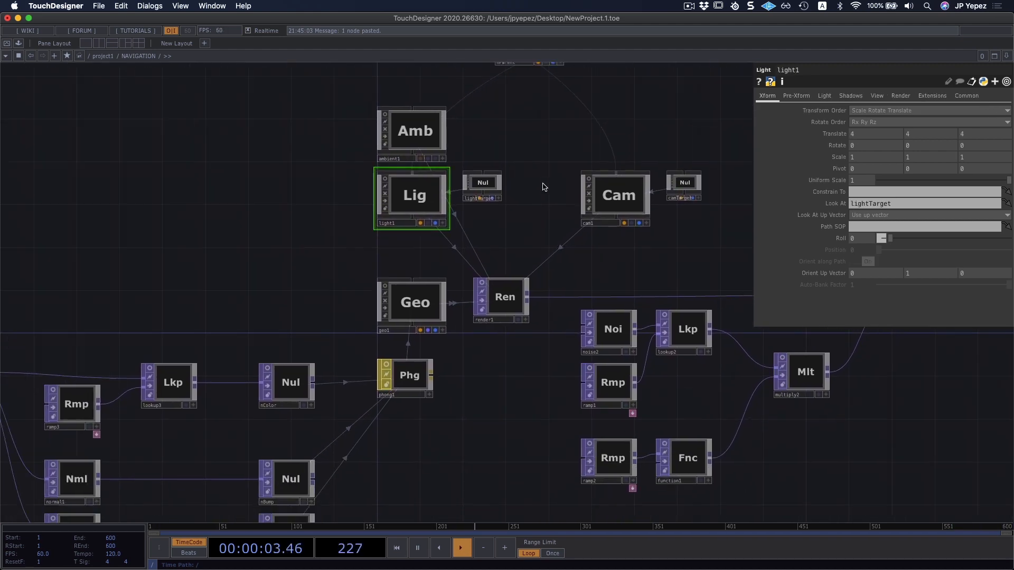
pyautogui.moveTo(233, 236); pyautogui.dragTo(244, 264, button='middle')
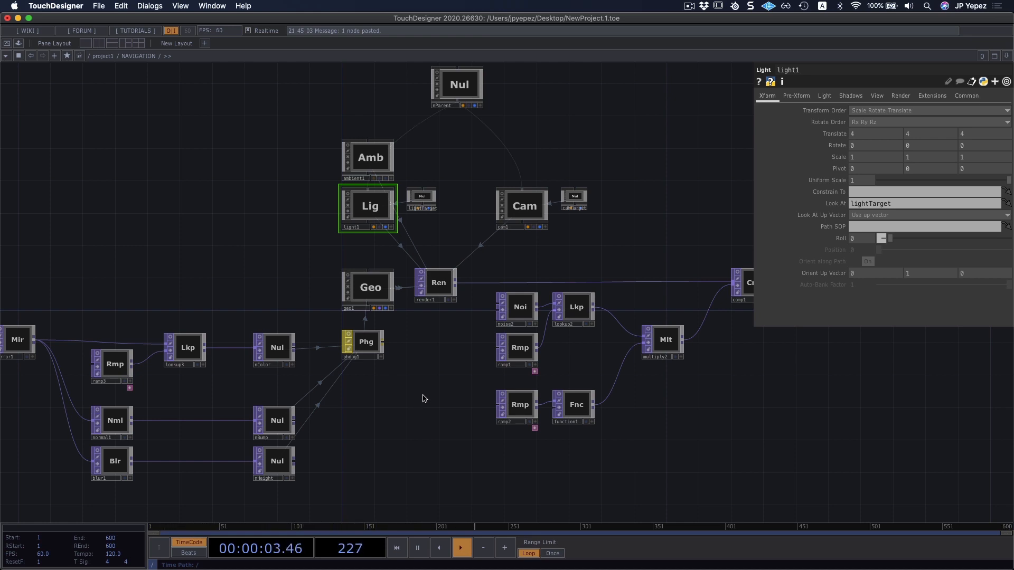
pyautogui.moveTo(438, 411); pyautogui.dragTo(467, 405)
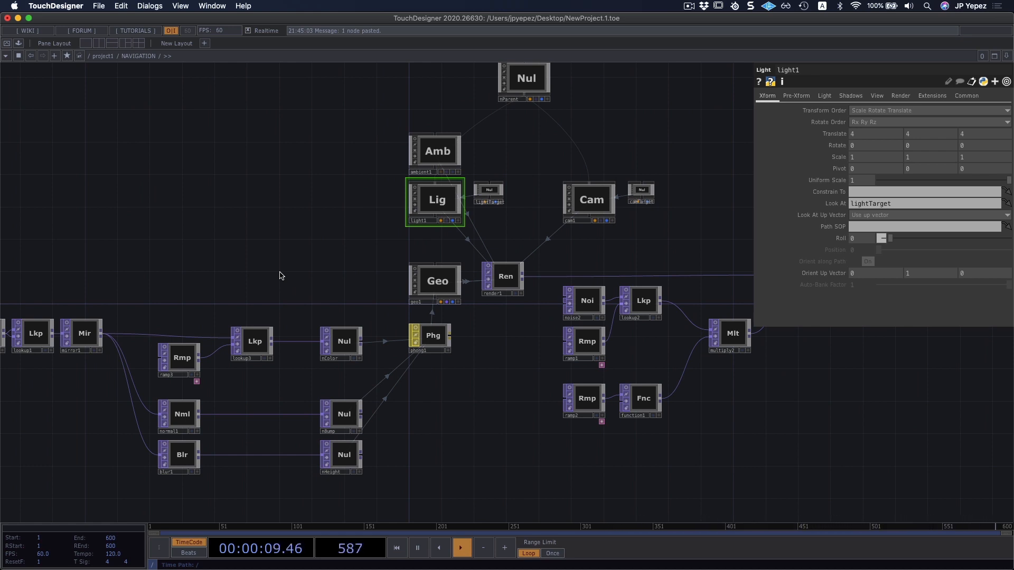
# Go up to the project1 level and open the TouchDesigner wiki.
pyautogui.press('u')
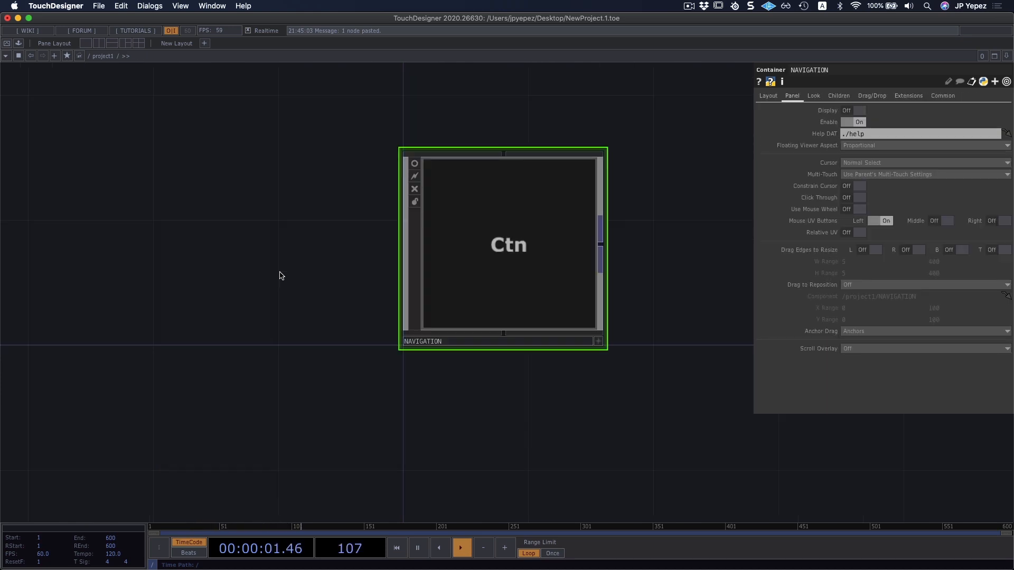
pyautogui.moveTo(464, 410); pyautogui.dragTo(405, 380)
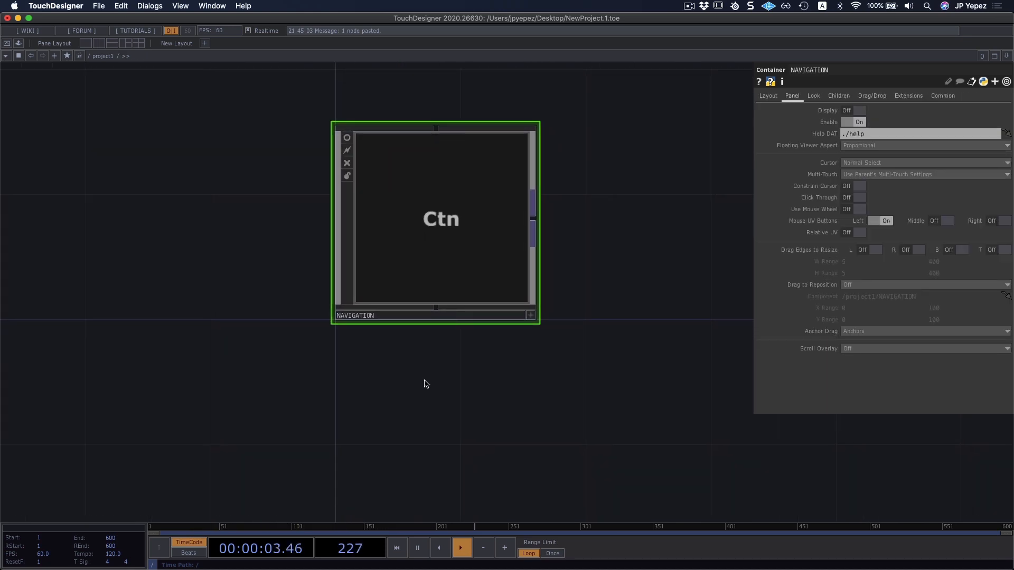
pyautogui.moveTo(502, 390); pyautogui.dragTo(491, 388)
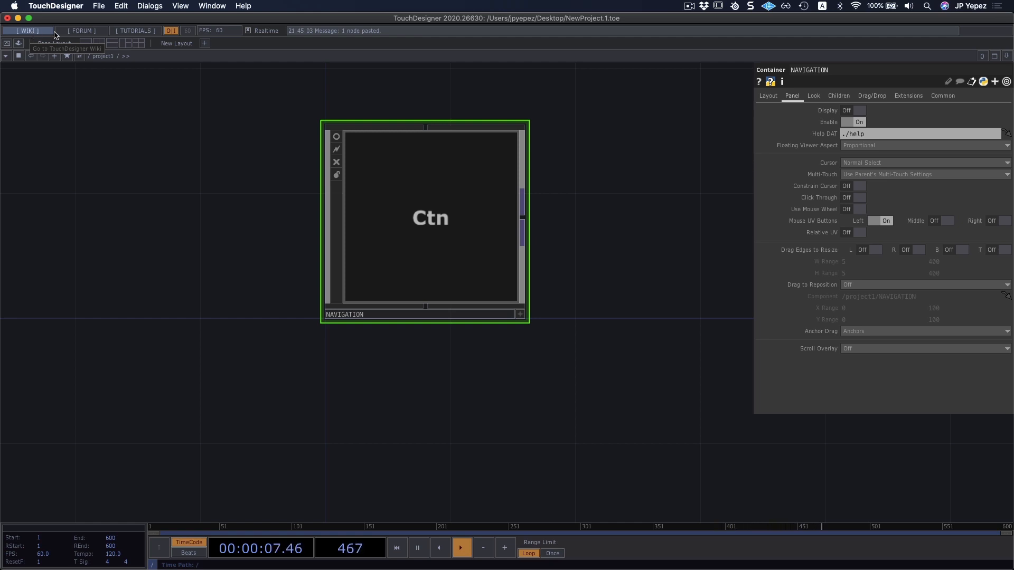
pyautogui.click(30, 35)
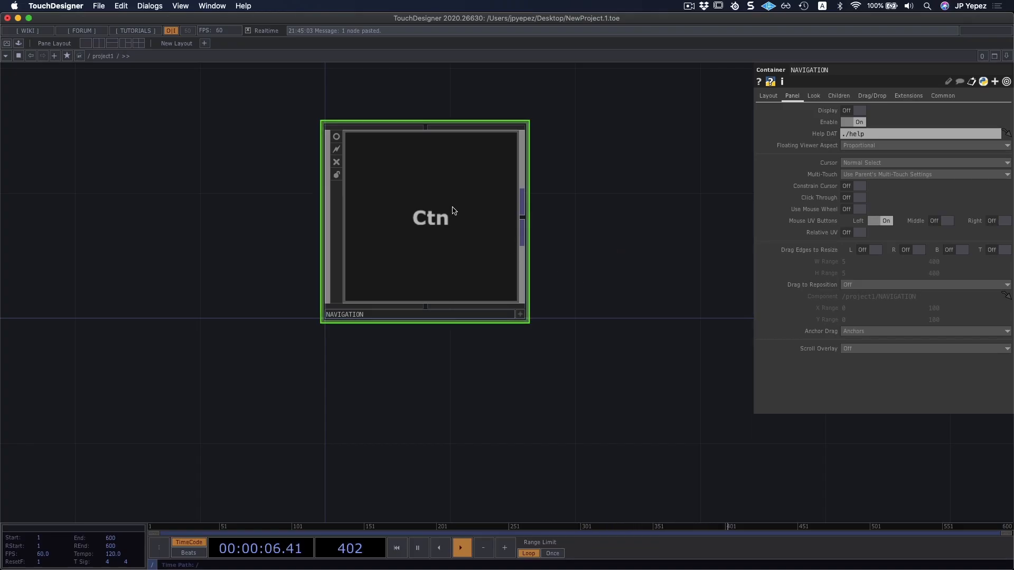
# Open the operator help page of mirror1 inside the NAVIGATION container and switch back to TouchDesigner.
pyautogui.press('i')
pyautogui.moveTo(502, 352); pyautogui.dragTo(532, 290)
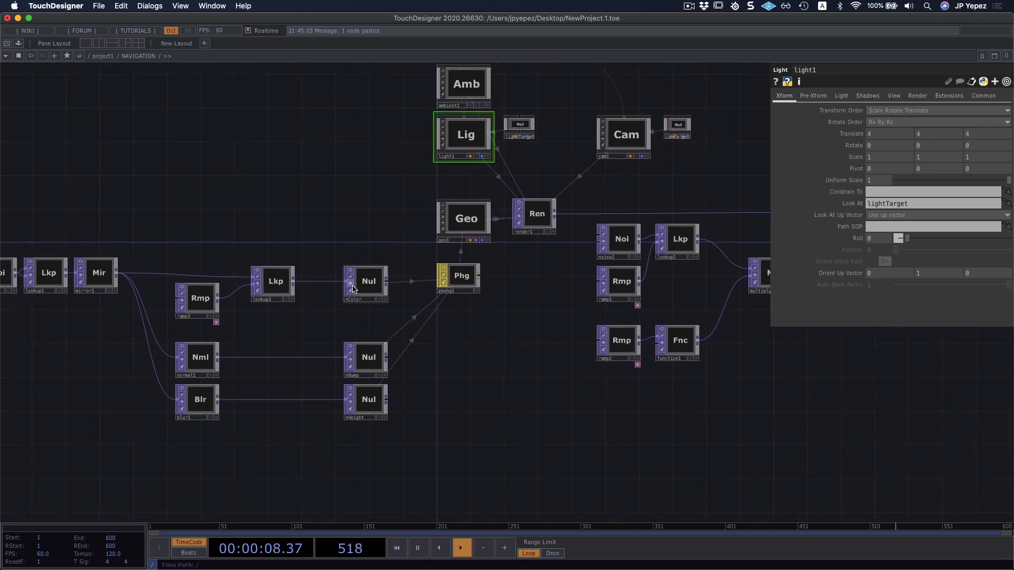
pyautogui.moveTo(291, 232); pyautogui.dragTo(376, 187)
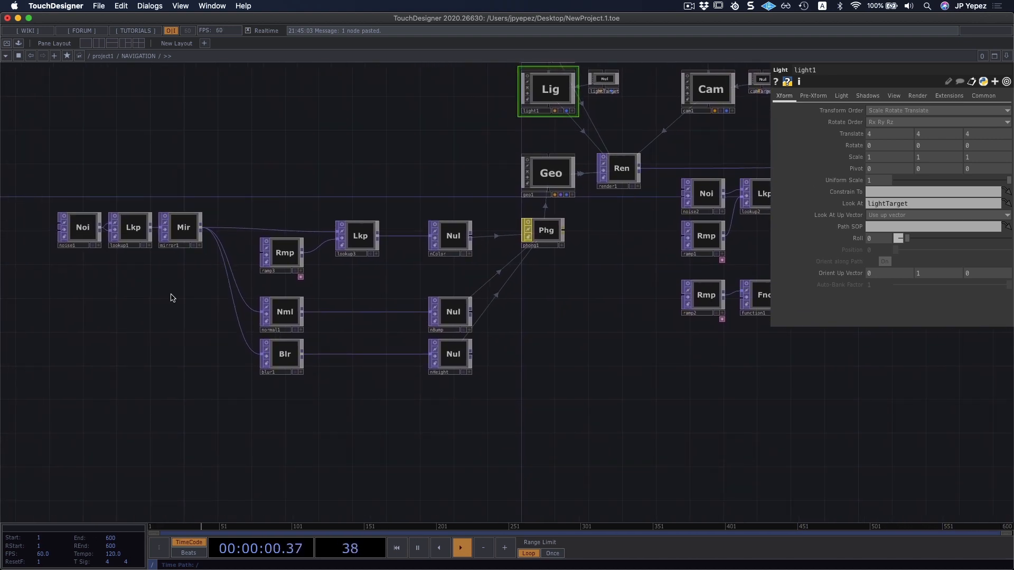
pyautogui.click(196, 229)
pyautogui.scroll(6, 196, 228)
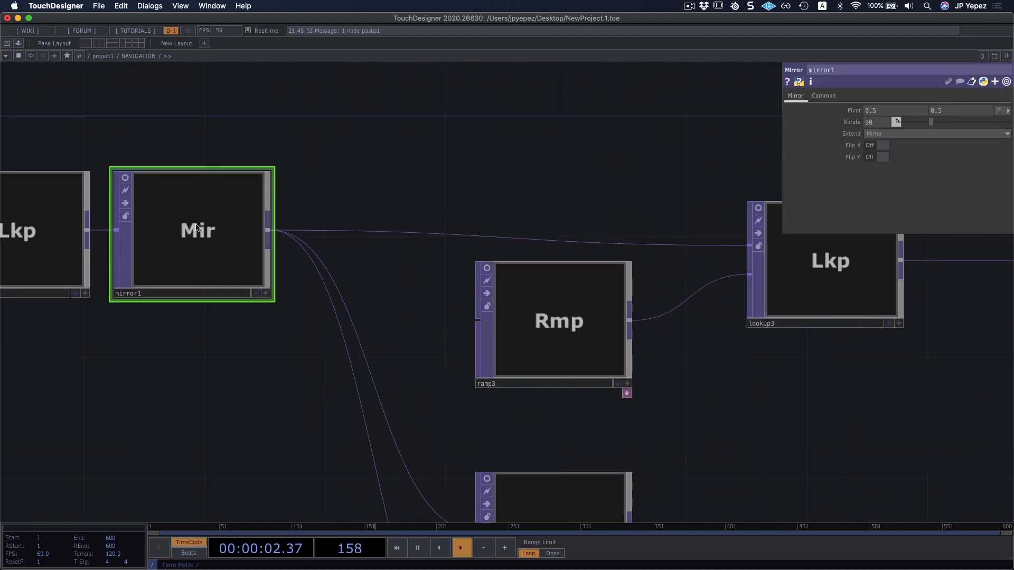
pyautogui.click(786, 83)
pyautogui.press('super+Tab')
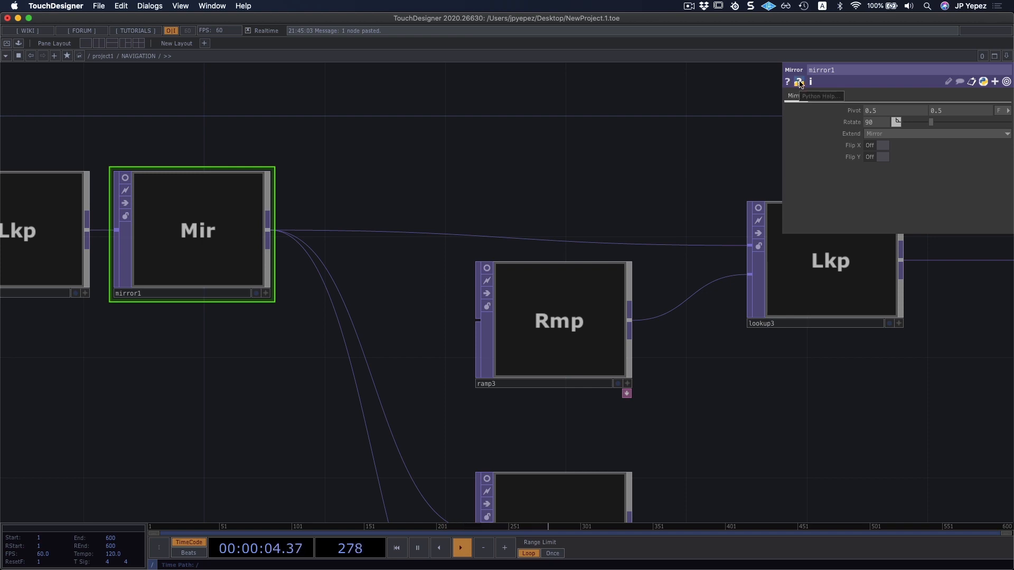
# Open the Python help for mirror1 and review the parameter descriptions on the Mirror TOP documentation page.
pyautogui.moveTo(534, 220); pyautogui.dragTo(578, 217)
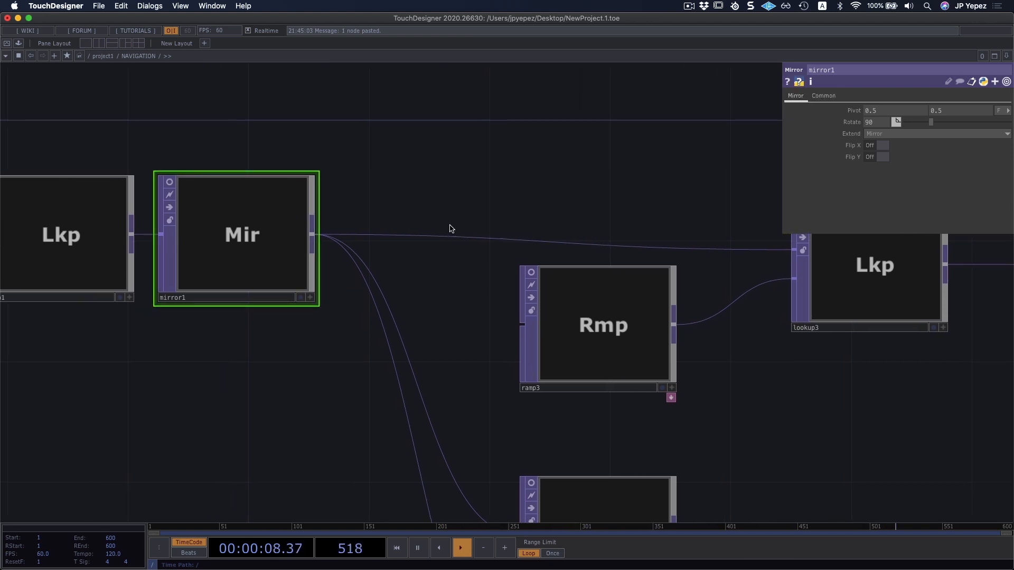
pyautogui.click(800, 83)
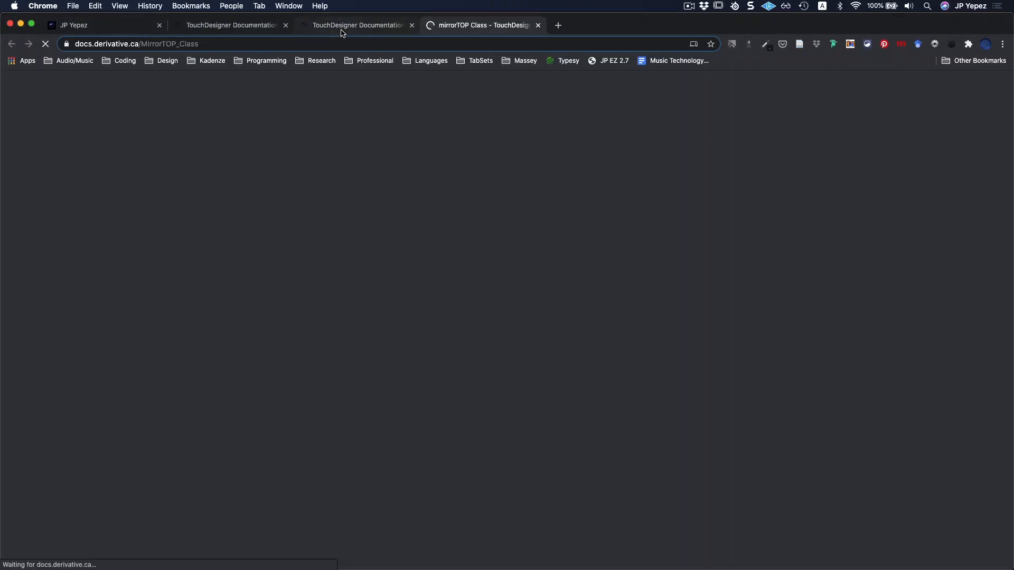
pyautogui.click(343, 25)
pyautogui.scroll(-3, 254, 213)
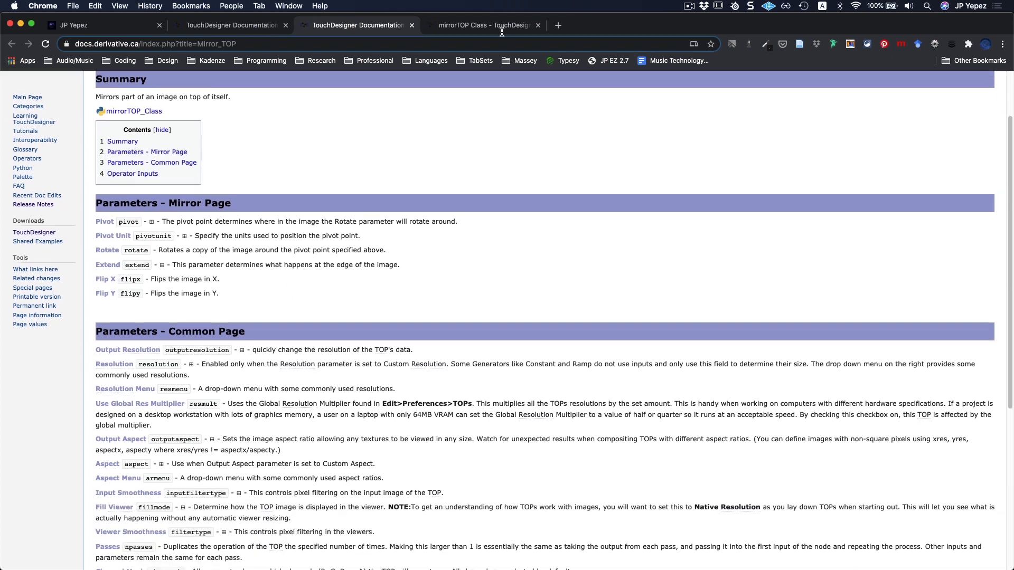
# Read through the mirrorTOP Class page's members and methods and switch back to the mirror1 network in TouchDesigner.
pyautogui.click(478, 26)
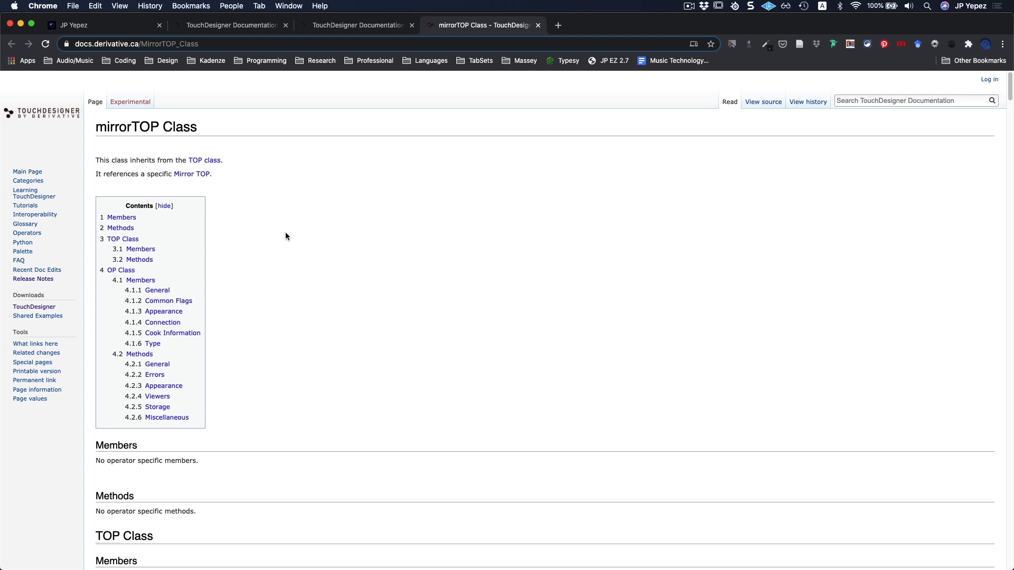
pyautogui.scroll(-5, 280, 254)
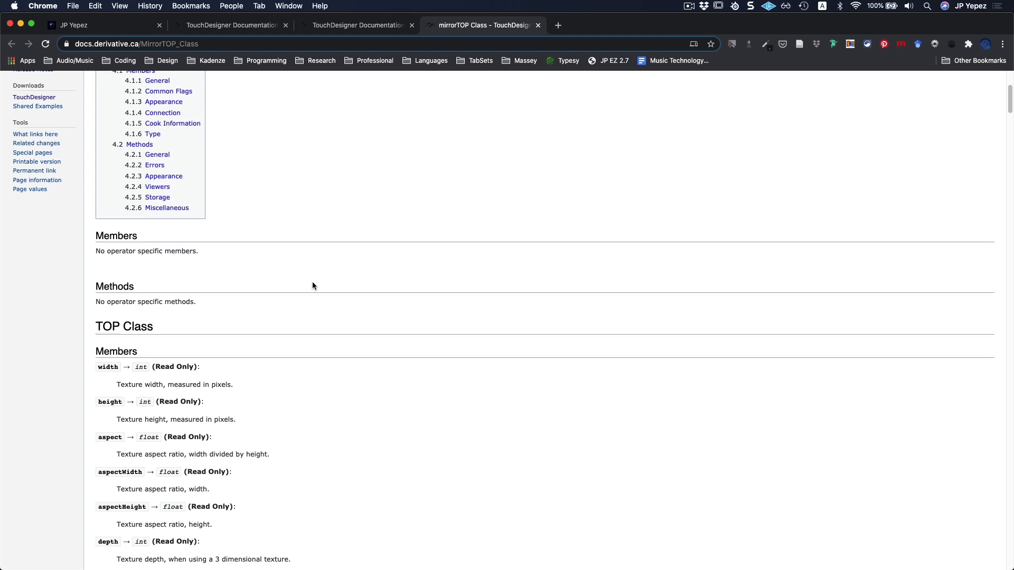
pyautogui.scroll(-3, 303, 282)
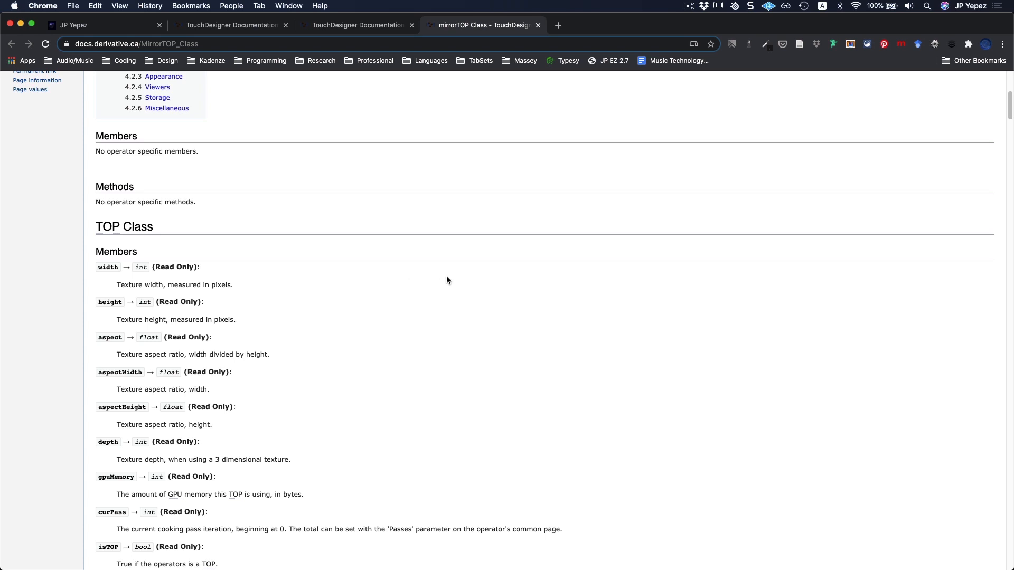
pyautogui.scroll(9, 445, 278)
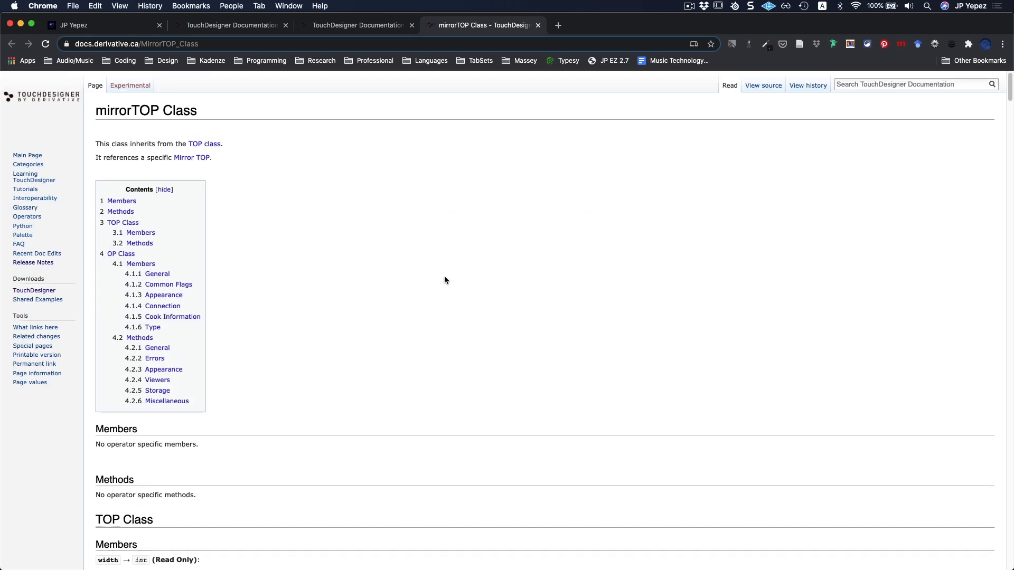
pyautogui.press('super+Tab')
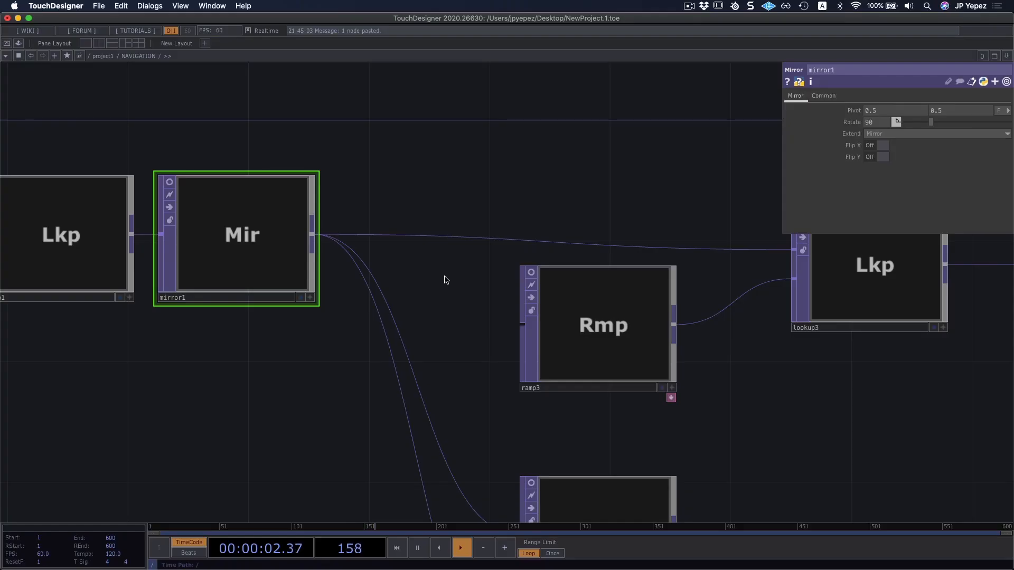
pyautogui.scroll(-2, 445, 279)
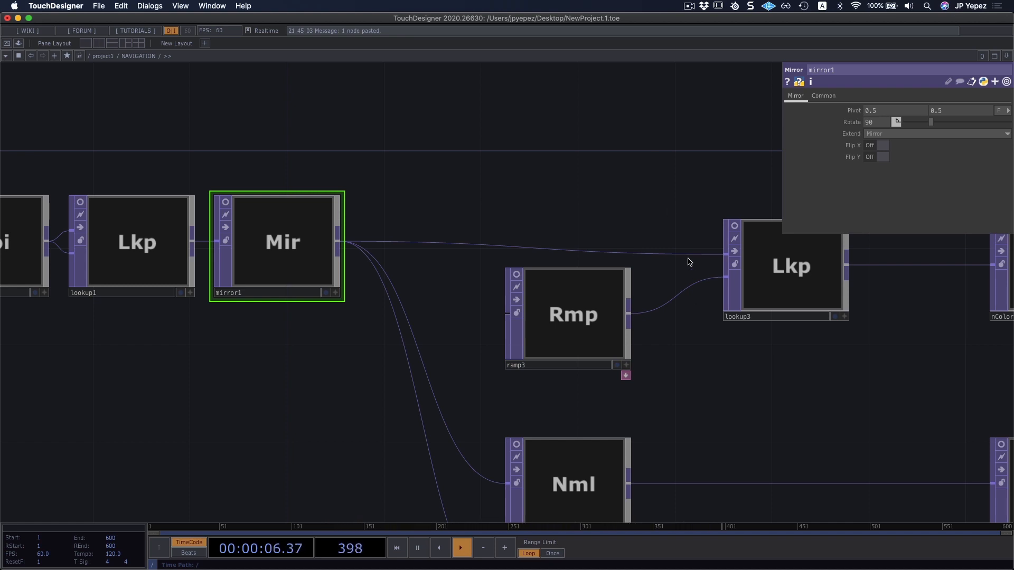
# Check whether the mirror1 node offers operator snippets among its node commands.
pyautogui.moveTo(629, 208); pyautogui.dragTo(621, 219)
pyautogui.moveTo(546, 215); pyautogui.dragTo(614, 221)
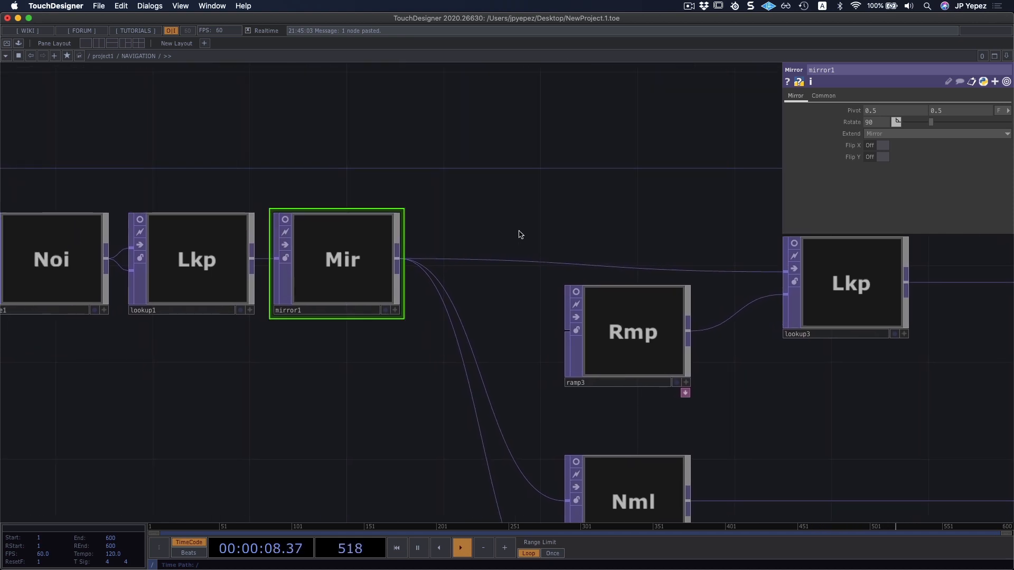
pyautogui.moveTo(367, 98); pyautogui.dragTo(388, 100)
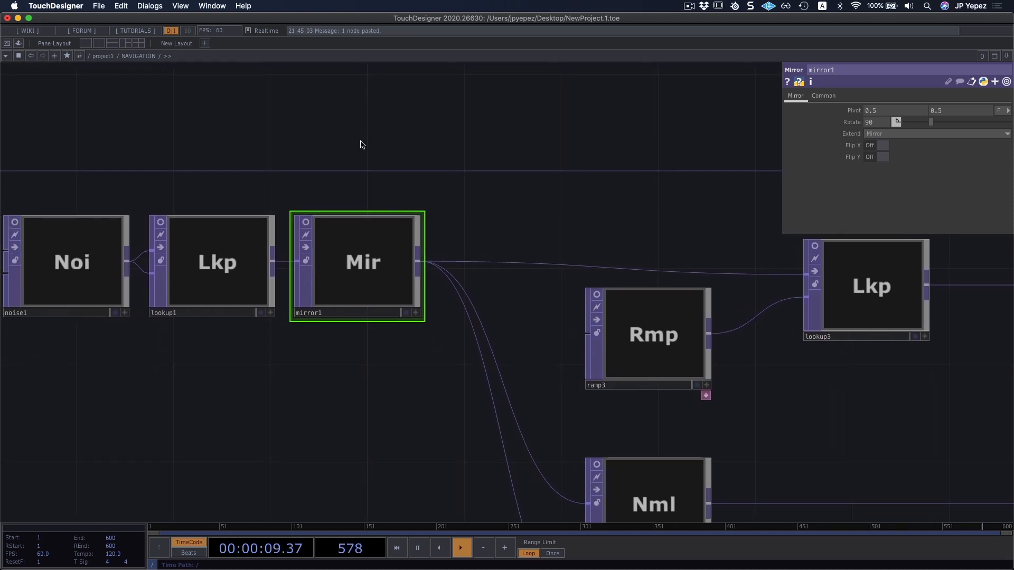
pyautogui.rightClick(337, 253)
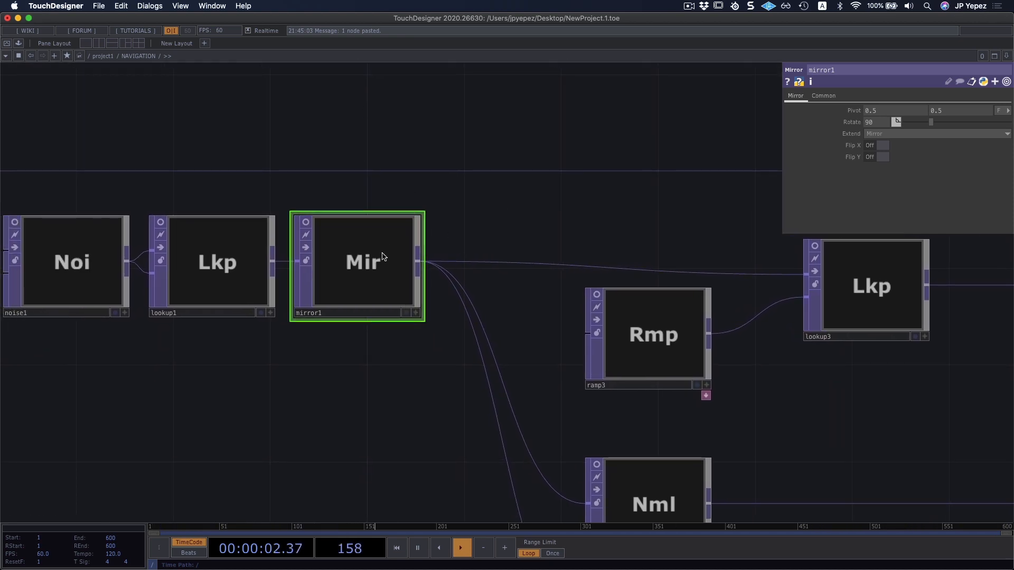
pyautogui.rightClick(364, 250)
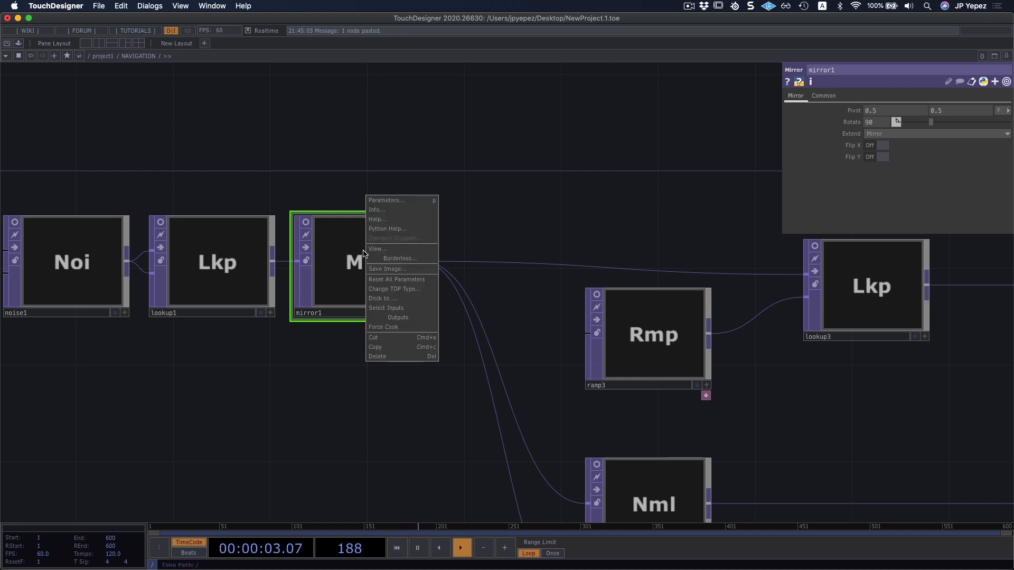
pyautogui.click(312, 156)
# Turn on the viewer of the noise1 node and open its operator snippets.
pyautogui.scroll(-5, 311, 159)
pyautogui.moveTo(256, 165); pyautogui.dragTo(273, 169)
pyautogui.scroll(3, 236, 176)
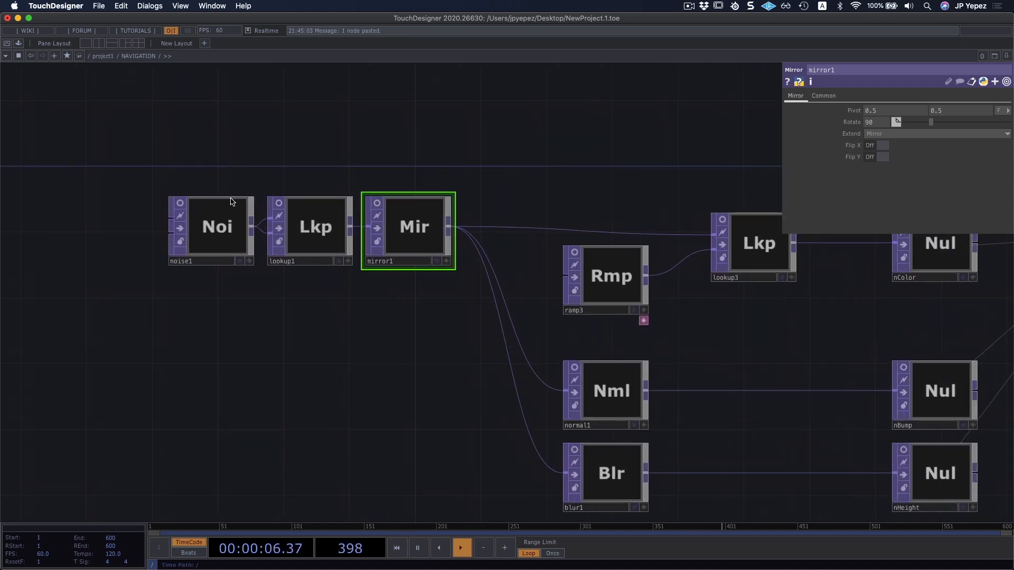
pyautogui.rightClick(226, 228)
pyautogui.click(207, 220)
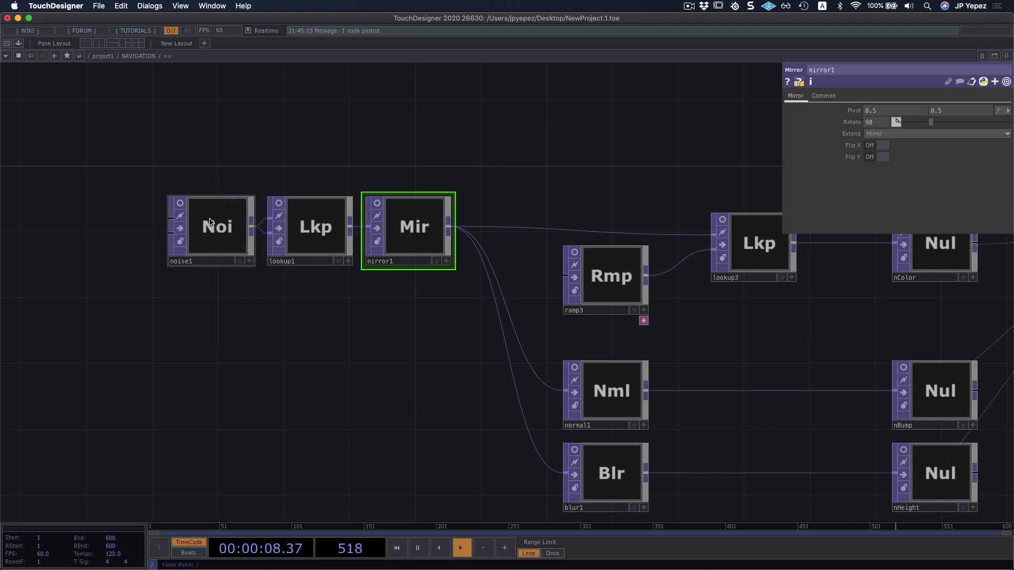
pyautogui.click(179, 203)
pyautogui.rightClick(208, 227)
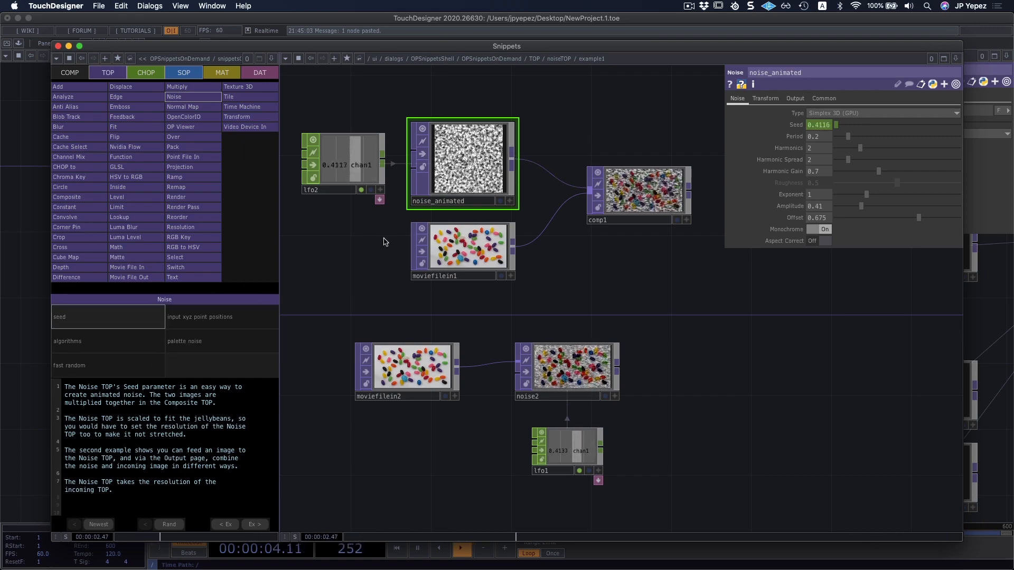
# Browse the Noise TOP's algorithms and input xyz point positions examples, plus the Blur TOP's blur and dithering examples.
pyautogui.click(103, 345)
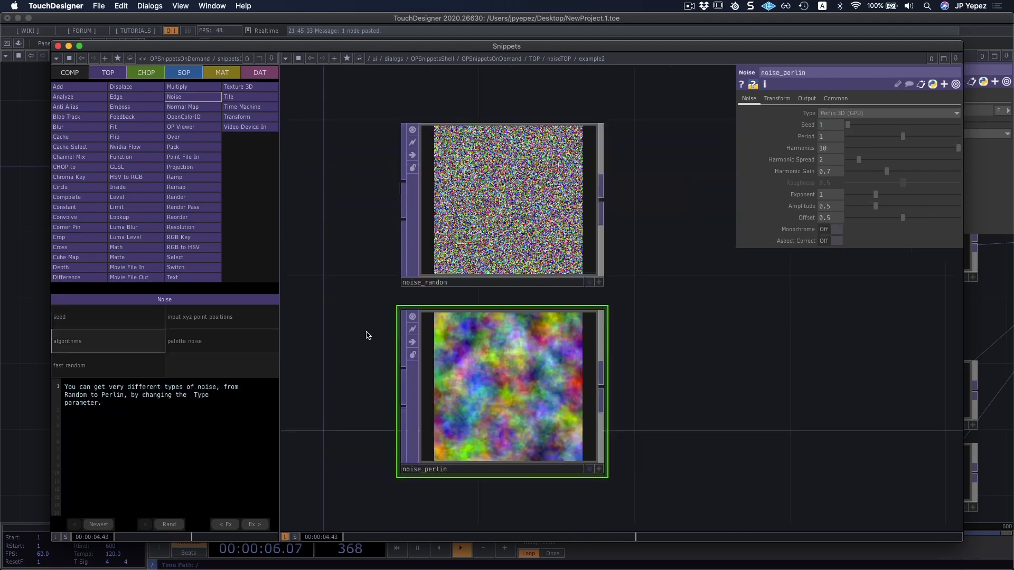
pyautogui.click(191, 326)
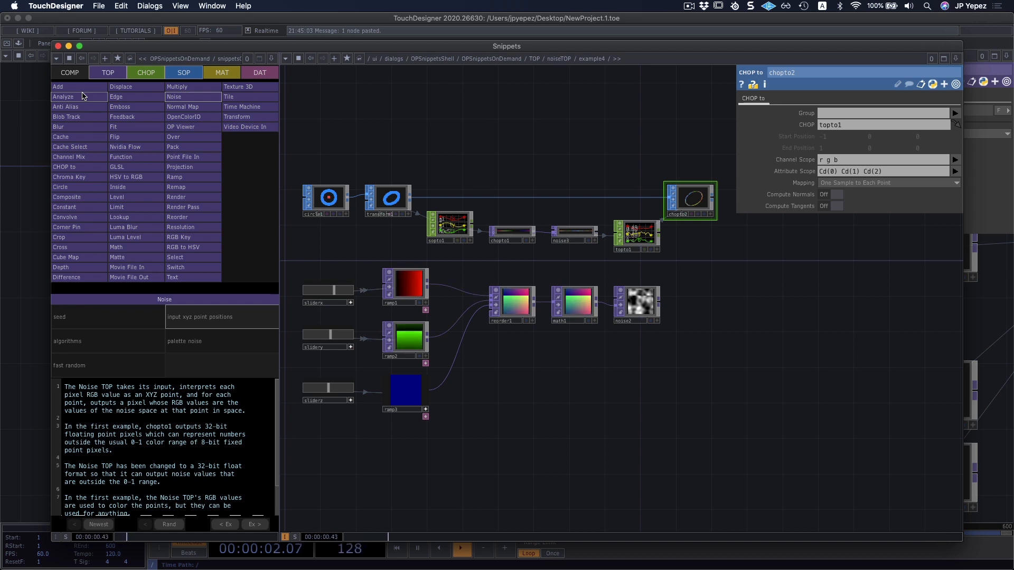
pyautogui.click(69, 127)
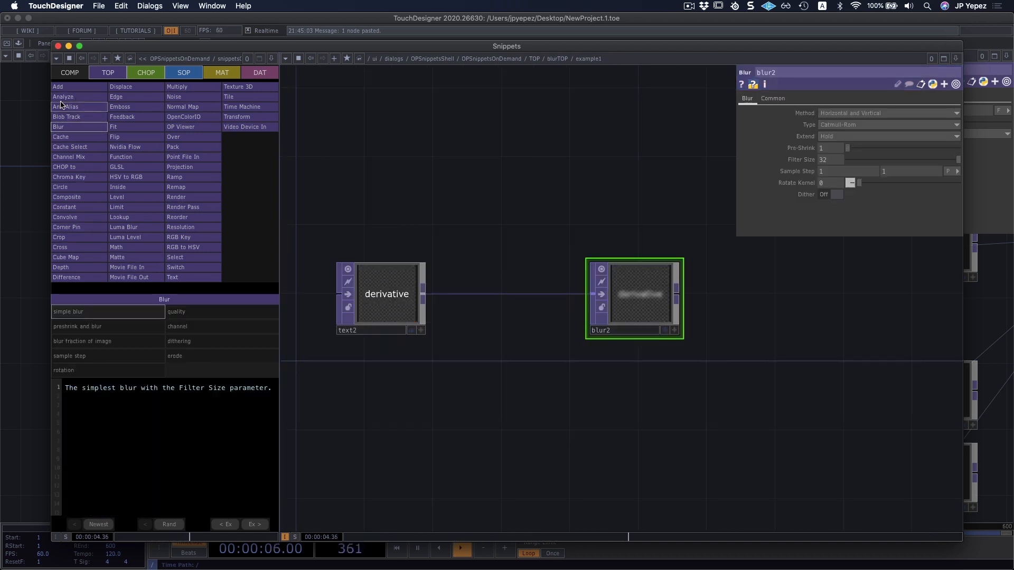
pyautogui.click(114, 327)
pyautogui.click(199, 314)
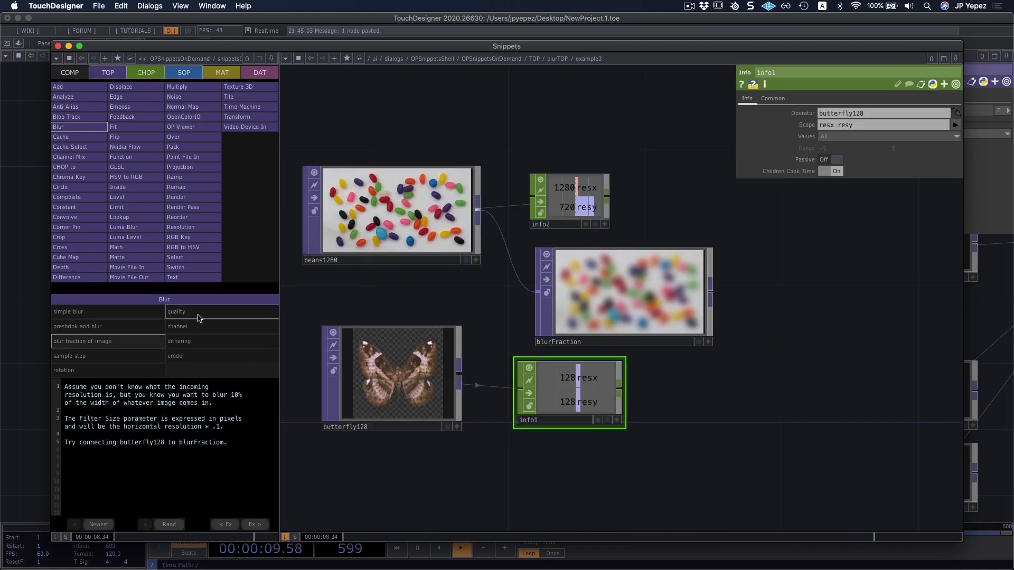
pyautogui.click(196, 341)
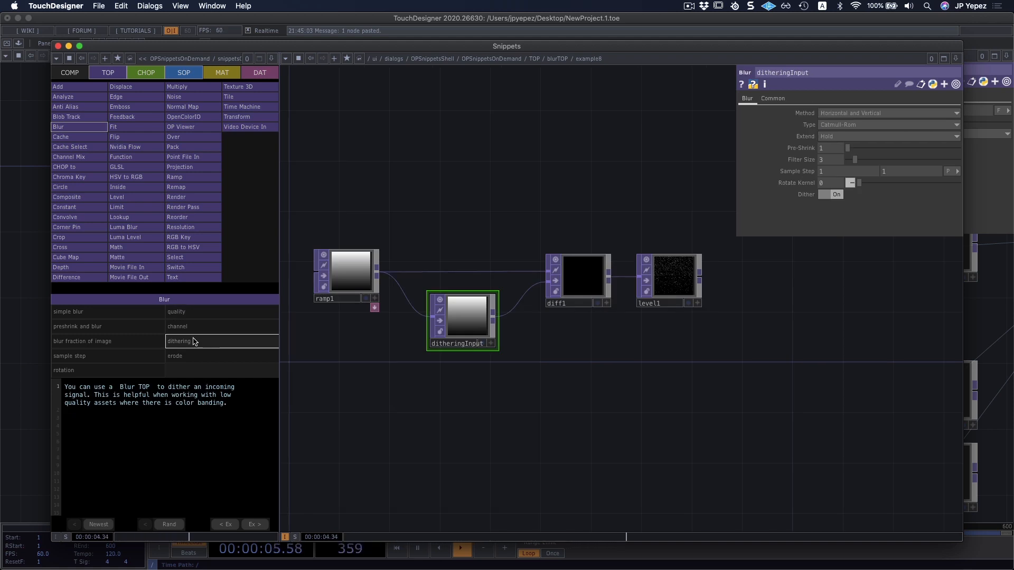
# Examine the GLSL TOP's custom shaders example, select the nodes of its lowest network and close the Snippets window.
pyautogui.click(122, 167)
pyautogui.scroll(-5, 594, 219)
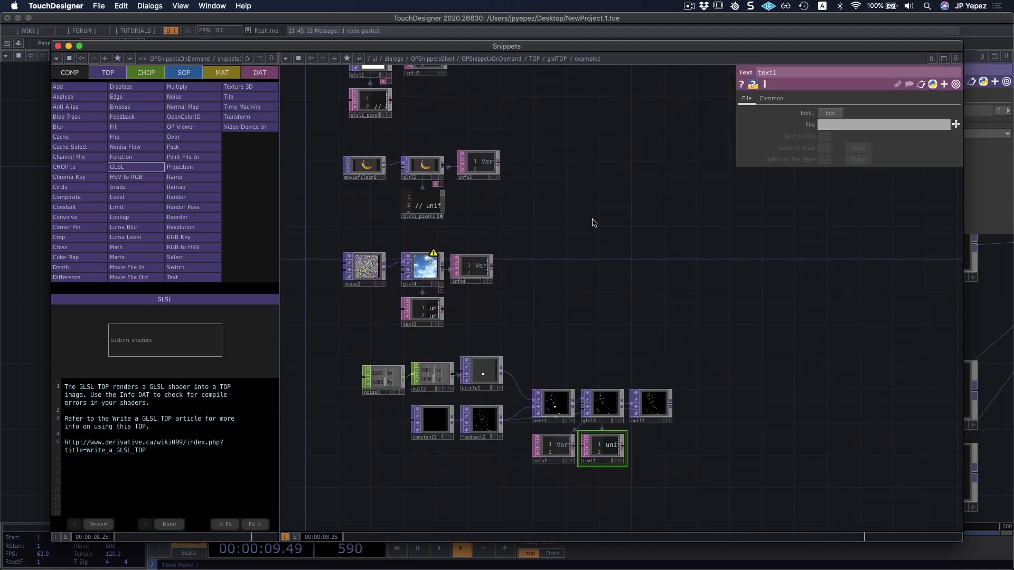
pyautogui.scroll(6, 560, 369)
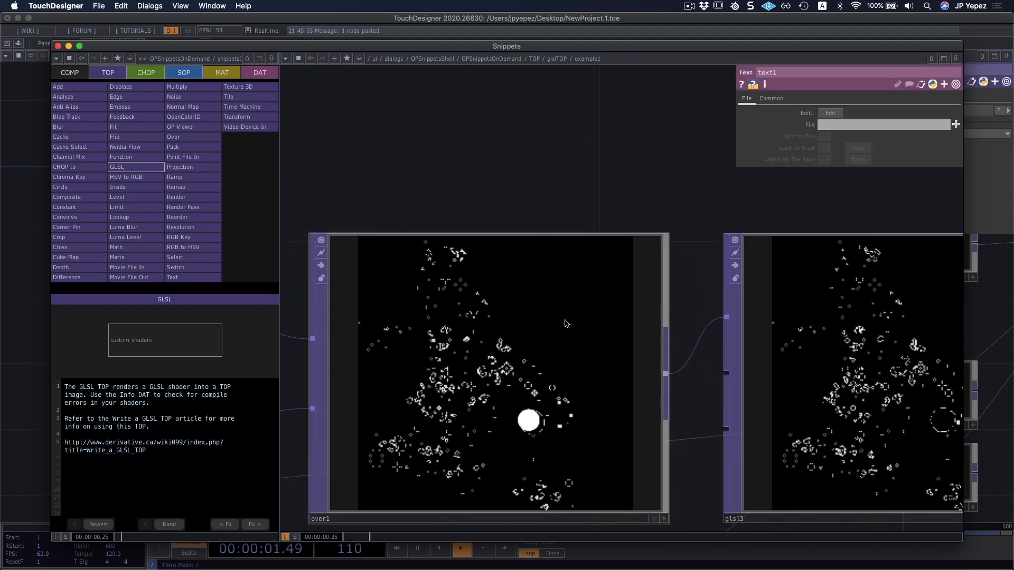
pyautogui.scroll(-3, 565, 203)
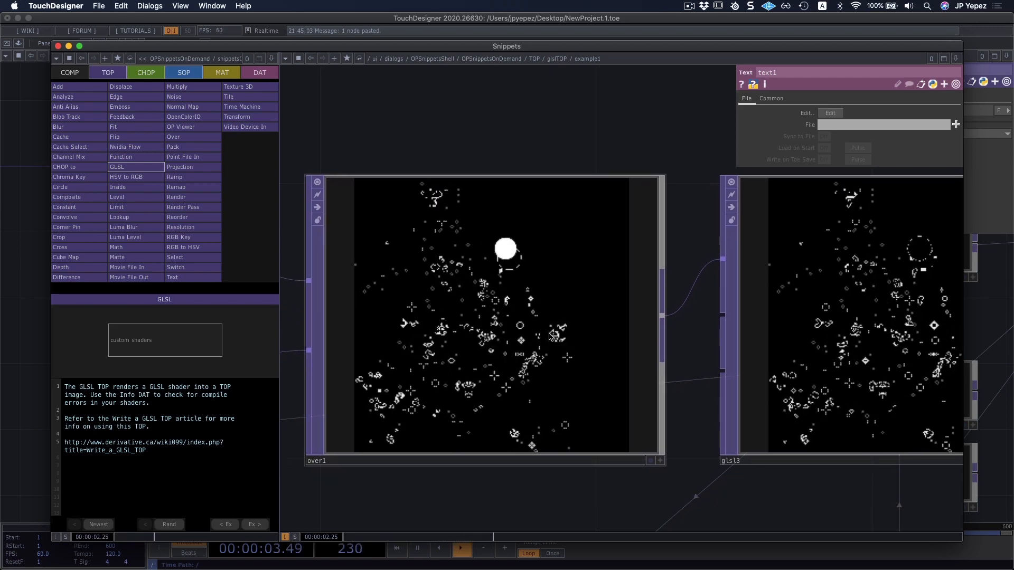
pyautogui.scroll(-5, 550, 336)
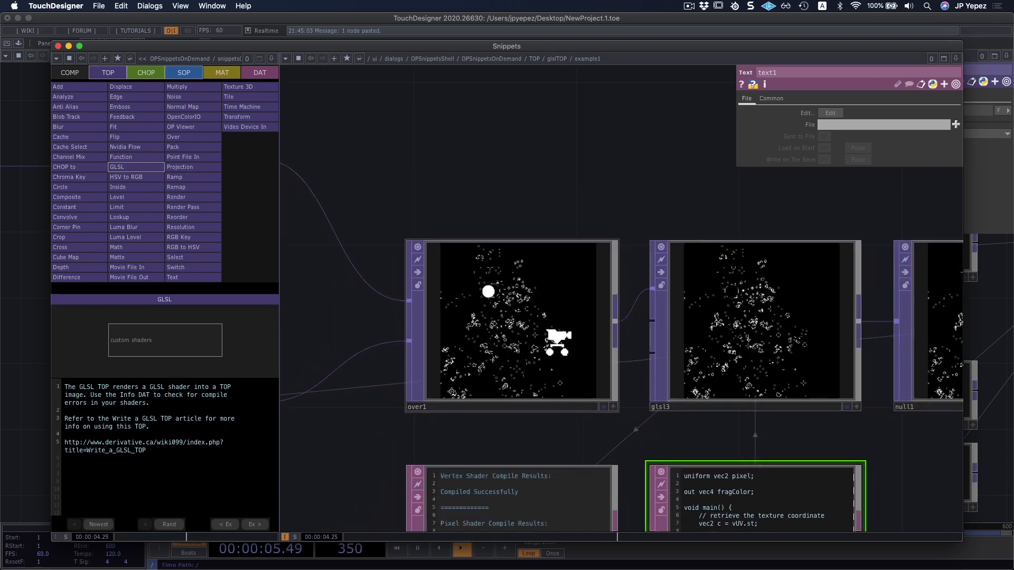
pyautogui.scroll(-6, 534, 218)
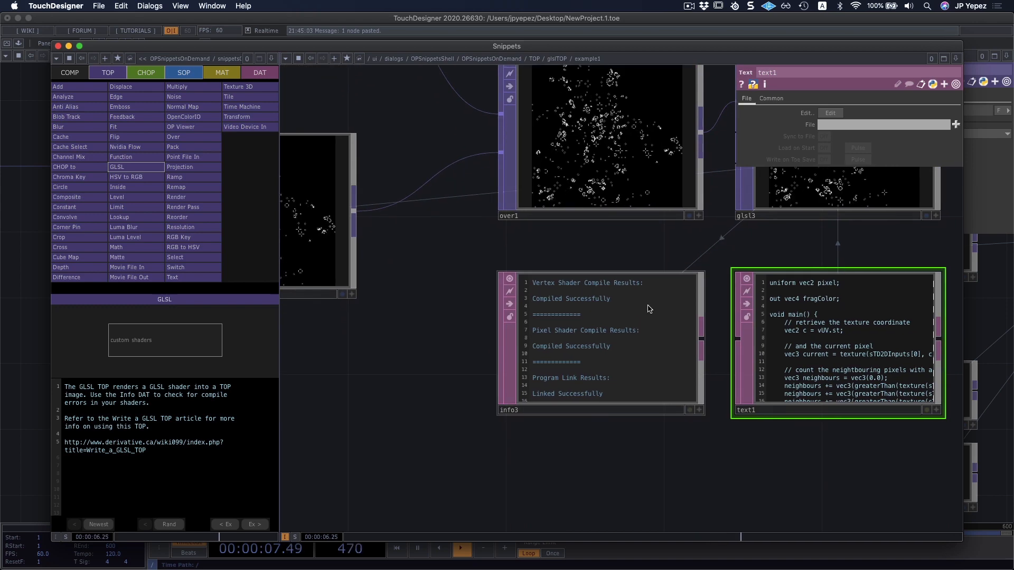
pyautogui.scroll(-2, 654, 311)
pyautogui.scroll(6, 647, 310)
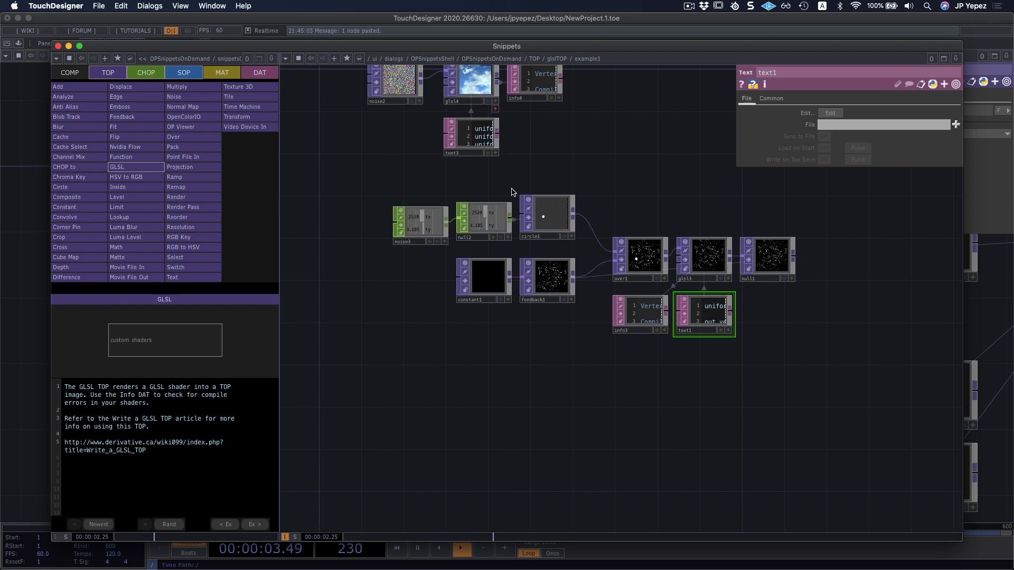
pyautogui.moveTo(397, 195); pyautogui.dragTo(818, 375)
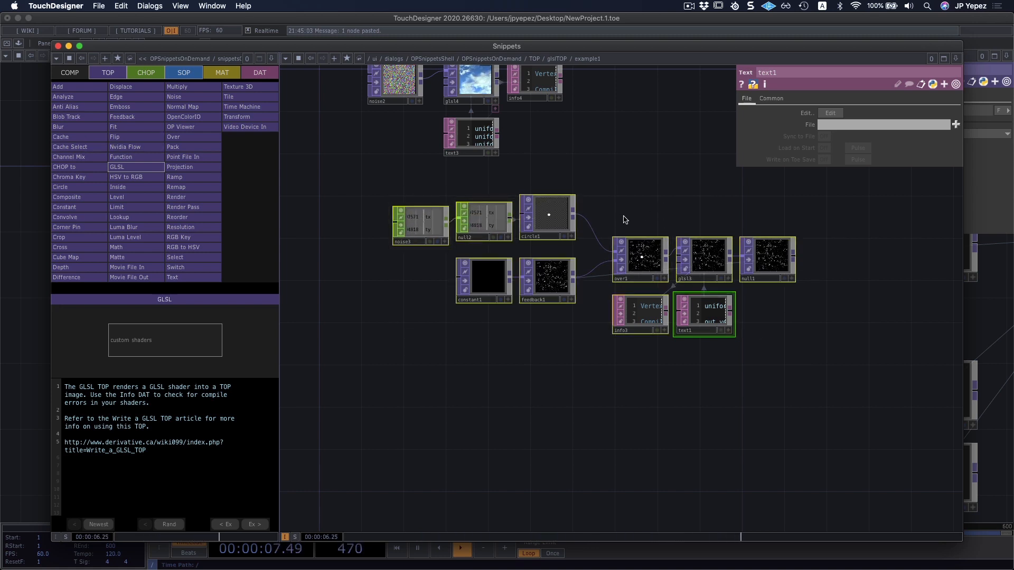
pyautogui.click(58, 45)
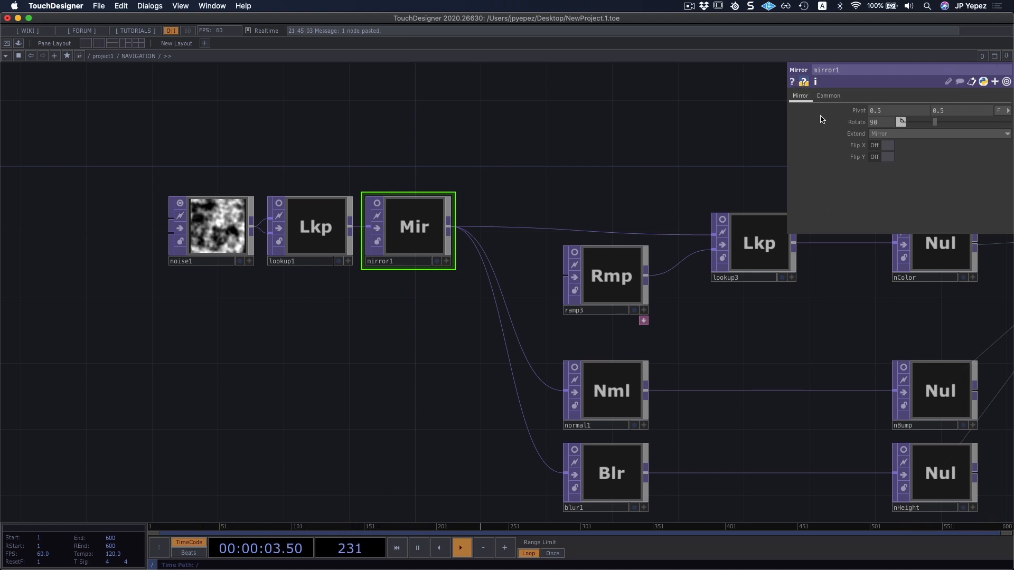
# Compare the node commands of mirror1 and noise1 for the Operator Snippets entry.
pyautogui.rightClick(405, 212)
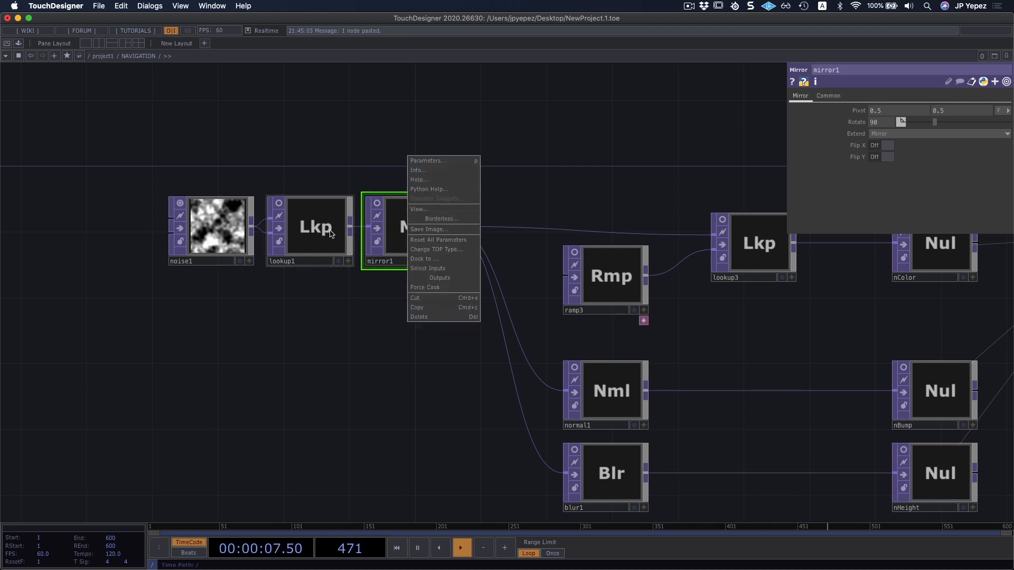
pyautogui.rightClick(222, 225)
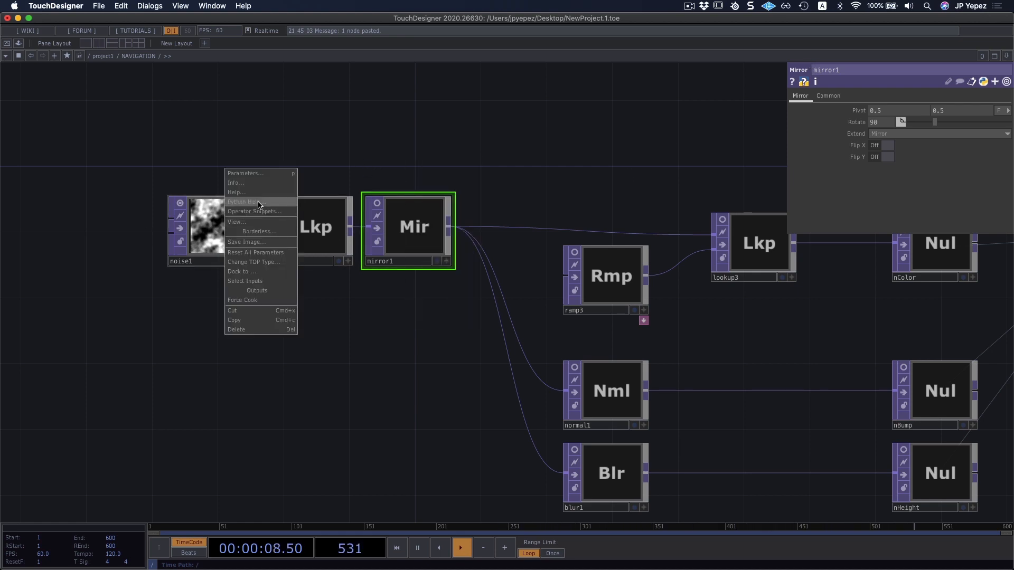
pyautogui.click(617, 127)
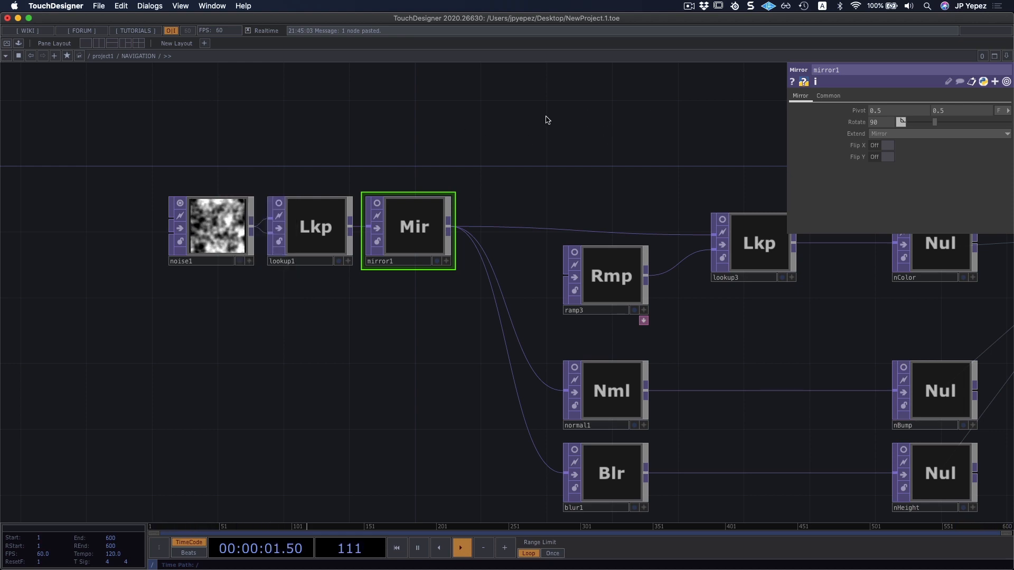
# Hide and show the parameter window of mirror1 twice.
pyautogui.press('p')
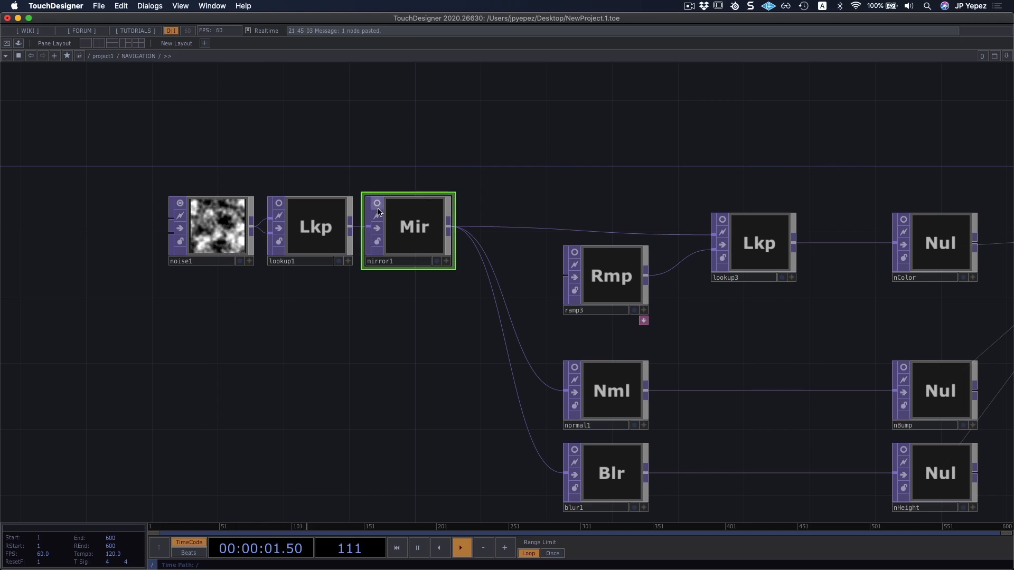
pyautogui.press('p')
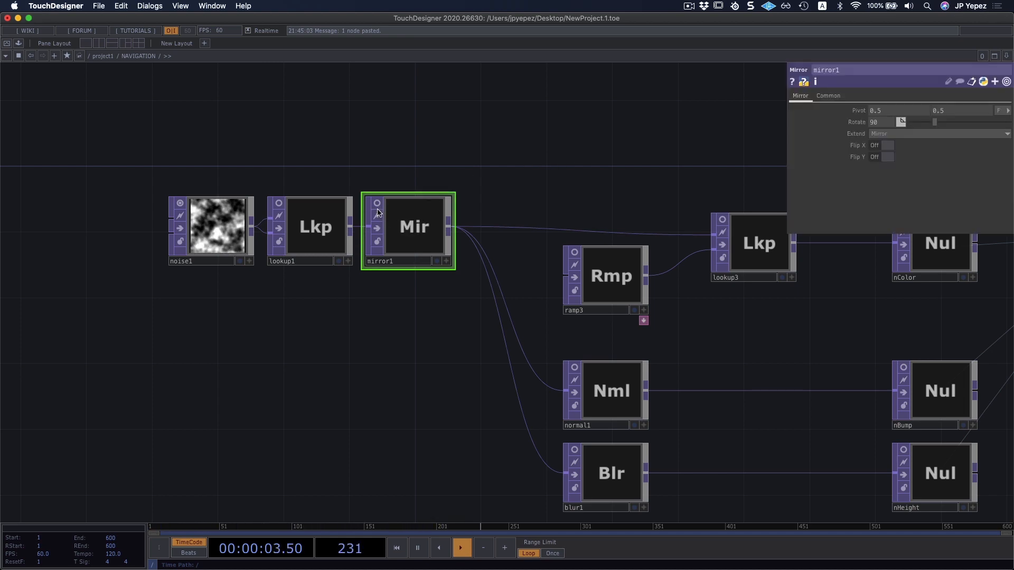
pyautogui.press('p')
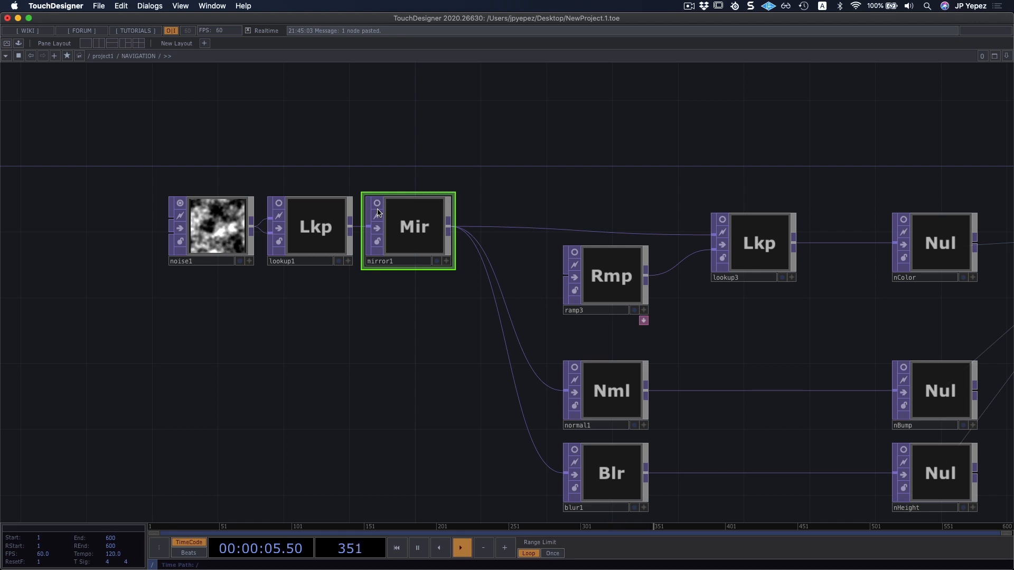
pyautogui.press('p')
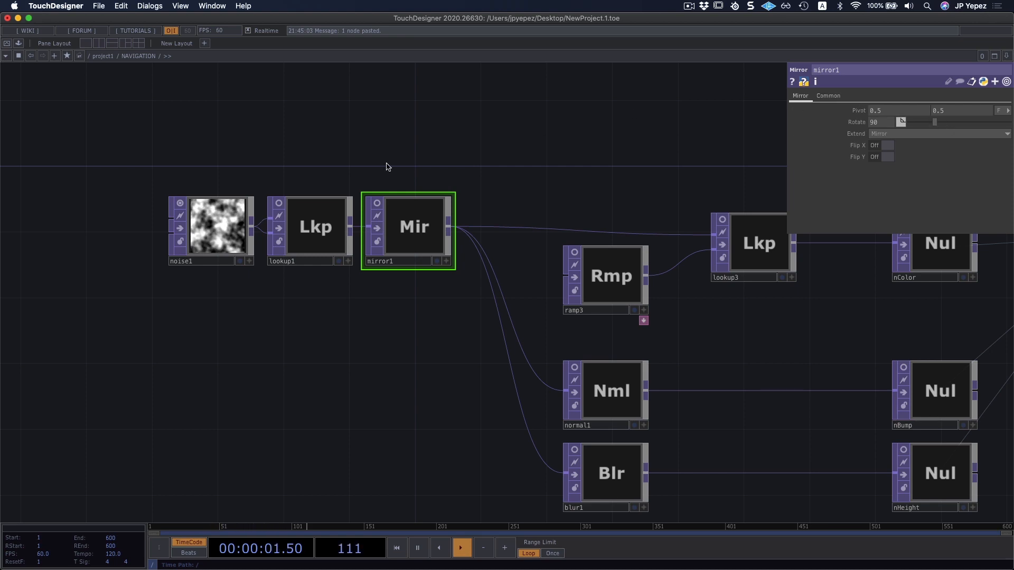
# Select noise1 and review its Transform, Output and Common parameter pages before returning to the Noise page.
pyautogui.click(214, 220)
pyautogui.moveTo(355, 177); pyautogui.dragTo(423, 167)
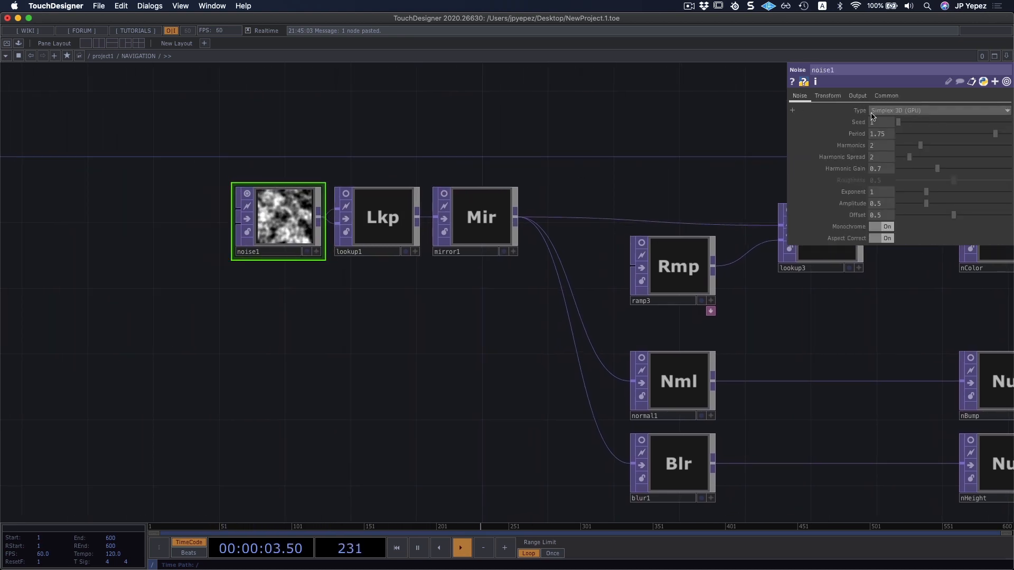
pyautogui.click(830, 96)
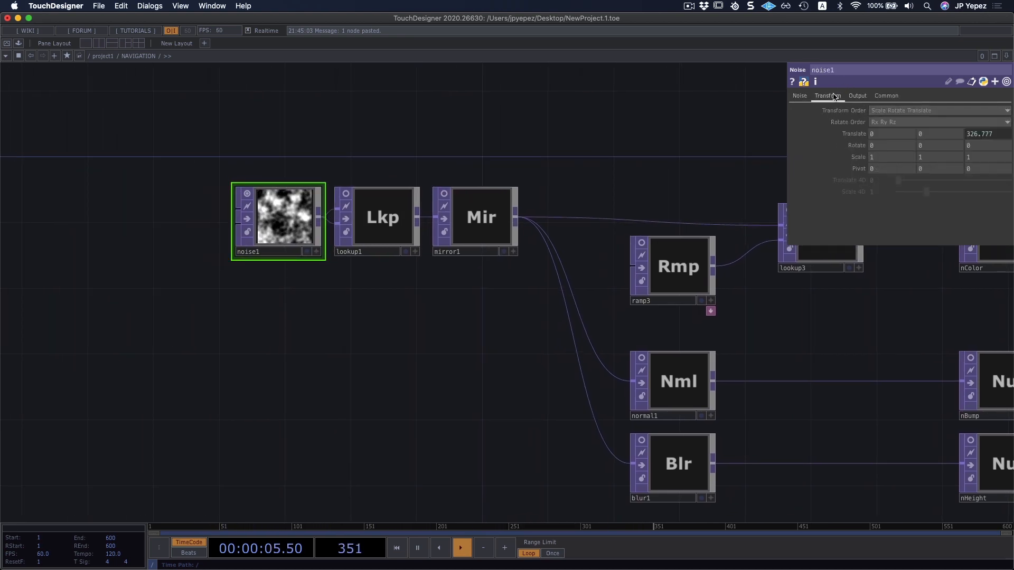
pyautogui.click(858, 97)
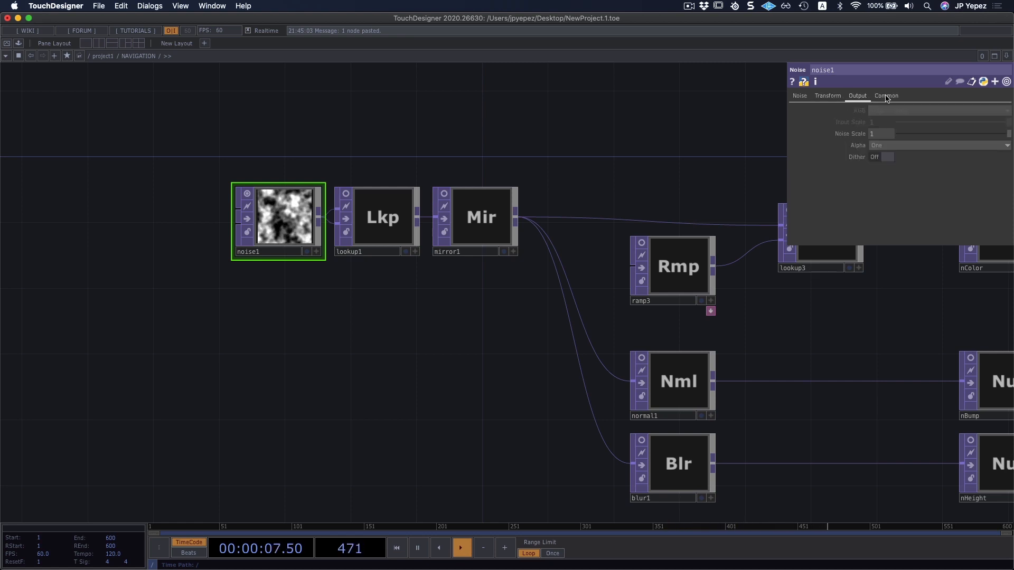
pyautogui.click(881, 97)
pyautogui.click(799, 95)
# Split the workspace into two side-by-side network panes.
pyautogui.hscroll(10, 445, 190)
pyautogui.scroll(2, 446, 190)
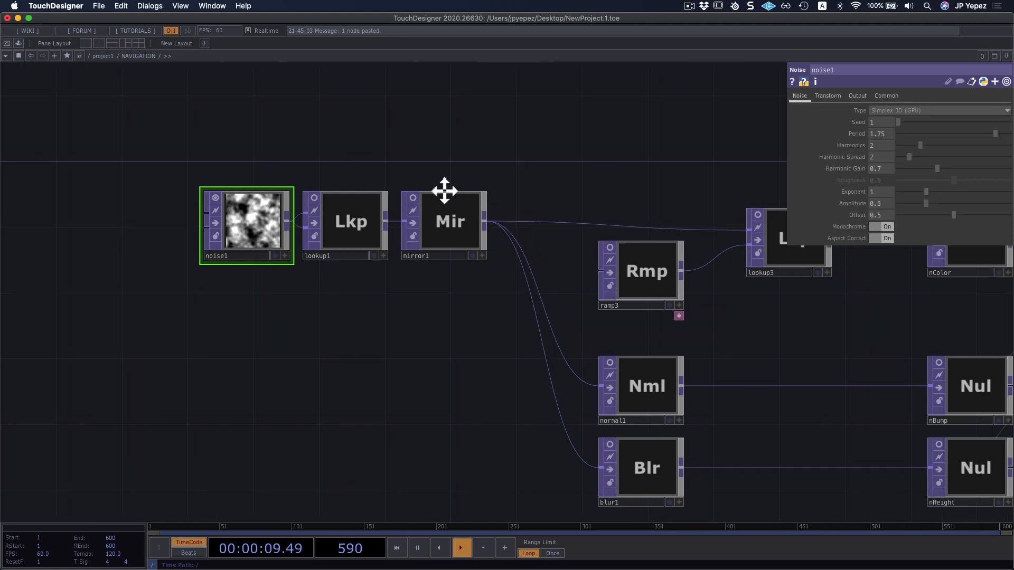
pyautogui.moveTo(427, 178); pyautogui.dragTo(328, 186)
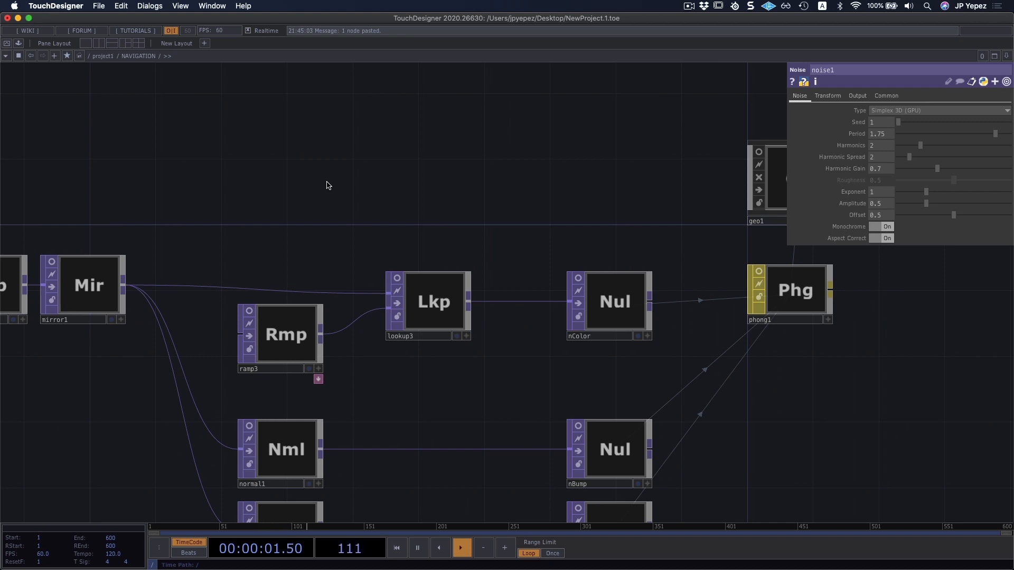
pyautogui.scroll(-1, 380, 169)
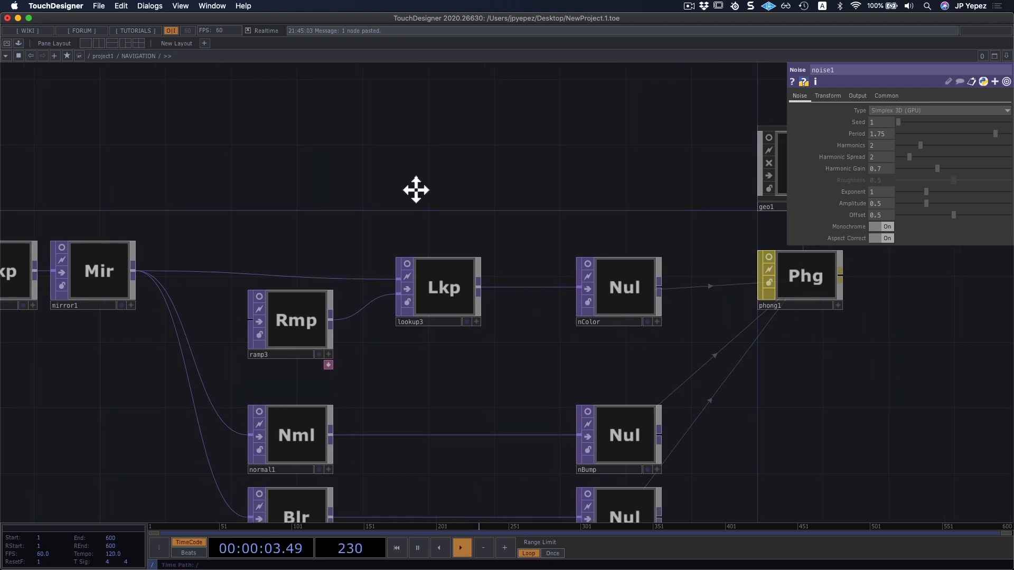
pyautogui.hscroll(6, 414, 190)
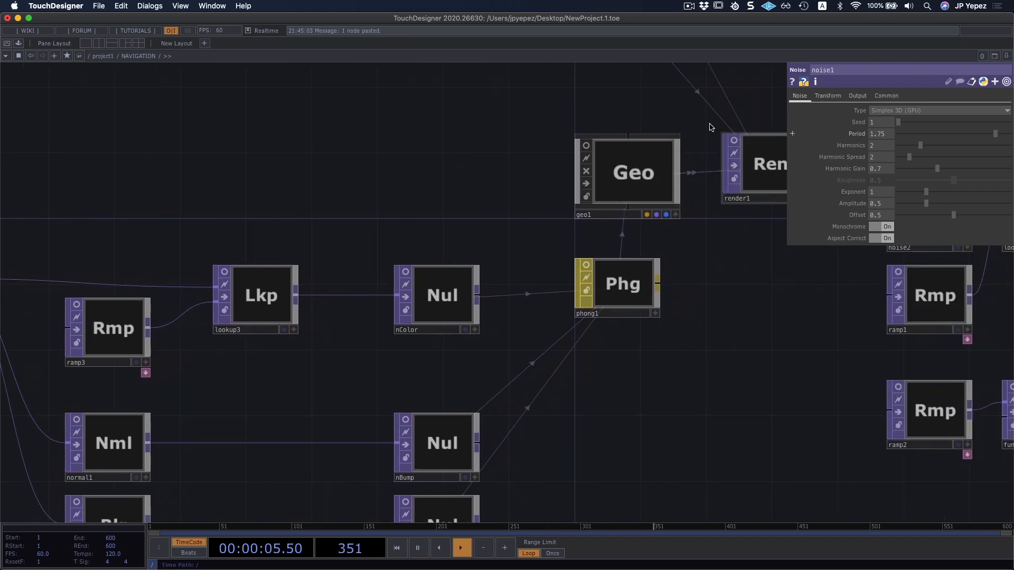
pyautogui.hscroll(-5, 383, 158)
pyautogui.scroll(1, 383, 159)
pyautogui.scroll(-3, 172, 158)
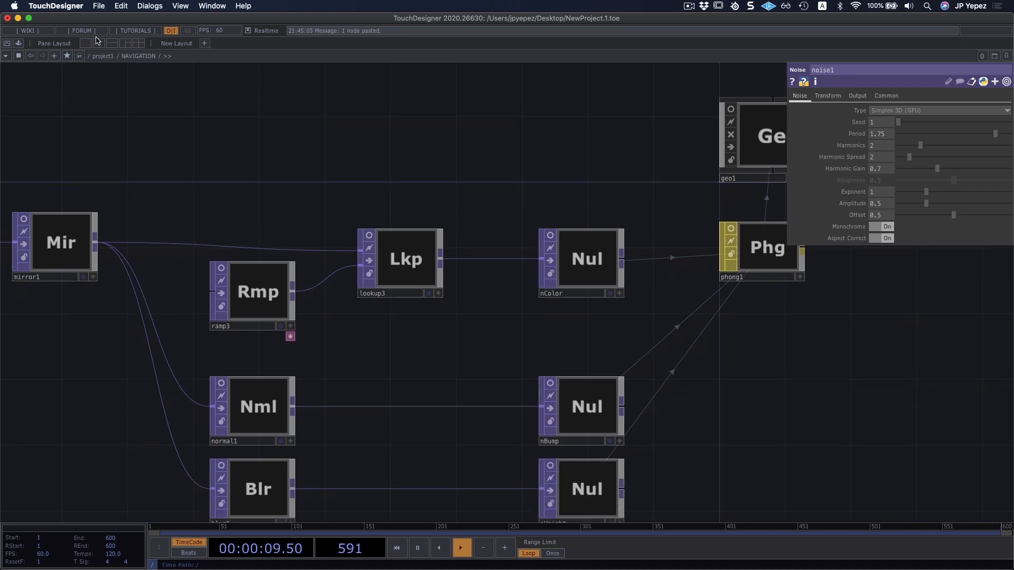
pyautogui.click(99, 44)
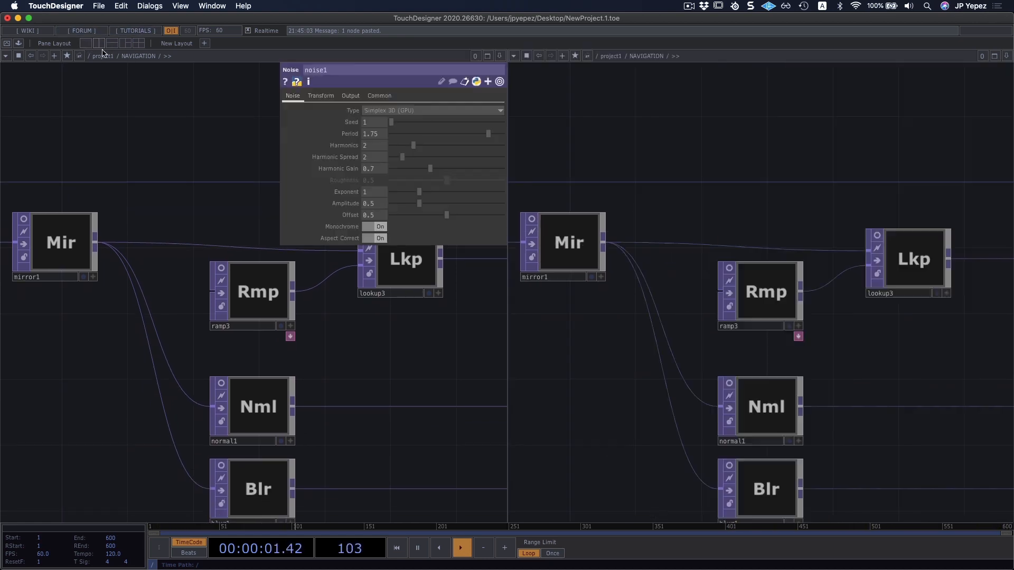
# Move the second network pane up to /project1 and activate the NAVIGATION container's viewer.
pyautogui.press('u')
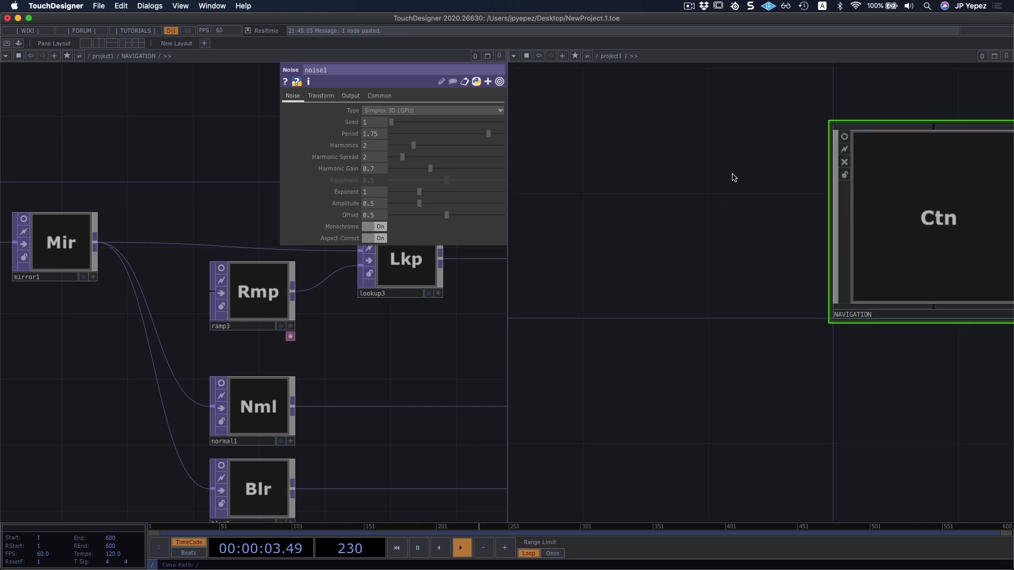
pyautogui.moveTo(561, 226); pyautogui.dragTo(539, 228)
pyautogui.moveTo(732, 420); pyautogui.dragTo(551, 417)
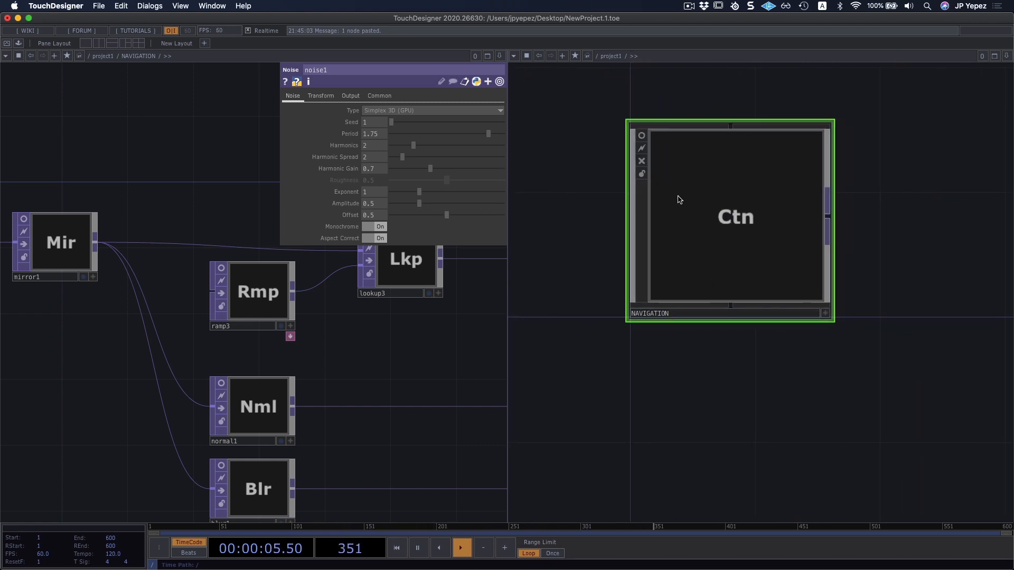
pyautogui.click(642, 136)
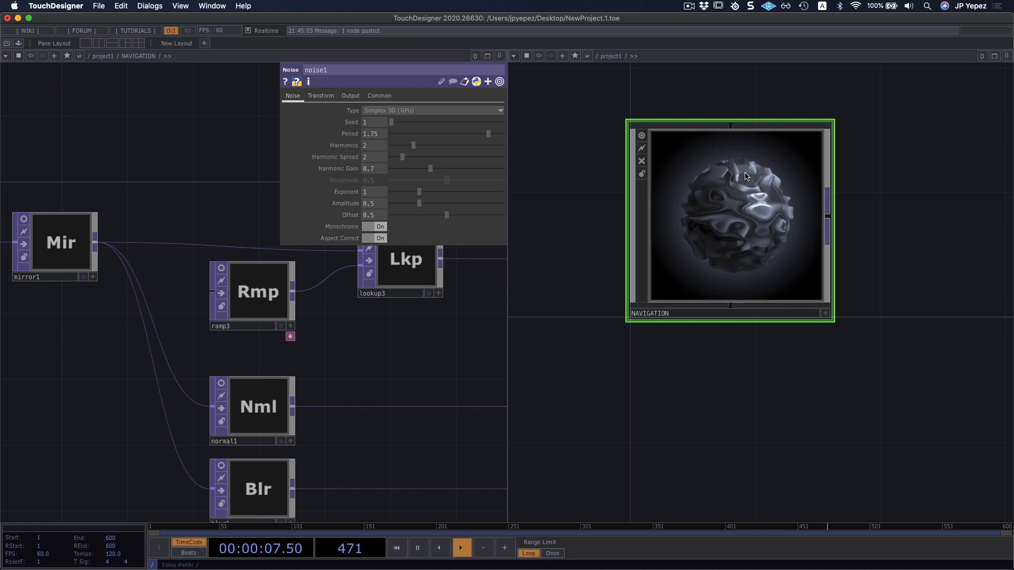
pyautogui.moveTo(722, 379); pyautogui.dragTo(738, 400)
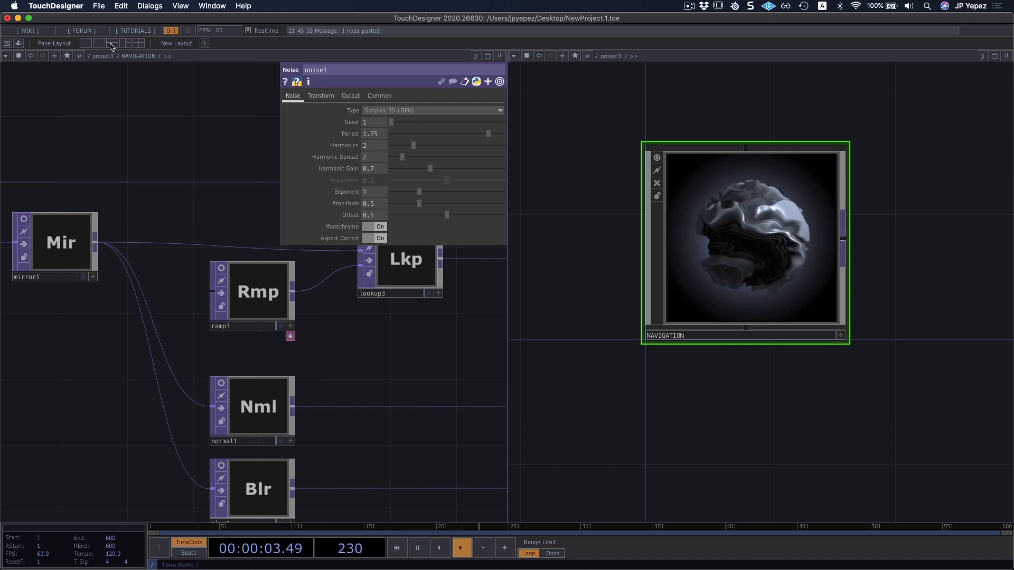
# Widen the NAVIGATION network pane to about two thirds of the workspace and center the container in the narrower pane.
pyautogui.moveTo(184, 169); pyautogui.dragTo(157, 158)
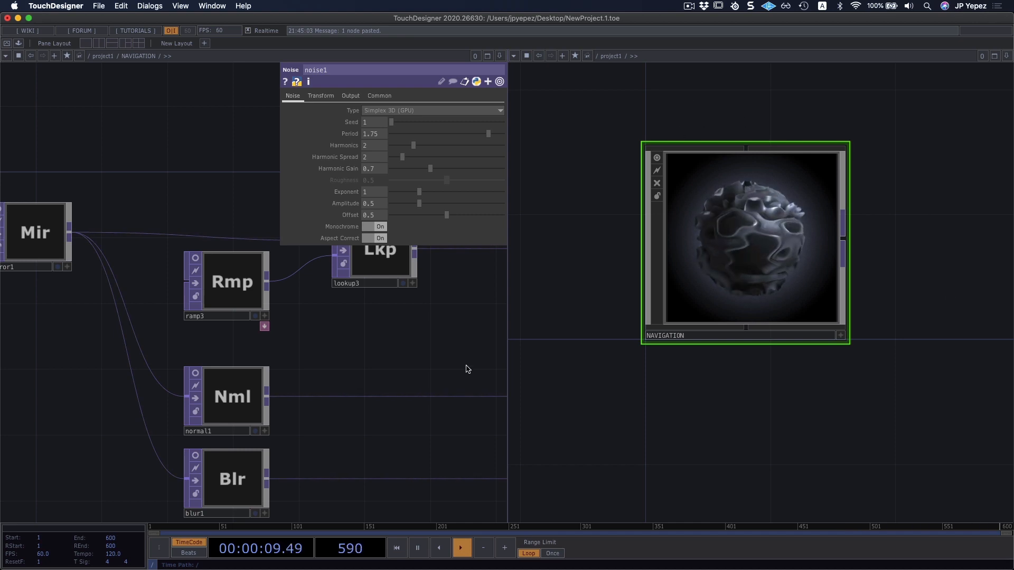
pyautogui.moveTo(507, 314); pyautogui.dragTo(704, 316)
pyautogui.moveTo(879, 396); pyautogui.dragTo(800, 421)
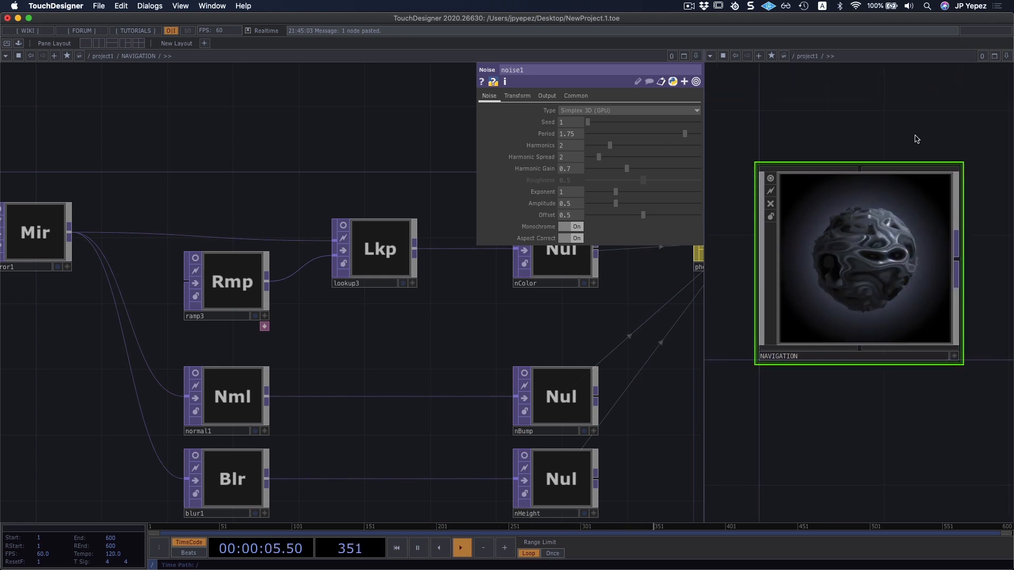
# Switch to a three-pane layout, showing the inside of NAVIGATION in the tall pane and its container viewer in the upper small pane.
pyautogui.click(127, 44)
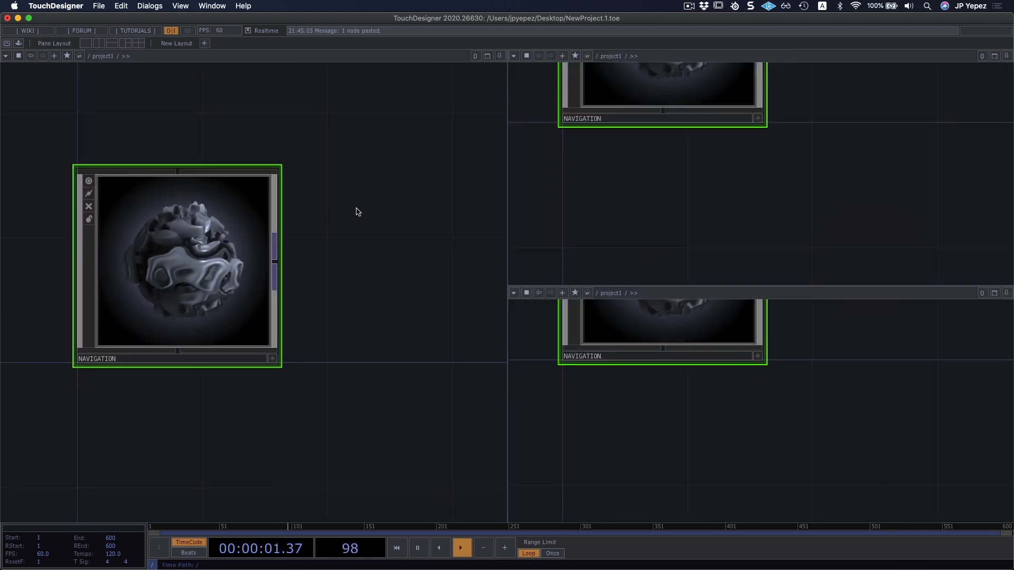
pyautogui.press('i')
pyautogui.moveTo(365, 348); pyautogui.dragTo(352, 291)
pyautogui.moveTo(306, 295); pyautogui.dragTo(423, 296, button='middle')
pyautogui.moveTo(819, 115); pyautogui.dragTo(882, 228)
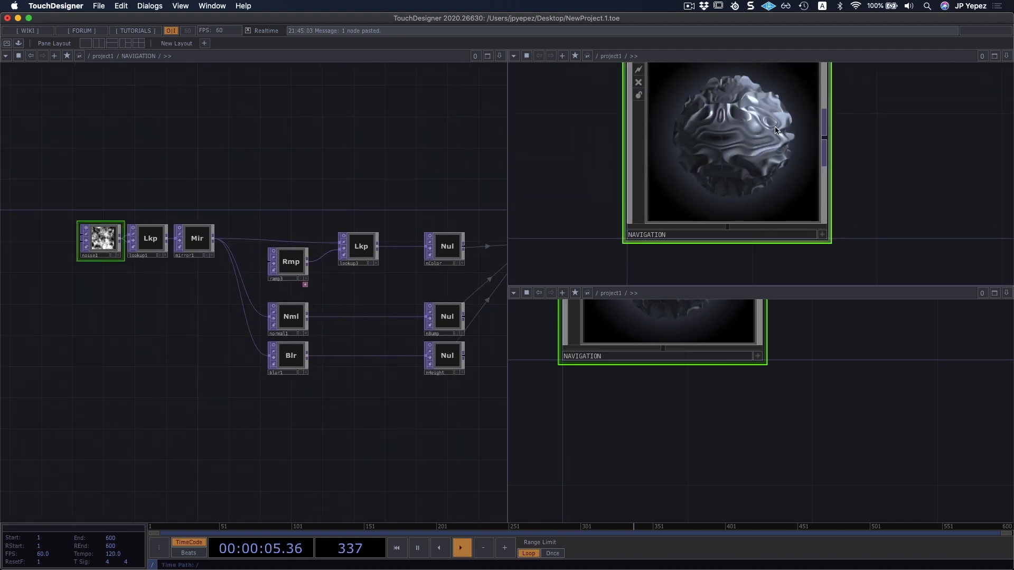
pyautogui.moveTo(901, 158)
pyautogui.mouseDown()
pyautogui.moveTo(935, 197)
pyautogui.moveTo(913, 154)
pyautogui.mouseUp()
pyautogui.scroll(-1, 918, 163)
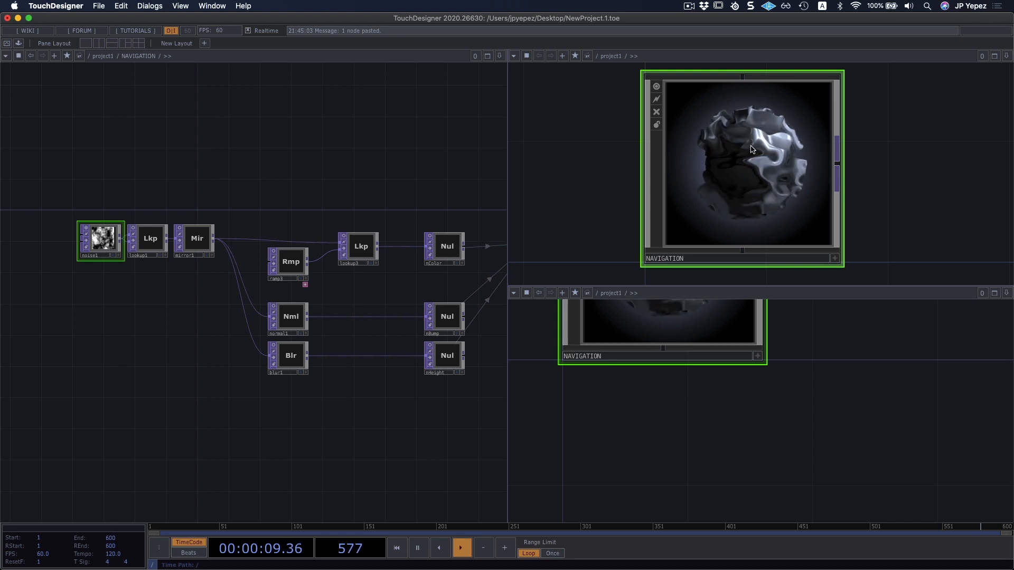
# In the lower small pane, enter the NAVIGATION network and go inside cam1 to frame its file1 node.
pyautogui.moveTo(734, 419); pyautogui.dragTo(702, 445)
pyautogui.press('i')
pyautogui.moveTo(783, 379); pyautogui.dragTo(608, 516)
pyautogui.scroll(-3, 672, 449)
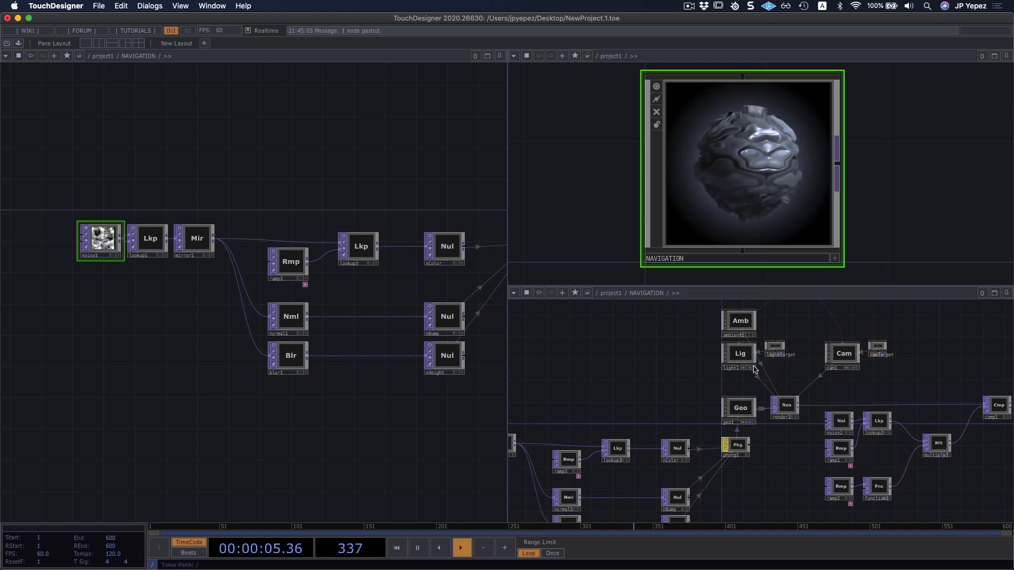
pyautogui.press('i')
pyautogui.moveTo(776, 478); pyautogui.dragTo(853, 468)
pyautogui.moveTo(887, 434); pyautogui.dragTo(898, 455)
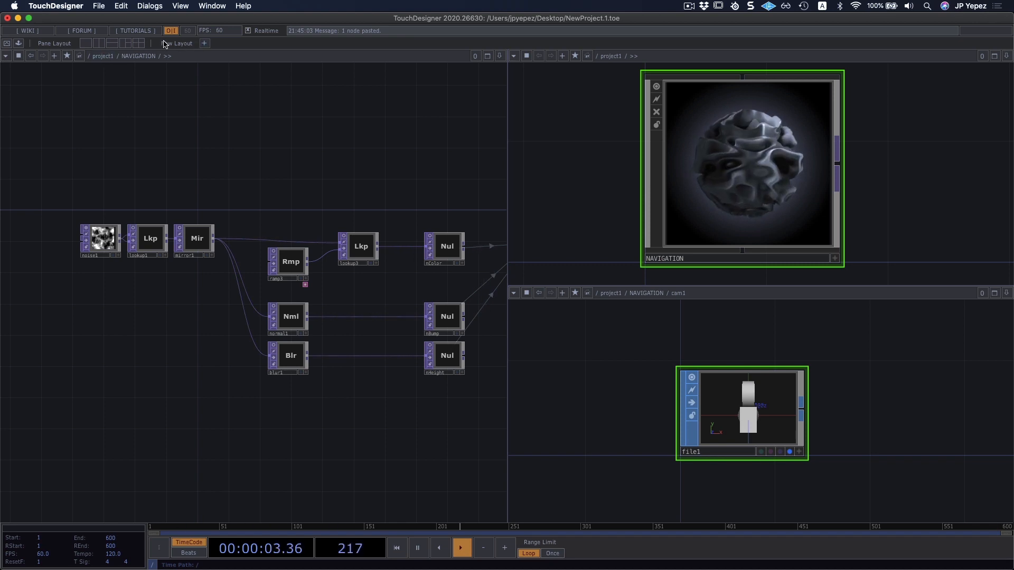
# Save the current pane arrangement as a new layout named "NAVIGATION 3 panes".
pyautogui.click(205, 43)
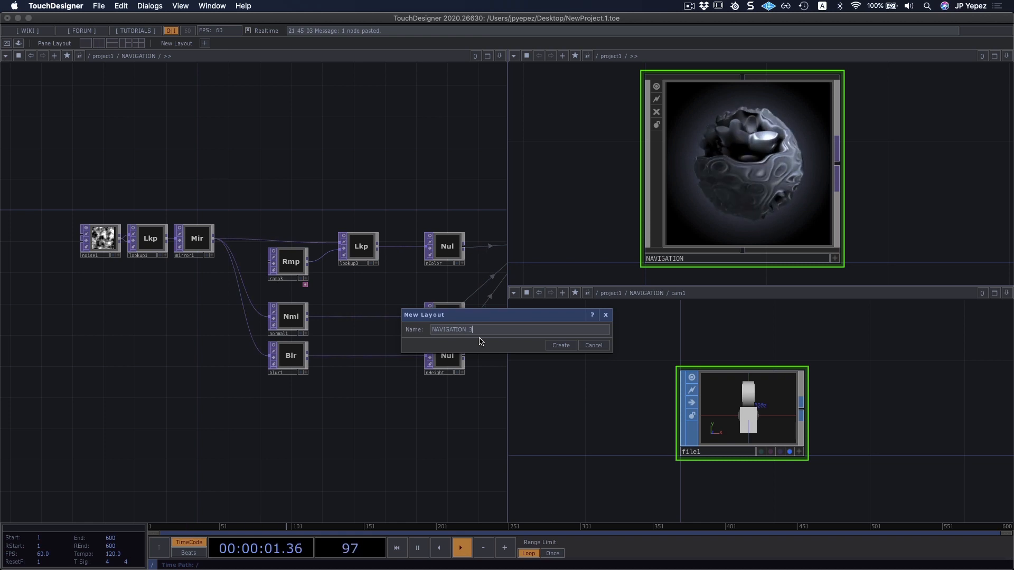
pyautogui.click(560, 346)
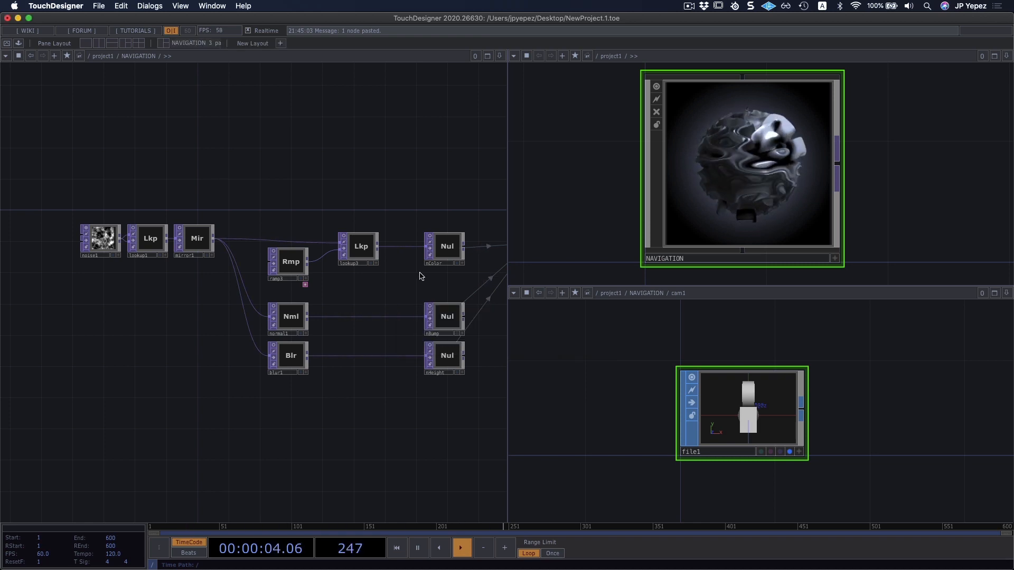
# Switch to a single pane showing the NAVIGATION network and split it into two side-by-side panes.
pyautogui.click(85, 44)
pyautogui.moveTo(295, 257); pyautogui.dragTo(357, 229)
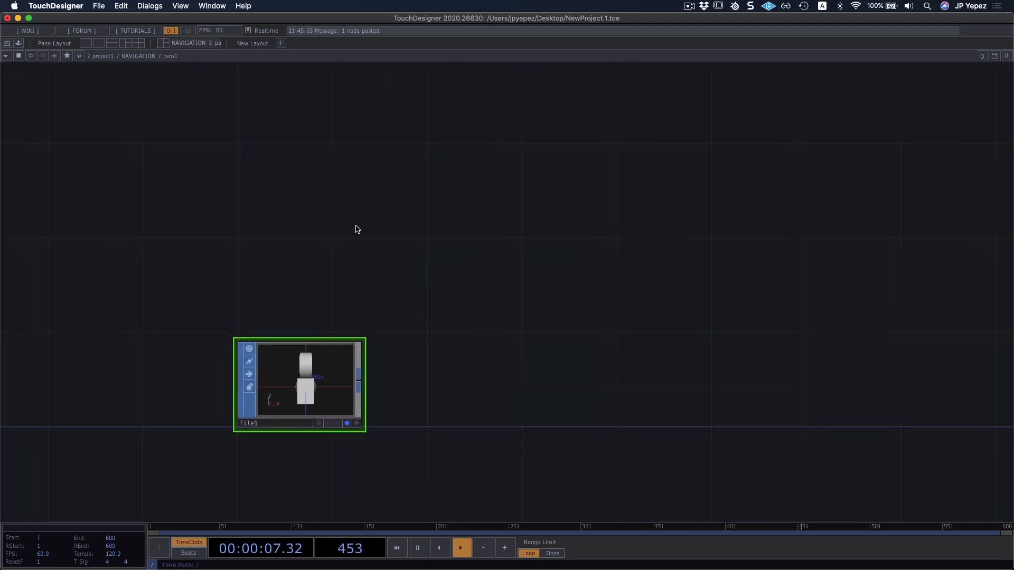
pyautogui.press('u')
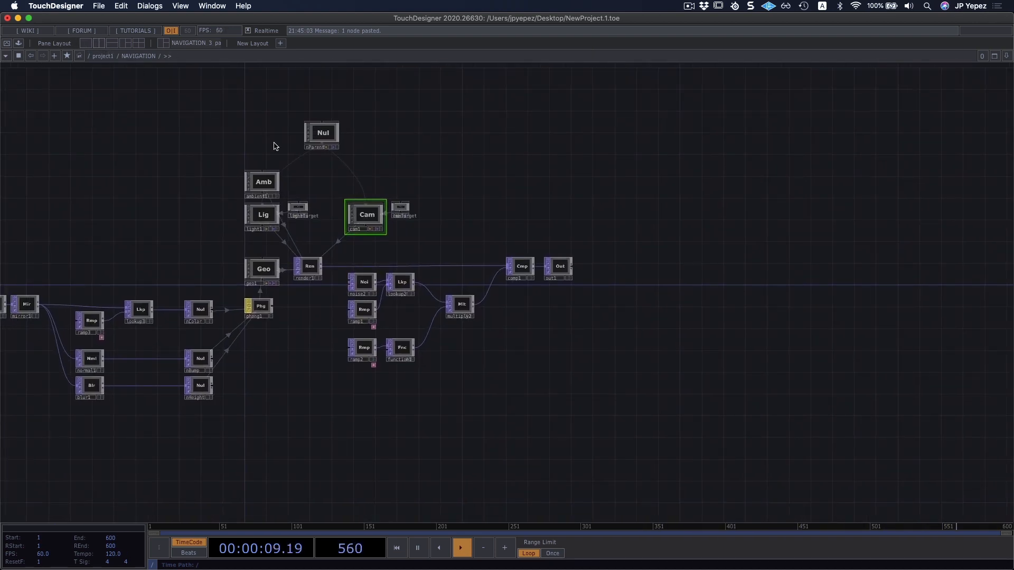
pyautogui.hotkey('alt', '[')
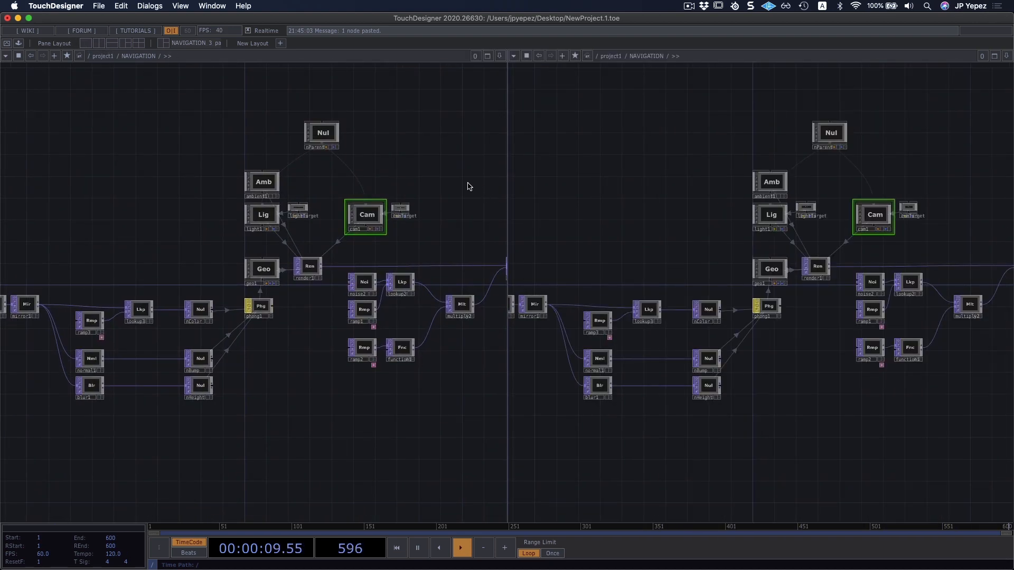
# Restore the saved "NAVIGATION 3 panes" layout and bring the container viewer into view.
pyautogui.click(164, 43)
pyautogui.moveTo(452, 212); pyautogui.dragTo(445, 207)
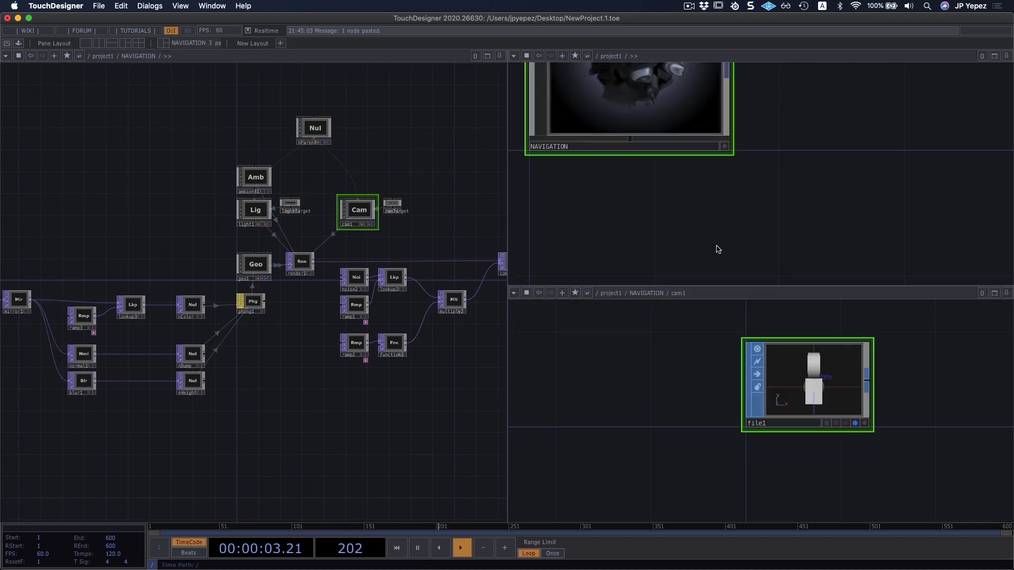
pyautogui.moveTo(718, 249); pyautogui.dragTo(788, 291)
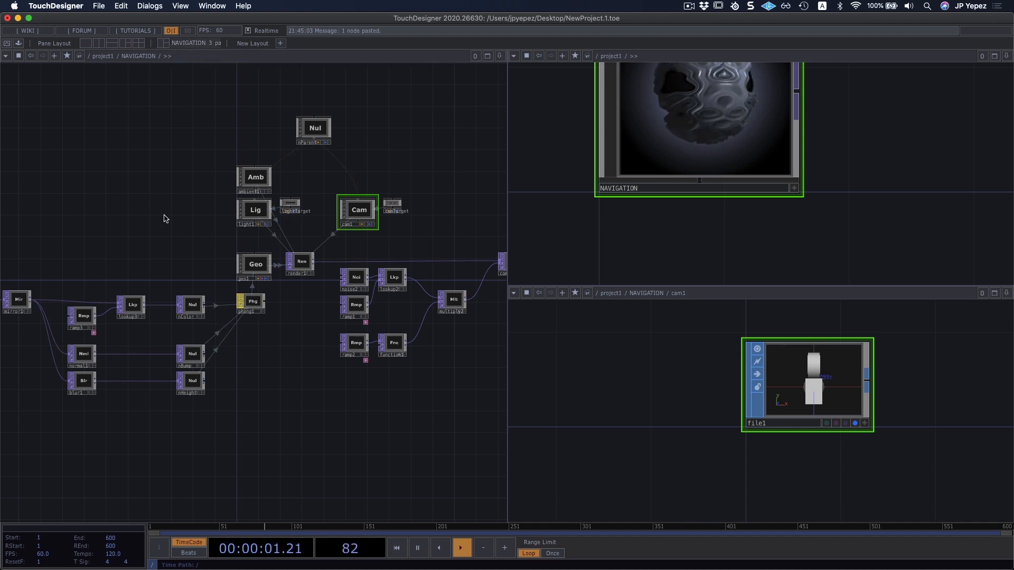
# Return to a single pane at the /project1 level and center the NAVIGATION container.
pyautogui.press('u')
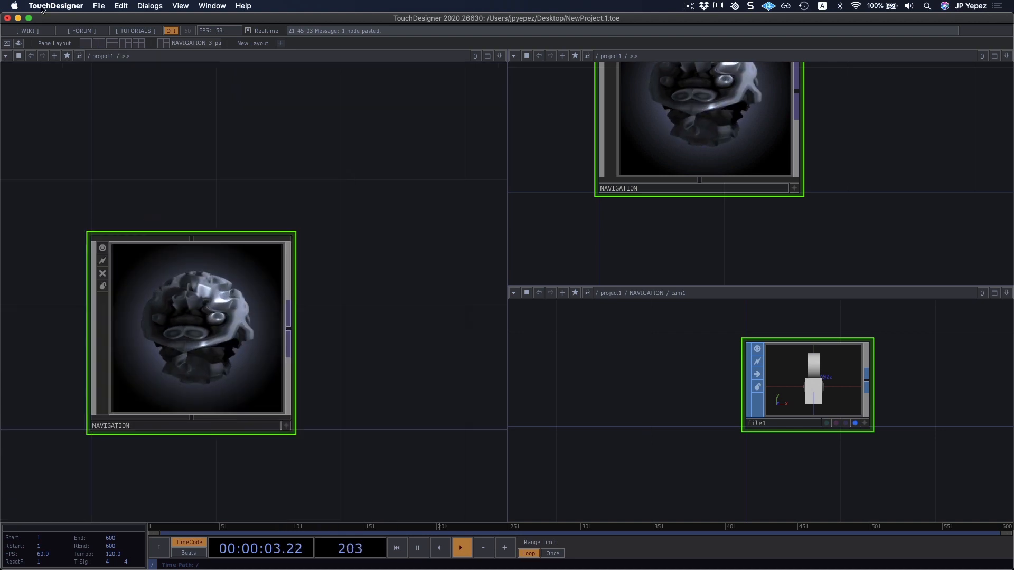
pyautogui.click(87, 45)
pyautogui.moveTo(285, 227); pyautogui.dragTo(320, 162)
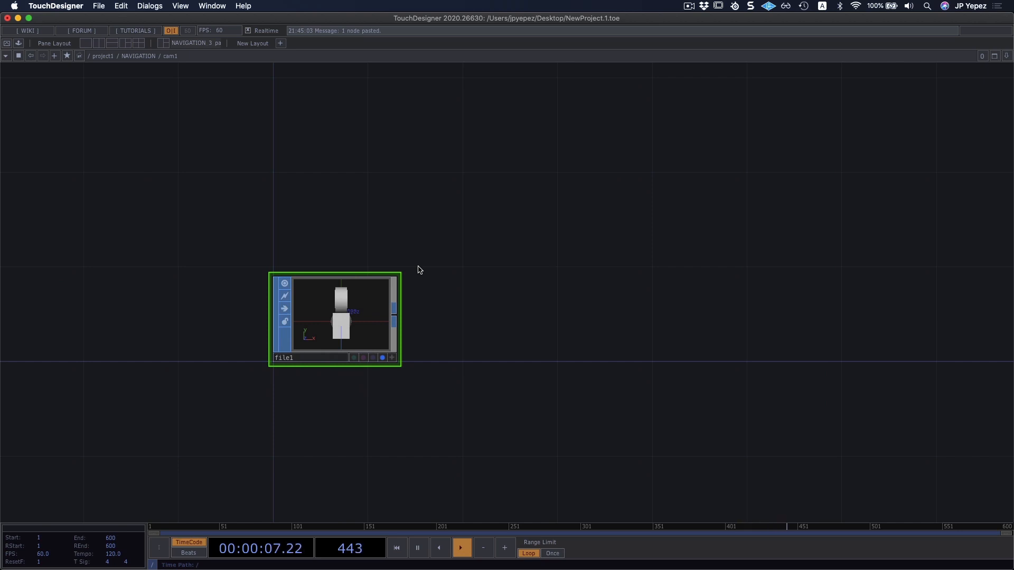
pyautogui.press('u')
pyautogui.press('u')
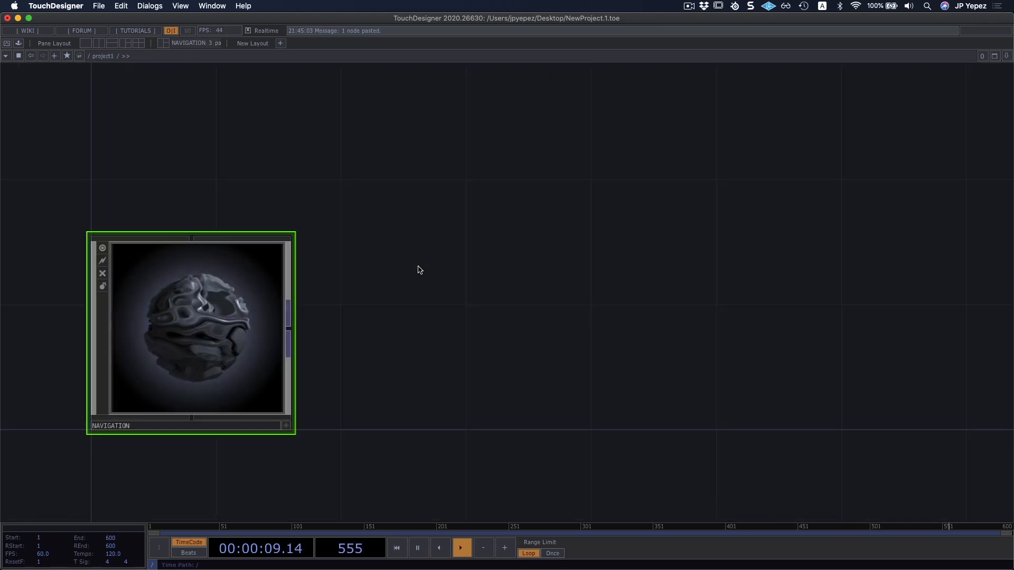
pyautogui.moveTo(414, 272); pyautogui.dragTo(567, 232)
pyautogui.moveTo(429, 190); pyautogui.dragTo(477, 188)
pyautogui.moveTo(684, 147); pyautogui.dragTo(604, 185, button='right')
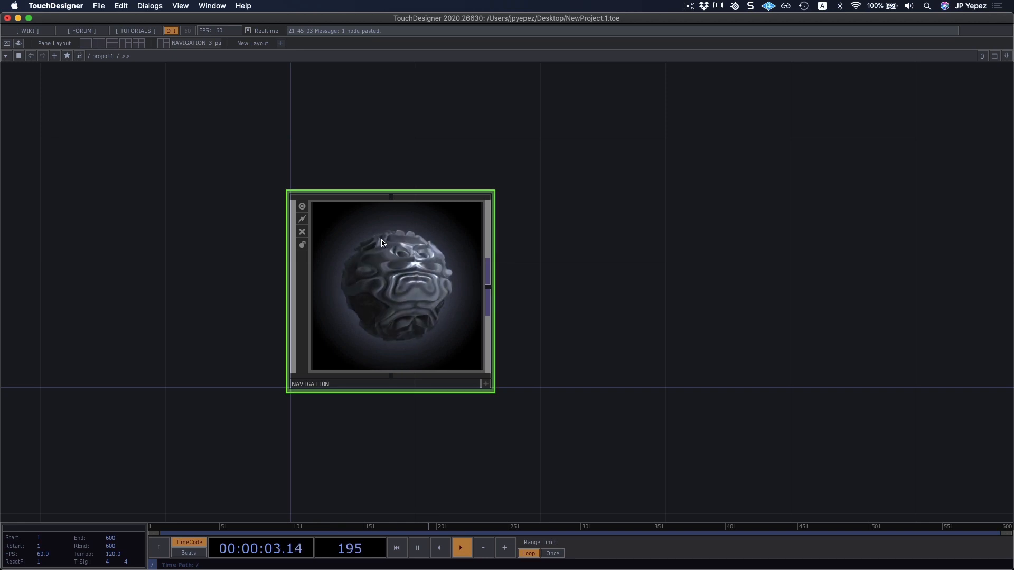
pyautogui.moveTo(587, 155); pyautogui.dragTo(403, 288, button='right')
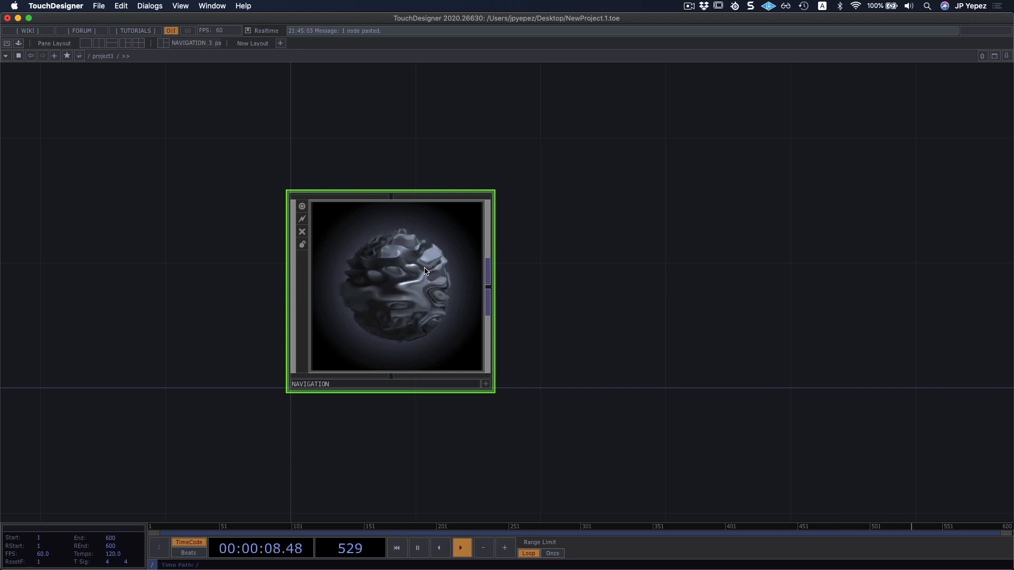
# Delete the NAVIGATION container and undo the deletion.
pyautogui.press('Delete')
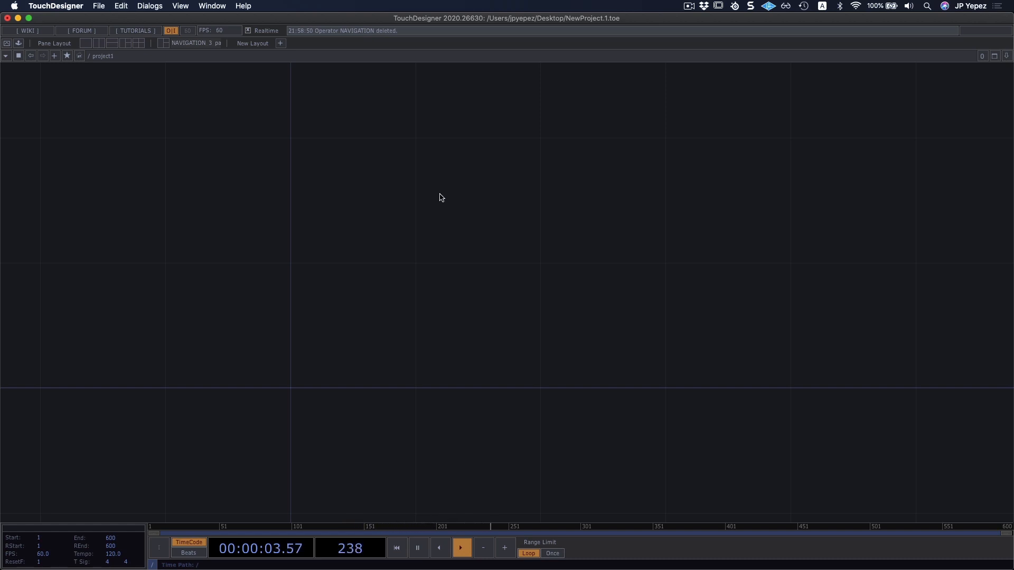
pyautogui.press('super+z')
pyautogui.moveTo(451, 375); pyautogui.dragTo(390, 280)
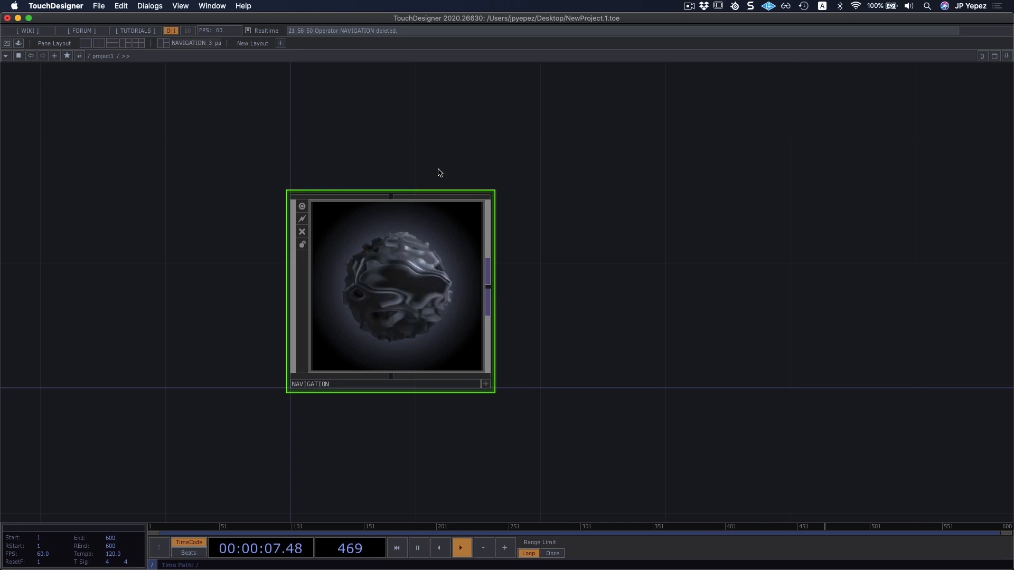
# Review the project's saving options without saving.
pyautogui.click(100, 4)
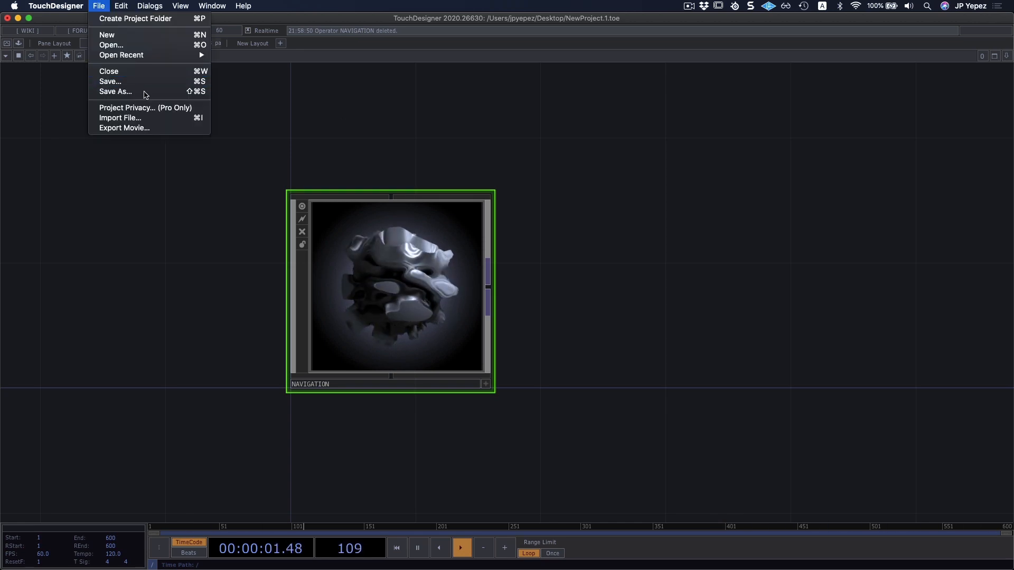
pyautogui.click(389, 141)
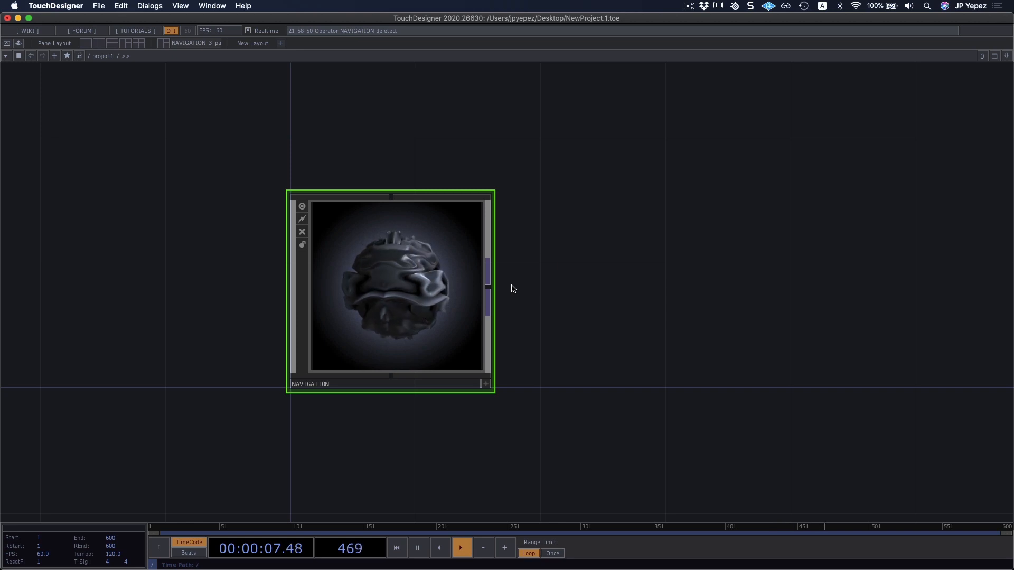
# Delete the NAVIGATION container from /project1.
pyautogui.moveTo(512, 289)
pyautogui.press('Delete')
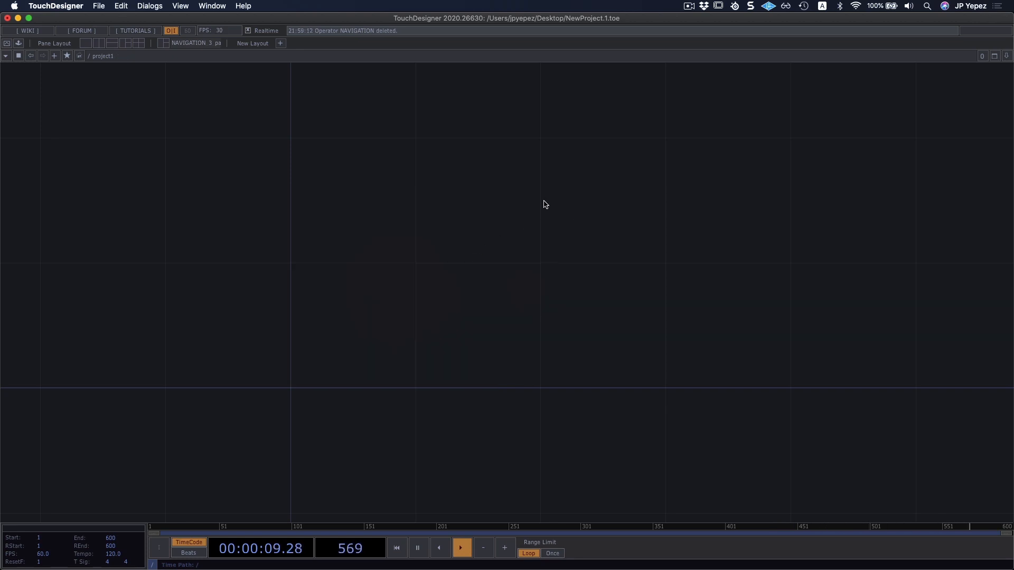
pyautogui.moveTo(426, 221); pyautogui.dragTo(439, 224)
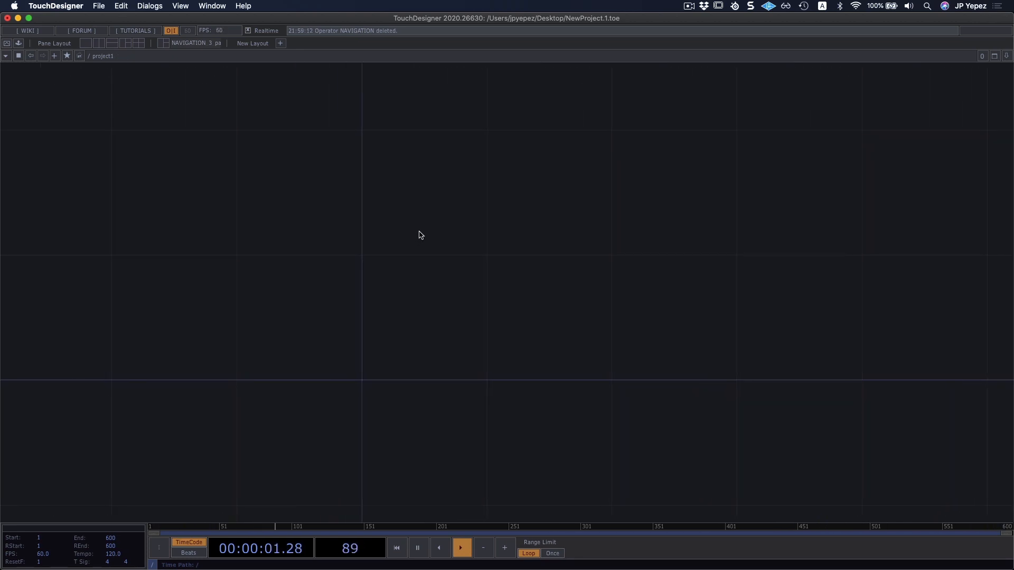
# Show and hide the Palette browser.
pyautogui.hotkey('alt', 'l')
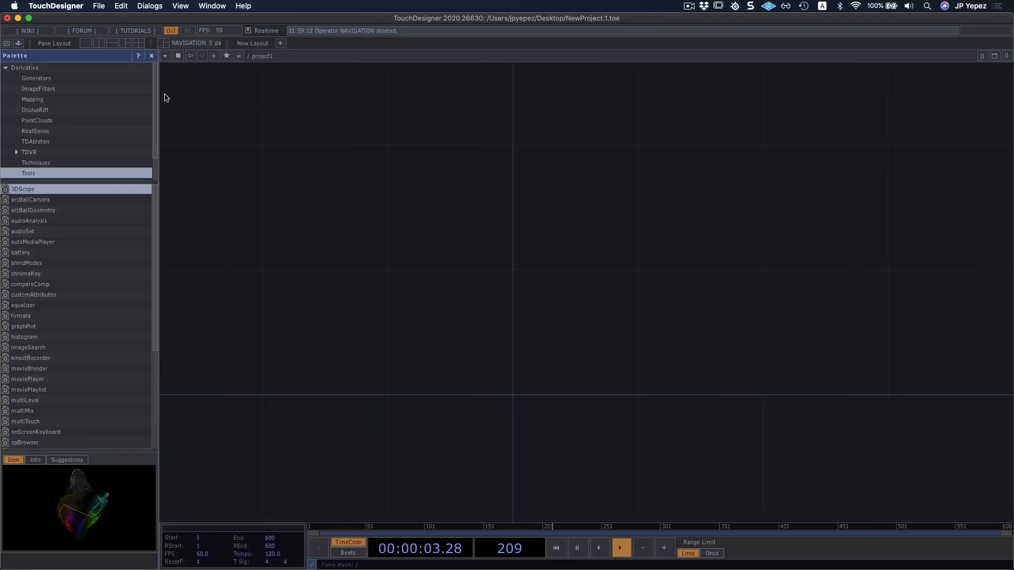
pyautogui.click(152, 55)
# Enter and leave Perform mode, and reopen the Palette browser.
pyautogui.click(8, 44)
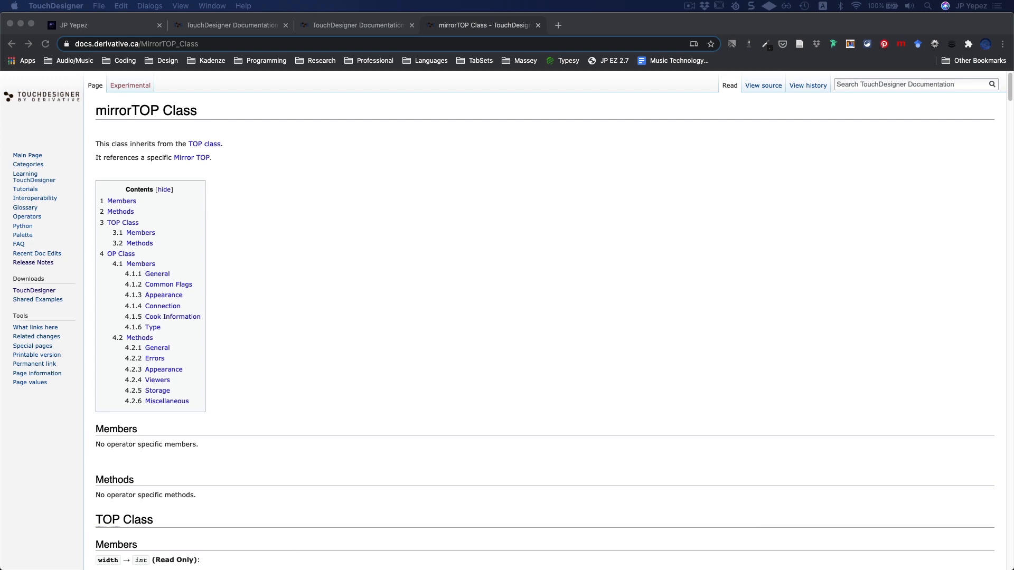
pyautogui.press('Escape')
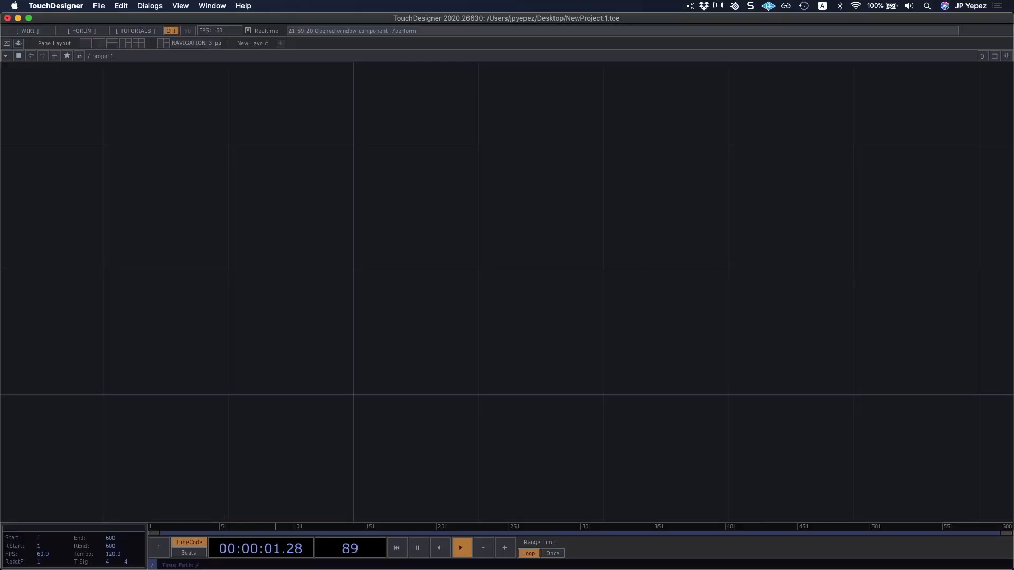
pyautogui.click(19, 43)
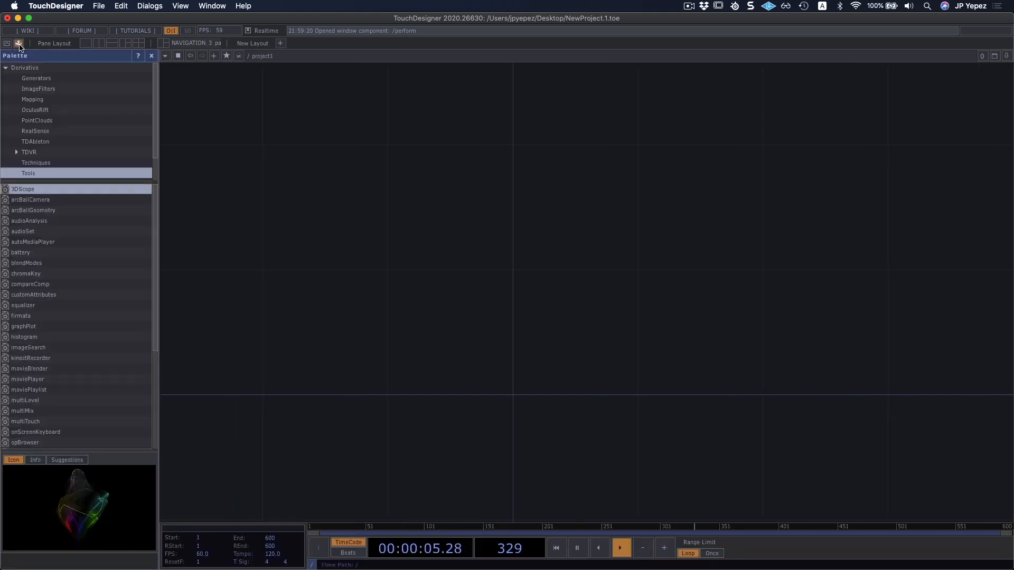
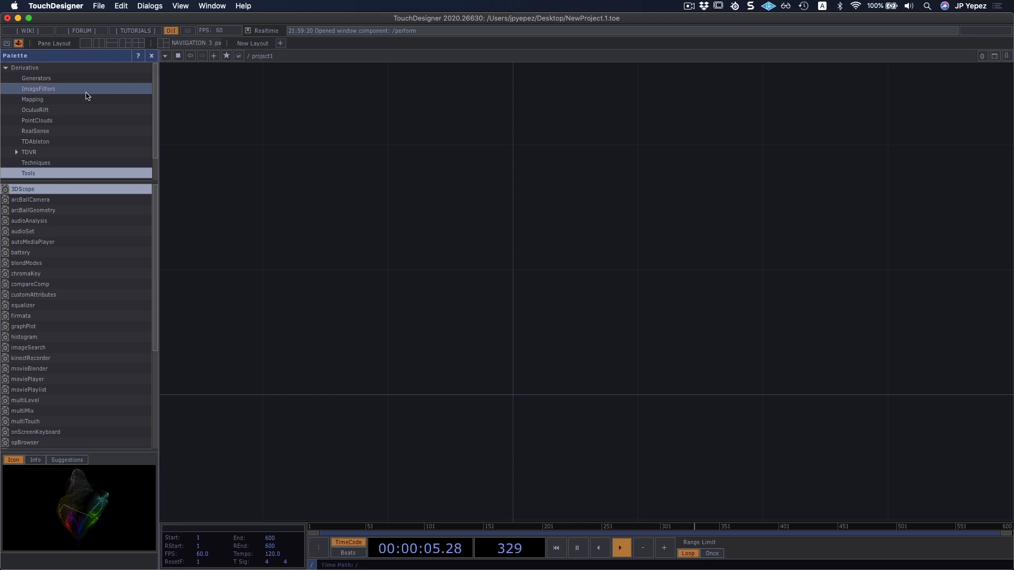
# Place the checker component from the Palette's Generators category into the /project1 network.
pyautogui.click(40, 78)
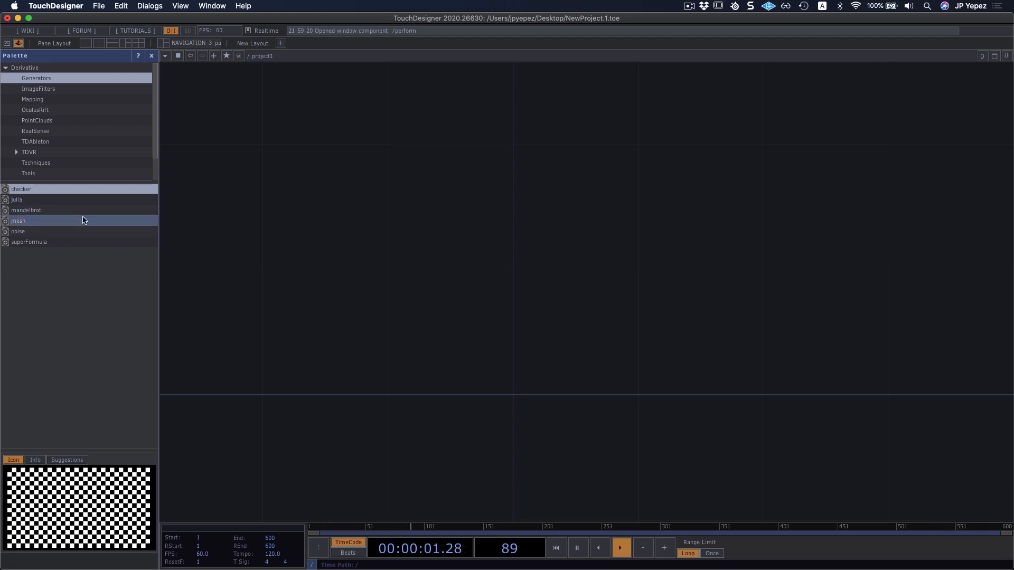
pyautogui.moveTo(25, 193); pyautogui.dragTo(595, 383)
pyautogui.moveTo(343, 332); pyautogui.dragTo(321, 330)
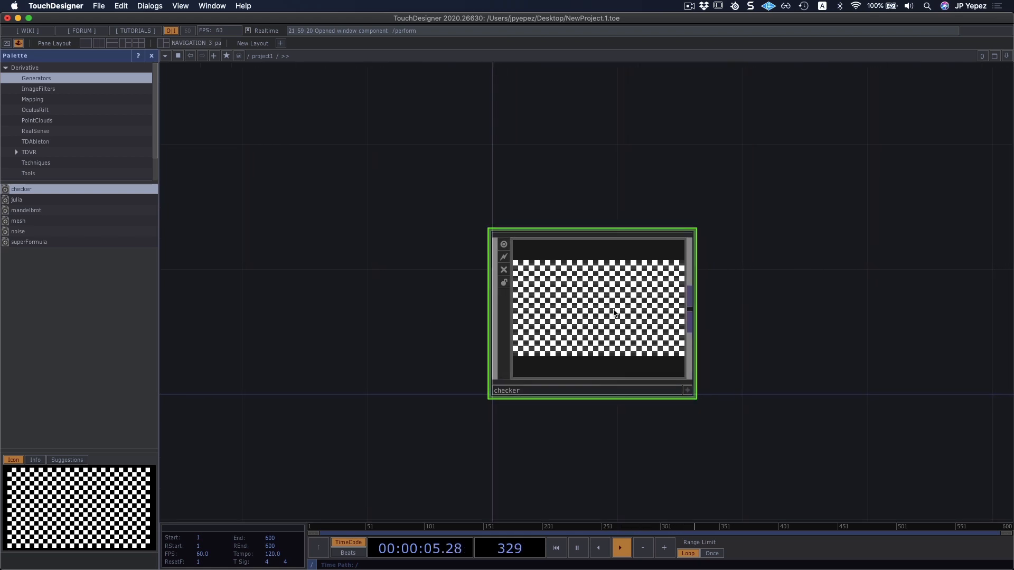
# Enter the checker component and examine how its operators are connected, from the reorder and transform nodes to the final output.
pyautogui.scroll(5, 616, 314)
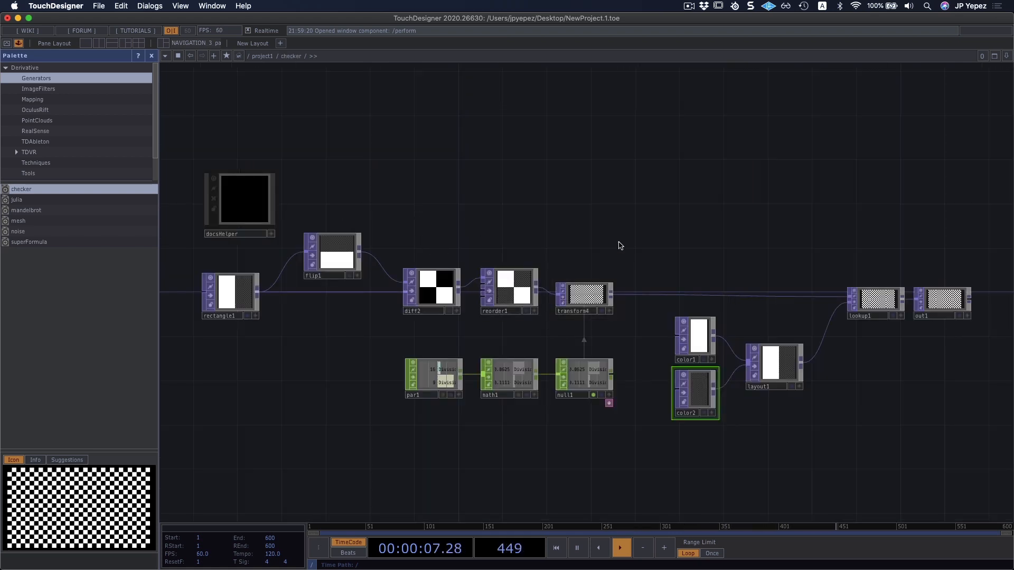
pyautogui.moveTo(580, 231); pyautogui.dragTo(444, 190)
pyautogui.moveTo(453, 256); pyautogui.dragTo(410, 251)
pyautogui.scroll(5, 406, 249)
pyautogui.moveTo(507, 221); pyautogui.dragTo(317, 229)
pyautogui.moveTo(739, 227); pyautogui.dragTo(489, 250)
pyautogui.moveTo(799, 230); pyautogui.dragTo(714, 219)
pyautogui.scroll(-4, 518, 292)
pyautogui.moveTo(584, 235); pyautogui.dragTo(804, 182)
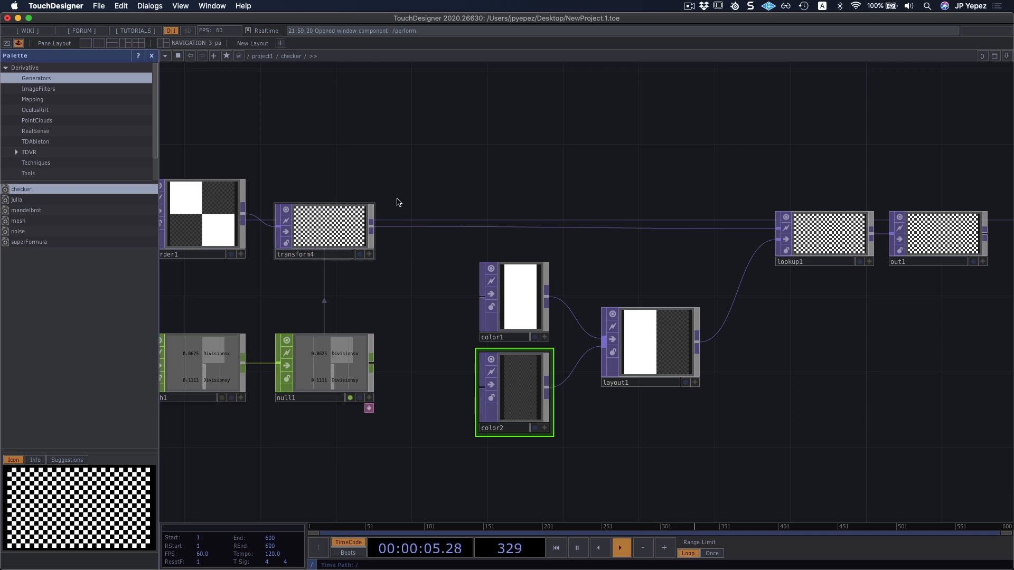
pyautogui.moveTo(670, 208); pyautogui.dragTo(546, 210)
pyautogui.scroll(3, 803, 286)
pyautogui.moveTo(746, 319); pyautogui.dragTo(694, 364)
pyautogui.scroll(2, 668, 282)
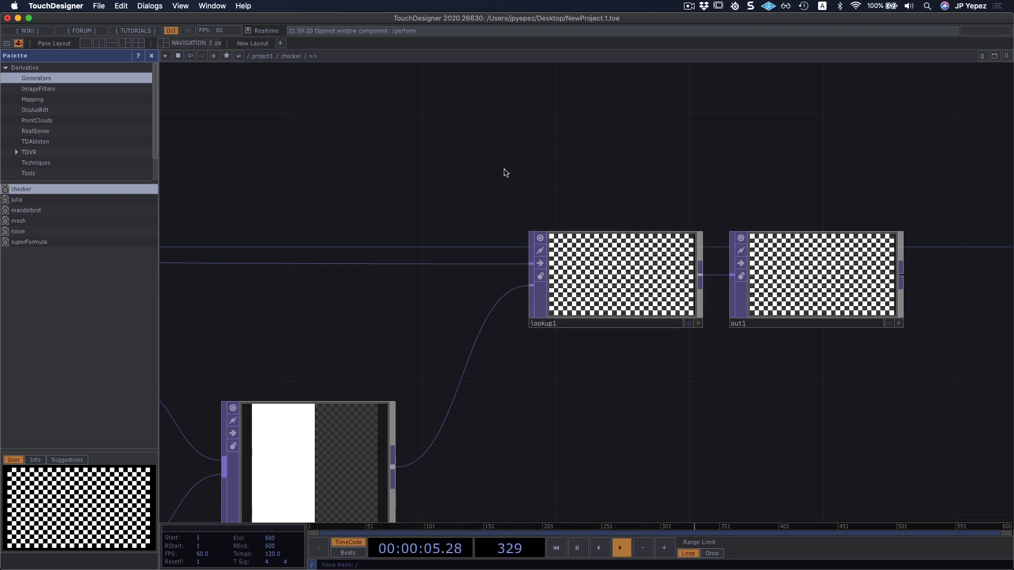
pyautogui.moveTo(502, 170); pyautogui.dragTo(582, 175)
# Return to the /project1 network and delete the checker component.
pyautogui.press('u')
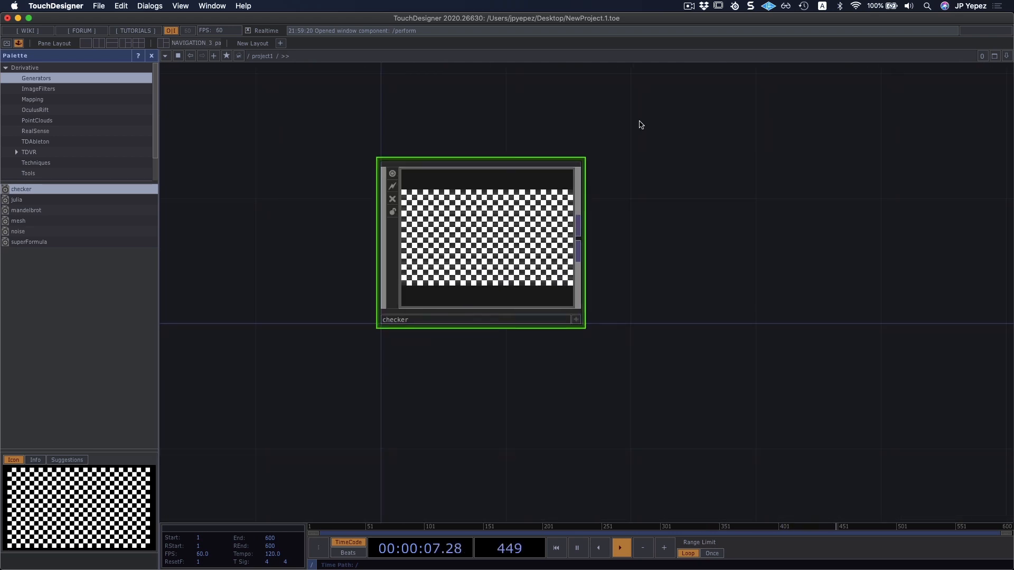
pyautogui.press('Delete')
pyautogui.moveTo(194, 131); pyautogui.dragTo(243, 138)
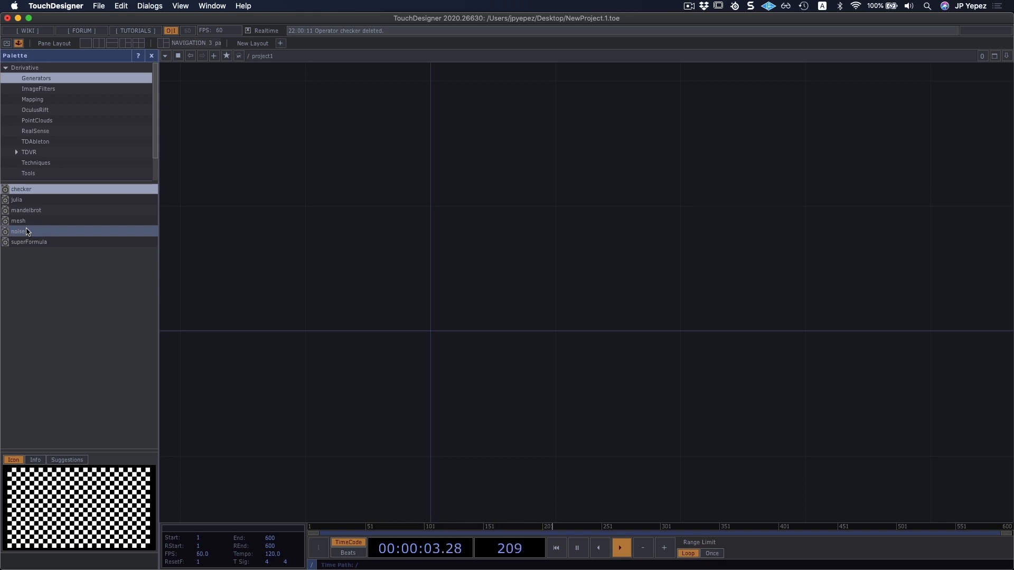
# Place the noise component from the Generators category into the network and inspect its pattern up close.
pyautogui.moveTo(20, 233); pyautogui.dragTo(459, 254)
pyautogui.moveTo(546, 201); pyautogui.dragTo(523, 280)
pyautogui.moveTo(774, 206); pyautogui.dragTo(722, 213)
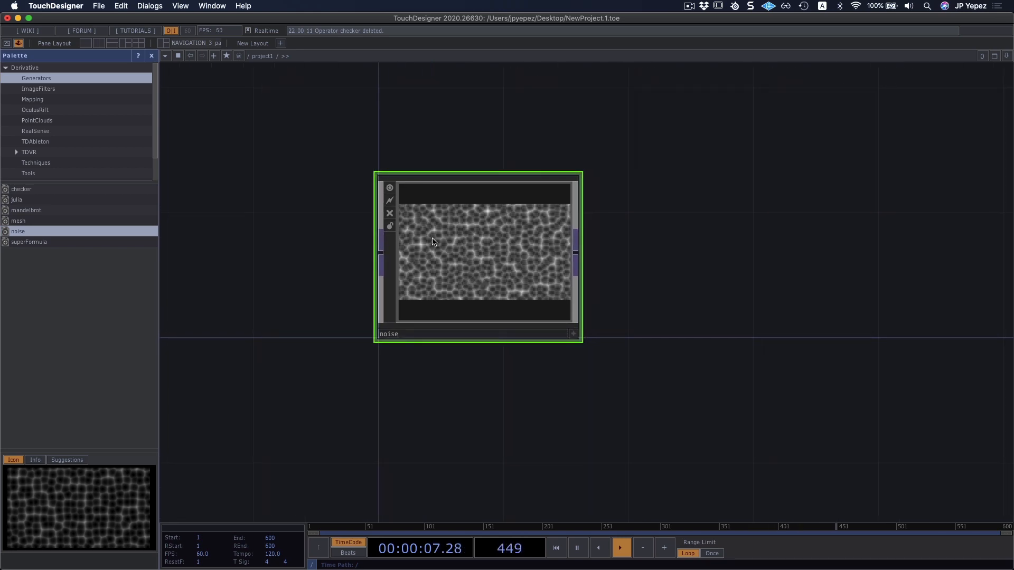
pyautogui.scroll(6, 432, 241)
pyautogui.scroll(-3, 887, 209)
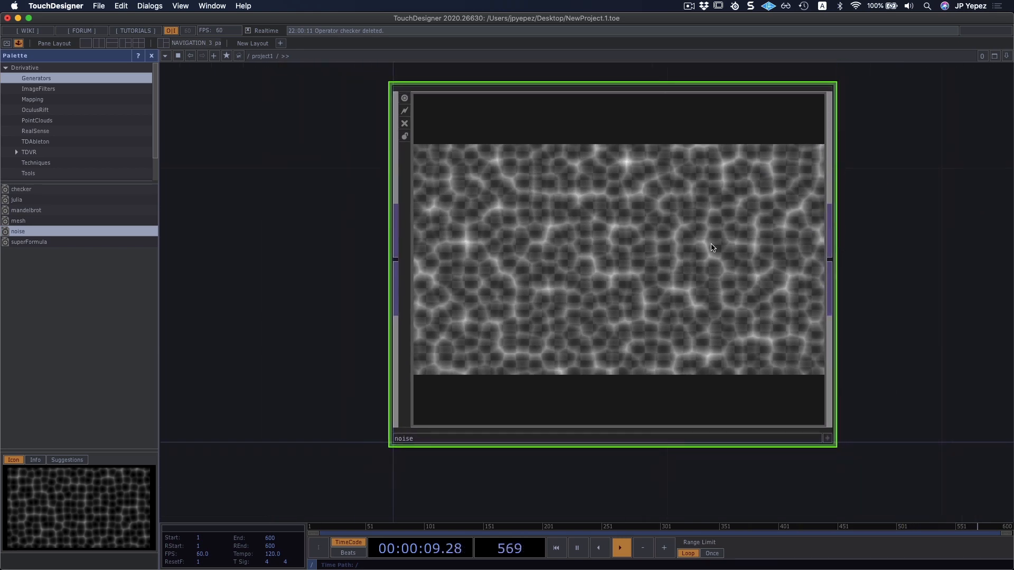
pyautogui.moveTo(903, 236); pyautogui.dragTo(805, 238)
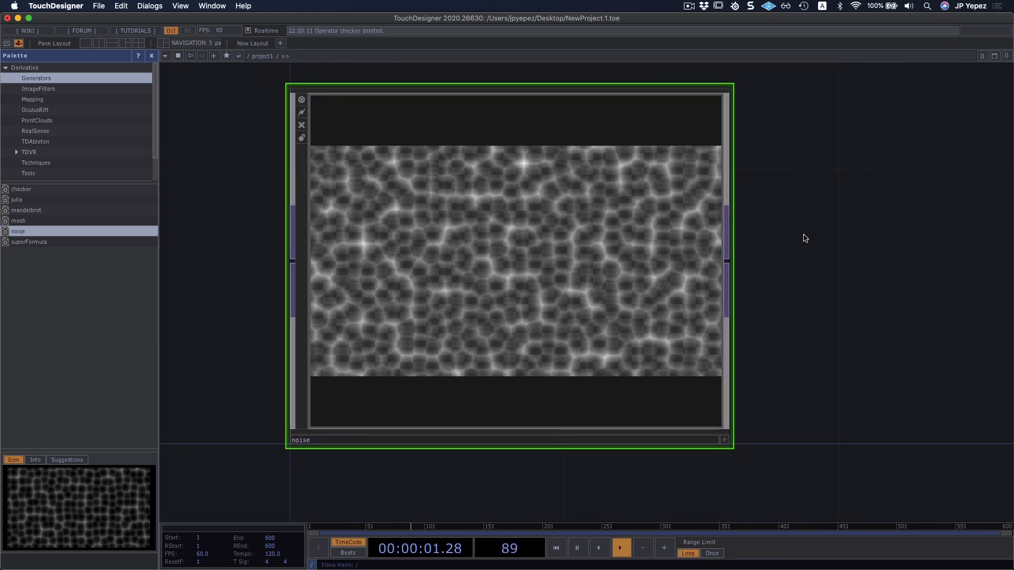
# Show the noise component's parameters, open its online help page, then close that page and return to TouchDesigner.
pyautogui.press('p')
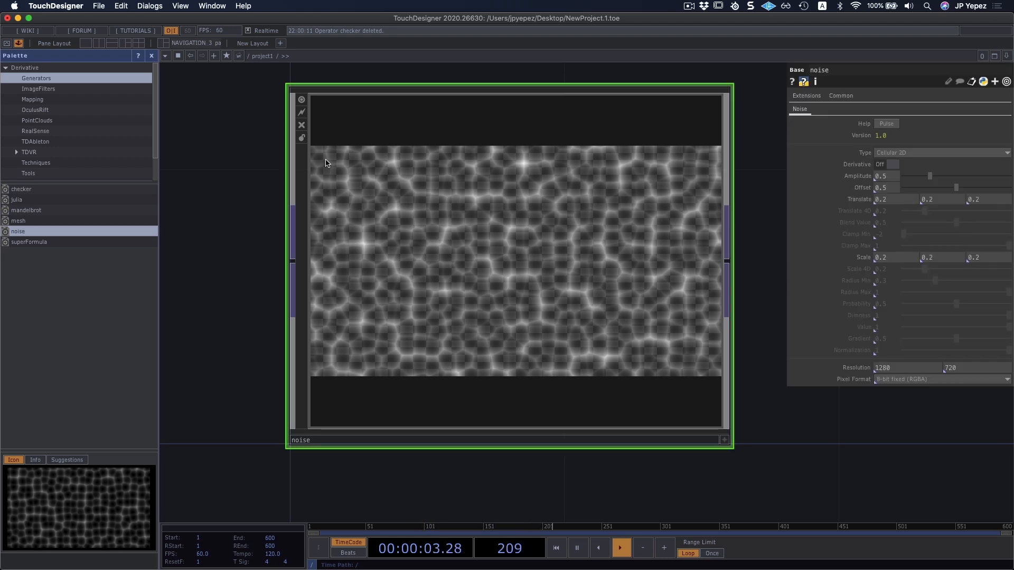
pyautogui.click(881, 127)
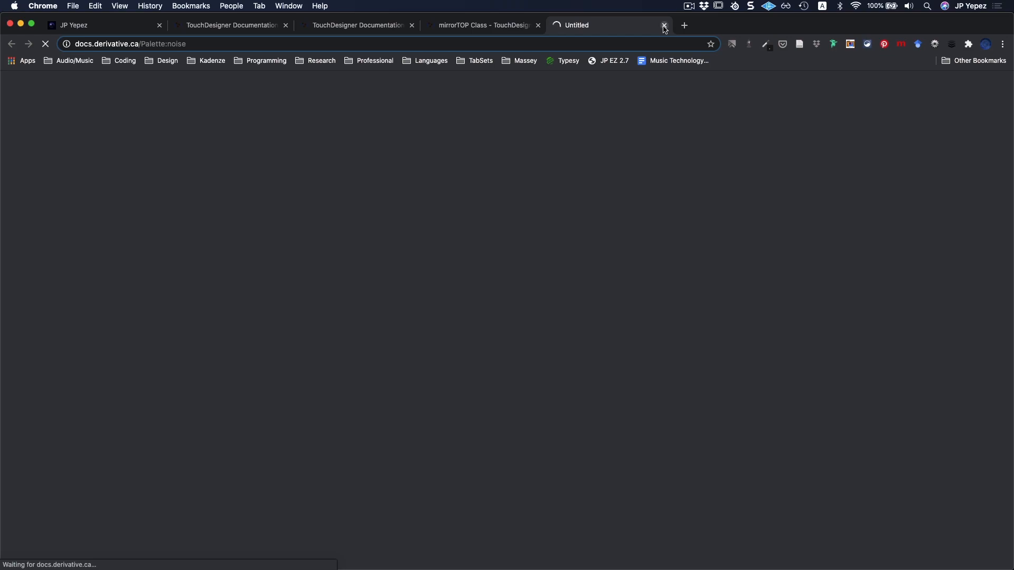
pyautogui.click(665, 25)
pyautogui.press('super+Tab')
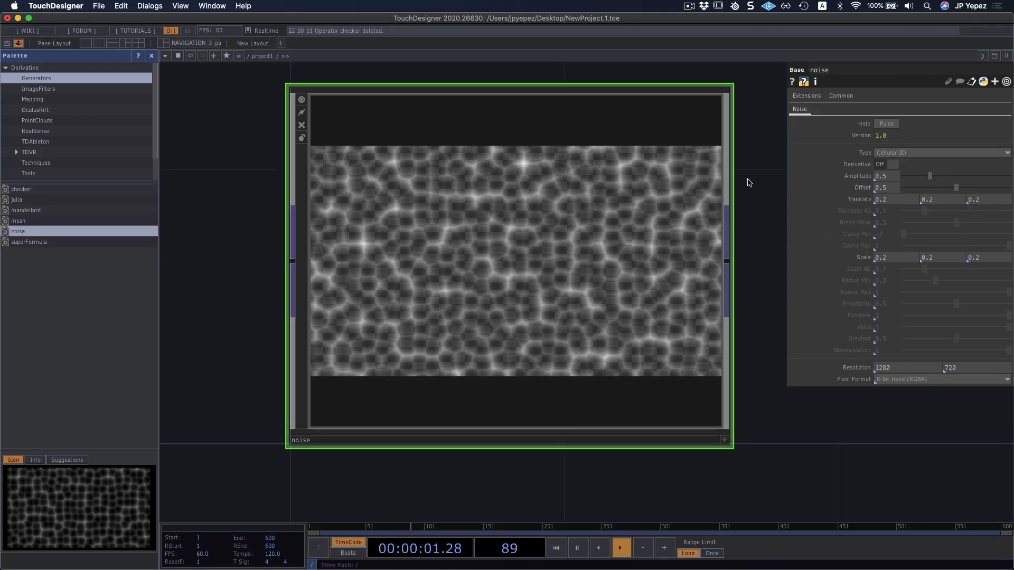
# Try the noise types Value 4D, Value Perlin, Cubist 2D, Polkadots 2D, Simplex Perlin 2D and Simplex Perlin 3D.
pyautogui.click(883, 154)
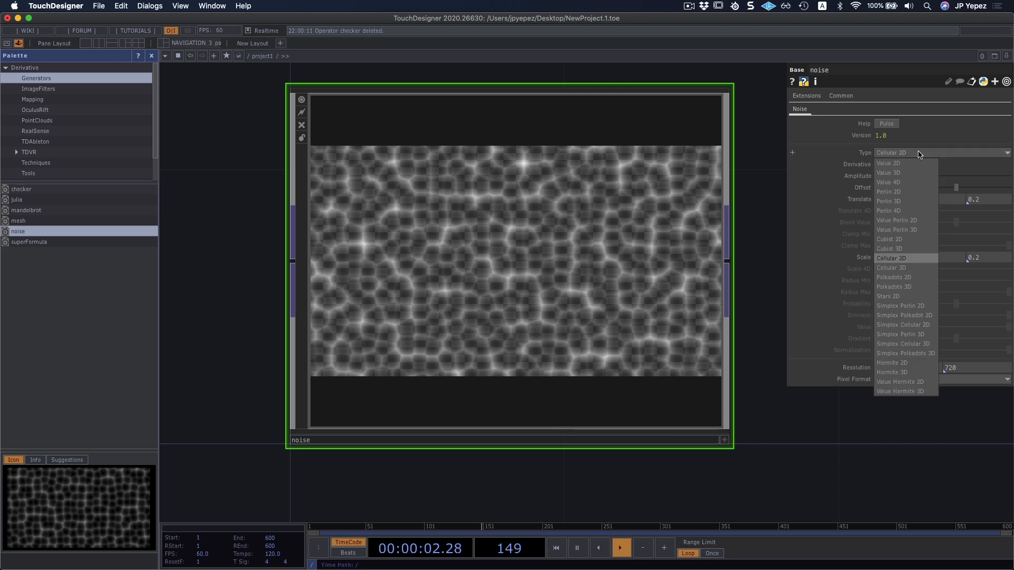
pyautogui.click(900, 184)
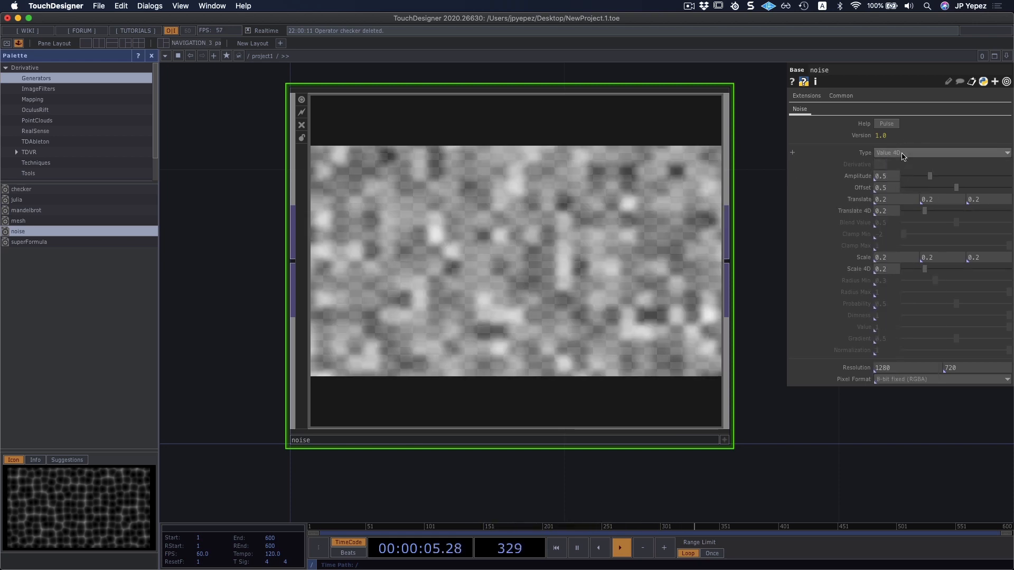
pyautogui.click(903, 154)
pyautogui.click(905, 217)
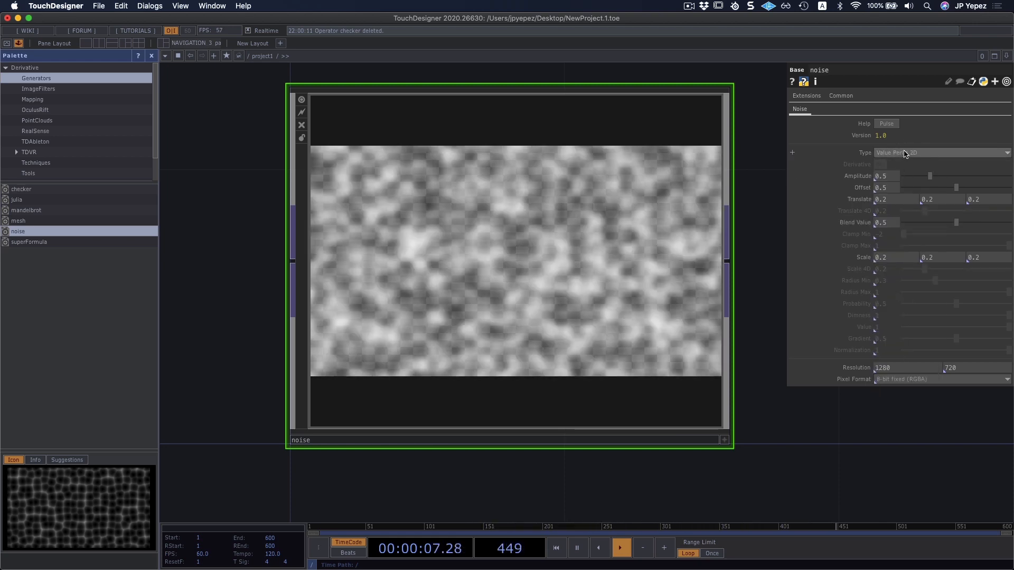
pyautogui.click(905, 154)
pyautogui.click(900, 243)
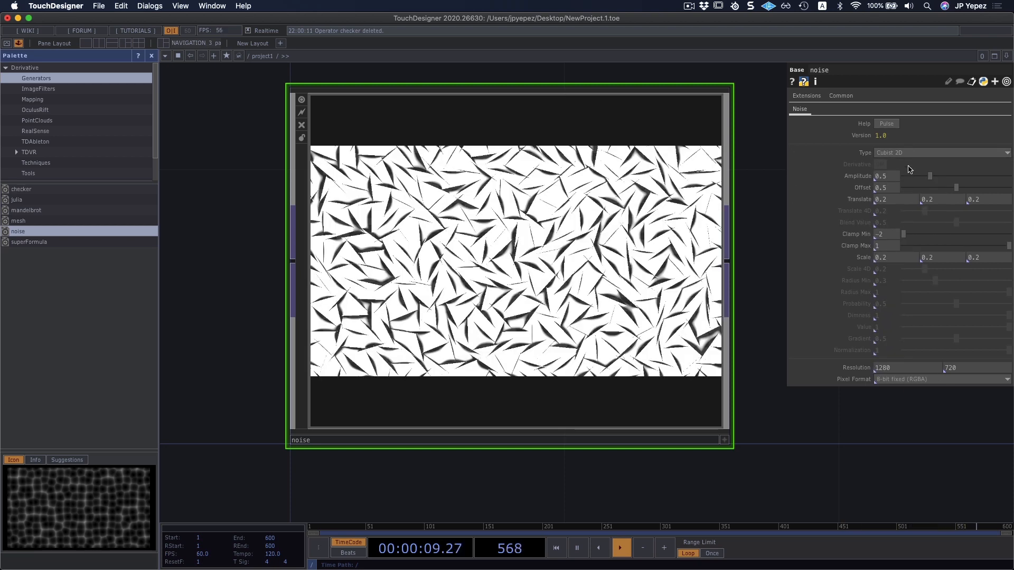
pyautogui.click(905, 153)
pyautogui.click(902, 281)
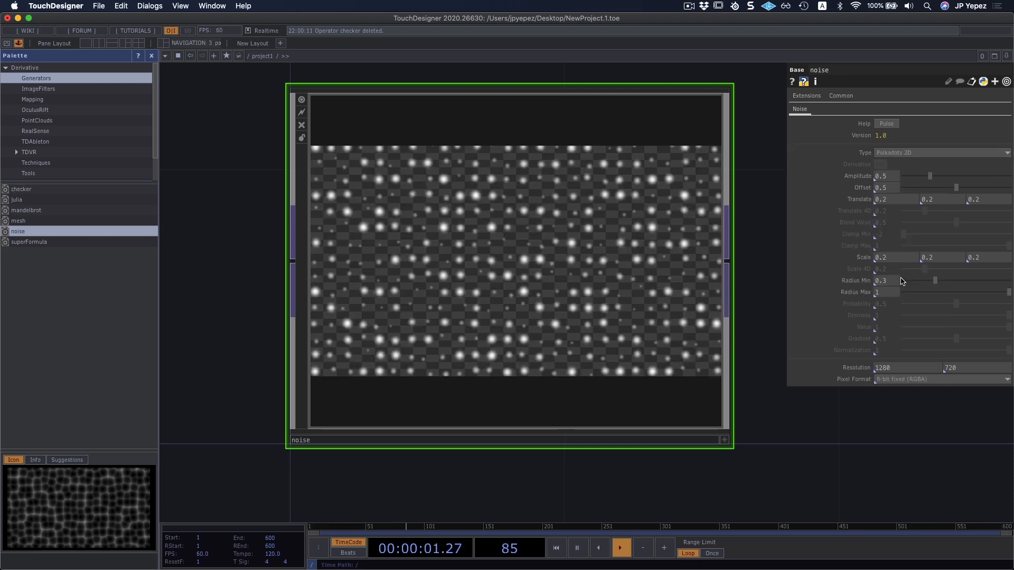
pyautogui.click(905, 153)
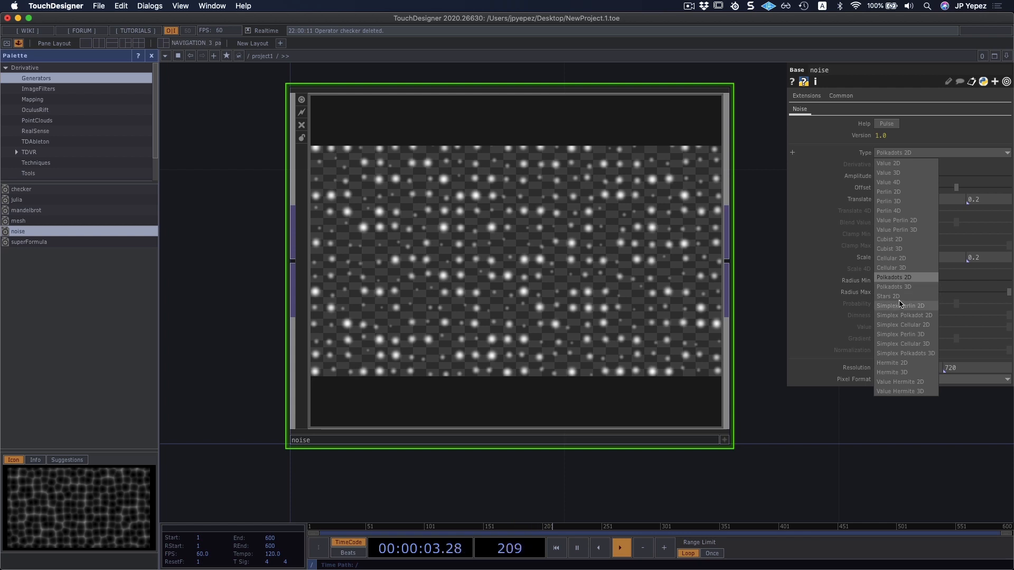
pyautogui.click(900, 307)
pyautogui.click(905, 154)
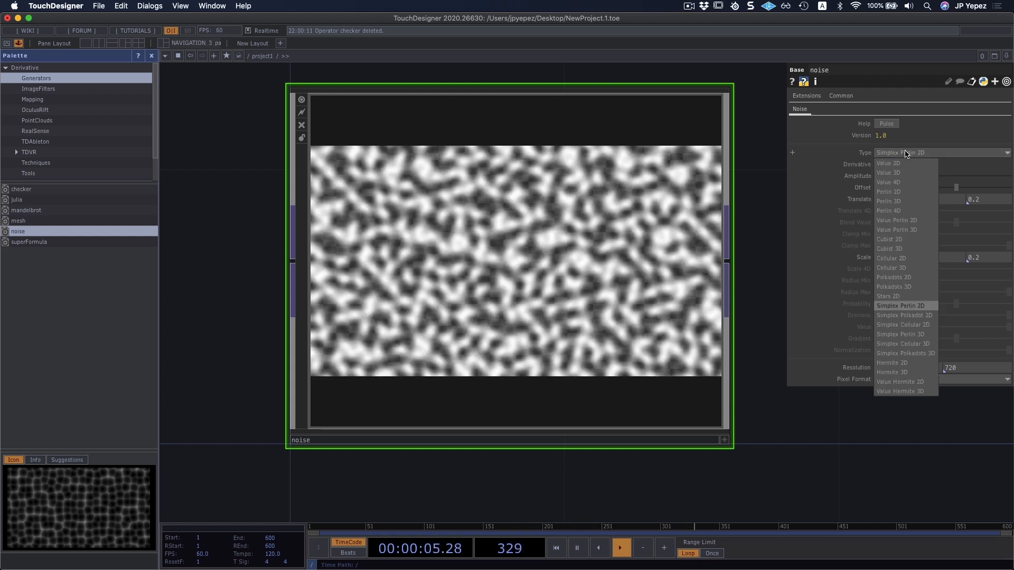
pyautogui.click(906, 335)
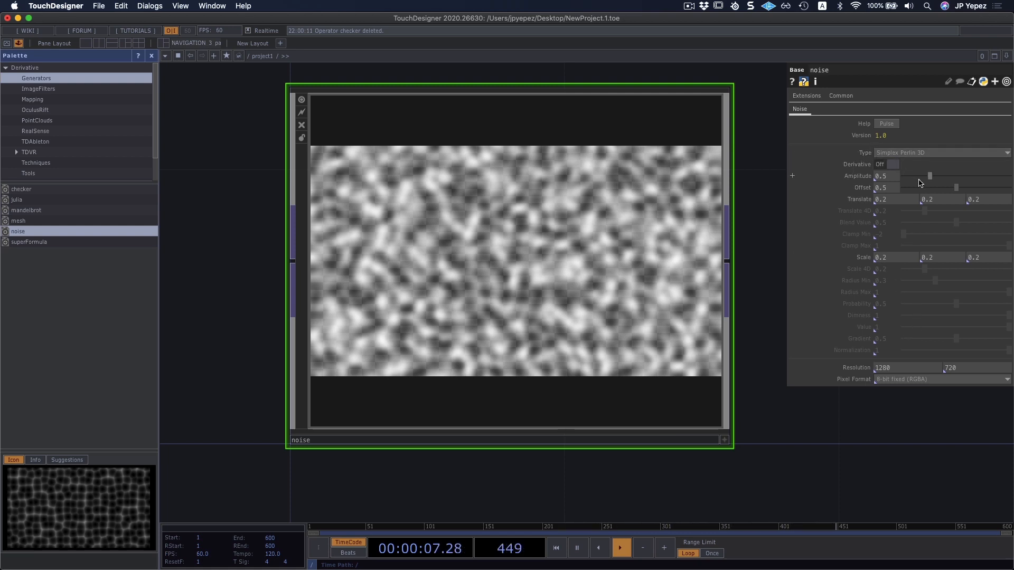
# Switch the noise type to Cubist 3D and raise its amplitude to 1.68 and its offset to 0.605.
pyautogui.moveTo(931, 178)
pyautogui.mouseDown()
pyautogui.moveTo(975, 183)
pyautogui.moveTo(947, 176)
pyautogui.mouseUp()
pyautogui.click(903, 153)
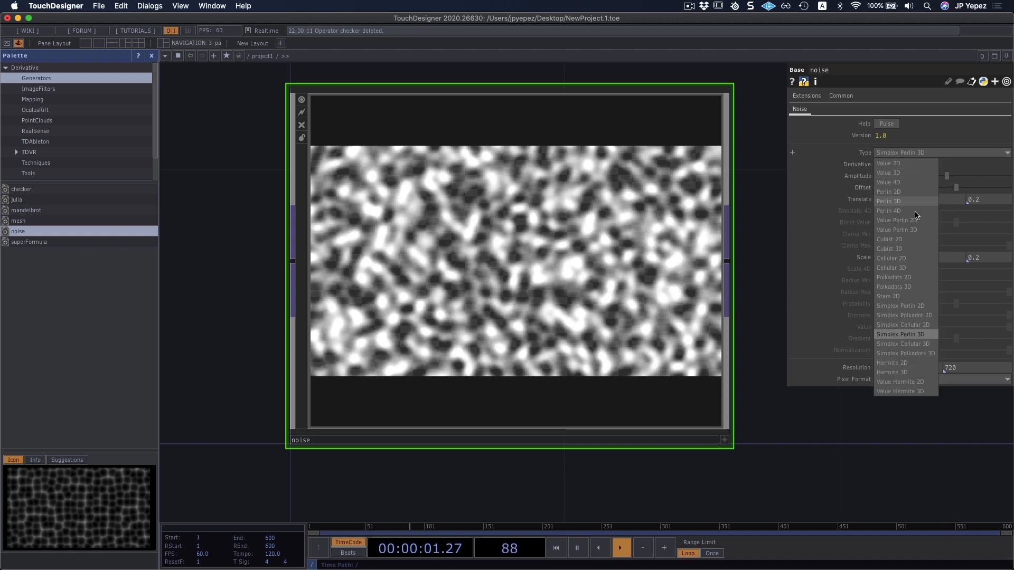
pyautogui.click(908, 250)
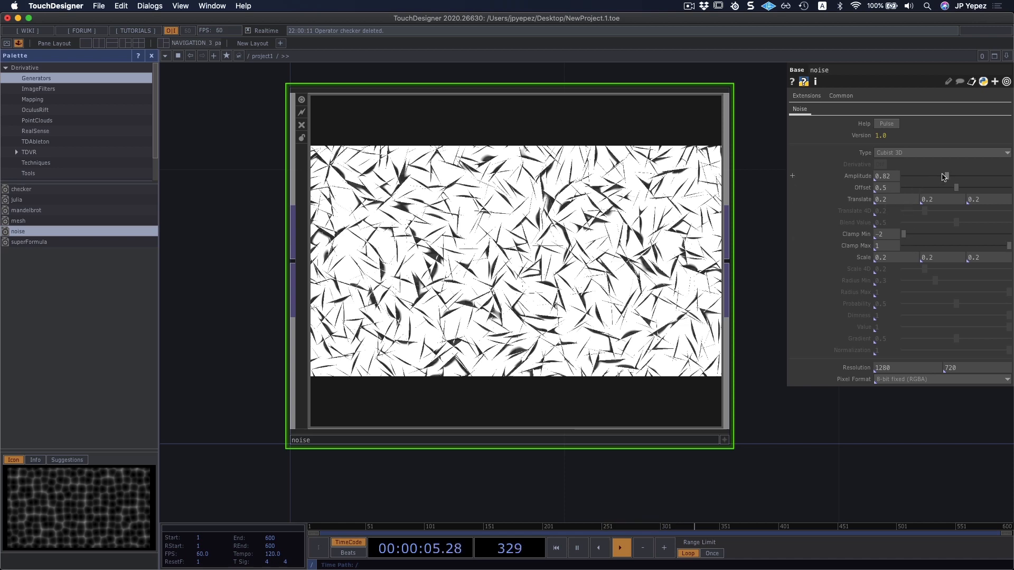
pyautogui.moveTo(947, 177); pyautogui.dragTo(968, 189)
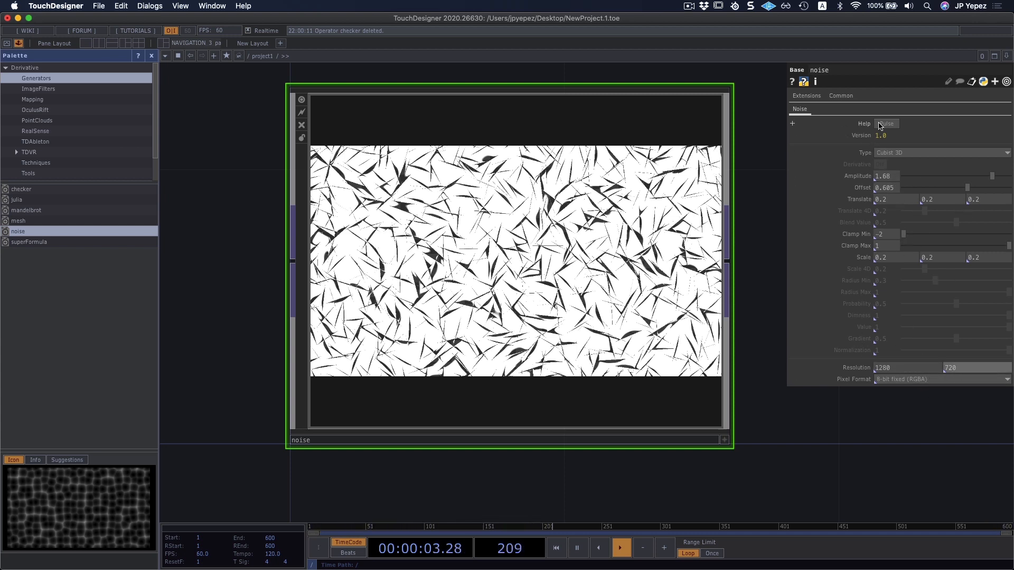
pyautogui.click(885, 153)
pyautogui.click(728, 483)
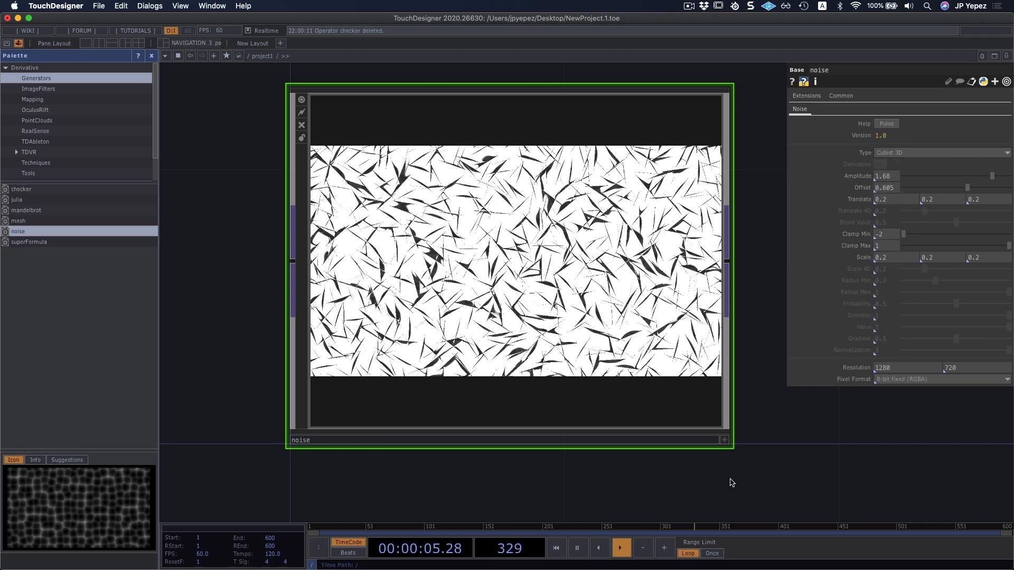
# Delete the noise component from the /project1 network.
pyautogui.scroll(-1, 732, 465)
pyautogui.moveTo(802, 458); pyautogui.dragTo(795, 456)
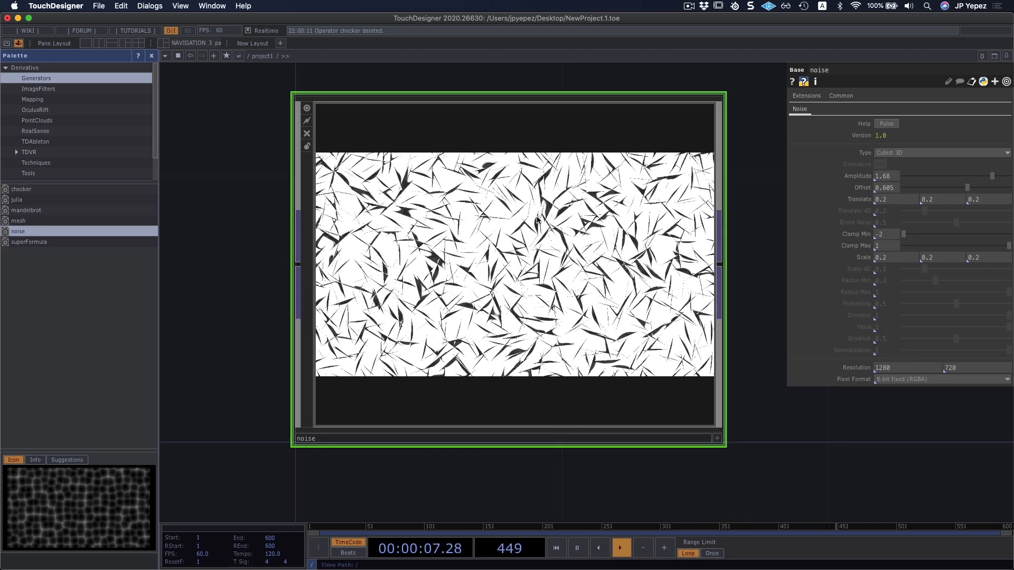
pyautogui.press('Delete')
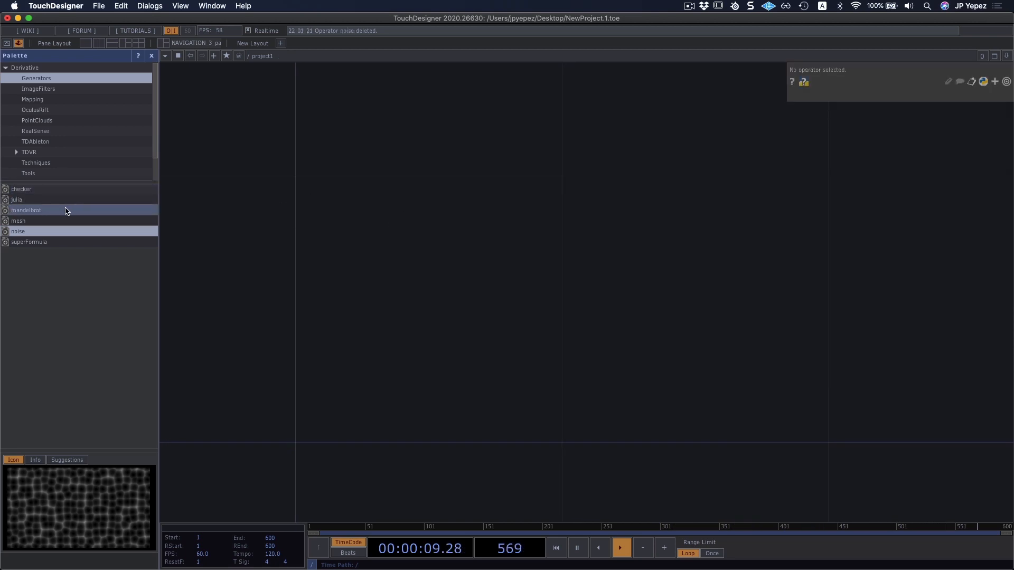
# Add the mandelbrot generator to the network and delete it once the Palette's ImageFilters category is listed.
pyautogui.moveTo(66, 211); pyautogui.dragTo(607, 320)
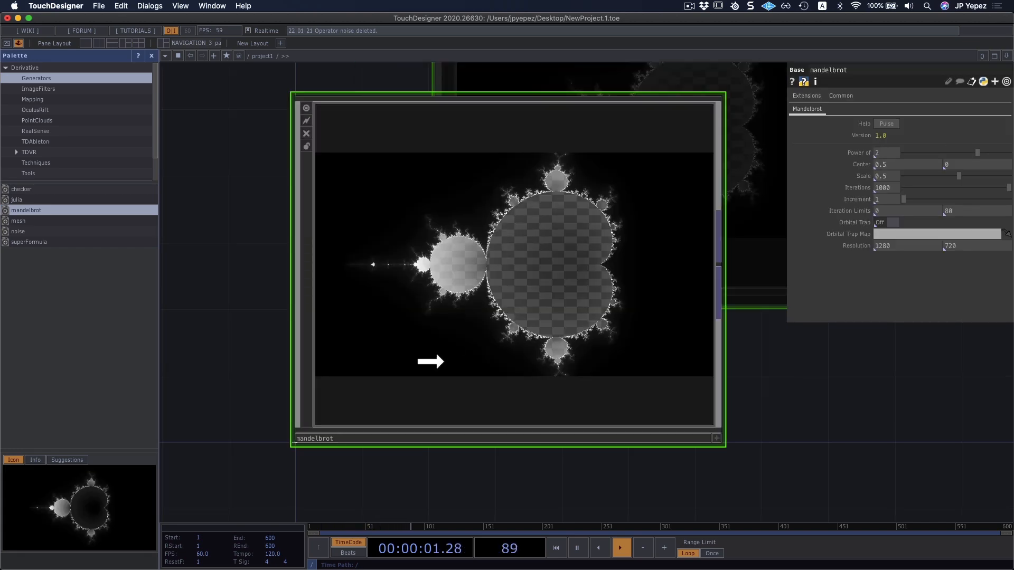
pyautogui.click(52, 90)
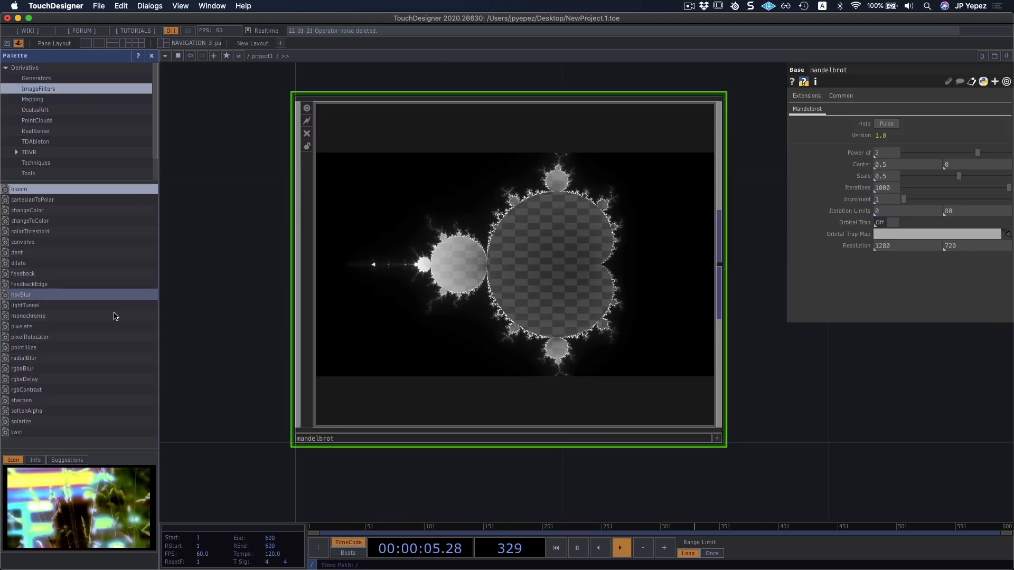
pyautogui.press('Delete')
# Add the hsvBlur image filter to the network, look through the Palette categories and delete the filter again.
pyautogui.moveTo(23, 295); pyautogui.dragTo(478, 373)
pyautogui.scroll(-3, 58, 234)
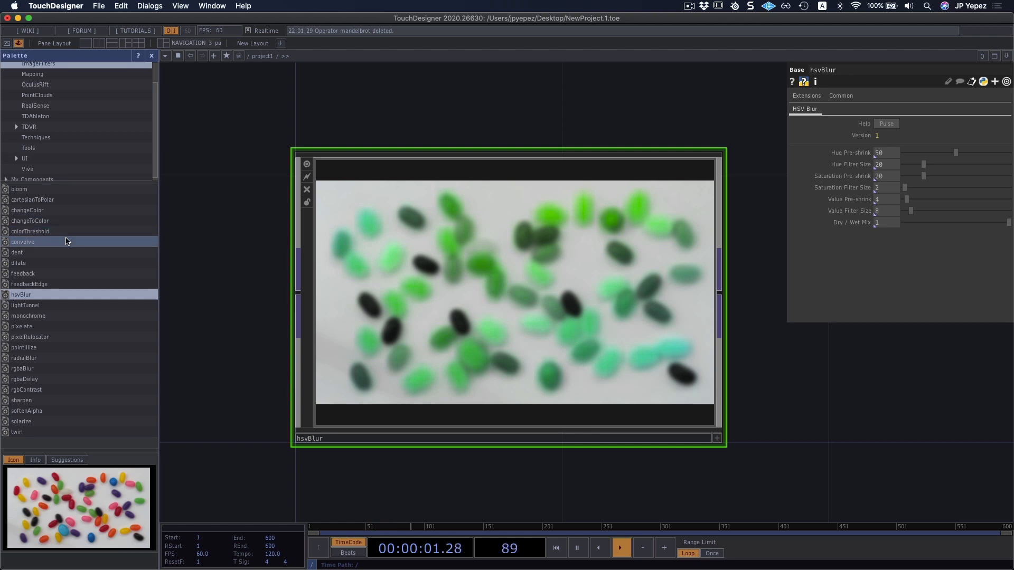
pyautogui.scroll(1, 89, 246)
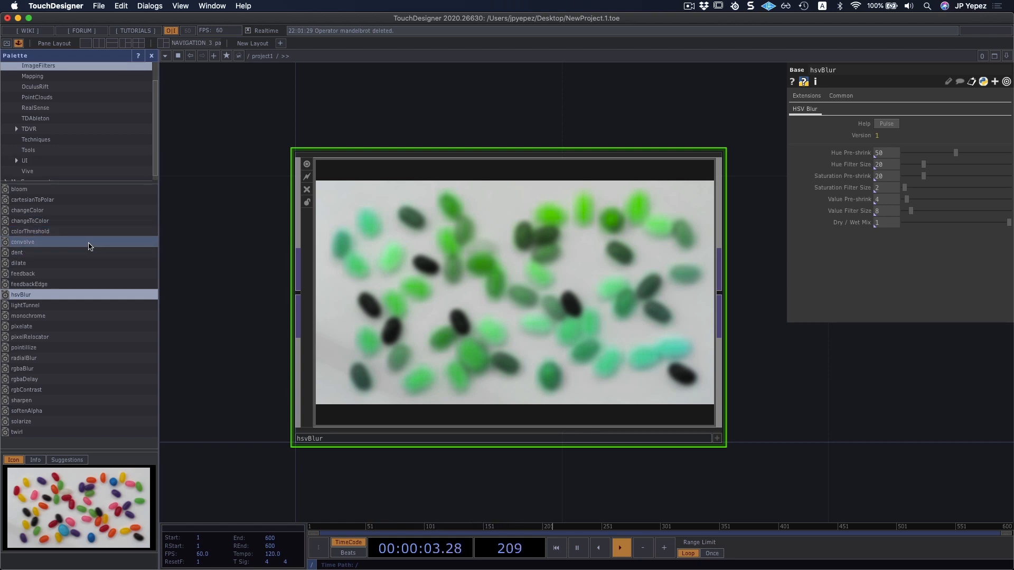
pyautogui.press('Delete')
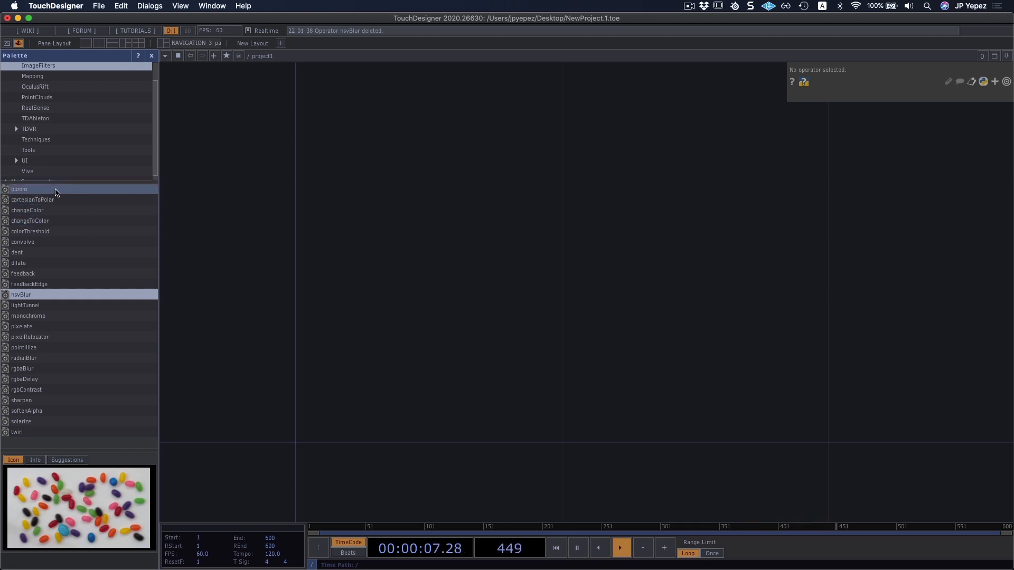
# Add the bloom image filter to the network to preview its glow effect, and delete it again.
pyautogui.moveTo(57, 191); pyautogui.dragTo(389, 392)
pyautogui.moveTo(537, 290); pyautogui.dragTo(529, 299)
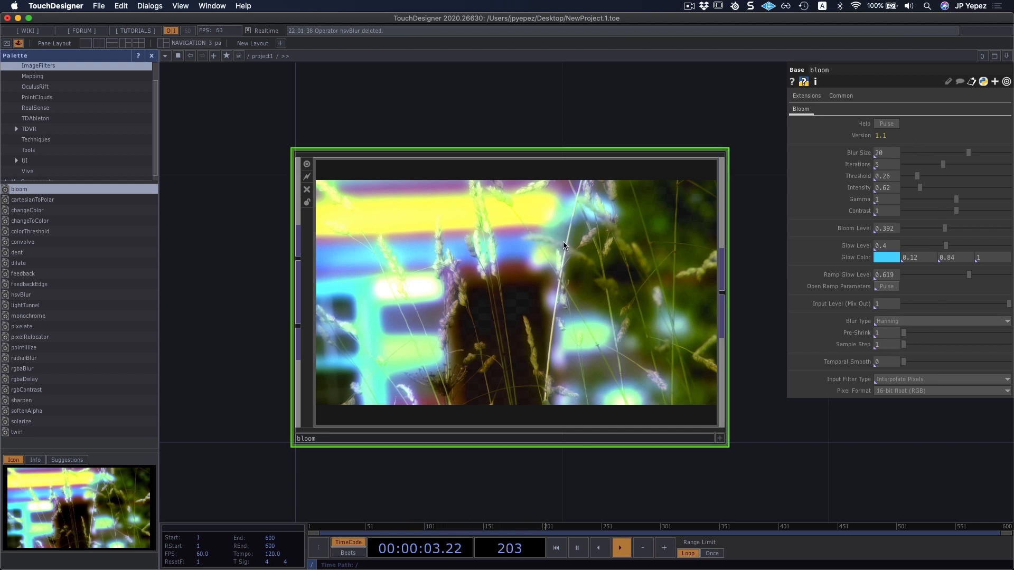
pyautogui.press('Delete')
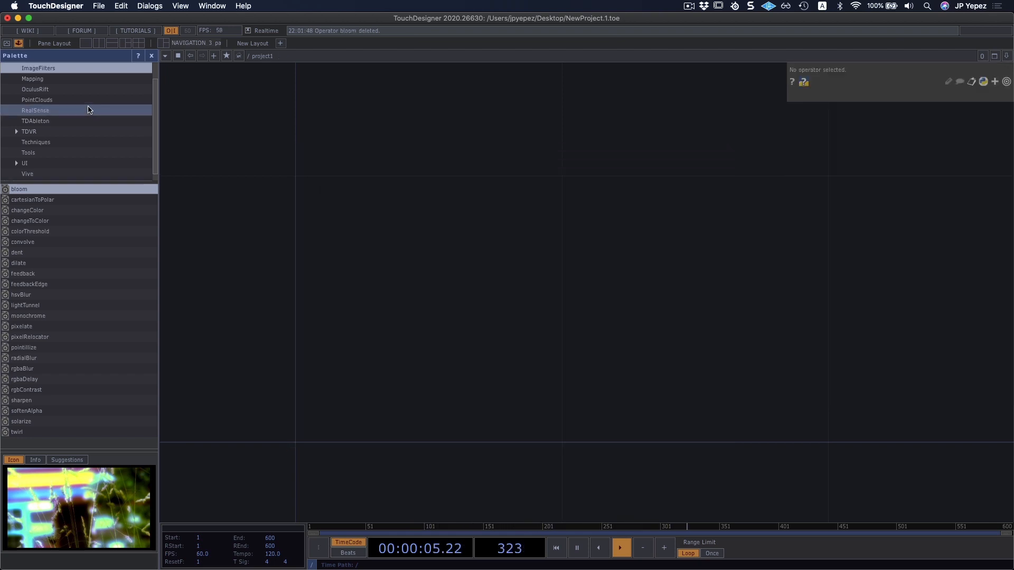
pyautogui.scroll(2, 79, 105)
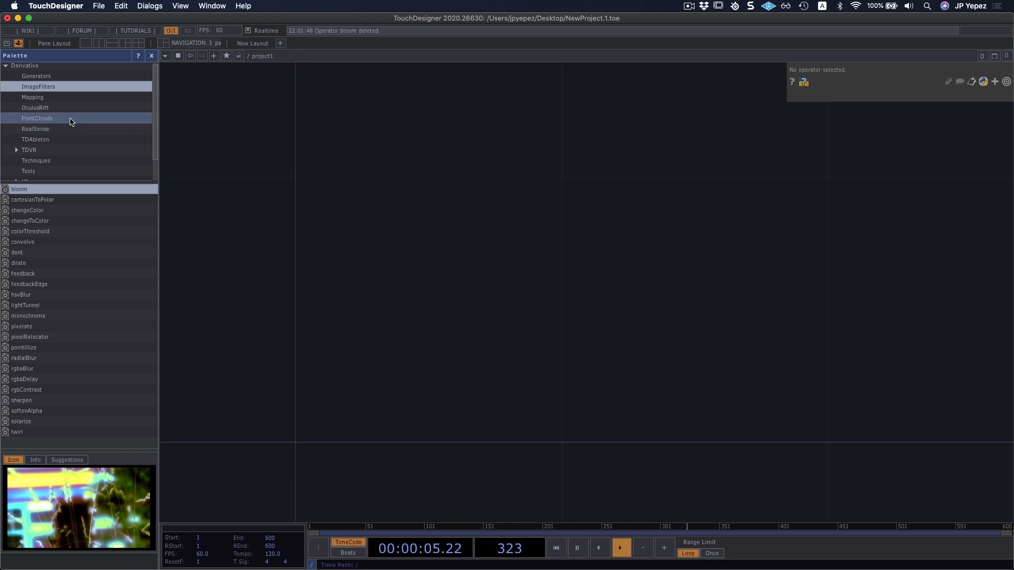
# Add the tdAbletonPackage component from the Palette's TDAbleton category to the network and dismiss its Ableton Live connection message.
pyautogui.click(53, 118)
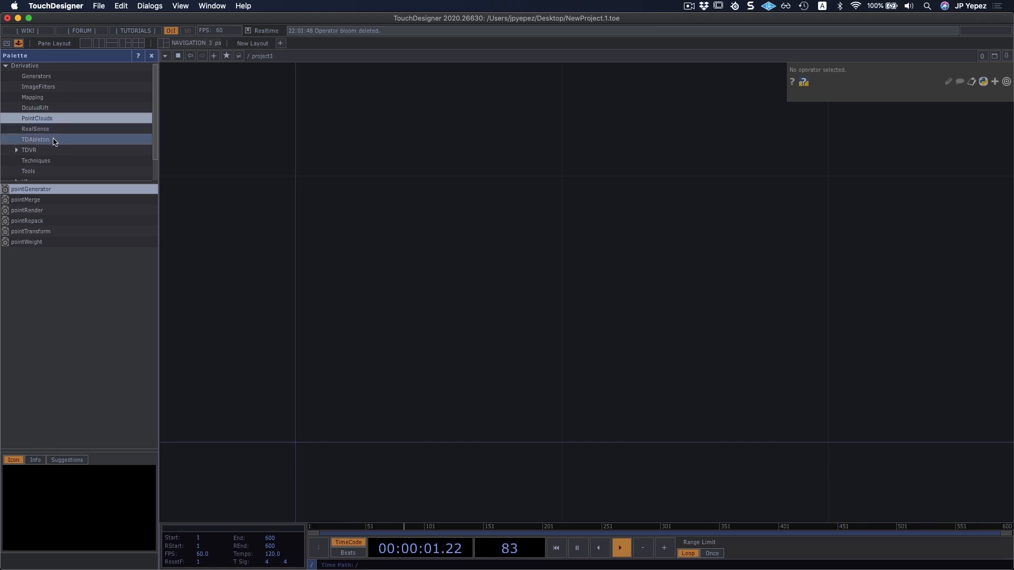
pyautogui.click(55, 139)
pyautogui.moveTo(30, 191); pyautogui.dragTo(448, 316)
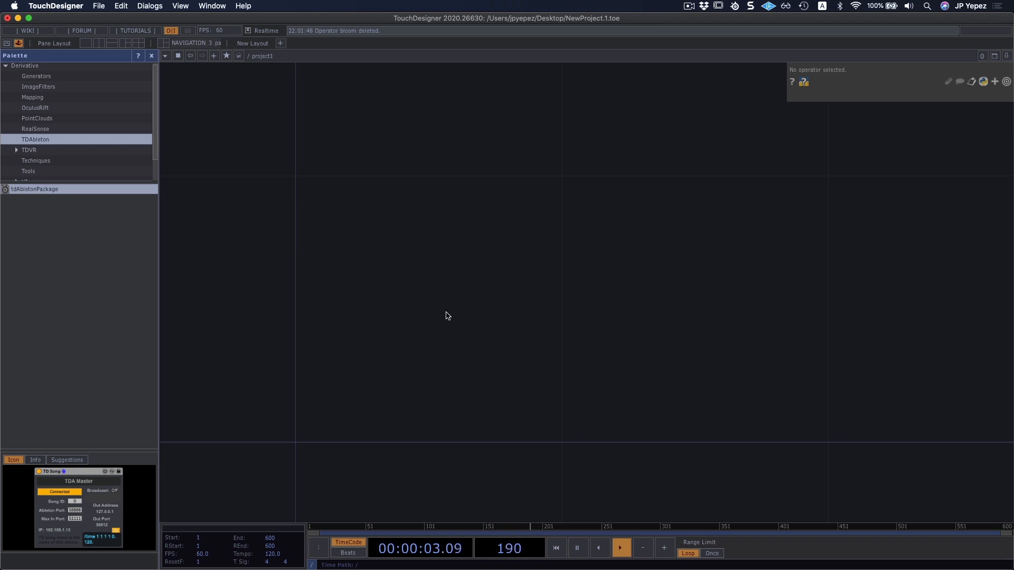
pyautogui.moveTo(423, 262); pyautogui.dragTo(431, 235)
pyautogui.moveTo(495, 183); pyautogui.dragTo(460, 341)
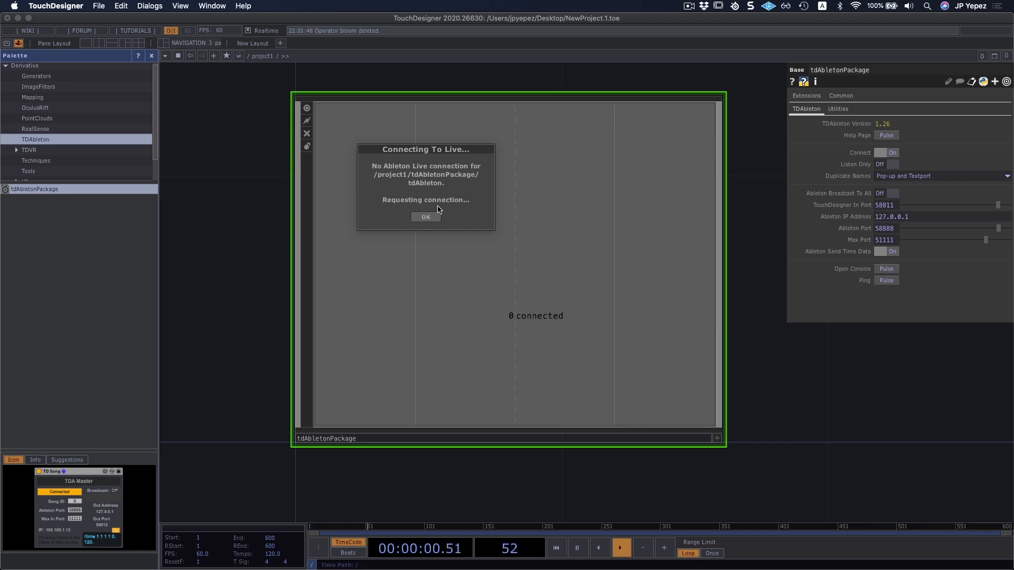
pyautogui.click(427, 218)
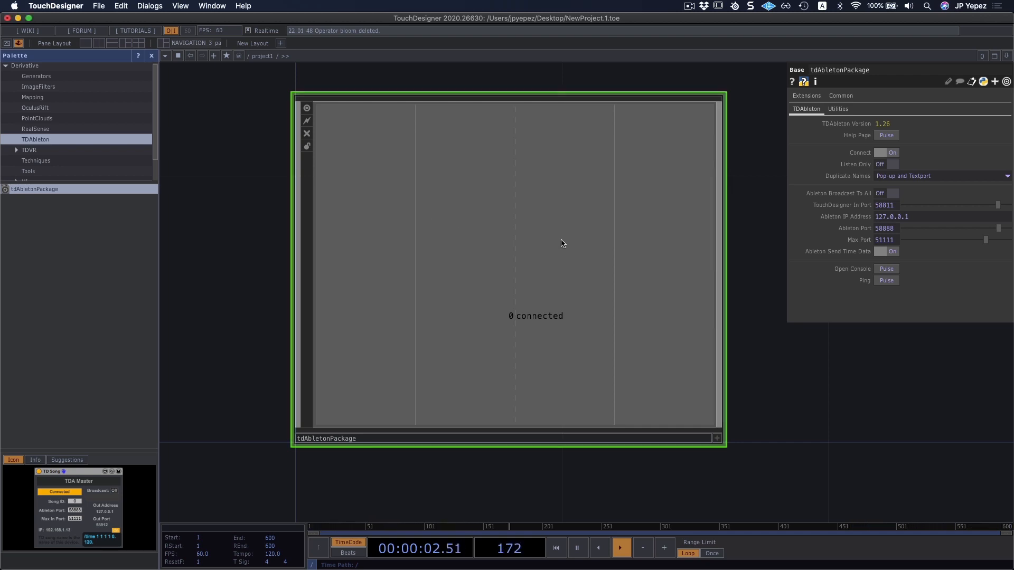
# Examine the operators inside the tdAbletonPackage component, return to /project1 and delete the component.
pyautogui.press('i')
pyautogui.moveTo(547, 238); pyautogui.dragTo(599, 323)
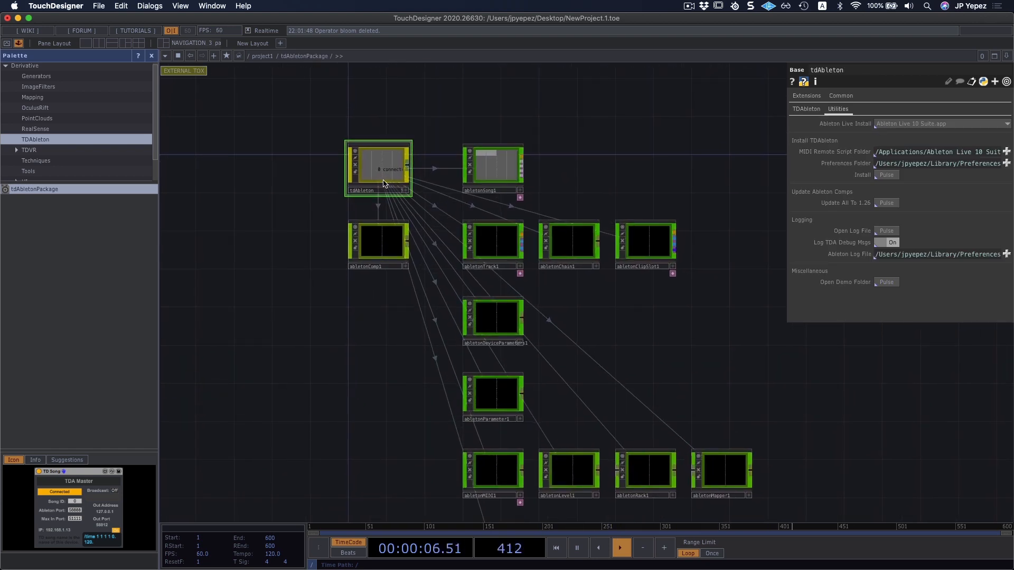
pyautogui.moveTo(642, 177); pyautogui.dragTo(620, 122)
pyautogui.scroll(-3, 621, 290)
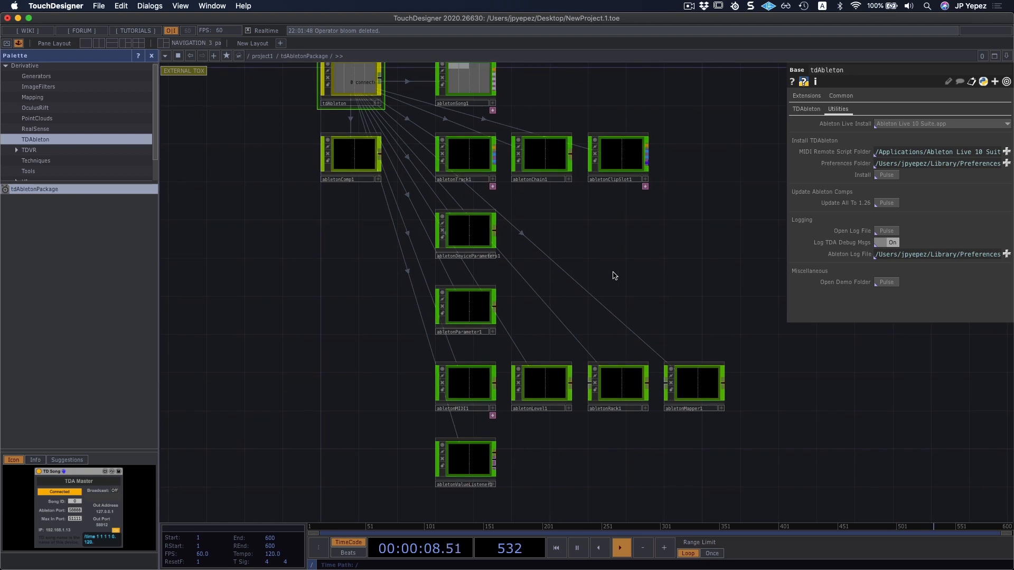
pyautogui.press('u')
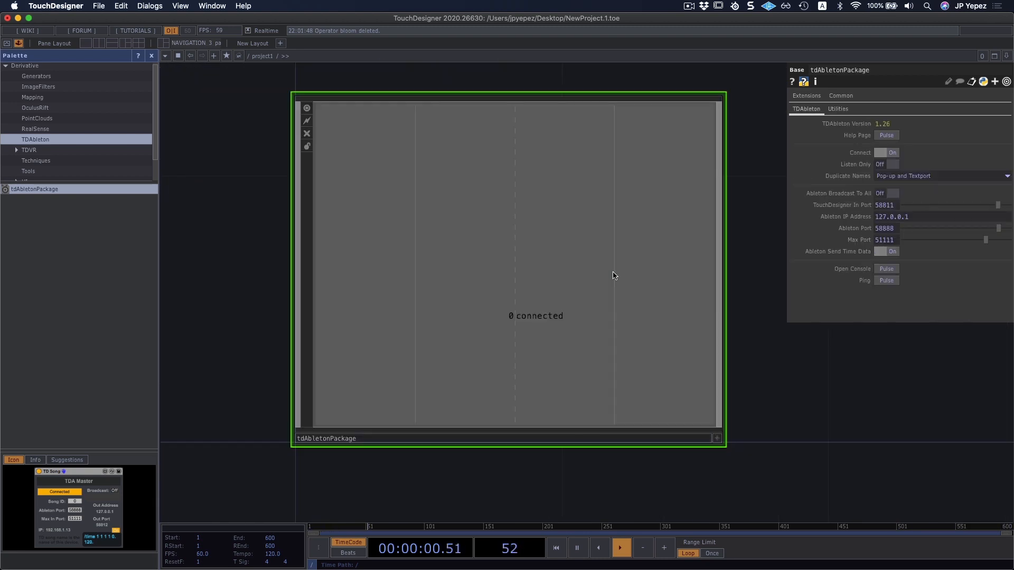
pyautogui.press('Delete')
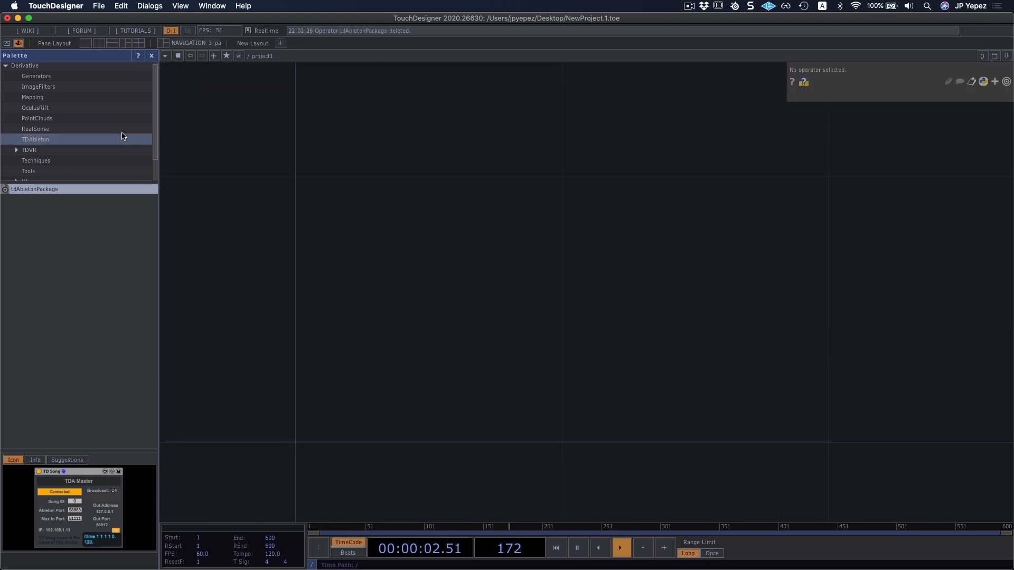
# List the components in the Palette's Techniques and UI categories and expand the Basic Widgets group.
pyautogui.scroll(-1, 75, 141)
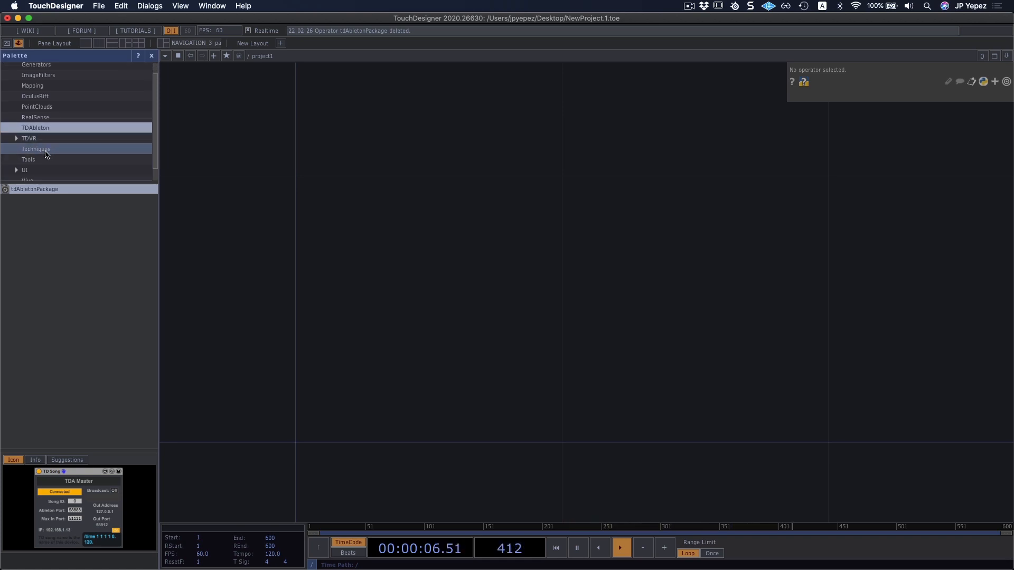
pyautogui.click(47, 154)
pyautogui.scroll(-1, 82, 152)
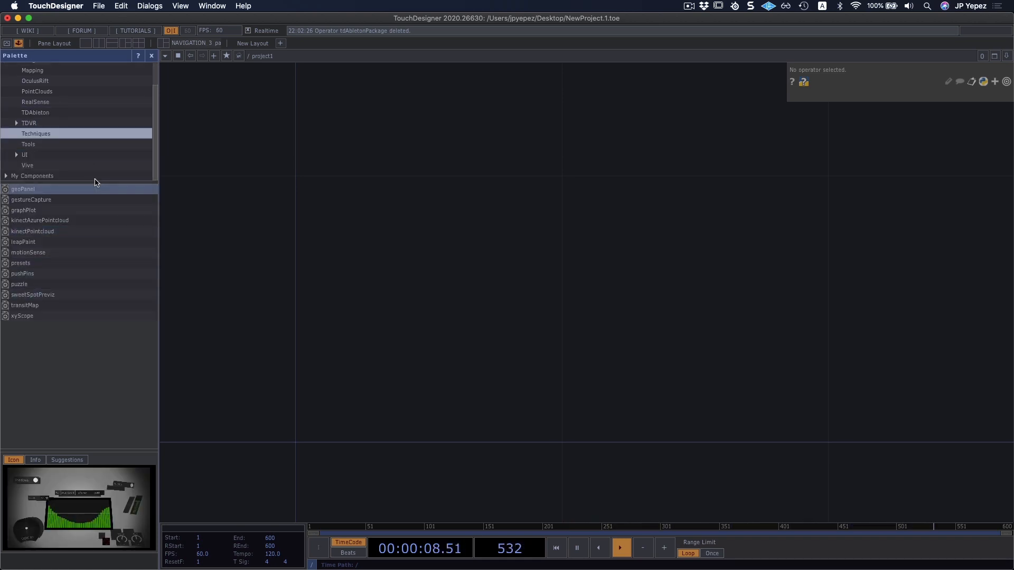
pyautogui.click(18, 157)
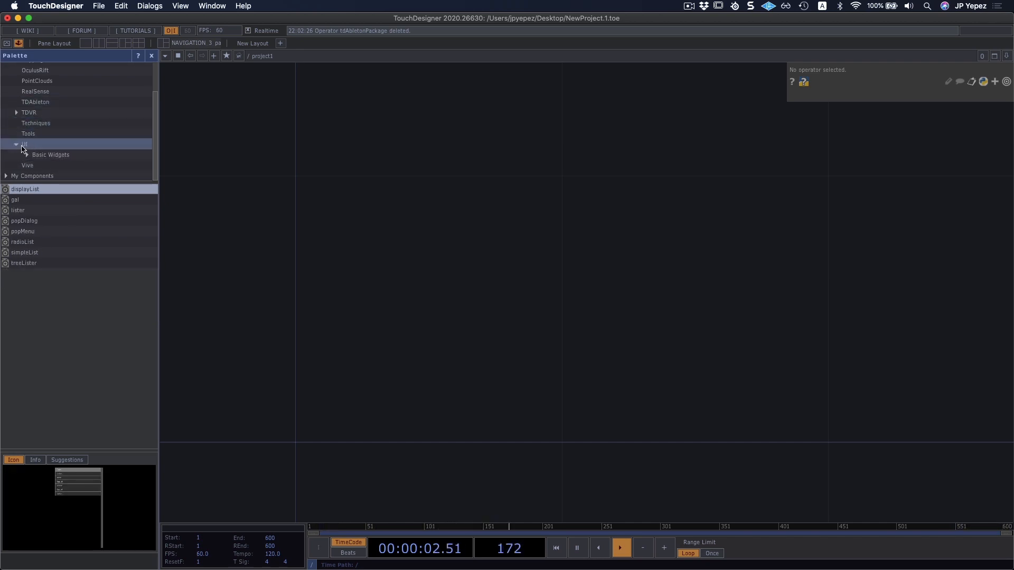
pyautogui.scroll(1, 25, 148)
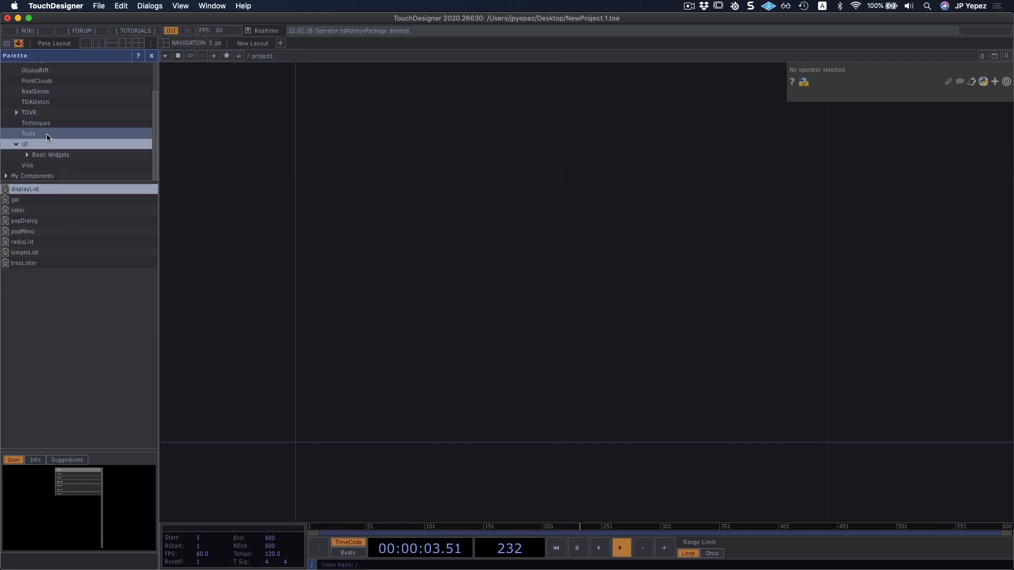
pyautogui.click(31, 159)
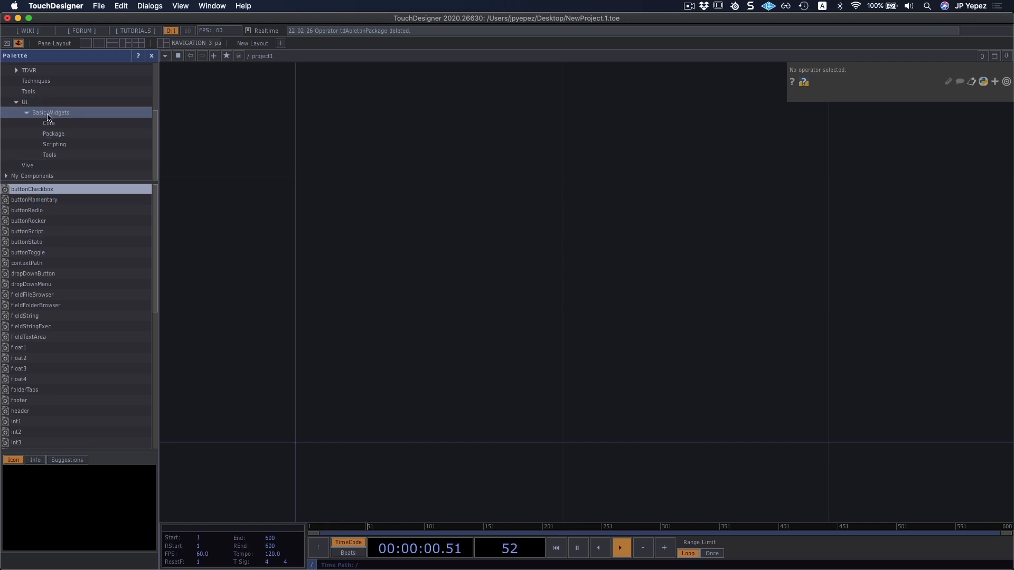
# Add the buttonToggle and buttonRocker widgets one above the other to preview them, and delete both again.
pyautogui.click(51, 253)
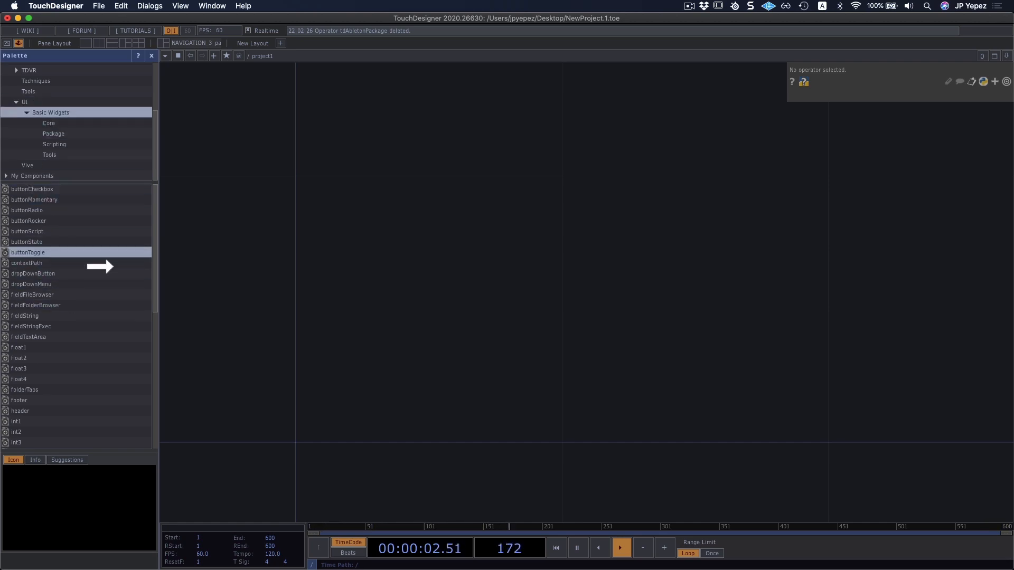
pyautogui.moveTo(430, 268); pyautogui.dragTo(428, 264)
pyautogui.moveTo(486, 206); pyautogui.dragTo(395, 288)
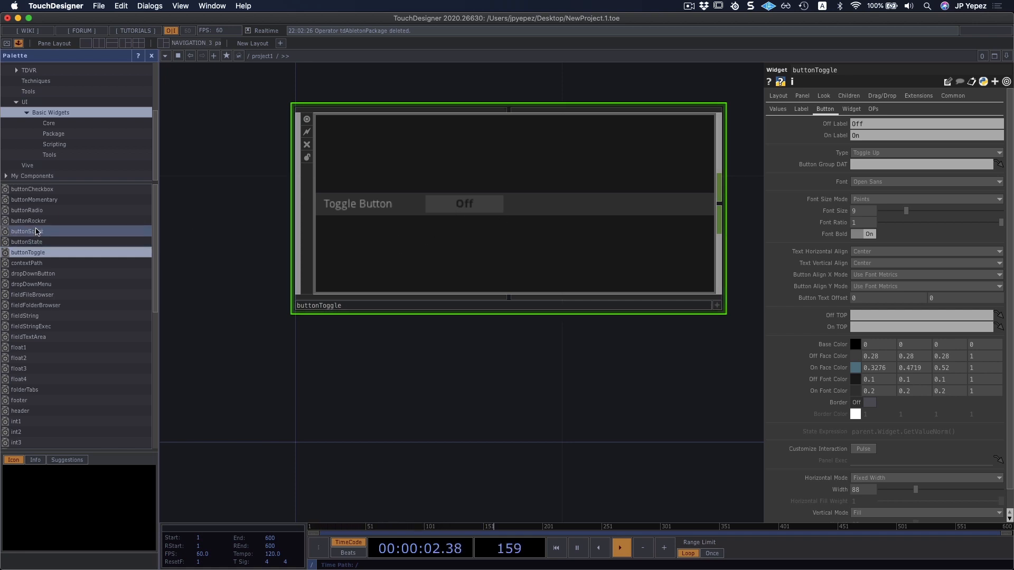
pyautogui.click(29, 220)
pyautogui.moveTo(70, 244); pyautogui.dragTo(506, 416)
pyautogui.moveTo(626, 418); pyautogui.dragTo(426, 475)
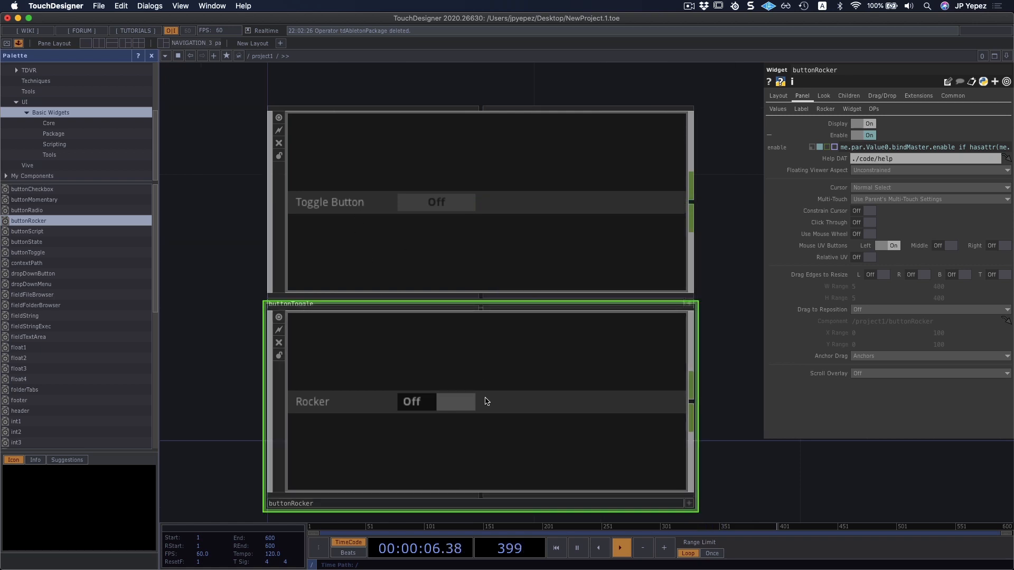
pyautogui.press('Delete')
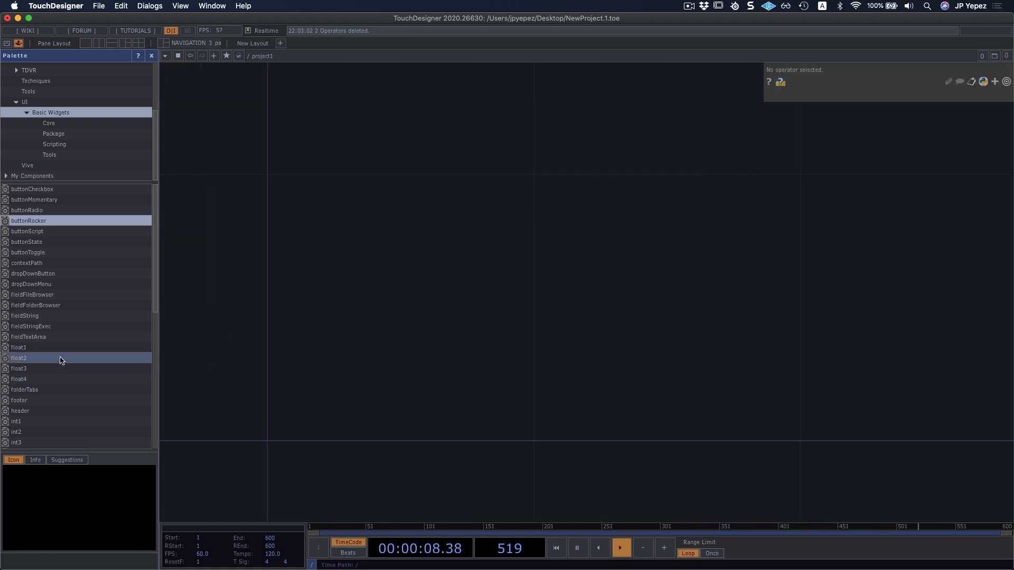
# Add the float1 widget to the network, make it interactive and set its value to 200.432.
pyautogui.moveTo(58, 347); pyautogui.dragTo(369, 278)
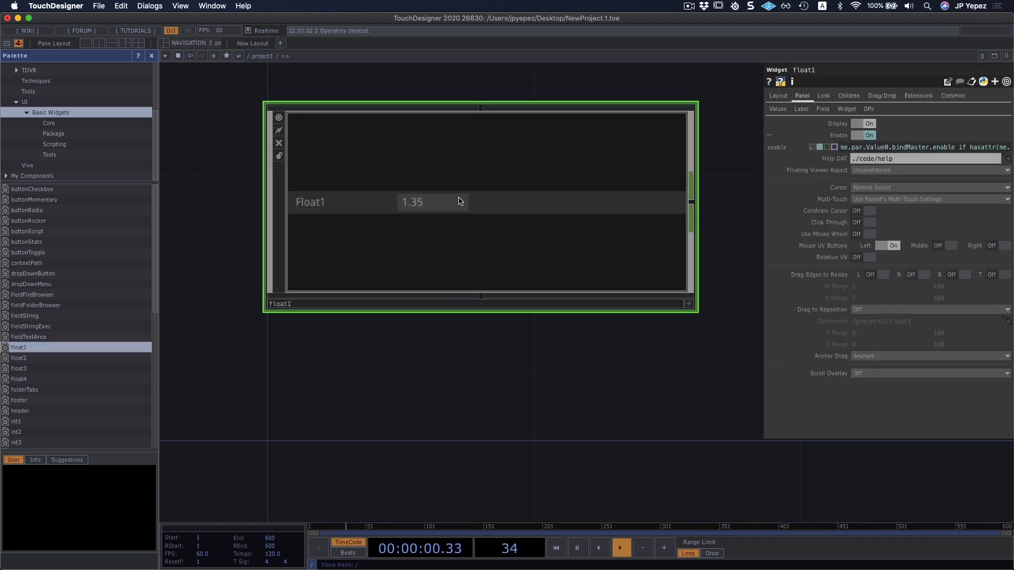
pyautogui.press('a')
pyautogui.click(422, 200)
pyautogui.press('super+a')
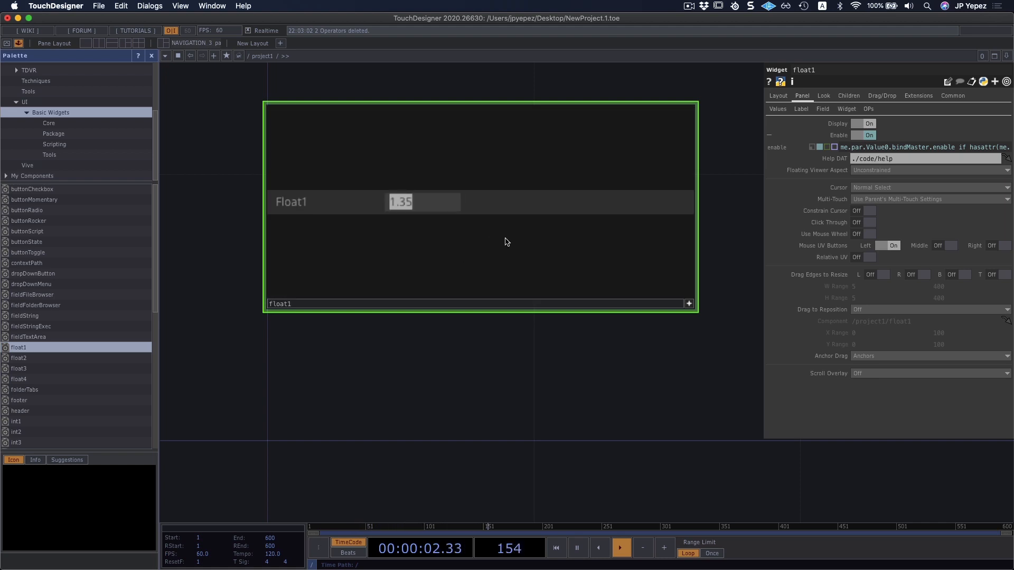
pyautogui.write('200.432')
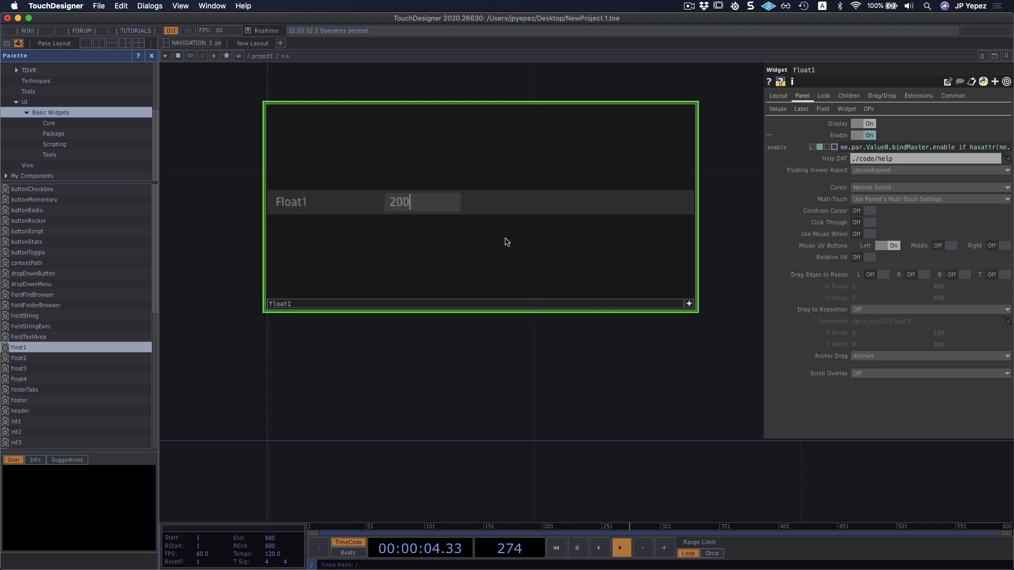
# Delete the float1 widget and close the Palette once the remaining Basic Widgets have been looked through.
pyautogui.click(690, 304)
pyautogui.press('Delete')
pyautogui.scroll(-6, 67, 338)
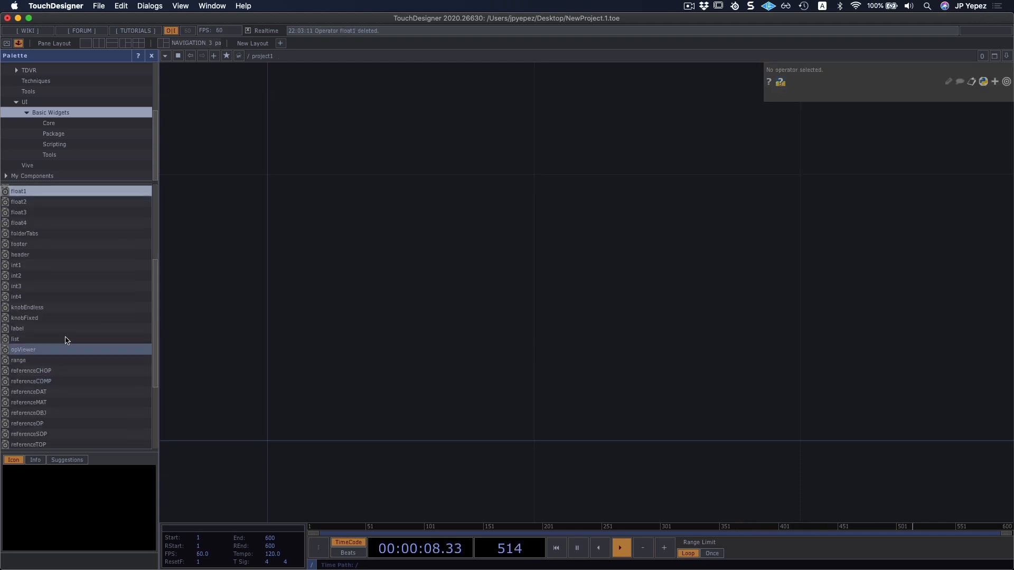
pyautogui.scroll(-4, 58, 305)
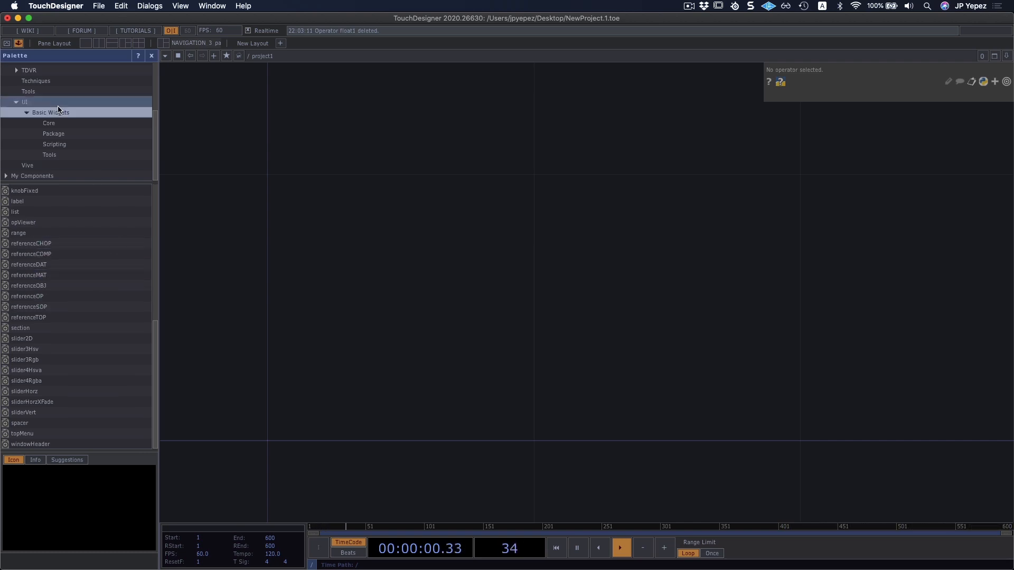
pyautogui.scroll(5, 86, 314)
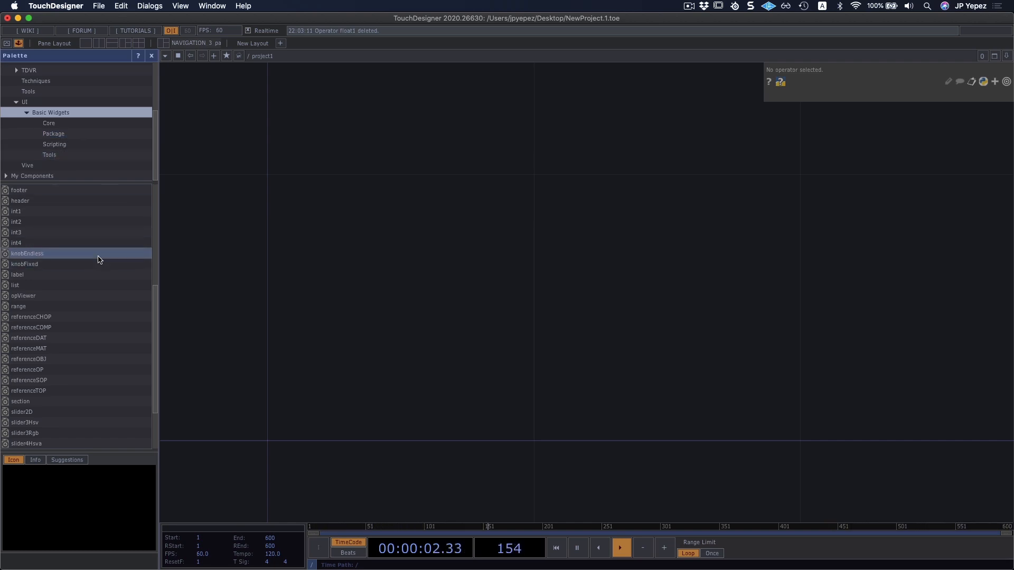
pyautogui.scroll(5, 106, 257)
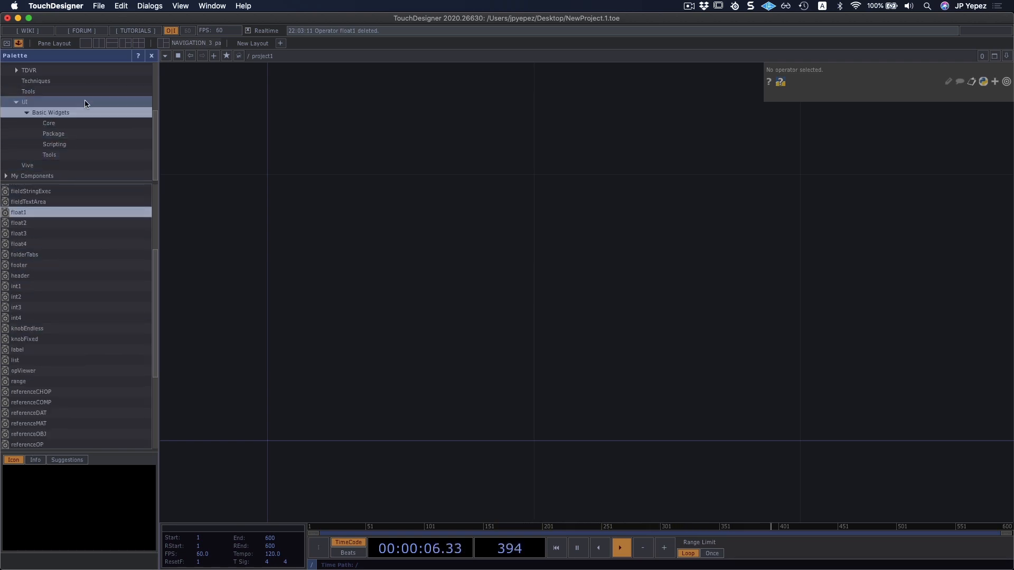
pyautogui.click(152, 56)
# Review the COMP operators in the OP Create Dialog and close it without creating anything.
pyautogui.press('Tab')
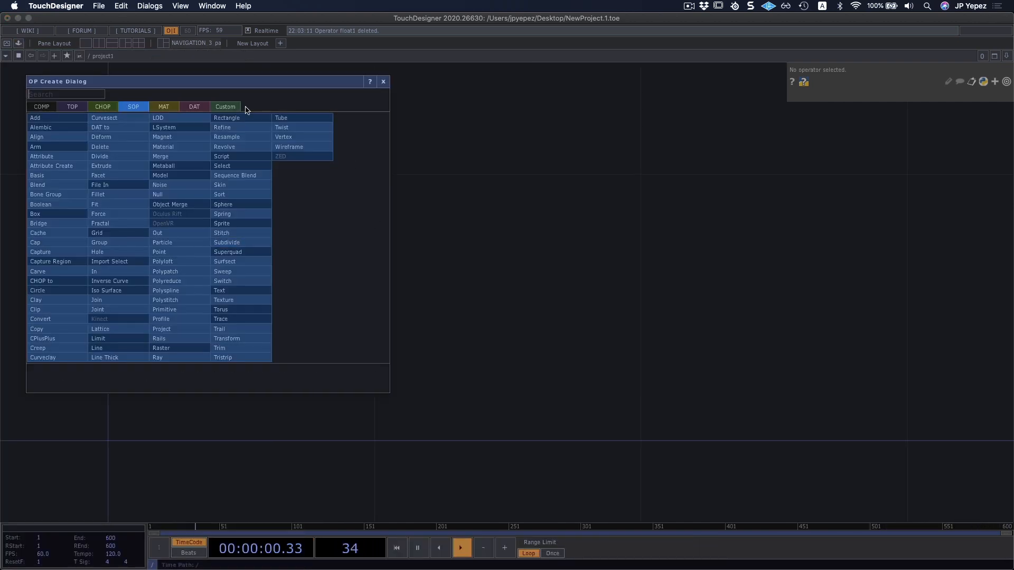
pyautogui.click(55, 107)
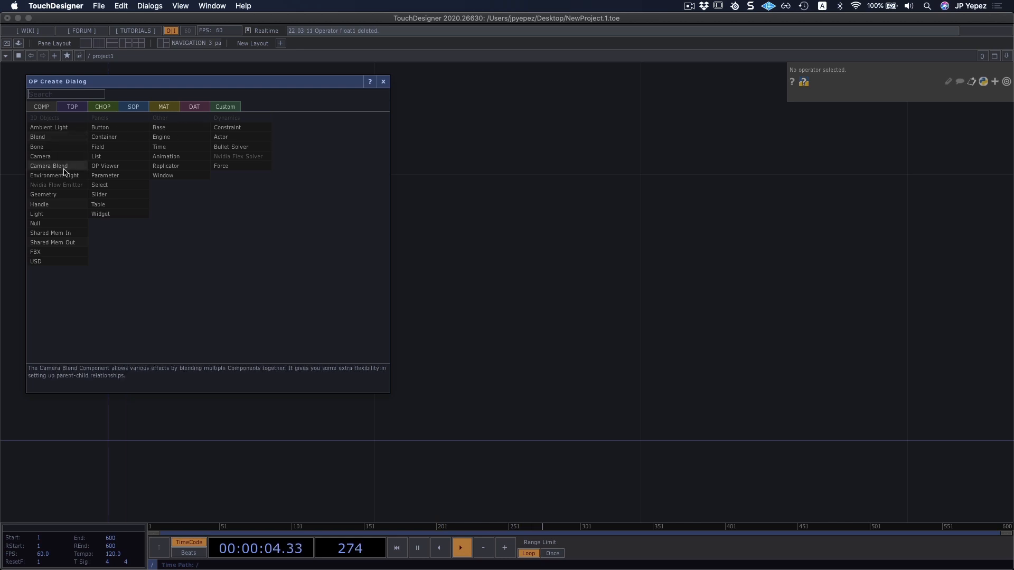
pyautogui.click(384, 81)
pyautogui.moveTo(209, 323); pyautogui.dragTo(328, 292)
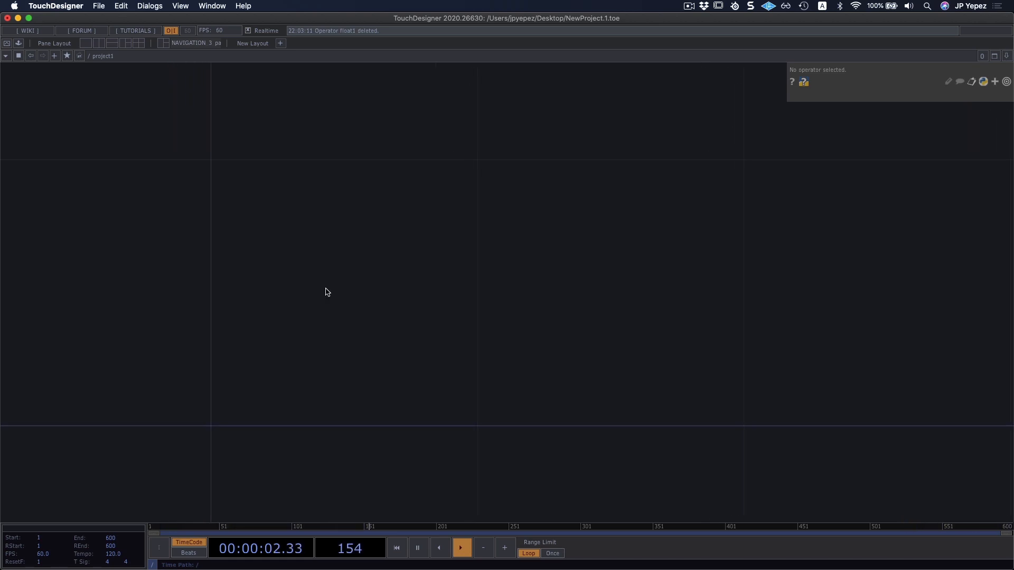
pyautogui.moveTo(328, 292); pyautogui.dragTo(329, 277)
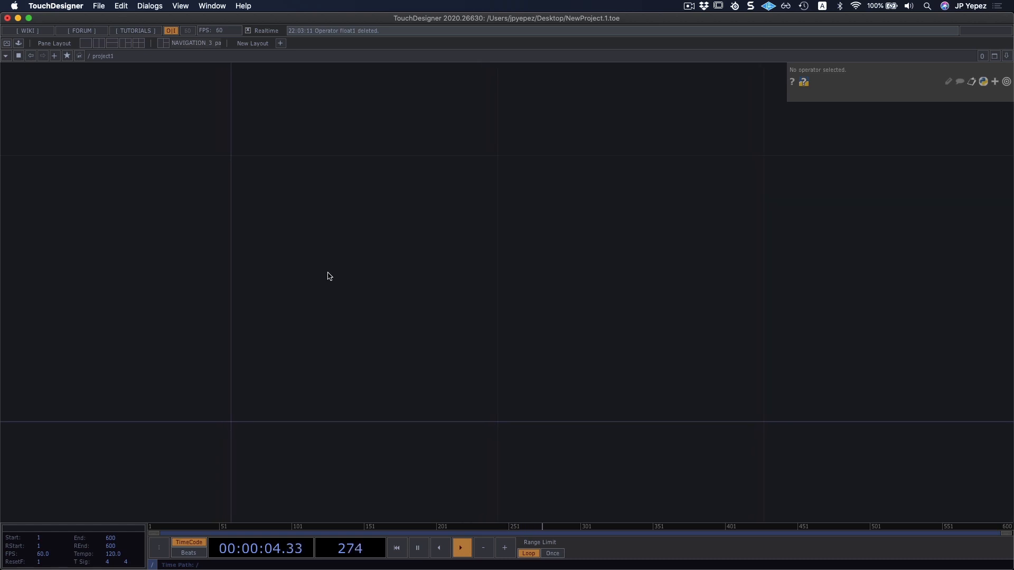
pyautogui.scroll(-2, 320, 279)
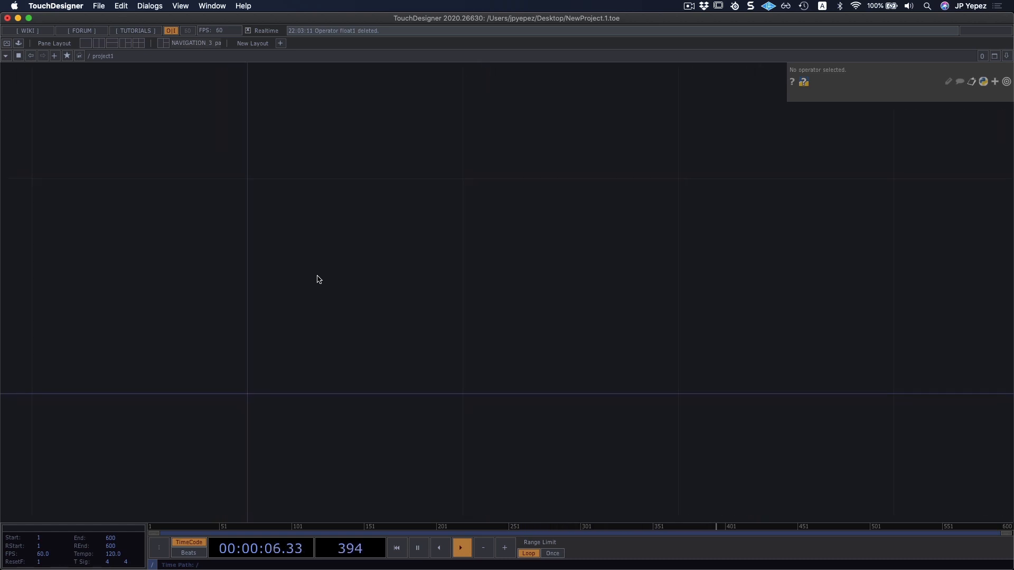
pyautogui.moveTo(318, 280); pyautogui.dragTo(401, 269)
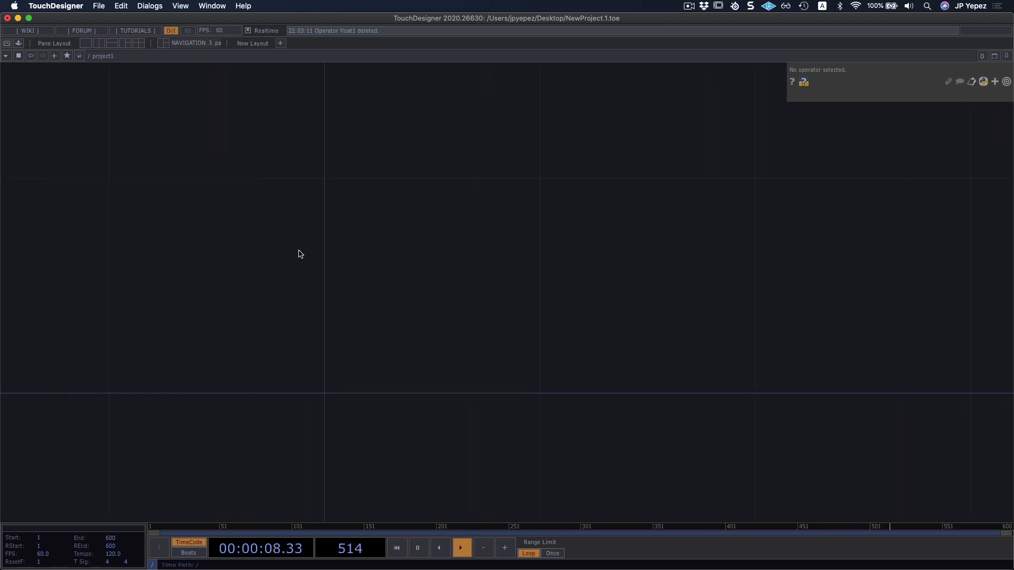
# Add a Channel Mix TOP to the empty /project1 network.
pyautogui.press('Tab')
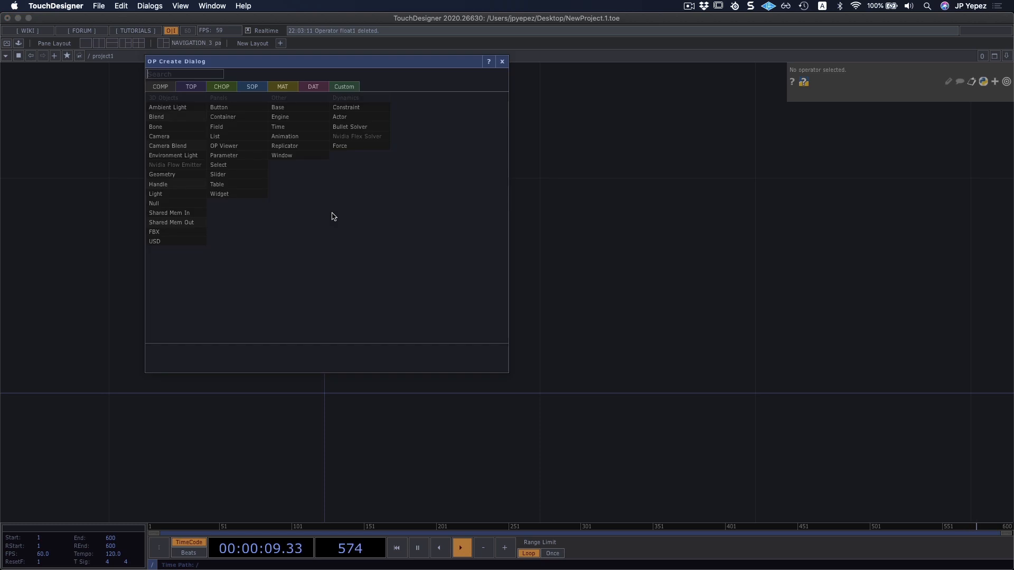
pyautogui.click(192, 86)
pyautogui.click(181, 166)
pyautogui.click(203, 275)
pyautogui.moveTo(492, 322); pyautogui.dragTo(637, 316)
pyautogui.scroll(-1, 363, 271)
pyautogui.moveTo(625, 249); pyautogui.dragTo(593, 268)
pyautogui.scroll(-10, 318, 262)
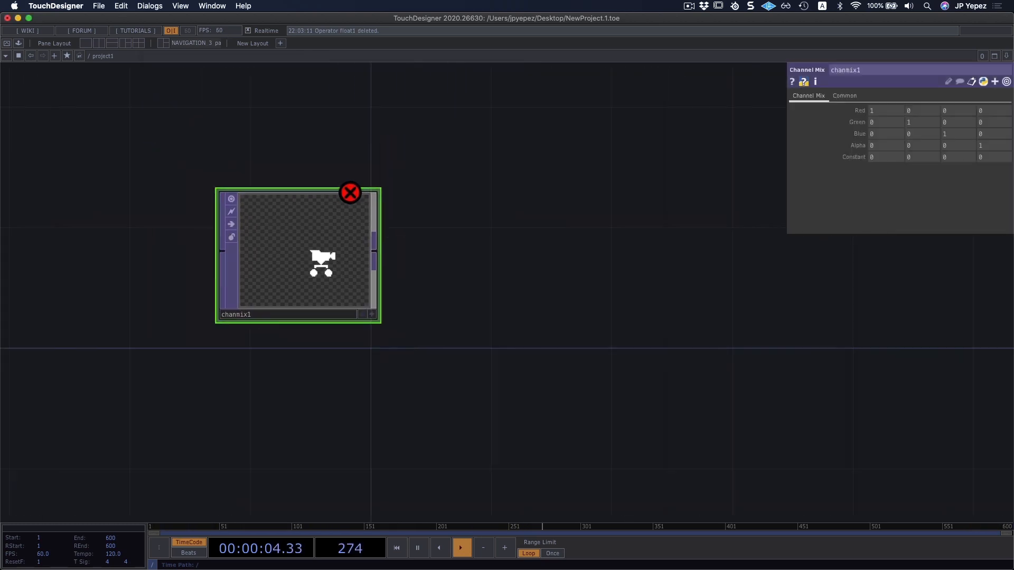
# Paste four copies of the Channel Mix TOP in a column below the original.
pyautogui.scroll(3, 312, 262)
pyautogui.hotkey('ctrl', 'v')
pyautogui.hotkey('ctrl', 'v')
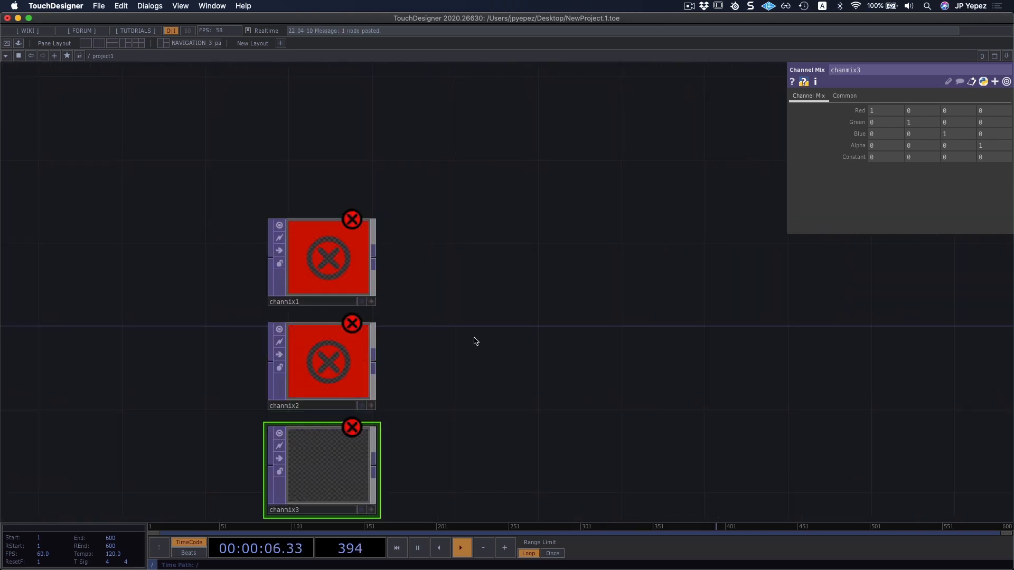
pyautogui.moveTo(463, 393); pyautogui.dragTo(475, 237)
pyautogui.scroll(-3, 431, 267)
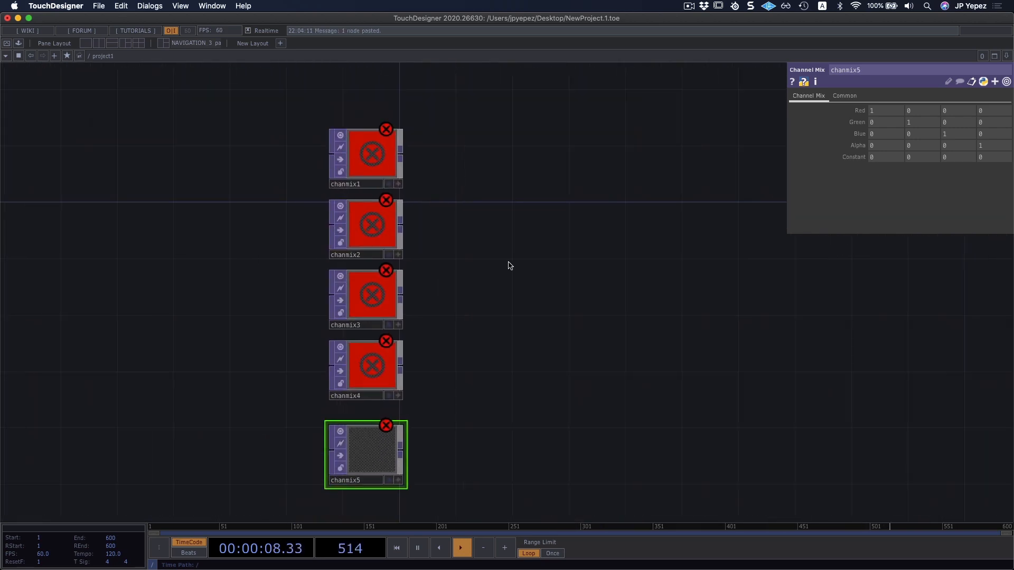
# Add a Multiply TOP beside the Channel Mix column and wire the first two Channel Mix TOPs into its inputs.
pyautogui.press('Tab')
pyautogui.click(465, 156)
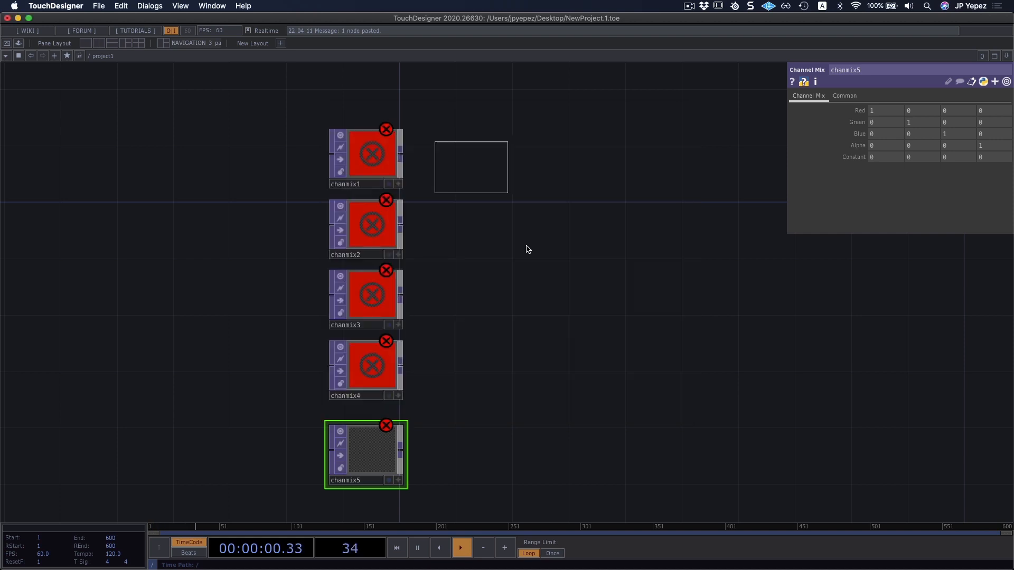
pyautogui.click(549, 255)
pyautogui.moveTo(401, 153); pyautogui.dragTo(512, 259)
pyautogui.moveTo(400, 226); pyautogui.dragTo(511, 247)
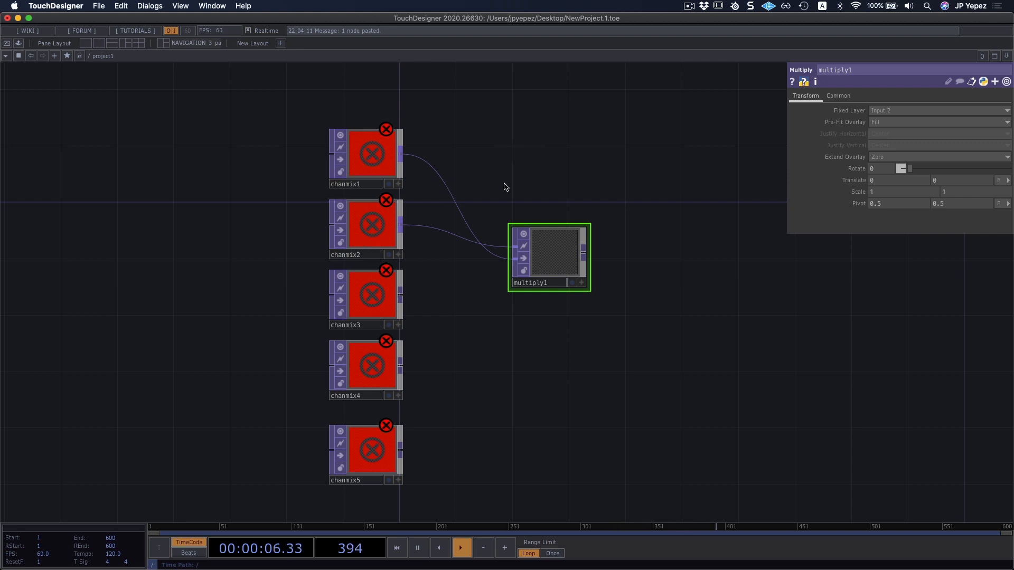
# Delete the Multiply TOP and all five Channel Mix TOPs to empty the /project1 network.
pyautogui.moveTo(532, 135); pyautogui.dragTo(282, 445, button='right')
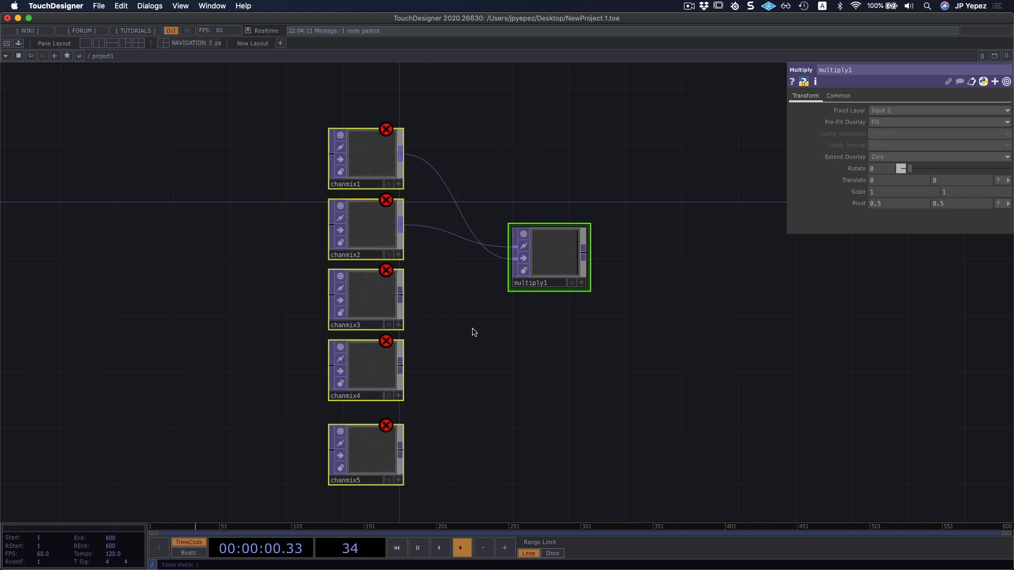
pyautogui.press('Delete')
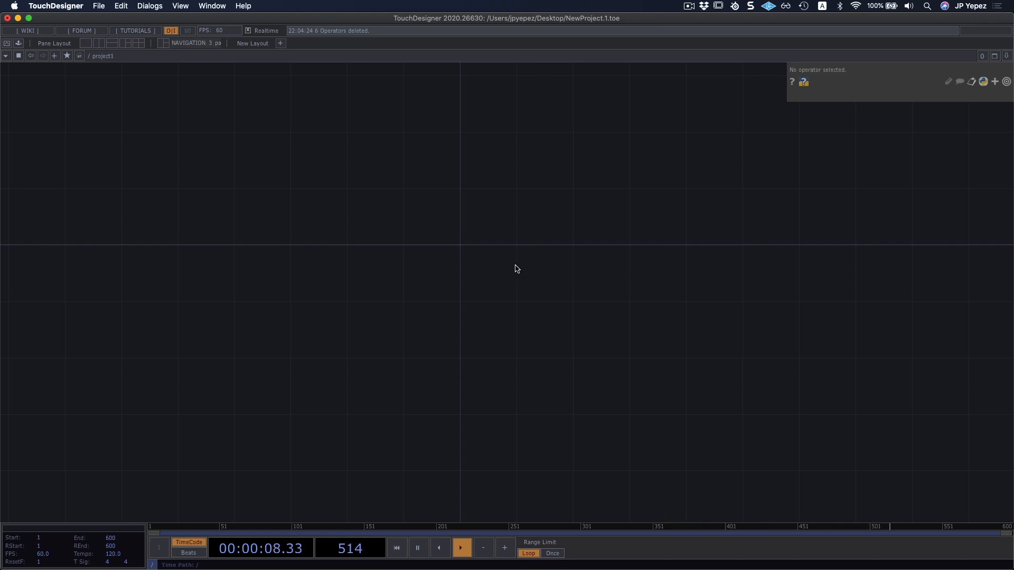
pyautogui.moveTo(464, 287); pyautogui.dragTo(524, 333)
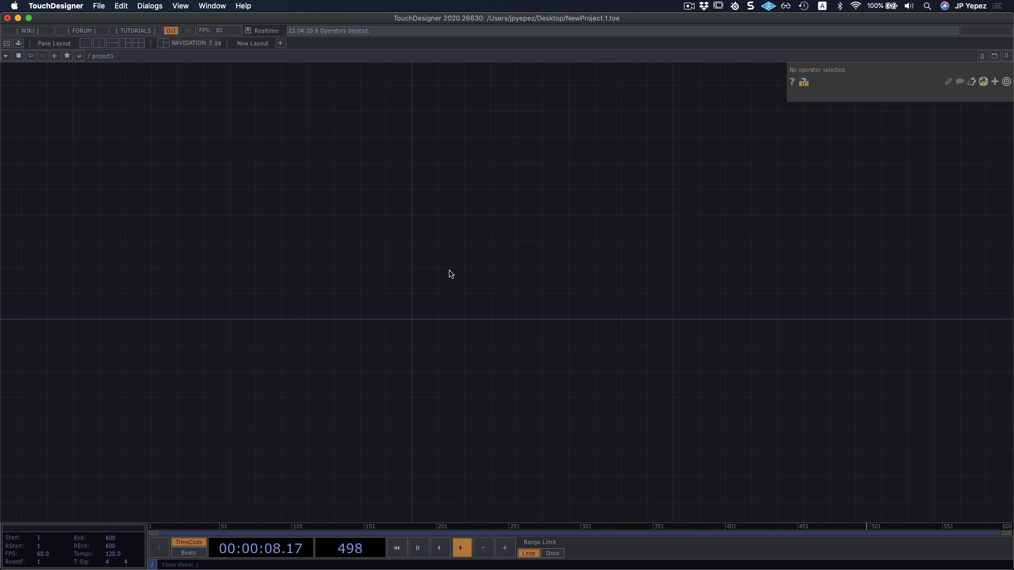
# Add a Movie File In TOP to the empty network near its origin.
pyautogui.press('Tab')
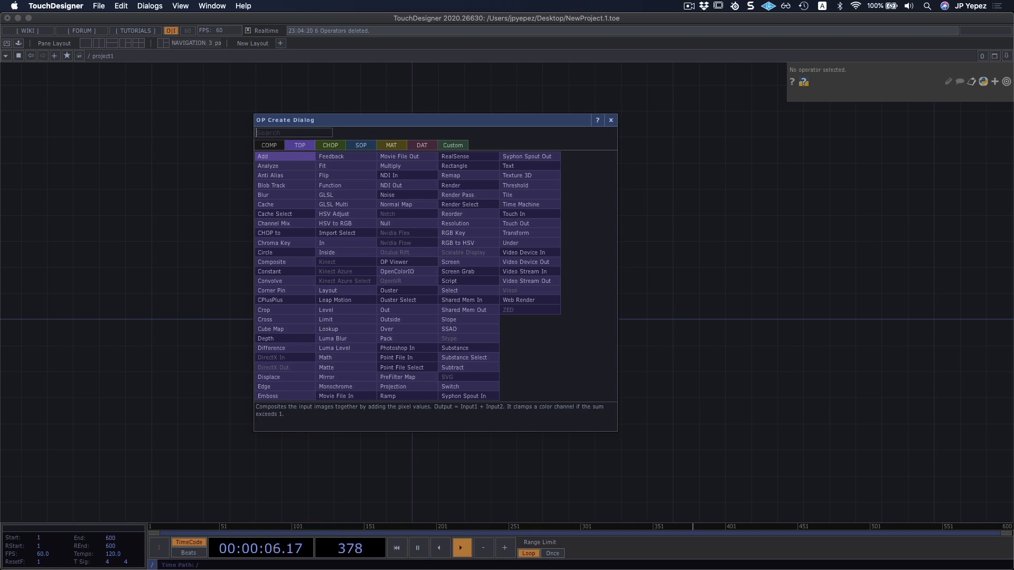
pyautogui.click(341, 396)
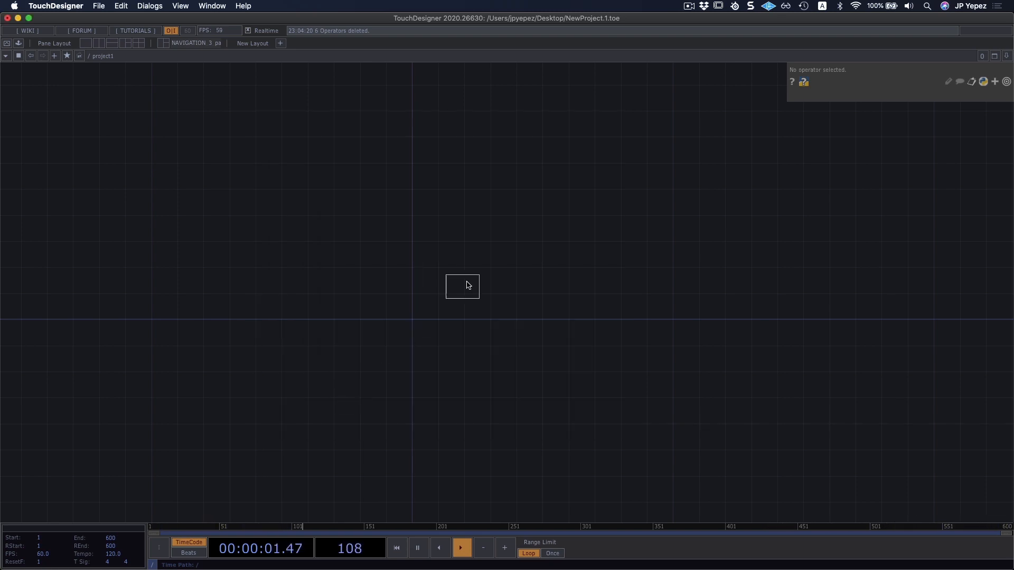
pyautogui.click(428, 308)
pyautogui.scroll(5, 446, 288)
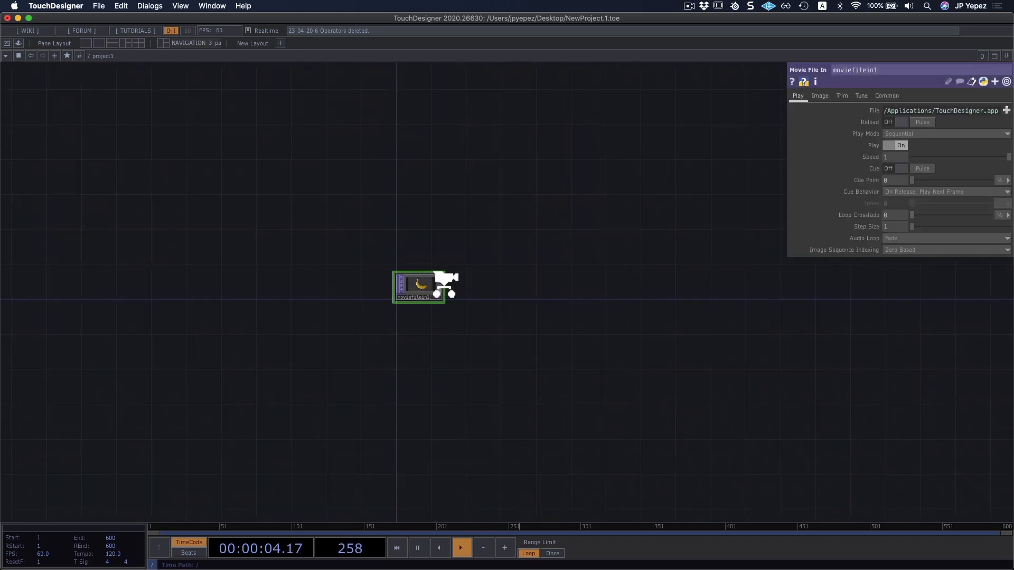
pyautogui.scroll(3, 441, 280)
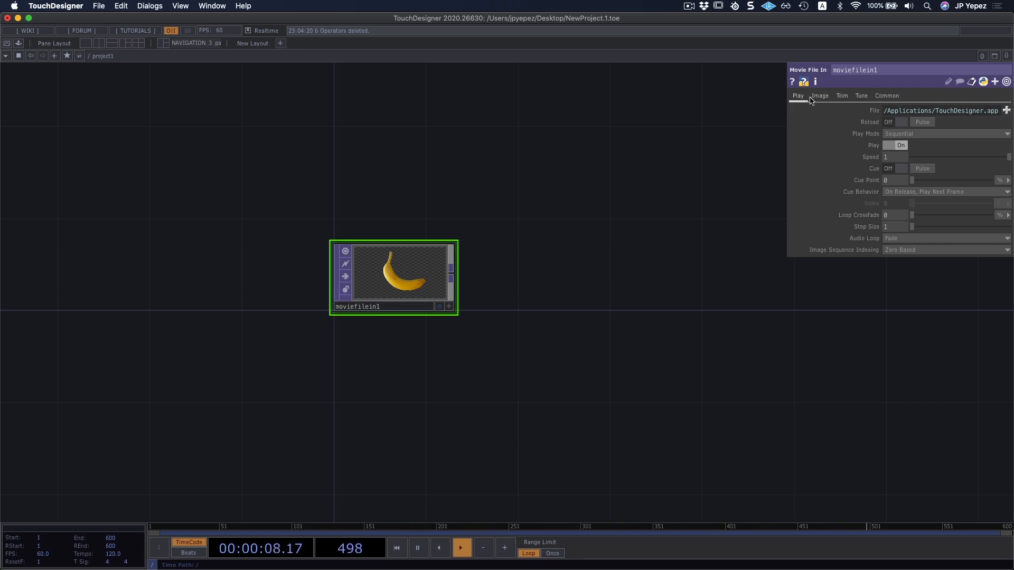
# Browse the Movie File In TOP's sample Map folder, previewing the banana, butterfly, CloudyOcean_2Kx1K_8bit.tif and Jellybeans images.
pyautogui.click(1006, 111)
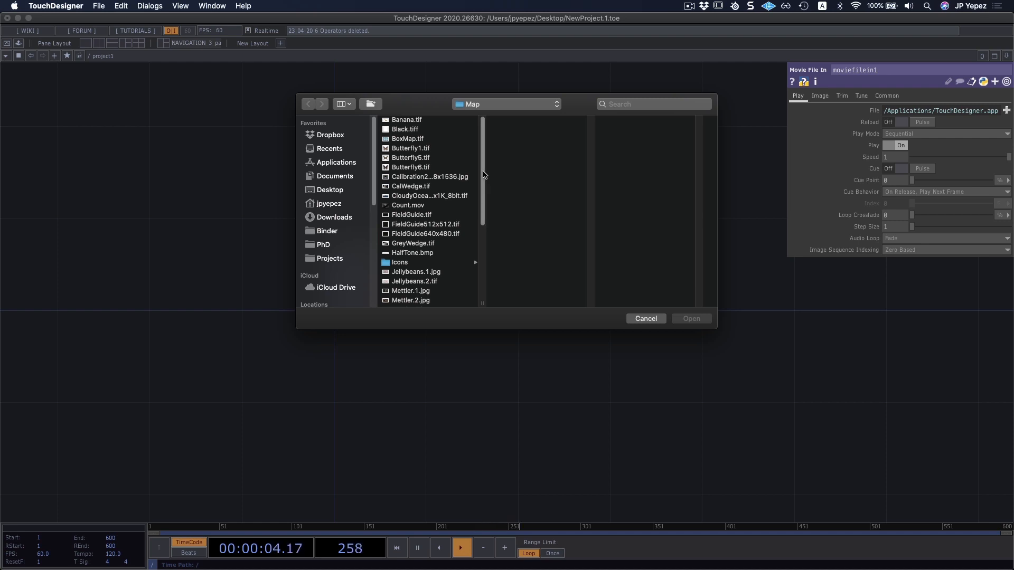
pyautogui.moveTo(483, 175); pyautogui.dragTo(477, 212)
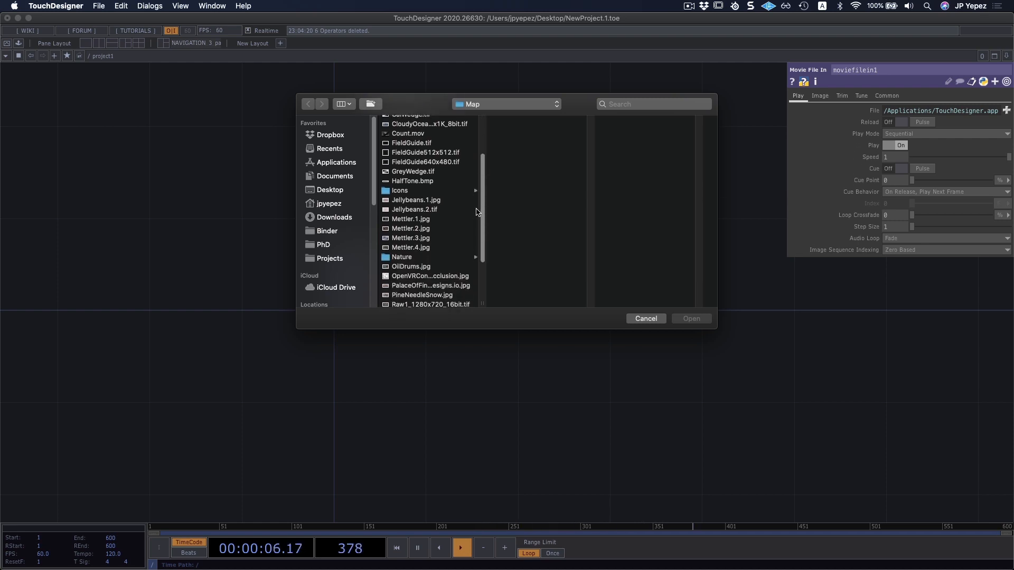
pyautogui.scroll(5, 465, 200)
pyautogui.click(417, 121)
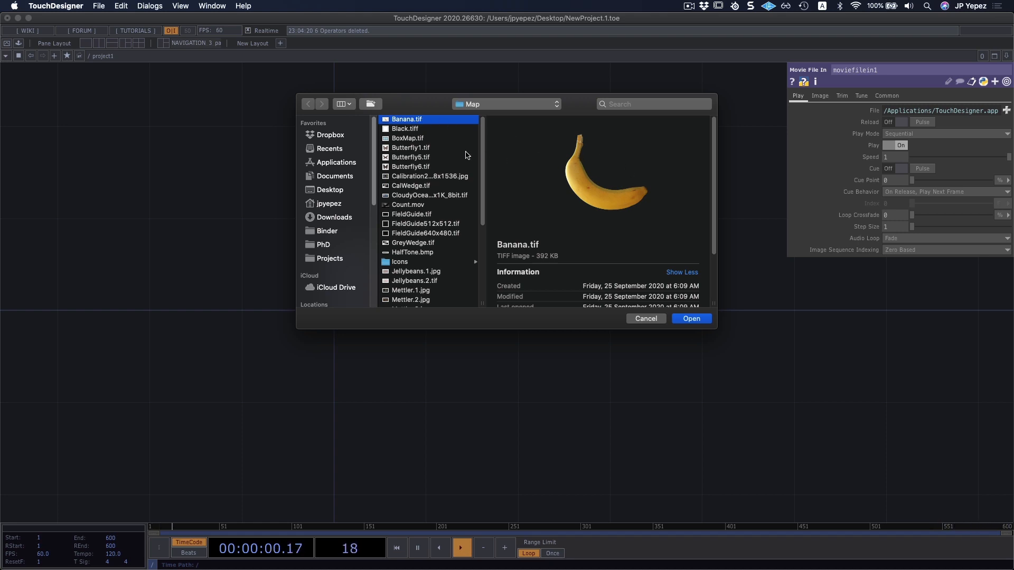
pyautogui.click(437, 149)
pyautogui.click(421, 158)
pyautogui.click(421, 168)
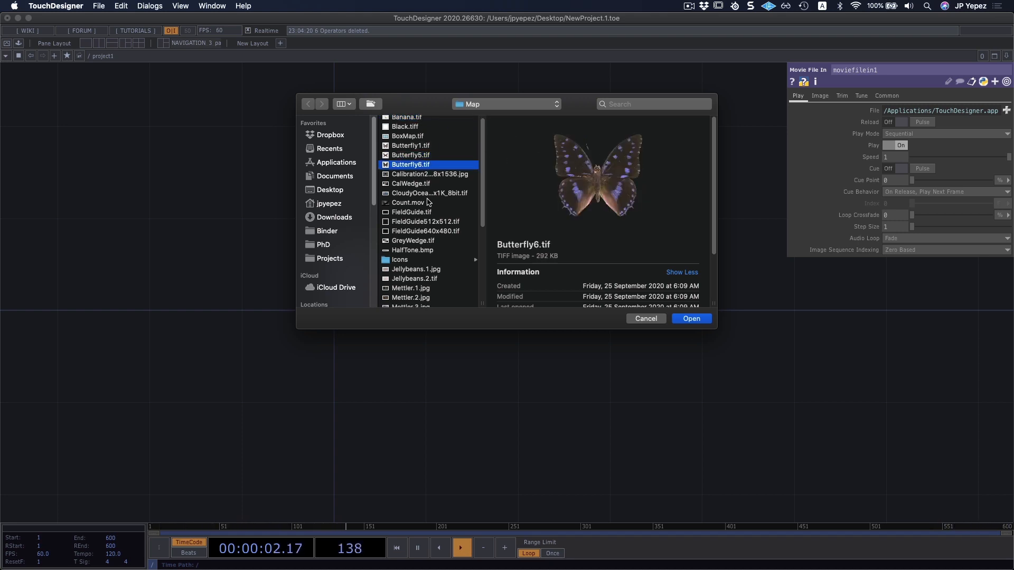
pyautogui.click(447, 194)
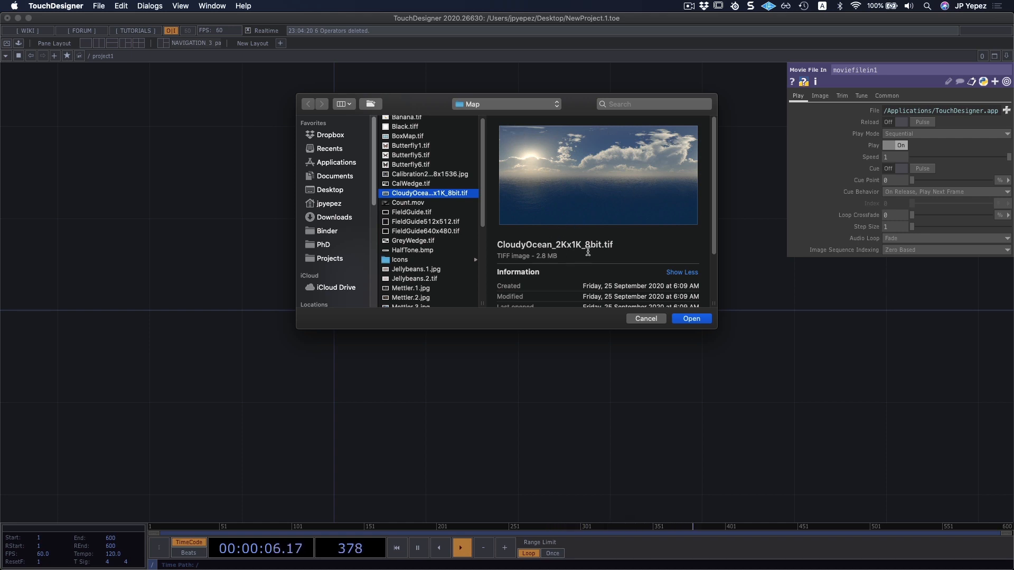
pyautogui.scroll(-3, 417, 242)
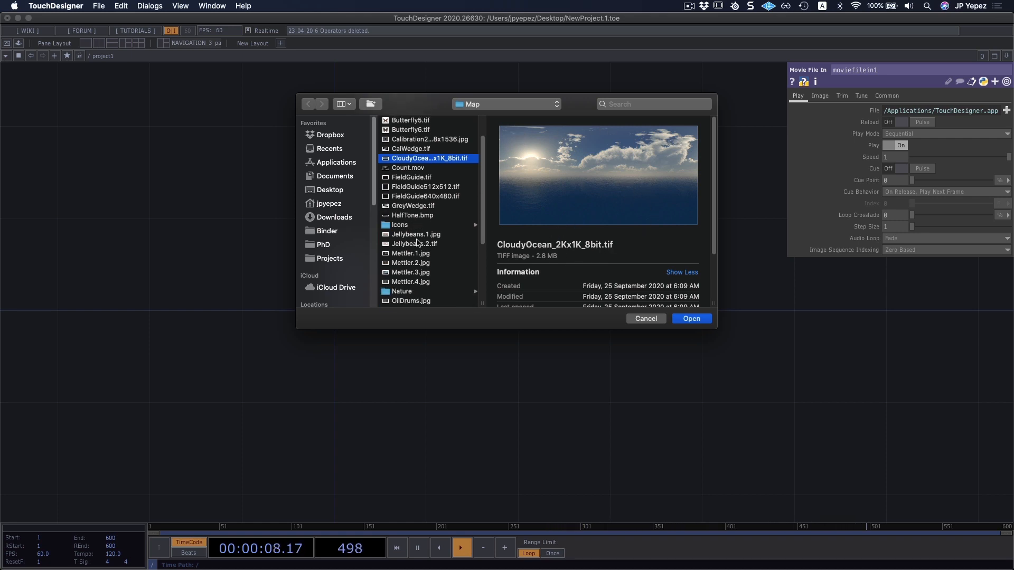
pyautogui.scroll(-1, 417, 241)
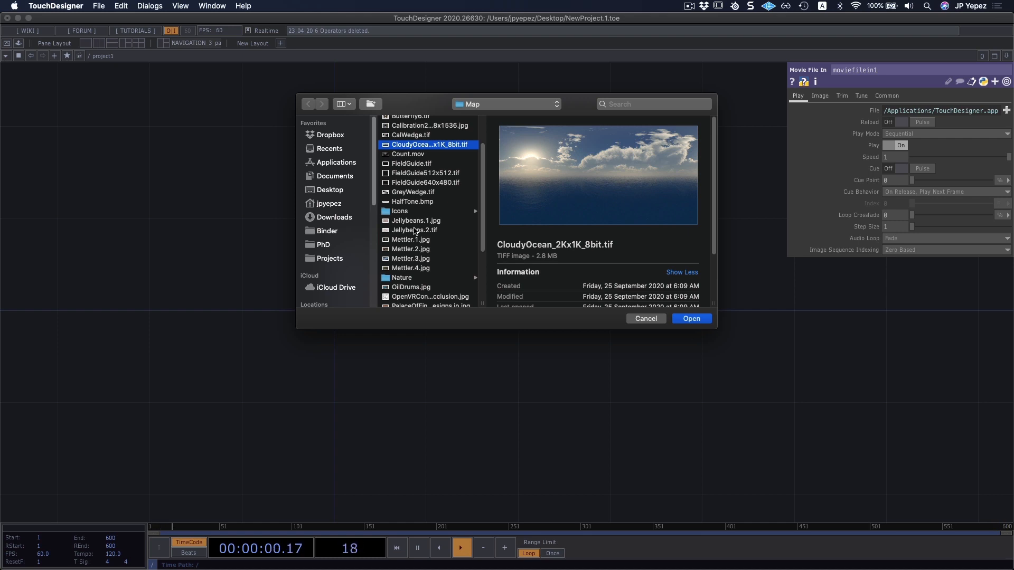
pyautogui.click(407, 230)
pyautogui.click(421, 221)
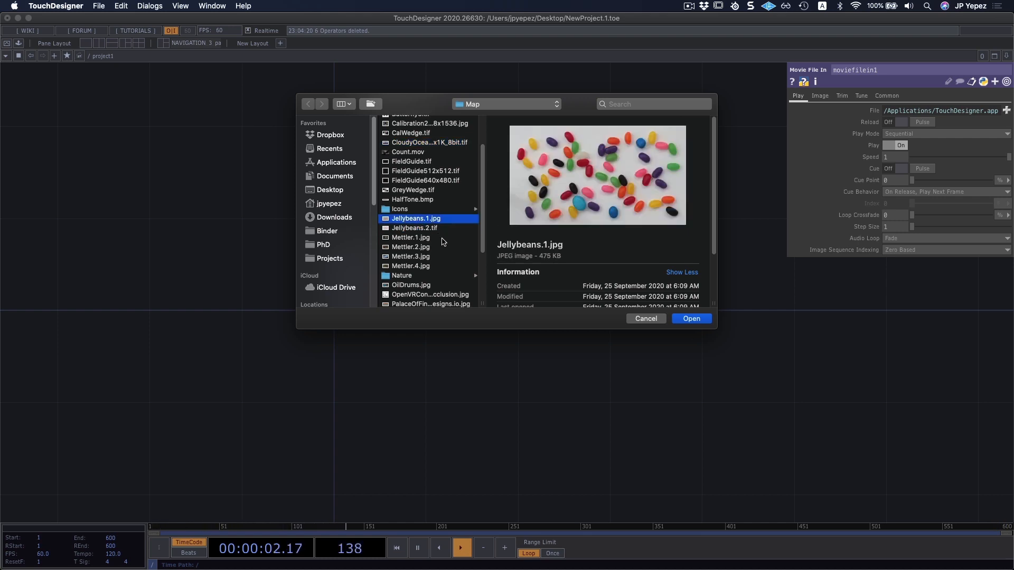
# Load Trillium.jpg from the Map folder into the Movie File In TOP.
pyautogui.scroll(-5, 439, 238)
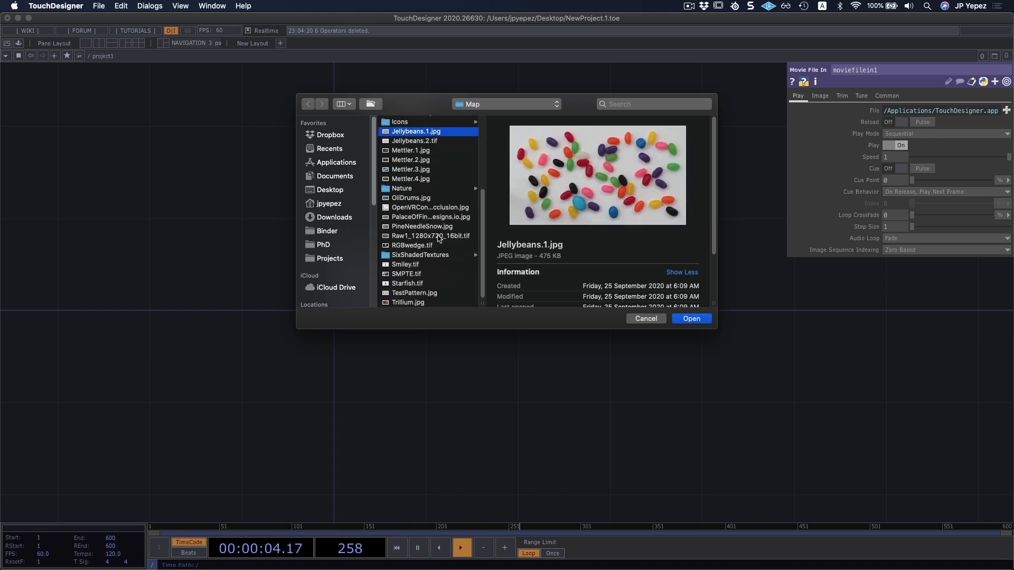
pyautogui.click(409, 303)
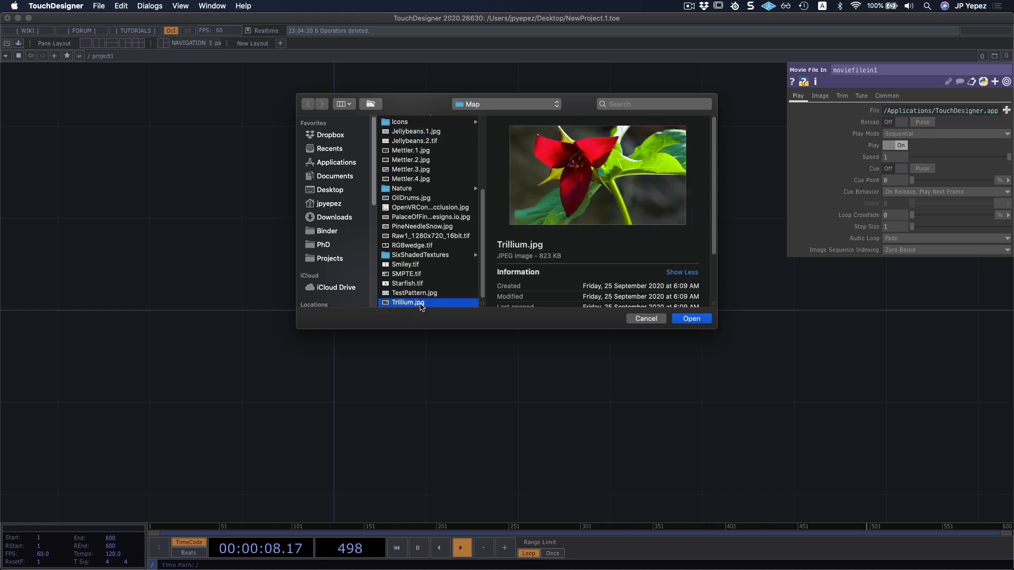
pyautogui.doubleClick(424, 304)
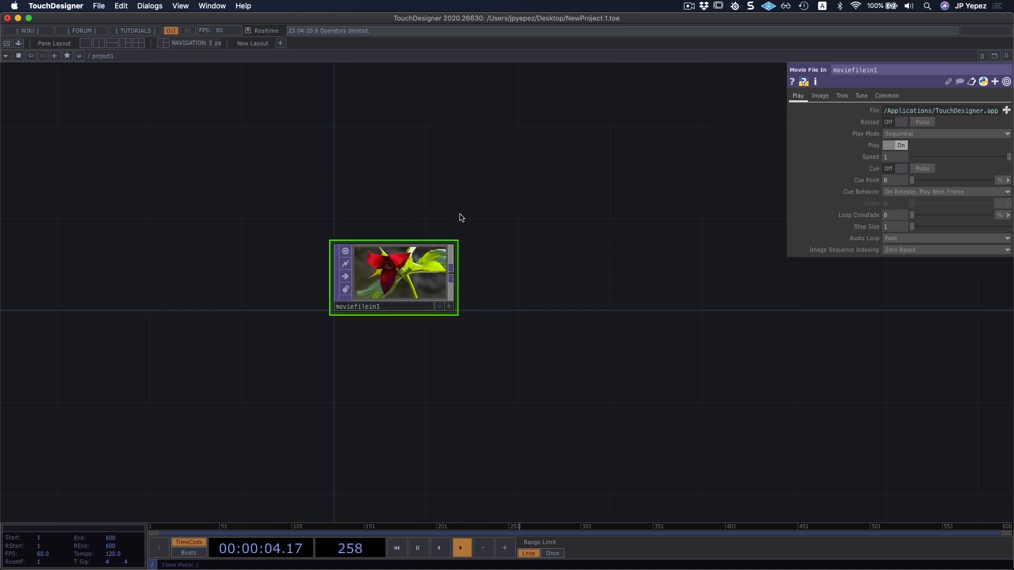
# Add a Null TOP beside the Movie File In TOP, leaving space between them.
pyautogui.moveTo(512, 242); pyautogui.dragTo(444, 217)
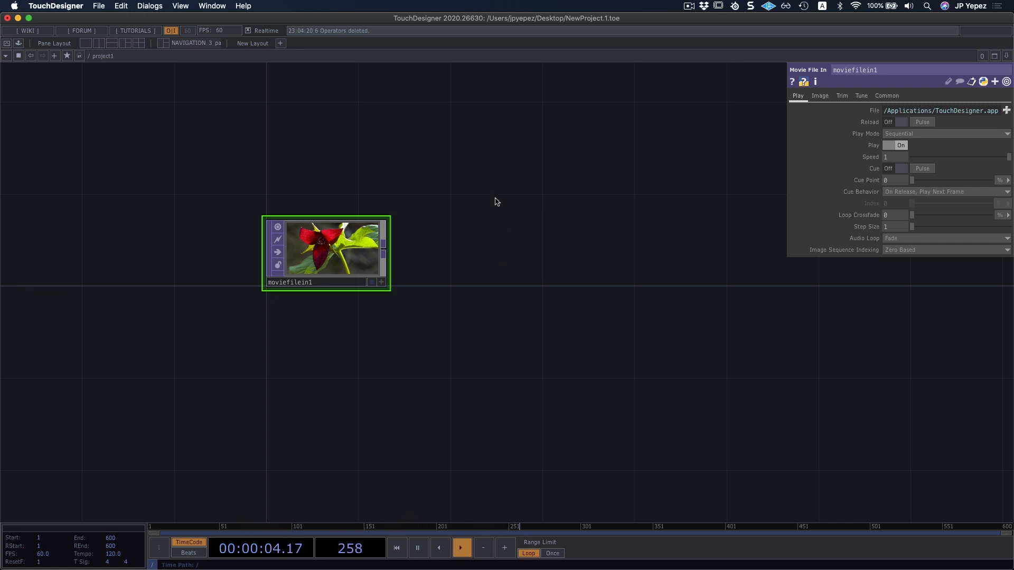
pyautogui.press('Tab')
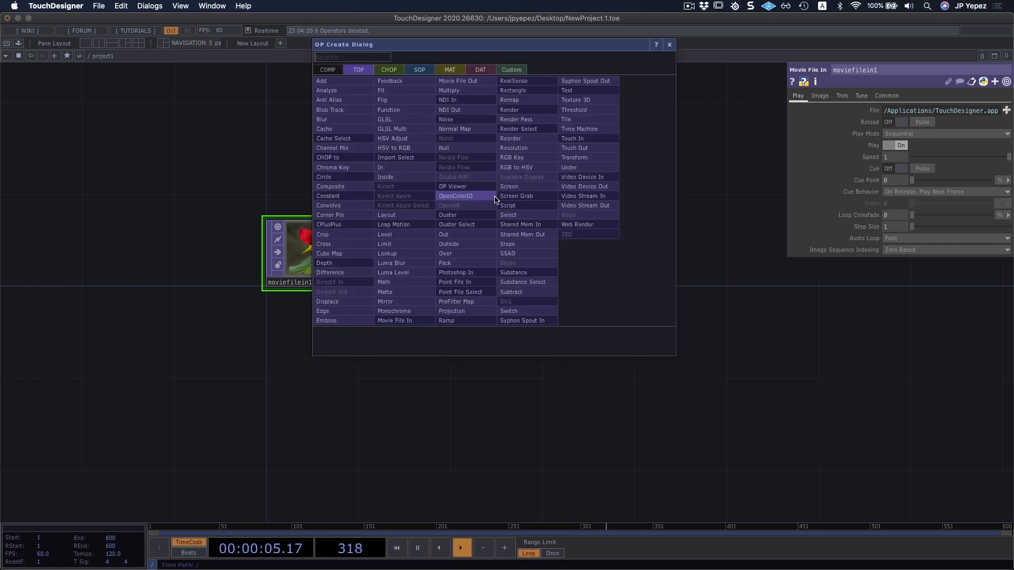
pyautogui.click(461, 150)
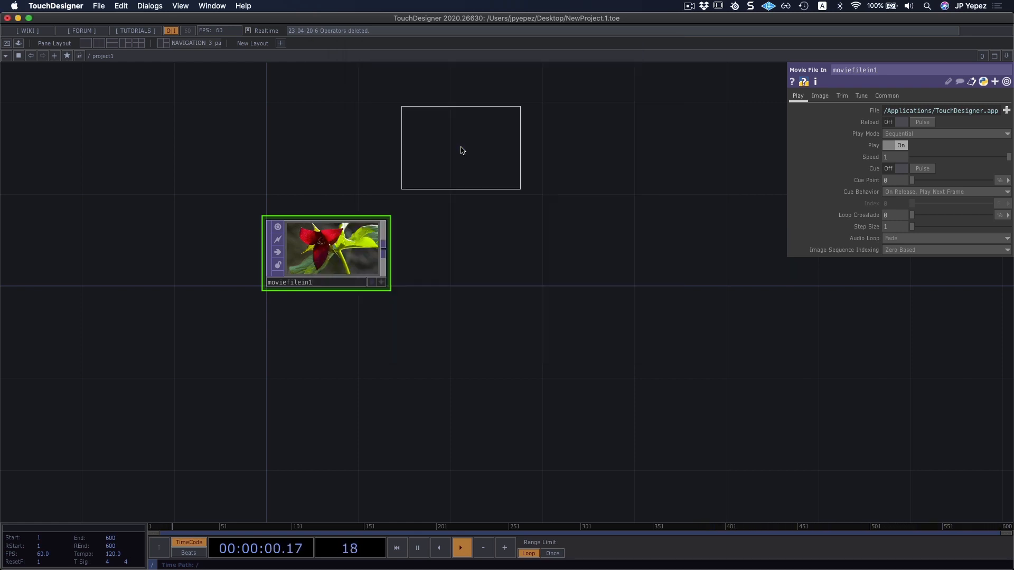
pyautogui.click(533, 243)
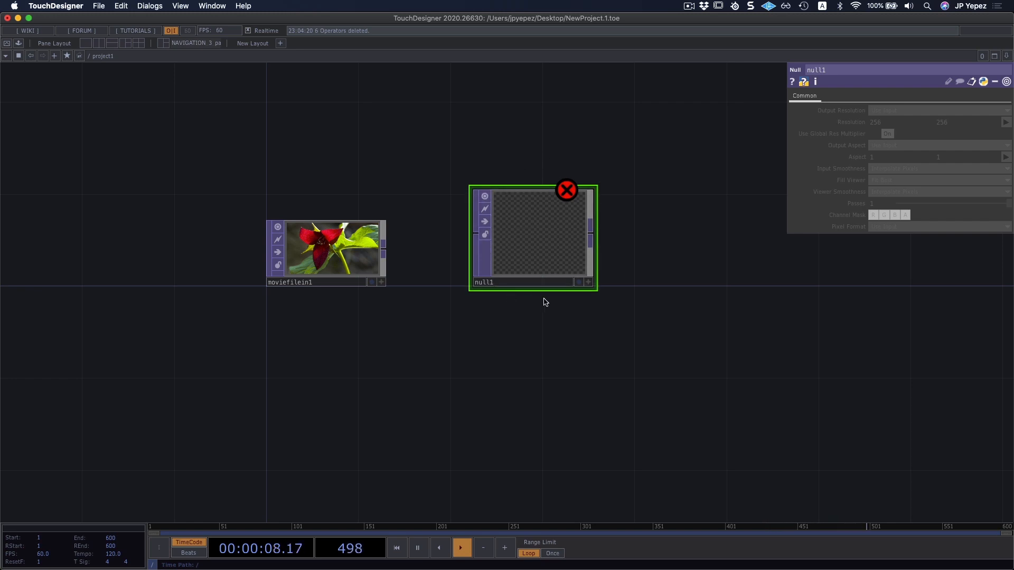
# Inspect the node information of the unconnected Null TOP and the Movie File In TOP.
pyautogui.middleClick(566, 192)
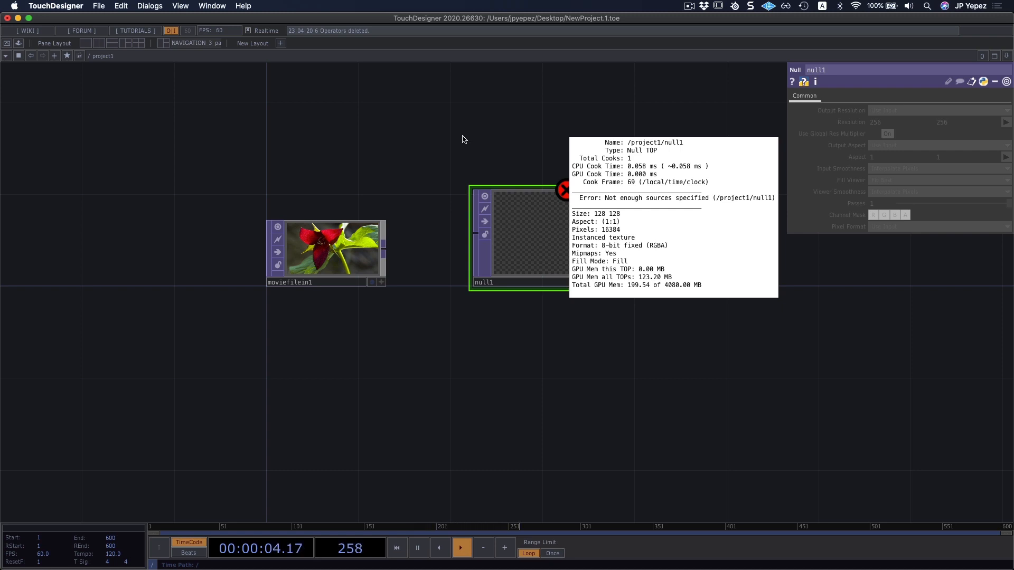
pyautogui.middleClick(314, 252)
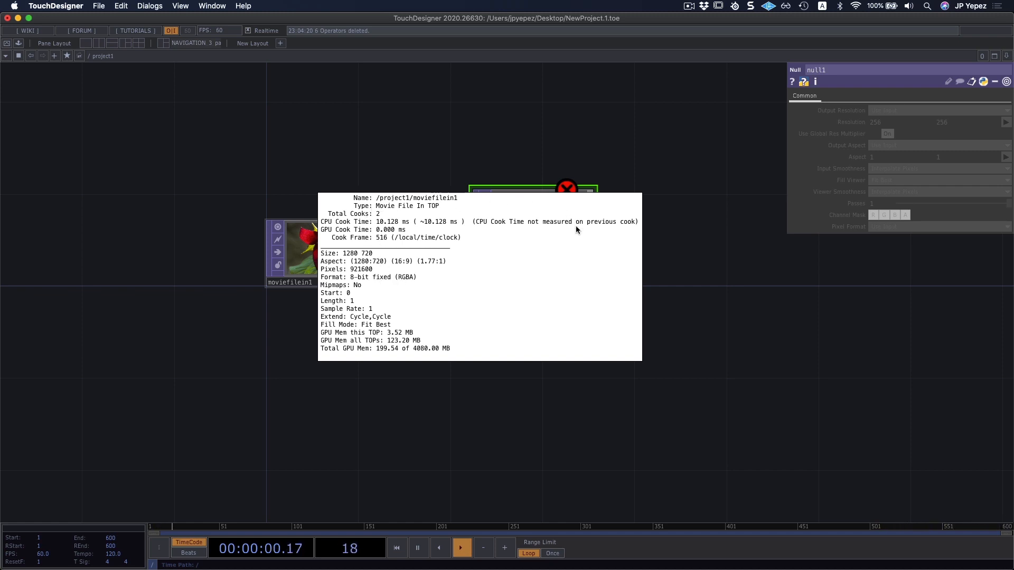
pyautogui.middleClick(534, 235)
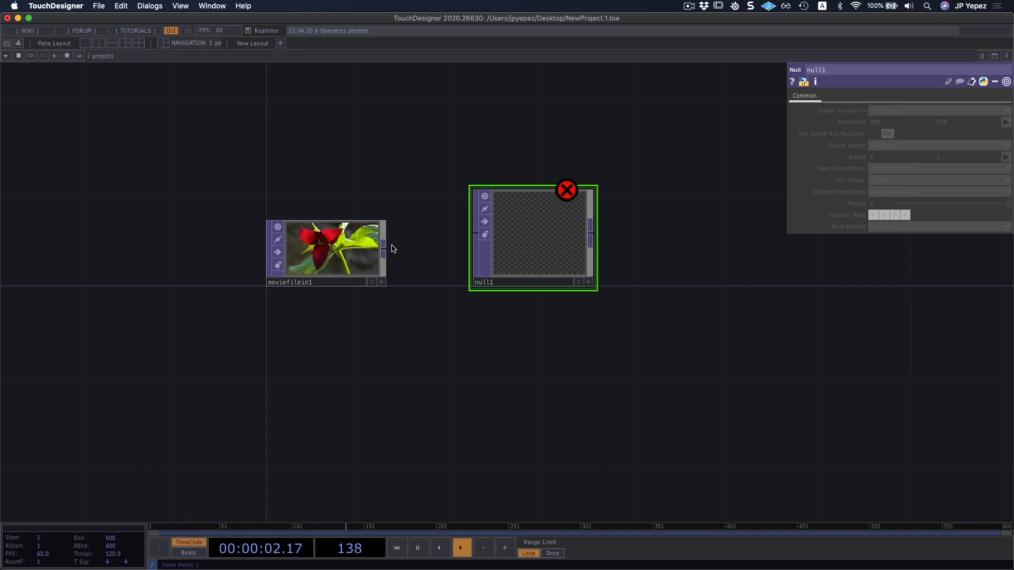
# Connect the Movie File In TOP's output to the Null TOP and move the Null closer to it.
pyautogui.moveTo(383, 249); pyautogui.dragTo(475, 233)
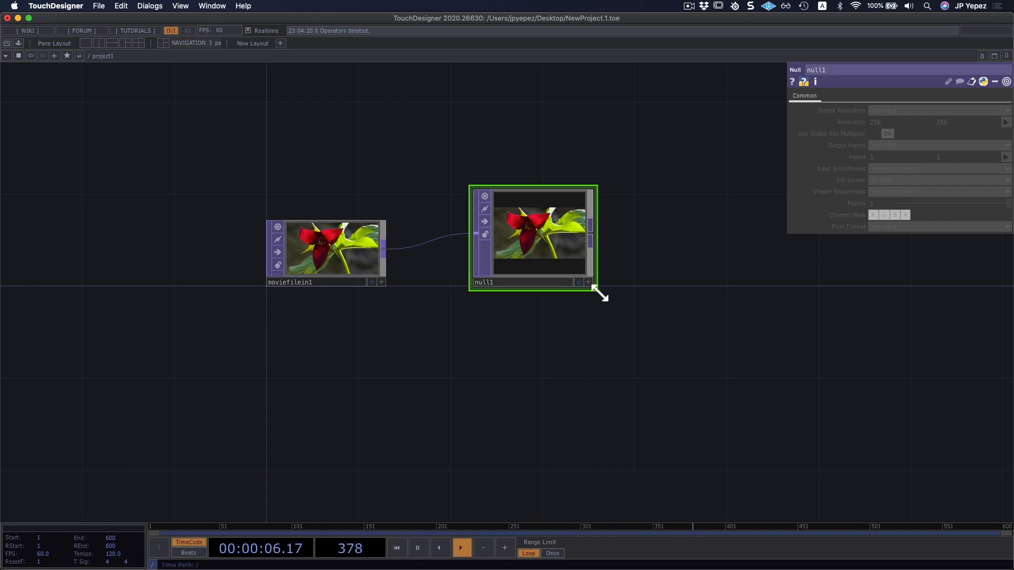
pyautogui.moveTo(540, 272); pyautogui.dragTo(614, 338, button='middle')
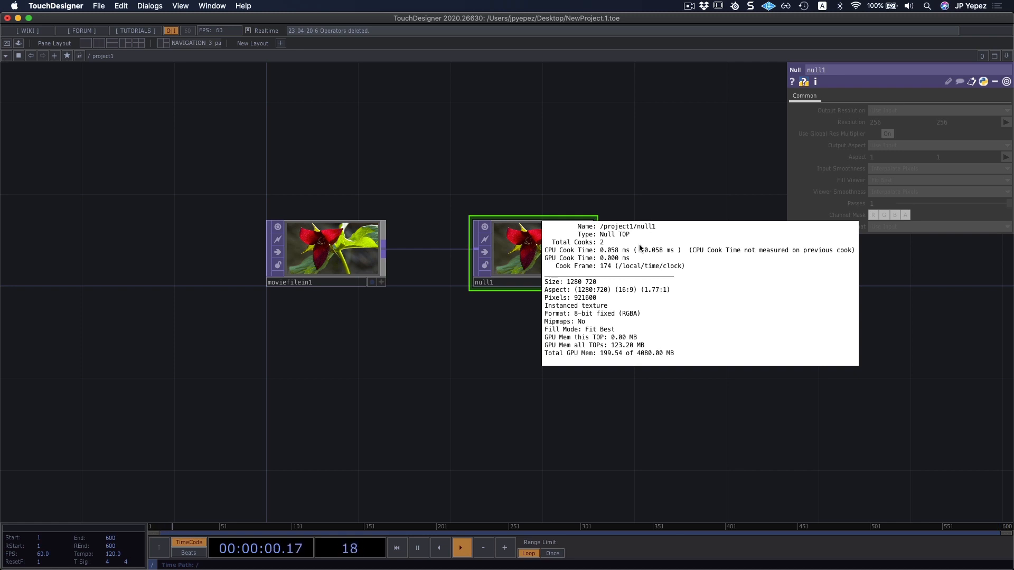
pyautogui.moveTo(644, 277); pyautogui.dragTo(437, 342, button='middle')
pyautogui.moveTo(531, 257); pyautogui.dragTo(508, 257)
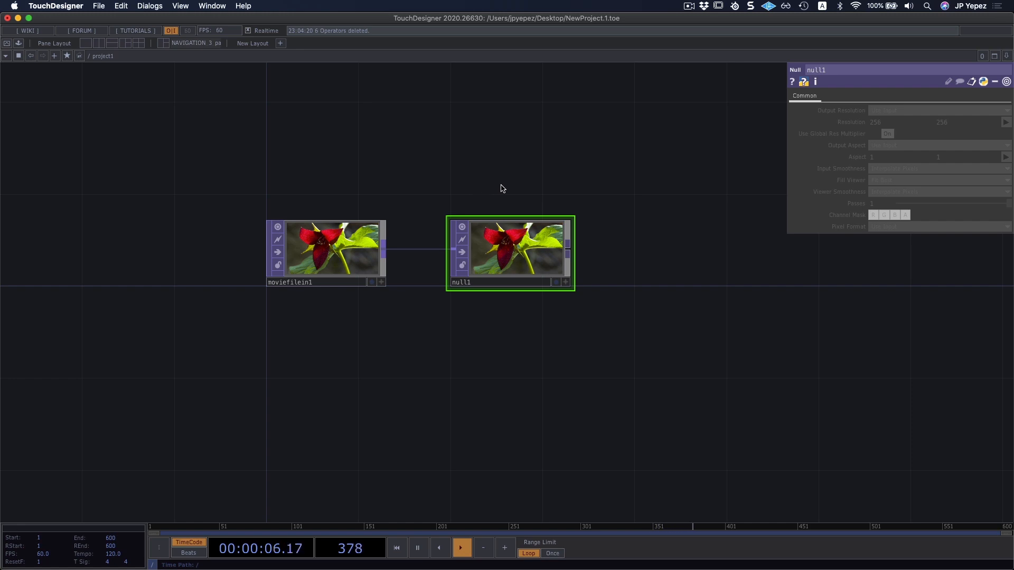
# Add a second Null TOP wired from the first Null's output and move it farther away to widen the gap.
pyautogui.moveTo(504, 191); pyautogui.dragTo(348, 195)
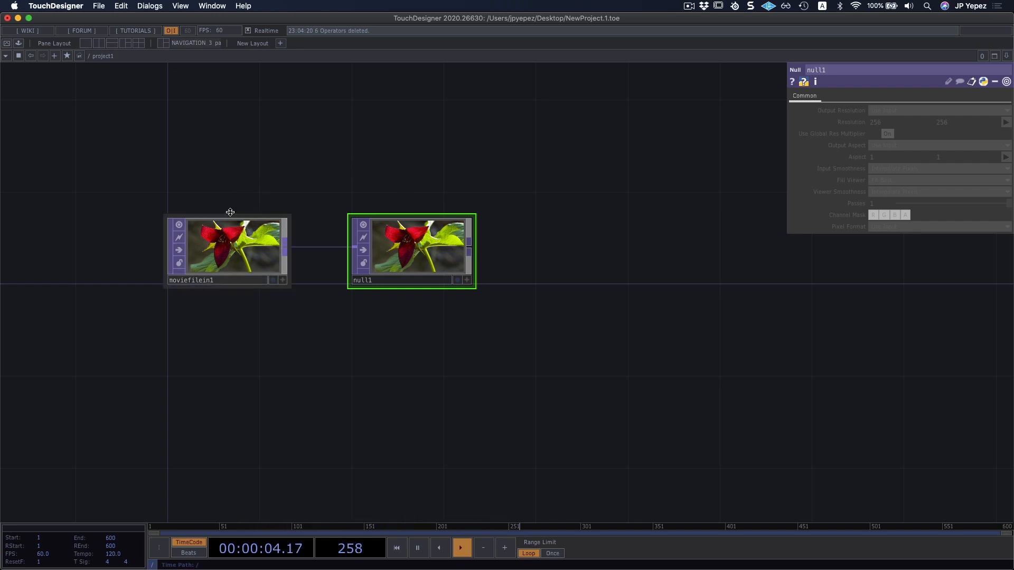
pyautogui.hscroll(3, 386, 185)
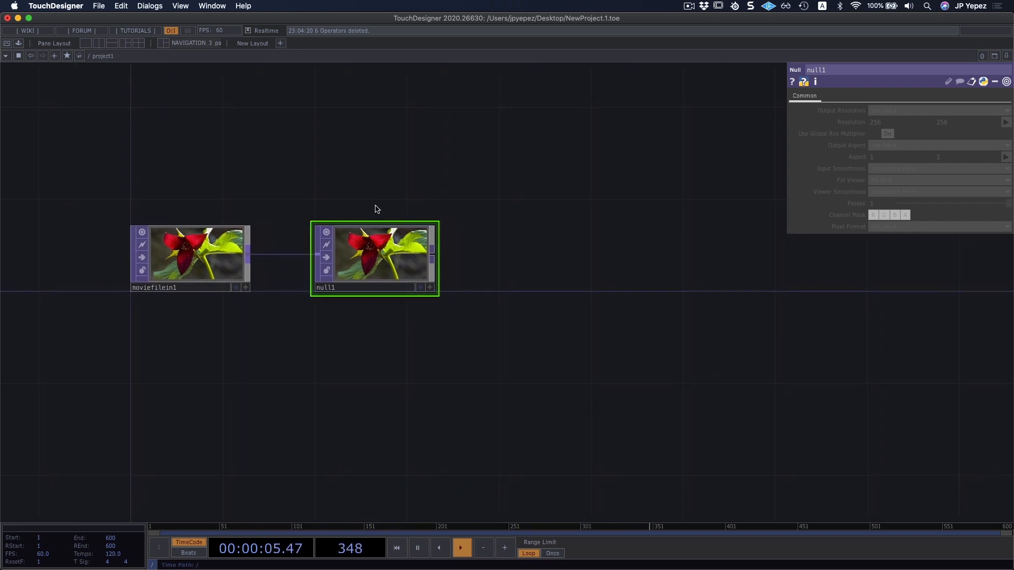
pyautogui.rightClick(375, 260)
pyautogui.click(556, 227)
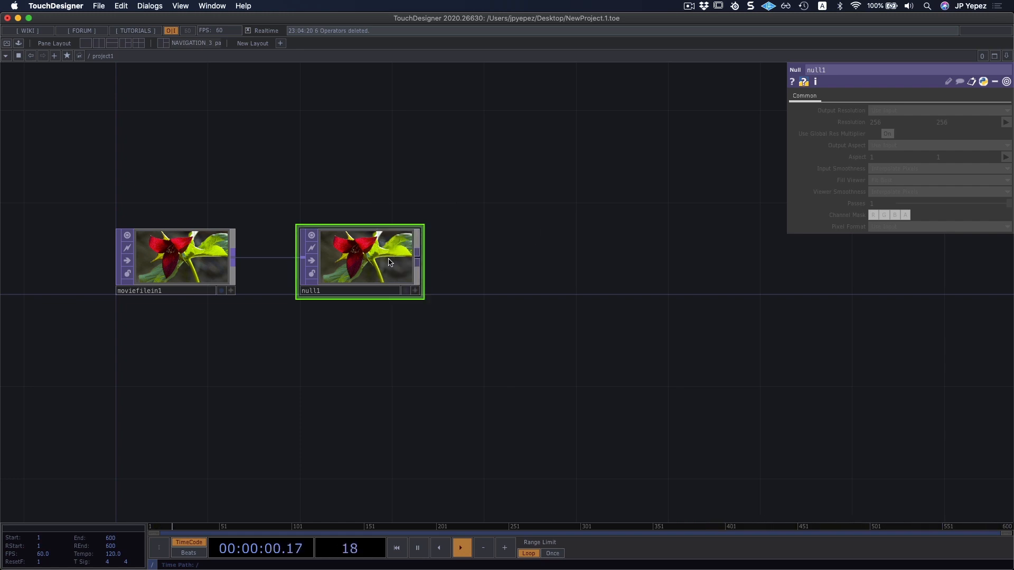
pyautogui.press('super+v')
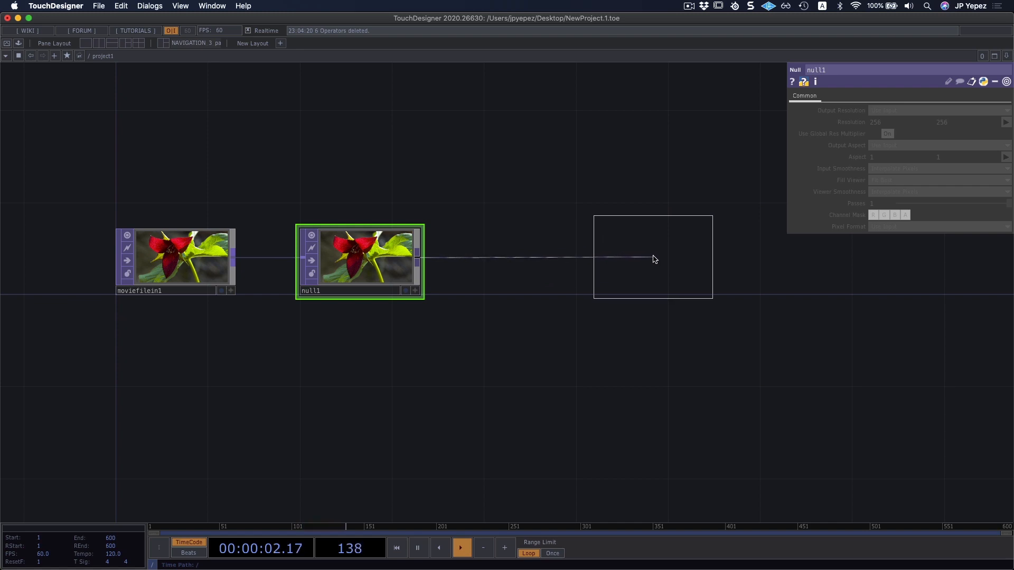
pyautogui.click(655, 259)
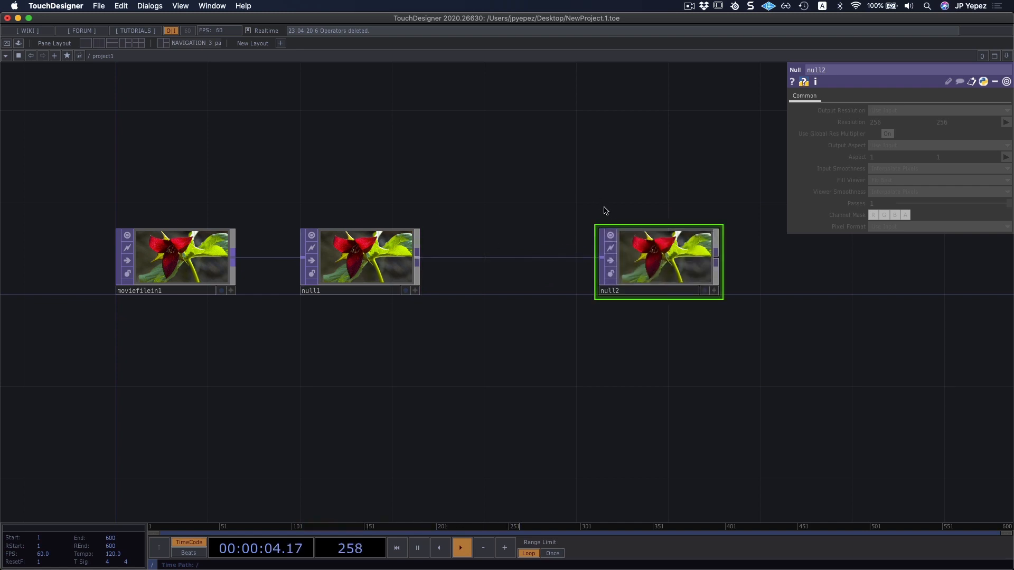
pyautogui.moveTo(579, 204); pyautogui.dragTo(475, 204)
pyautogui.moveTo(562, 255); pyautogui.dragTo(654, 264)
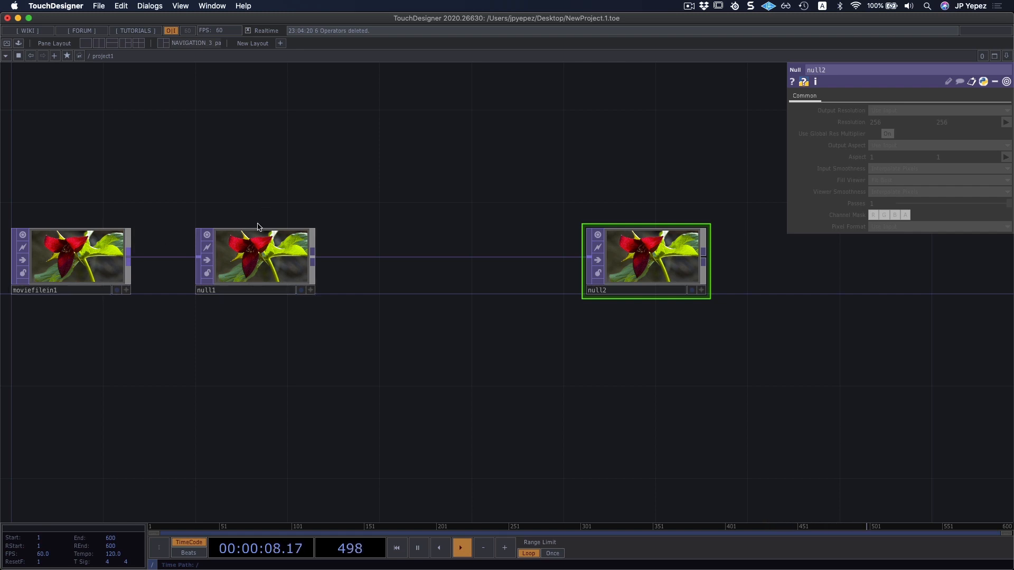
# Insert a Blur TOP into the wire between the two Null TOPs, placing it above them.
pyautogui.moveTo(418, 212); pyautogui.dragTo(625, 229)
pyautogui.moveTo(518, 206); pyautogui.dragTo(338, 191)
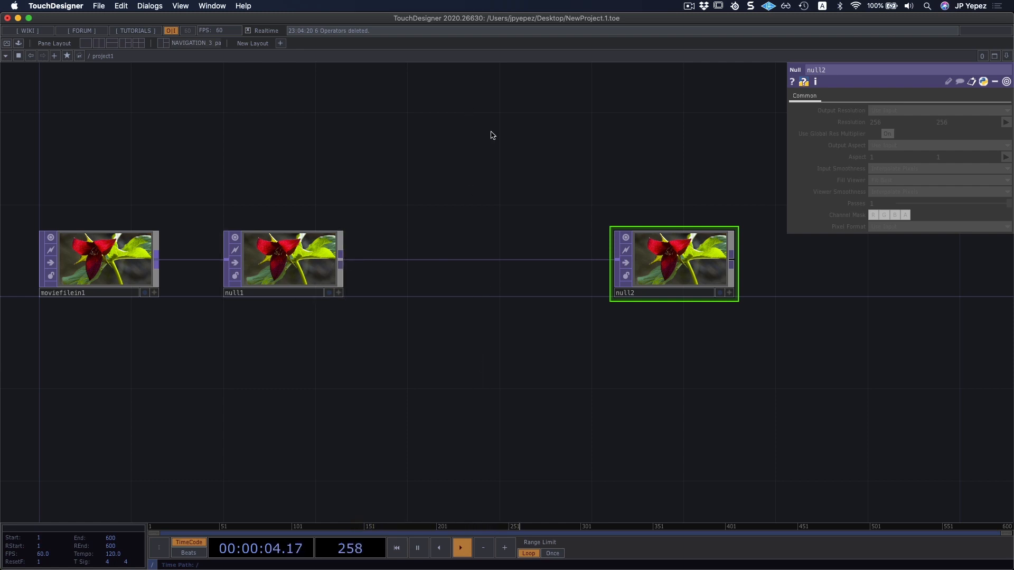
pyautogui.moveTo(523, 156); pyautogui.dragTo(526, 165)
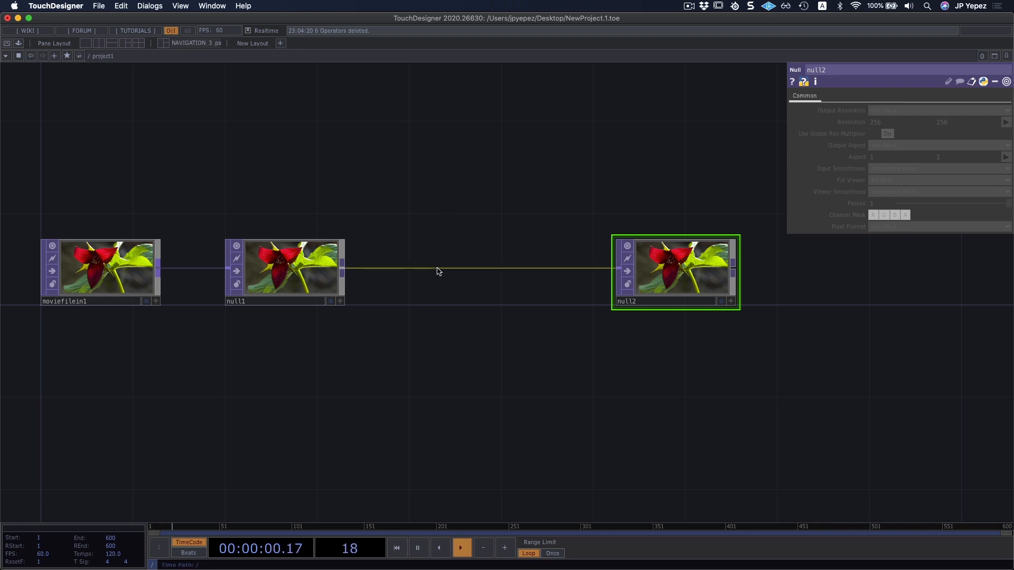
pyautogui.rightClick(457, 269)
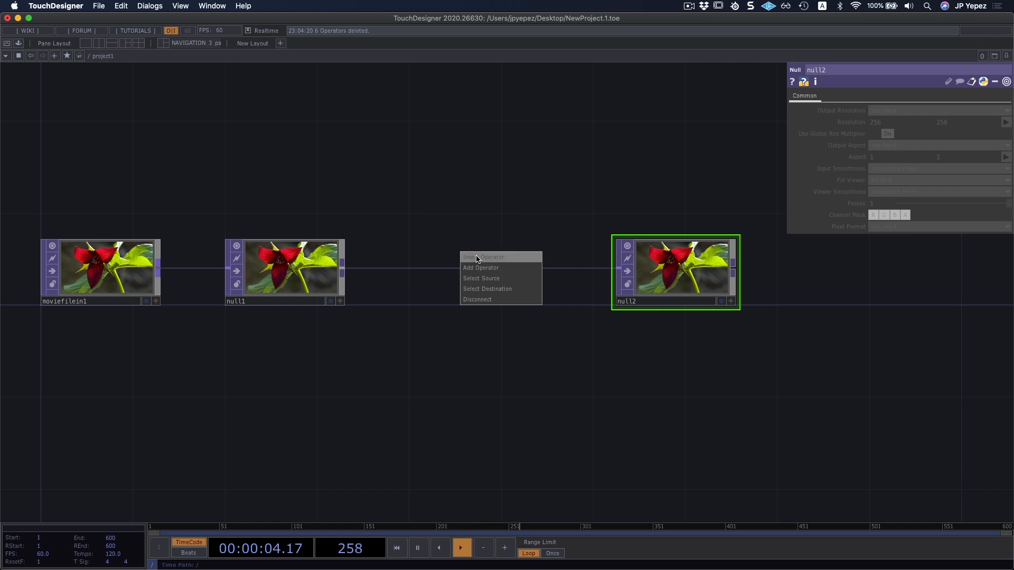
pyautogui.click(477, 258)
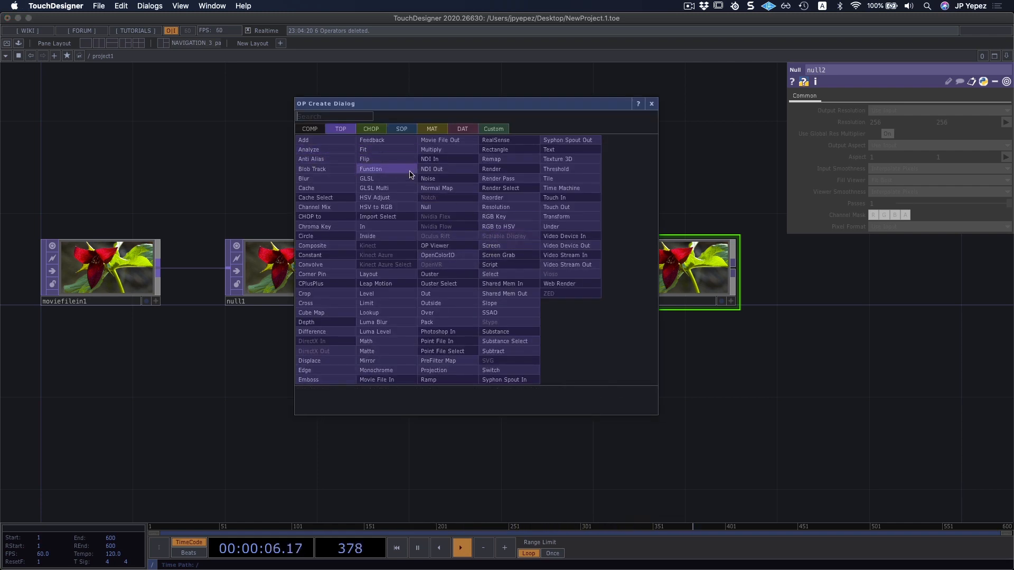
pyautogui.click(342, 178)
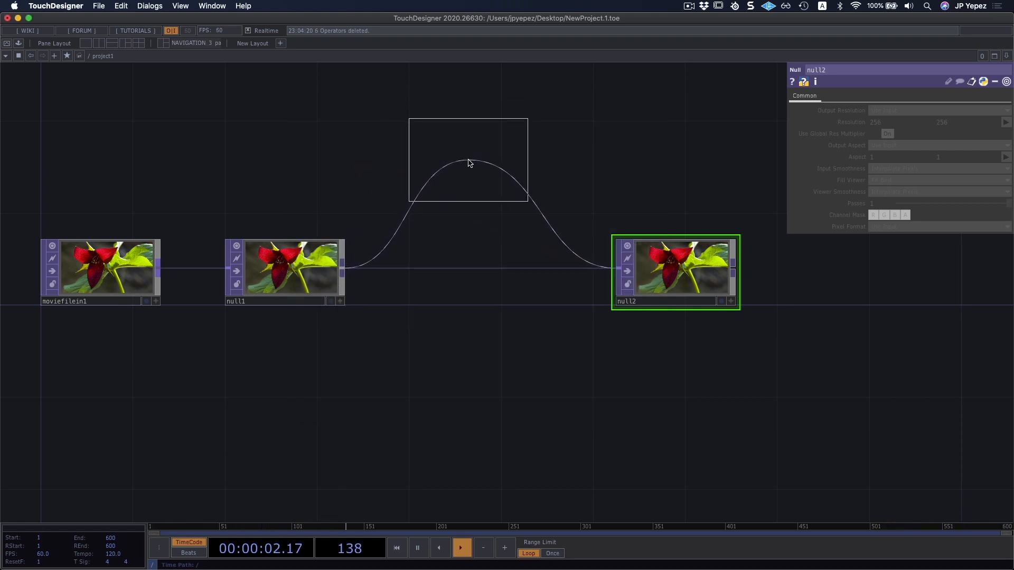
pyautogui.click(469, 162)
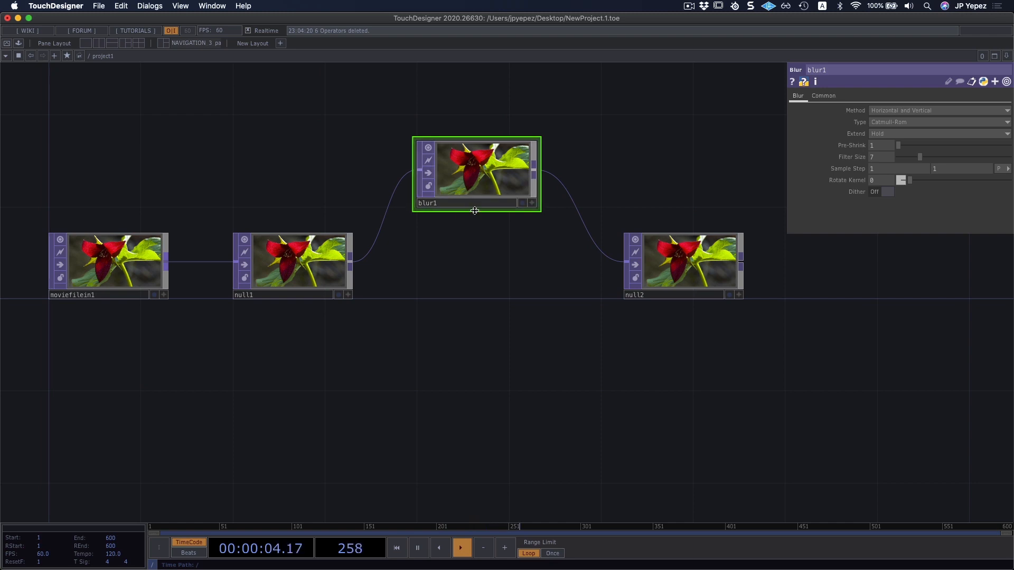
# Set the Blur TOP's type to Gaussian, with Pre-Shrink 4 and Filter Size 22.
pyautogui.scroll(5, 465, 232)
pyautogui.moveTo(477, 306); pyautogui.dragTo(473, 344)
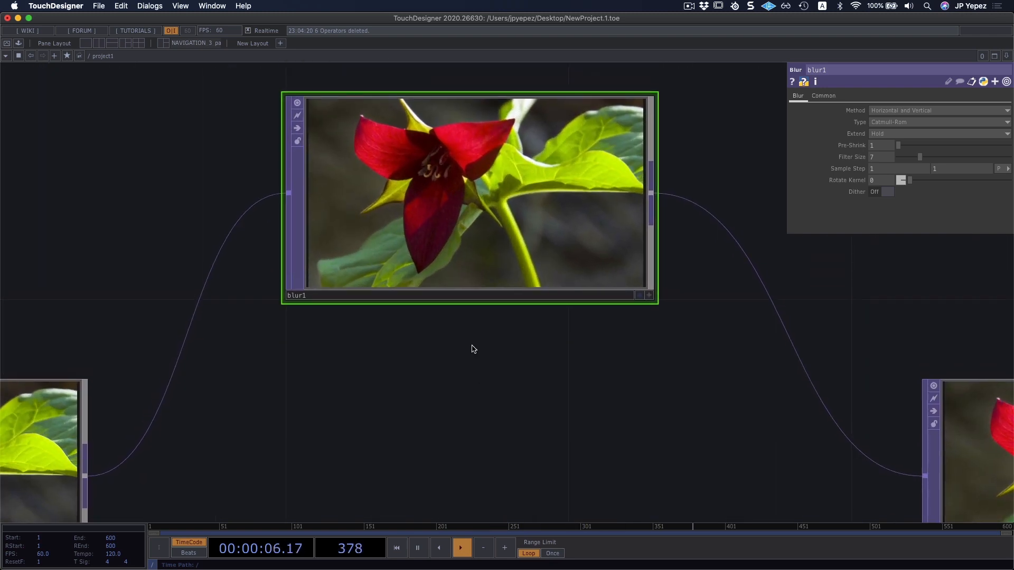
pyautogui.scroll(-1, 473, 345)
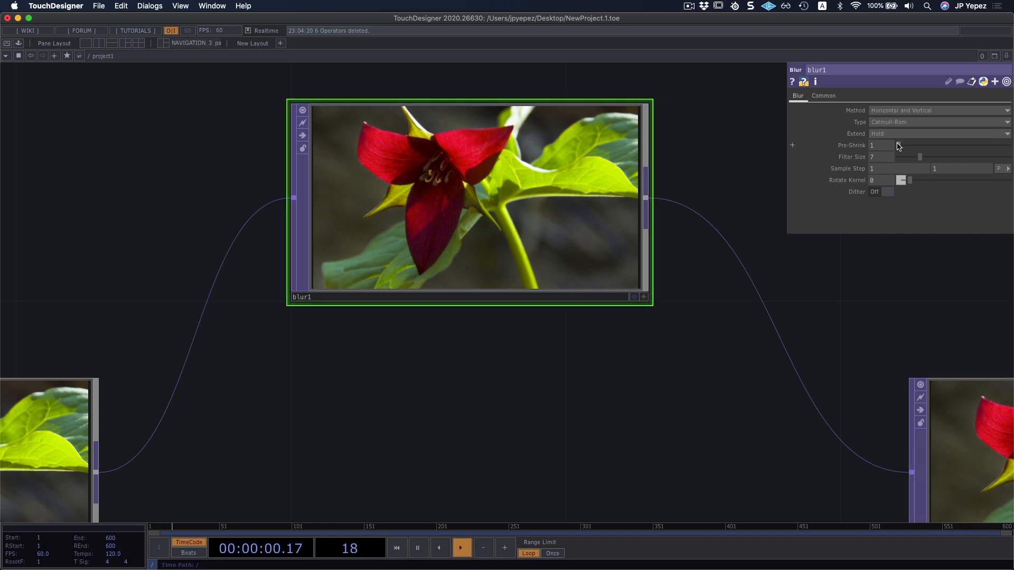
pyautogui.click(891, 122)
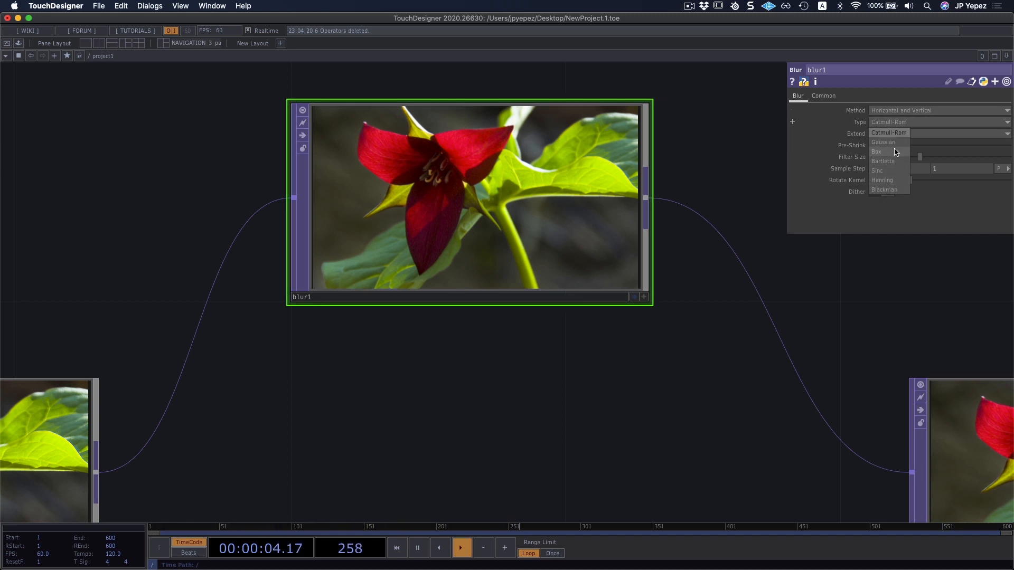
pyautogui.click(887, 144)
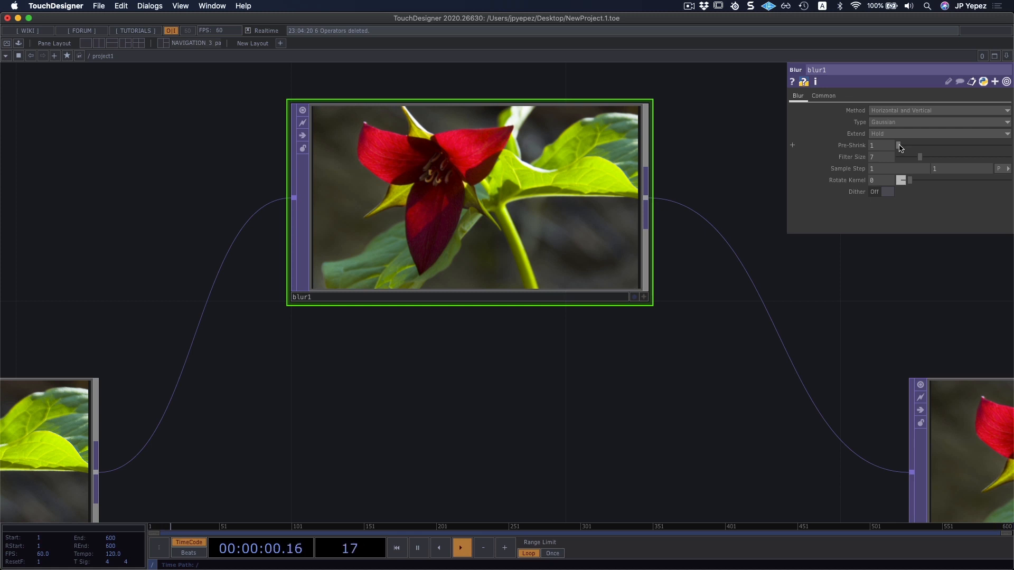
pyautogui.moveTo(902, 146); pyautogui.dragTo(975, 158)
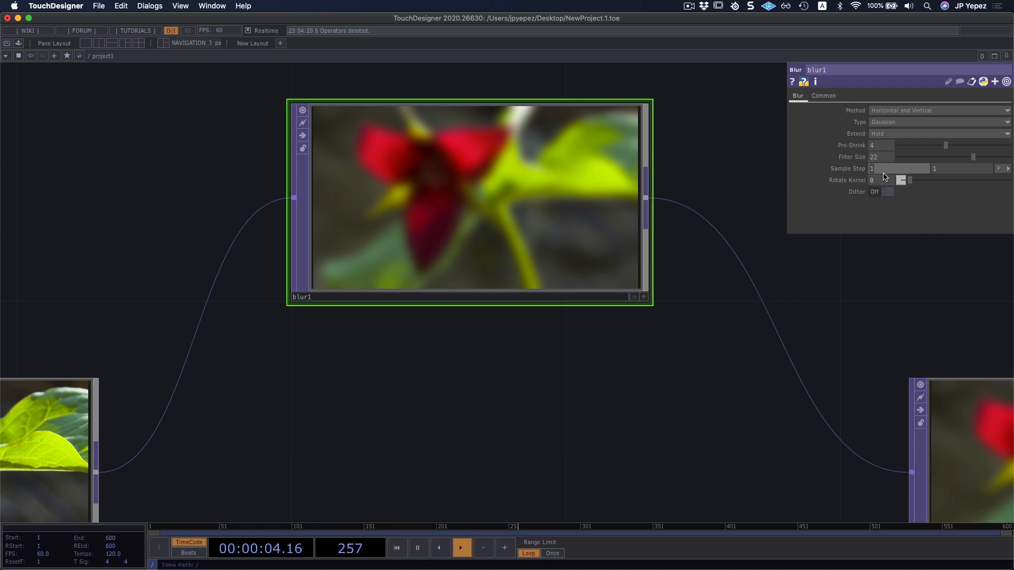
# Set both Sample Step values of the Blur TOP to 20.
pyautogui.write('20')
pyautogui.click(965, 170)
pyautogui.write('20')
pyautogui.press('Return')
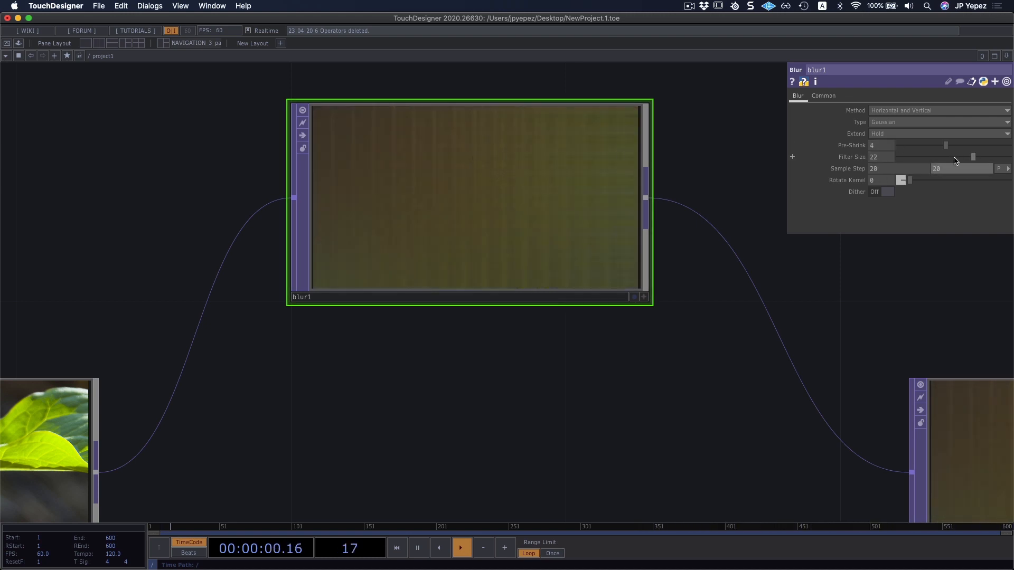
# Reduce the Blur TOP's Pre-Shrink to 1 and its Filter Size to 10.
pyautogui.moveTo(973, 158); pyautogui.dragTo(914, 146)
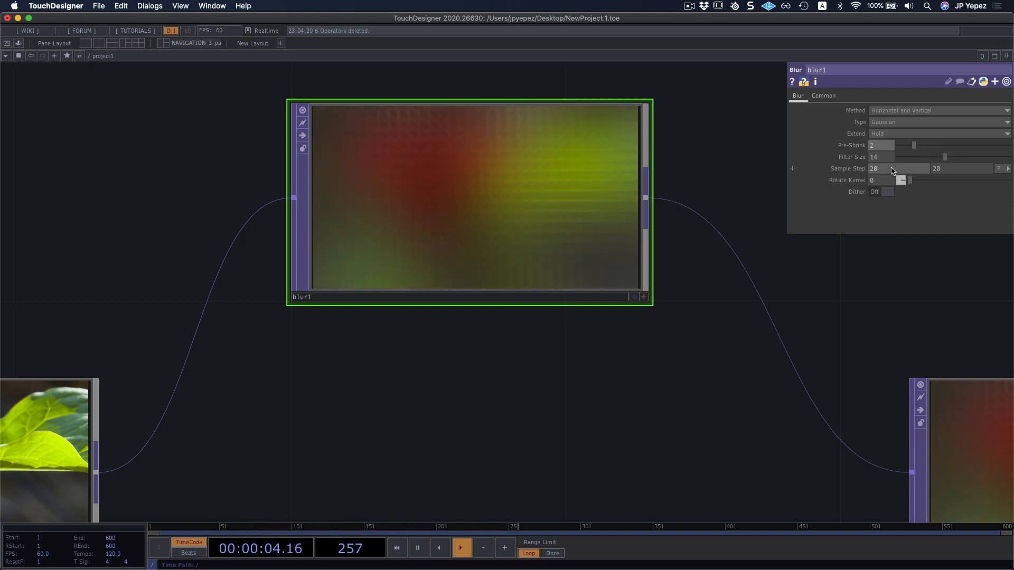
pyautogui.moveTo(910, 148); pyautogui.dragTo(899, 148)
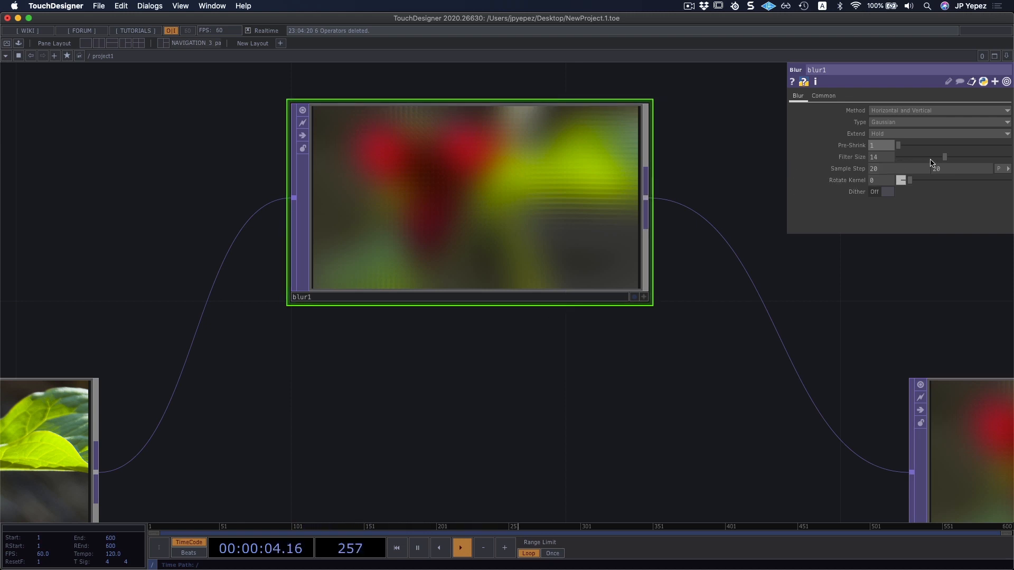
pyautogui.moveTo(945, 157); pyautogui.dragTo(931, 158)
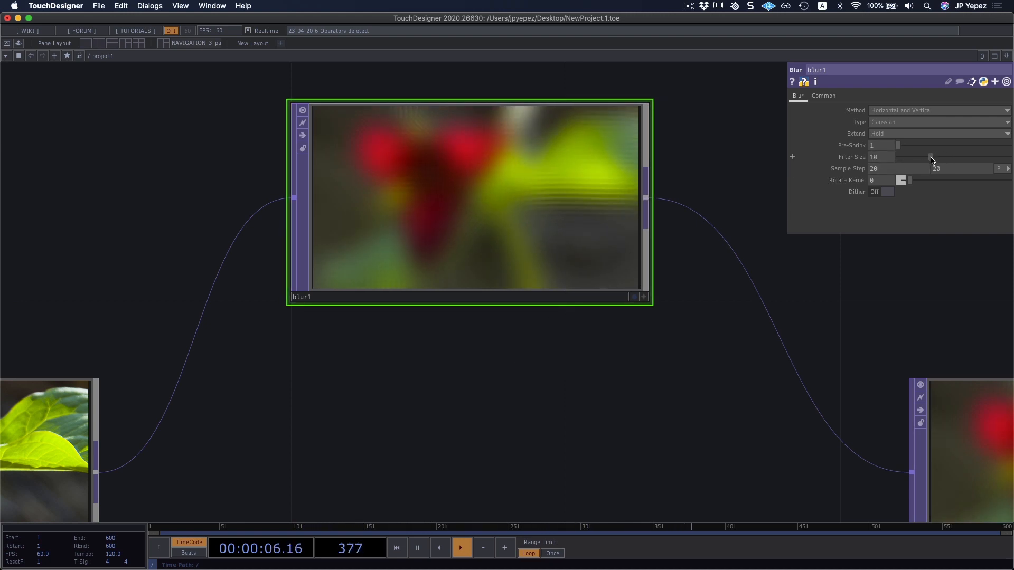
# Add a Channel Mix TOP as a parallel branch from the first Null's output and align it in line with the Nulls.
pyautogui.scroll(-3, 478, 229)
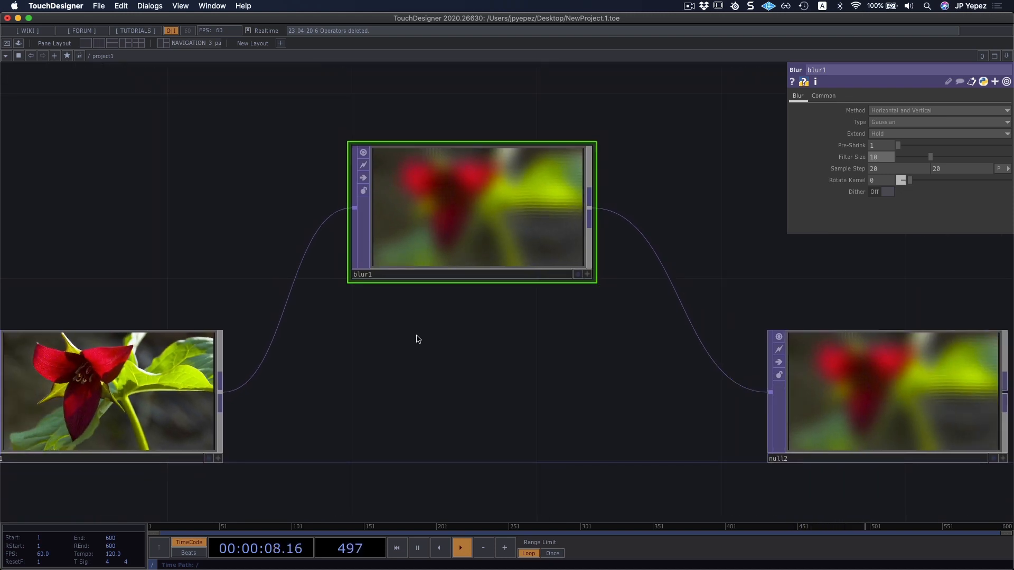
pyautogui.moveTo(416, 338); pyautogui.dragTo(420, 301)
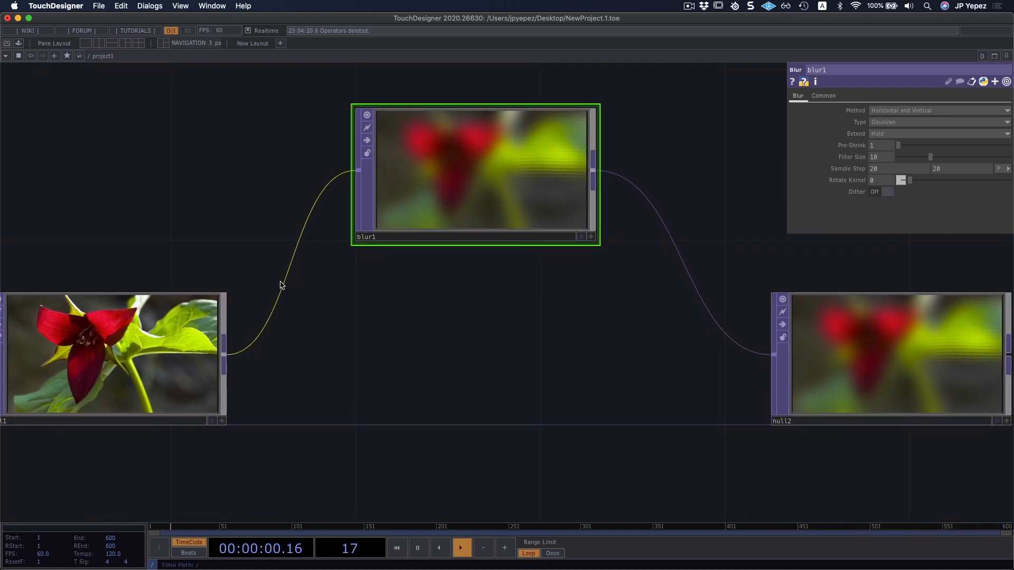
pyautogui.rightClick(287, 267)
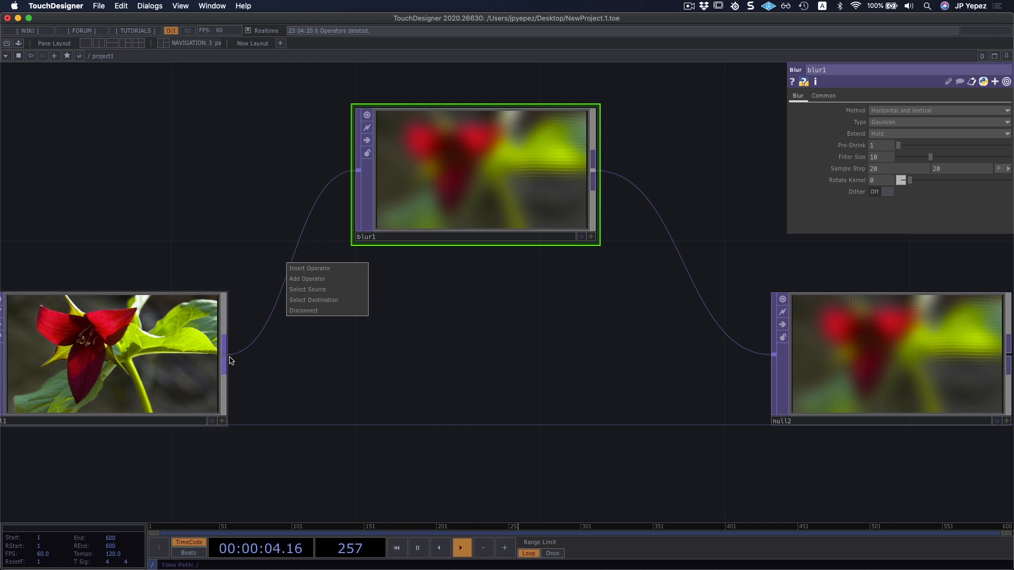
pyautogui.click(309, 279)
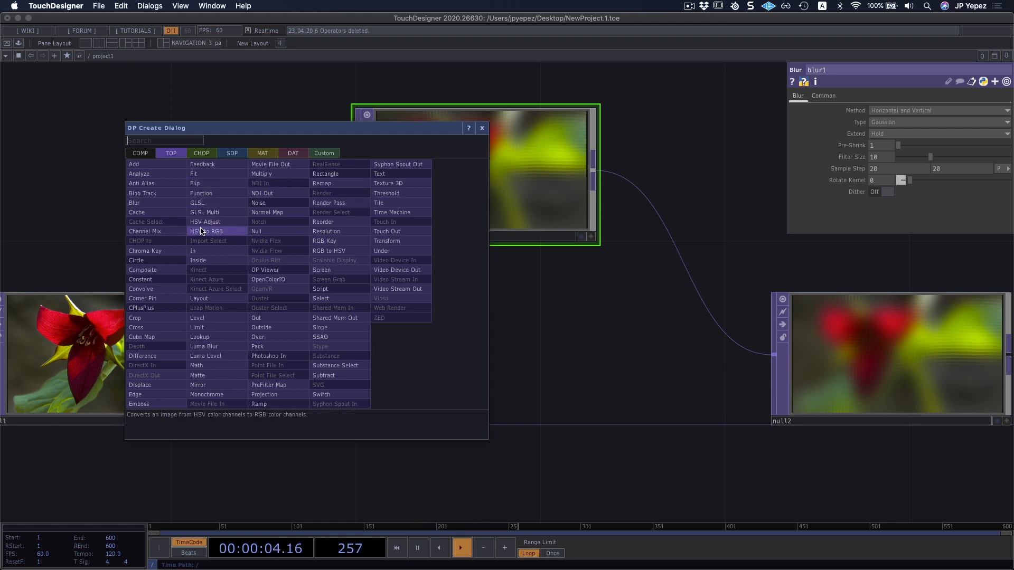
pyautogui.click(155, 235)
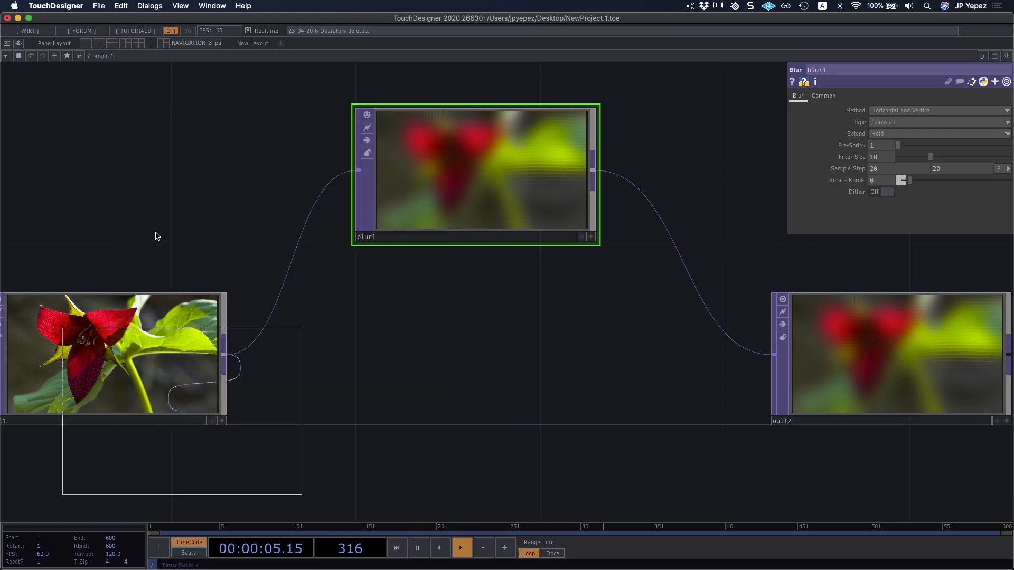
pyautogui.click(481, 377)
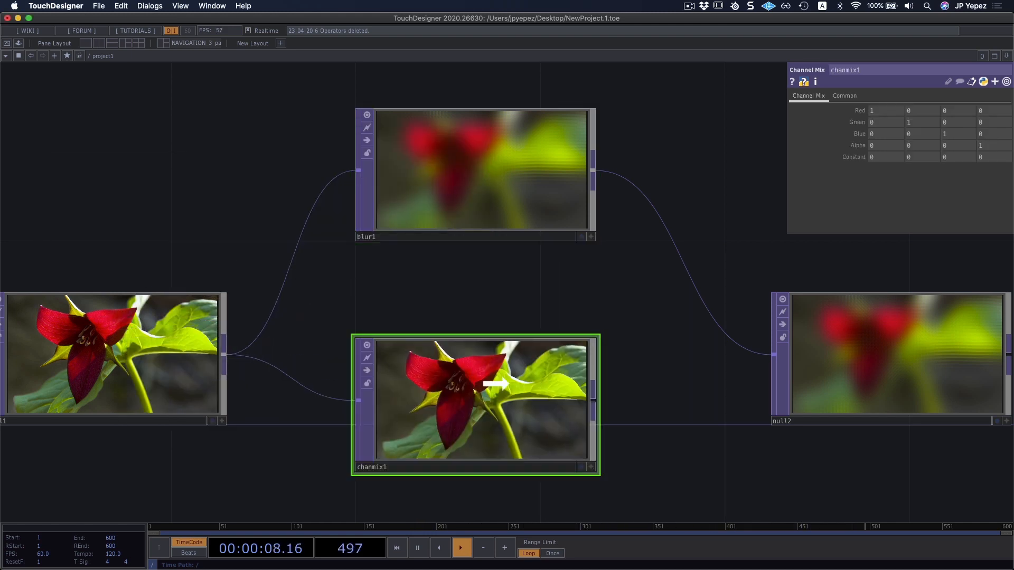
pyautogui.moveTo(496, 384); pyautogui.dragTo(489, 365)
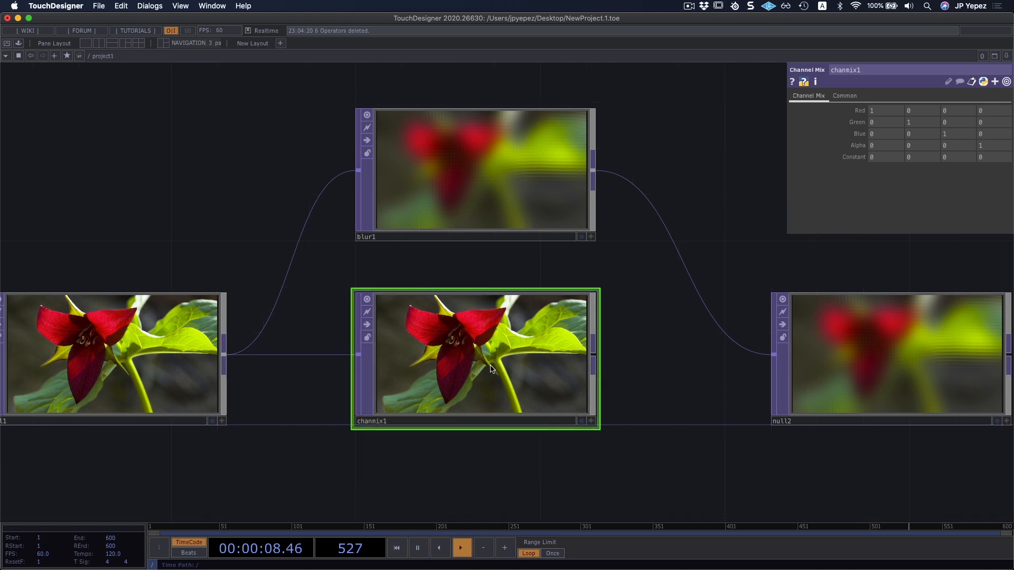
# Inspect the node information of the Channel Mix TOP.
pyautogui.middleClick(447, 347)
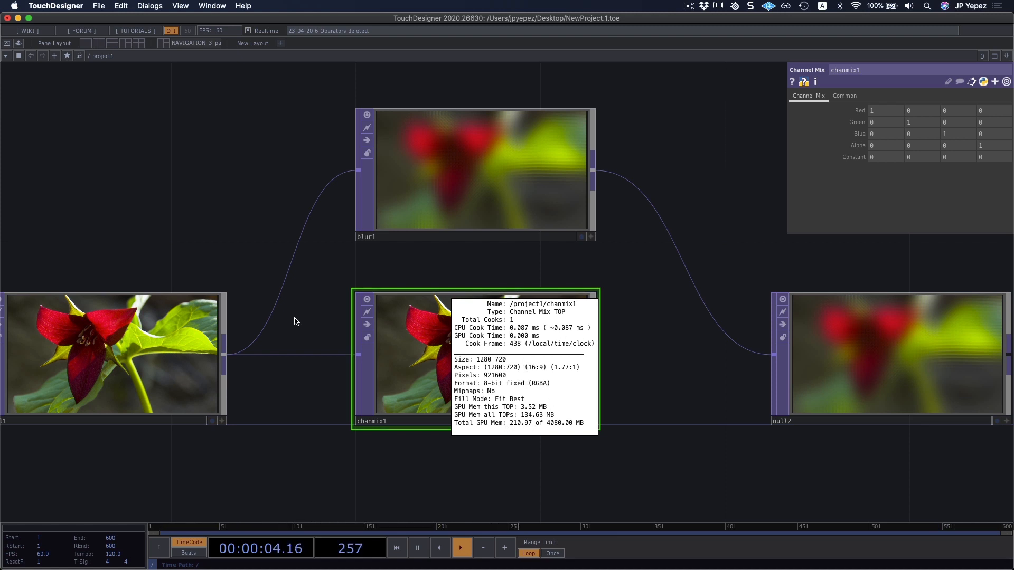
pyautogui.moveTo(295, 322); pyautogui.dragTo(296, 322, button='middle')
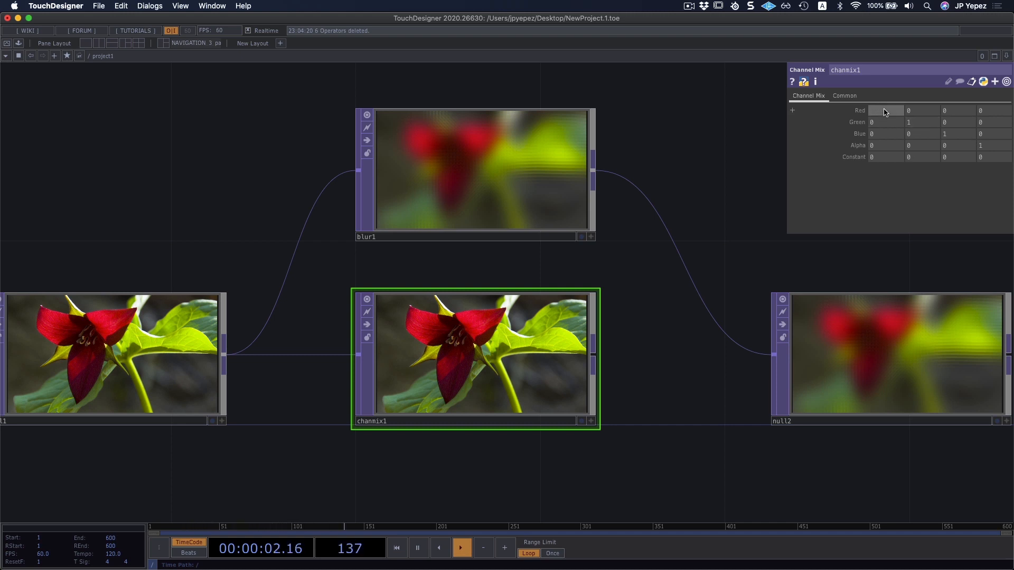
# Set the Channel Mix TOP's first Red, second Green and third Blue values to 0.
pyautogui.click(913, 123)
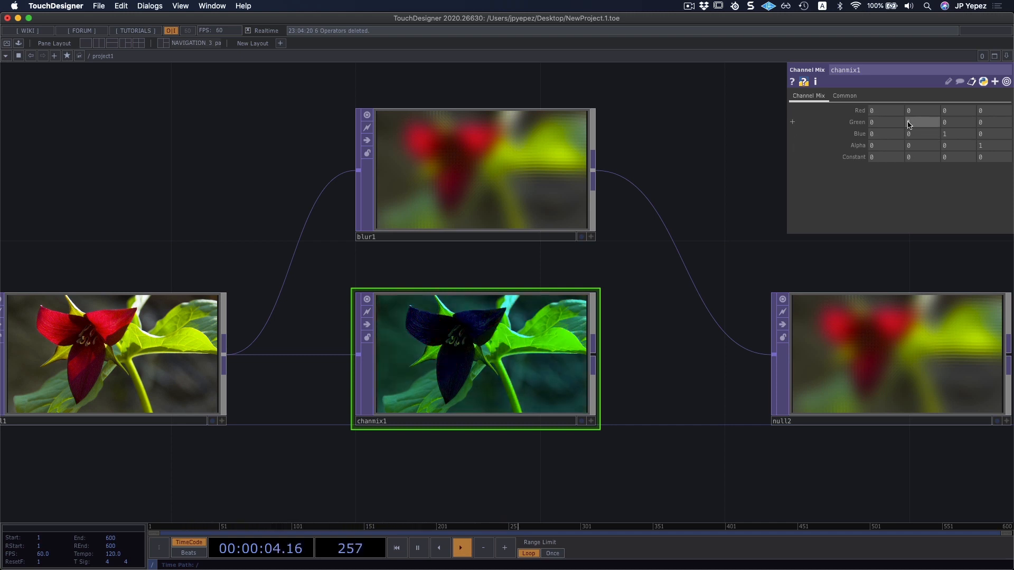
pyautogui.write('0')
pyautogui.click(953, 134)
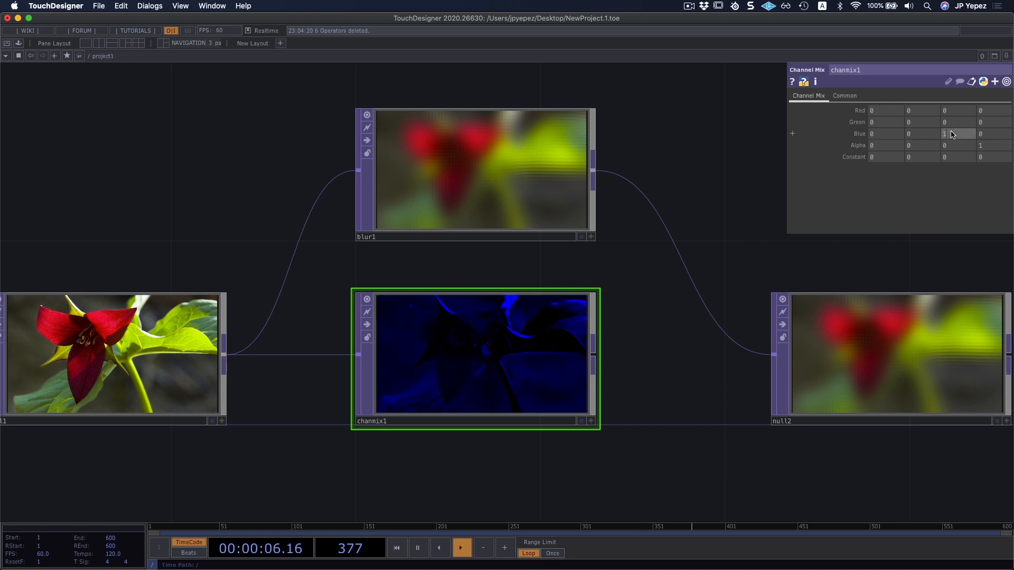
pyautogui.click(772, 195)
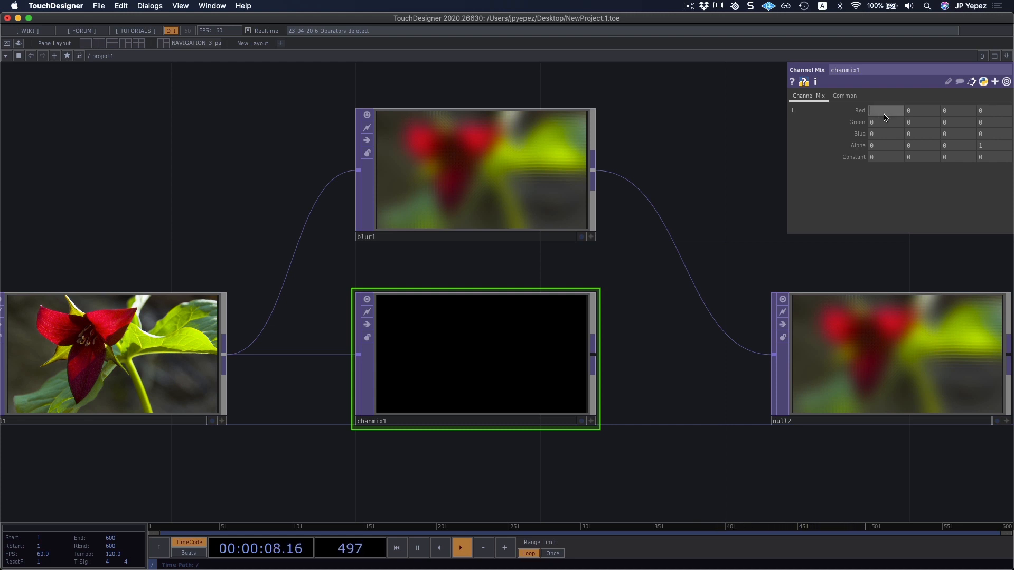
# Try 1 as the first Red value, reset it to 0, and set the first Green value to 1 instead.
pyautogui.press('Return')
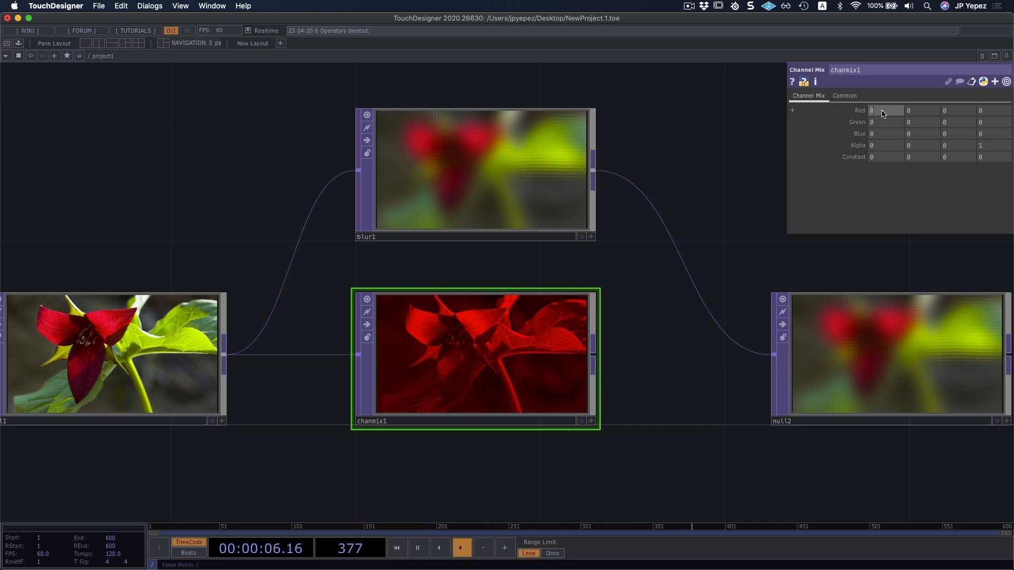
pyautogui.click(881, 122)
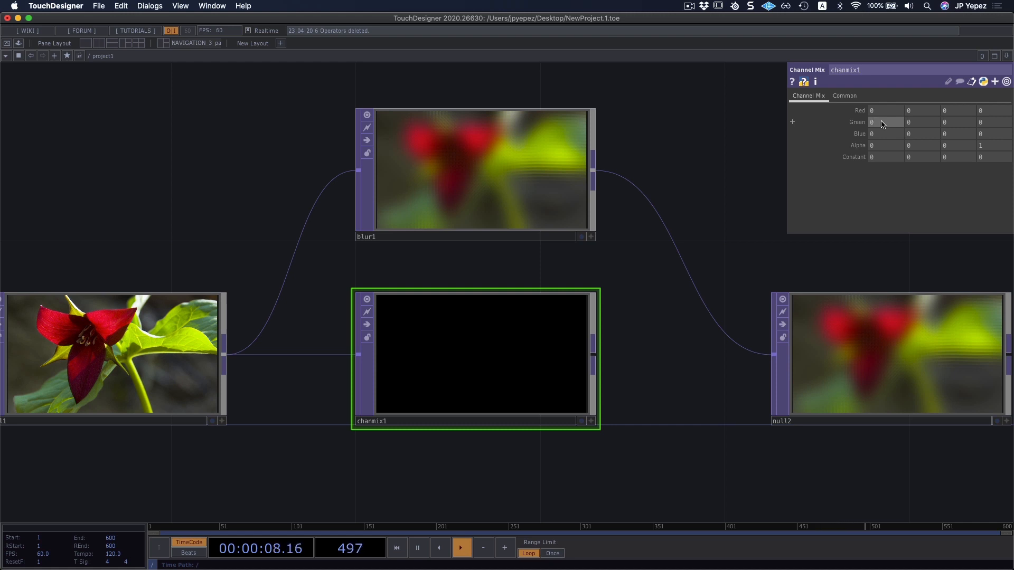
pyautogui.press('Return')
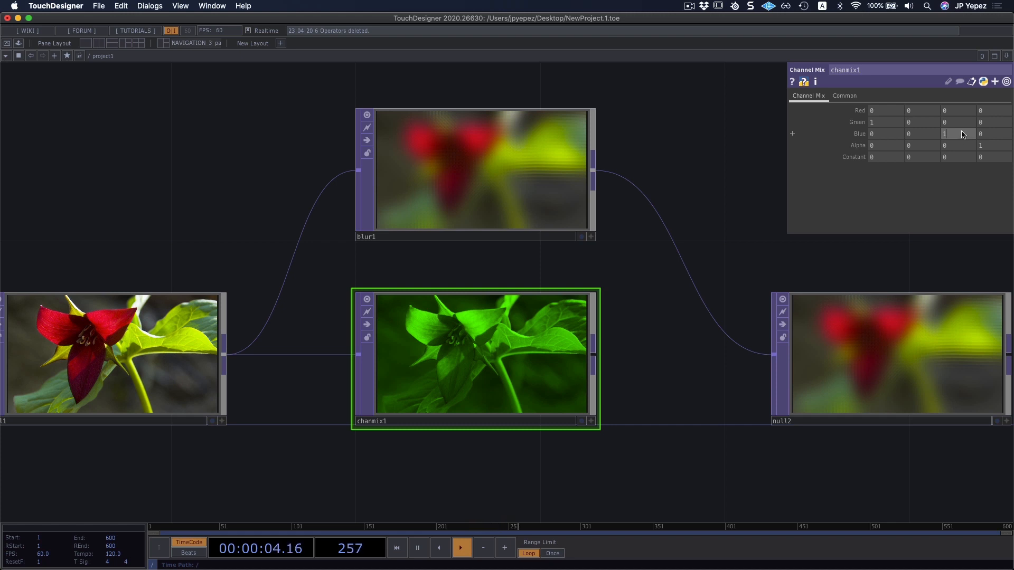
# Set the Channel Mix TOP's Blue values to .5 in the first column and 1 in the third, and the second Green value to .25.
pyautogui.press('Return')
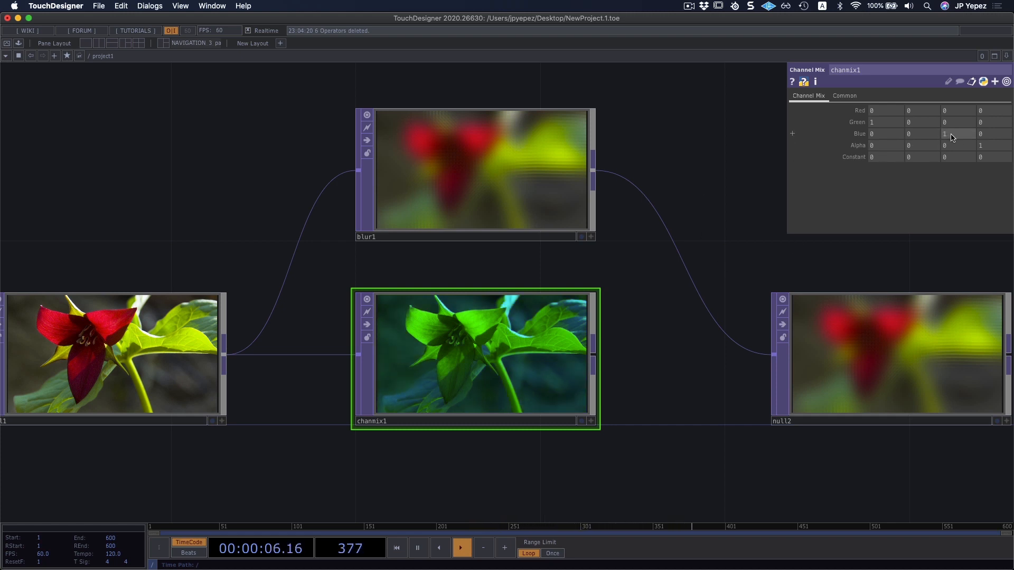
pyautogui.click(894, 131)
pyautogui.write('.5')
pyautogui.press('Return')
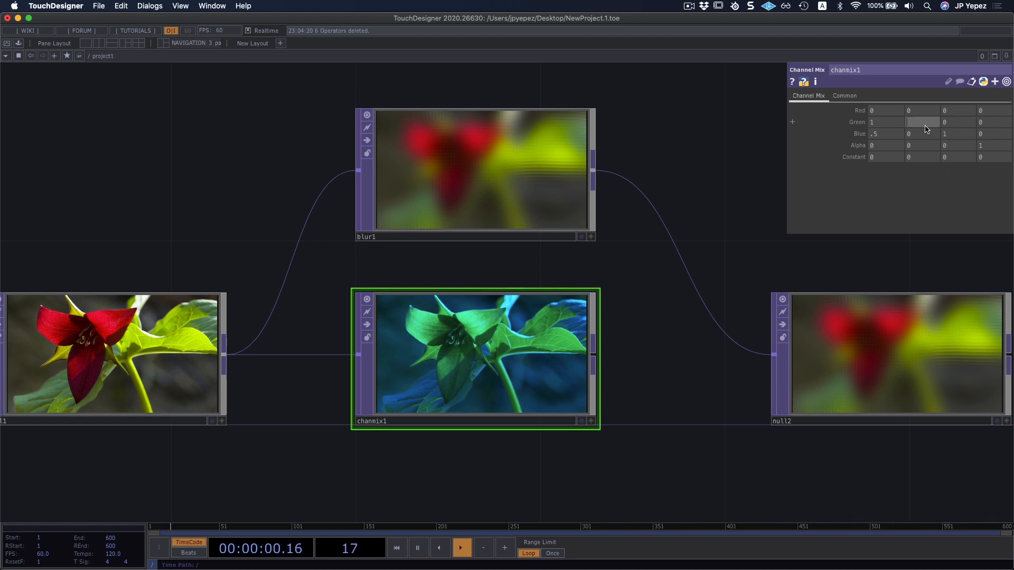
pyautogui.write('.5')
pyautogui.press('Return')
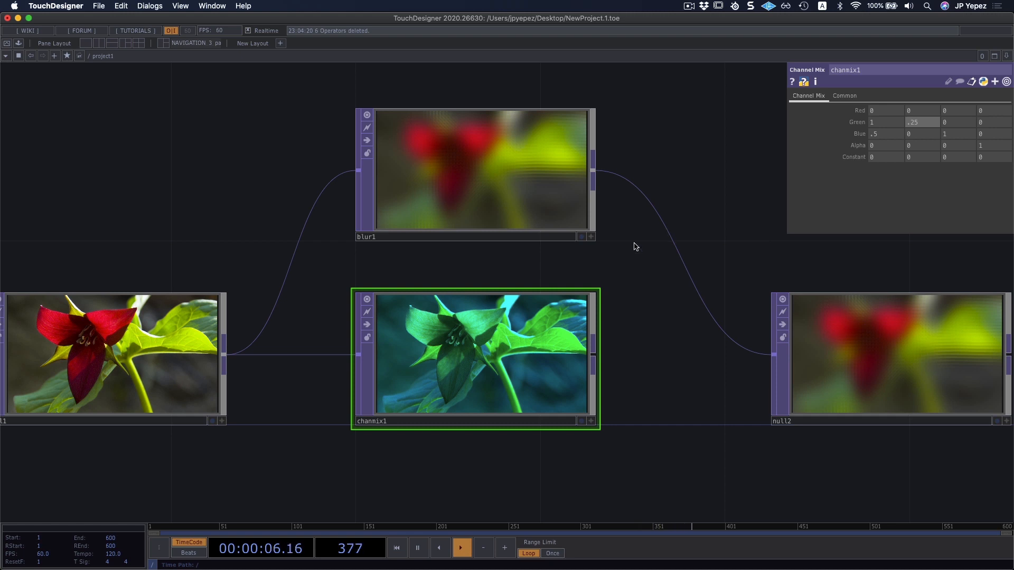
pyautogui.moveTo(657, 321); pyautogui.dragTo(540, 287)
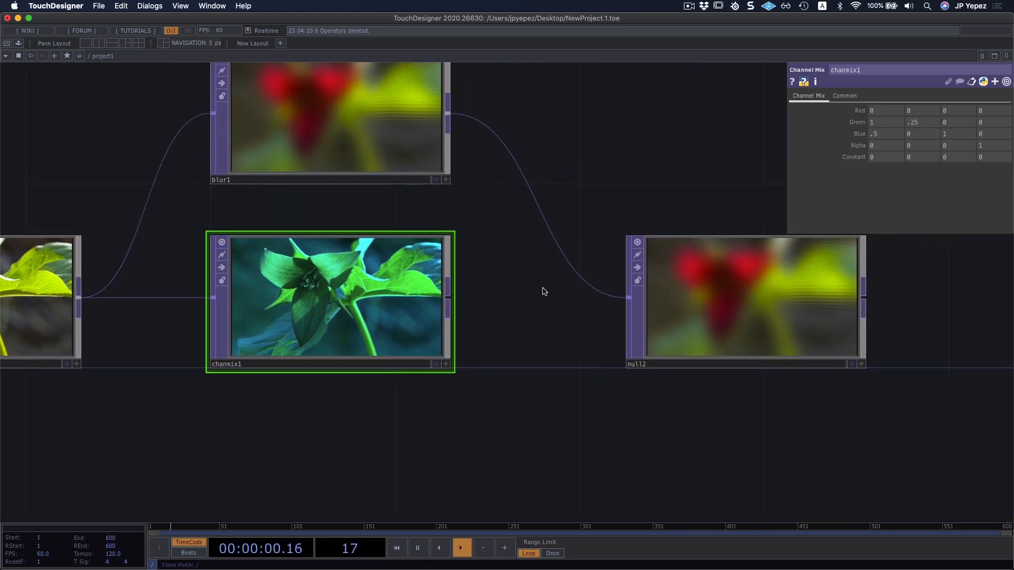
pyautogui.scroll(-2, 543, 288)
pyautogui.scroll(-1, 542, 288)
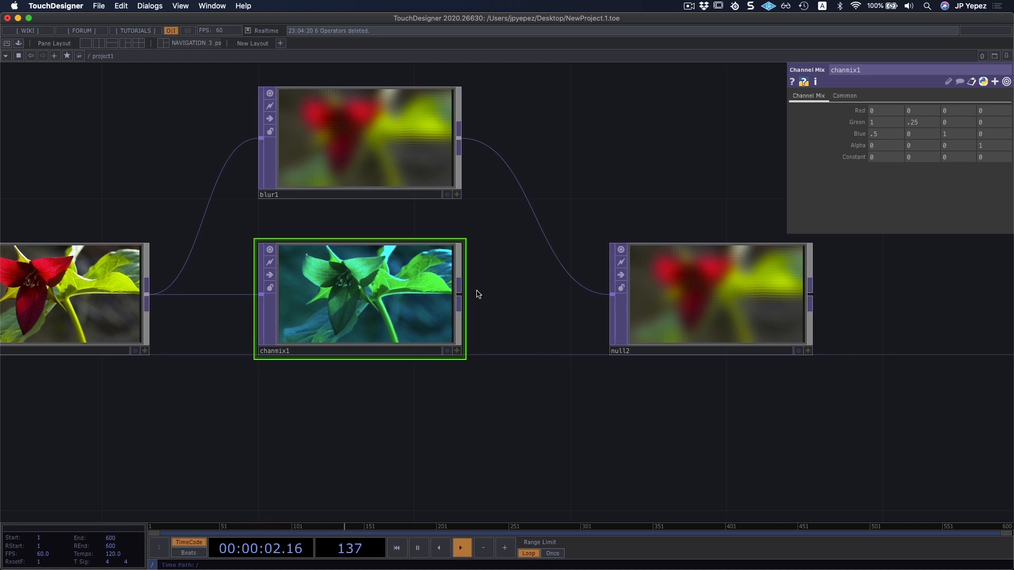
# Try feeding the Channel Mix TOP into null2, and reconnect the Blur TOP to null2 in its place.
pyautogui.moveTo(466, 295); pyautogui.dragTo(570, 281)
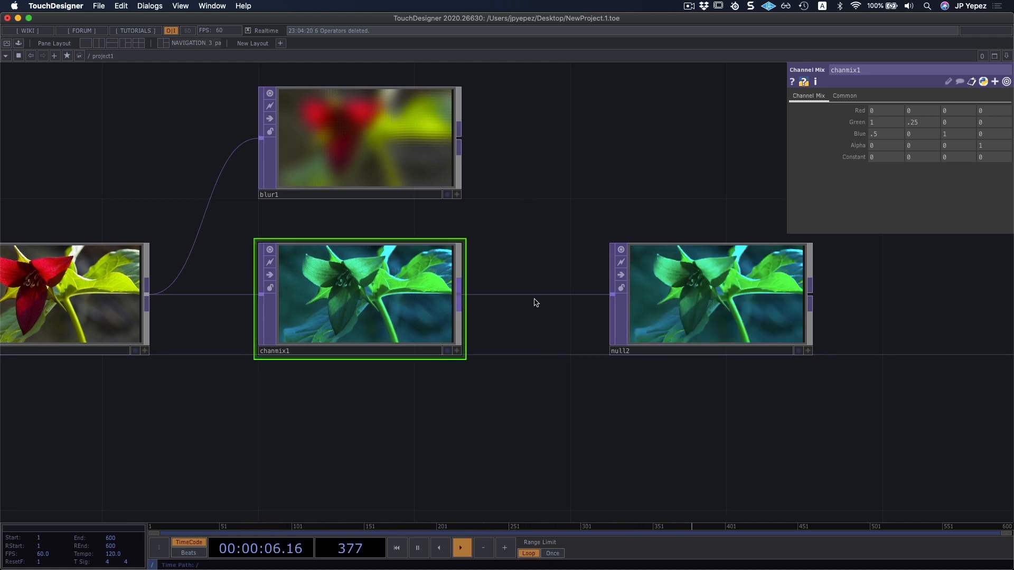
pyautogui.moveTo(459, 139); pyautogui.dragTo(397, 321)
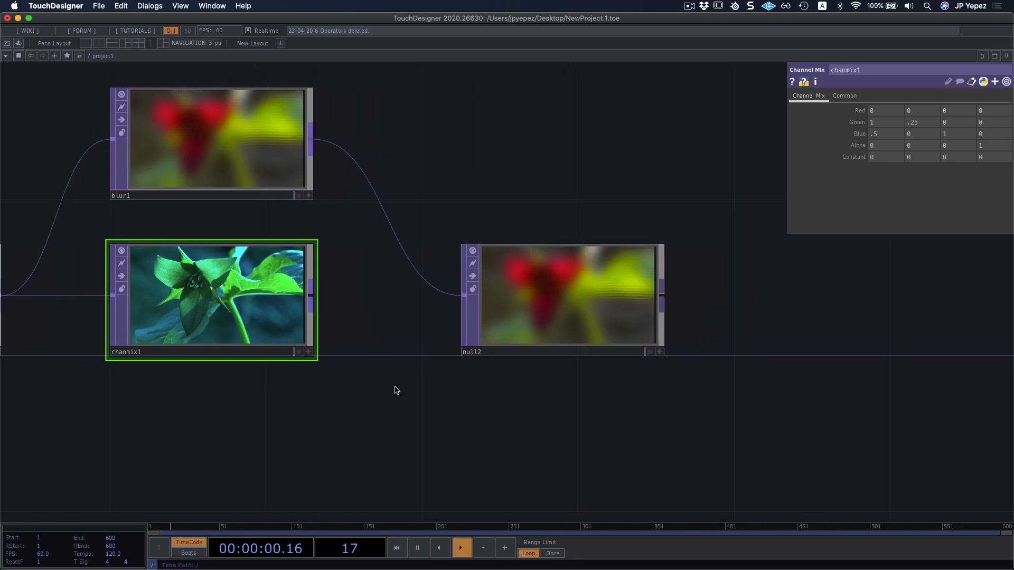
# Shift null2 away to make room and insert a Switch TOP on the wire between the Blur TOP and null2.
pyautogui.moveTo(536, 324); pyautogui.dragTo(678, 312)
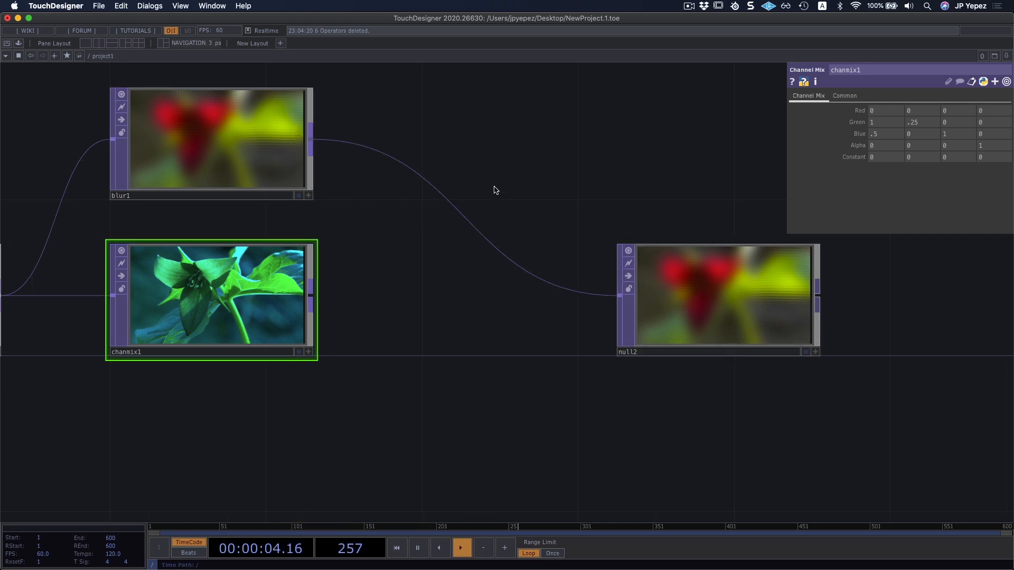
pyautogui.moveTo(494, 188); pyautogui.dragTo(537, 218)
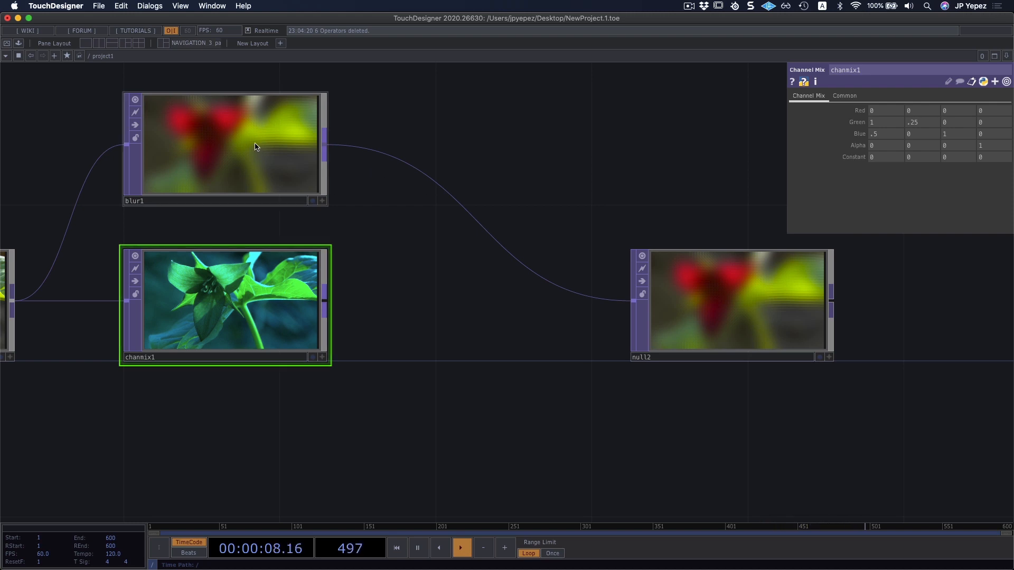
pyautogui.rightClick(465, 210)
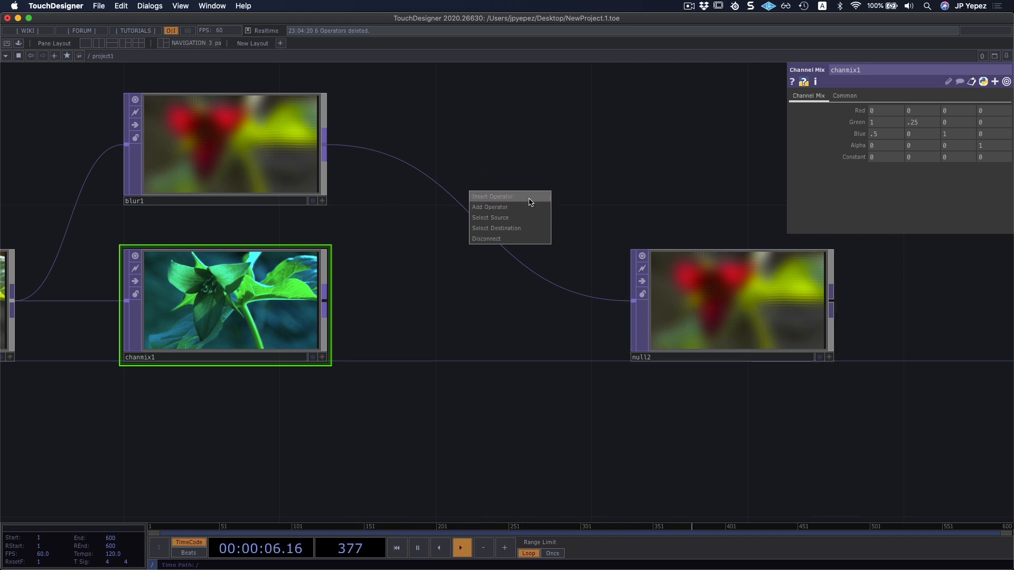
pyautogui.click(508, 197)
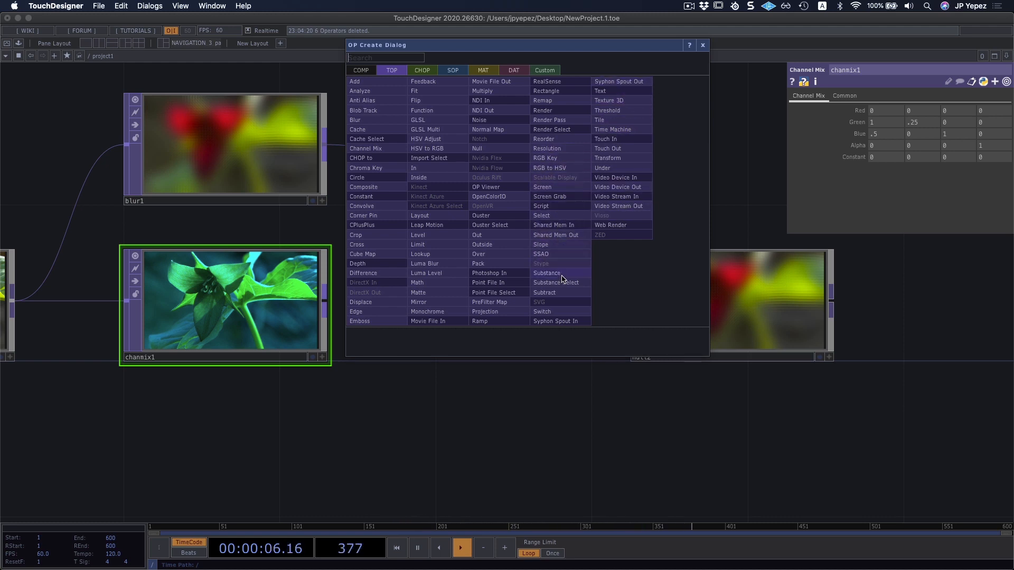
pyautogui.click(561, 312)
pyautogui.click(471, 264)
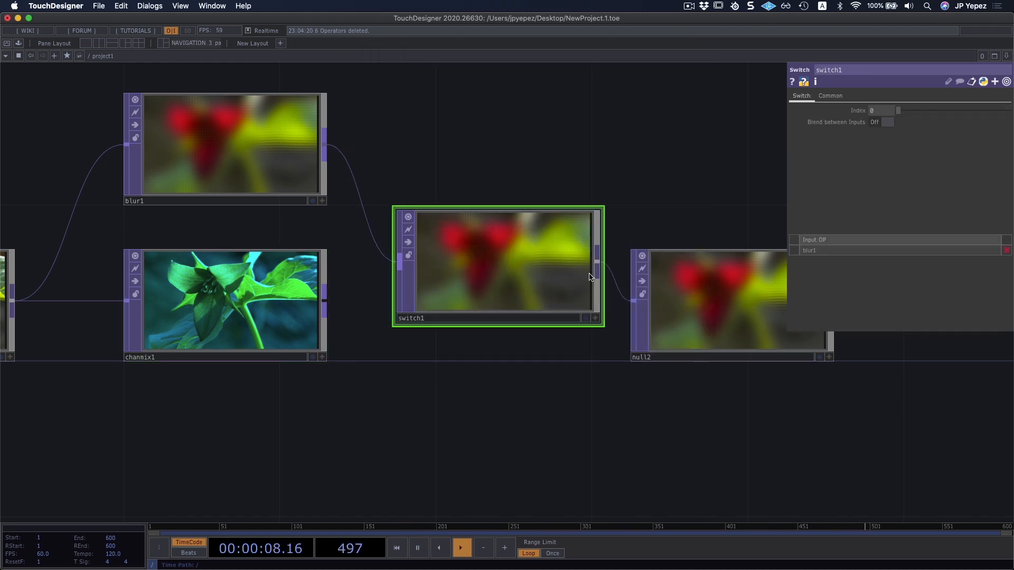
# Align the Switch TOP in the Channel Mix row, space null2 further away, and connect the Channel Mix TOP as the Switch's second input.
pyautogui.moveTo(532, 363); pyautogui.dragTo(483, 351)
pyautogui.moveTo(690, 301); pyautogui.dragTo(767, 302)
pyautogui.moveTo(498, 250); pyautogui.dragTo(514, 286)
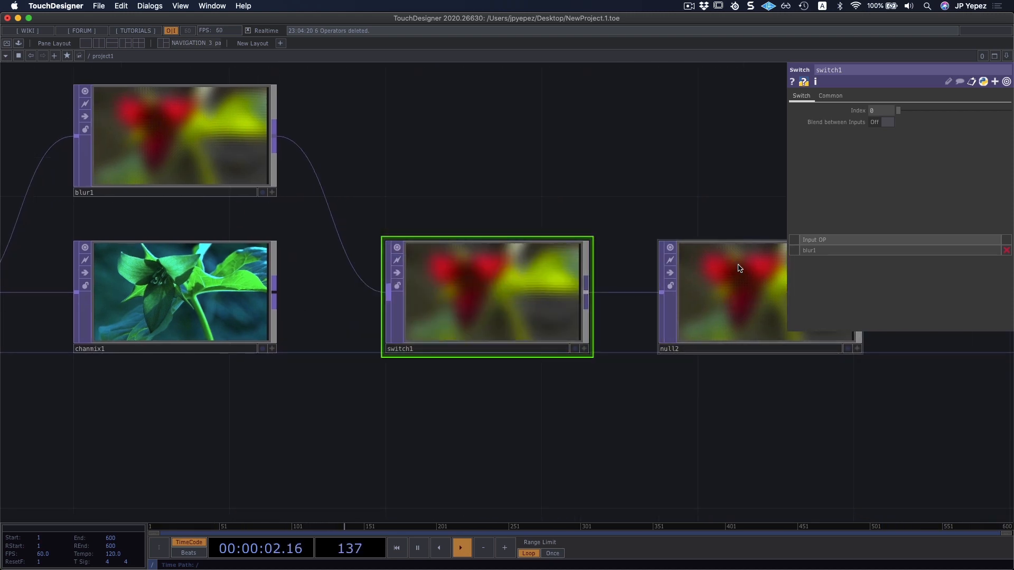
pyautogui.click(276, 292)
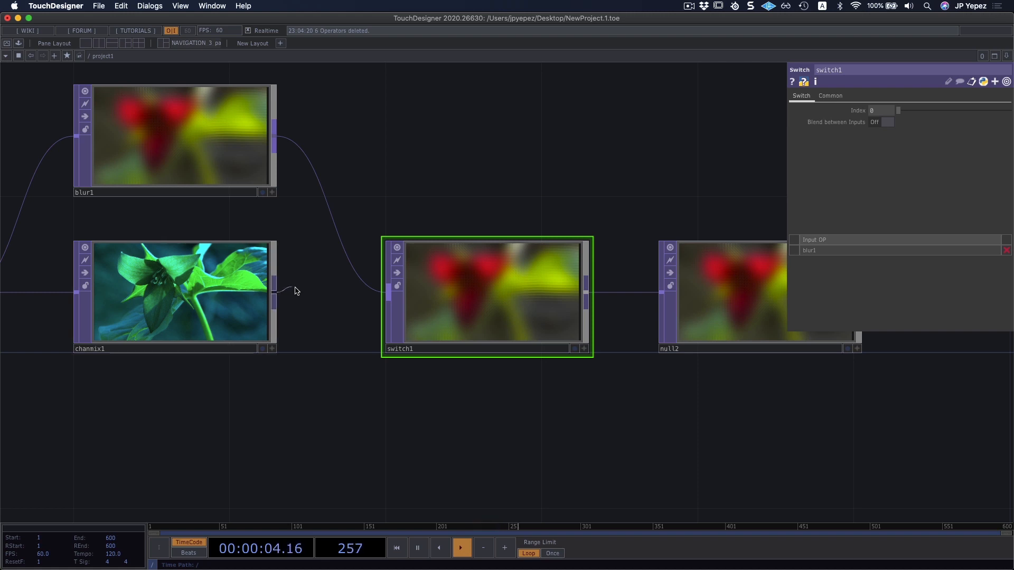
pyautogui.click(388, 299)
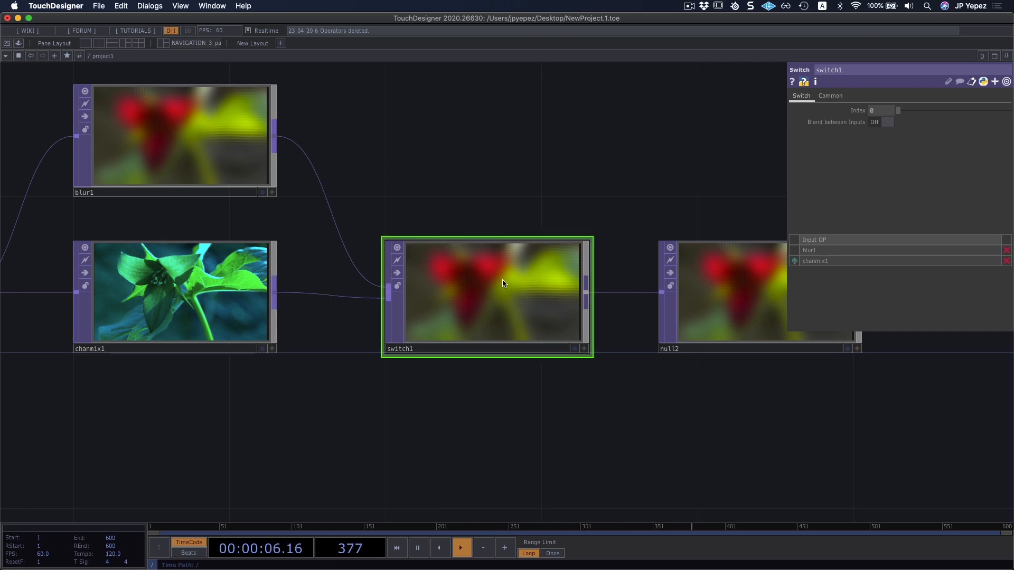
pyautogui.moveTo(687, 160); pyautogui.dragTo(768, 162)
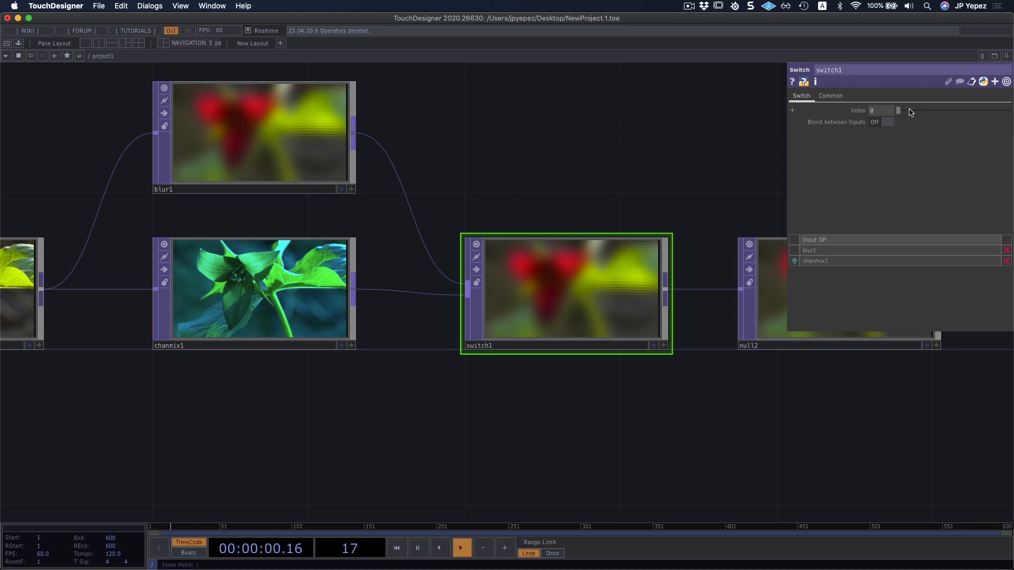
# Try the Switch TOP's Index with Blend between Inputs off and on, returning Index to 0 and blending to Off.
pyautogui.moveTo(901, 113); pyautogui.dragTo(877, 120)
pyautogui.click(879, 123)
pyautogui.moveTo(899, 112)
pyautogui.mouseDown()
pyautogui.moveTo(908, 113)
pyautogui.moveTo(887, 114)
pyautogui.mouseUp()
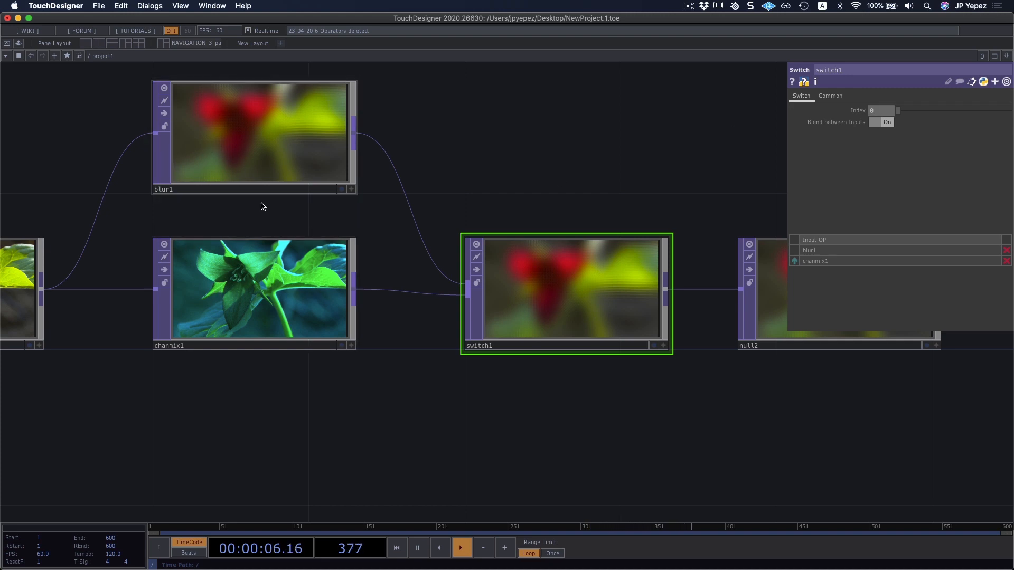
pyautogui.click(883, 122)
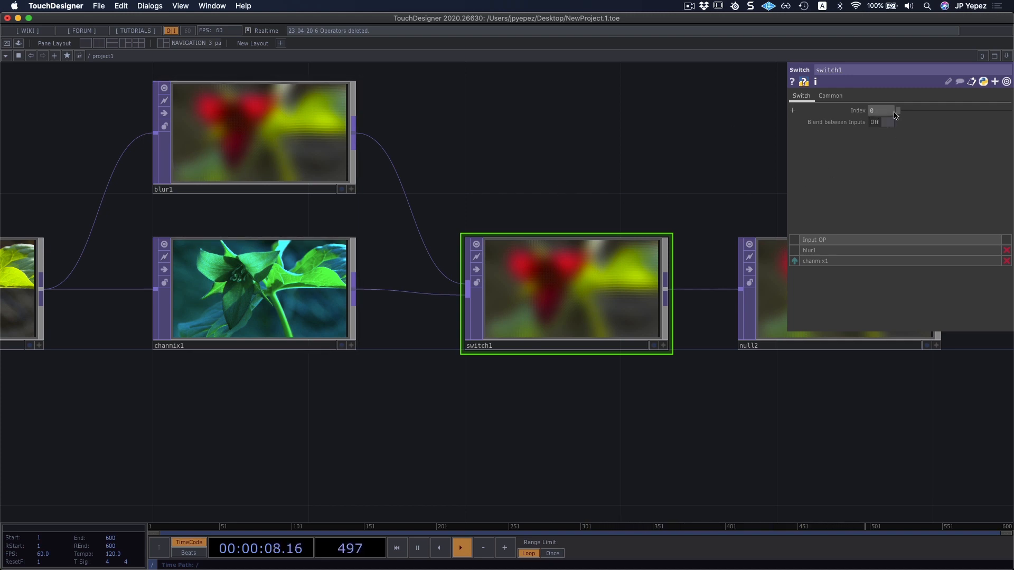
pyautogui.moveTo(898, 111); pyautogui.dragTo(781, 150)
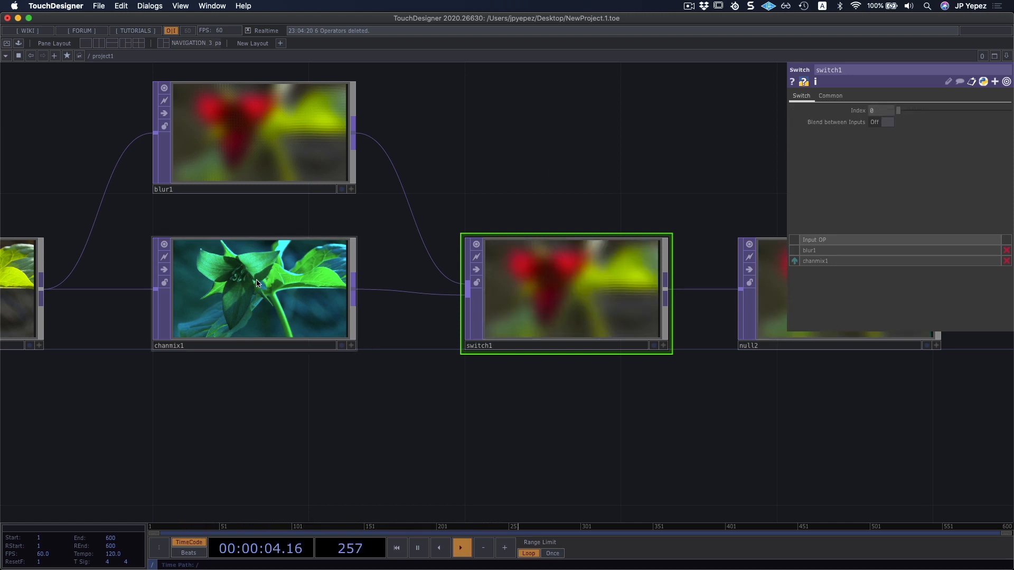
pyautogui.scroll(-5, 267, 382)
pyautogui.hscroll(-3, 268, 382)
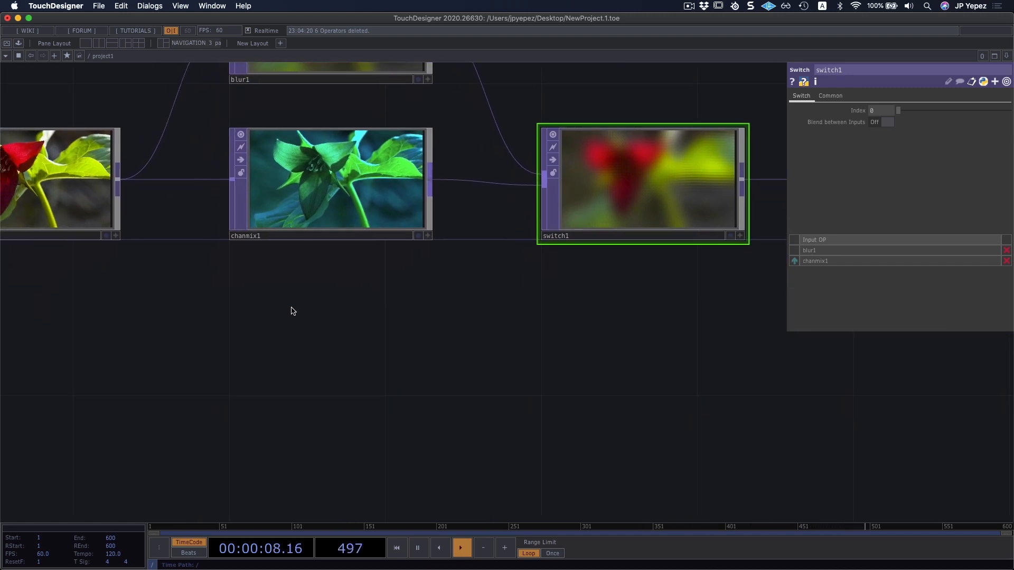
pyautogui.press('Tab')
pyautogui.write('leve')
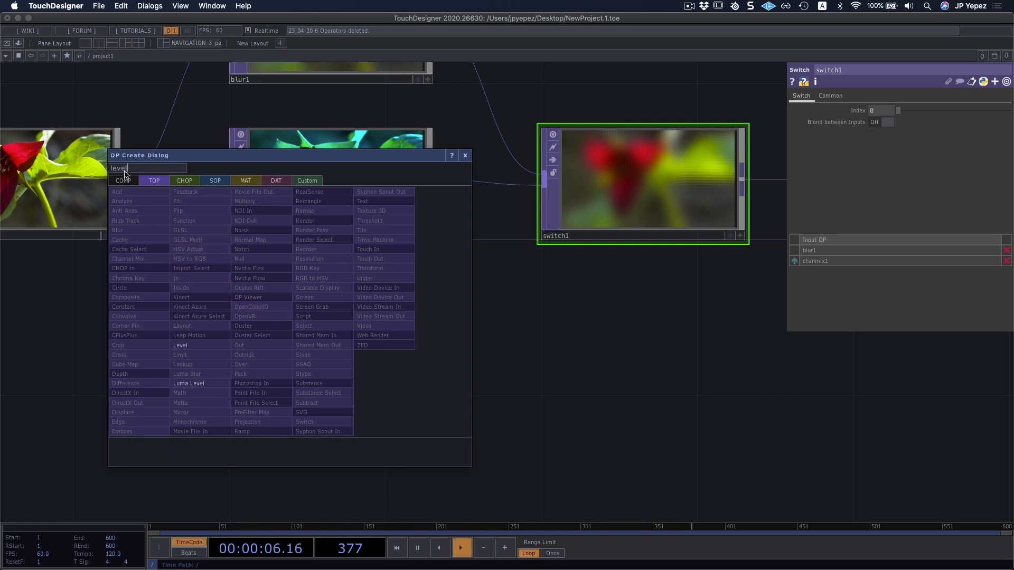
pyautogui.press('Escape')
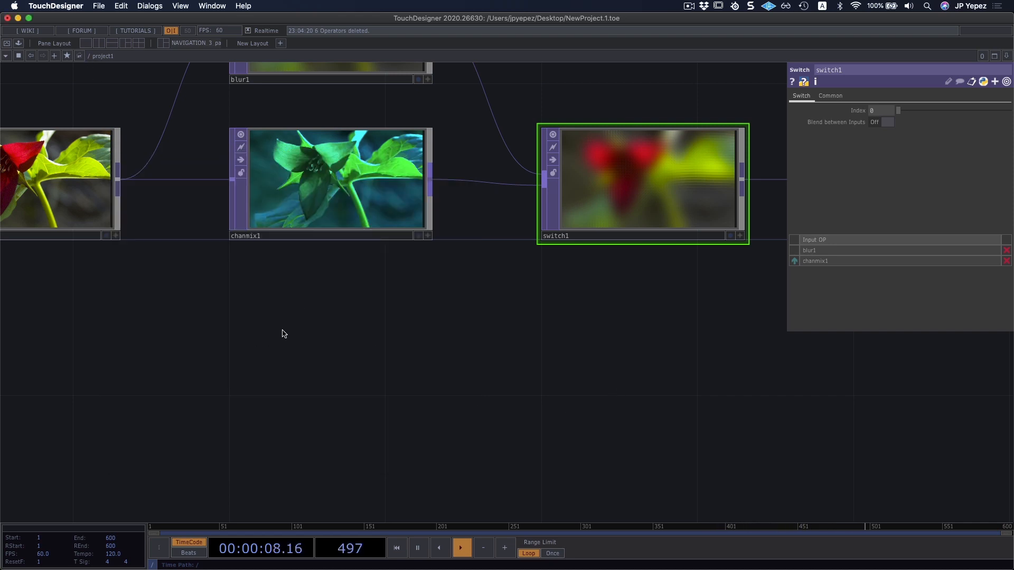
# Add a Level TOP in the empty space below the Channel Mix TOP.
pyautogui.press('Tab')
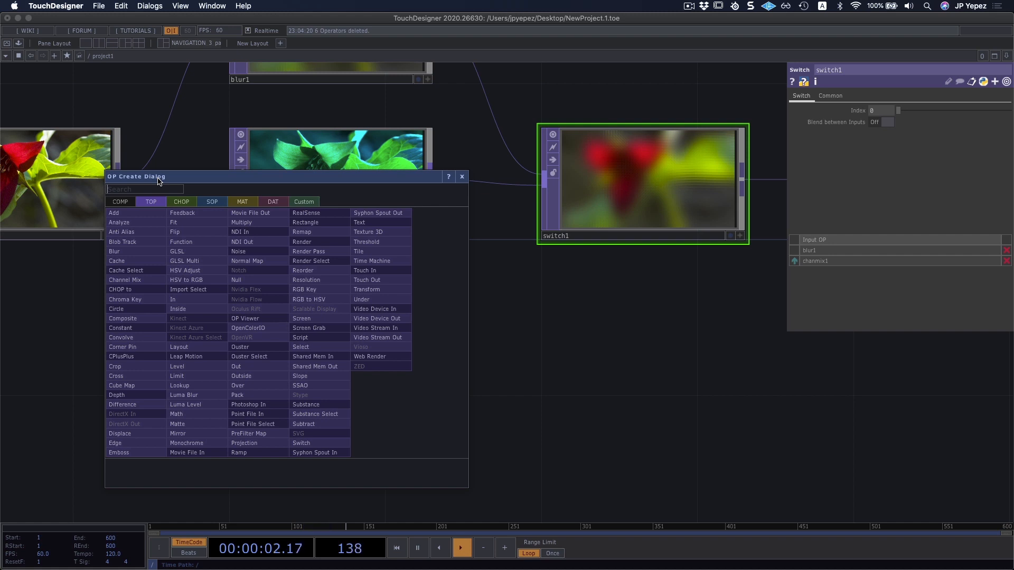
pyautogui.write('level')
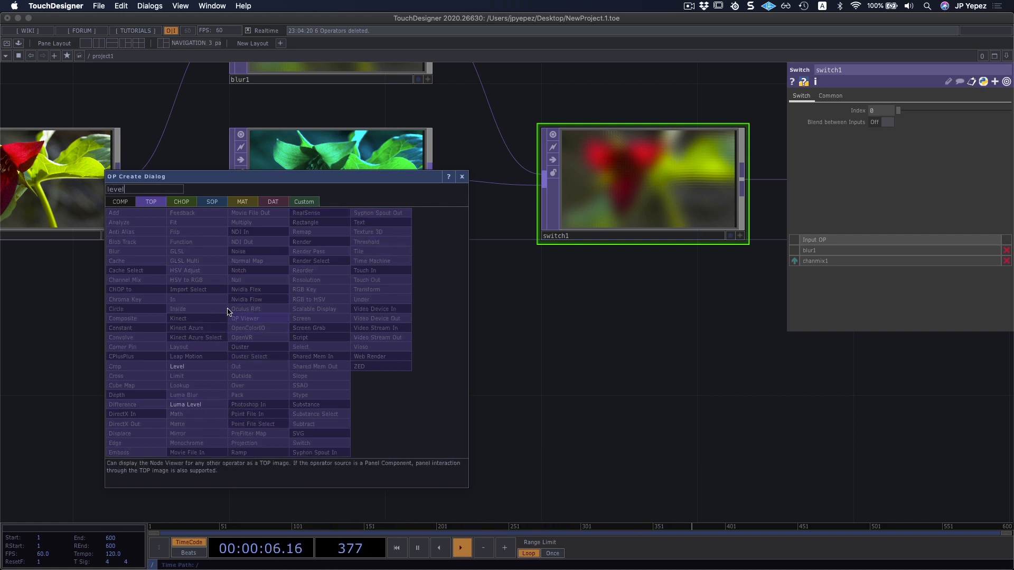
pyautogui.click(200, 369)
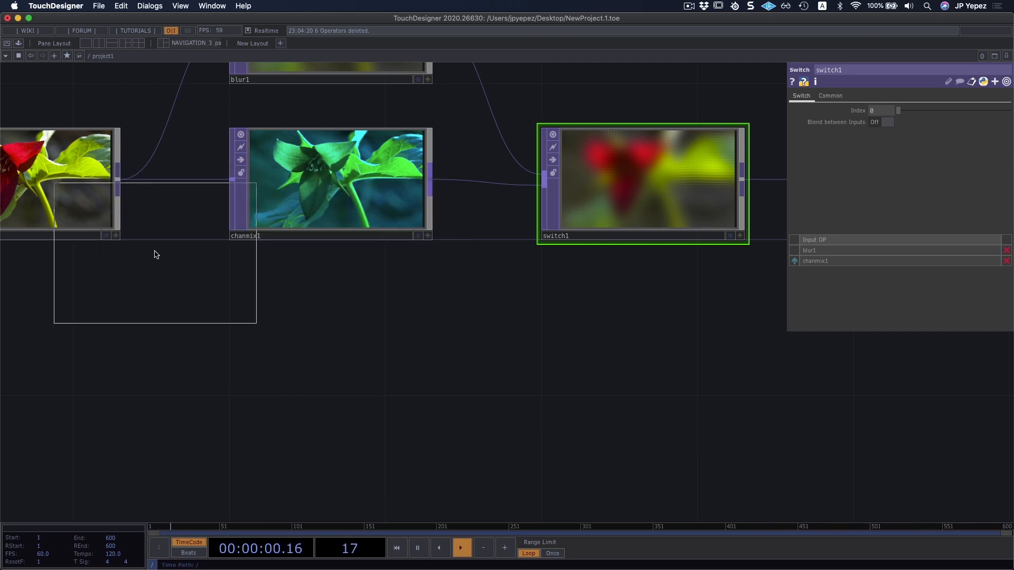
pyautogui.click(331, 353)
pyautogui.moveTo(518, 425); pyautogui.dragTo(557, 382)
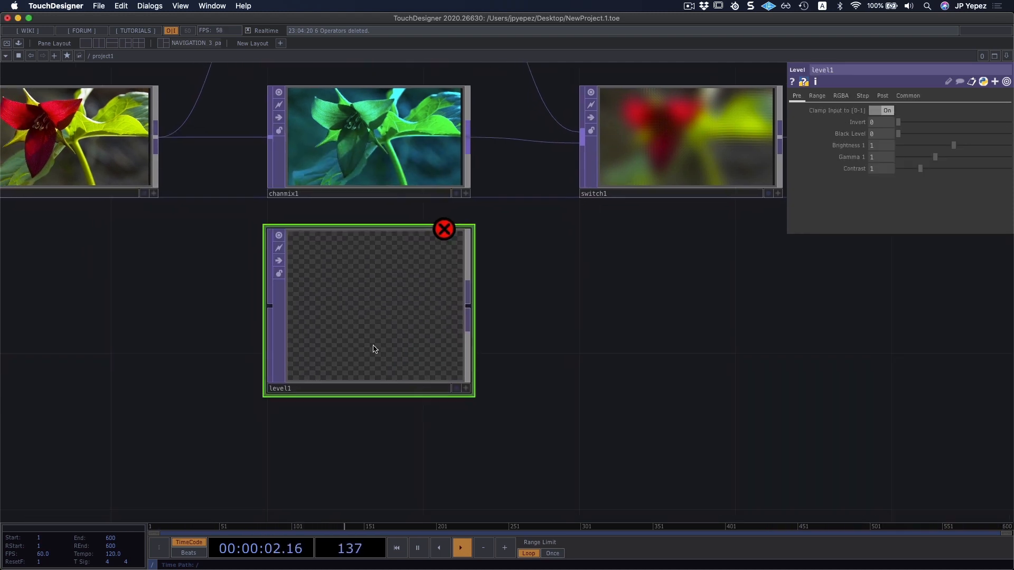
# Connect null1 to the Level TOP, and shrink and reposition its node beneath the Channel Mix TOP.
pyautogui.moveTo(373, 348); pyautogui.dragTo(374, 388)
pyautogui.scroll(-3, 517, 354)
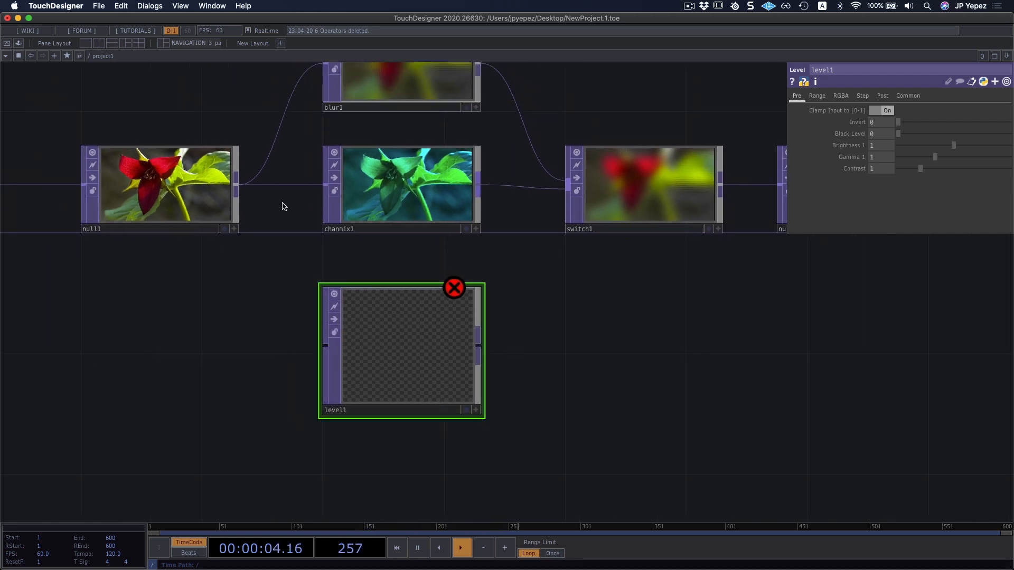
pyautogui.moveTo(236, 186); pyautogui.dragTo(326, 346)
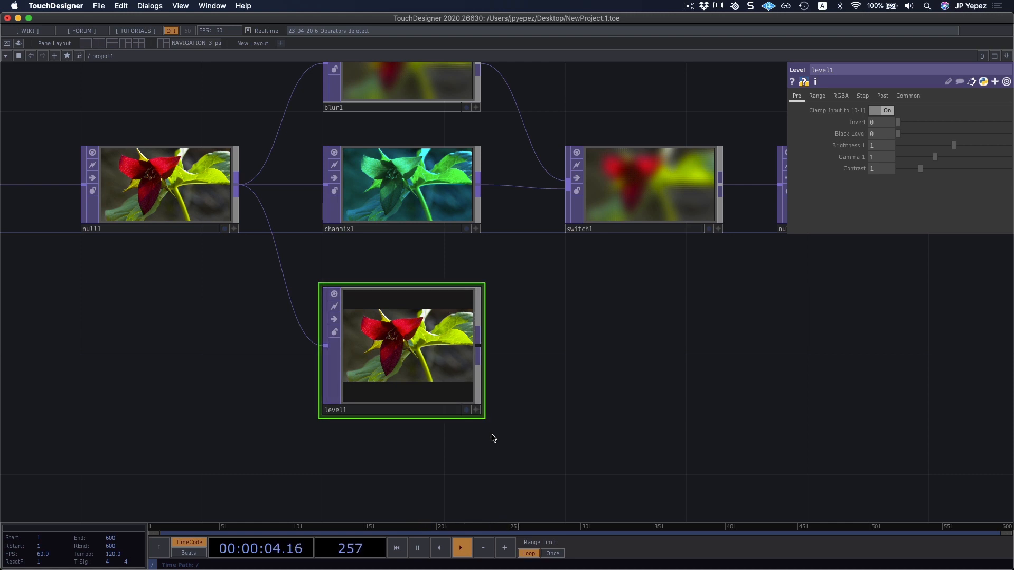
pyautogui.moveTo(480, 415); pyautogui.dragTo(483, 417)
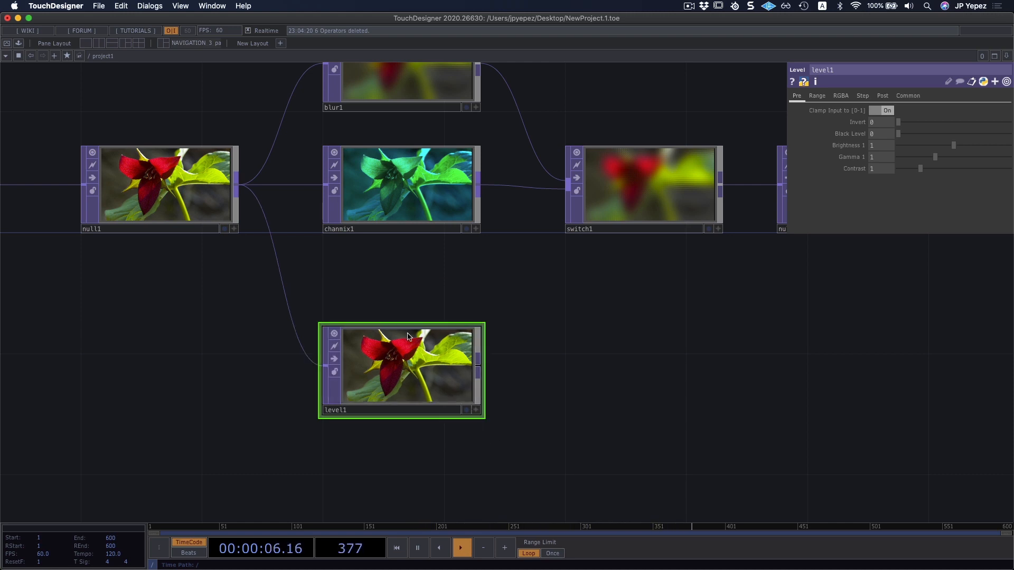
pyautogui.moveTo(403, 363); pyautogui.dragTo(403, 355)
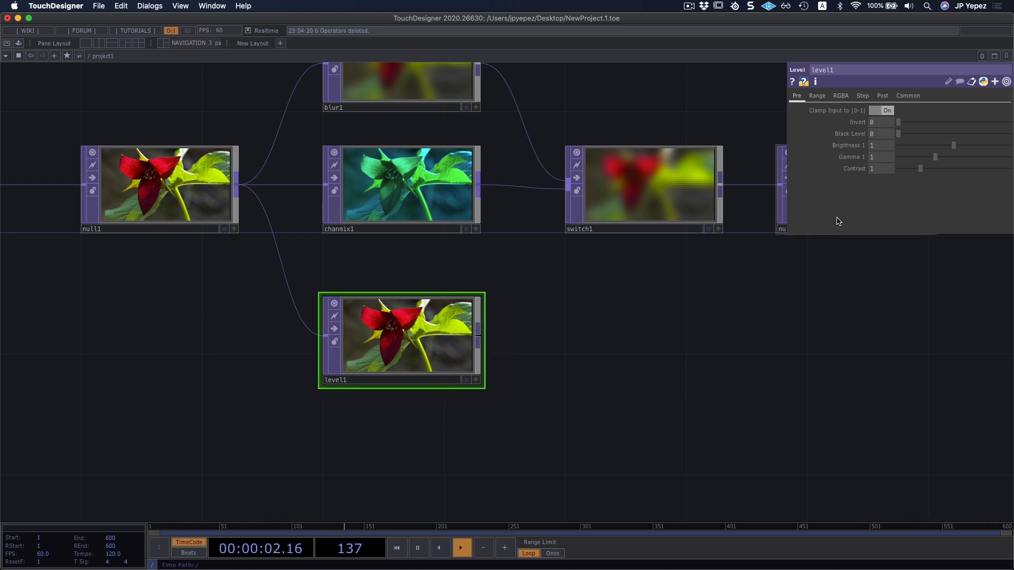
# Set the Level TOP's Brightness 1 to about 1.152, Gamma 1 to 0.96 and Contrast to 1.12.
pyautogui.moveTo(953, 147)
pyautogui.mouseDown()
pyautogui.moveTo(917, 157)
pyautogui.moveTo(957, 155)
pyautogui.moveTo(937, 150)
pyautogui.mouseUp()
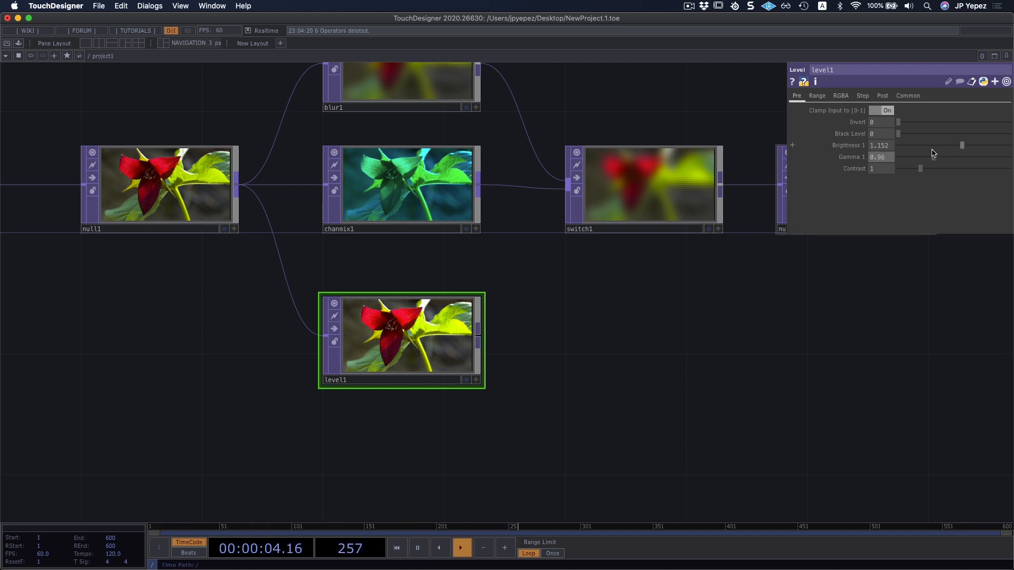
pyautogui.moveTo(922, 172); pyautogui.dragTo(923, 172)
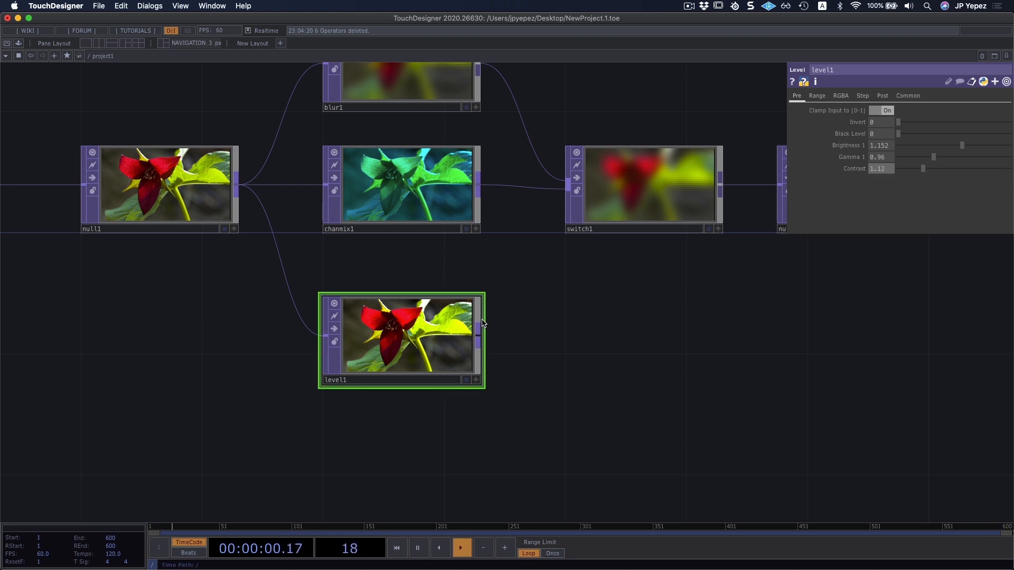
pyautogui.moveTo(532, 324); pyautogui.dragTo(528, 342)
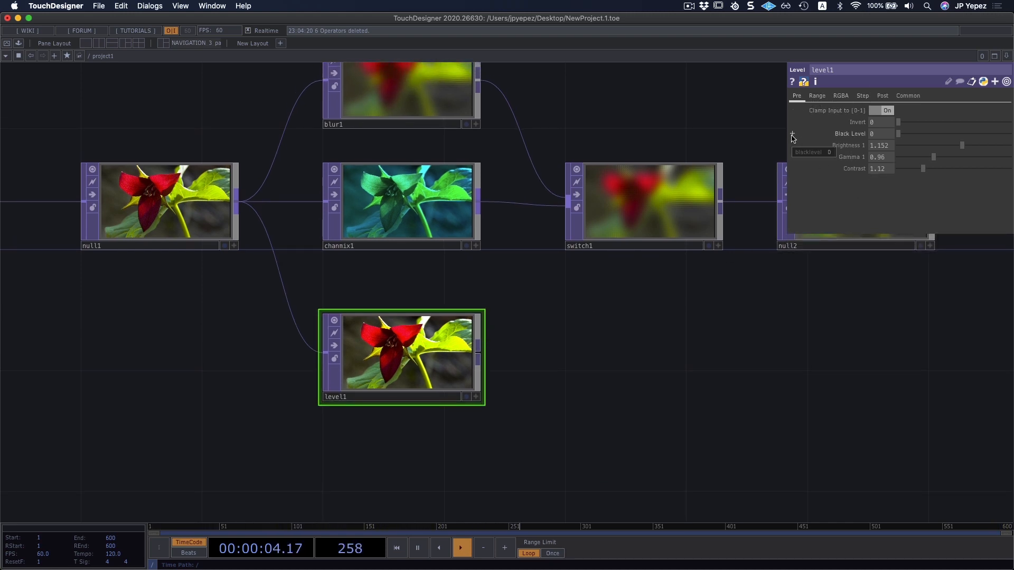
# Try lowering the Level TOP's Opacity, and restore it to 1.
pyautogui.click(885, 96)
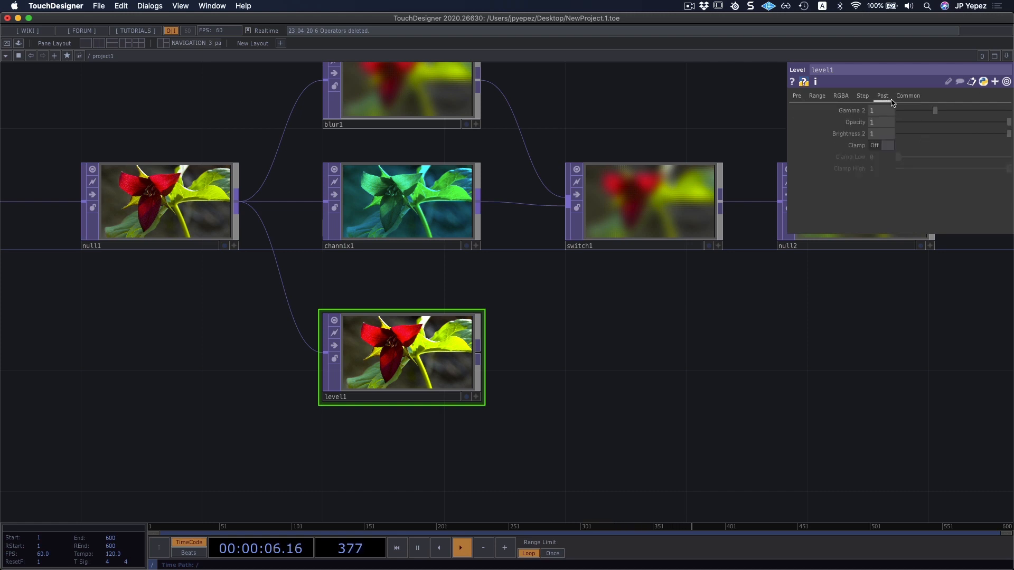
pyautogui.moveTo(1008, 123); pyautogui.dragTo(945, 124)
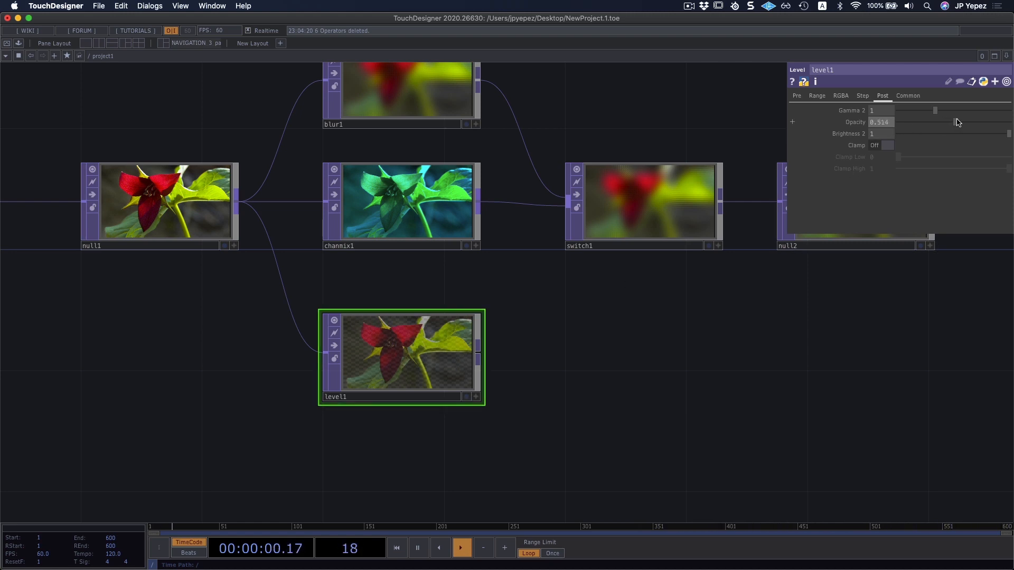
pyautogui.moveTo(957, 122); pyautogui.dragTo(1011, 121)
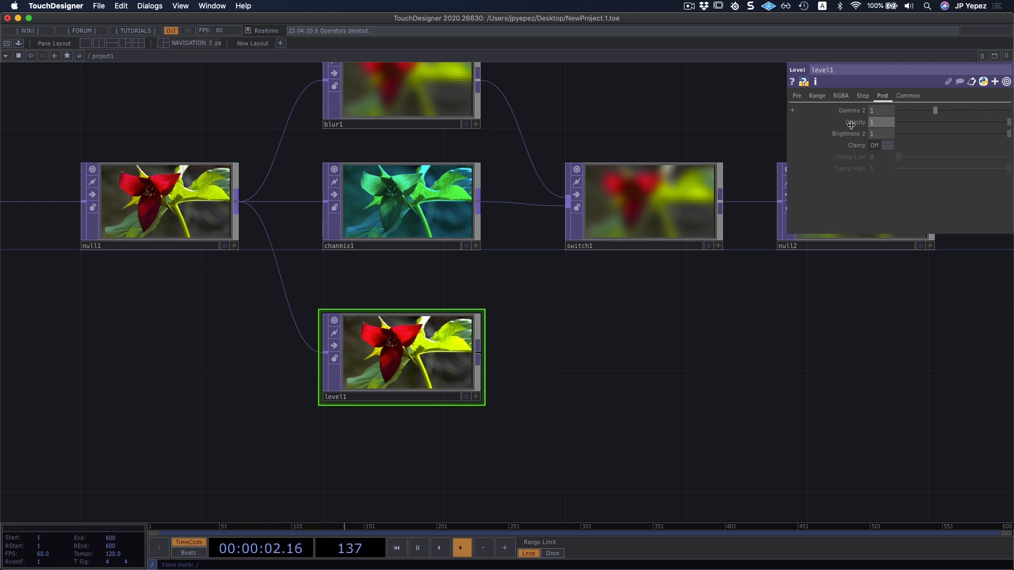
# Try adjusting the Level TOP's High R and Low G values, and put them back.
pyautogui.click(841, 96)
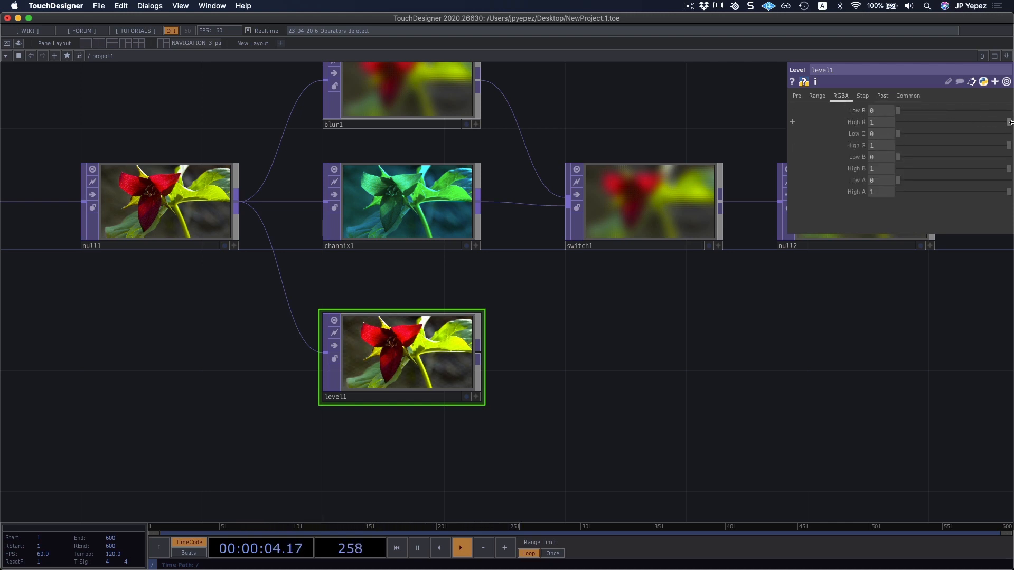
pyautogui.moveTo(1007, 122)
pyautogui.mouseDown()
pyautogui.moveTo(935, 122)
pyautogui.moveTo(1010, 122)
pyautogui.mouseUp()
pyautogui.moveTo(898, 134)
pyautogui.mouseDown()
pyautogui.moveTo(947, 134)
pyautogui.moveTo(898, 134)
pyautogui.mouseUp()
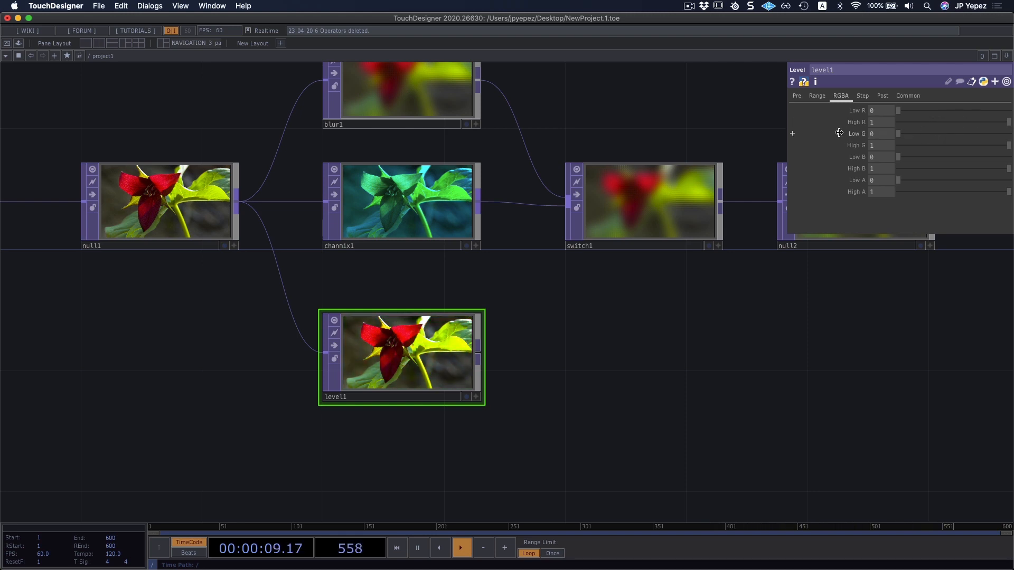
# Move the Level TOP up closer to the Channel Mix TOP and raise its Brightness 1 to about 1.657.
pyautogui.click(797, 95)
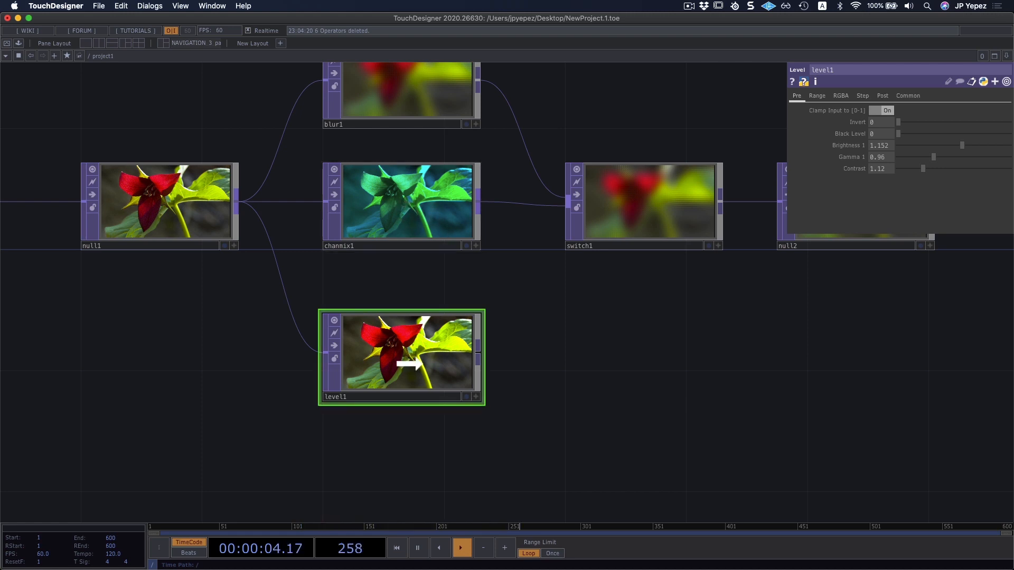
pyautogui.moveTo(407, 364); pyautogui.dragTo(409, 333)
pyautogui.hscroll(5, 497, 344)
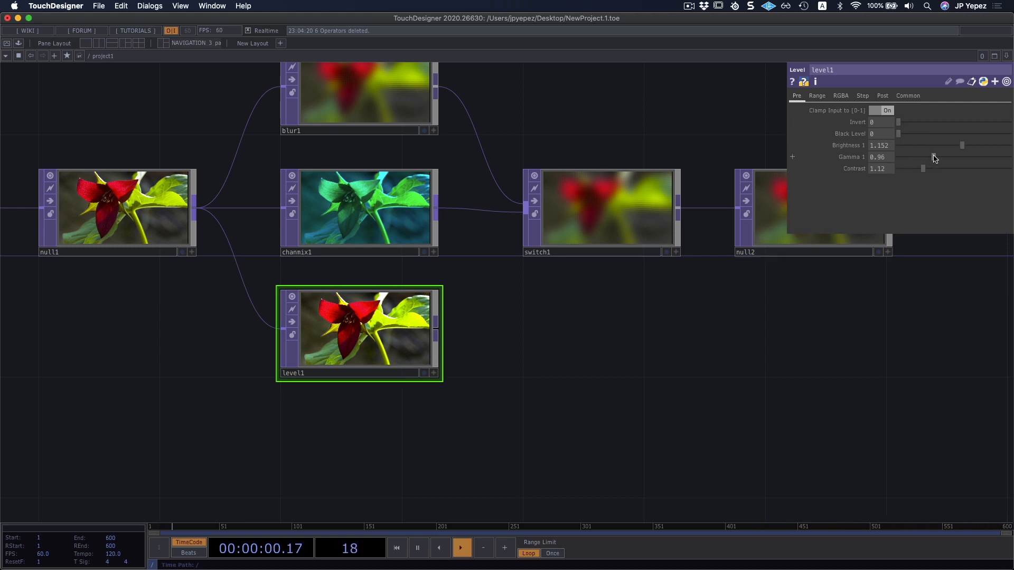
pyautogui.moveTo(961, 149); pyautogui.dragTo(990, 148)
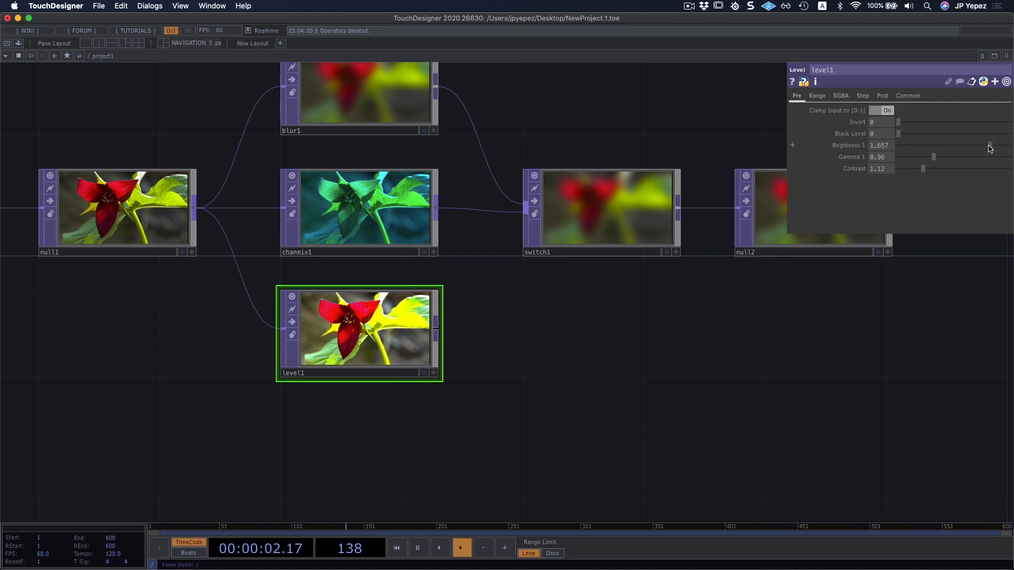
# Raise the first Level TOP's Contrast to 2.74 and connect its output to the Switch TOP.
pyautogui.moveTo(920, 172); pyautogui.dragTo(961, 170)
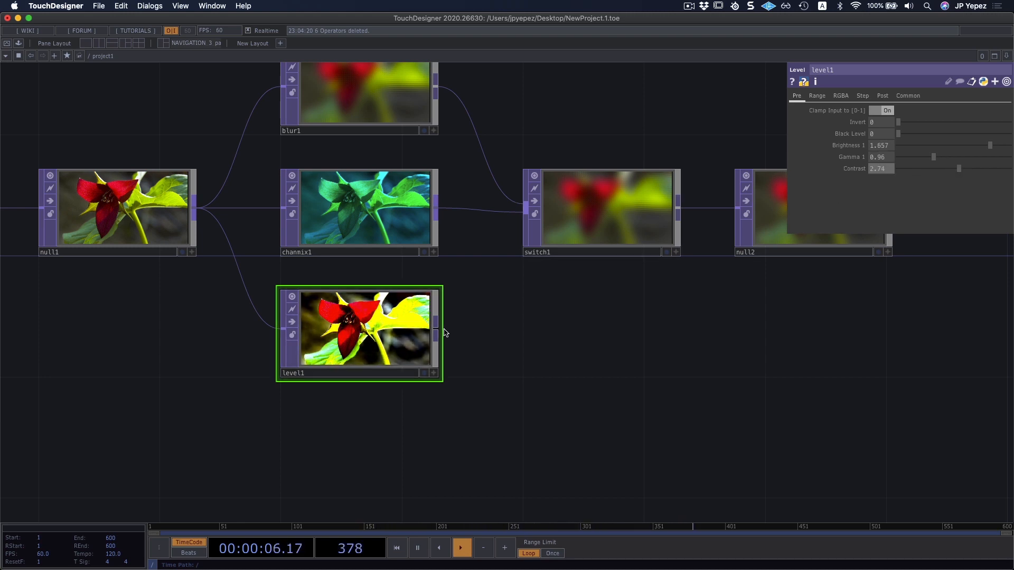
pyautogui.moveTo(436, 335); pyautogui.dragTo(530, 238)
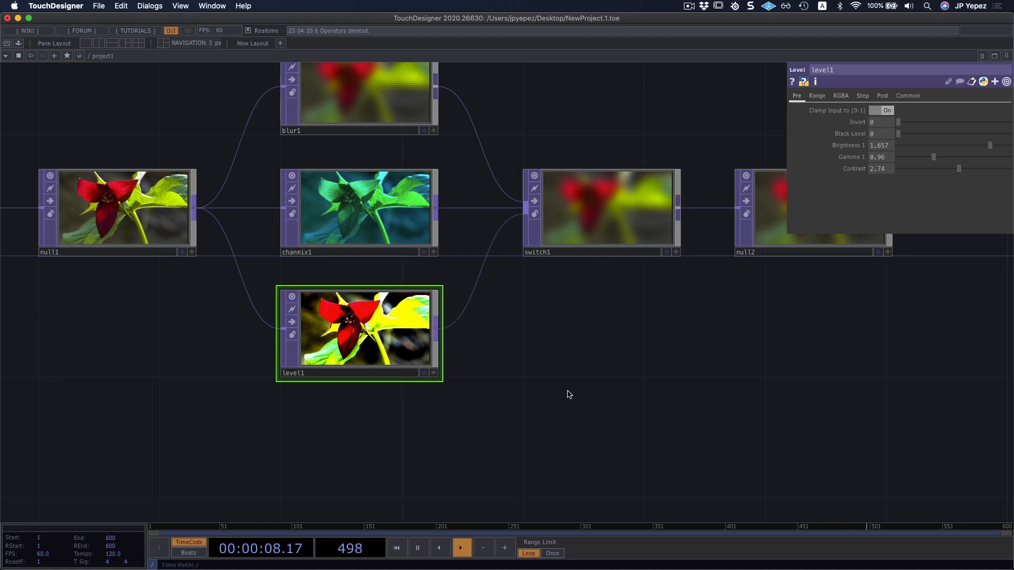
# Add a second Level TOP below the first one, branching from the Null after the Movie File In.
pyautogui.scroll(-3, 554, 364)
pyautogui.rightClick(251, 186)
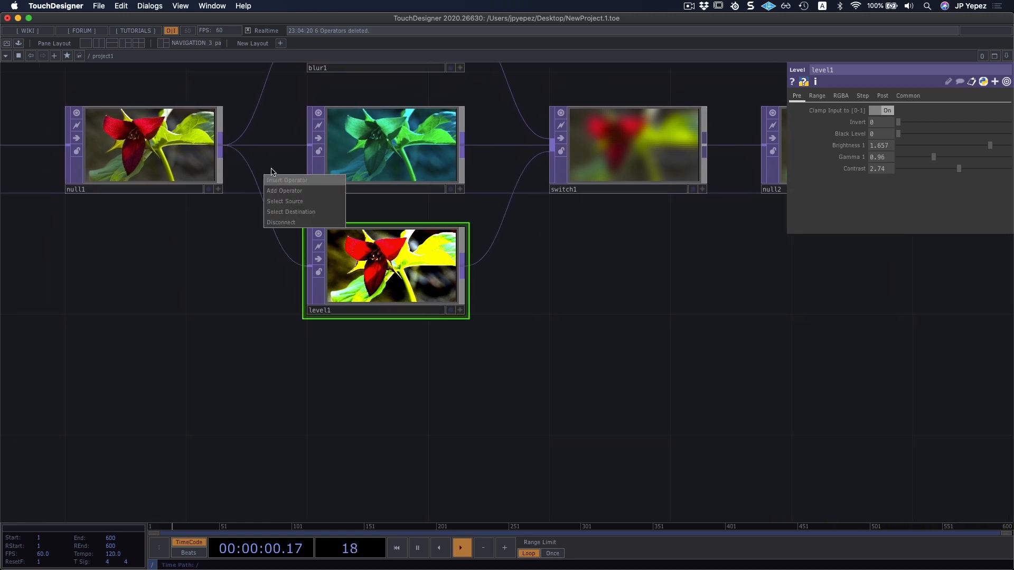
pyautogui.click(288, 191)
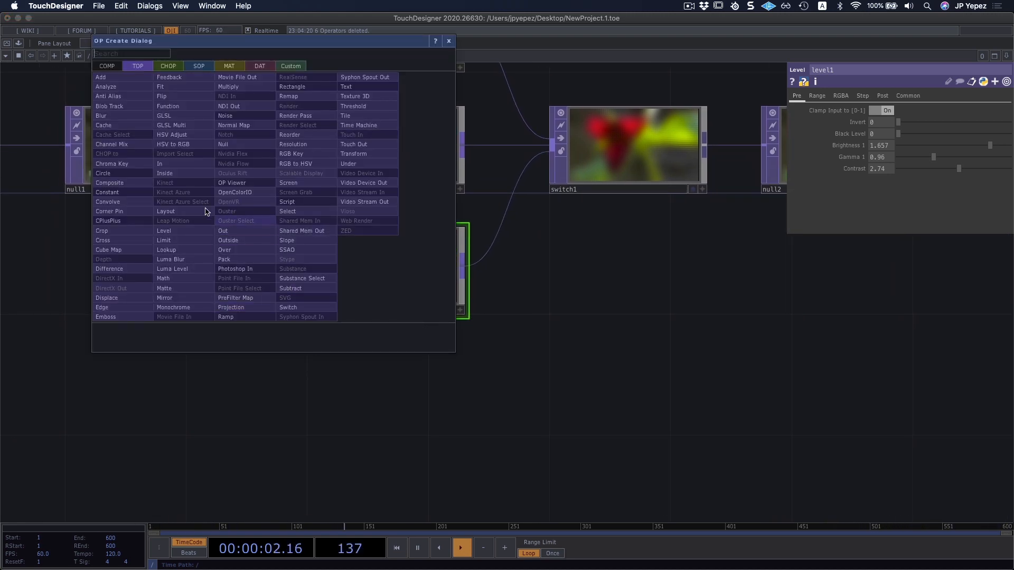
pyautogui.click(164, 231)
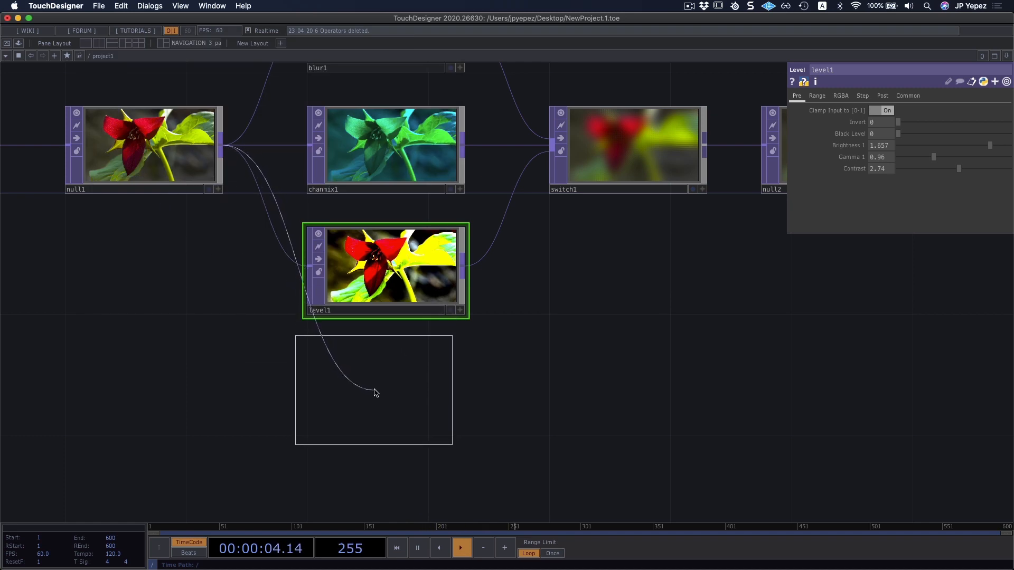
pyautogui.click(376, 393)
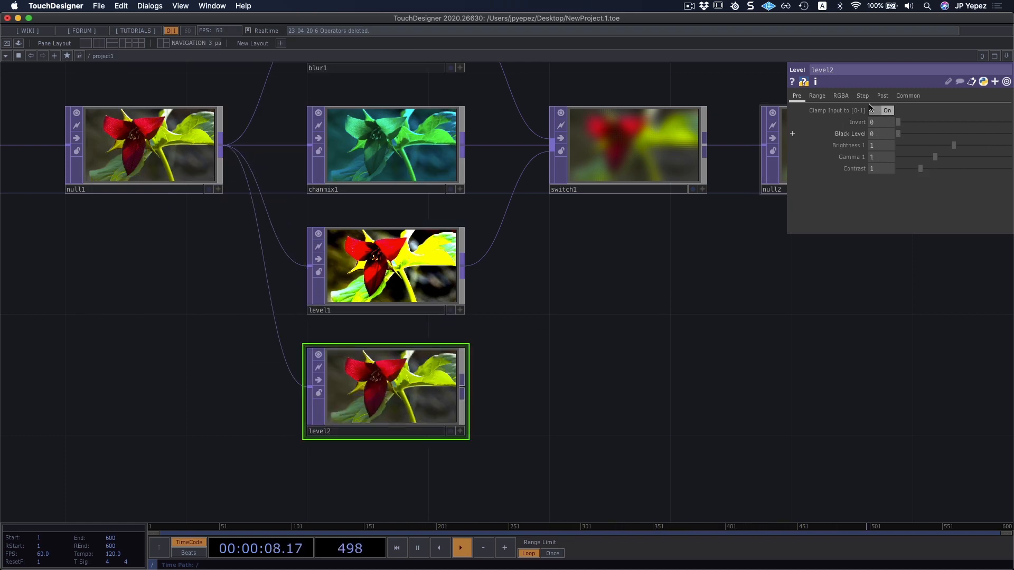
# Set the second Level TOP's Invert to 1 and connect its output to the Switch TOP.
pyautogui.moveTo(899, 124); pyautogui.dragTo(952, 127)
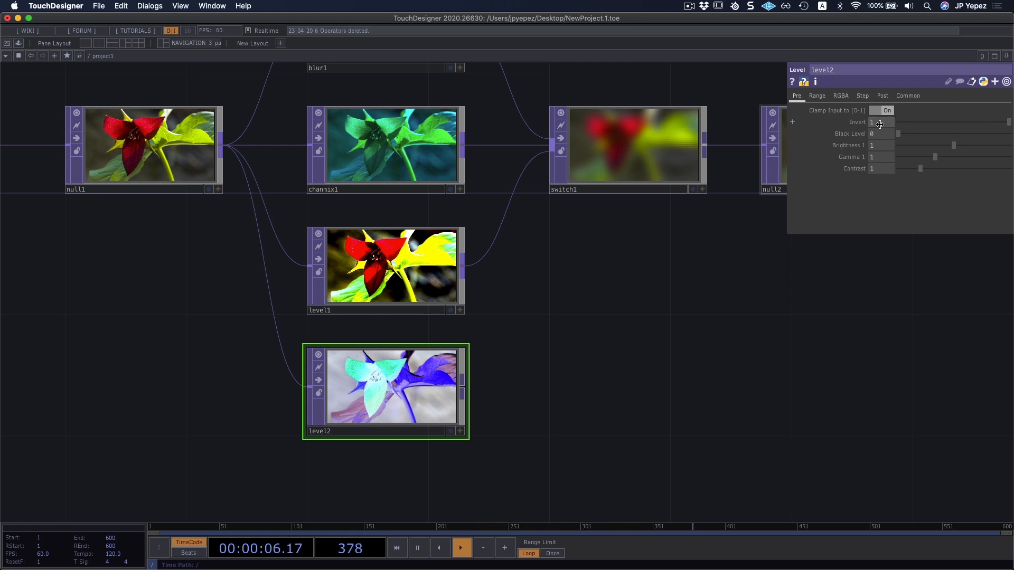
pyautogui.moveTo(1005, 122)
pyautogui.mouseDown()
pyautogui.moveTo(901, 119)
pyautogui.moveTo(1012, 121)
pyautogui.mouseUp()
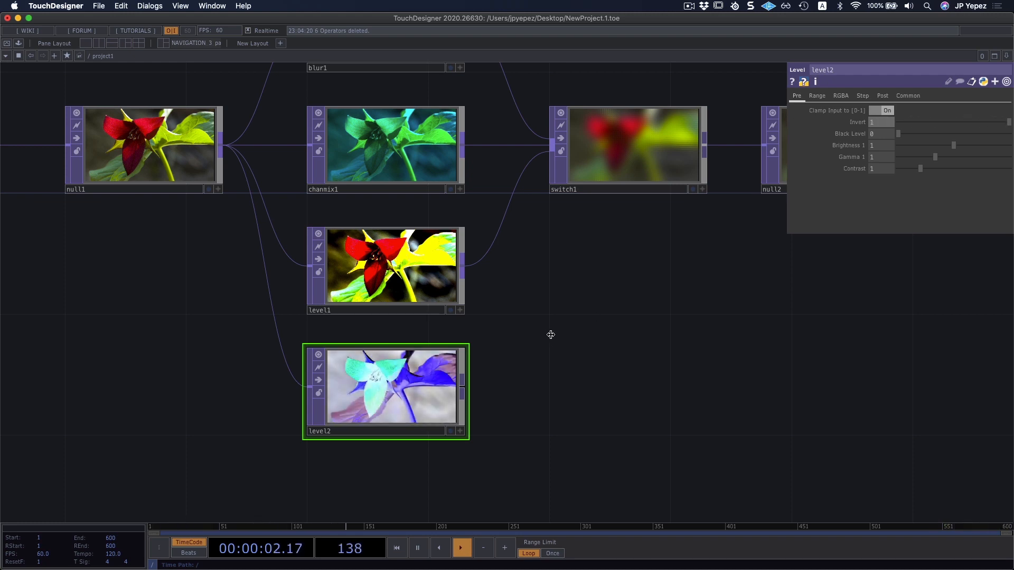
pyautogui.scroll(-2, 544, 335)
pyautogui.moveTo(535, 425); pyautogui.dragTo(546, 347)
pyautogui.scroll(-3, 545, 349)
pyautogui.scroll(2, 539, 354)
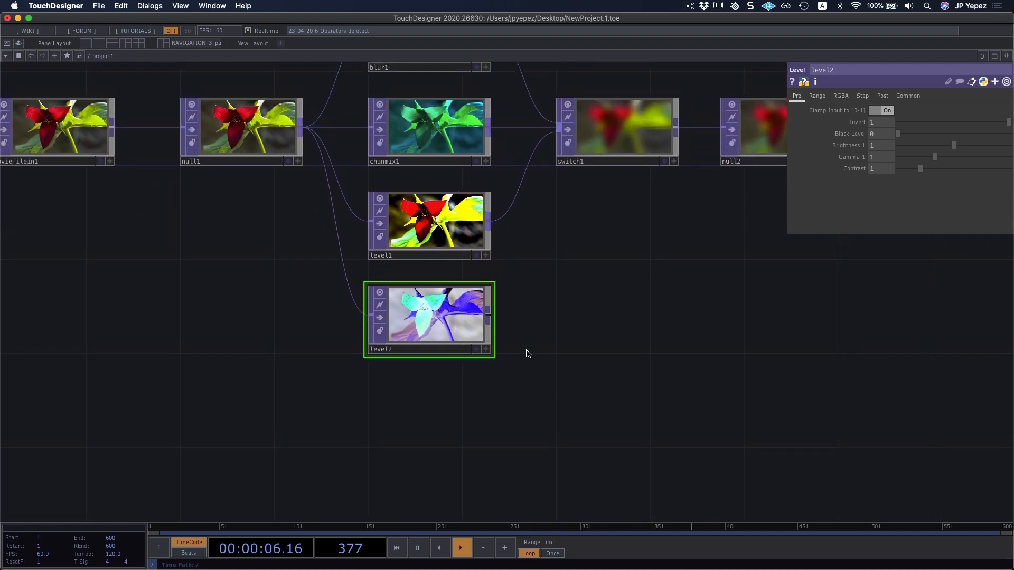
pyautogui.moveTo(487, 315); pyautogui.dragTo(557, 154)
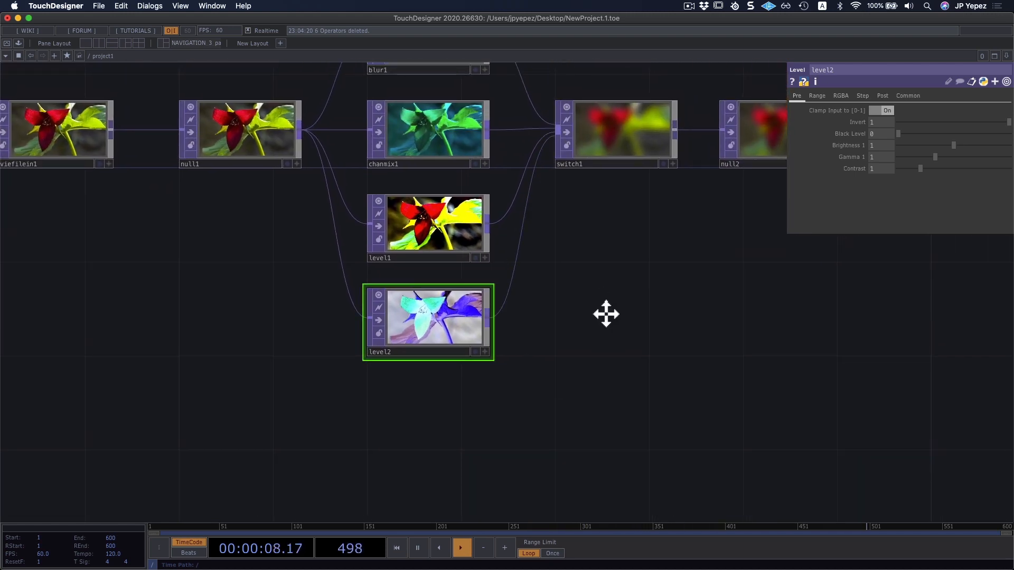
# Branch an HSV Adjust TOP from the first Null, place it below the second Level TOP, and connect it to the Switch TOP.
pyautogui.moveTo(607, 314); pyautogui.dragTo(598, 321)
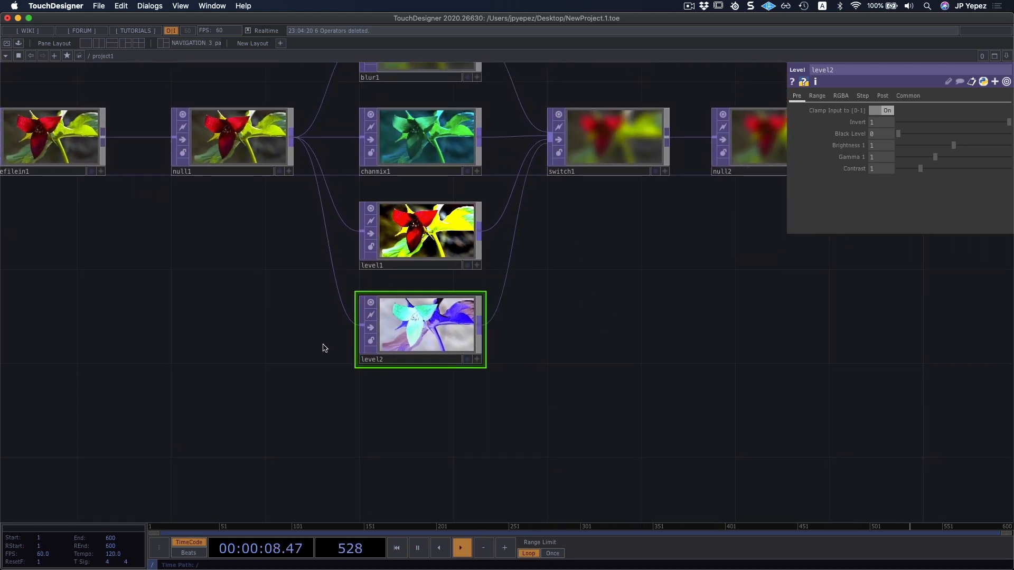
pyautogui.rightClick(337, 263)
pyautogui.click(350, 264)
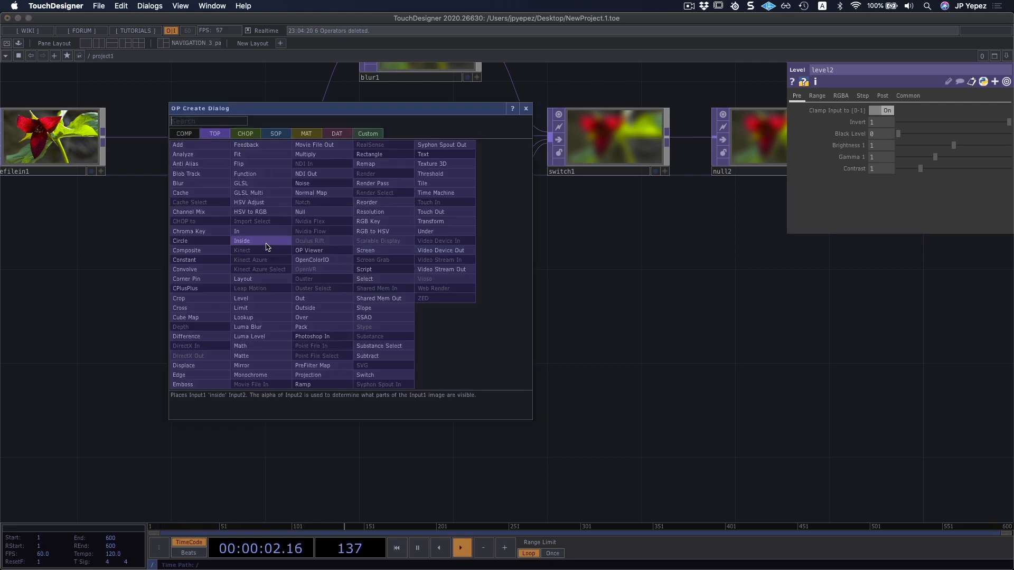
pyautogui.write('hs')
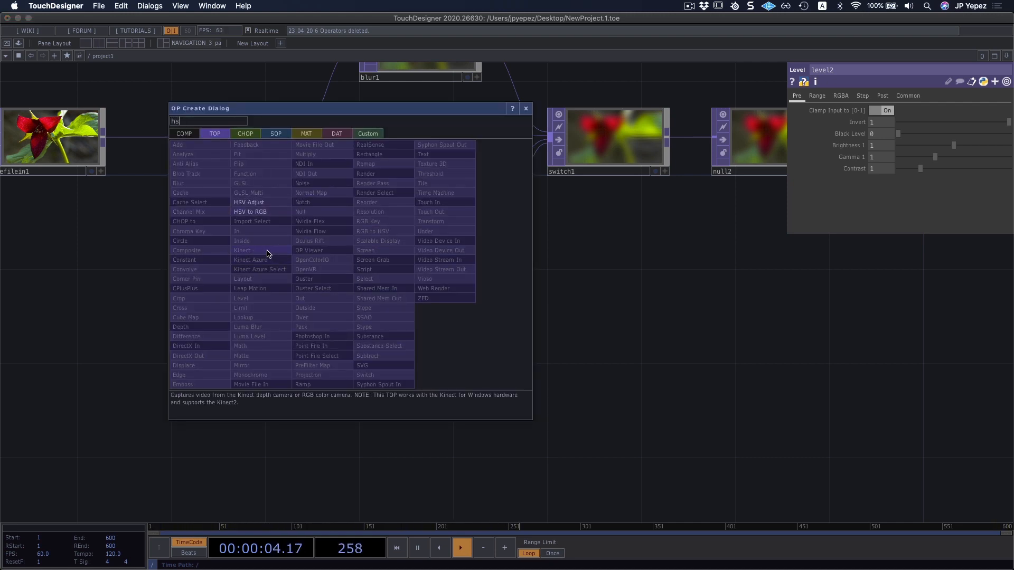
pyautogui.click(276, 202)
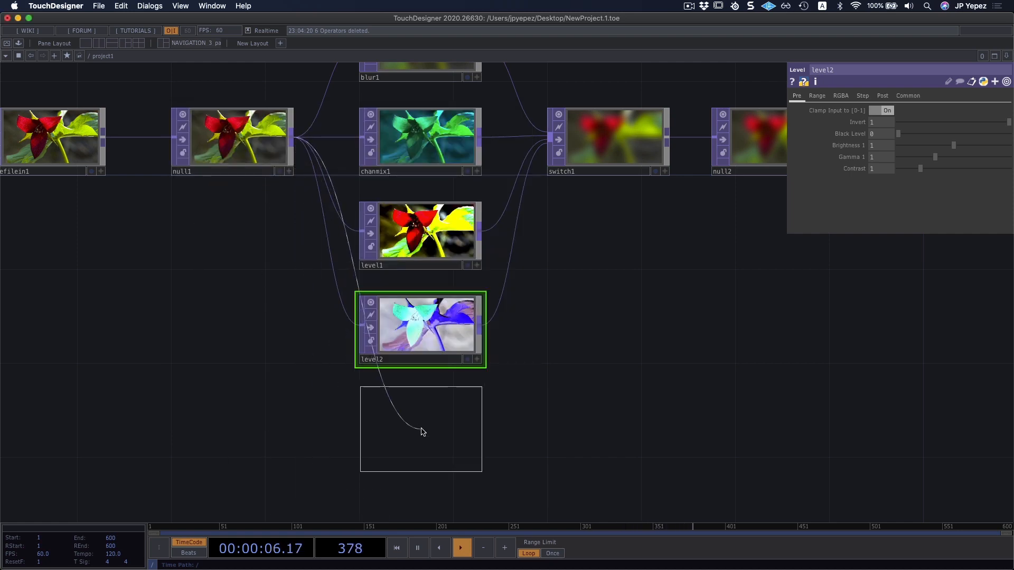
pyautogui.click(424, 449)
pyautogui.moveTo(434, 439); pyautogui.dragTo(434, 416)
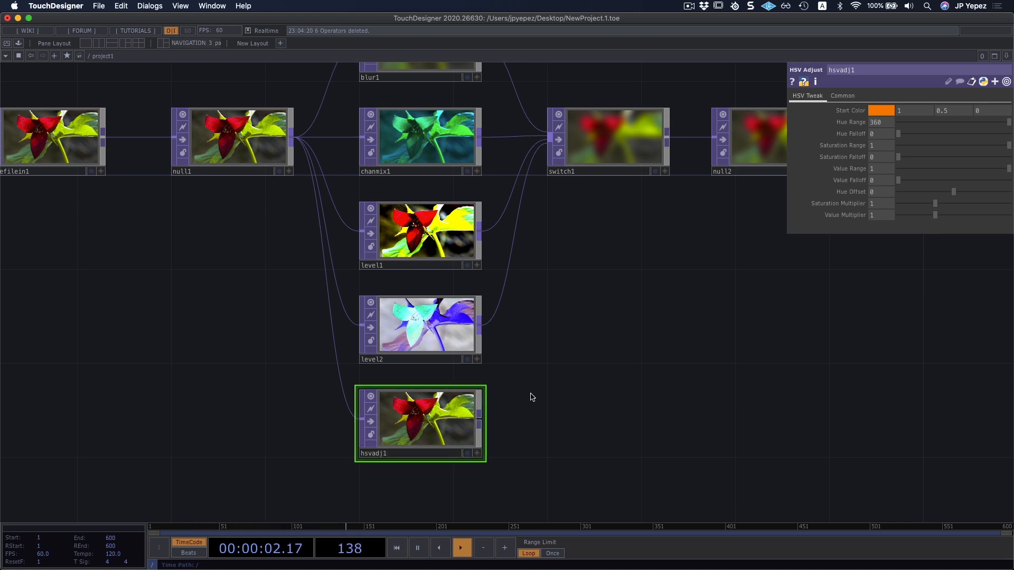
pyautogui.moveTo(479, 423); pyautogui.dragTo(550, 139)
# Set the HSV Adjust TOP's Hue Offset to 230.
pyautogui.scroll(-3, 603, 328)
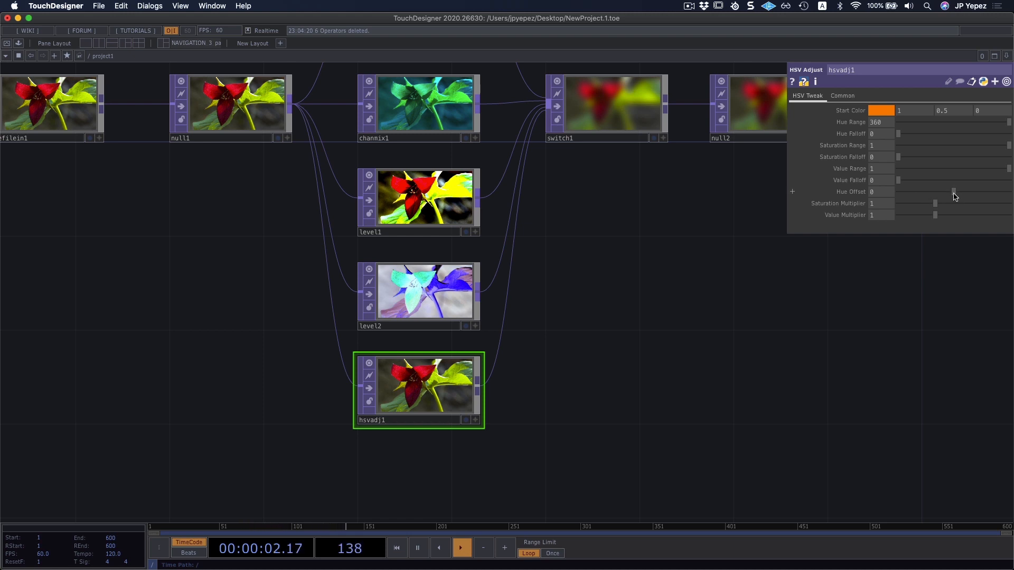
pyautogui.moveTo(954, 195); pyautogui.dragTo(980, 193)
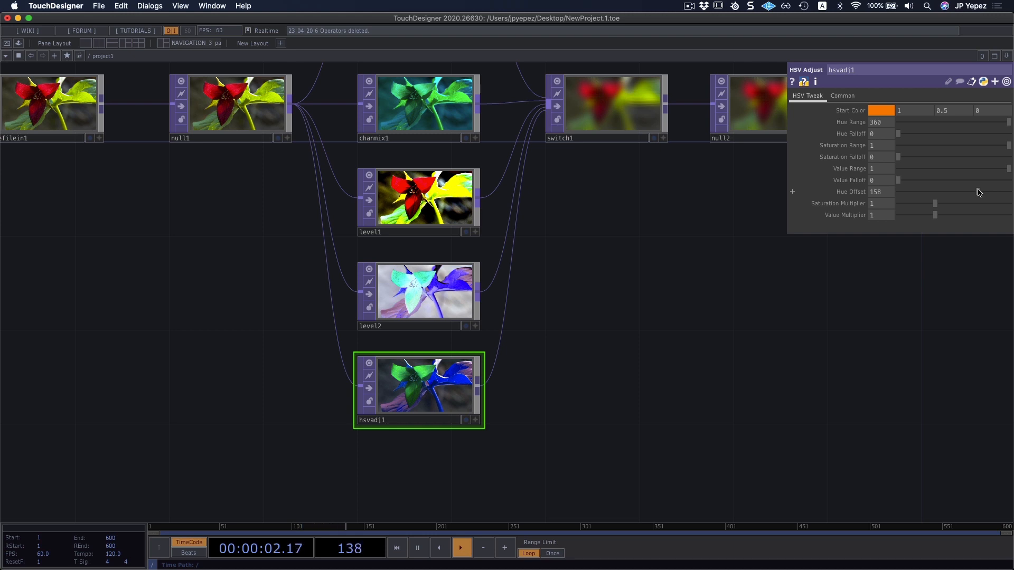
pyautogui.moveTo(980, 193); pyautogui.dragTo(990, 191)
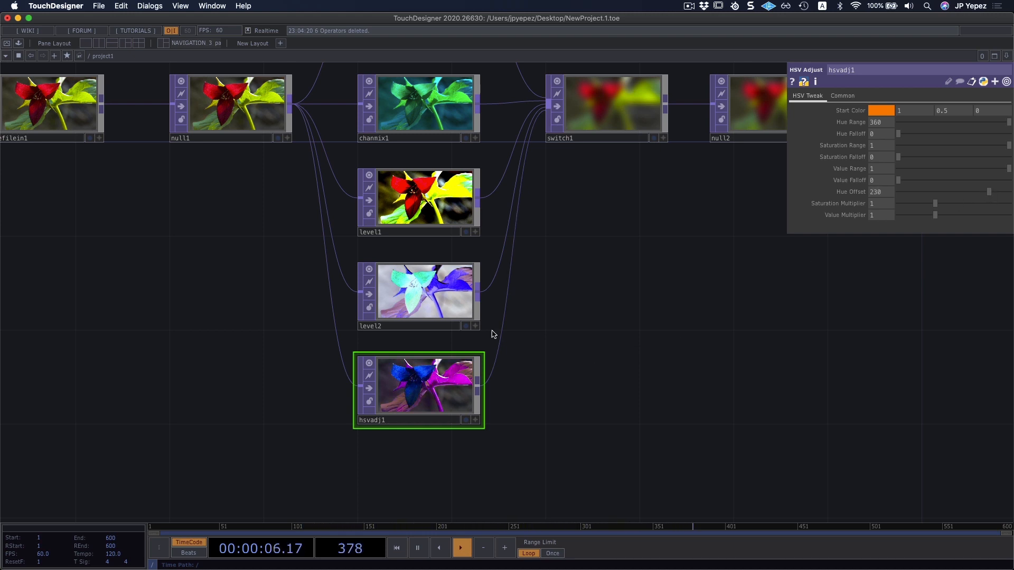
pyautogui.moveTo(508, 355); pyautogui.dragTo(488, 421)
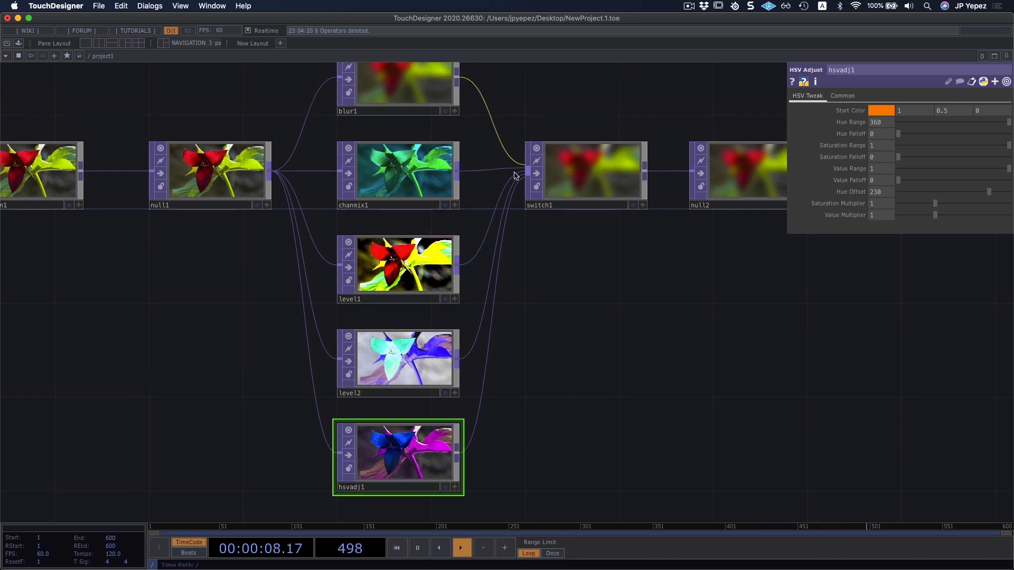
# Try stepping through the connected inputs with the Switch TOP's Index, and restore it to 0.
pyautogui.click(589, 185)
pyautogui.moveTo(579, 275)
pyautogui.mouseDown()
pyautogui.moveTo(590, 333)
pyautogui.moveTo(592, 287)
pyautogui.mouseUp()
pyautogui.scroll(-1, 589, 340)
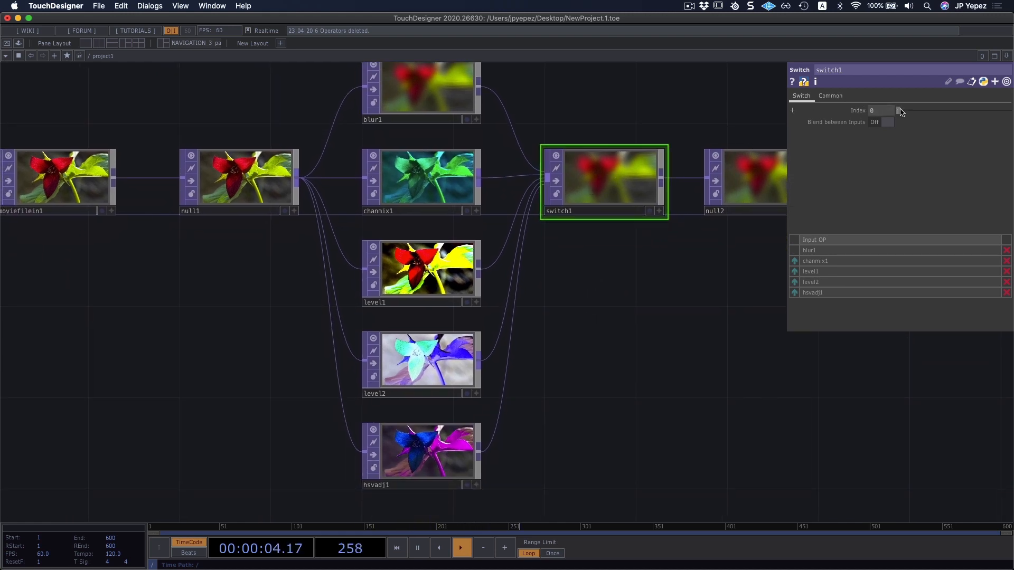
pyautogui.moveTo(902, 112)
pyautogui.mouseDown()
pyautogui.moveTo(953, 113)
pyautogui.moveTo(894, 113)
pyautogui.mouseUp()
pyautogui.hscroll(2, 491, 134)
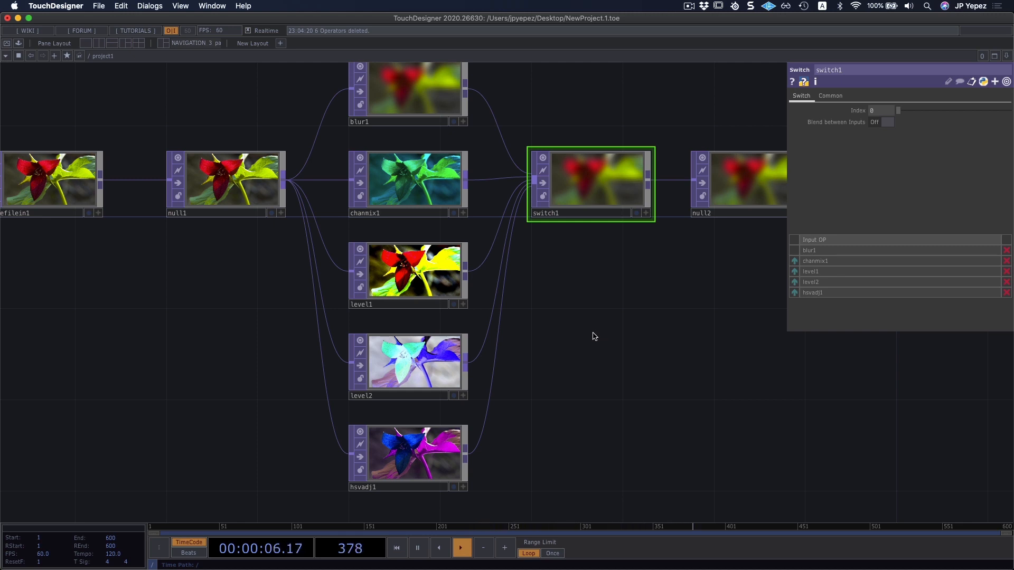
pyautogui.hscroll(2, 592, 340)
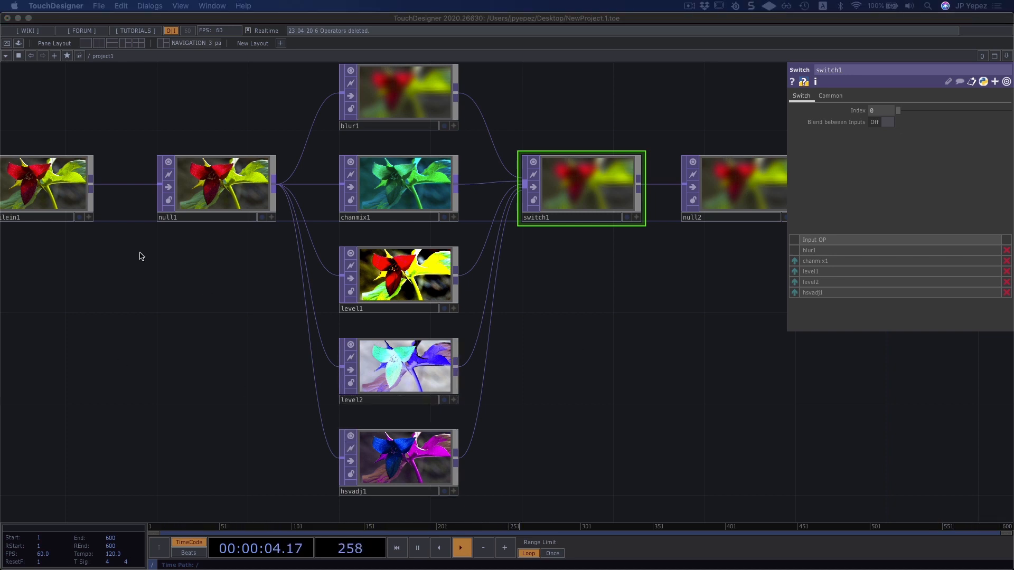
# Try Blend between Inputs on the Switch TOP while varying its Index, and restore Off and 0.
pyautogui.click(570, 361)
pyautogui.moveTo(600, 347); pyautogui.dragTo(573, 348)
pyautogui.scroll(-4, 573, 347)
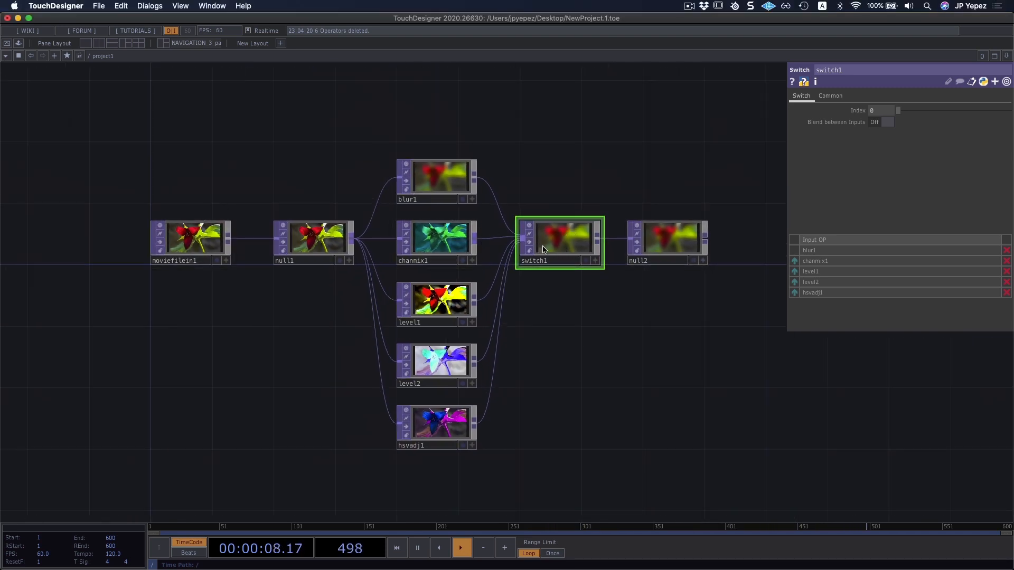
pyautogui.moveTo(566, 201); pyautogui.dragTo(529, 171)
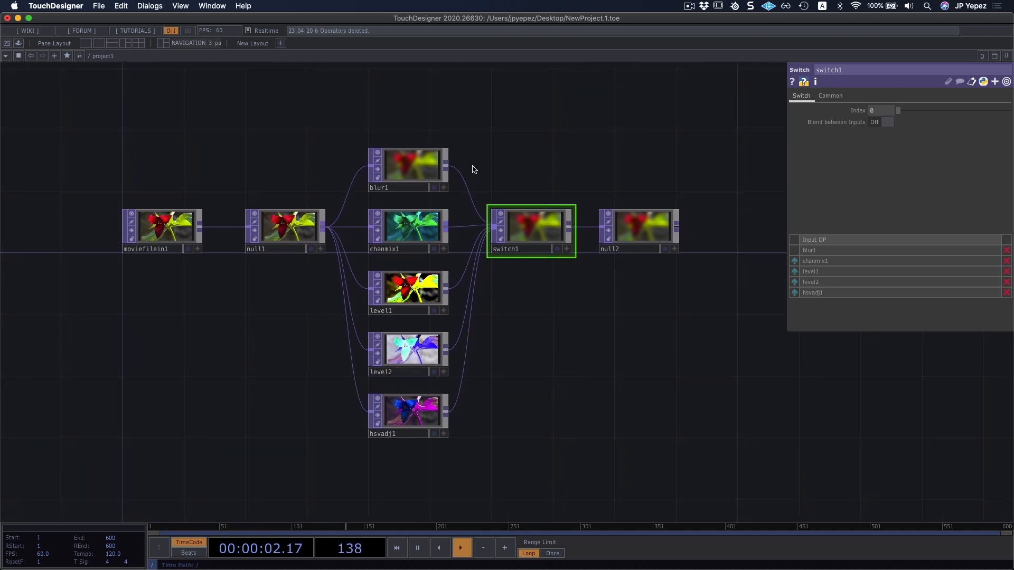
pyautogui.click(410, 163)
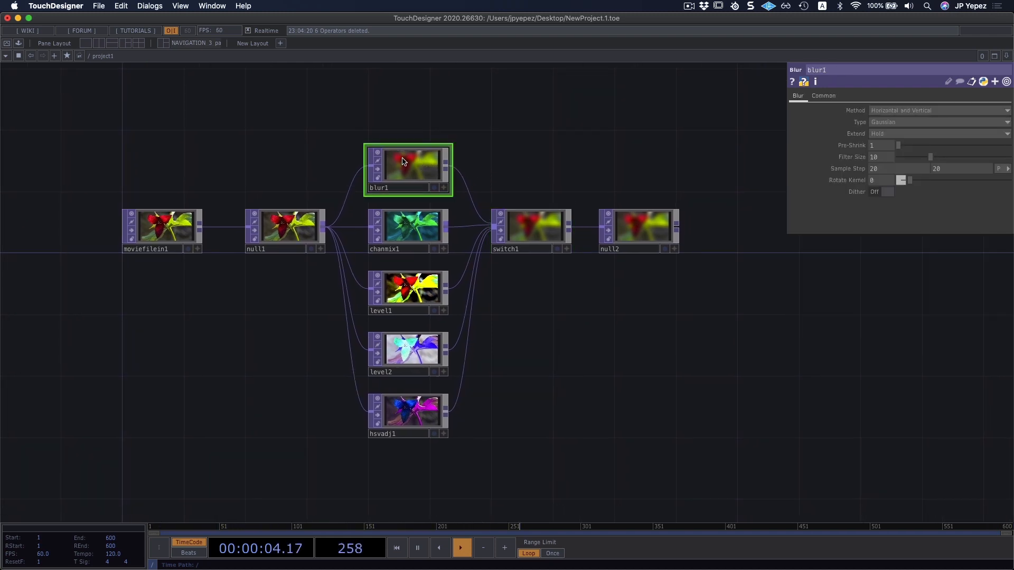
pyautogui.click(546, 225)
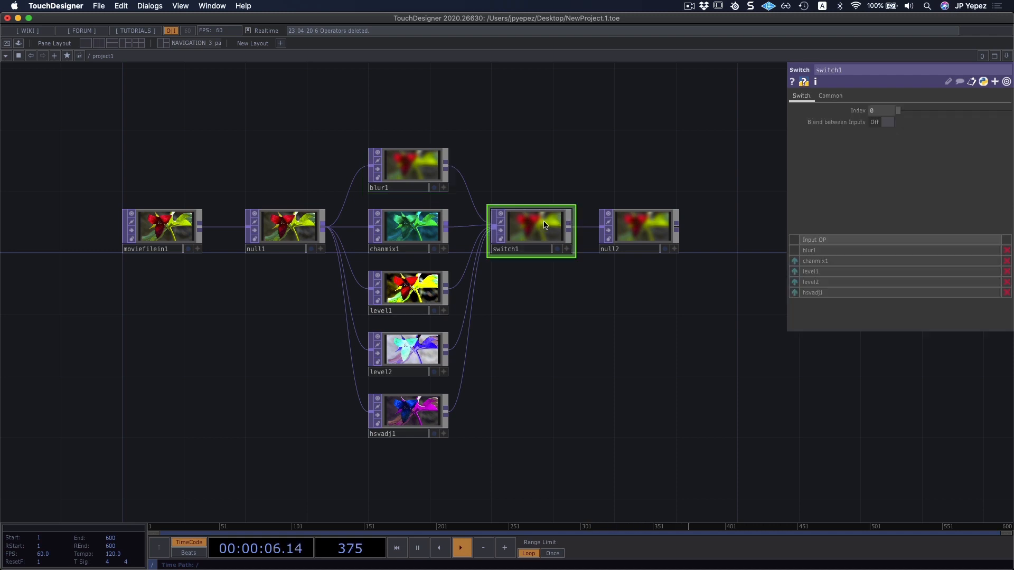
pyautogui.click(887, 122)
pyautogui.moveTo(899, 110)
pyautogui.mouseDown()
pyautogui.moveTo(988, 117)
pyautogui.moveTo(898, 113)
pyautogui.mouseUp()
pyautogui.scroll(3, 574, 242)
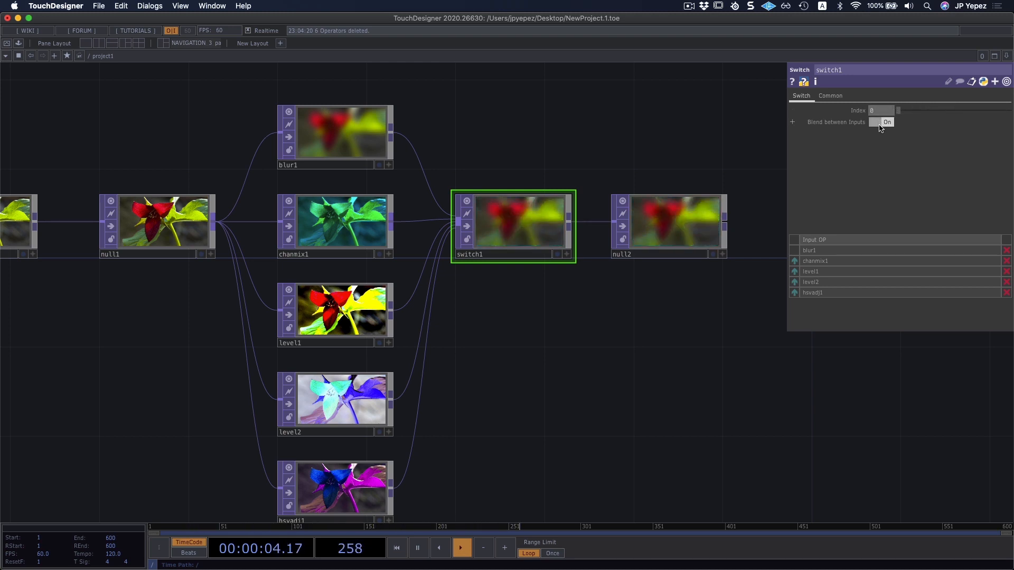
pyautogui.click(881, 123)
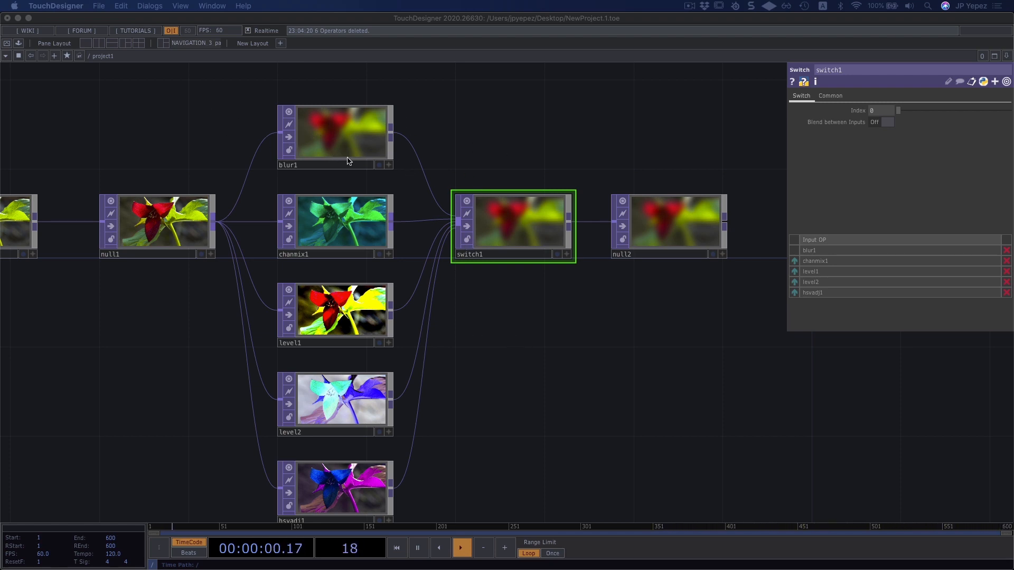
# Copy the Movie File In, first Null and Channel Mix TOPs together, and paste the chain below the existing network.
pyautogui.scroll(-5, 494, 300)
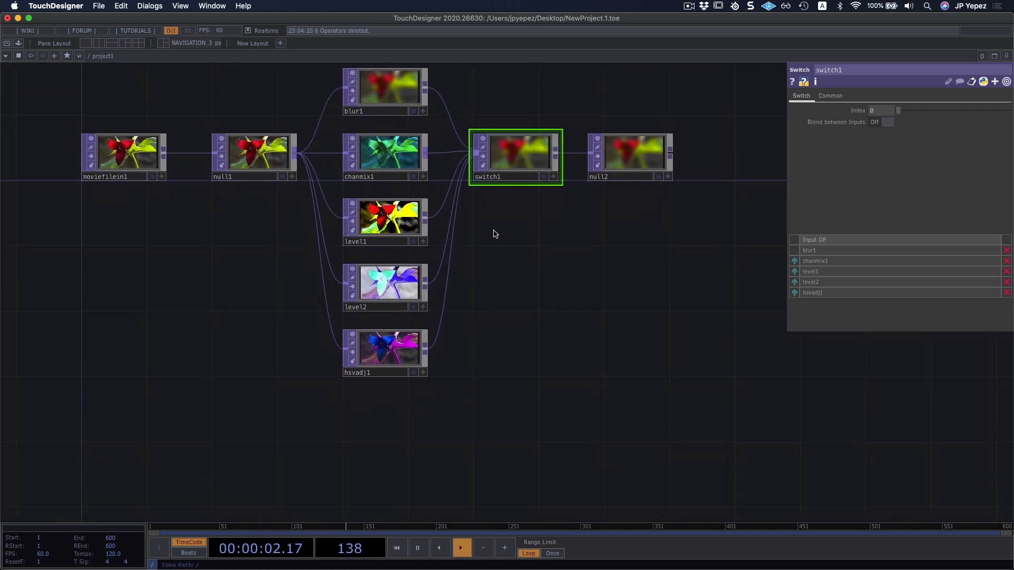
pyautogui.moveTo(512, 307)
pyautogui.mouseDown()
pyautogui.moveTo(523, 345)
pyautogui.moveTo(518, 303)
pyautogui.mouseUp()
pyautogui.click(378, 170)
pyautogui.press('super+c')
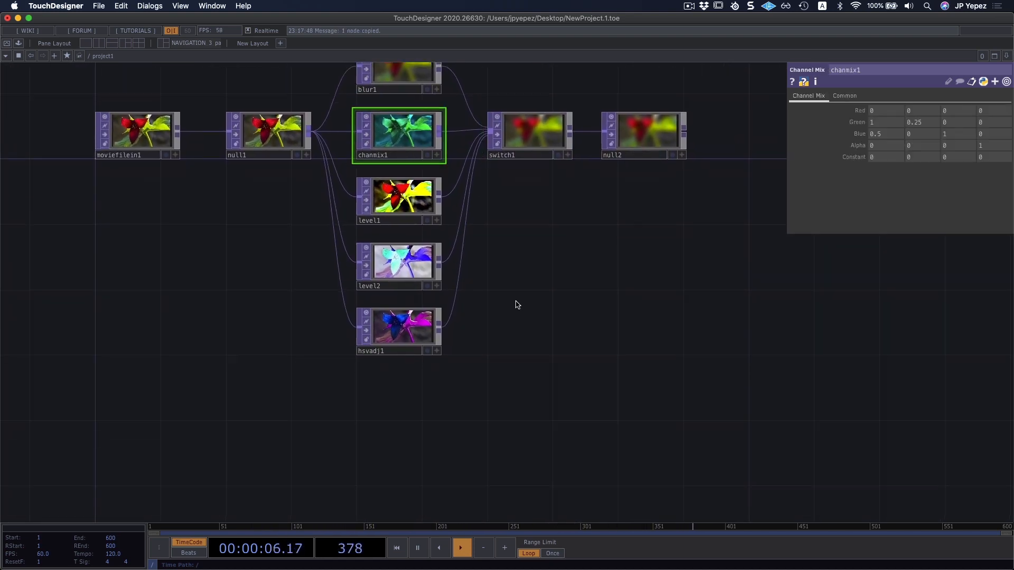
pyautogui.moveTo(423, 407); pyautogui.dragTo(439, 423)
pyautogui.moveTo(94, 123); pyautogui.dragTo(423, 146)
pyautogui.press('super+c')
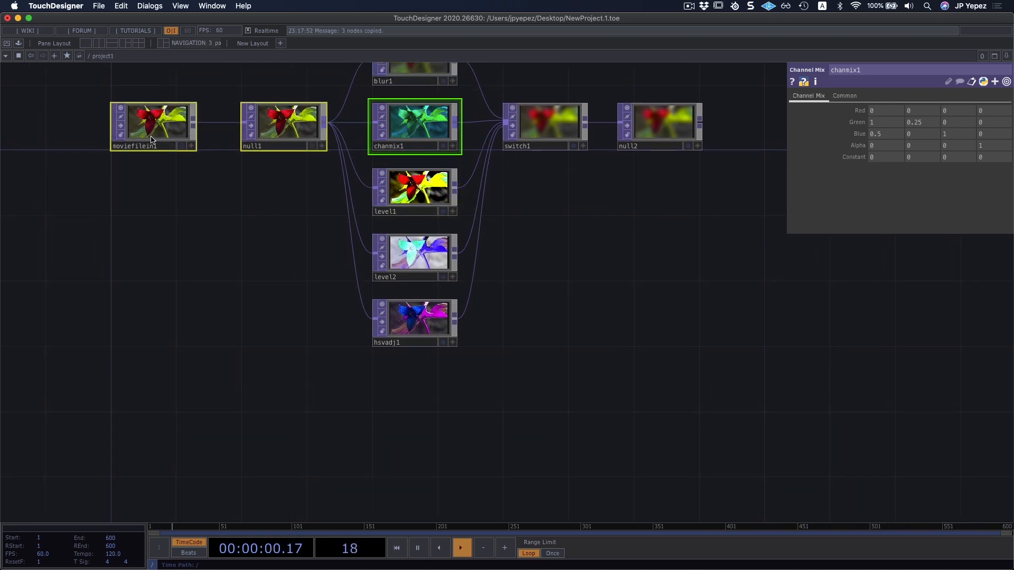
pyautogui.moveTo(77, 114); pyautogui.dragTo(404, 136, button='right')
pyautogui.scroll(-5, 584, 373)
pyautogui.press('super+v')
pyautogui.moveTo(324, 366); pyautogui.dragTo(210, 350)
pyautogui.scroll(5, 358, 284)
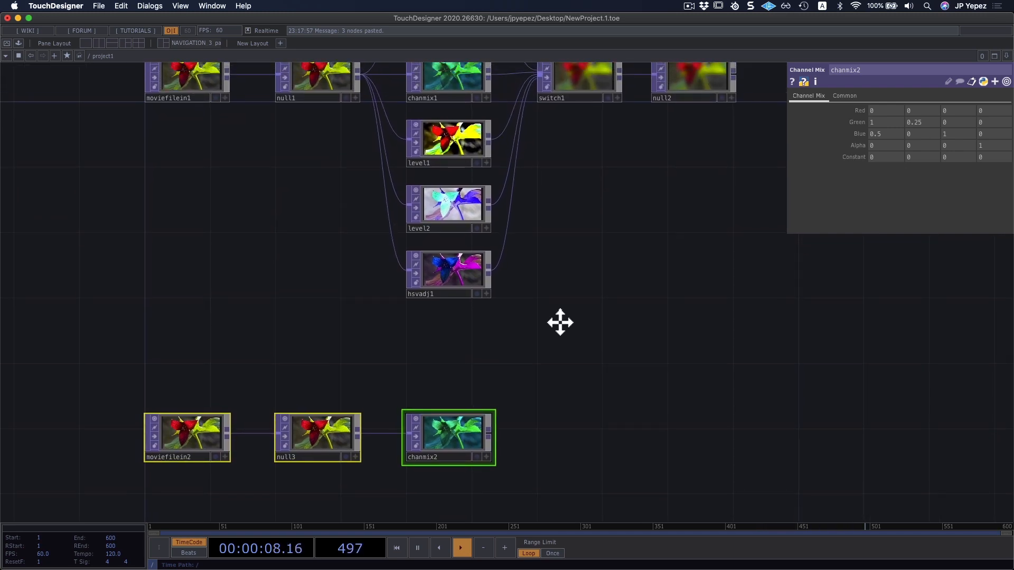
# Copy the inverted Level TOP and place the pasted copy directly below the duplicated Channel Mix TOP.
pyautogui.click(460, 220)
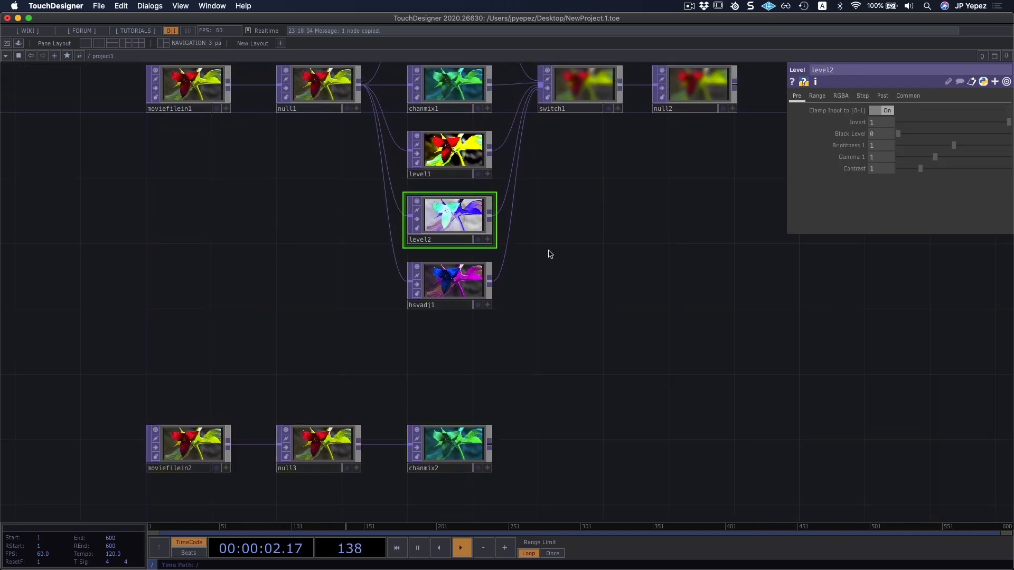
pyautogui.scroll(-8, 547, 265)
pyautogui.hotkey('ctrl', 'v')
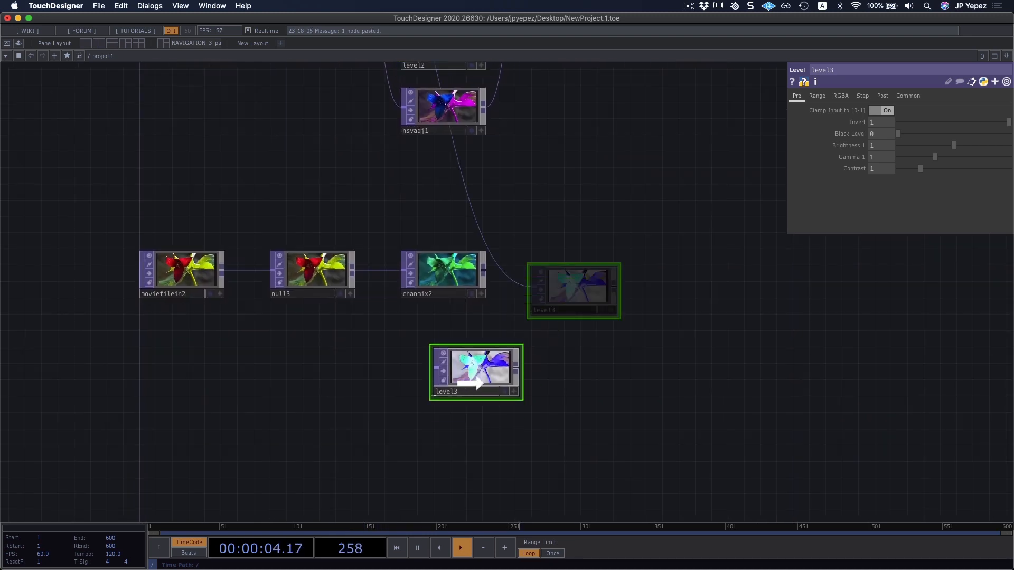
pyautogui.click(471, 384)
pyautogui.moveTo(467, 366); pyautogui.dragTo(433, 365)
pyautogui.moveTo(482, 240); pyautogui.dragTo(516, 198)
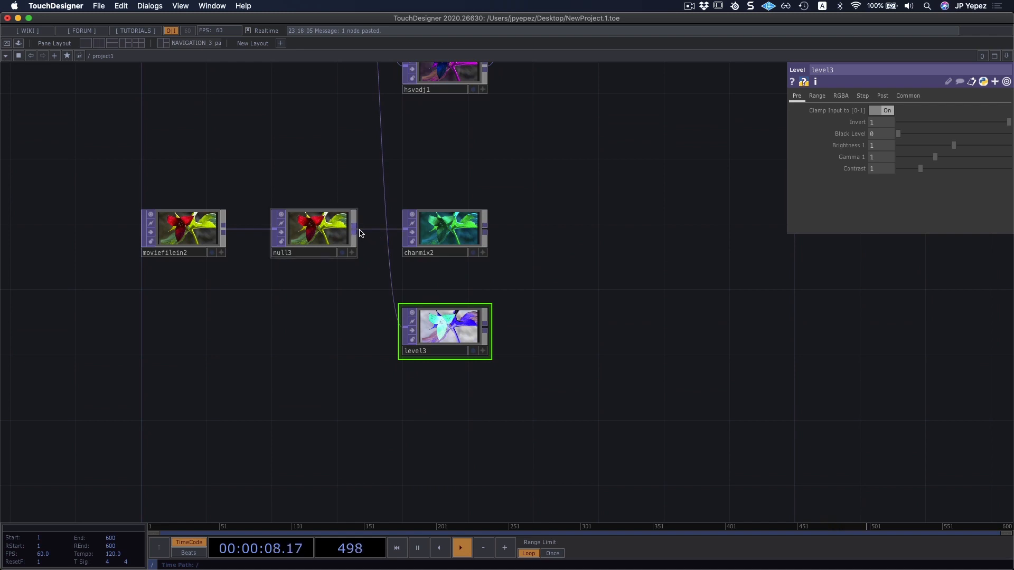
# Rewire the pasted Level TOP's input to the duplicated Null TOP and move the Level up directly beneath the duplicated Channel Mix.
pyautogui.moveTo(359, 233); pyautogui.dragTo(394, 320)
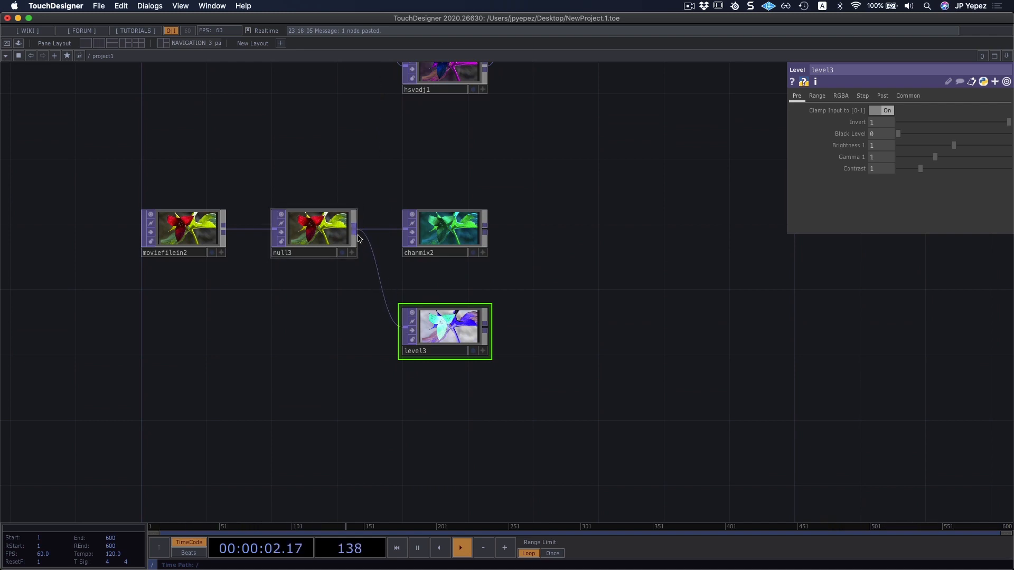
pyautogui.press('super+z')
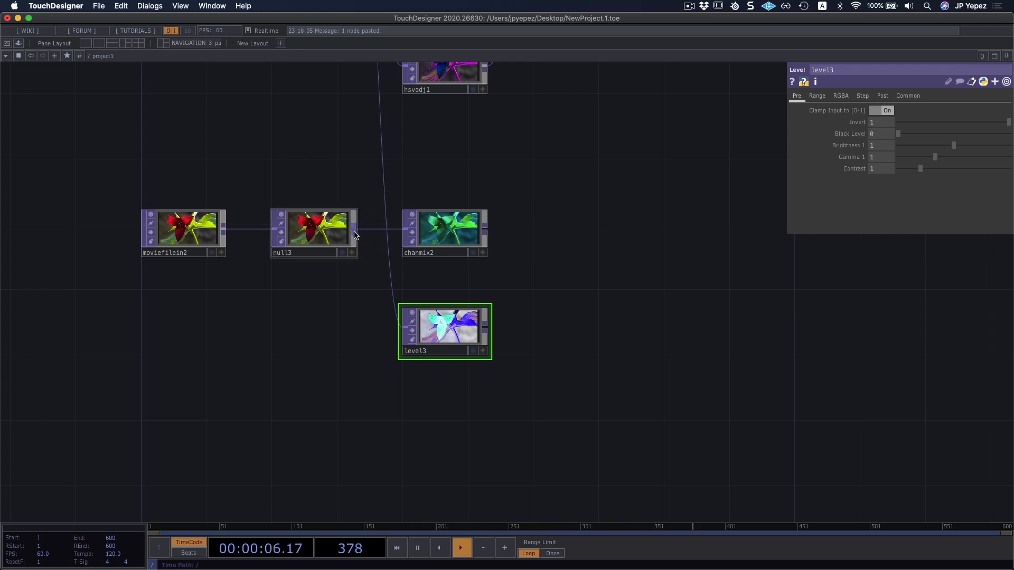
pyautogui.moveTo(354, 228); pyautogui.dragTo(390, 280)
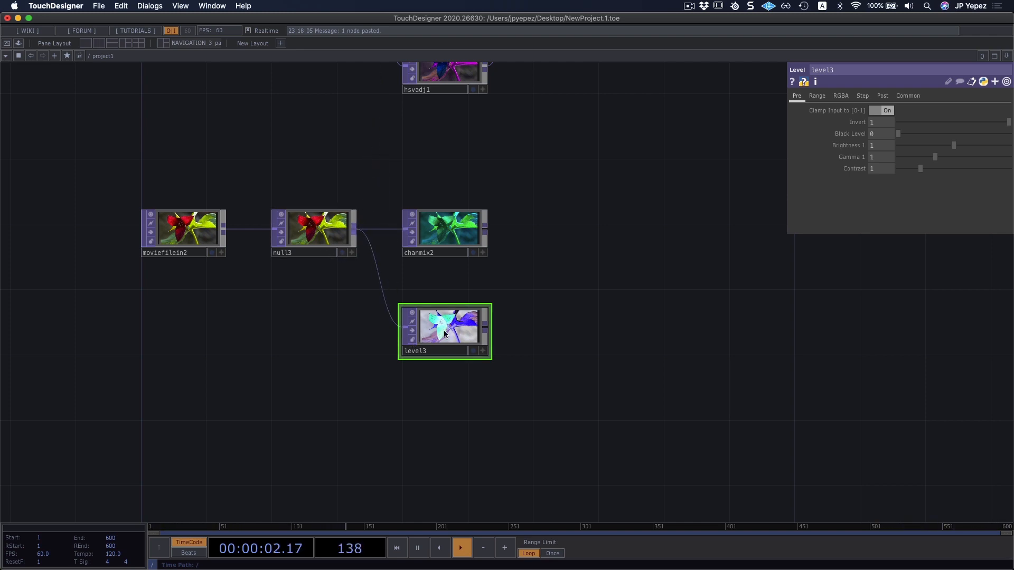
pyautogui.moveTo(447, 336); pyautogui.dragTo(446, 303)
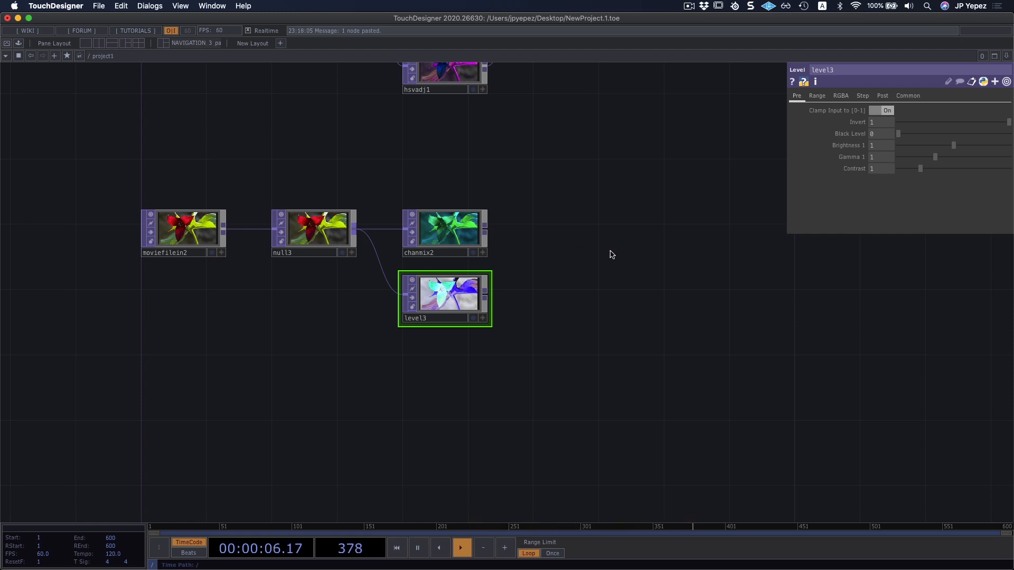
# Add a Cross TOP beside the duplicated effects and connect the Channel Mix as its first input and the Level as its second.
pyautogui.press('Tab')
pyautogui.write('cr')
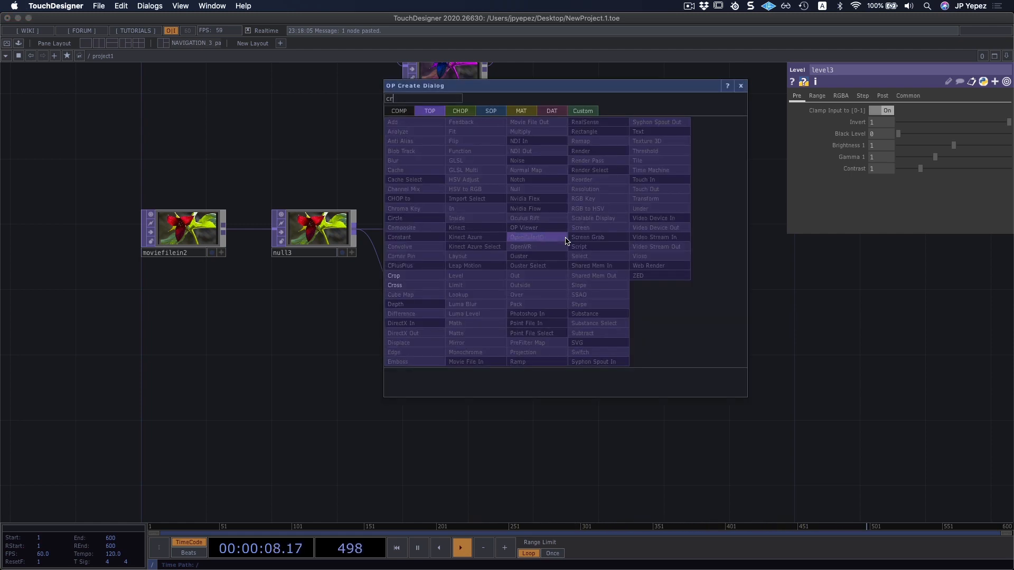
pyautogui.write('oss')
pyautogui.click(395, 285)
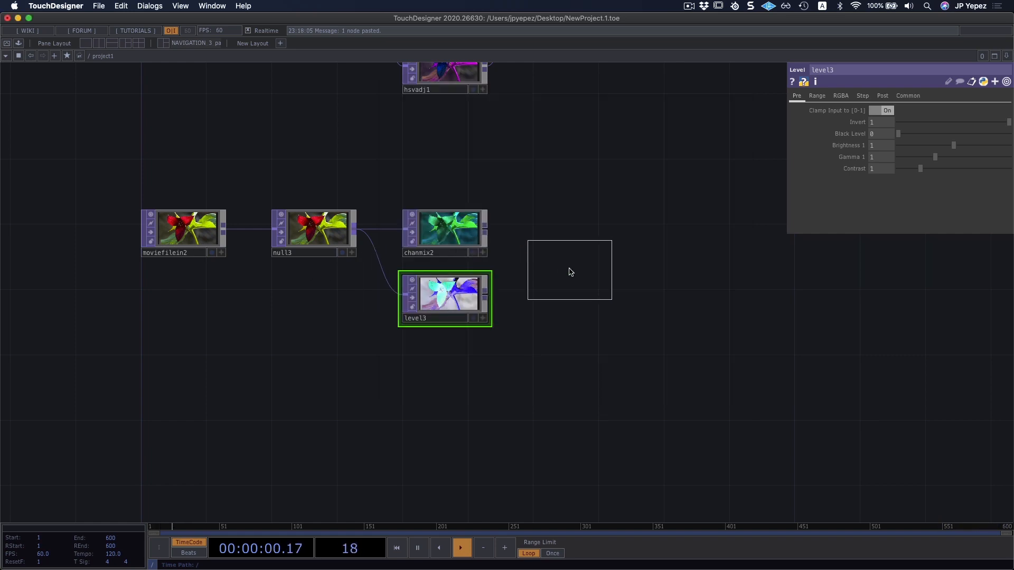
pyautogui.click(571, 269)
pyautogui.moveTo(484, 237); pyautogui.dragTo(535, 259)
pyautogui.moveTo(485, 296); pyautogui.dragTo(535, 275)
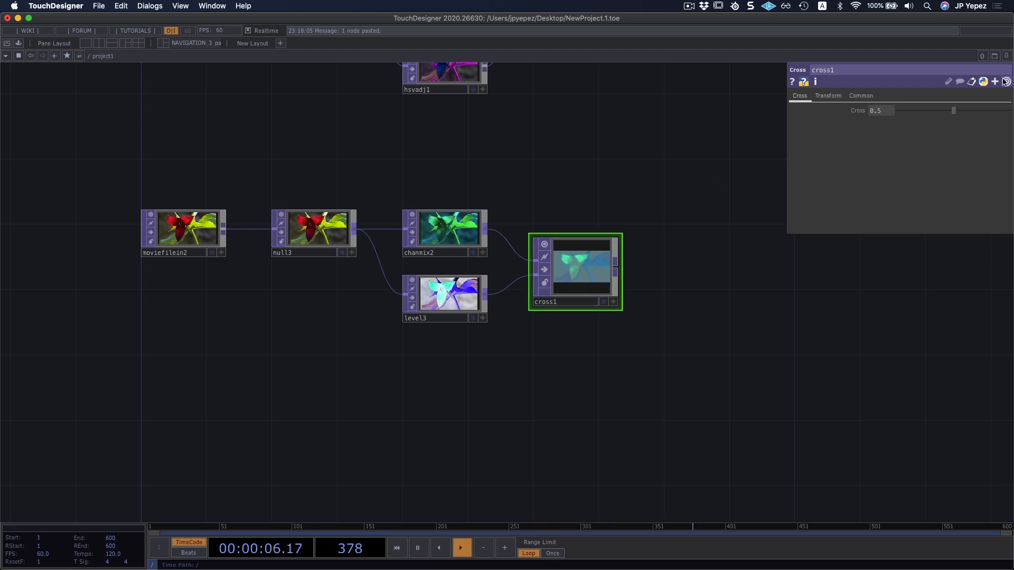
# Set the Cross TOP's Cross value to 0.
pyautogui.moveTo(953, 110); pyautogui.dragTo(896, 111)
pyautogui.moveTo(574, 104); pyautogui.dragTo(571, 138)
pyautogui.scroll(-3, 553, 248)
pyautogui.moveTo(560, 182); pyautogui.dragTo(553, 325)
pyautogui.moveTo(598, 249); pyautogui.dragTo(594, 267)
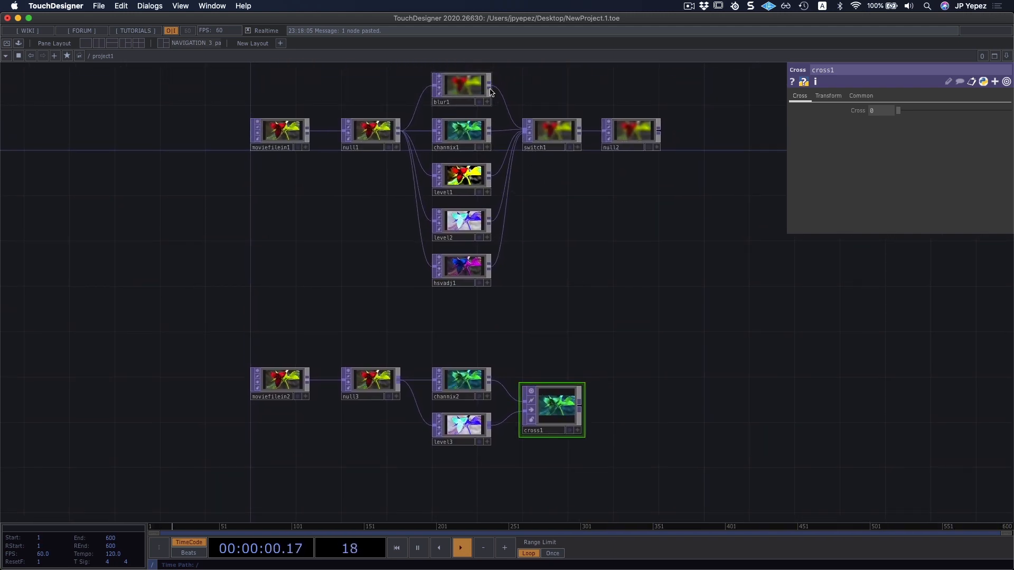
pyautogui.press('Tab')
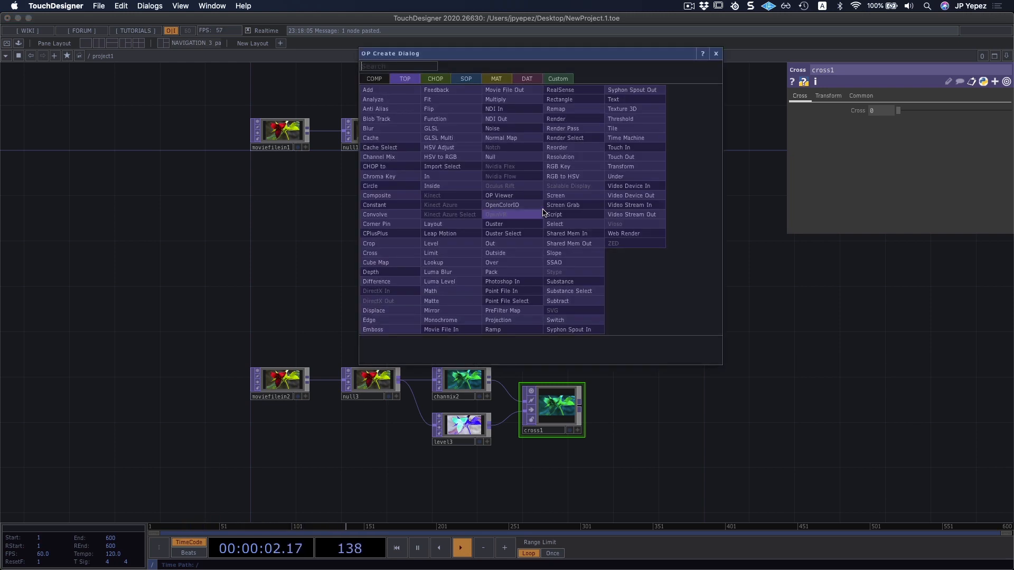
pyautogui.write('cros')
pyautogui.press('Return')
pyautogui.click(579, 226)
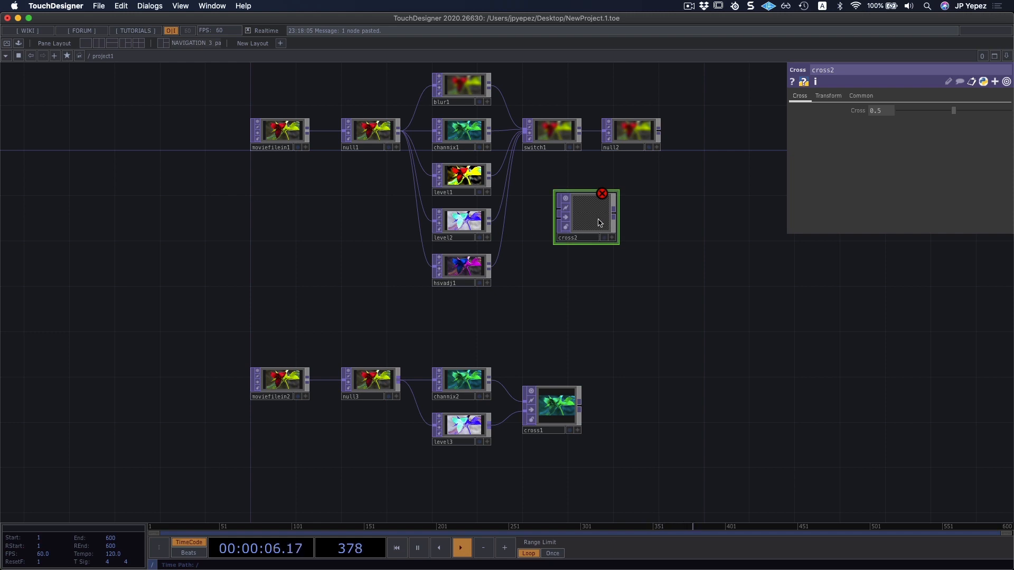
pyautogui.press('Delete')
# Reposition the Cross TOP beside its two inputs, raise its Cross value to 1, and look over its Transform parameters.
pyautogui.scroll(-5, 650, 197)
pyautogui.scroll(5, 551, 231)
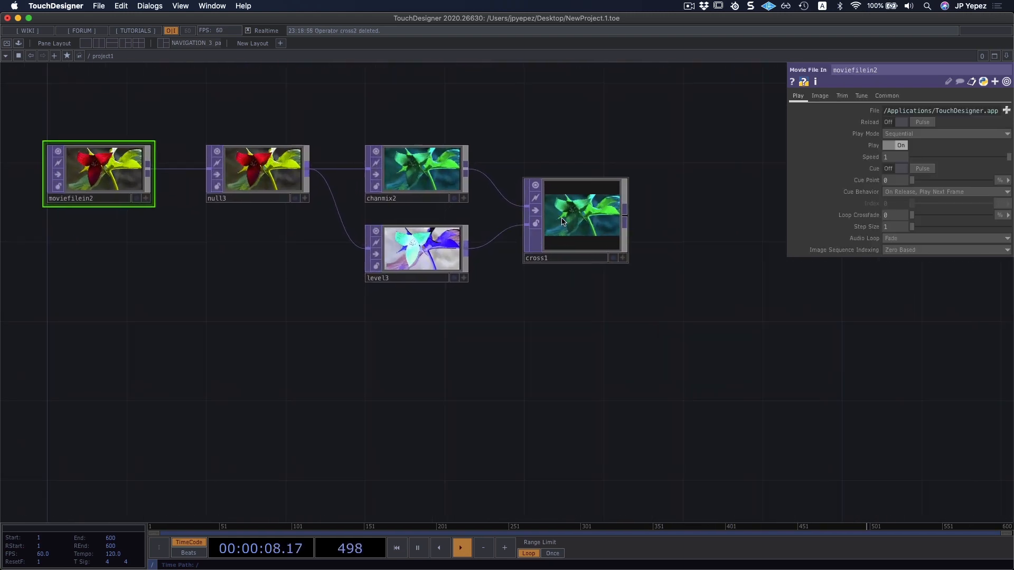
pyautogui.click(569, 207)
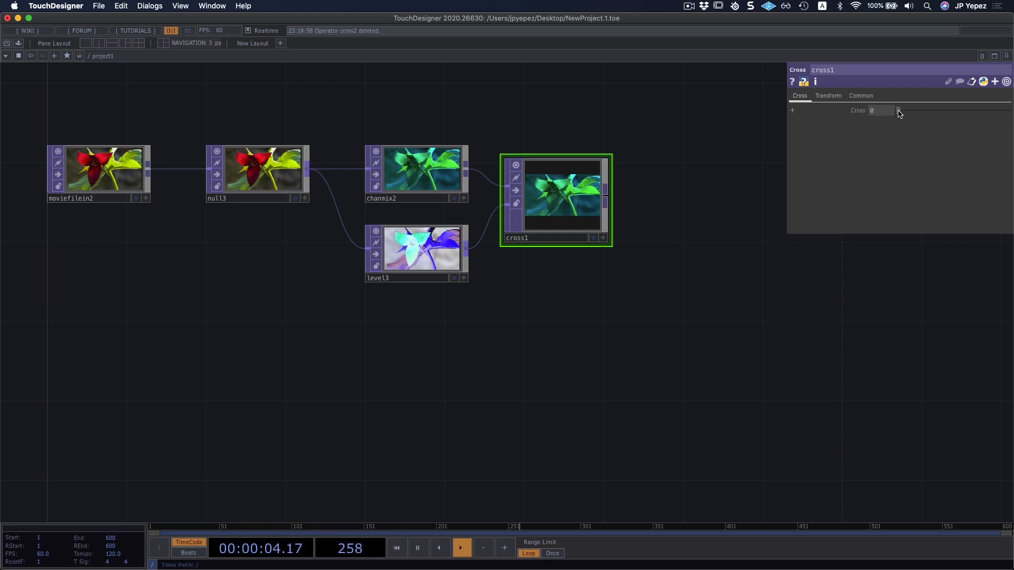
pyautogui.moveTo(900, 114); pyautogui.dragTo(1010, 115)
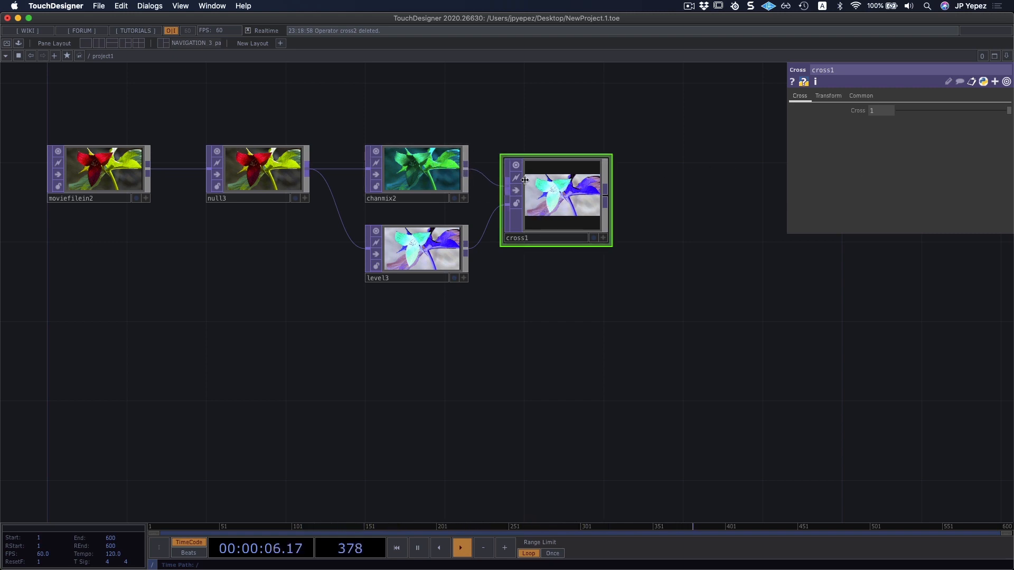
pyautogui.click(826, 98)
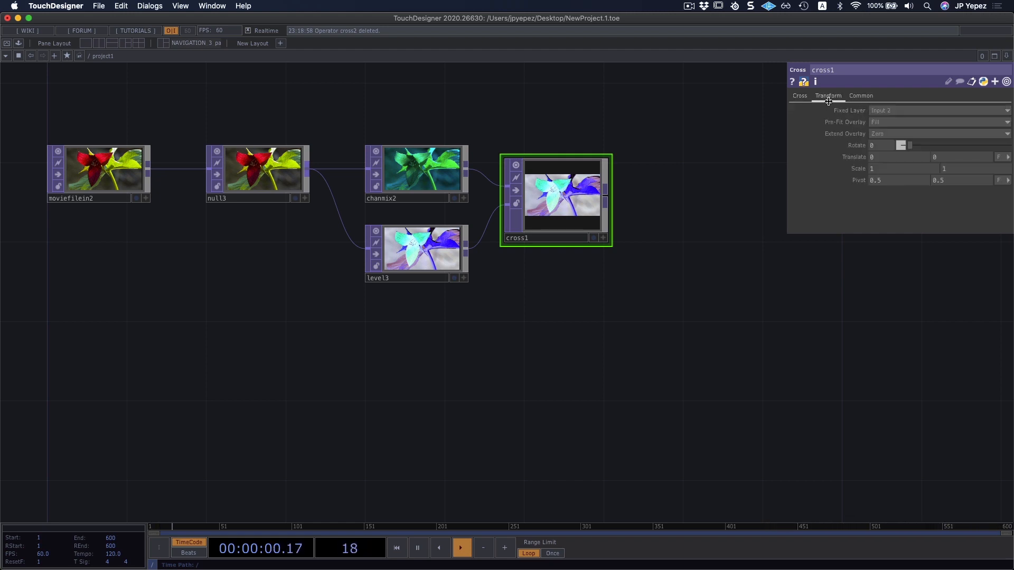
pyautogui.click(801, 96)
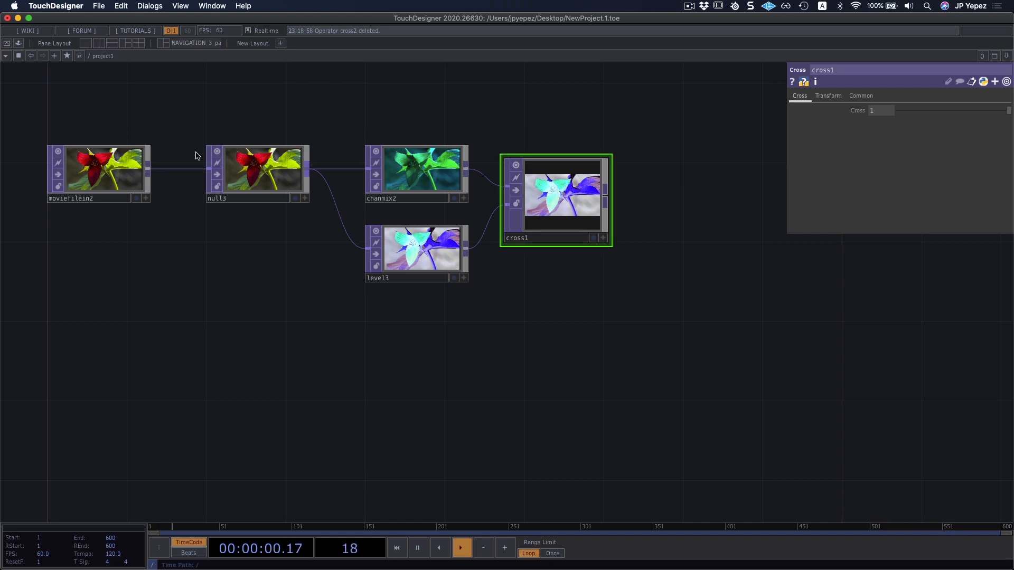
# Add a Null TOP after the Cross TOP, fed by its output, and switch the Cross TOP's active viewer on and off.
pyautogui.moveTo(132, 118); pyautogui.dragTo(574, 312, button='right')
pyautogui.moveTo(659, 296)
pyautogui.mouseDown()
pyautogui.moveTo(639, 306)
pyautogui.moveTo(689, 308)
pyautogui.moveTo(669, 311)
pyautogui.mouseUp()
pyautogui.hotkey('ctrl', 'alt', 'n')
pyautogui.click(673, 216)
pyautogui.moveTo(652, 238); pyautogui.dragTo(674, 218)
pyautogui.click(556, 250)
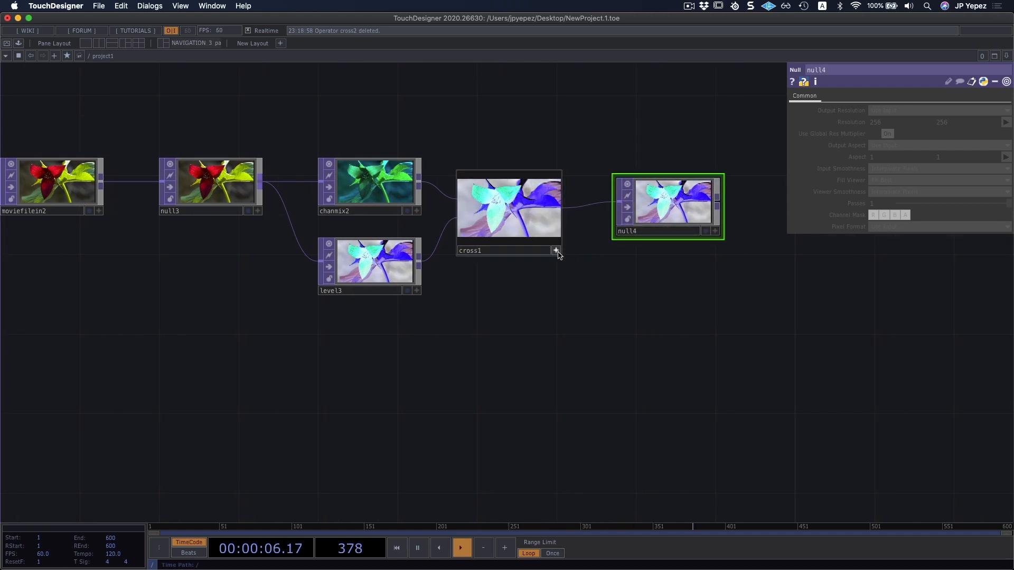
pyautogui.click(556, 250)
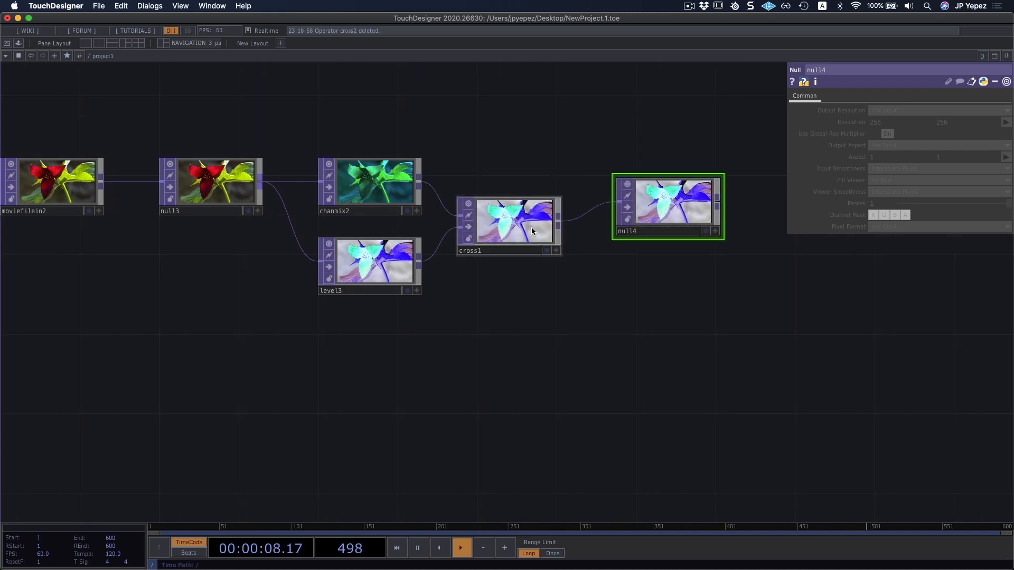
# Line up the last Null TOP with the Cross TOP and rename it nFinal.
pyautogui.moveTo(666, 232); pyautogui.dragTo(655, 253)
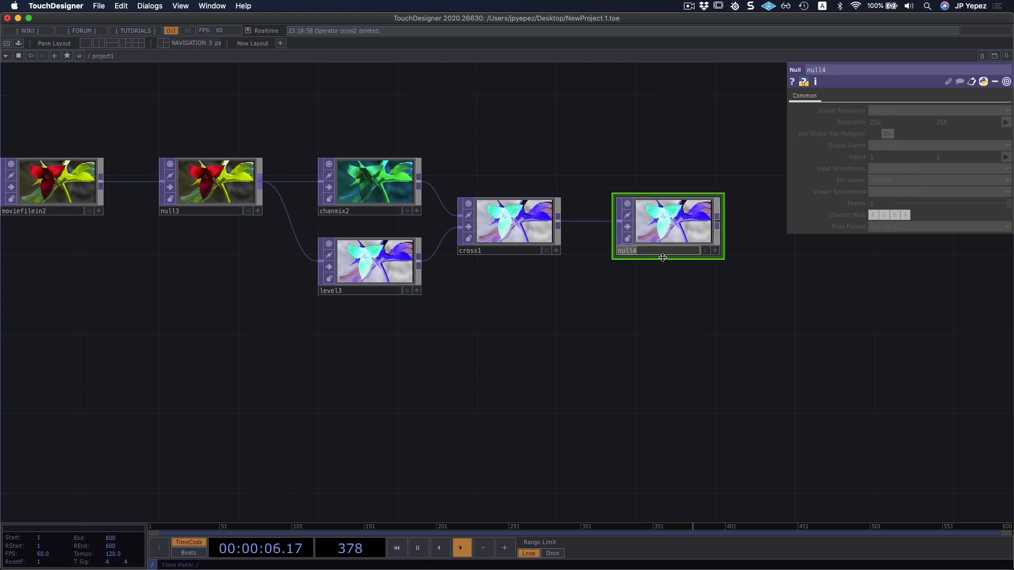
pyautogui.write('nFinal')
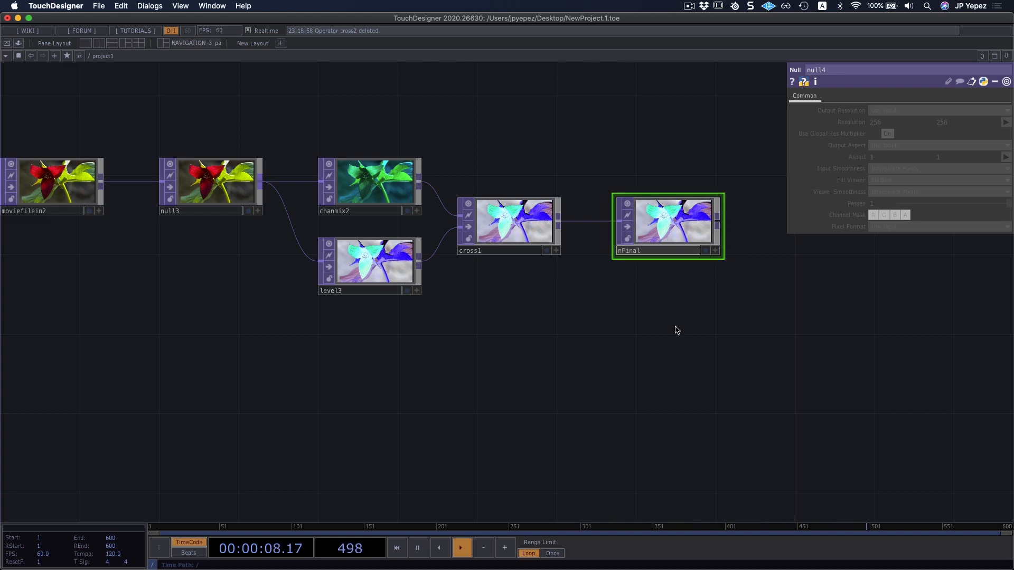
pyautogui.press('Return')
# Lower the Cross TOP's Cross value to about 0.033.
pyautogui.moveTo(657, 191); pyautogui.dragTo(637, 205)
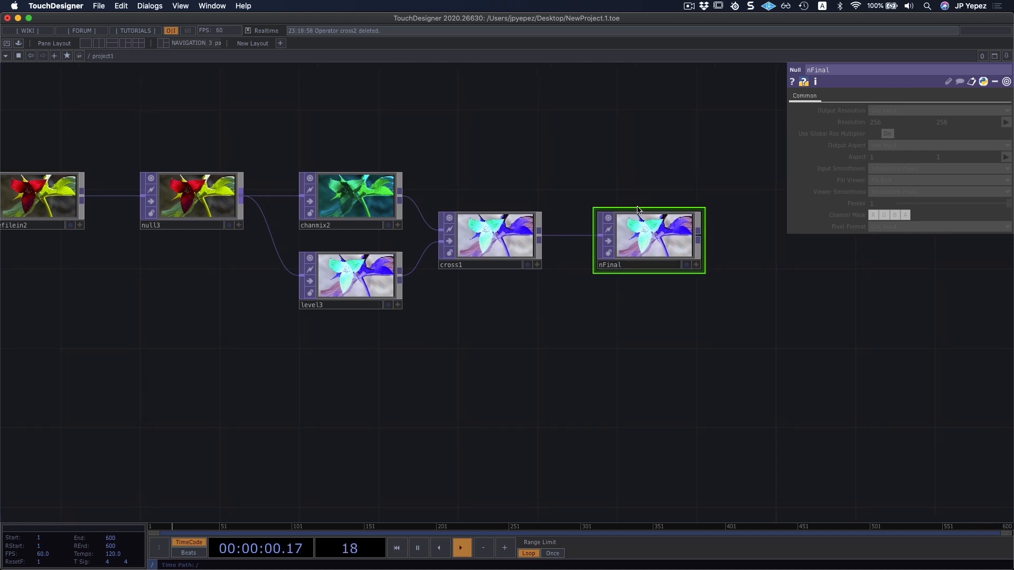
pyautogui.click(471, 224)
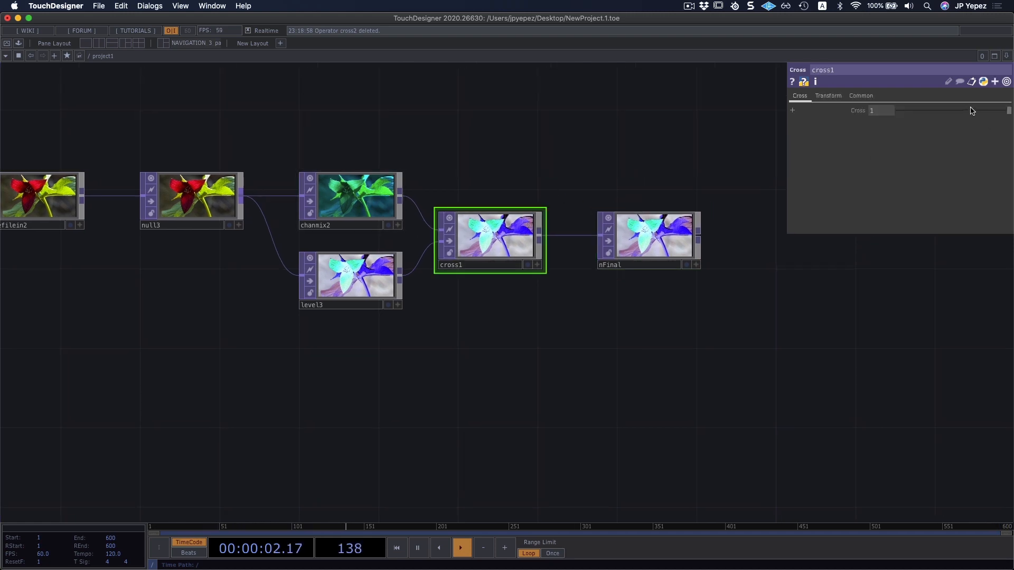
pyautogui.moveTo(972, 110); pyautogui.dragTo(904, 112)
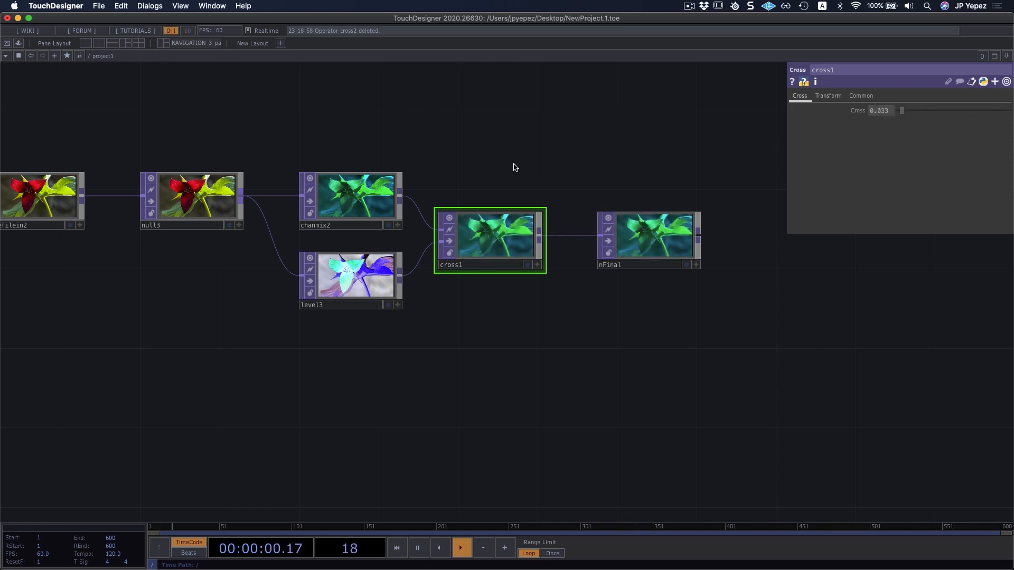
# Select all operators in both networks and delete them to empty the project.
pyautogui.scroll(-5, 501, 168)
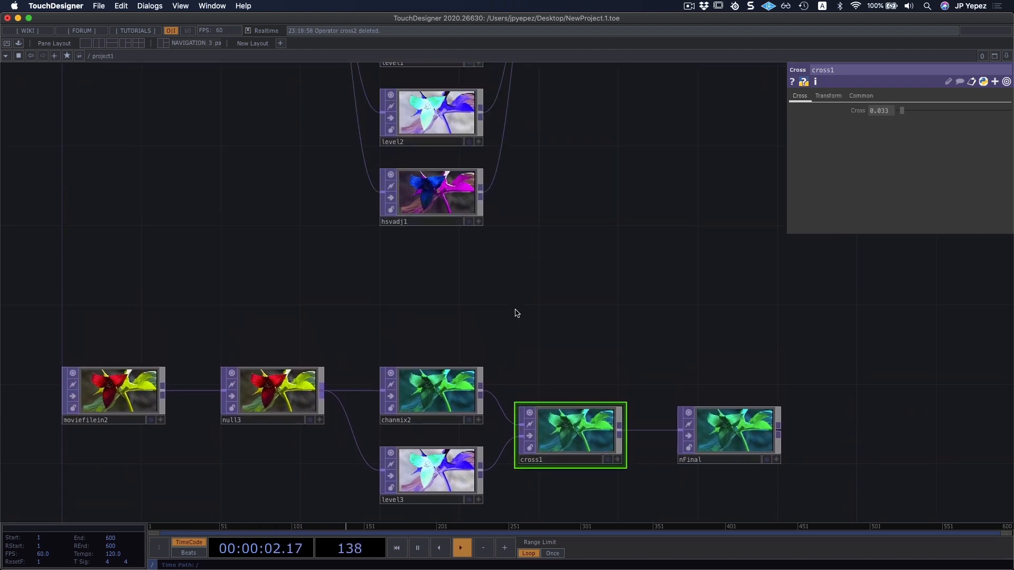
pyautogui.moveTo(542, 309); pyautogui.dragTo(554, 317)
pyautogui.moveTo(659, 220); pyautogui.dragTo(655, 315)
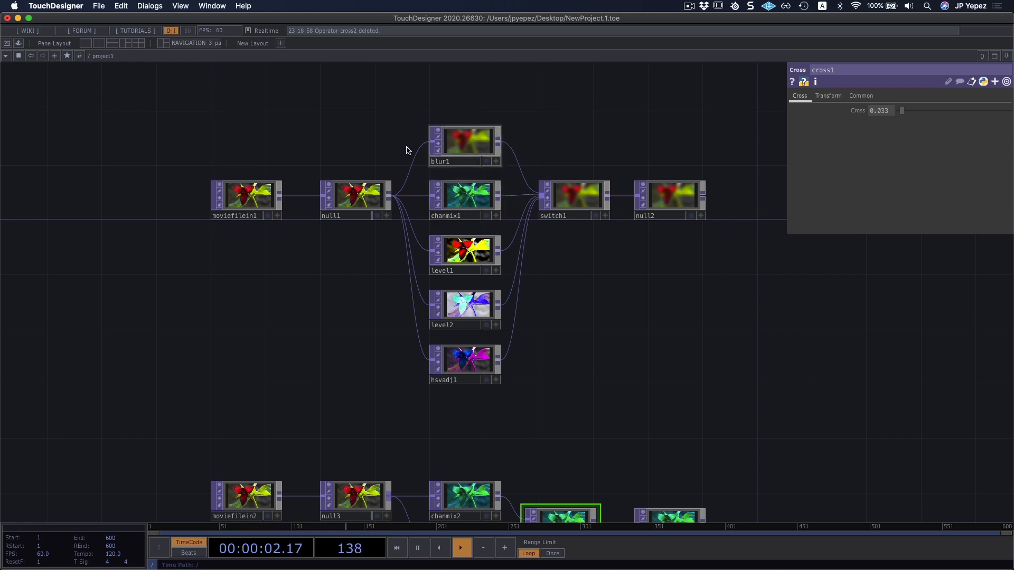
pyautogui.moveTo(636, 337); pyautogui.dragTo(634, 324)
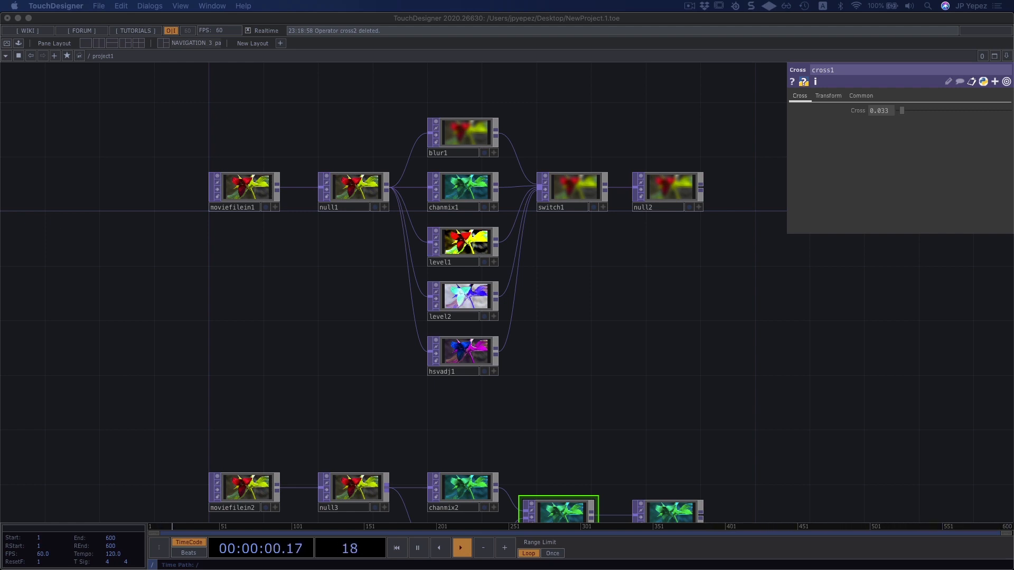
pyautogui.moveTo(570, 359); pyautogui.dragTo(578, 305)
pyautogui.press('super+a')
pyautogui.press('Delete')
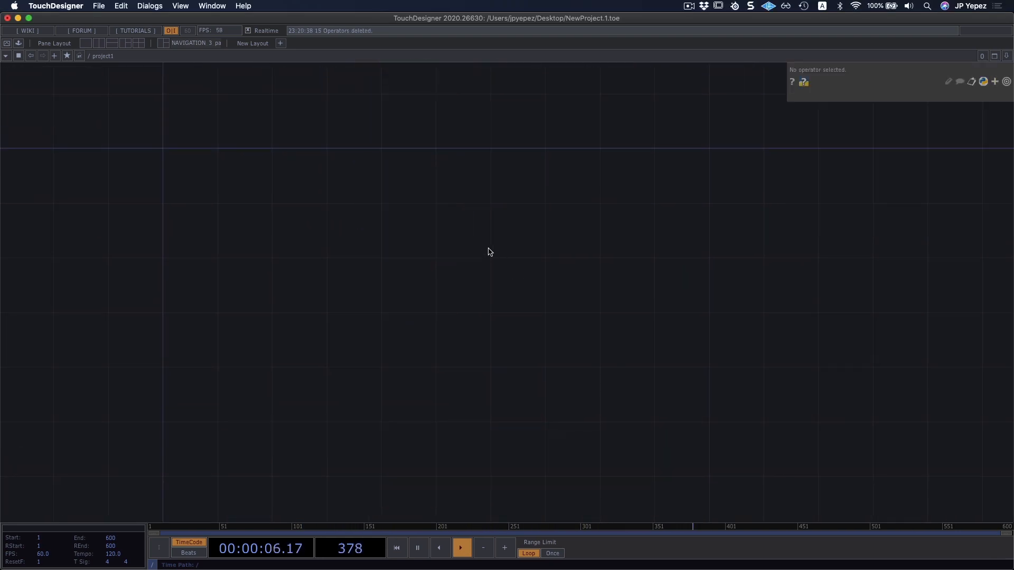
# Add a Movie File In TOP to the empty network and load Count.mov from the Map folder.
pyautogui.press('Tab')
pyautogui.write('mo')
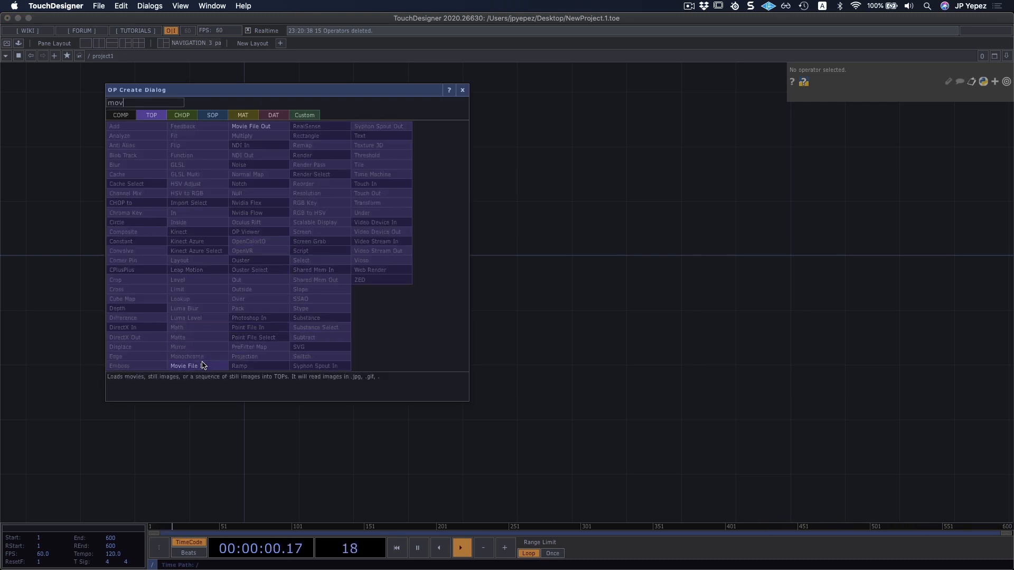
pyautogui.click(200, 365)
pyautogui.click(280, 235)
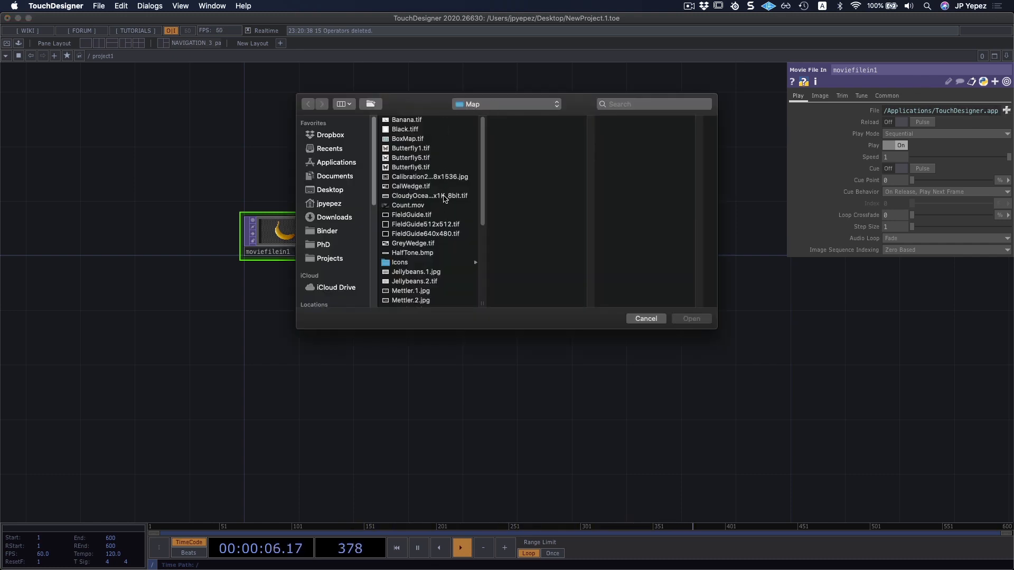
pyautogui.doubleClick(423, 205)
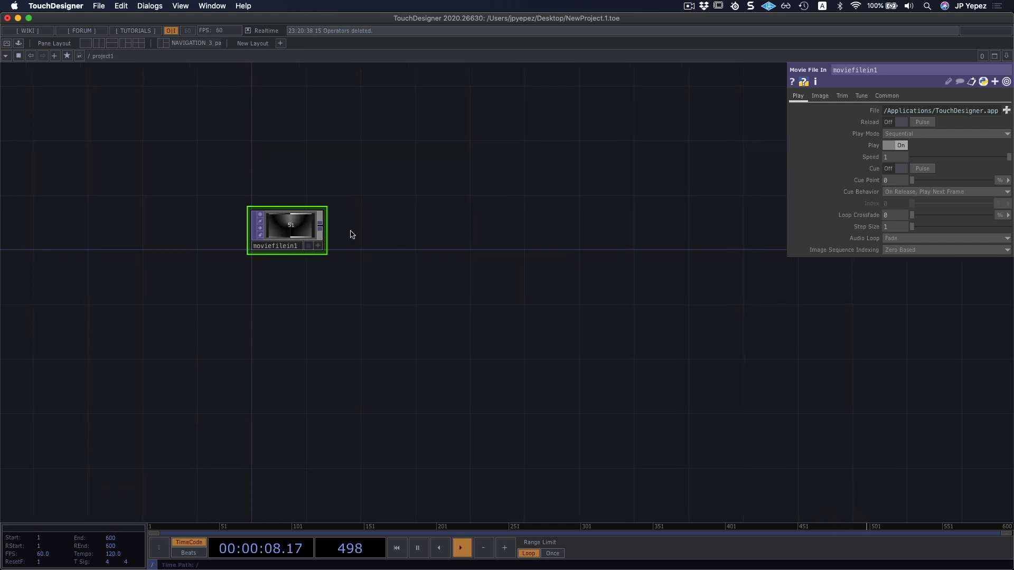
# Set the Movie File In TOP's Play Mode to Locked to Timeline and replay the timeline twice from its first frame.
pyautogui.scroll(5, 350, 234)
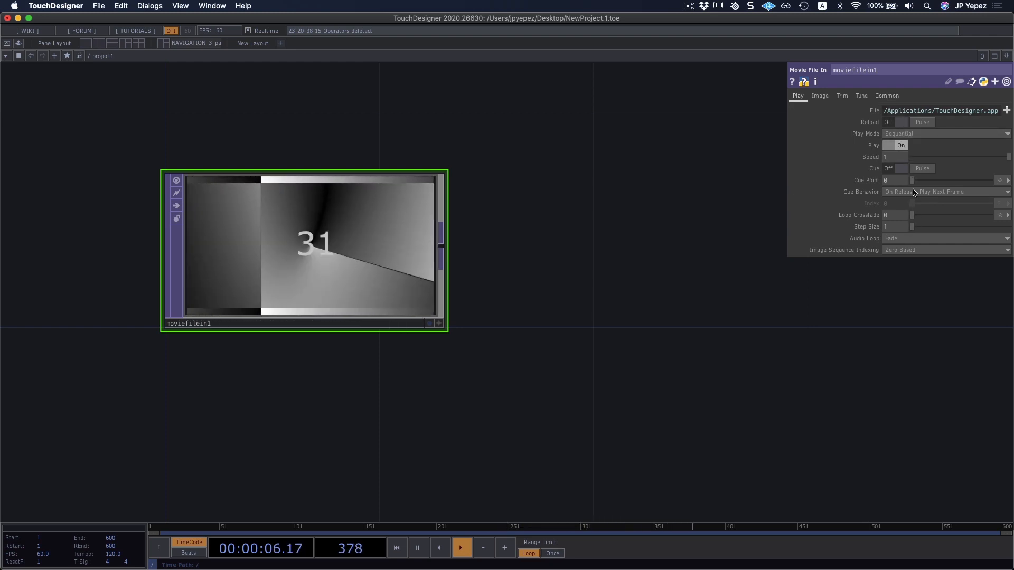
pyautogui.click(921, 134)
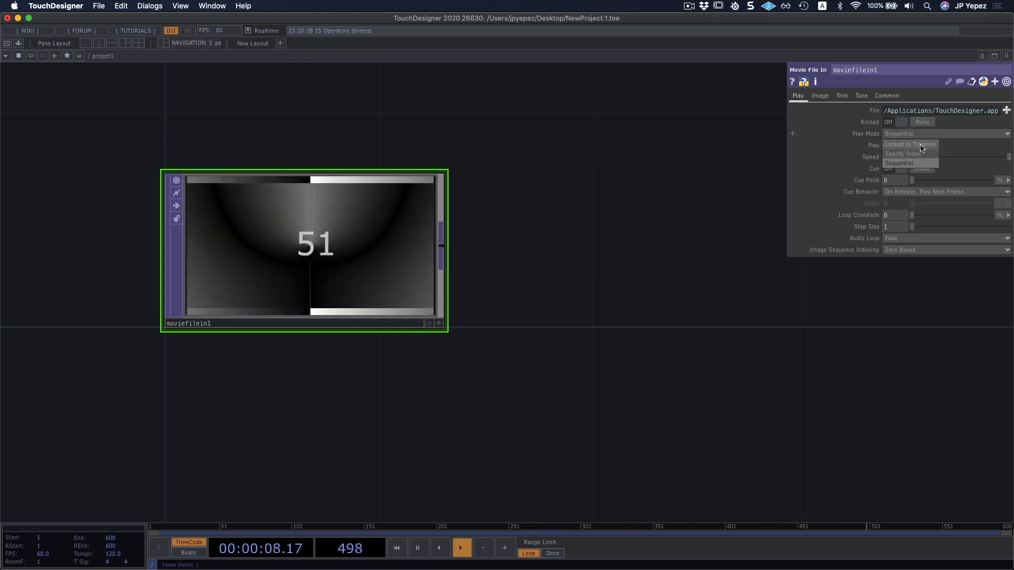
pyautogui.click(920, 148)
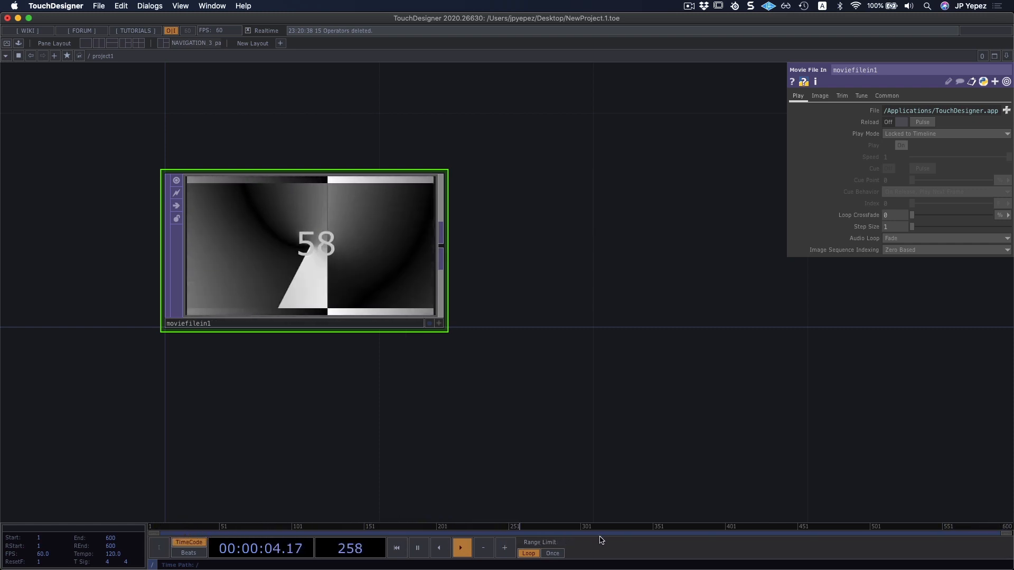
pyautogui.click(397, 548)
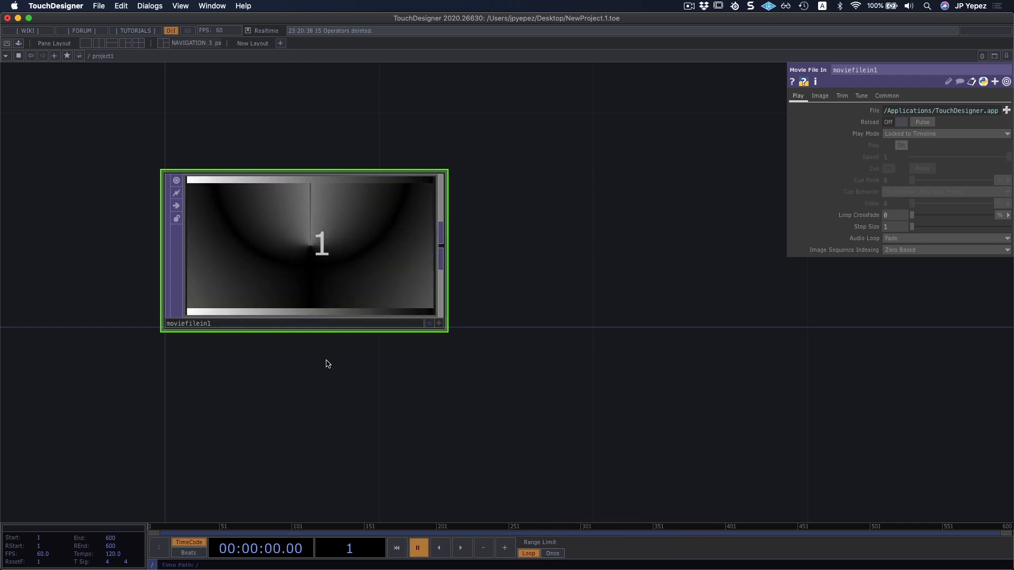
pyautogui.click(461, 549)
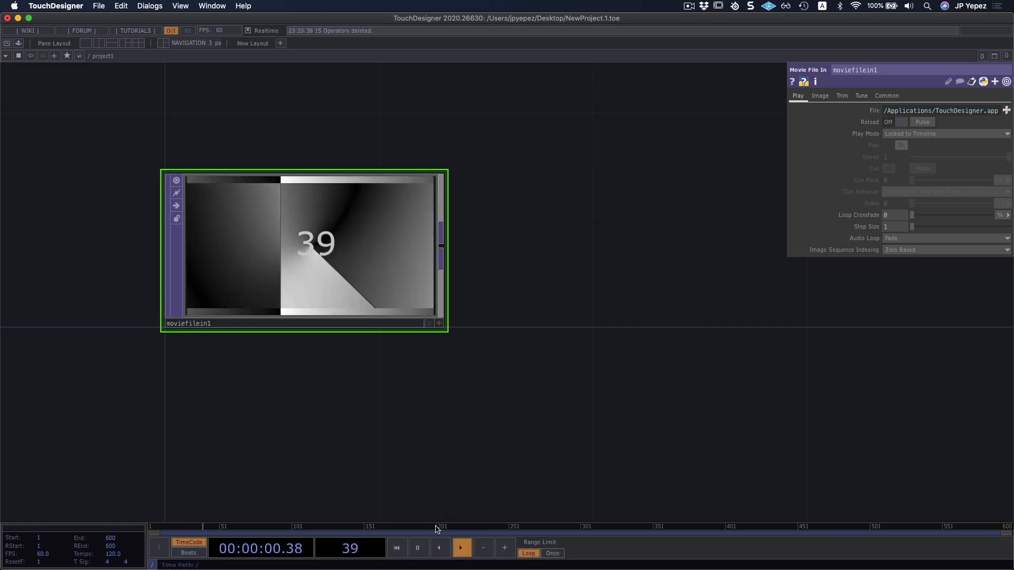
pyautogui.click(404, 549)
pyautogui.click(461, 549)
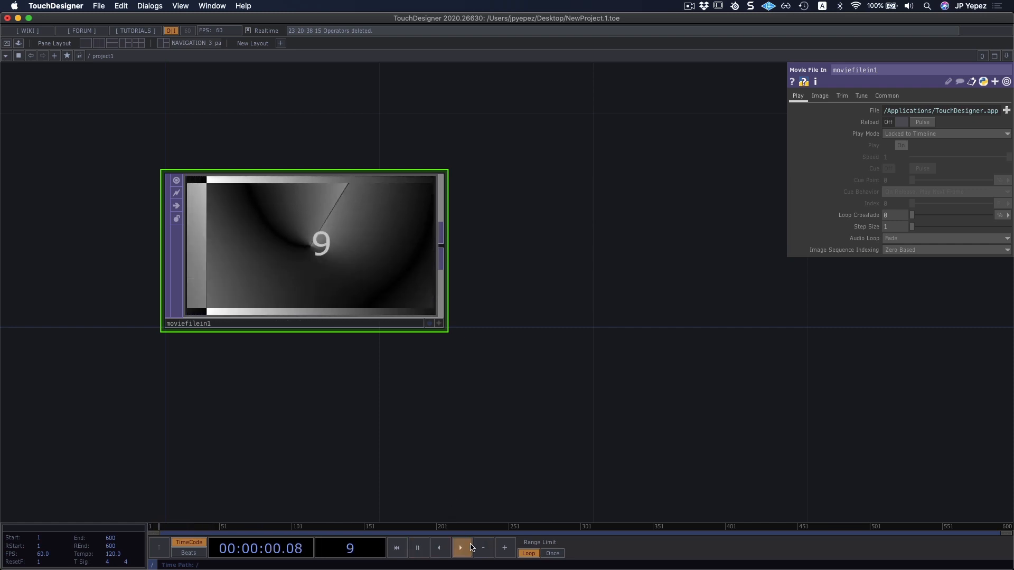
# Switch the Movie File In TOP's Play Mode to Sequential.
pyautogui.click(953, 527)
pyautogui.click(896, 135)
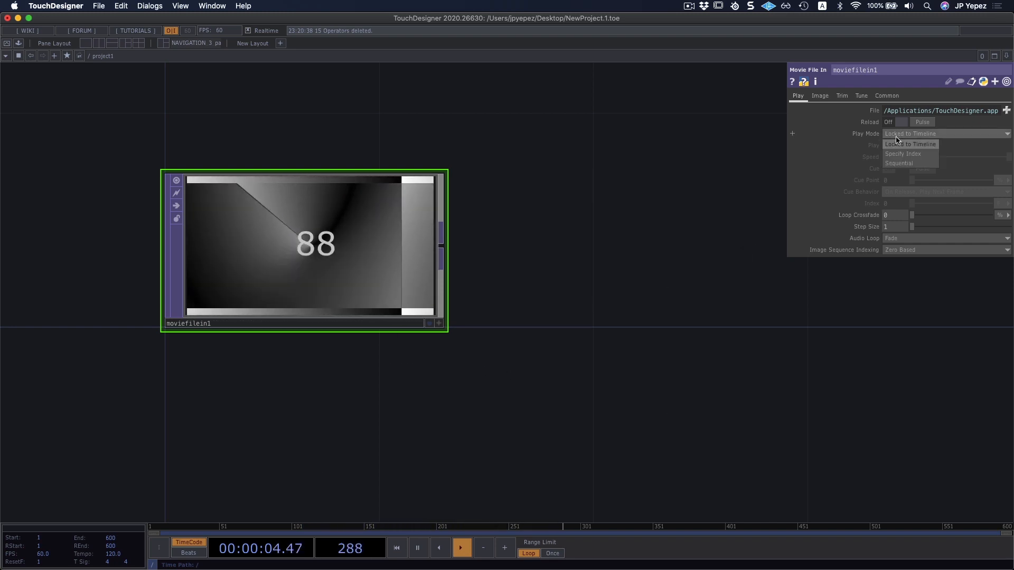
pyautogui.click(900, 164)
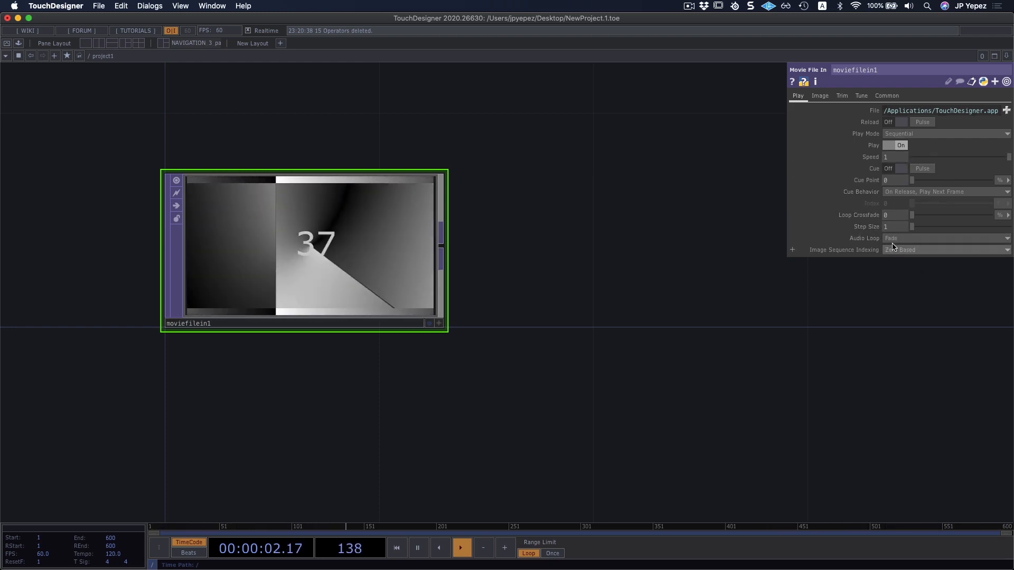
# Turn on Trim for the Movie File In TOP with Trim Start about 0.365 and Trim End about 0.608.
pyautogui.click(821, 96)
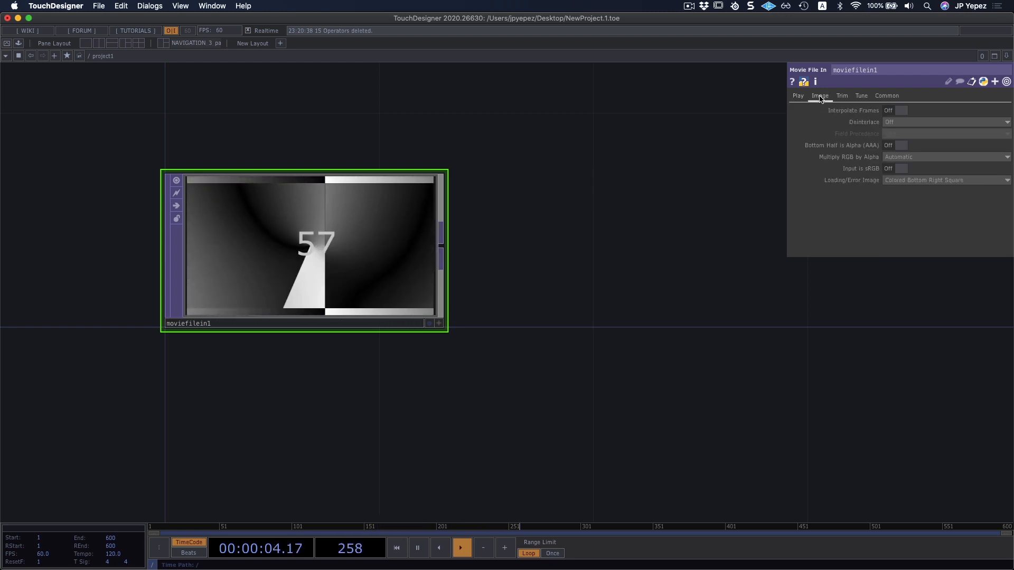
pyautogui.click(842, 97)
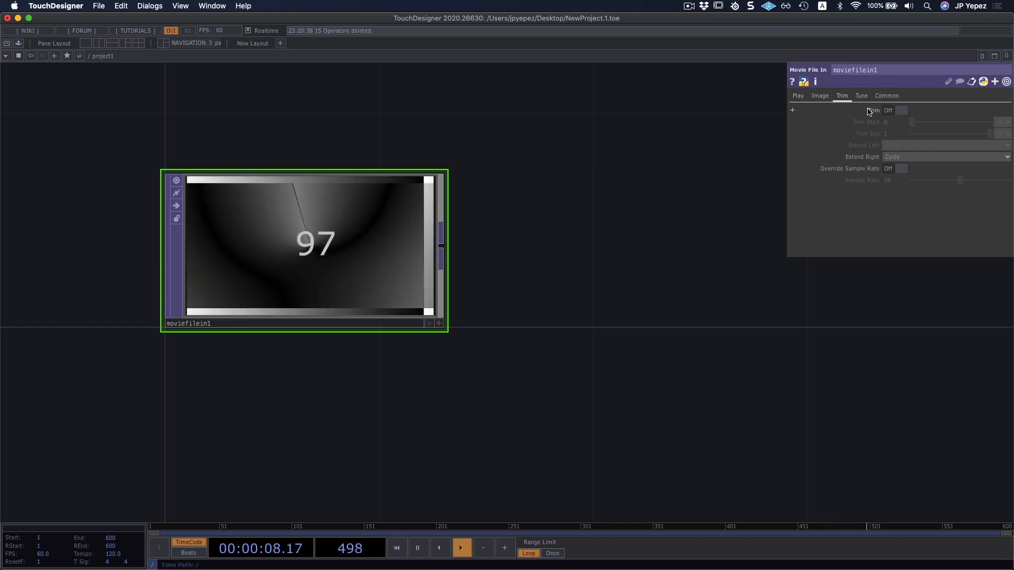
pyautogui.click(896, 112)
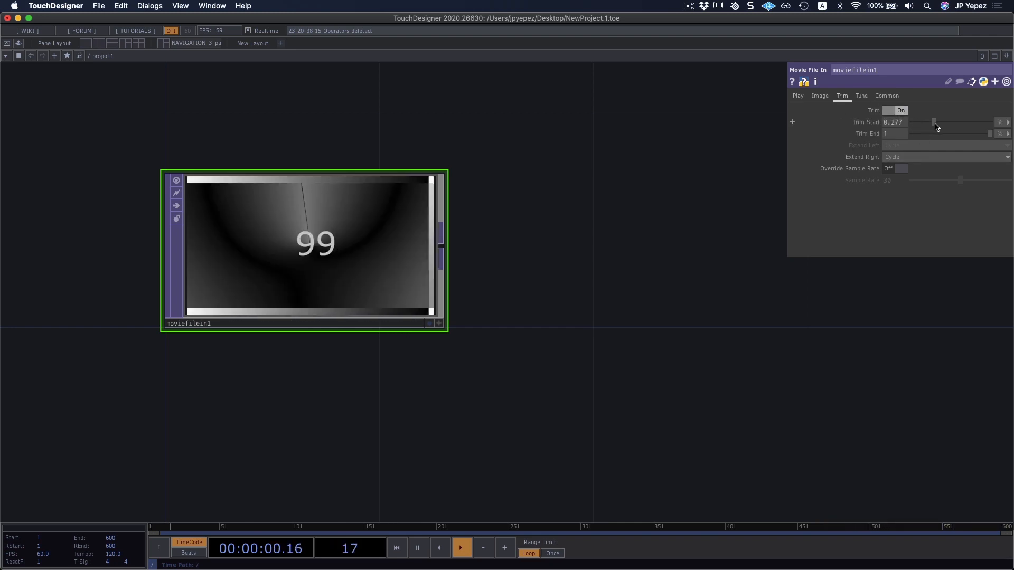
pyautogui.moveTo(936, 127); pyautogui.dragTo(978, 135)
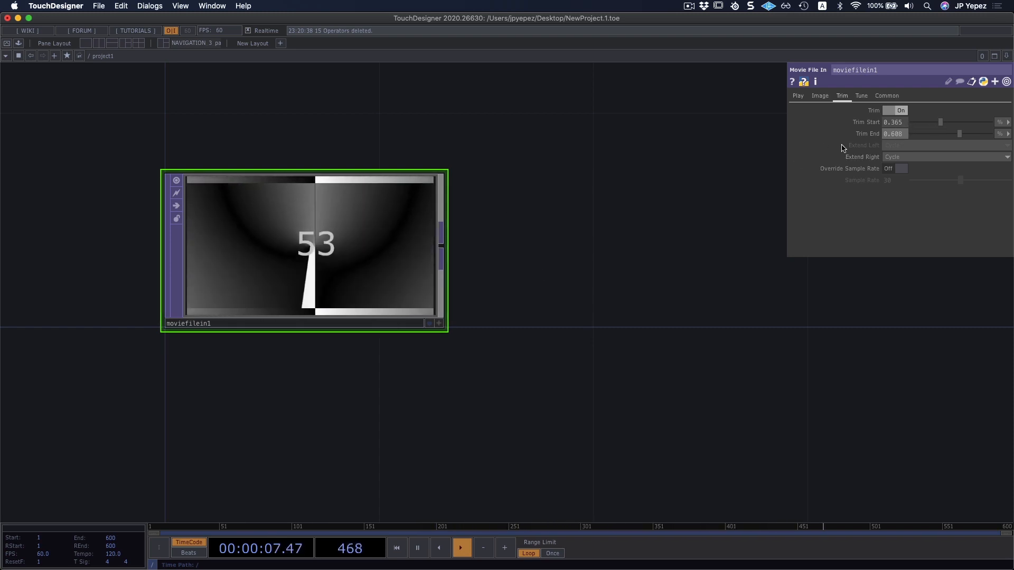
# Reset all parameters of the Movie File In TOP and reload Count.mov from the Map folder.
pyautogui.rightClick(273, 241)
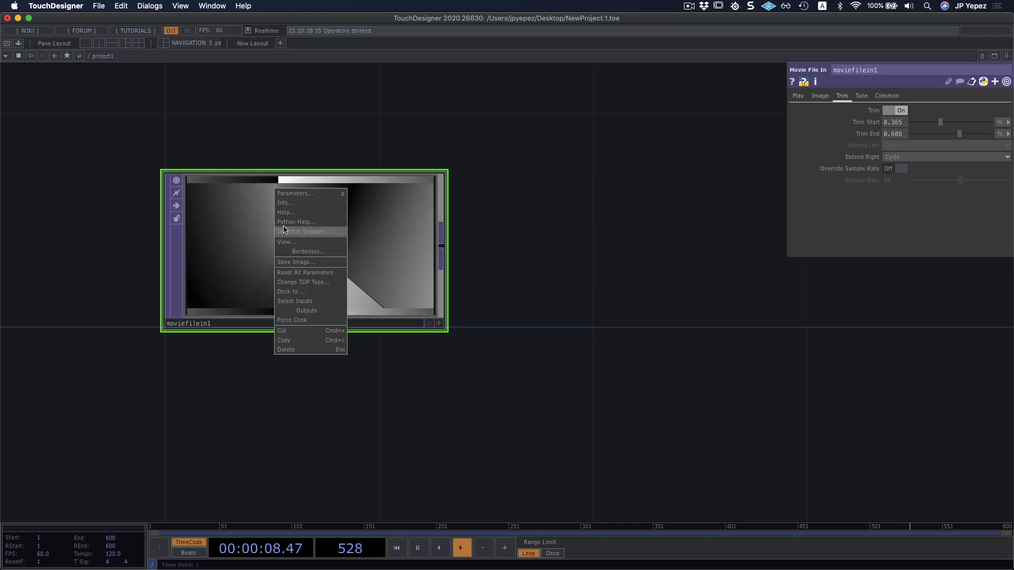
pyautogui.rightClick(258, 244)
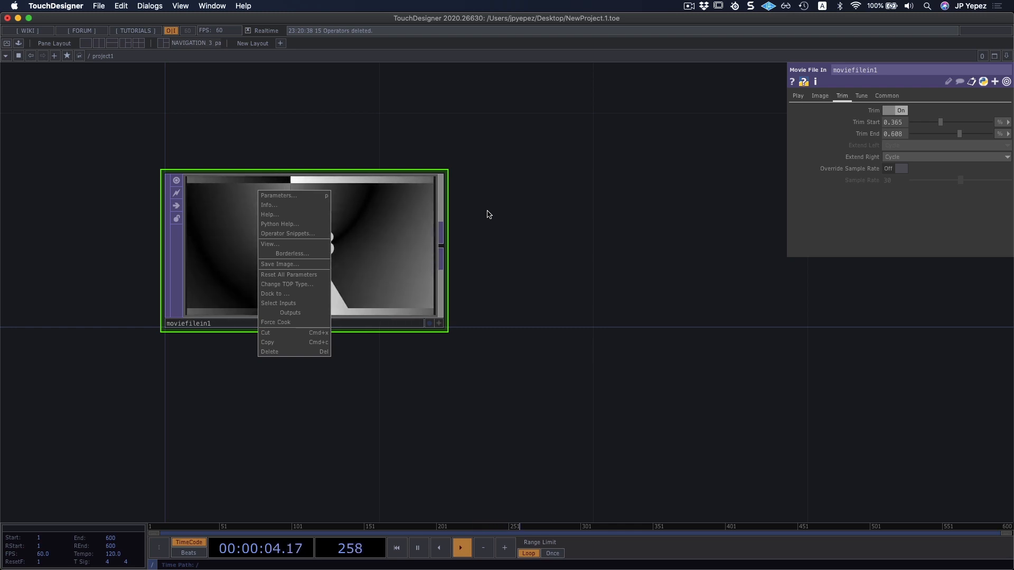
pyautogui.rightClick(306, 171)
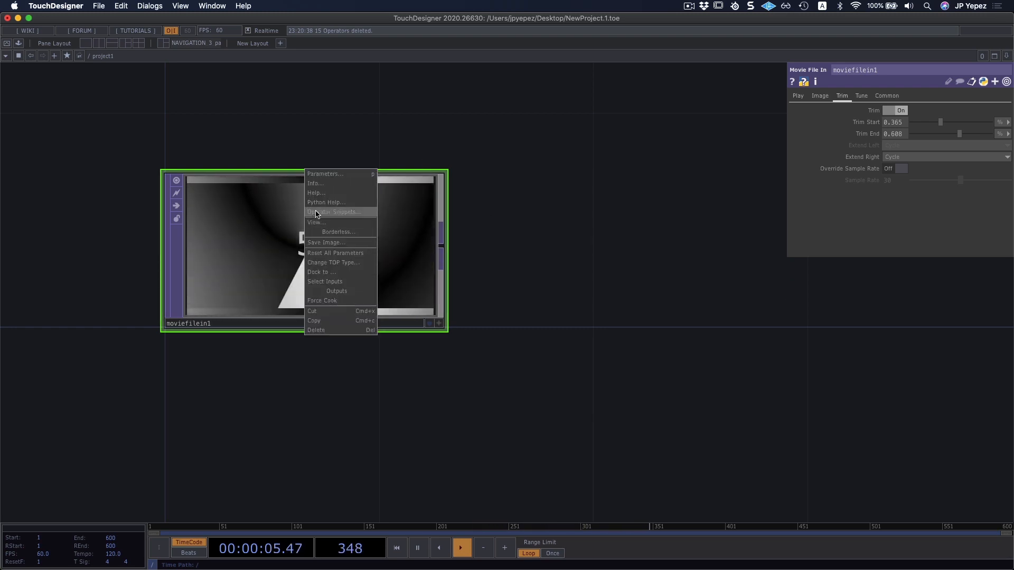
pyautogui.click(335, 253)
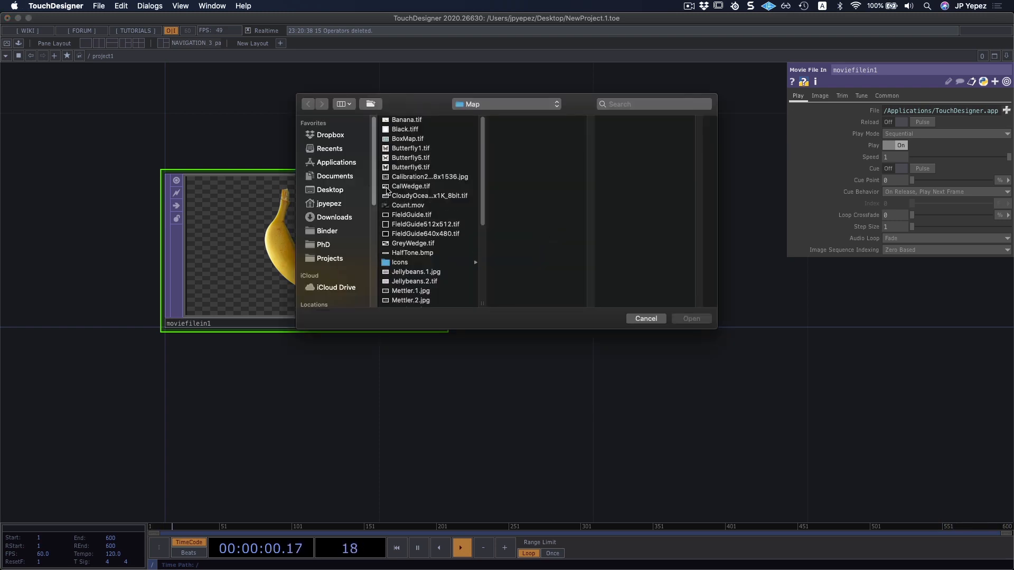
pyautogui.click(410, 205)
pyautogui.click(692, 318)
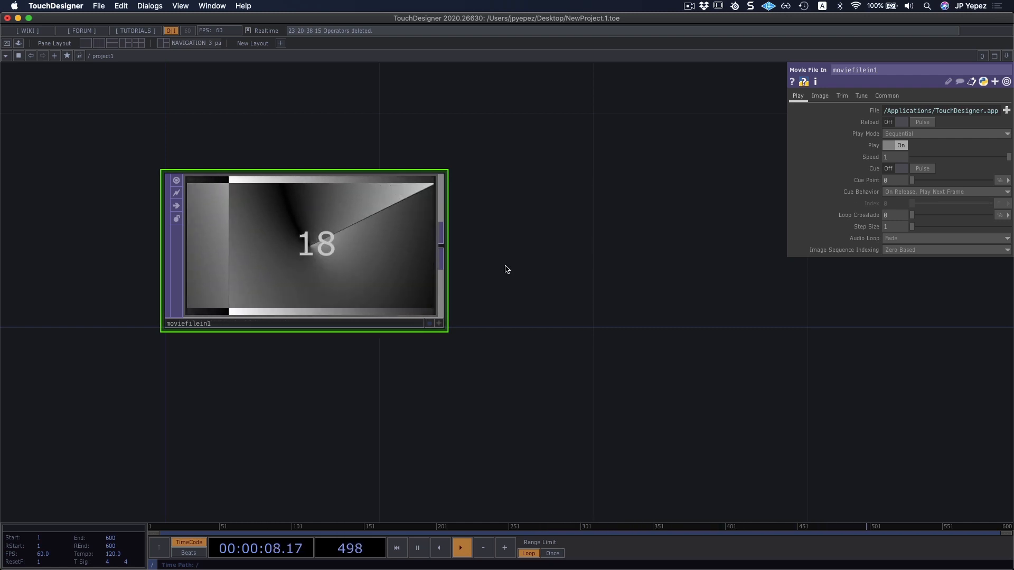
# Show the Movie File In TOP's Common parameters and append a Null TOP to its output.
pyautogui.moveTo(541, 260); pyautogui.dragTo(509, 271)
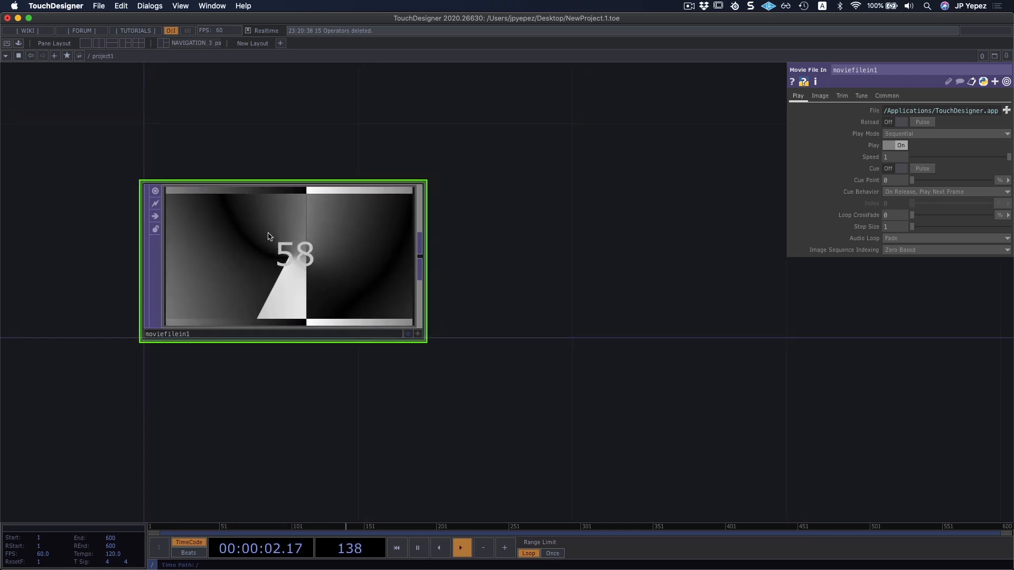
pyautogui.click(887, 96)
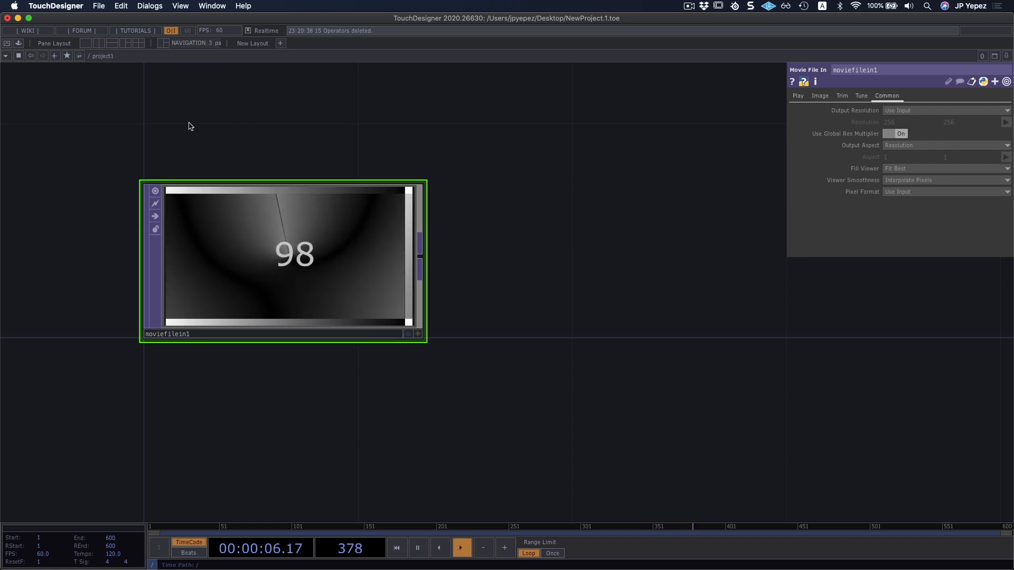
pyautogui.rightClick(420, 257)
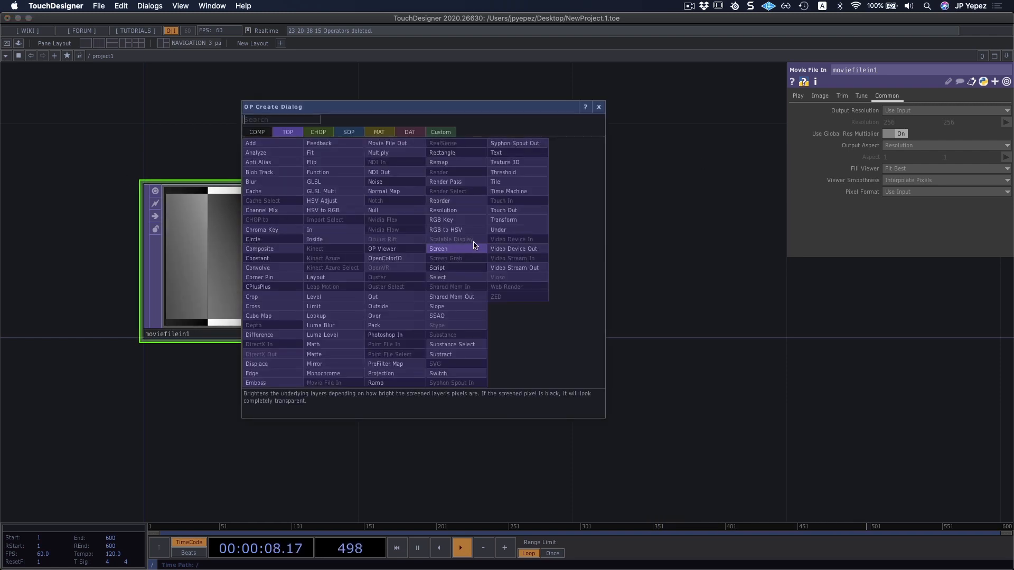
pyautogui.click(398, 213)
pyautogui.click(656, 273)
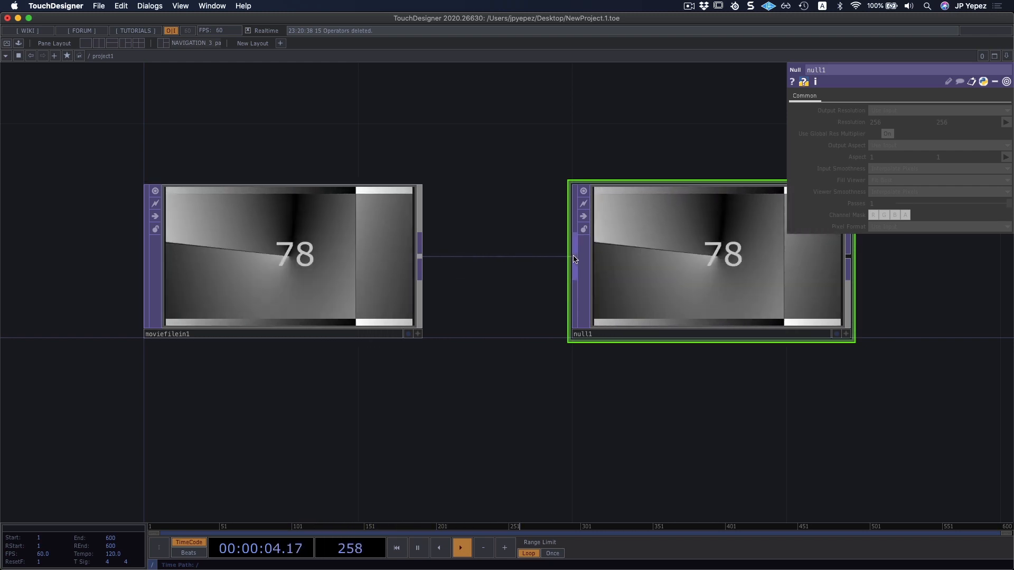
# Set the Movie File In TOP's Output Resolution to Custom Resolution.
pyautogui.click(380, 243)
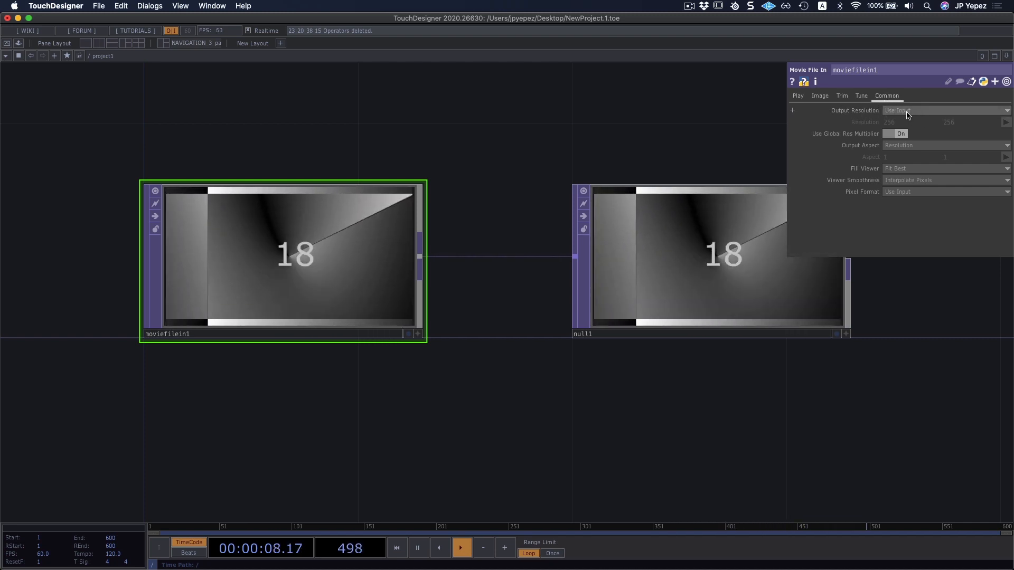
pyautogui.hscroll(3, 441, 196)
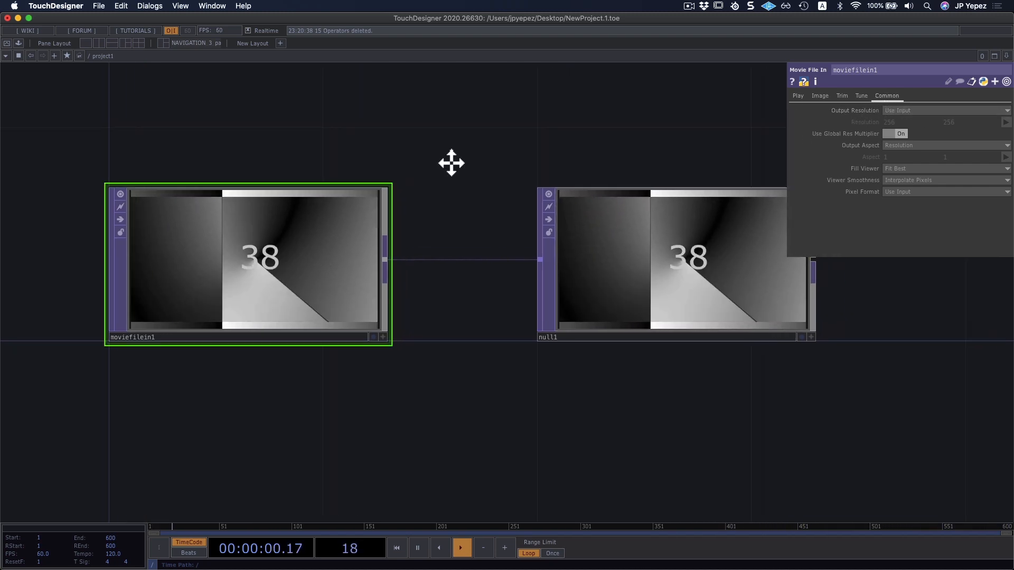
pyautogui.scroll(-3, 394, 168)
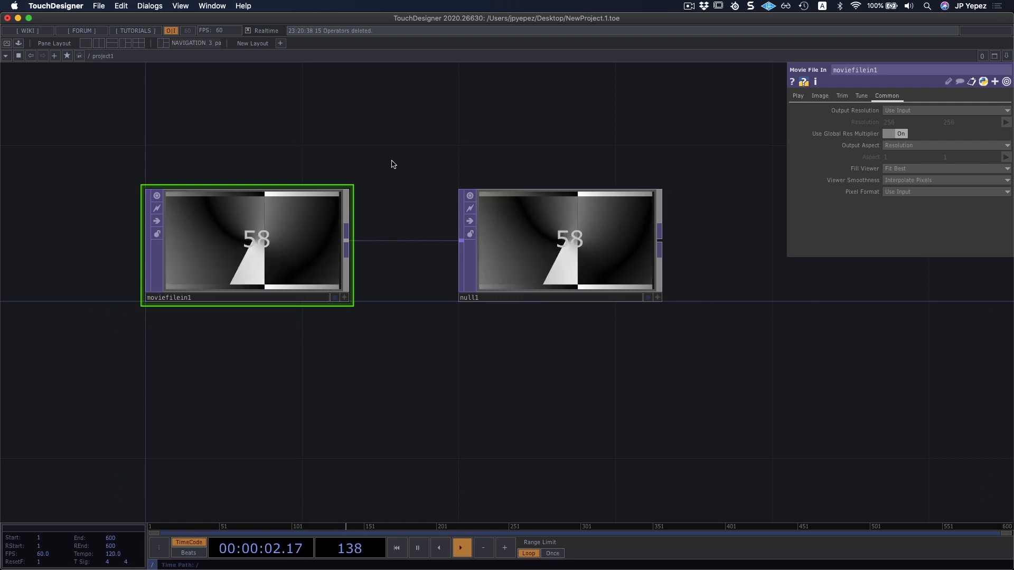
pyautogui.moveTo(393, 164); pyautogui.dragTo(380, 191)
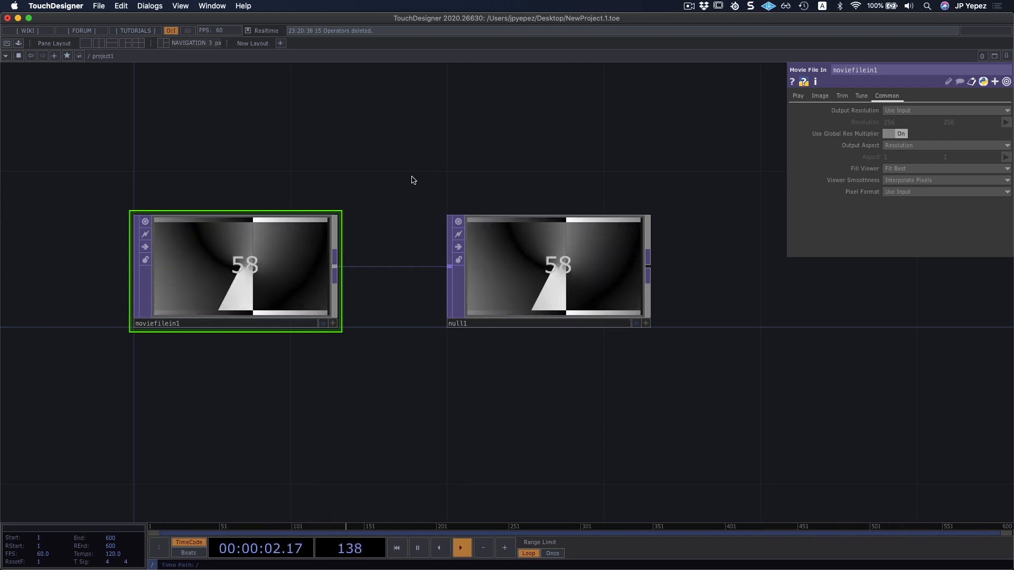
pyautogui.moveTo(398, 162); pyautogui.dragTo(389, 165)
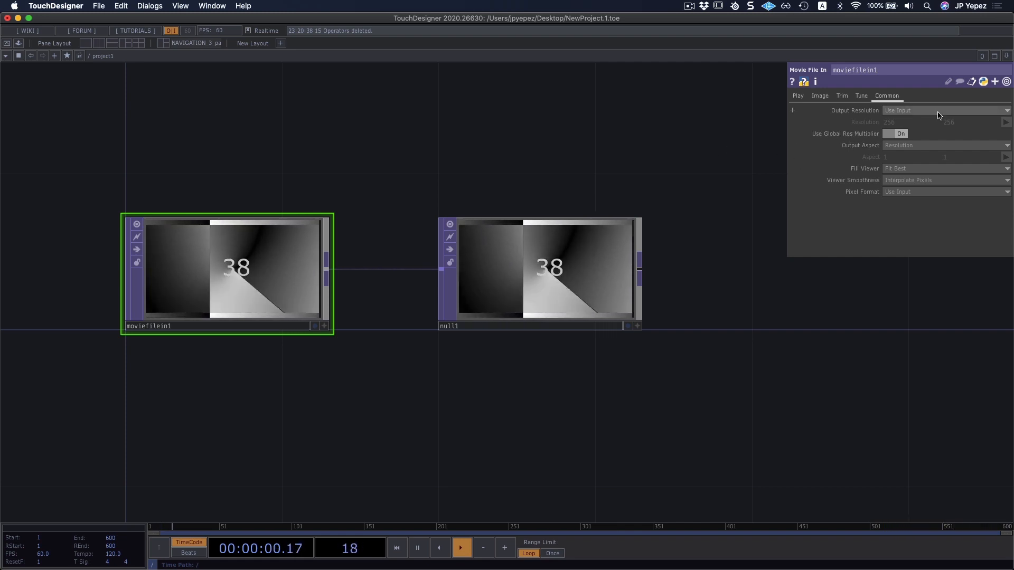
pyautogui.click(904, 112)
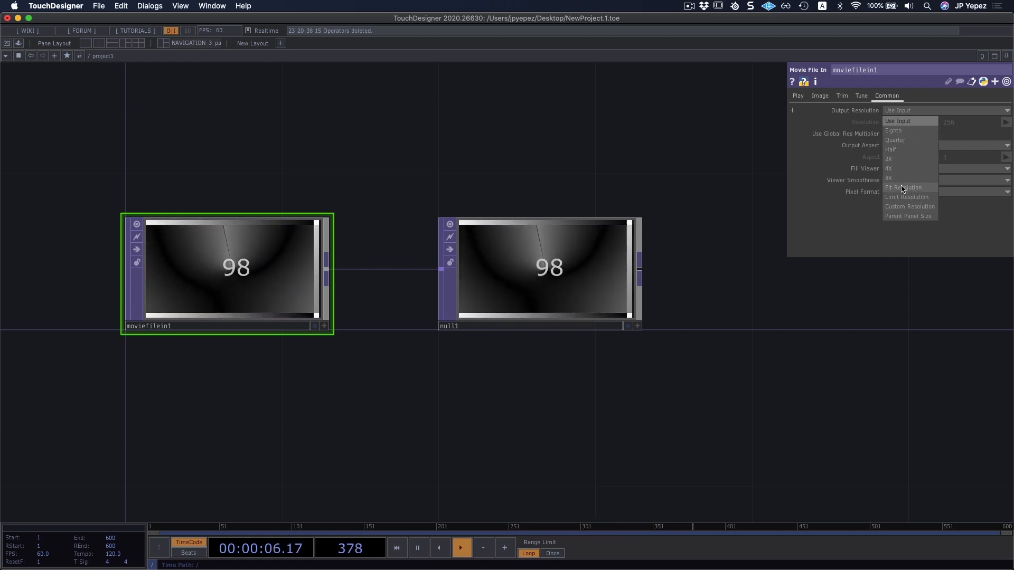
pyautogui.click(913, 207)
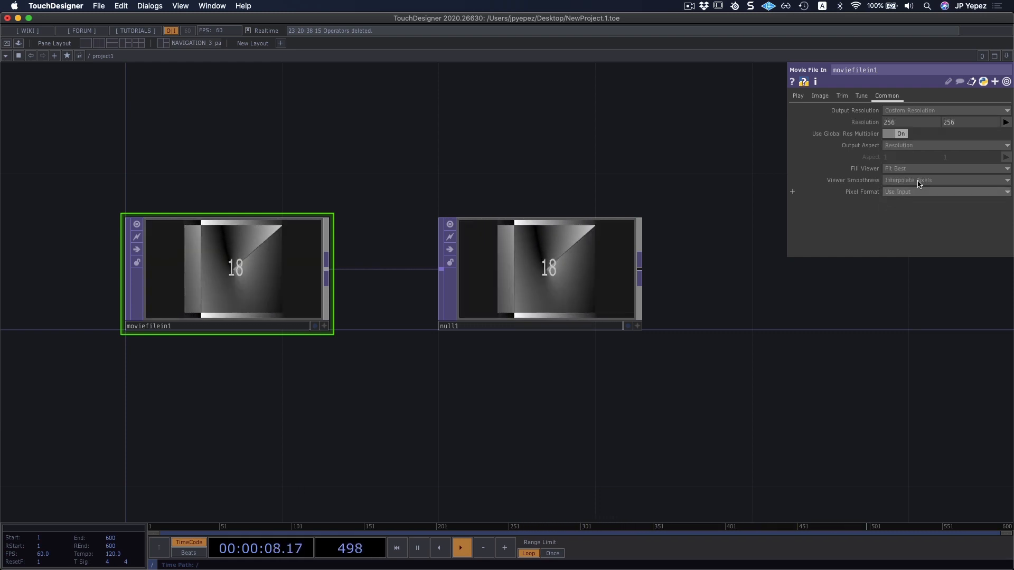
# Set the Movie File In TOP's custom resolution to 15 by 15.
pyautogui.scroll(10, 294, 259)
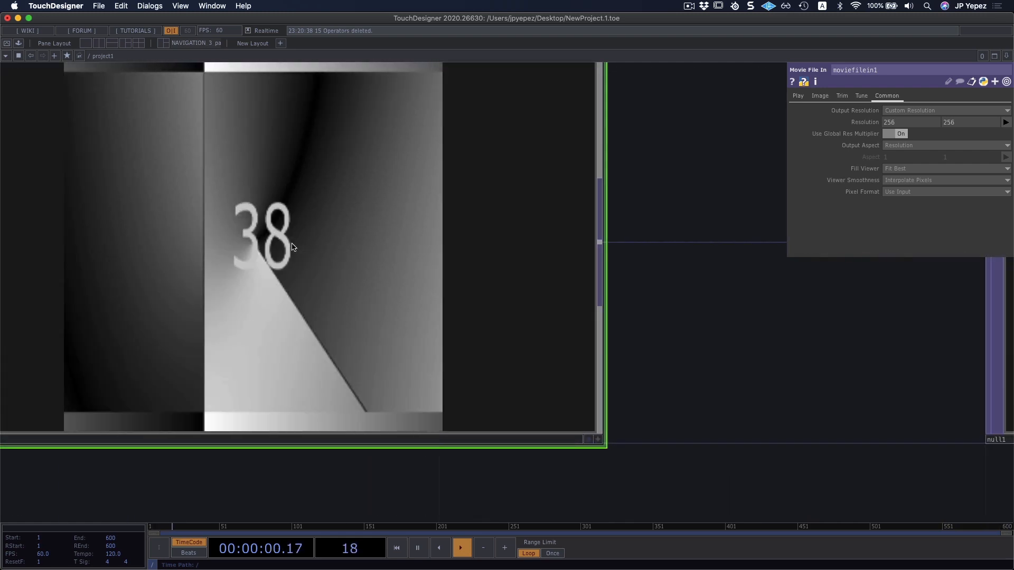
pyautogui.scroll(-1, 294, 247)
pyautogui.moveTo(427, 259); pyautogui.dragTo(496, 279)
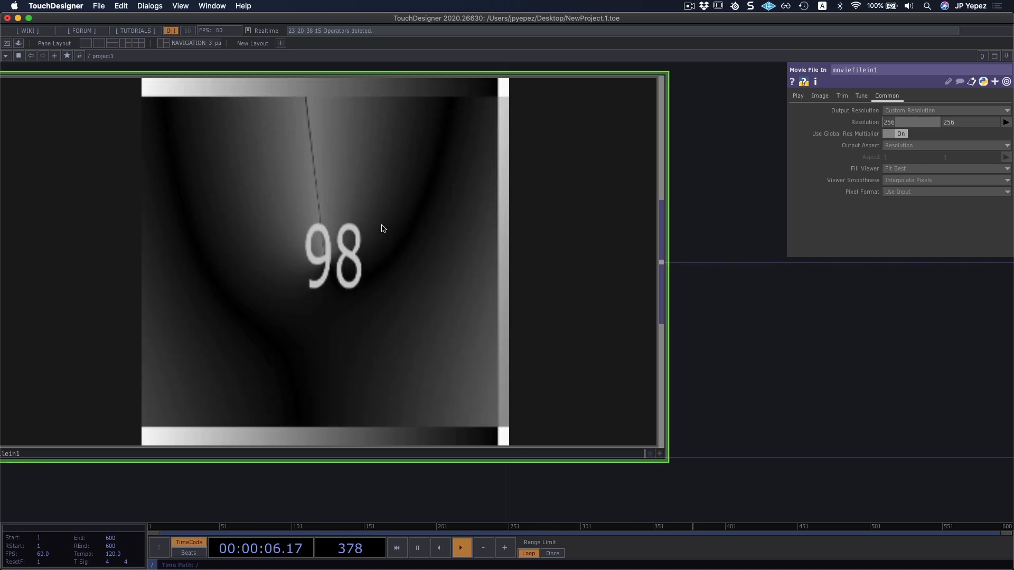
pyautogui.write('15')
pyautogui.press('Tab')
pyautogui.write('15')
pyautogui.press('Return')
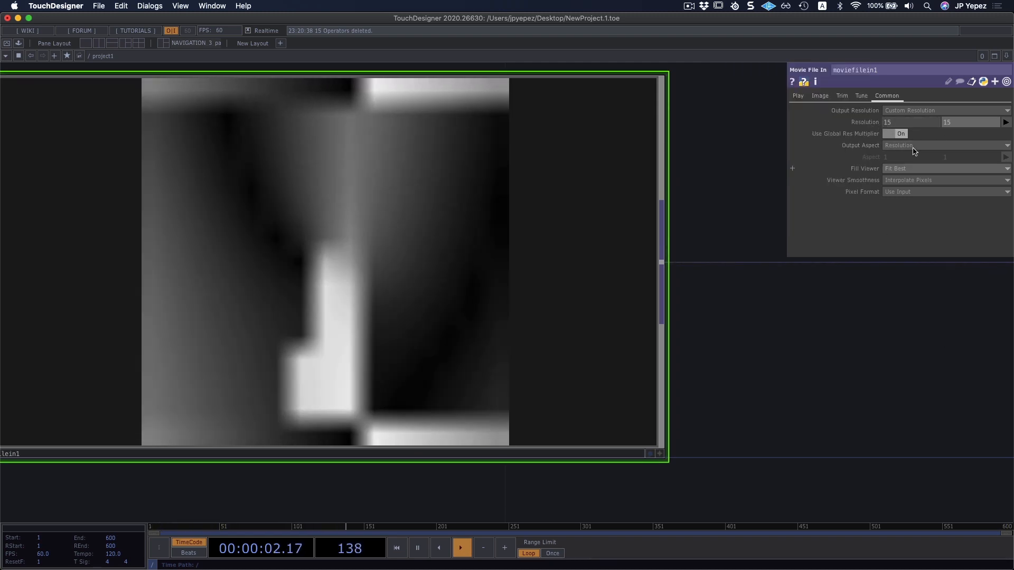
# Reset the Movie File In TOP's Resolution parameter to its default values.
pyautogui.rightClick(865, 124)
pyautogui.click(775, 184)
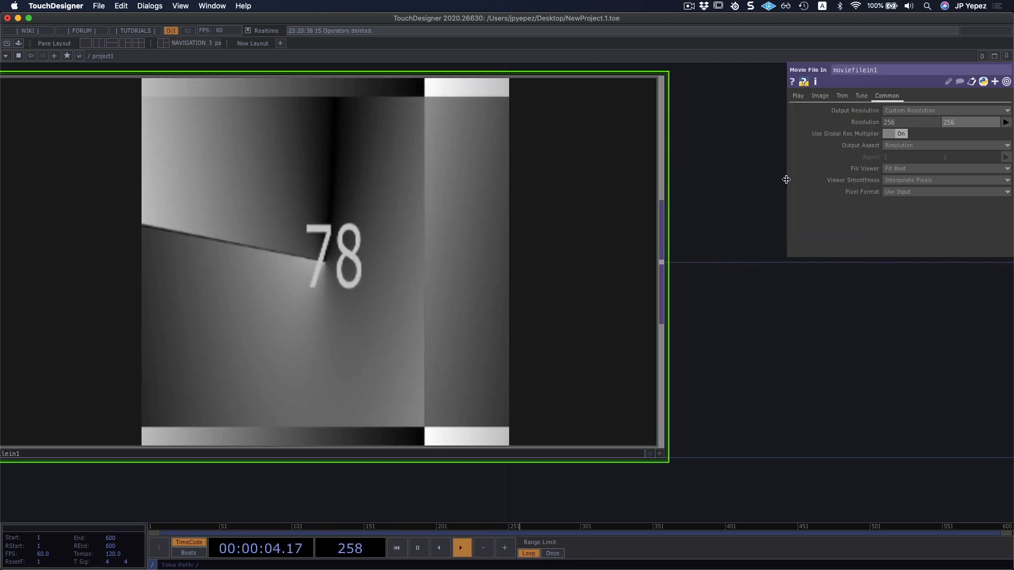
pyautogui.rightClick(864, 125)
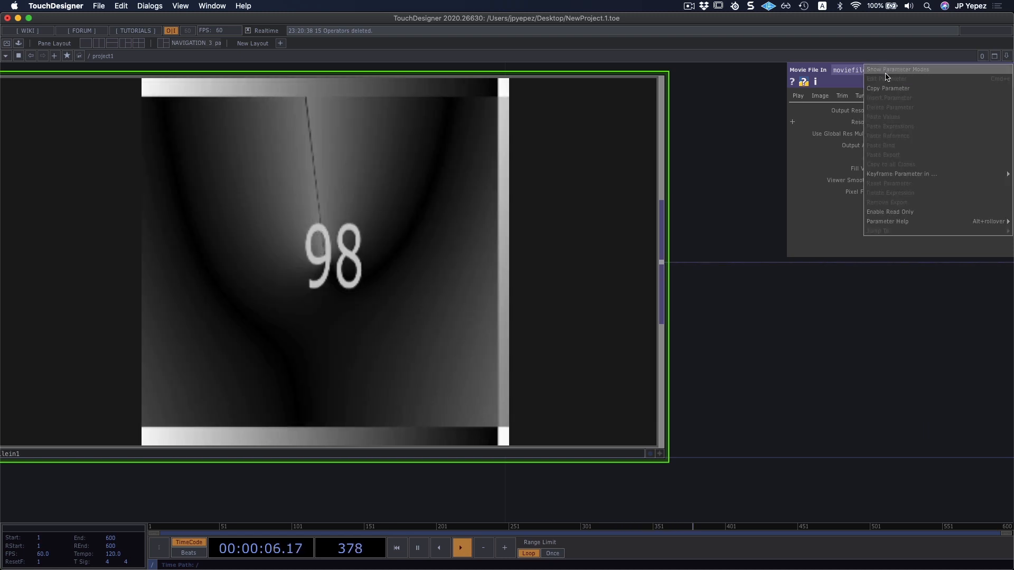
pyautogui.click(801, 329)
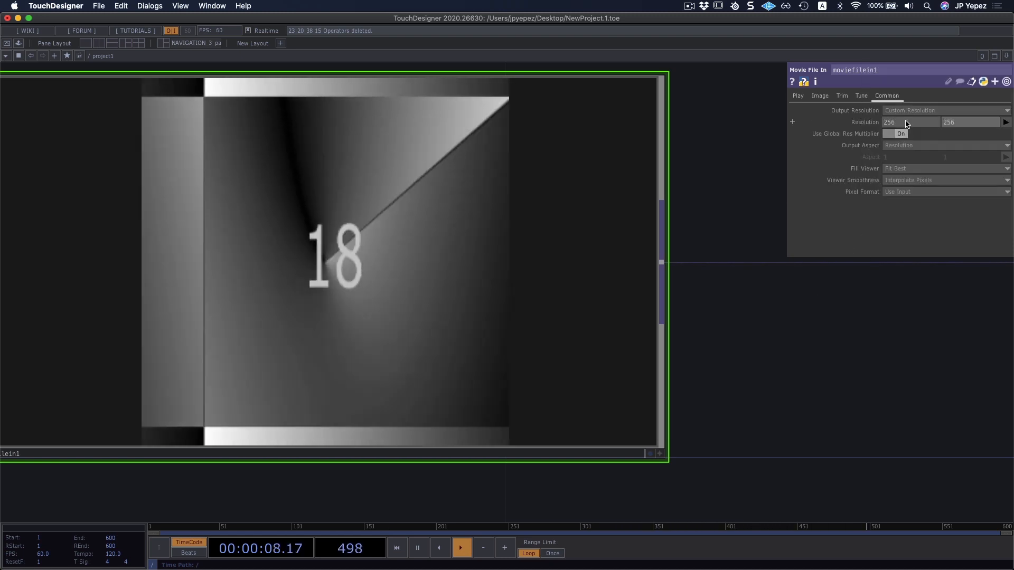
# Lower the custom resolution's width to 100 and restore the Resolution parameter's default.
pyautogui.moveTo(907, 124); pyautogui.dragTo(871, 131)
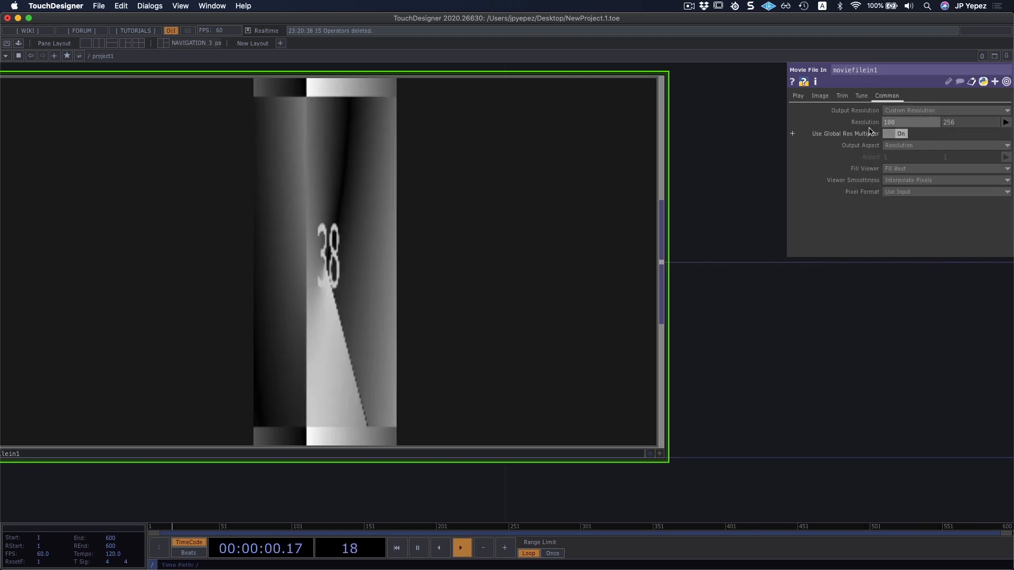
pyautogui.rightClick(867, 124)
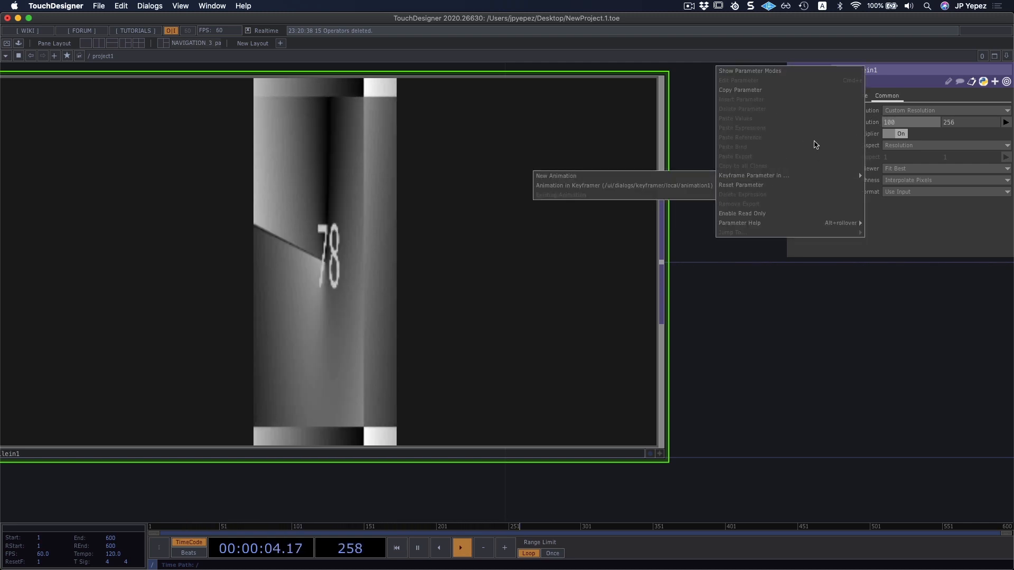
pyautogui.click(770, 185)
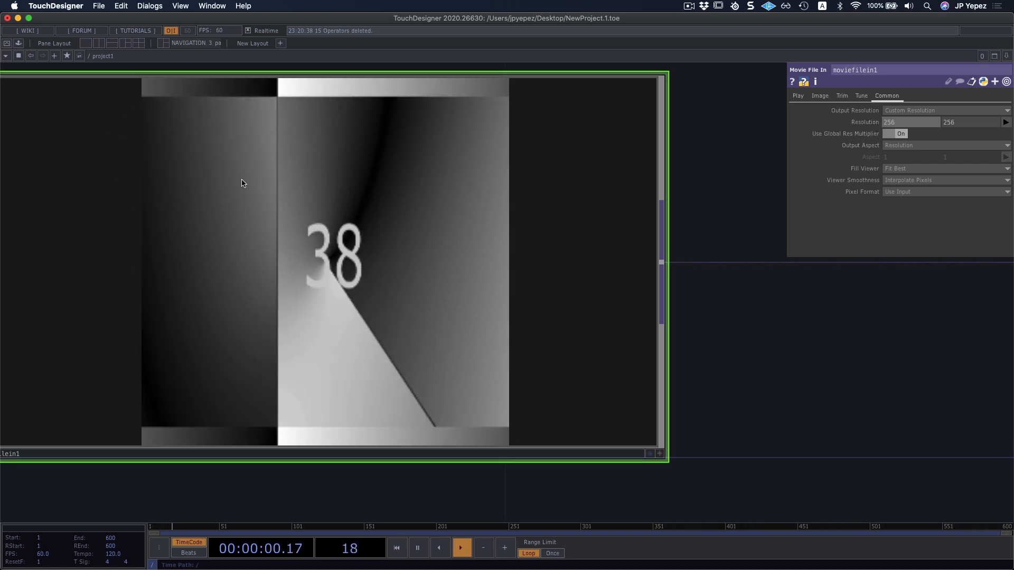
# Set the Movie File In TOP's Output Resolution back to Use Input.
pyautogui.click(897, 111)
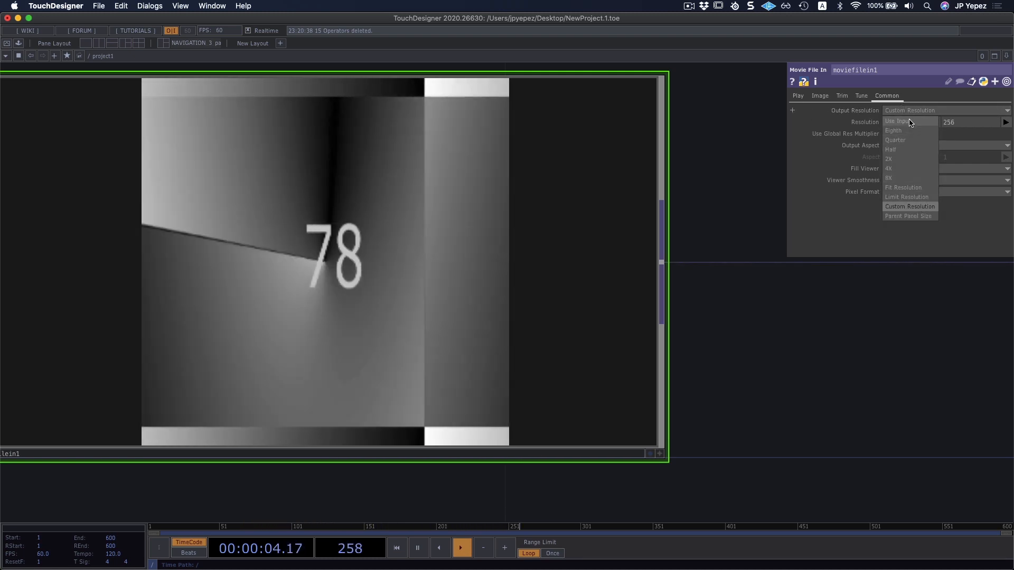
pyautogui.click(898, 122)
pyautogui.scroll(-3, 444, 233)
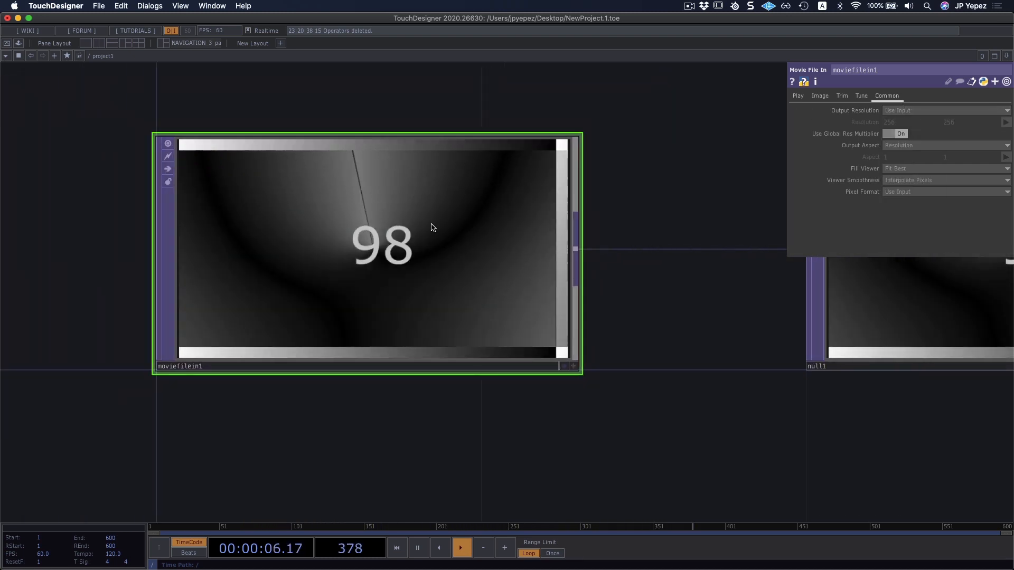
pyautogui.moveTo(432, 227); pyautogui.dragTo(455, 433, button='middle')
pyautogui.moveTo(516, 438); pyautogui.dragTo(428, 423)
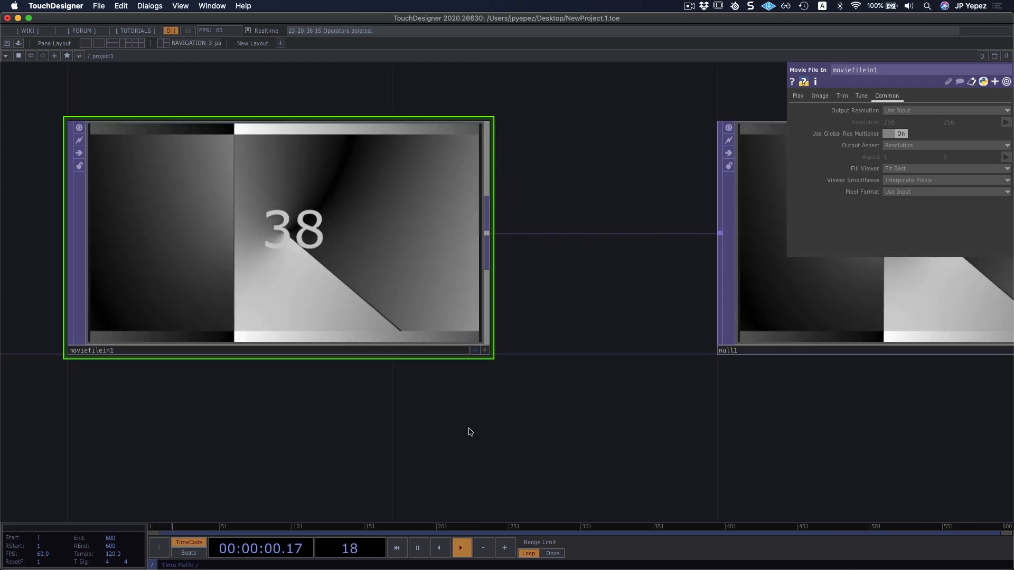
pyautogui.moveTo(314, 444); pyautogui.dragTo(236, 433)
pyautogui.scroll(-5, 346, 435)
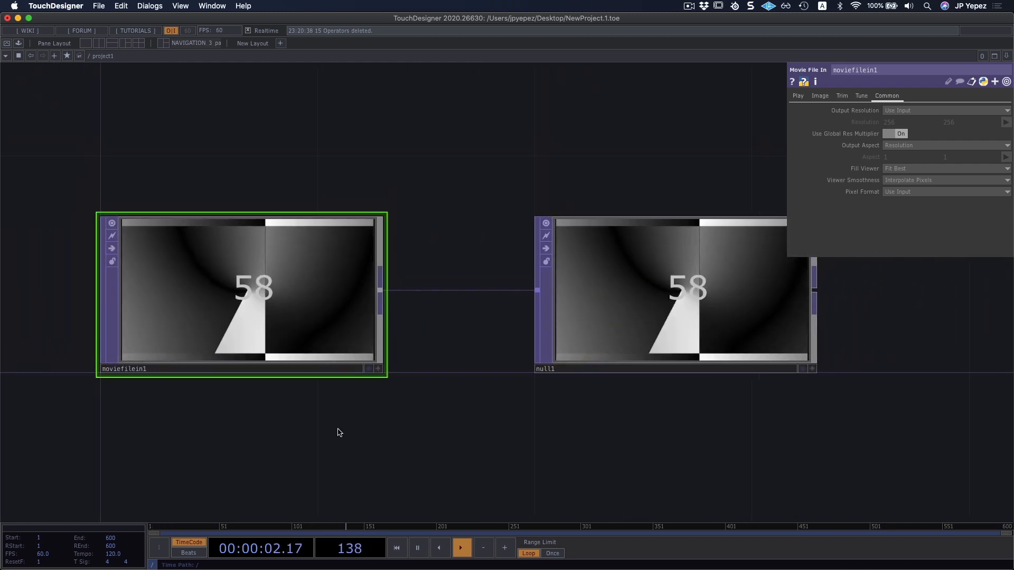
# Move the Null TOP farther from the Movie File In TOP to widen the gap, and show the Movie File In TOP's Play parameters.
pyautogui.moveTo(378, 427); pyautogui.dragTo(163, 420)
pyautogui.moveTo(462, 338); pyautogui.dragTo(679, 339)
pyautogui.moveTo(556, 412); pyautogui.dragTo(424, 425)
pyautogui.moveTo(483, 340); pyautogui.dragTo(695, 328)
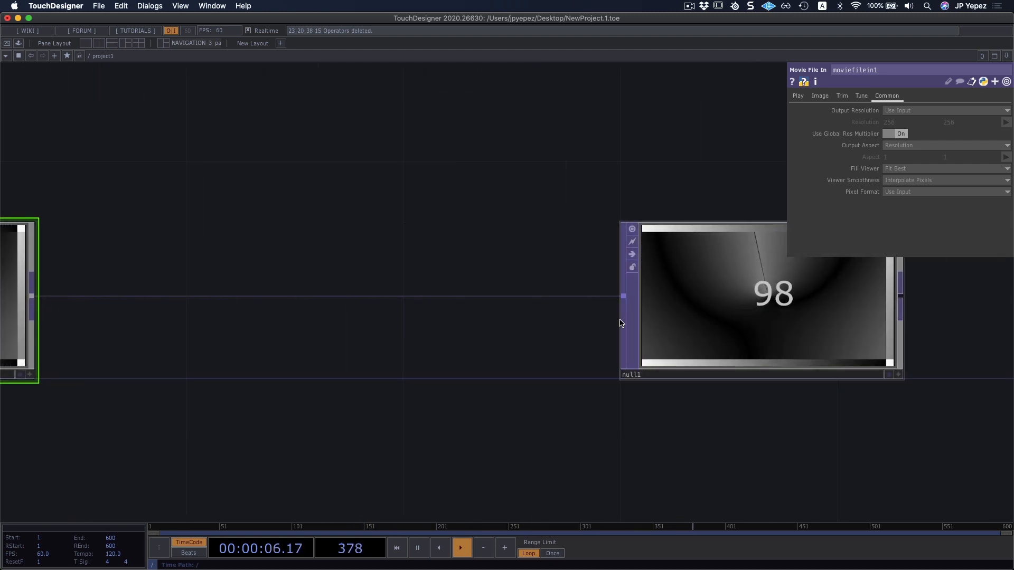
pyautogui.moveTo(358, 404); pyautogui.dragTo(451, 424)
pyautogui.click(797, 98)
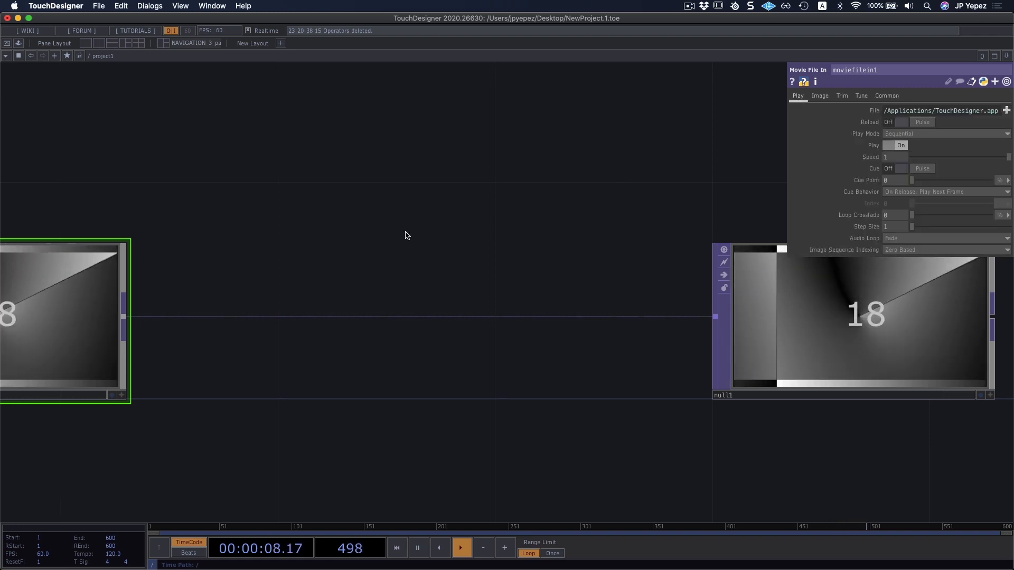
# Insert a Crop TOP into the connection between the Movie File In and Null TOPs, placing it above them in the network.
pyautogui.moveTo(369, 221); pyautogui.dragTo(393, 248)
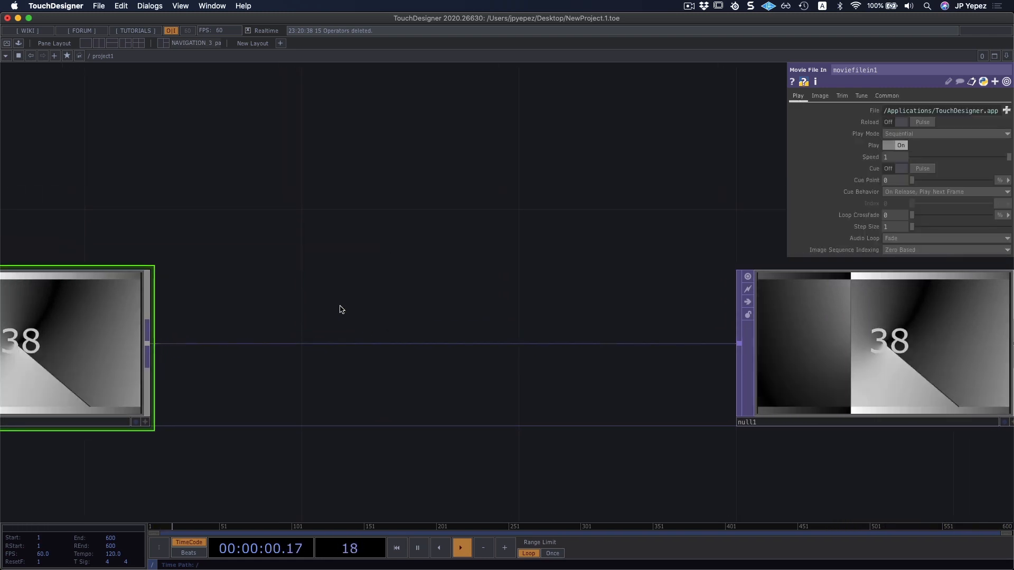
pyautogui.rightClick(368, 344)
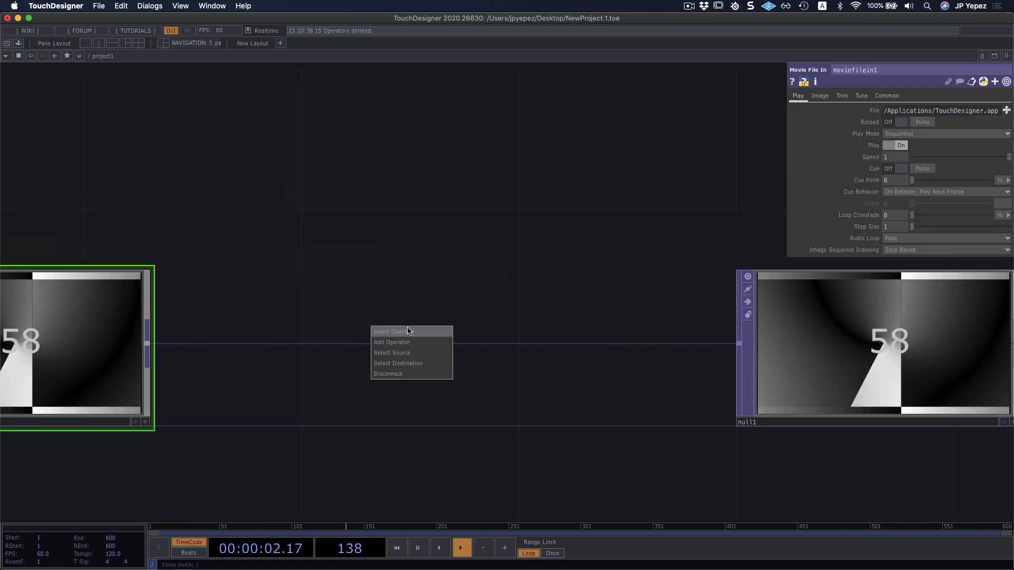
pyautogui.click(408, 332)
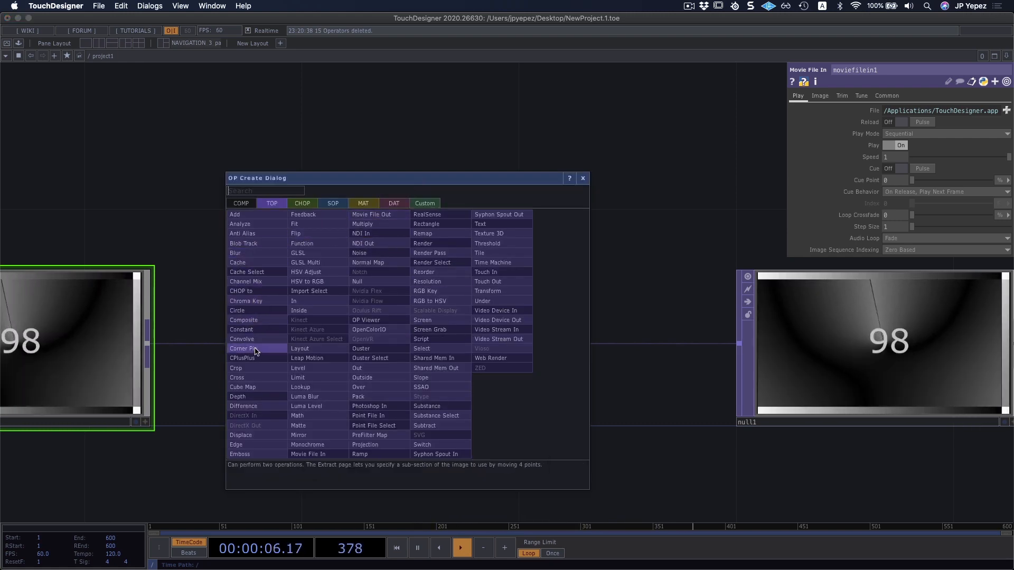
pyautogui.click(238, 368)
pyautogui.click(438, 196)
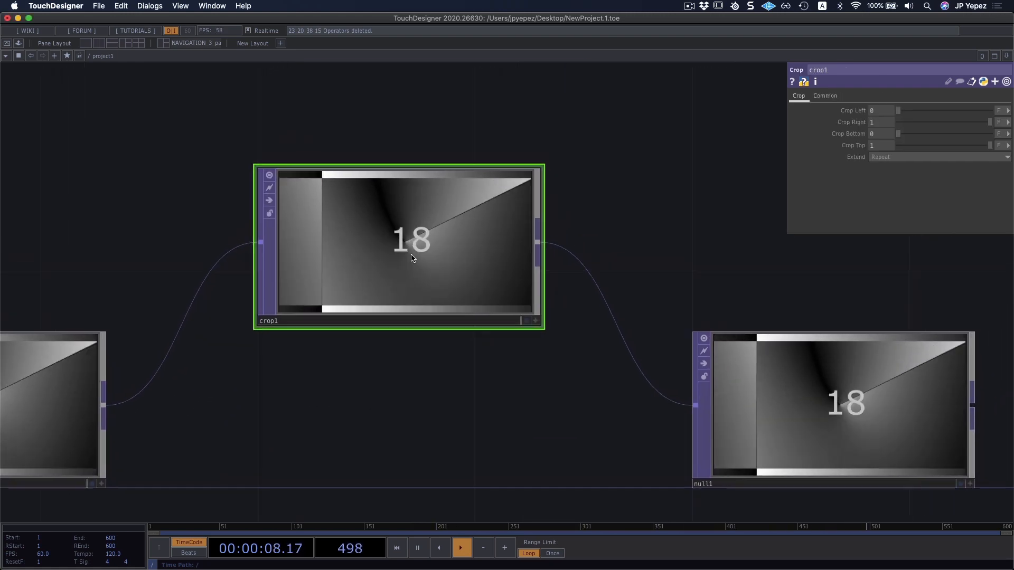
pyautogui.moveTo(415, 317); pyautogui.dragTo(421, 265)
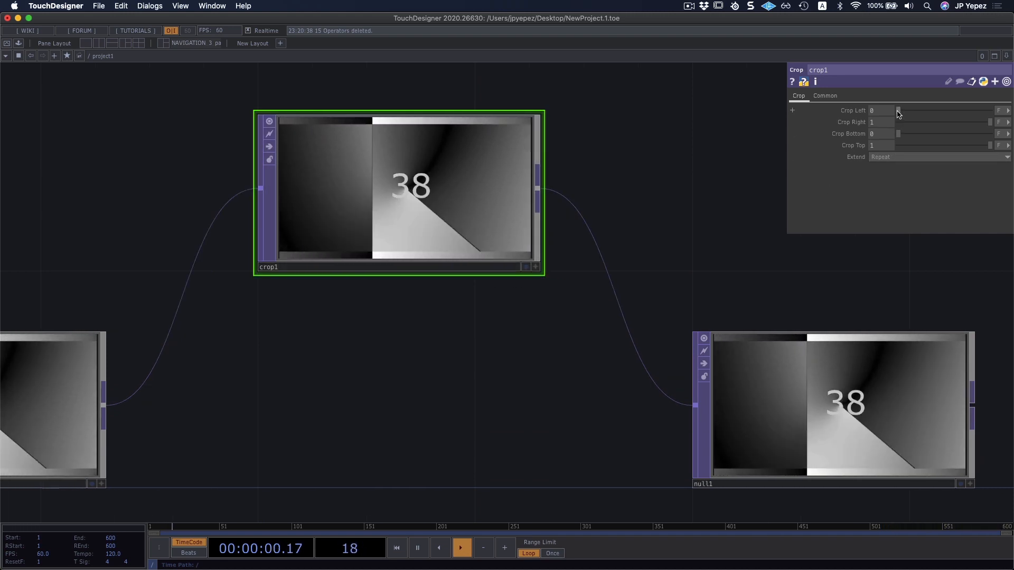
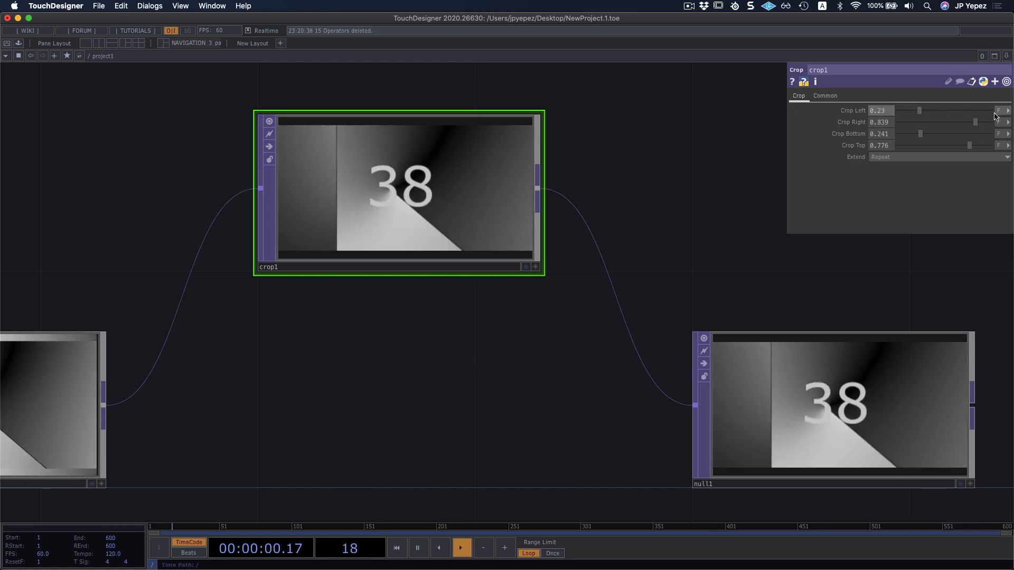
# Try the Crop TOP's Crop Left in Pixels with a value of 200, and switch its unit to Fraction Aspect.
pyautogui.click(999, 112)
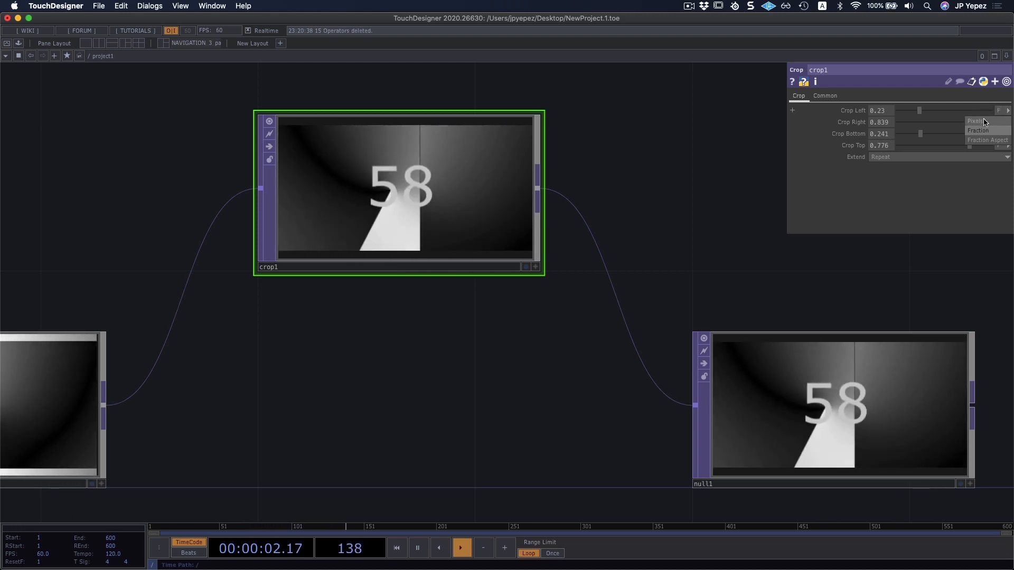
pyautogui.click(983, 121)
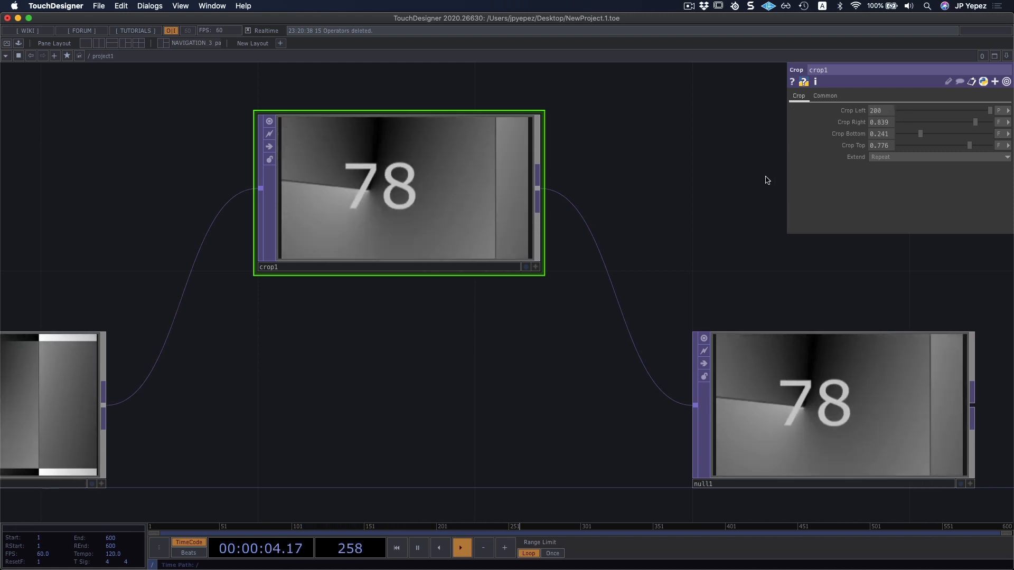
pyautogui.click(1009, 111)
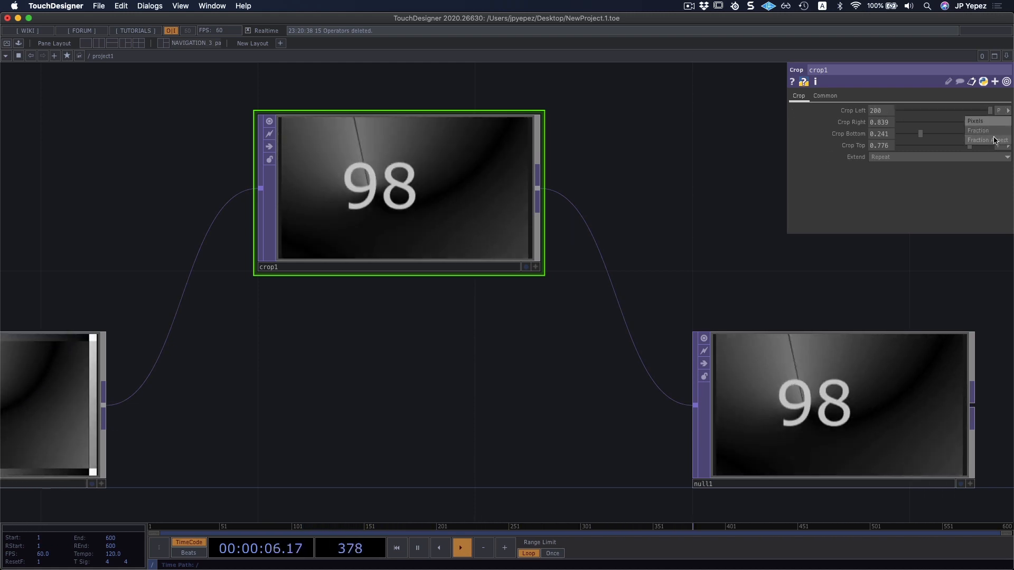
pyautogui.click(993, 141)
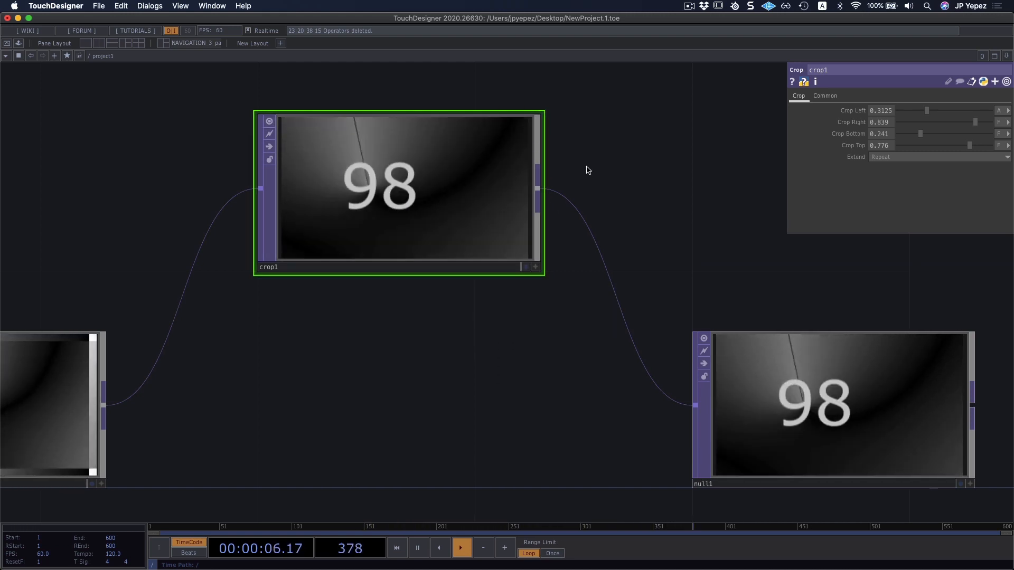
# Switch Crop Left through Pixels back to Fraction, setting Crop Left to 0.33 and Crop Right to 0.77.
pyautogui.click(1002, 110)
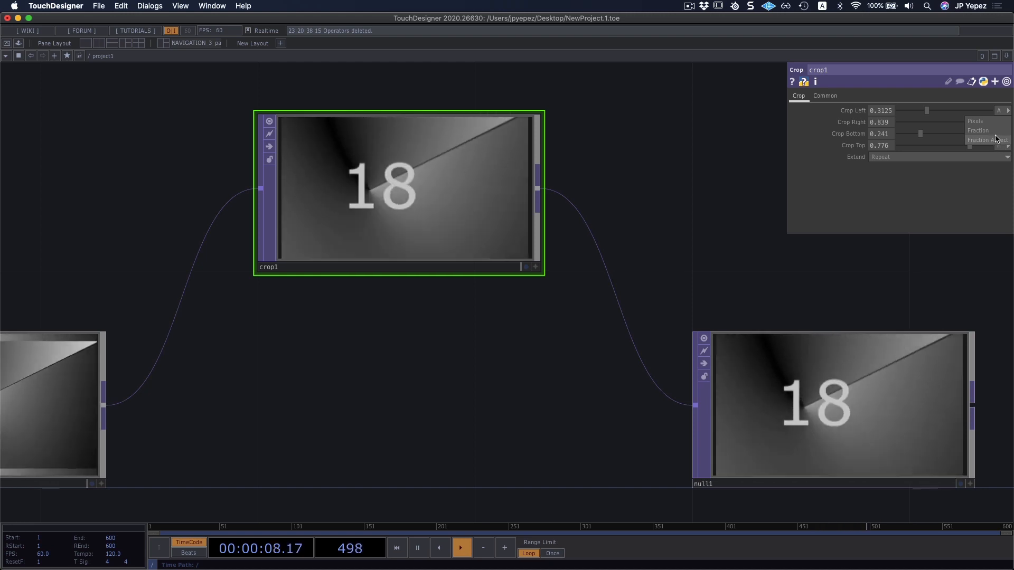
pyautogui.click(986, 122)
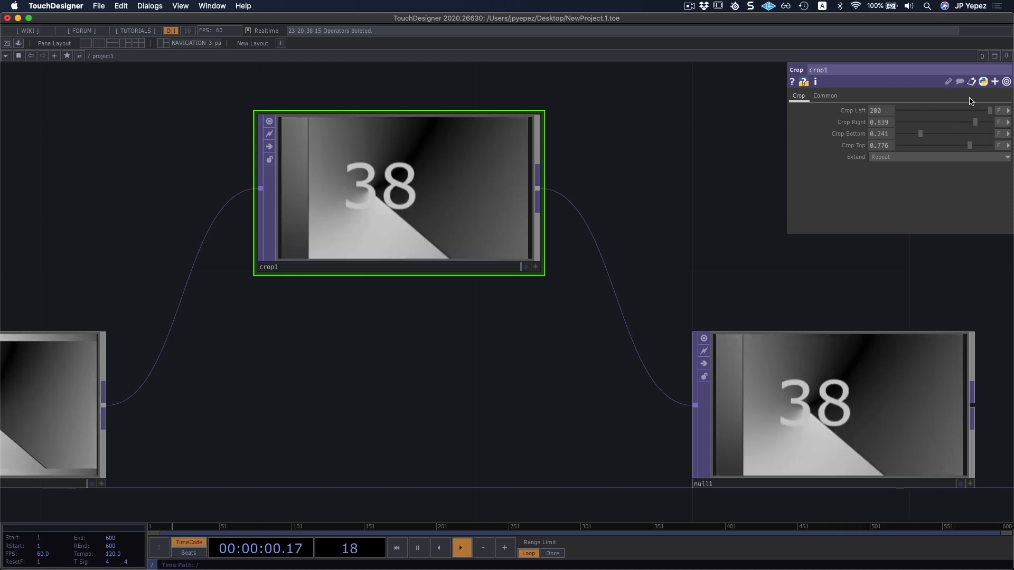
pyautogui.click(1000, 110)
pyautogui.click(983, 131)
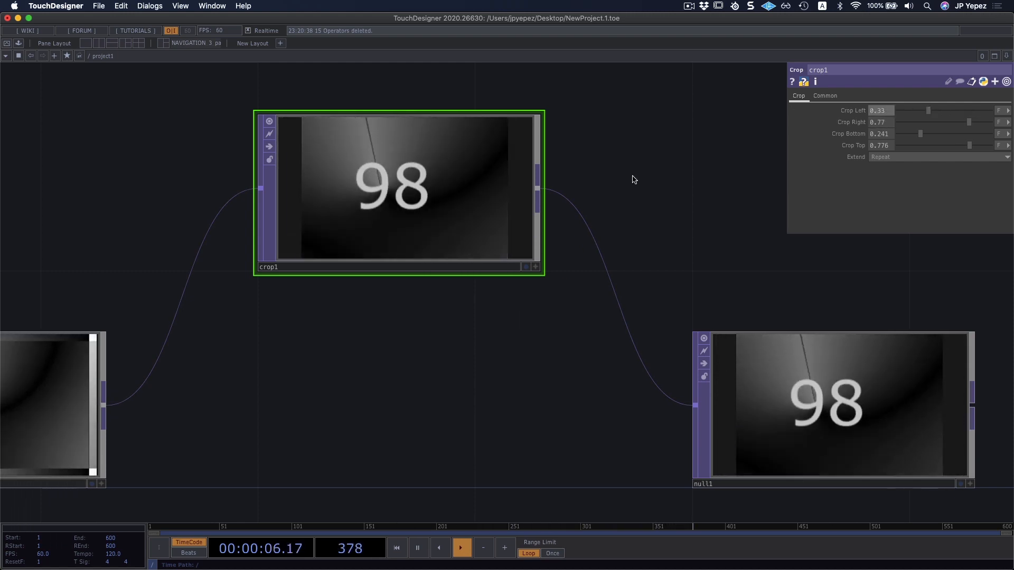
# Add a Fit TOP between the Movie File In and Null TOPs, below the Crop TOP, and feed it from the Movie File In TOP.
pyautogui.moveTo(646, 173); pyautogui.dragTo(626, 281)
pyautogui.scroll(-3, 560, 202)
pyautogui.moveTo(458, 278); pyautogui.dragTo(465, 165)
pyautogui.moveTo(446, 332); pyautogui.dragTo(447, 330)
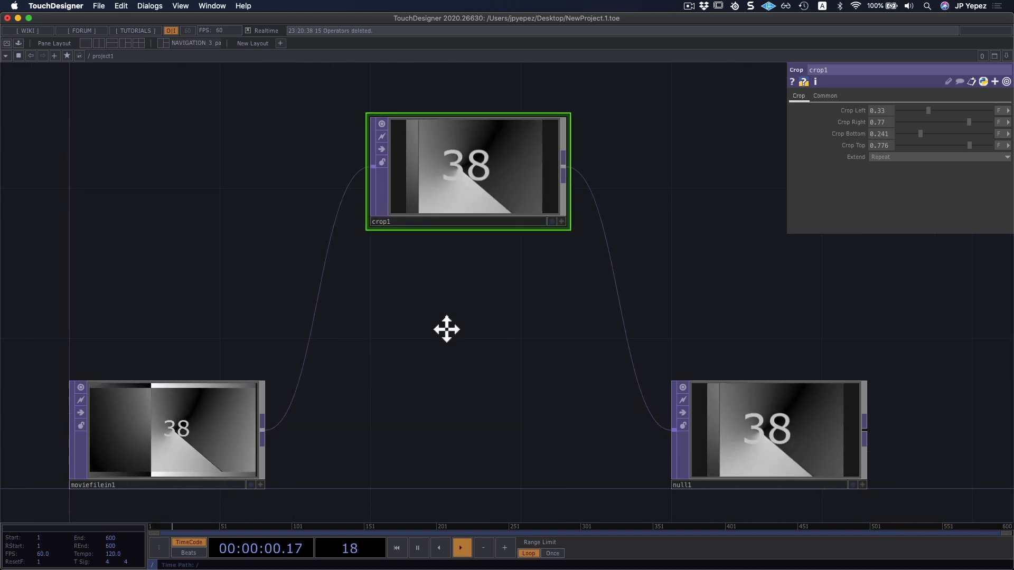
pyautogui.scroll(-5, 446, 330)
pyautogui.press('Tab')
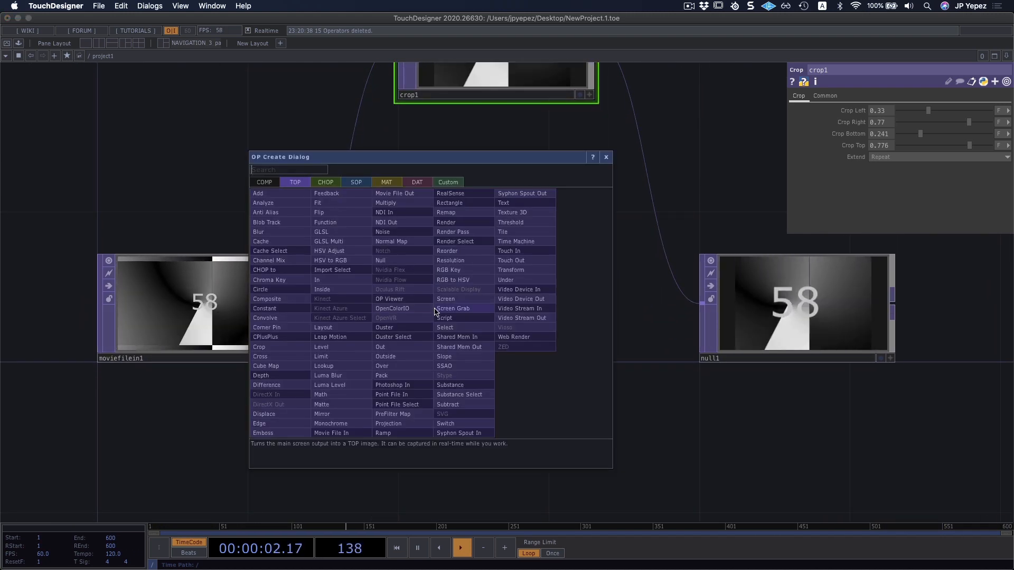
pyautogui.click(322, 204)
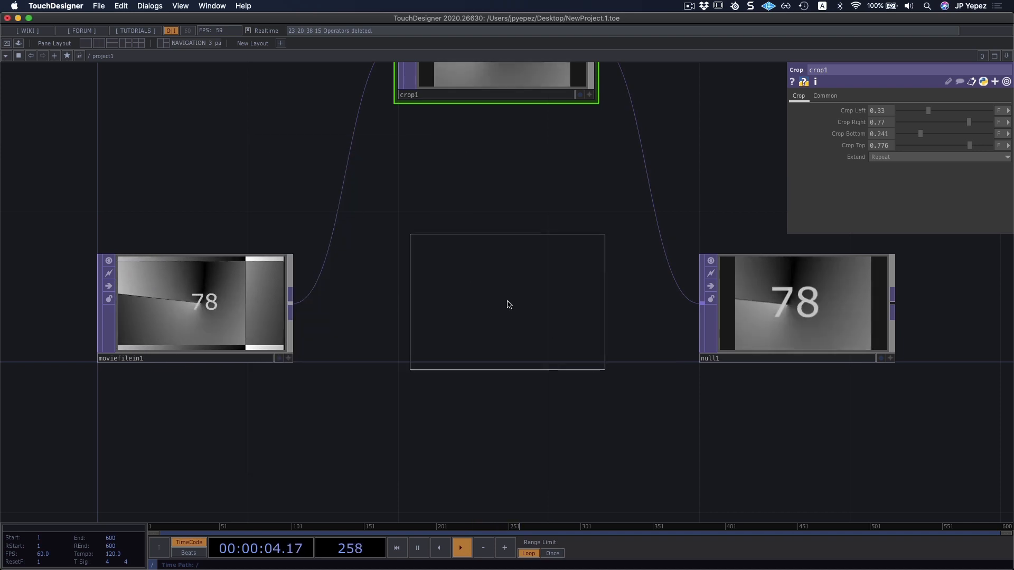
pyautogui.click(507, 305)
pyautogui.moveTo(290, 303); pyautogui.dragTo(400, 317)
pyautogui.moveTo(519, 467); pyautogui.dragTo(501, 451)
pyautogui.moveTo(535, 339); pyautogui.dragTo(499, 304)
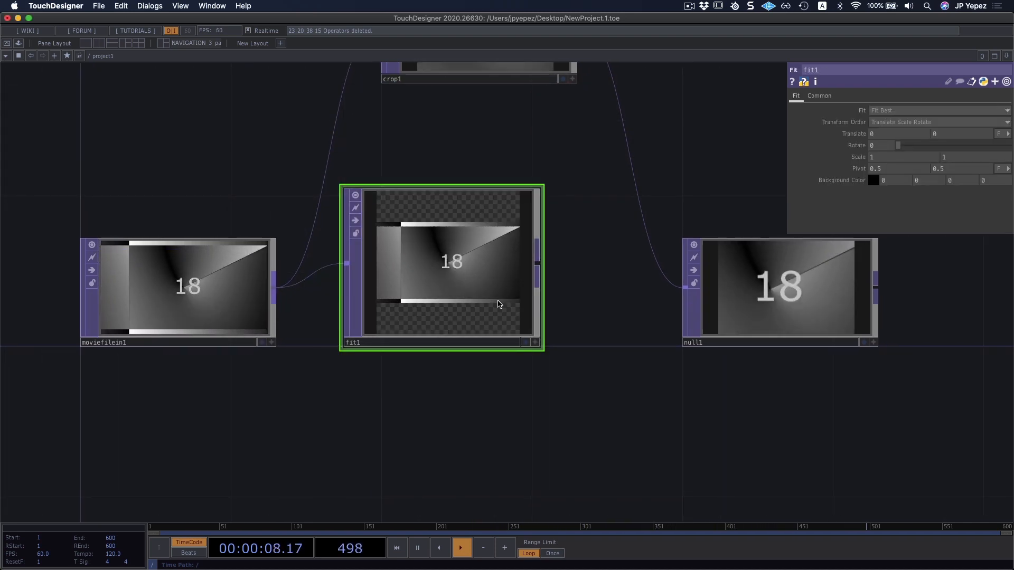
pyautogui.moveTo(573, 412); pyautogui.dragTo(563, 400)
pyautogui.moveTo(423, 265); pyautogui.dragTo(461, 305)
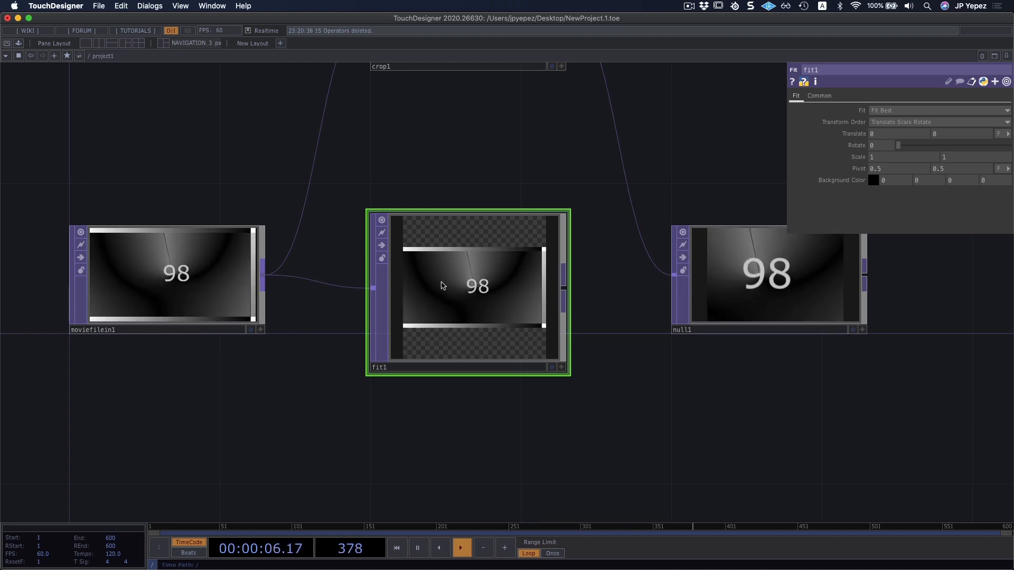
# Compare the size information of the Fit and Movie File In TOPs and examine the Fit TOP's output resolution settings.
pyautogui.moveTo(457, 281); pyautogui.dragTo(445, 264, button='middle')
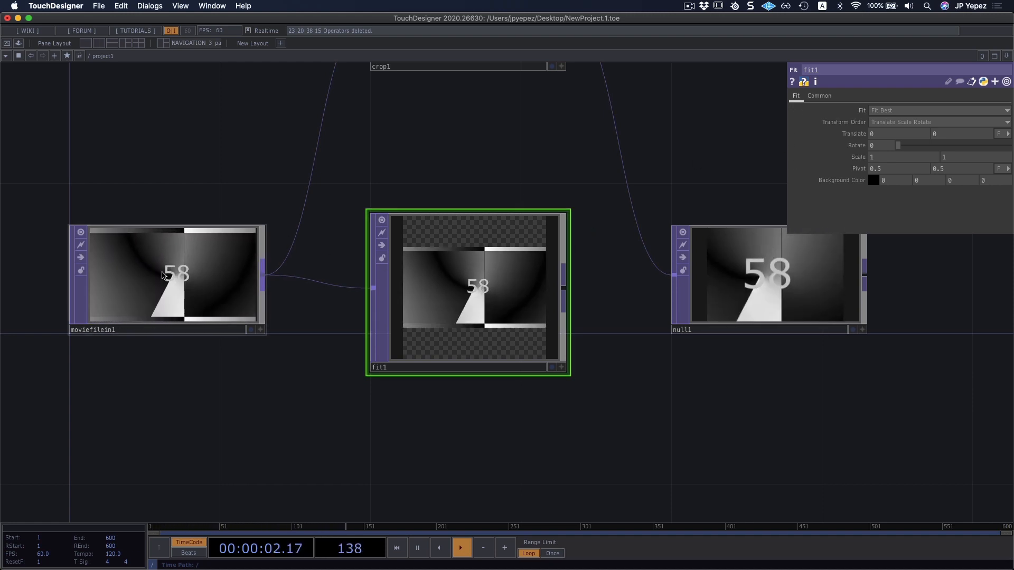
pyautogui.moveTo(152, 247); pyautogui.dragTo(150, 259, button='middle')
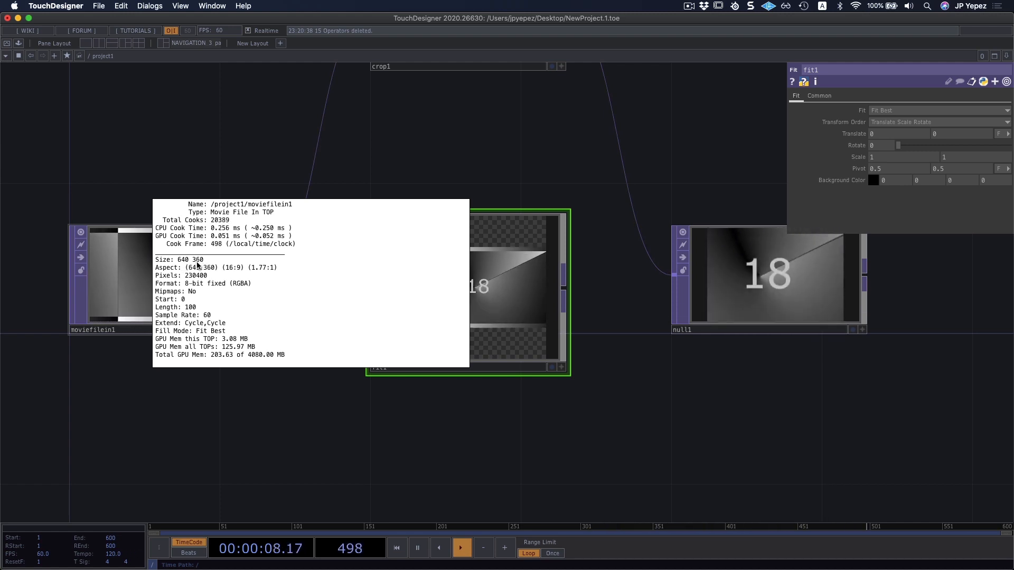
pyautogui.moveTo(197, 264); pyautogui.dragTo(808, 113, button='middle')
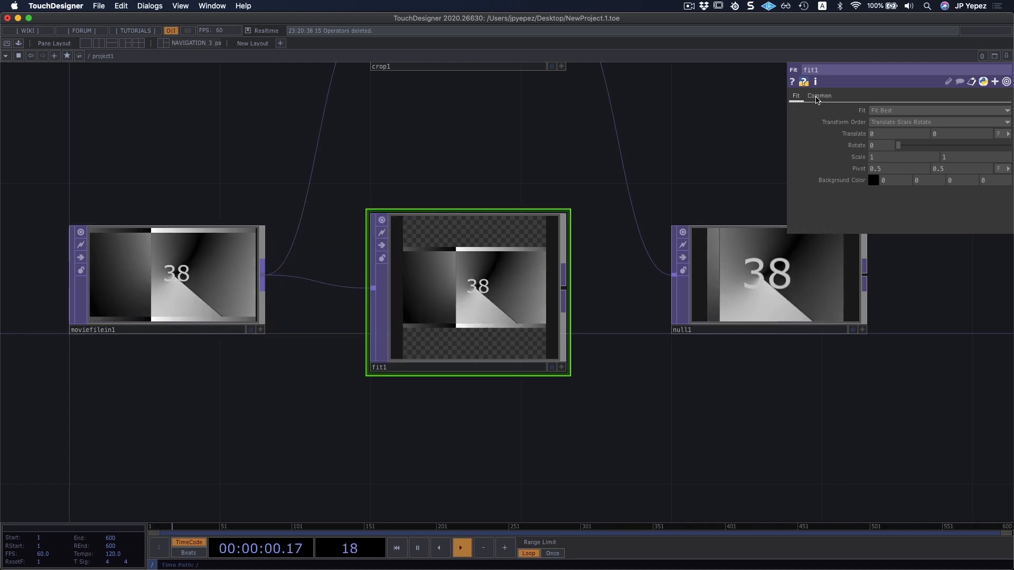
pyautogui.click(817, 97)
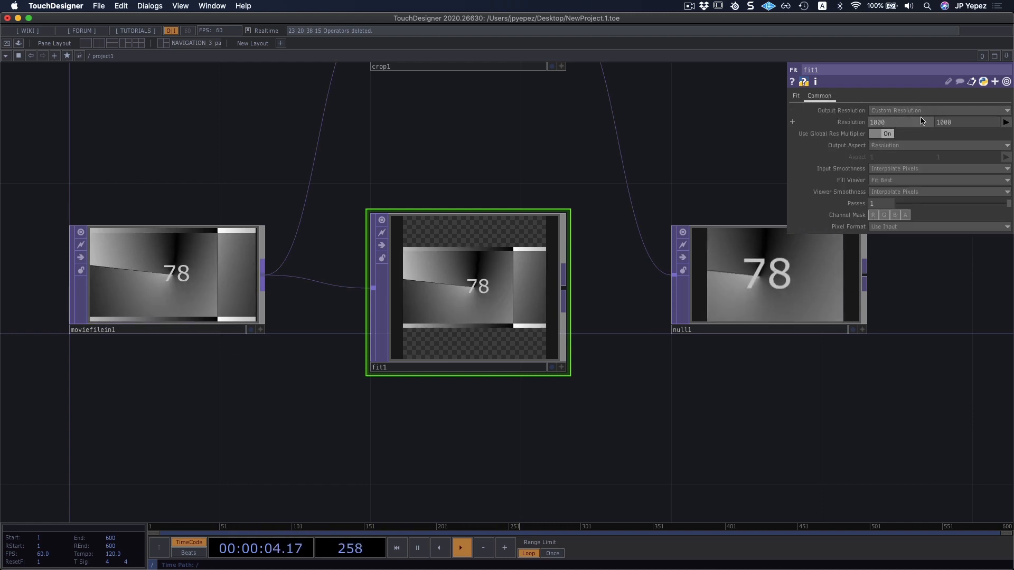
pyautogui.moveTo(545, 385); pyautogui.dragTo(545, 382)
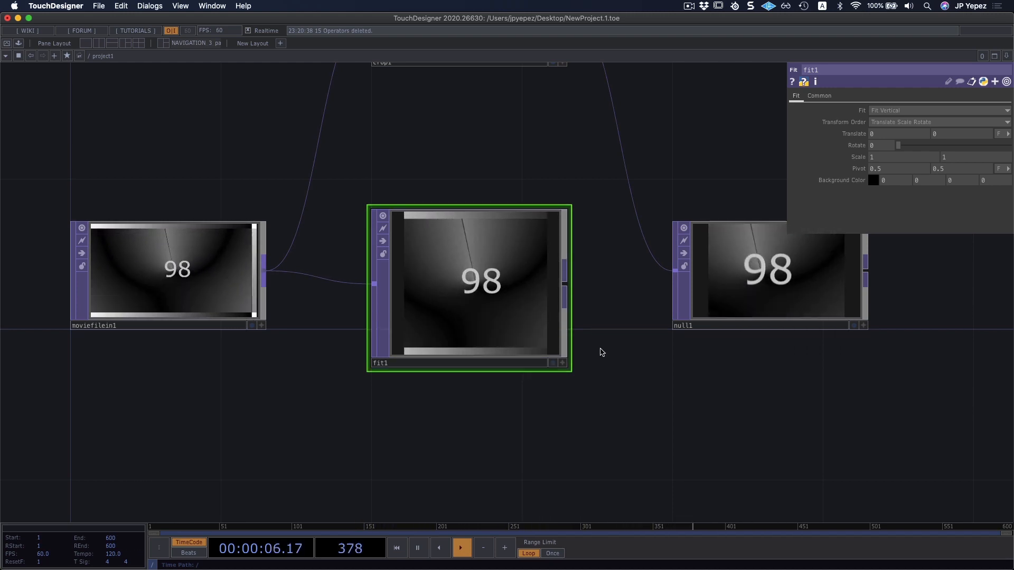
# Set the Fit TOP's Fit method to Native Resolution and inspect the resulting image.
pyautogui.moveTo(604, 371); pyautogui.dragTo(405, 414)
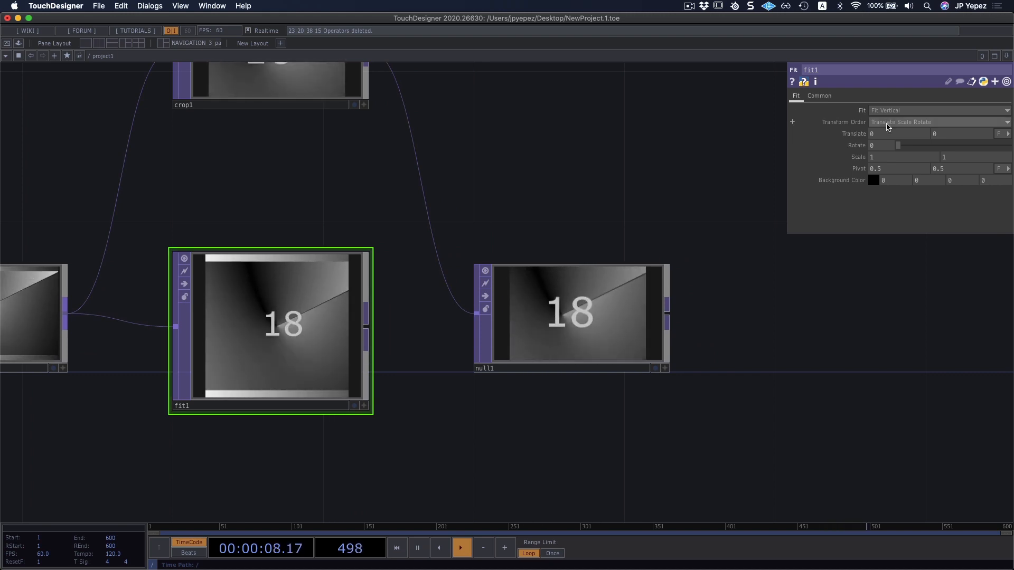
pyautogui.click(898, 110)
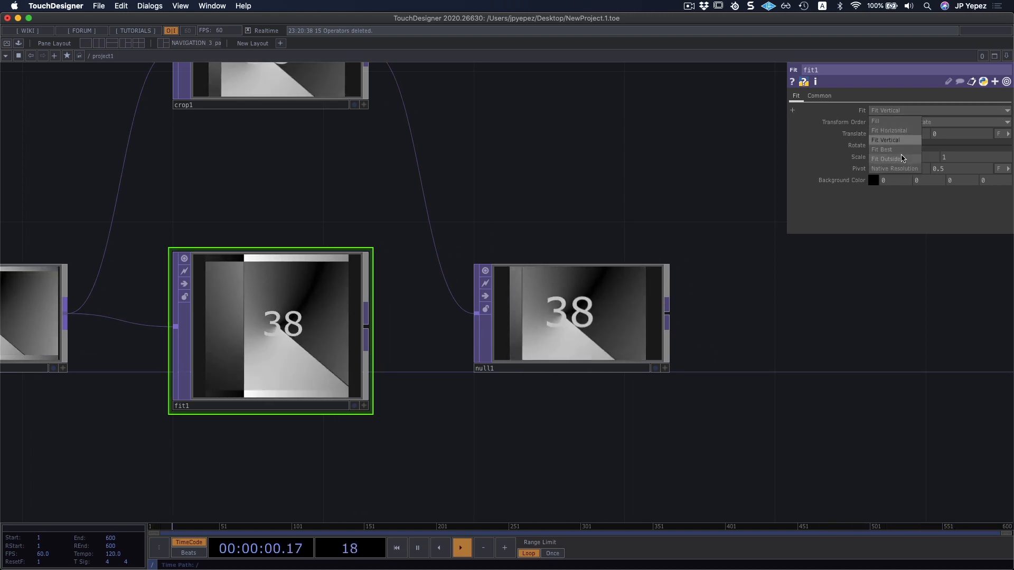
pyautogui.click(895, 168)
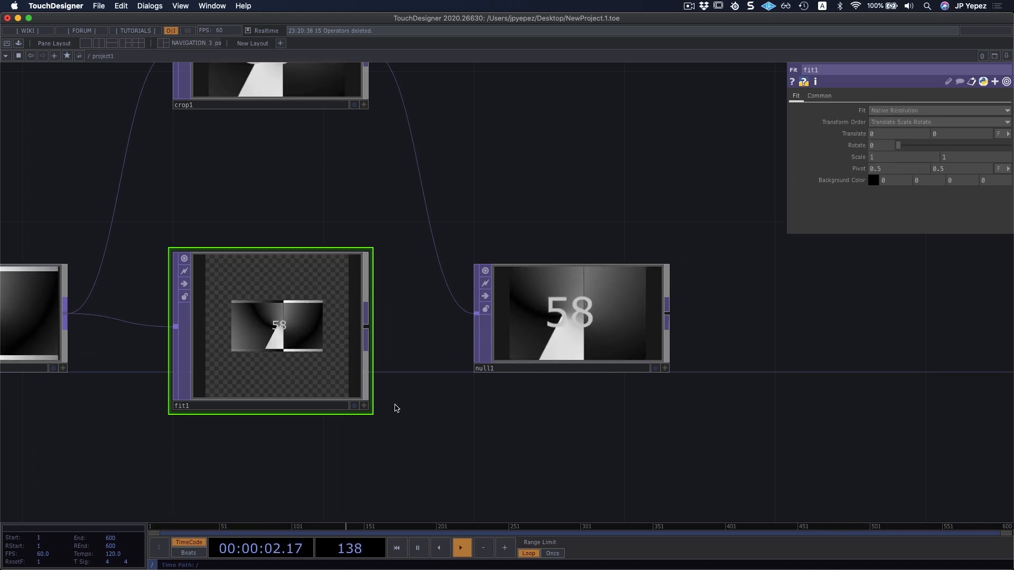
pyautogui.moveTo(396, 408); pyautogui.dragTo(580, 384)
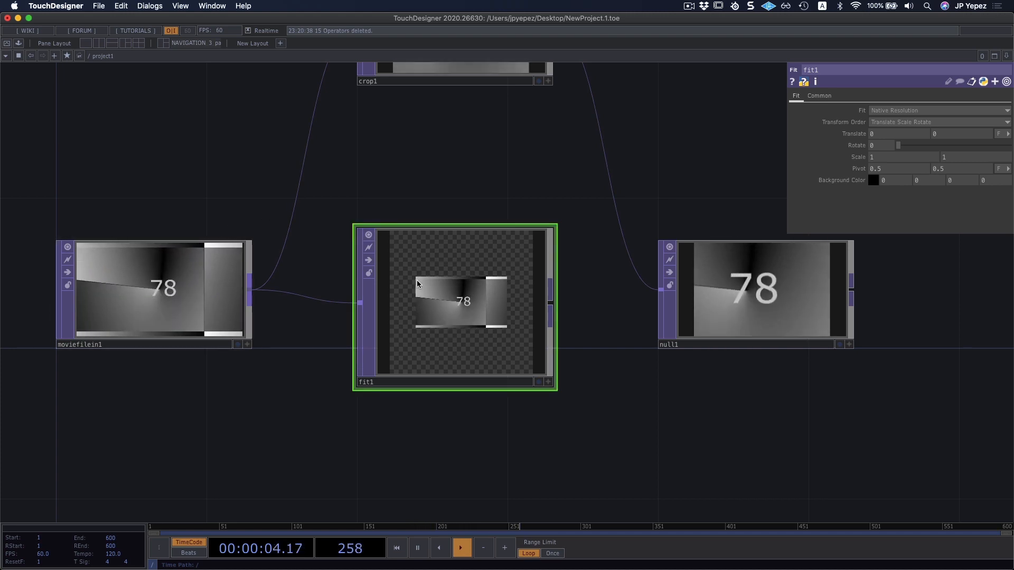
pyautogui.middleClick(479, 251)
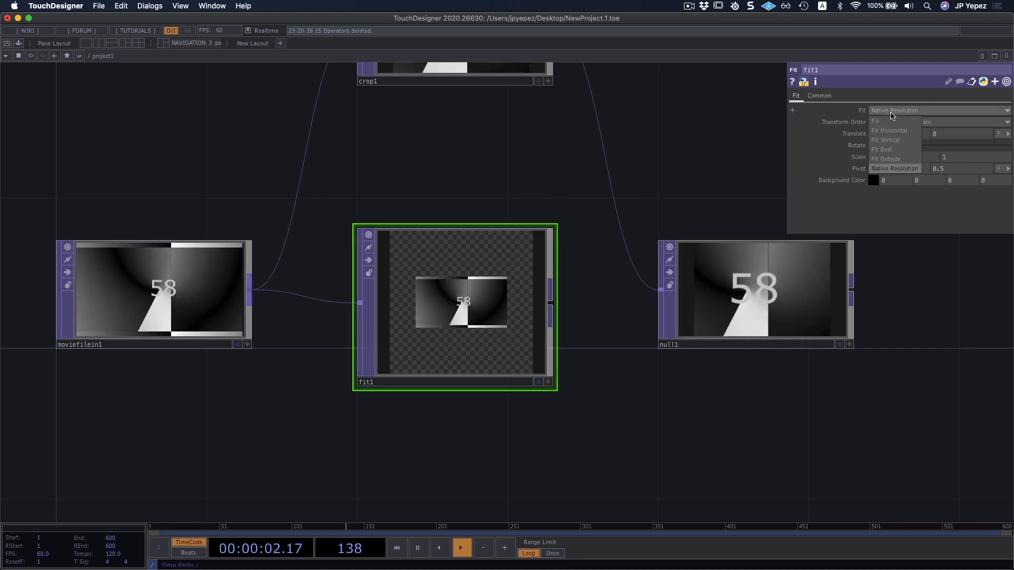
# Insert a Switch TOP between the Crop TOP and the Null TOP, moved farther away, and connect the Fit TOP as its second input.
pyautogui.moveTo(643, 179); pyautogui.dragTo(453, 244)
pyautogui.moveTo(565, 349); pyautogui.dragTo(792, 349)
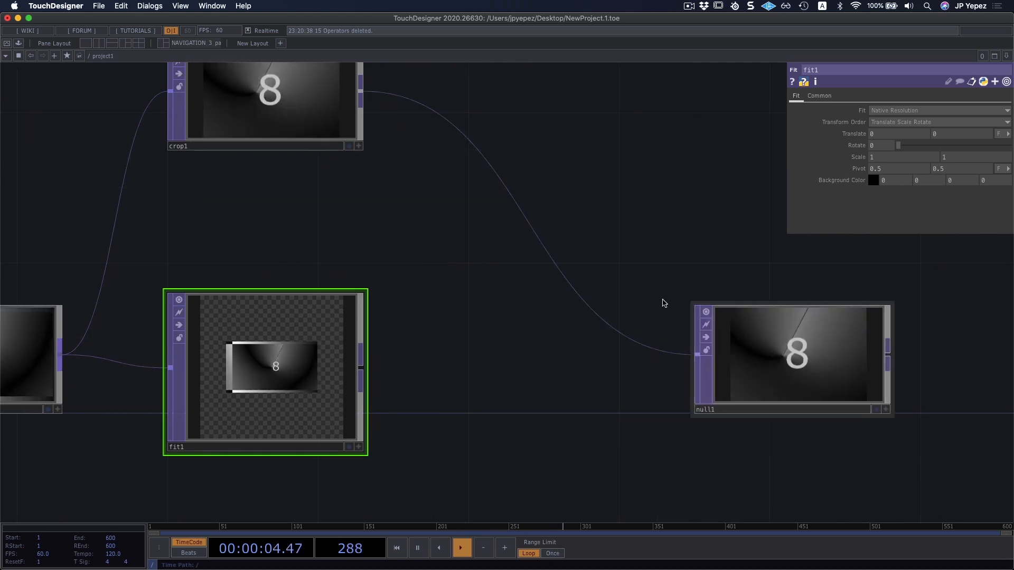
pyautogui.rightClick(530, 227)
pyautogui.click(586, 212)
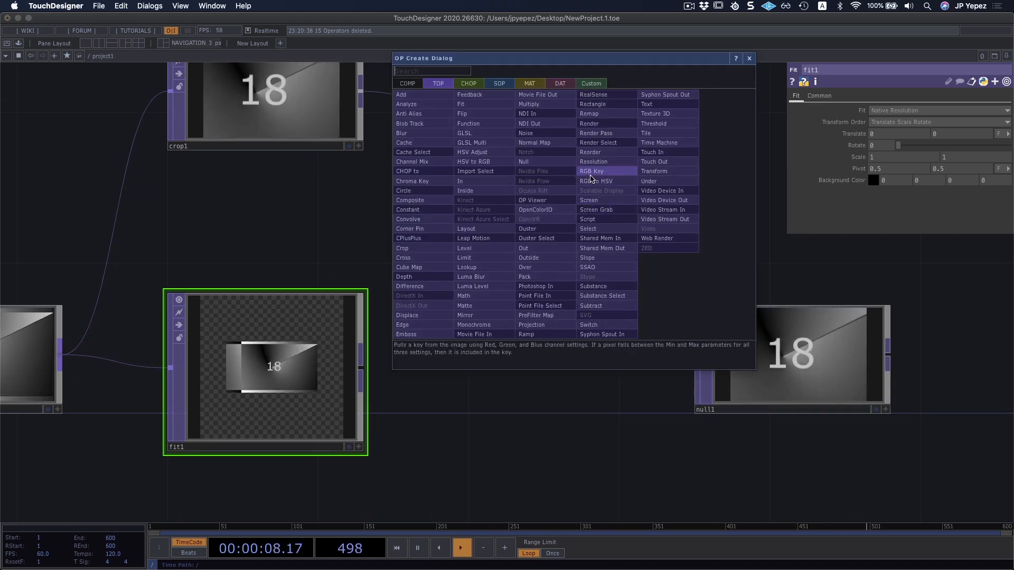
pyautogui.write('swi')
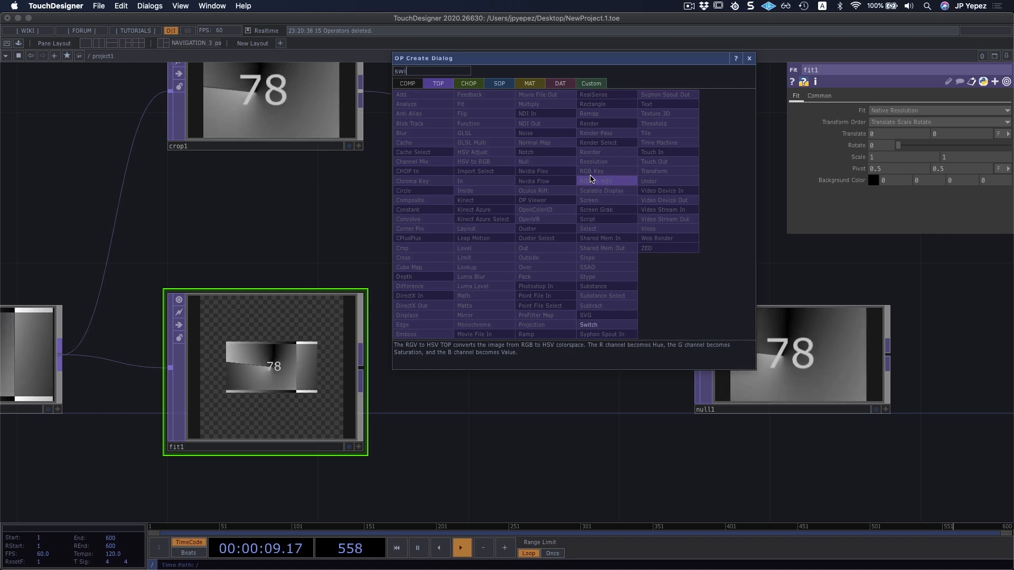
pyautogui.click(587, 325)
pyautogui.click(529, 404)
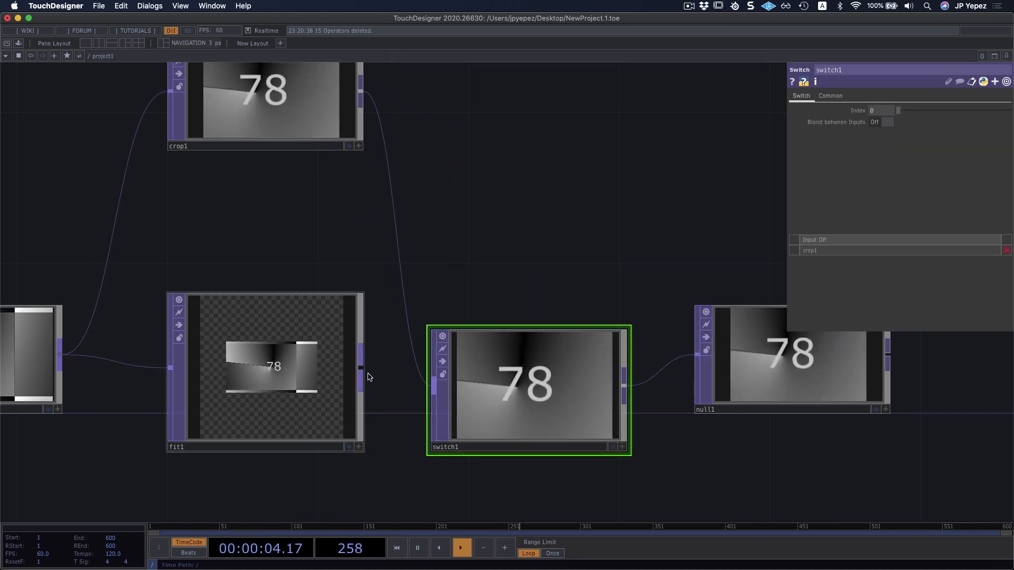
pyautogui.moveTo(556, 271); pyautogui.dragTo(559, 228)
pyautogui.moveTo(731, 439); pyautogui.dragTo(587, 450)
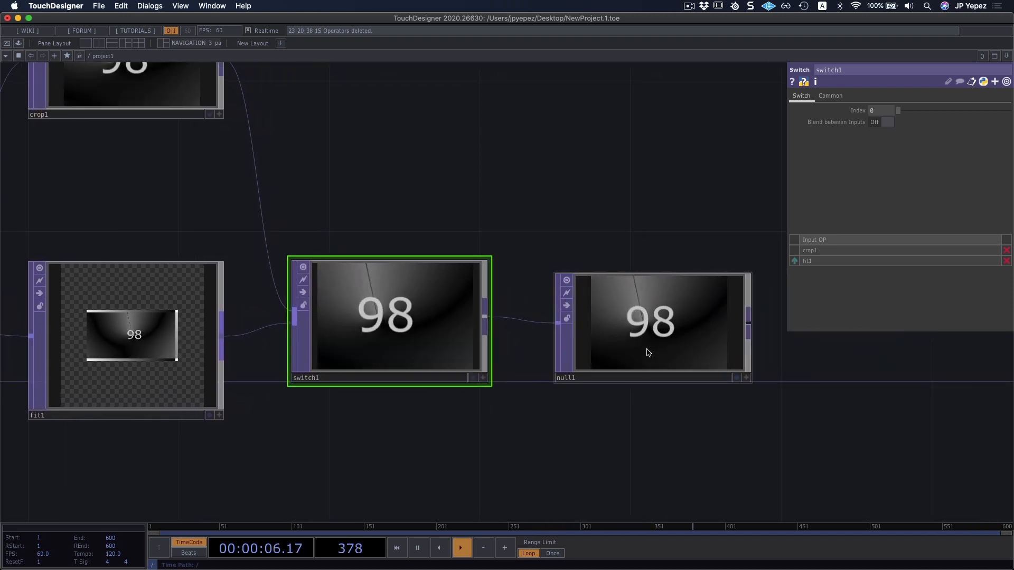
# Rename the Null TOP nFinal and line it up beside the Switch TOP.
pyautogui.moveTo(648, 352); pyautogui.dragTo(685, 353)
pyautogui.click(658, 379)
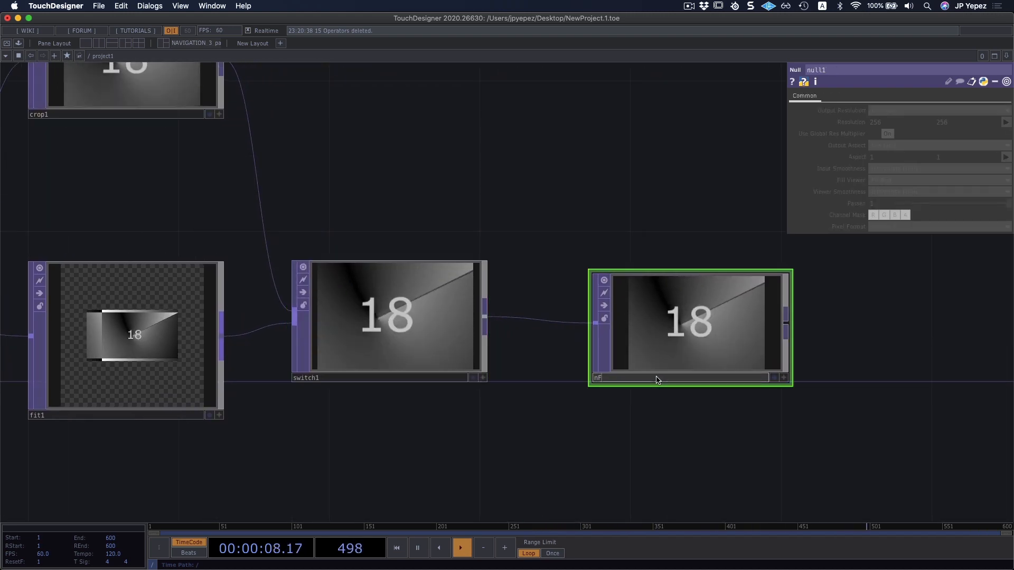
pyautogui.write('nFinal')
pyautogui.press('Return')
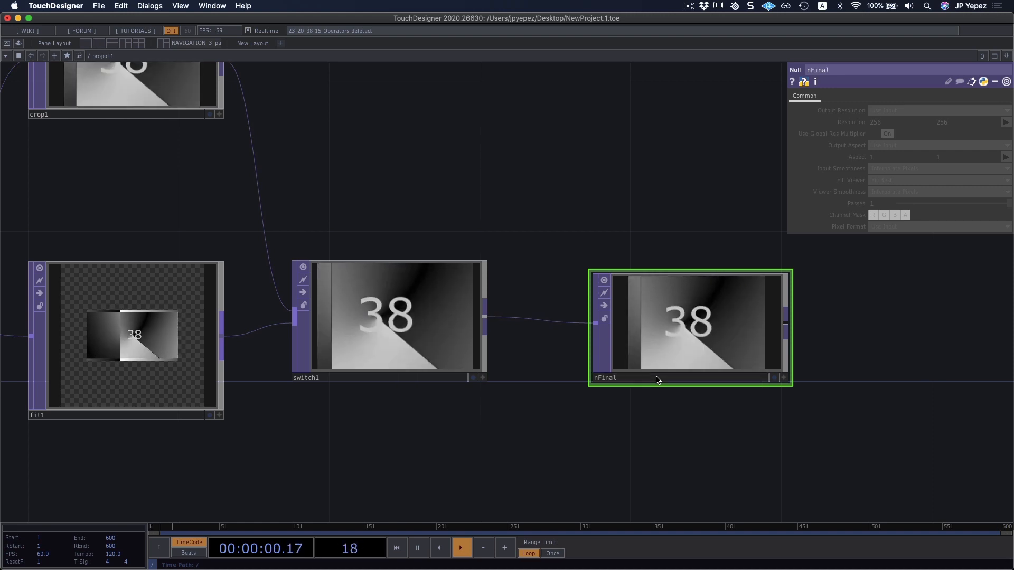
pyautogui.moveTo(728, 347); pyautogui.dragTo(689, 347)
pyautogui.moveTo(615, 440); pyautogui.dragTo(747, 437)
pyautogui.moveTo(516, 326); pyautogui.dragTo(520, 326)
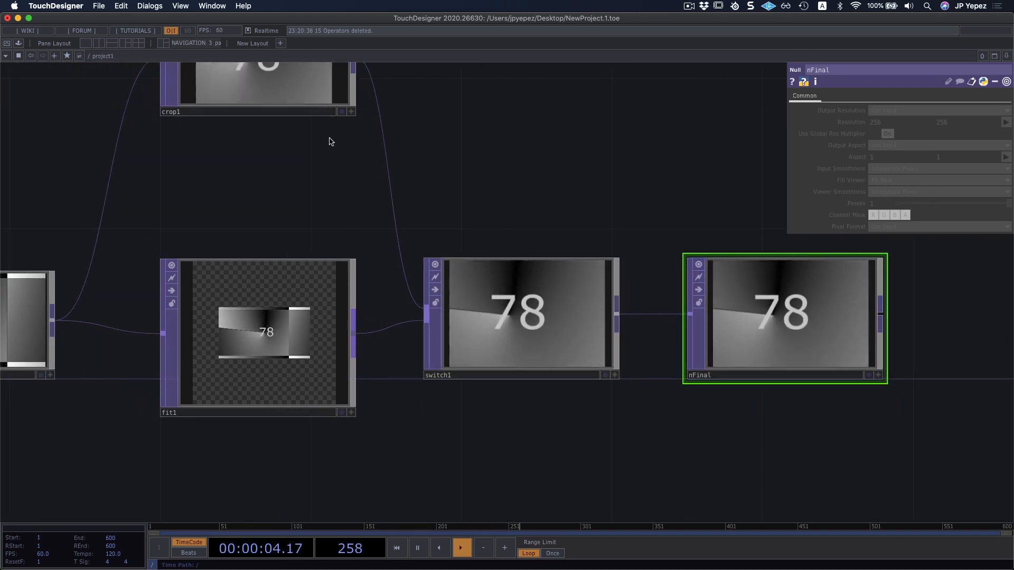
# Compare the Switch TOP's size information for both inputs by raising its Index to 1.81 and returning it to 0.
pyautogui.moveTo(248, 176); pyautogui.dragTo(277, 204)
pyautogui.middleClick(306, 129)
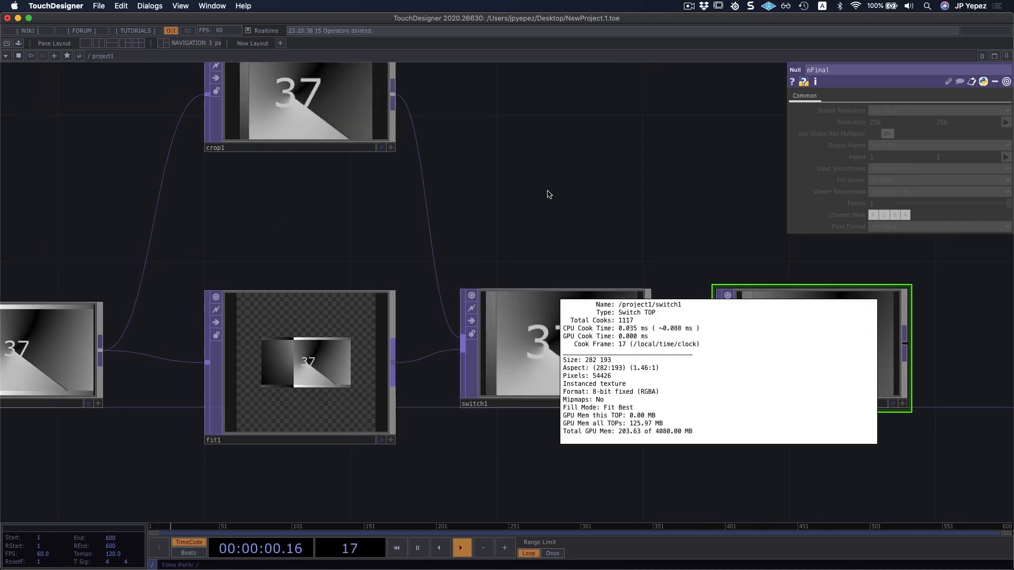
pyautogui.click(600, 316)
pyautogui.moveTo(898, 110); pyautogui.dragTo(919, 112)
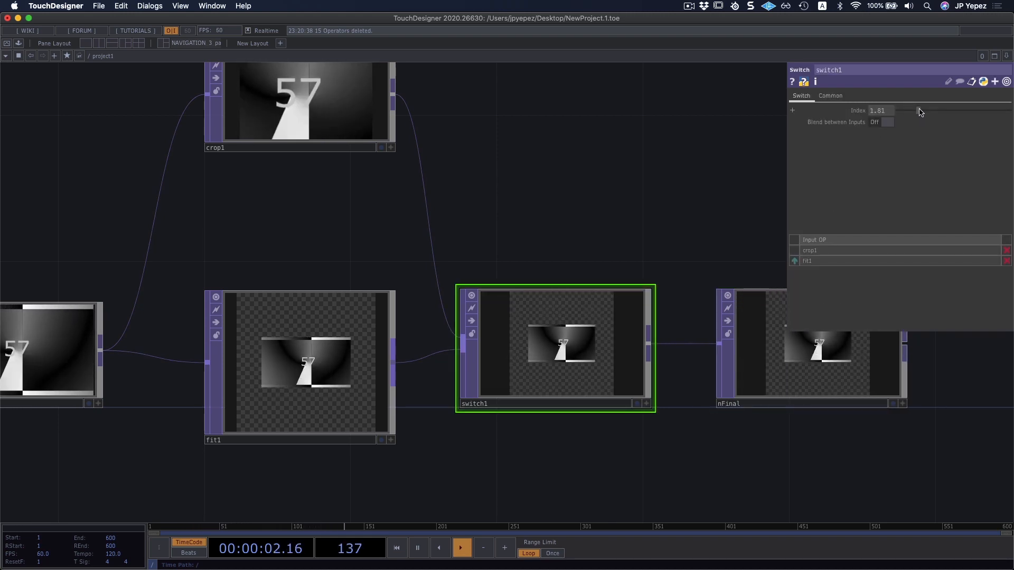
pyautogui.middleClick(559, 358)
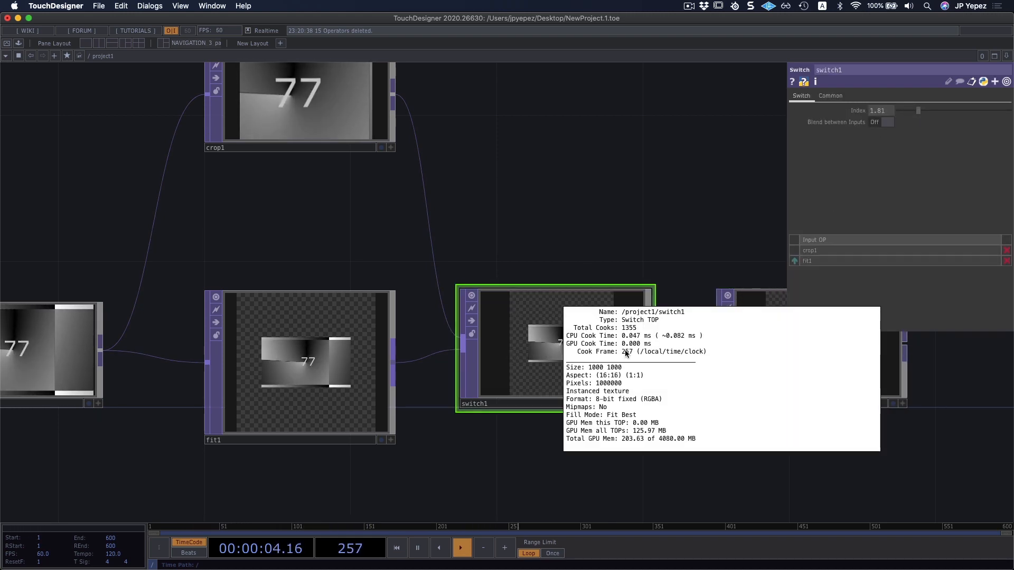
pyautogui.moveTo(920, 112); pyautogui.dragTo(871, 119)
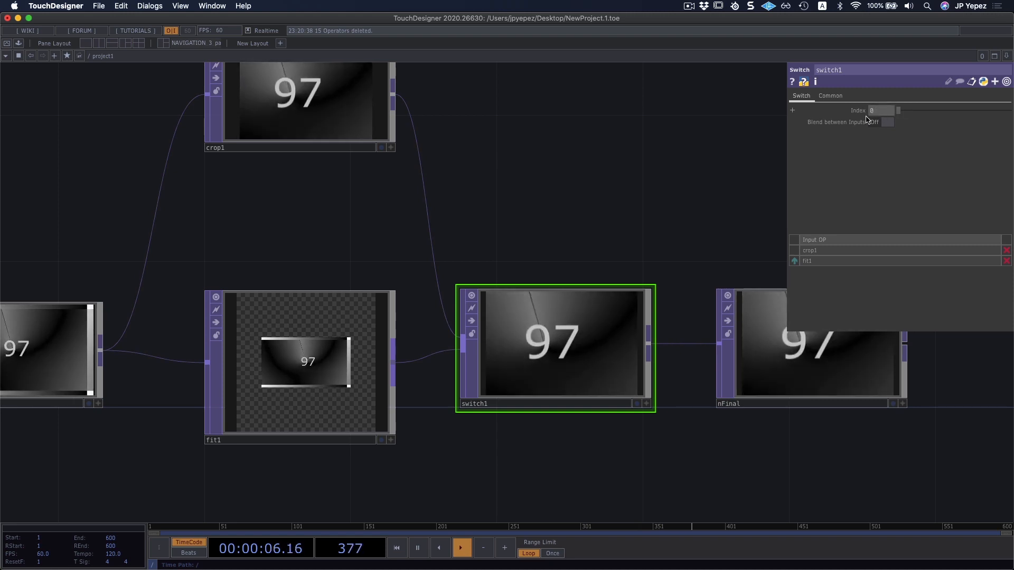
pyautogui.moveTo(624, 239); pyautogui.dragTo(648, 228)
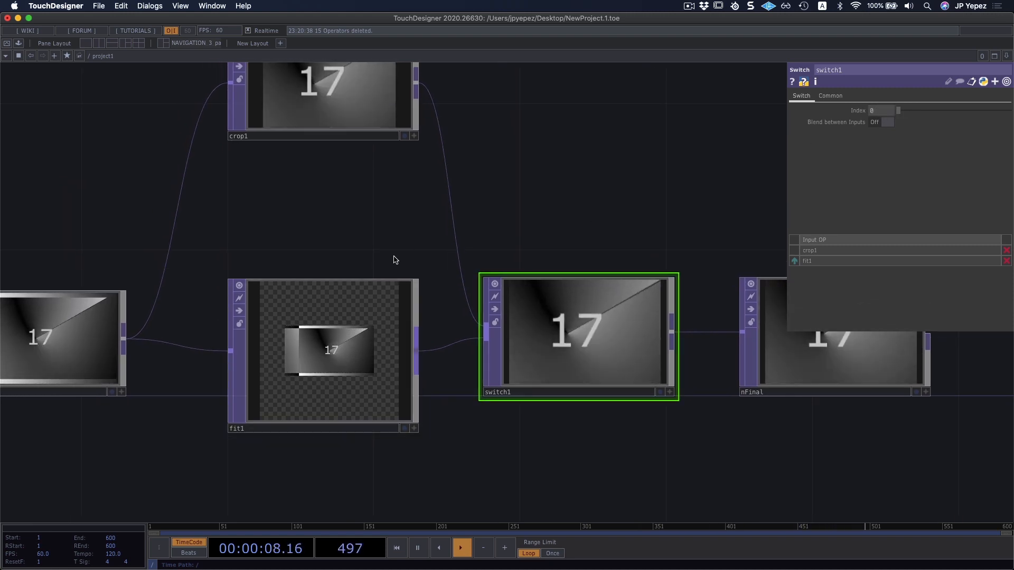
# Add a Flip TOP below the Fit TOP, connect the Movie File In TOP to its input, and line it up with fit1.
pyautogui.moveTo(409, 519); pyautogui.dragTo(526, 318)
pyautogui.press('Tab')
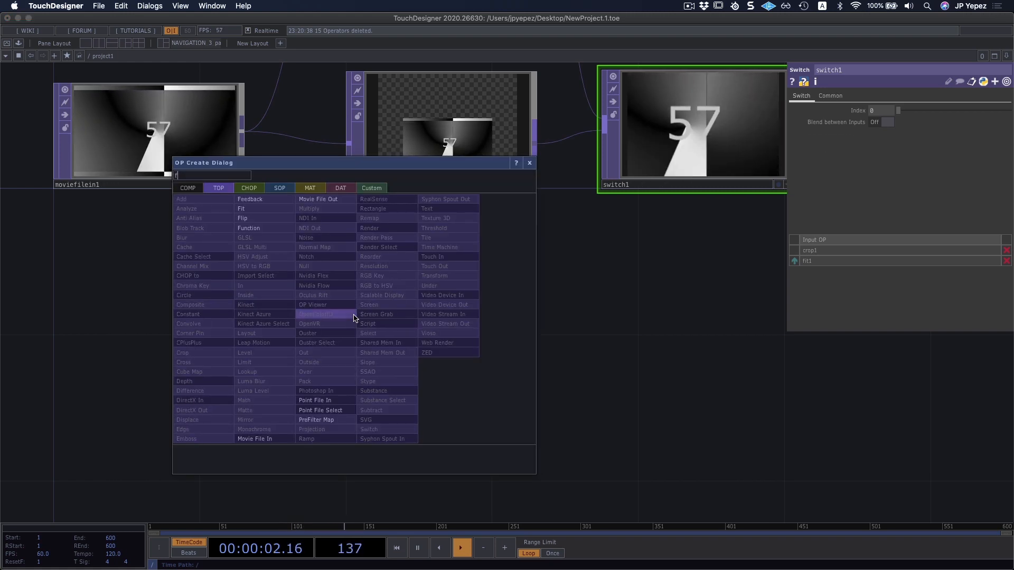
pyautogui.click(324, 315)
pyautogui.click(353, 317)
pyautogui.click(478, 368)
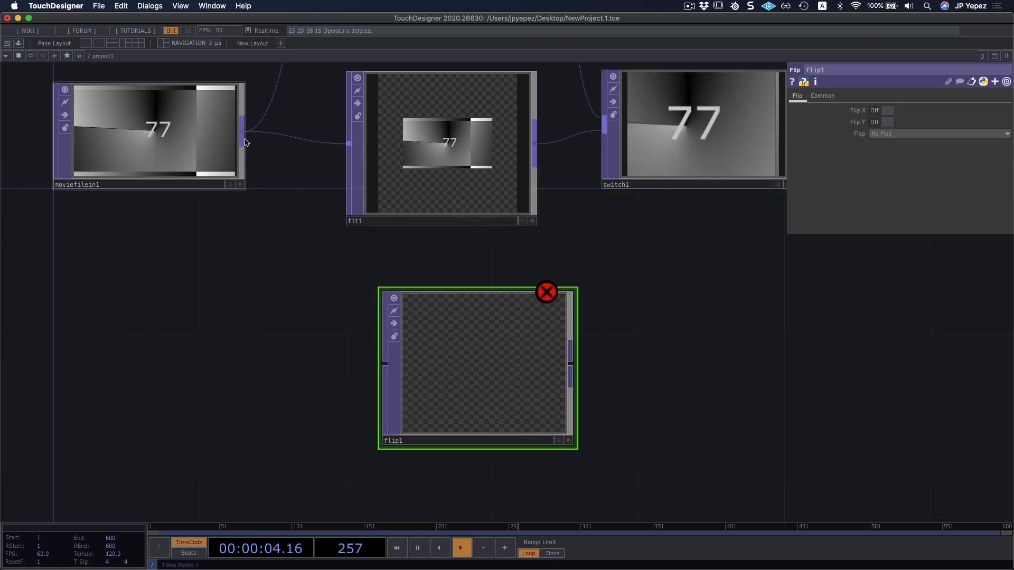
pyautogui.moveTo(242, 137); pyautogui.dragTo(384, 363)
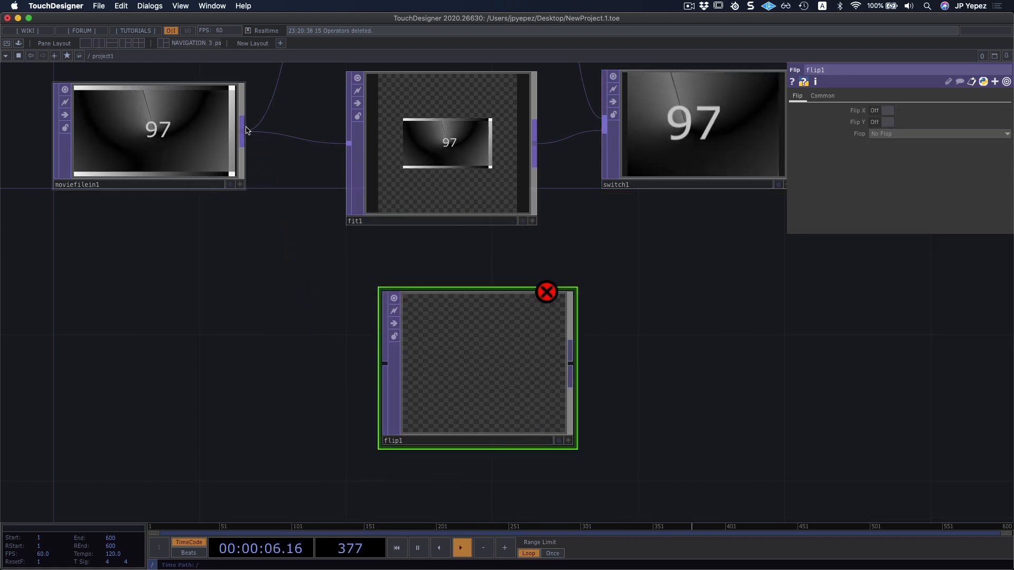
pyautogui.click(386, 363)
pyautogui.moveTo(491, 376); pyautogui.dragTo(454, 376)
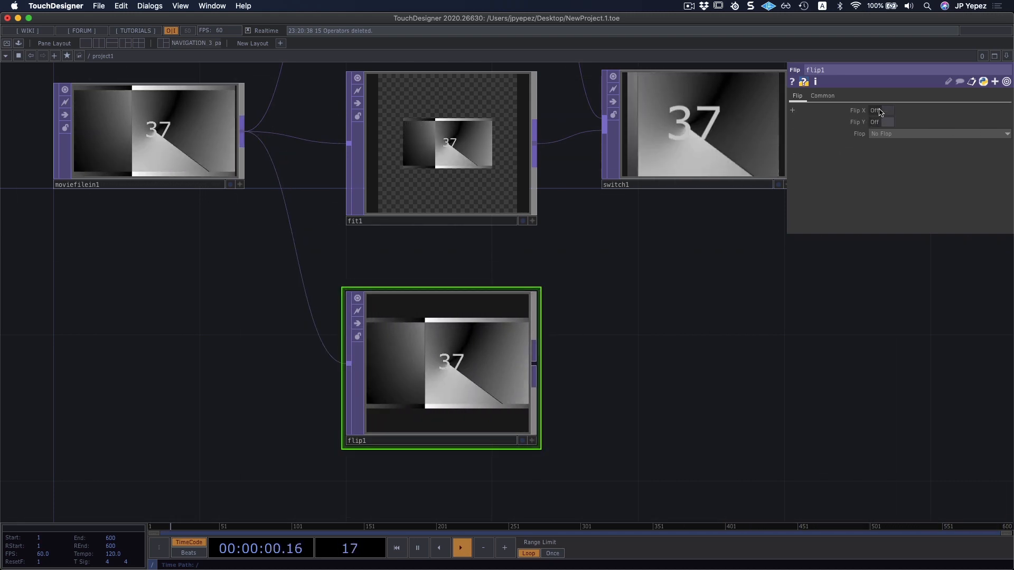
# Try Flip X and Flip Y one at a time on the Flip TOP, switching each back off.
pyautogui.click(881, 111)
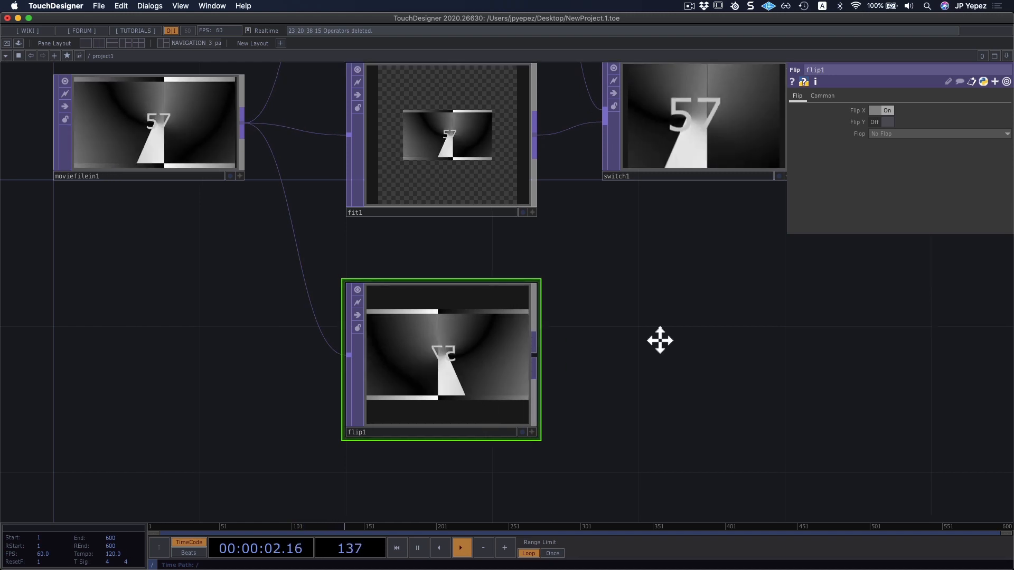
pyautogui.scroll(-3, 659, 340)
pyautogui.click(886, 112)
pyautogui.click(883, 122)
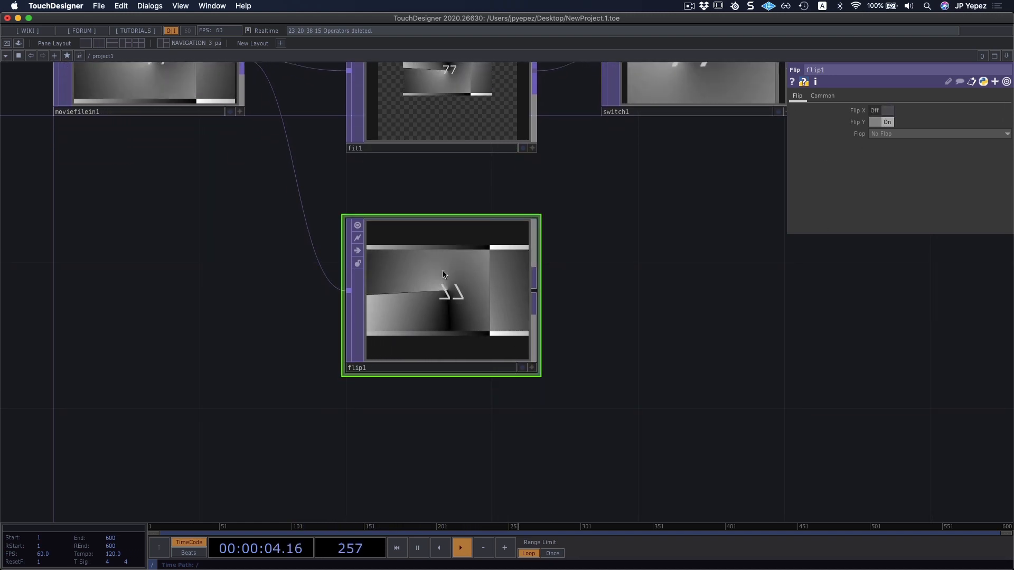
pyautogui.click(882, 122)
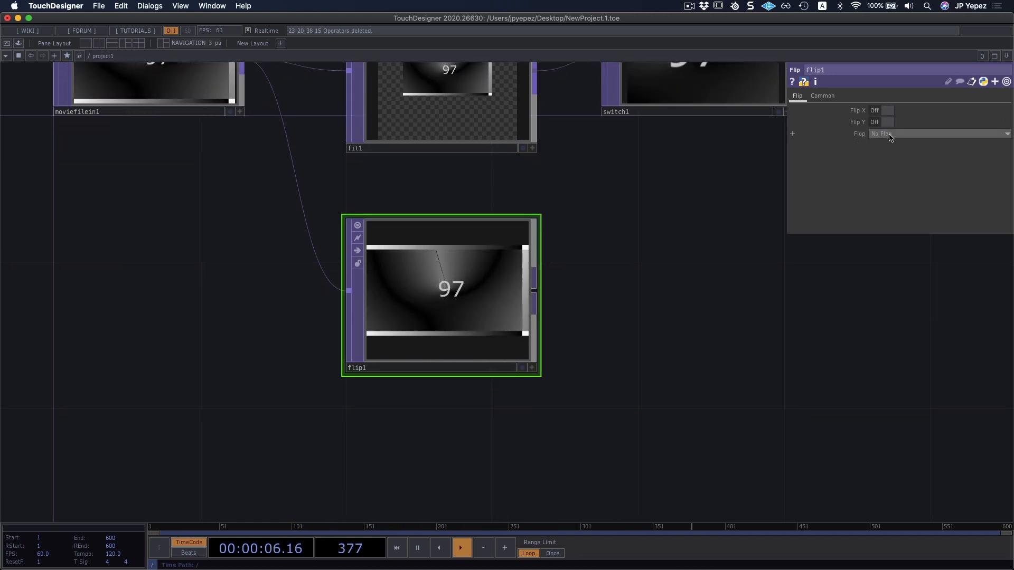
# Try the Flip TOP's Flop option at Bottom Left, then restore it to No Flop.
pyautogui.click(883, 135)
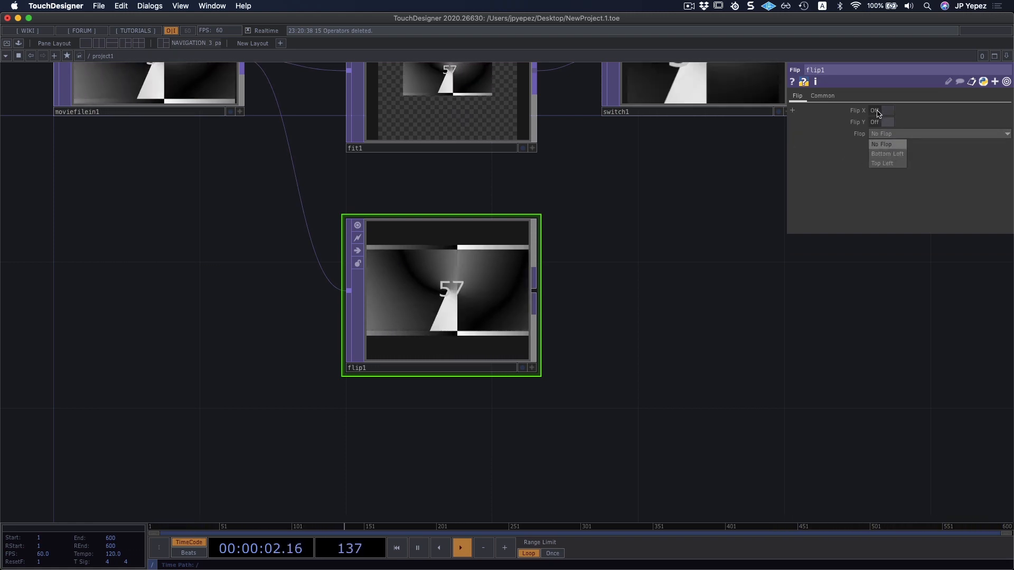
pyautogui.click(888, 154)
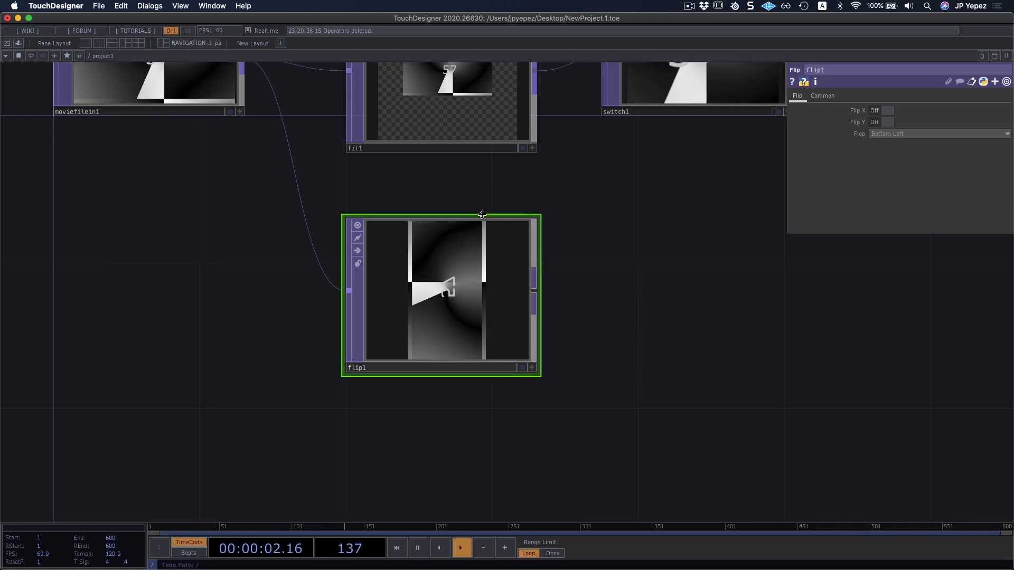
pyautogui.click(901, 135)
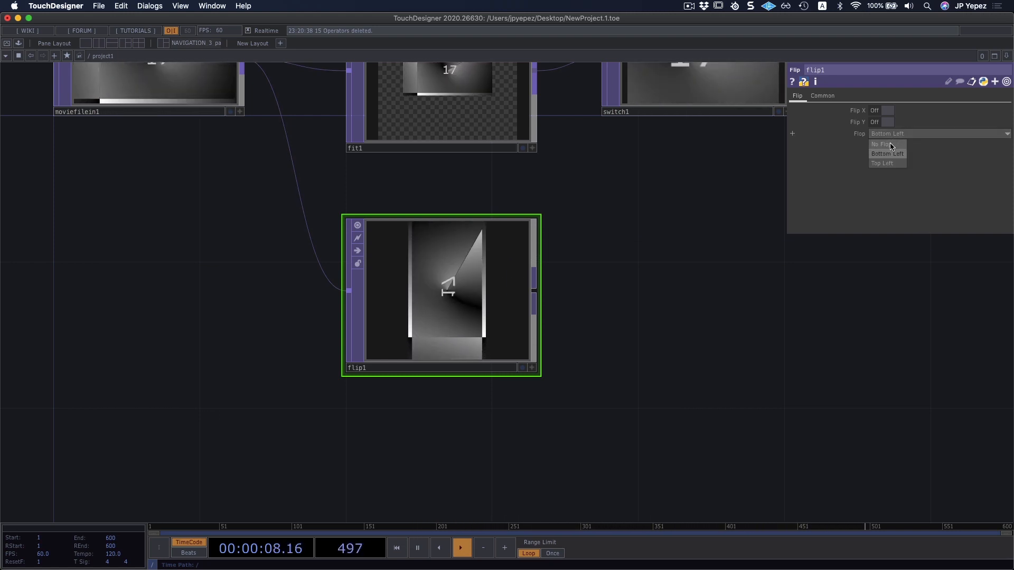
pyautogui.click(891, 145)
# Try Flip X and Flip Y together on the Flip TOP, then turn both off.
pyautogui.click(882, 110)
pyautogui.click(883, 123)
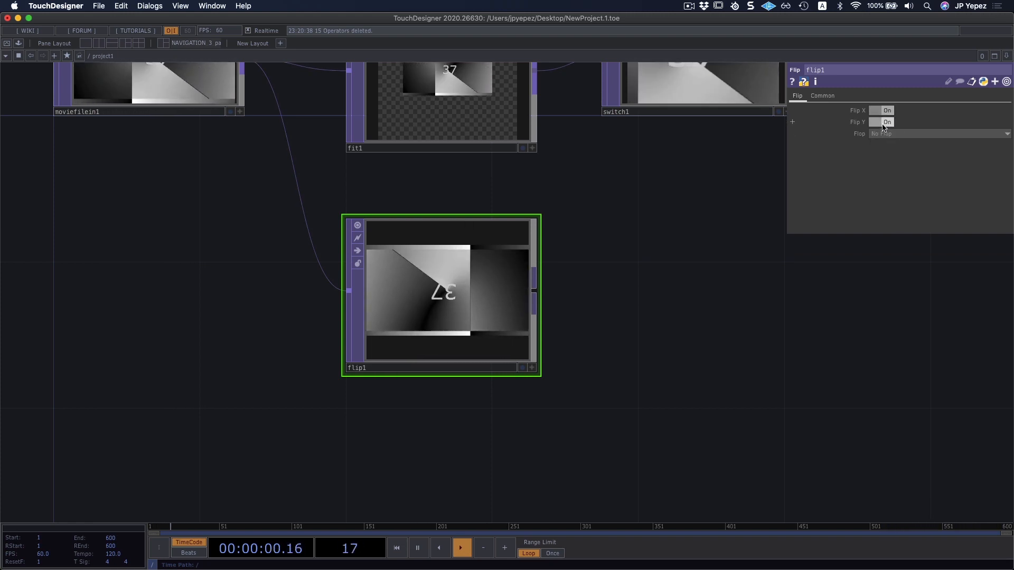
pyautogui.click(884, 122)
pyautogui.click(882, 110)
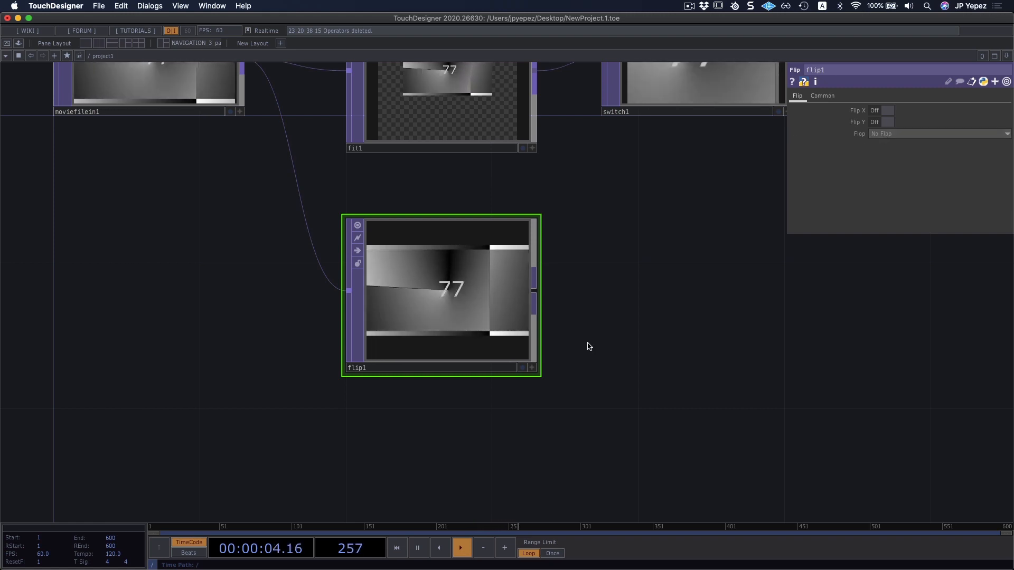
# Connect the Flip TOP as the Switch TOP's third input and turn on Flip X.
pyautogui.scroll(5, 595, 342)
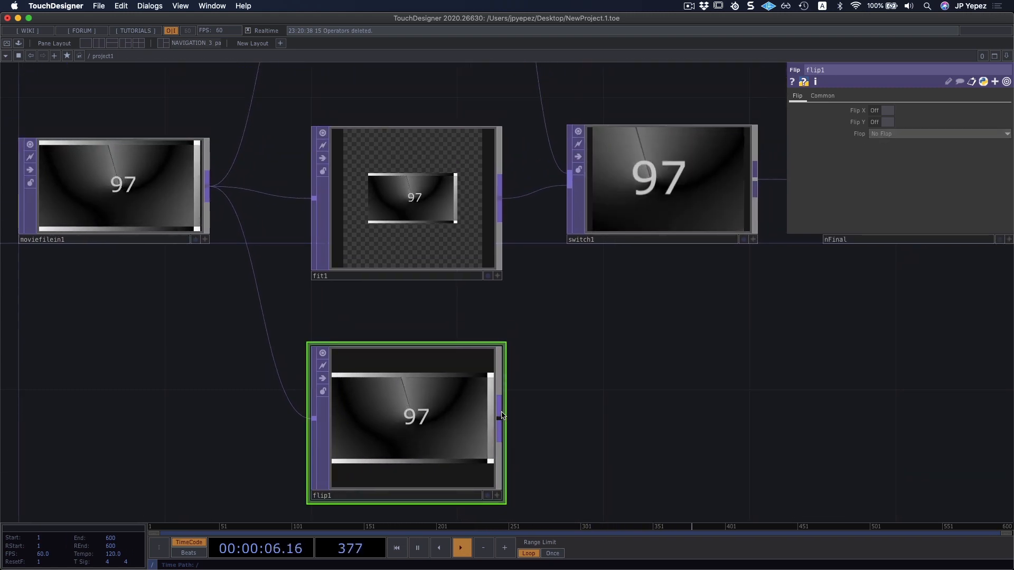
pyautogui.moveTo(502, 416); pyautogui.dragTo(565, 190)
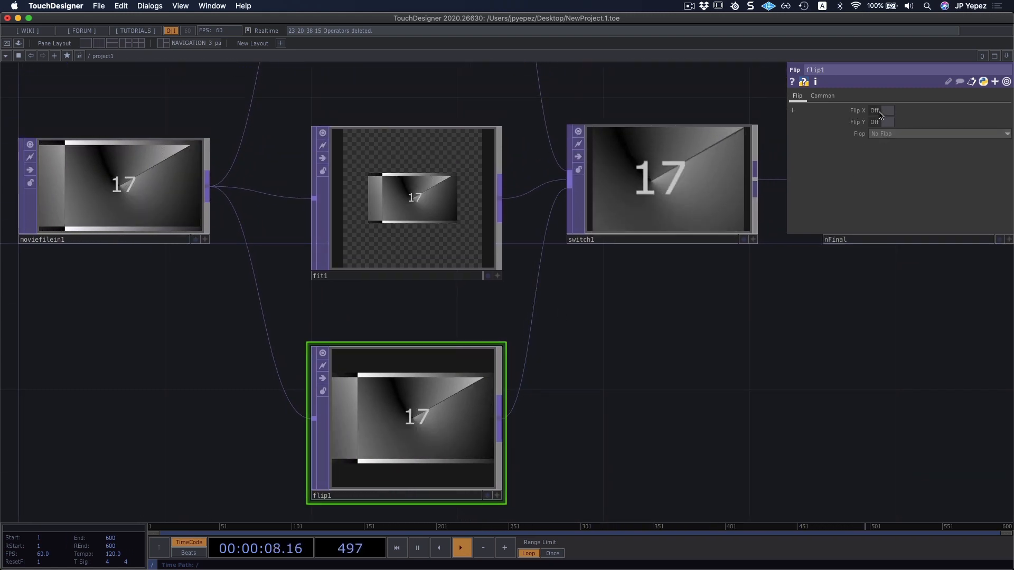
pyautogui.click(879, 111)
# Add a Mirror TOP below the Flip TOP and connect the Movie File In TOP to its input.
pyautogui.scroll(-10, 709, 268)
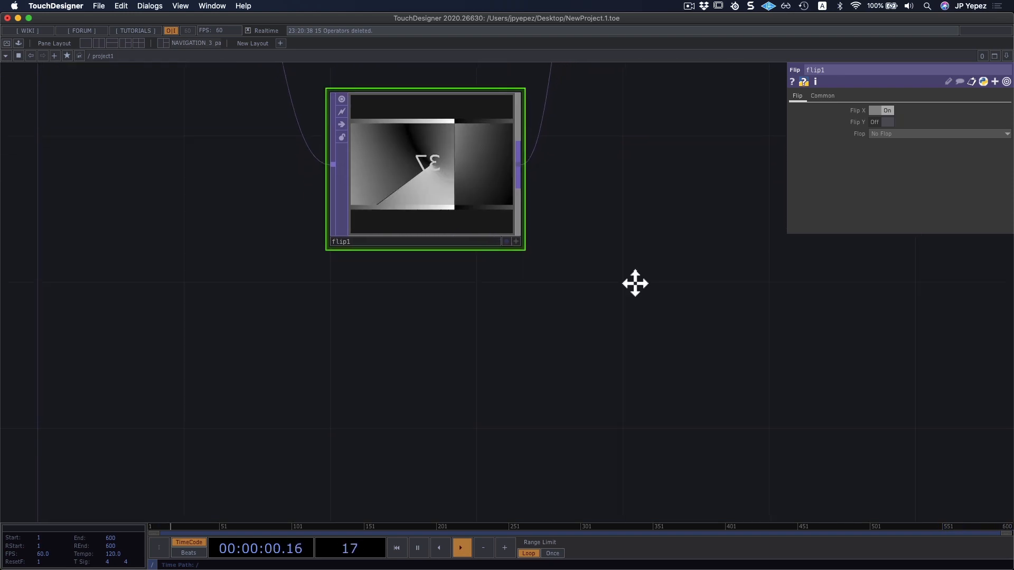
pyautogui.scroll(1, 635, 284)
pyautogui.scroll(-3, 413, 299)
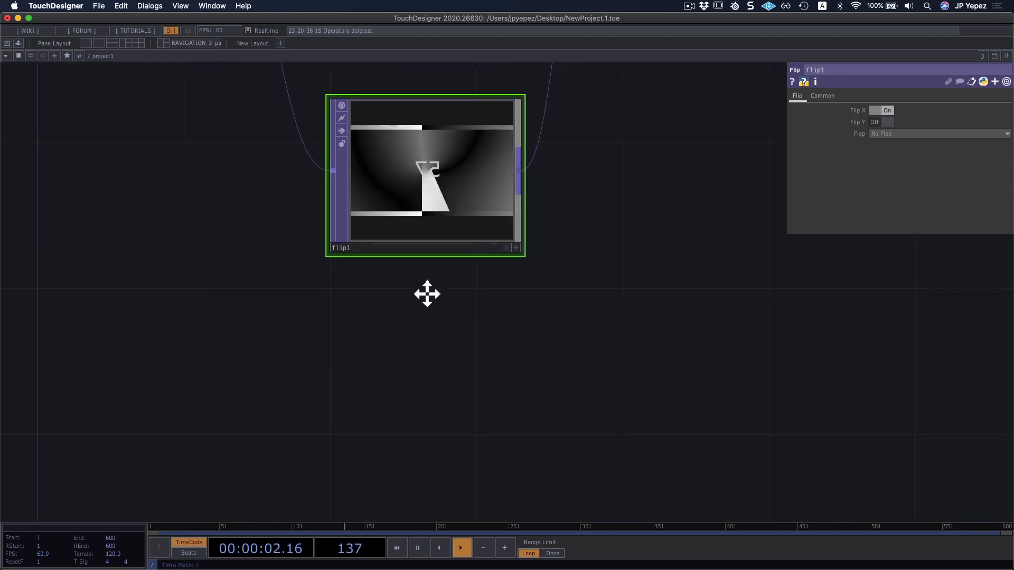
pyautogui.doubleClick(351, 315)
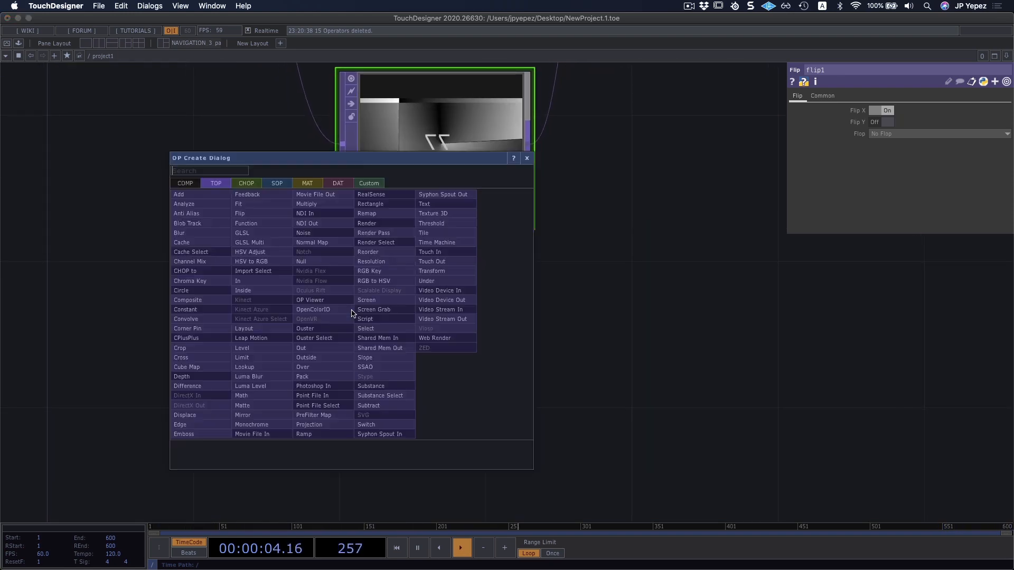
pyautogui.write('mirror')
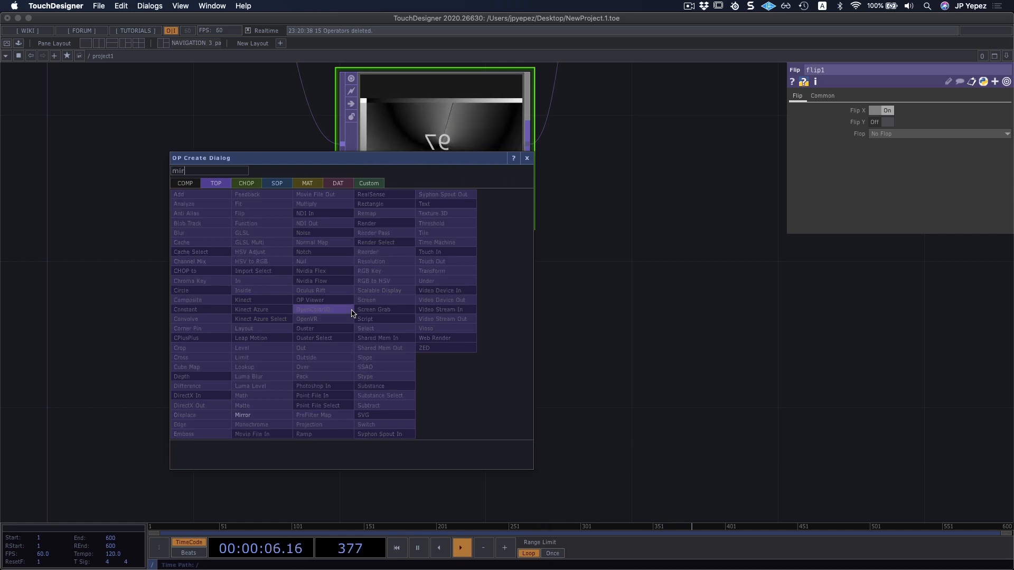
pyautogui.press('Return')
pyautogui.moveTo(549, 284); pyautogui.dragTo(682, 371)
pyautogui.scroll(-3, 640, 335)
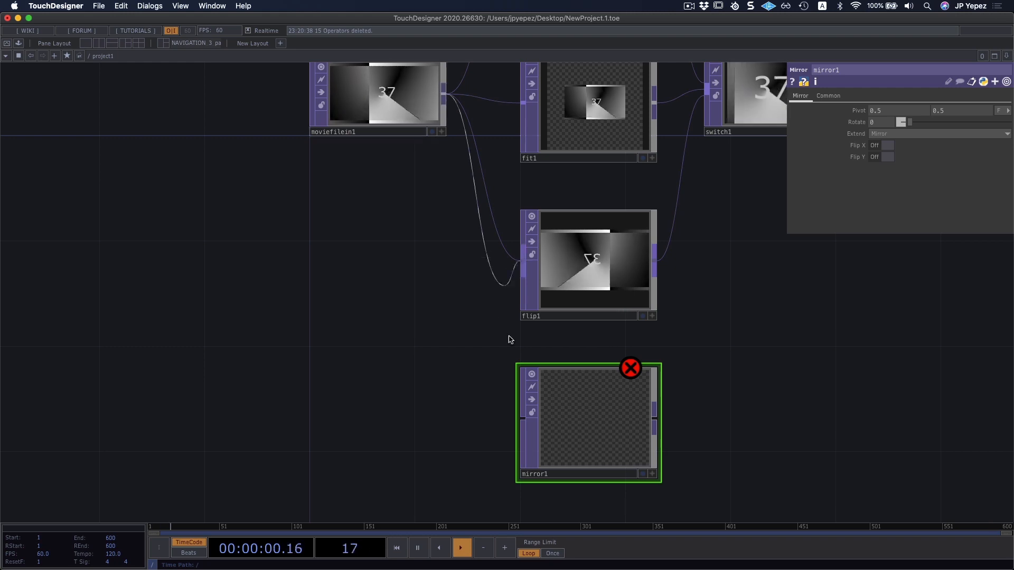
pyautogui.click(525, 400)
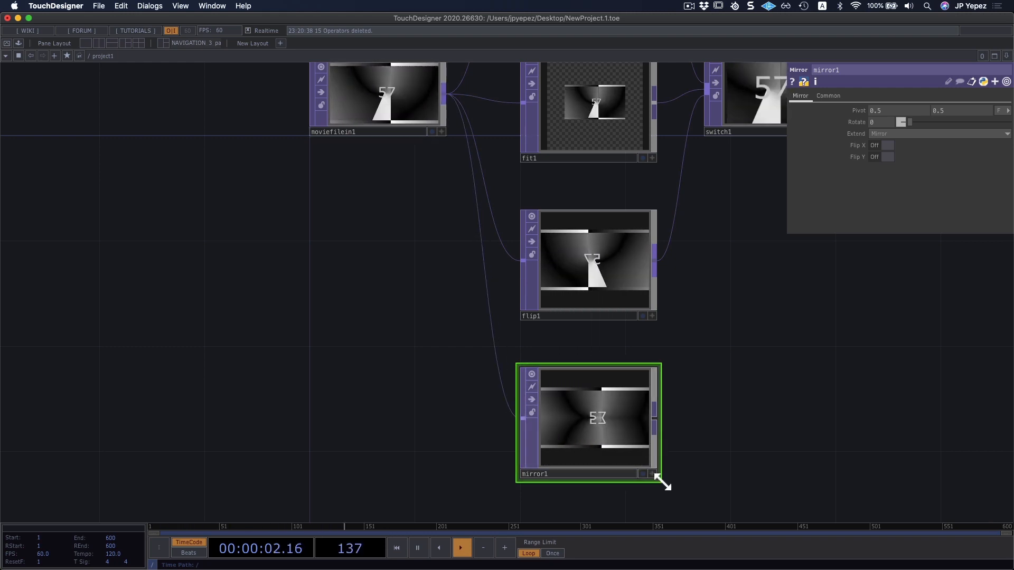
# Resize the Mirror TOP's node to a shorter, wide shape that fits its image.
pyautogui.moveTo(660, 478); pyautogui.dragTo(681, 460)
pyautogui.moveTo(697, 409); pyautogui.dragTo(691, 315)
pyautogui.moveTo(710, 361); pyautogui.dragTo(693, 368)
pyautogui.scroll(6, 571, 350)
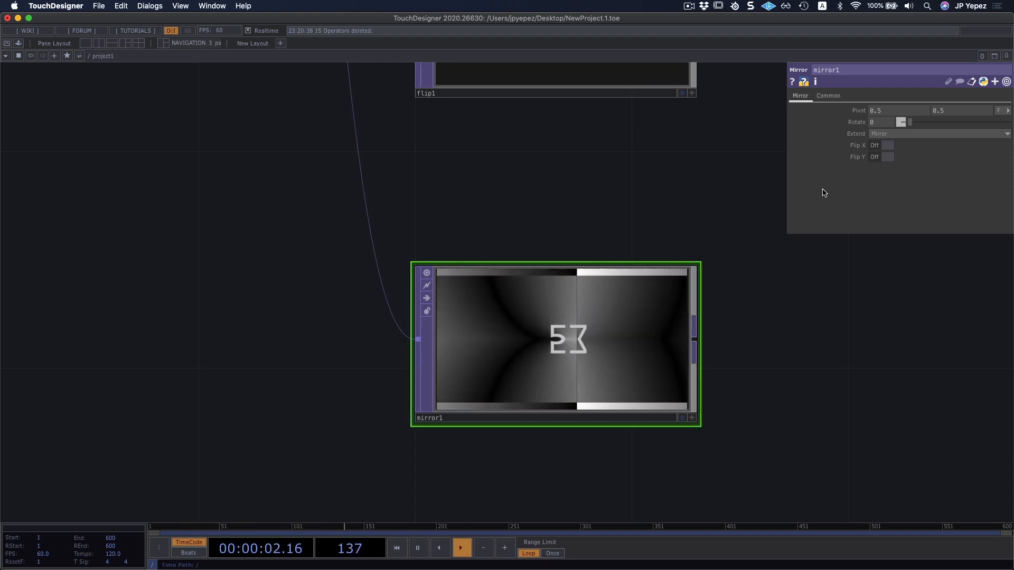
# Open the Movie File In TOP's output in a floating viewer, move it clear of the nodes, and shrink it.
pyautogui.moveTo(674, 210); pyautogui.dragTo(608, 364)
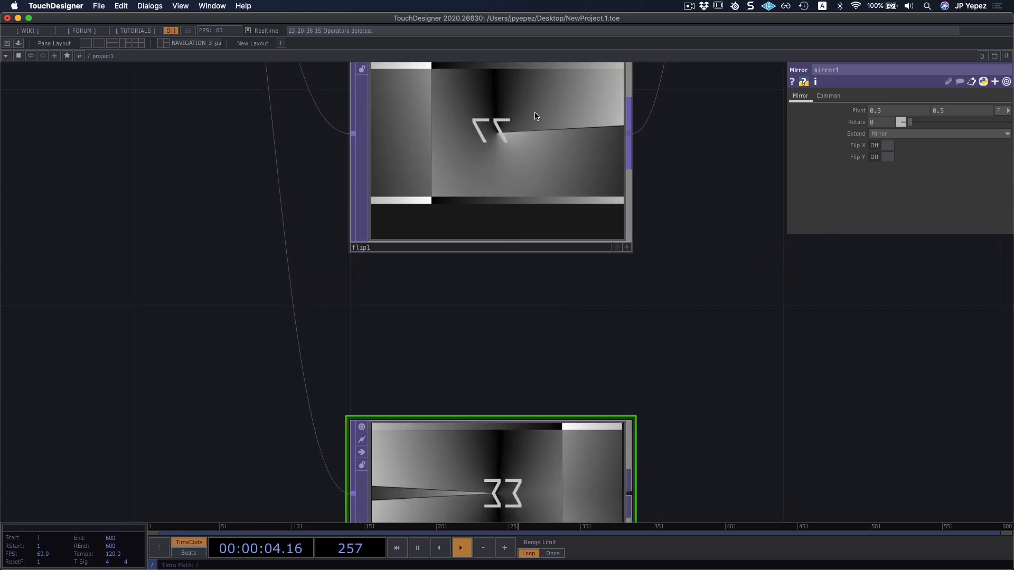
pyautogui.moveTo(733, 166); pyautogui.dragTo(718, 10)
pyautogui.scroll(-3, 668, 239)
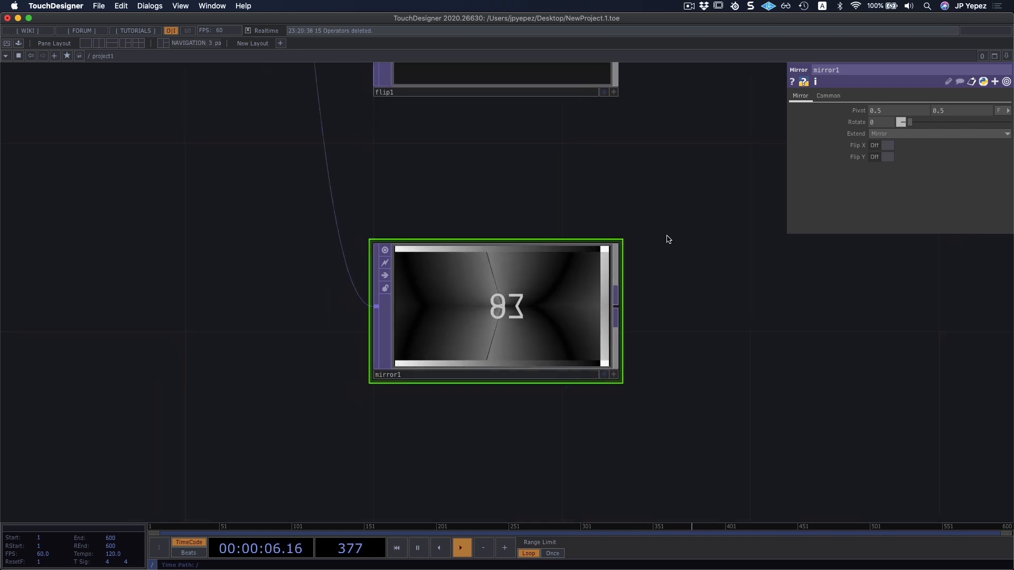
pyautogui.moveTo(686, 257); pyautogui.dragTo(687, 262)
pyautogui.scroll(-6, 687, 263)
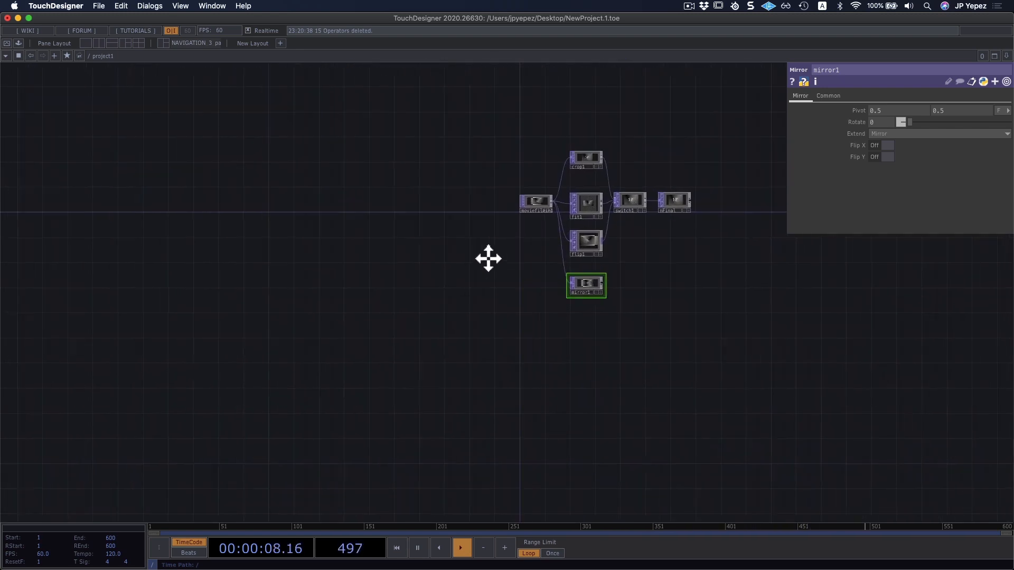
pyautogui.scroll(4, 564, 224)
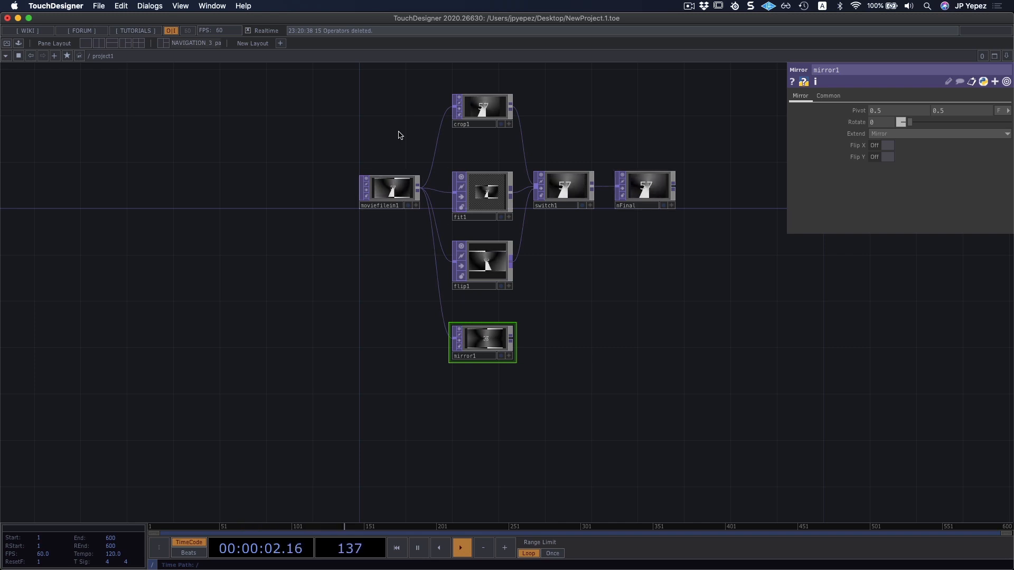
pyautogui.rightClick(393, 193)
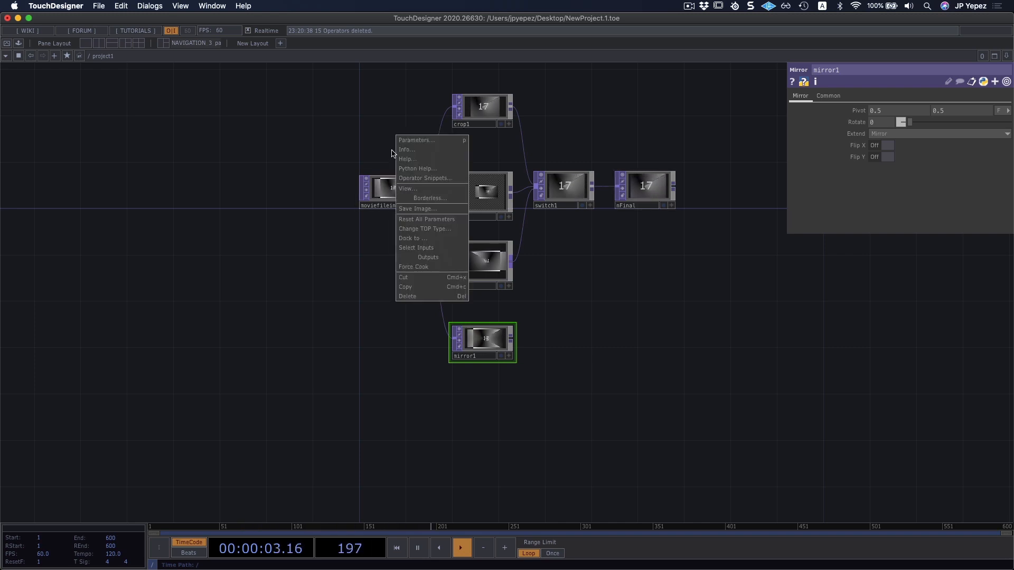
pyautogui.click(408, 191)
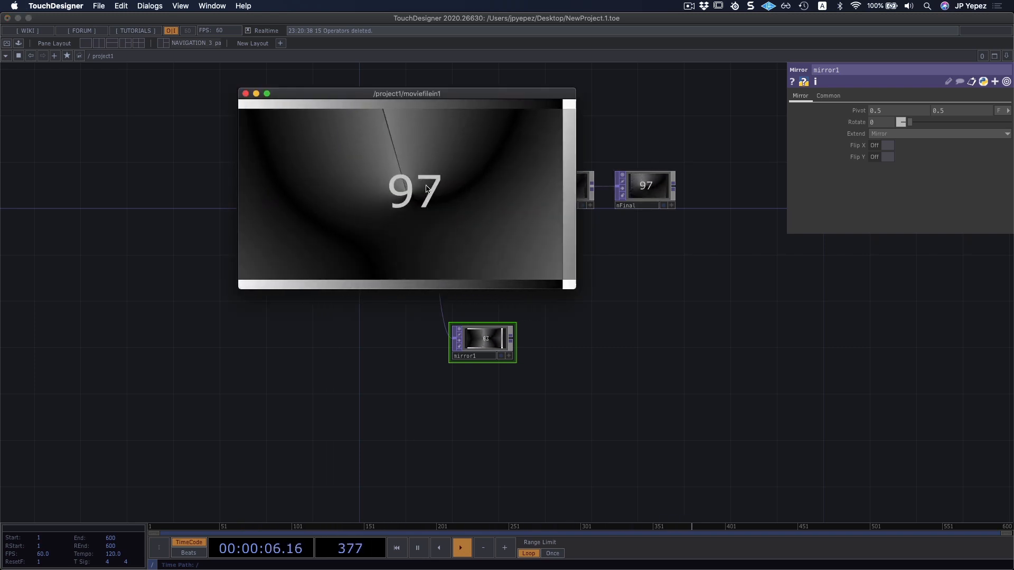
pyautogui.moveTo(485, 100); pyautogui.dragTo(741, 200)
pyautogui.moveTo(825, 241); pyautogui.dragTo(851, 251)
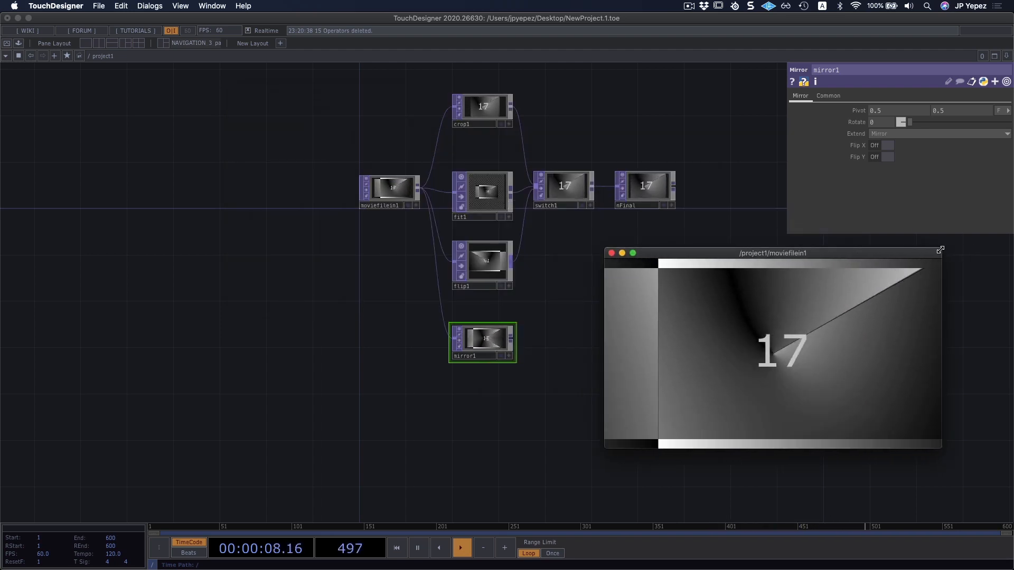
pyautogui.moveTo(941, 249); pyautogui.dragTo(857, 282)
# Place the floating Movie File In viewer beside the Mirror TOP to compare the original and mirrored images.
pyautogui.moveTo(524, 332); pyautogui.dragTo(538, 273)
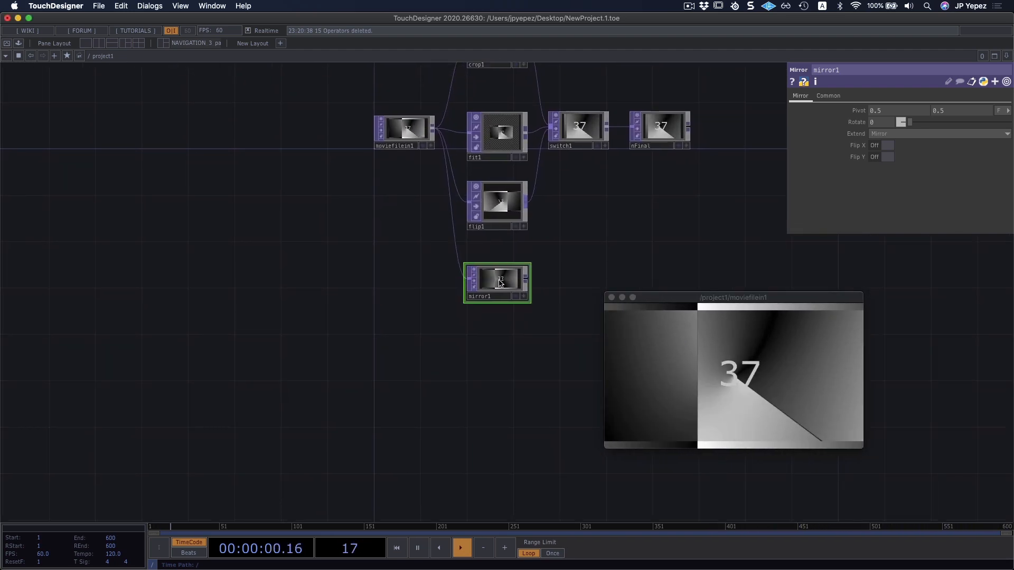
pyautogui.scroll(10, 498, 283)
pyautogui.moveTo(660, 183); pyautogui.dragTo(538, 212)
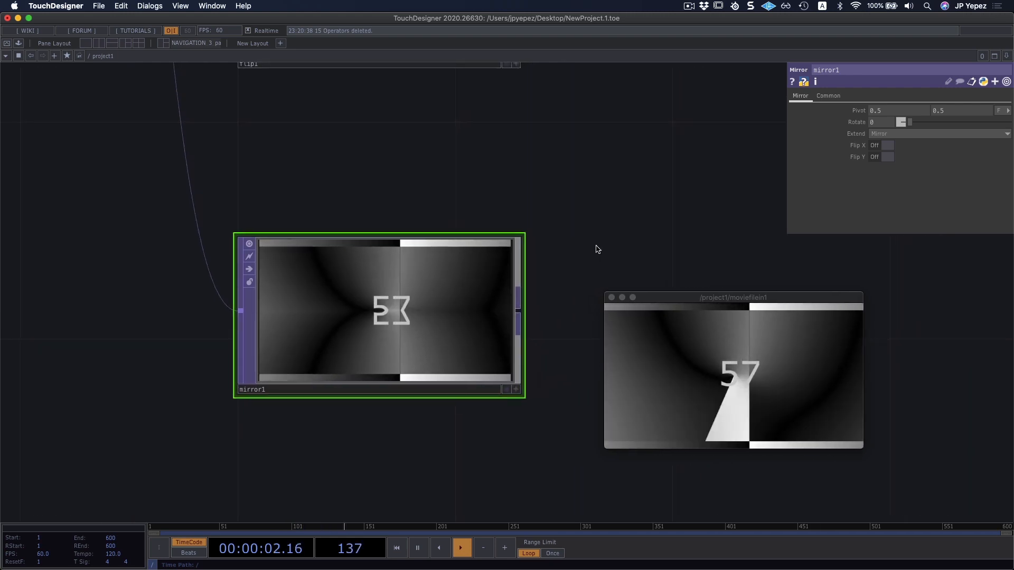
pyautogui.moveTo(676, 299); pyautogui.dragTo(617, 250)
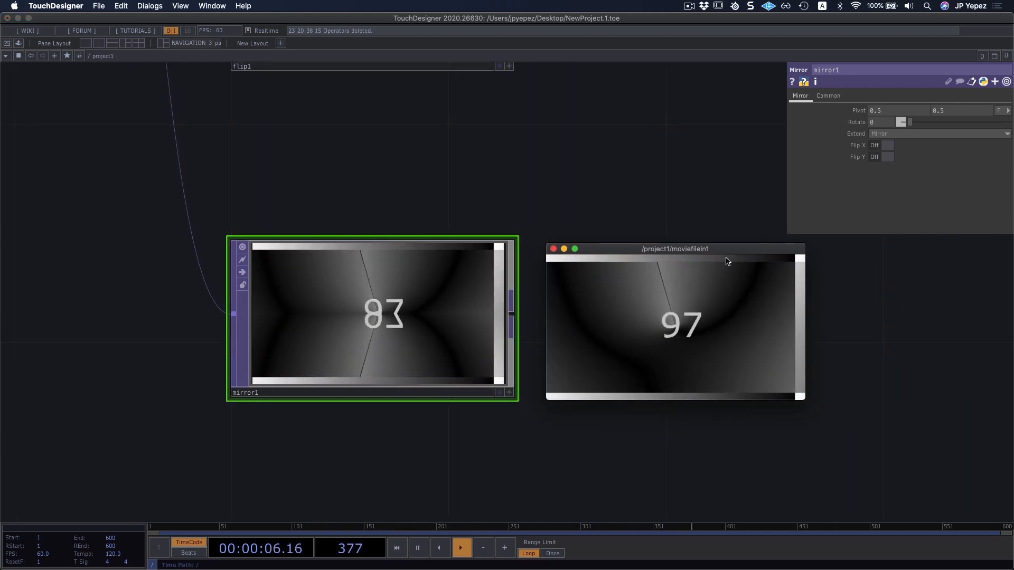
pyautogui.moveTo(715, 248); pyautogui.dragTo(714, 244)
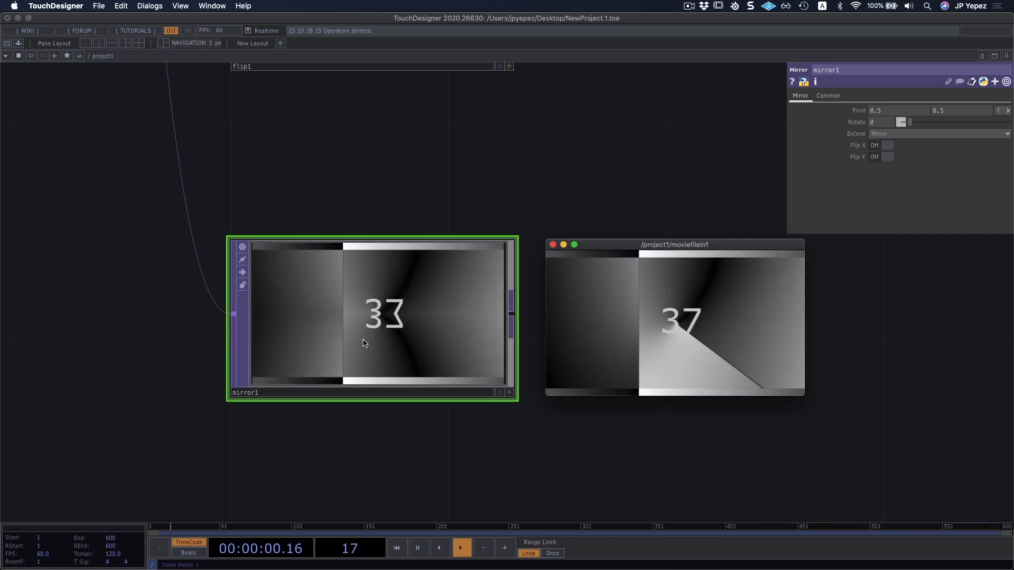
# Set the Mirror TOP's rotation to 90 degrees.
pyautogui.click(371, 349)
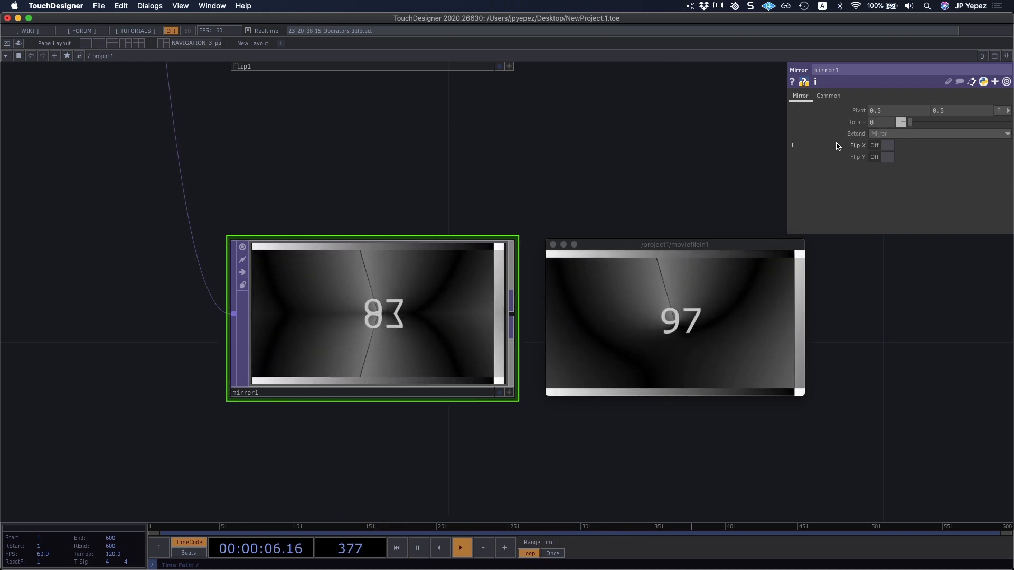
pyautogui.moveTo(910, 124); pyautogui.dragTo(971, 123)
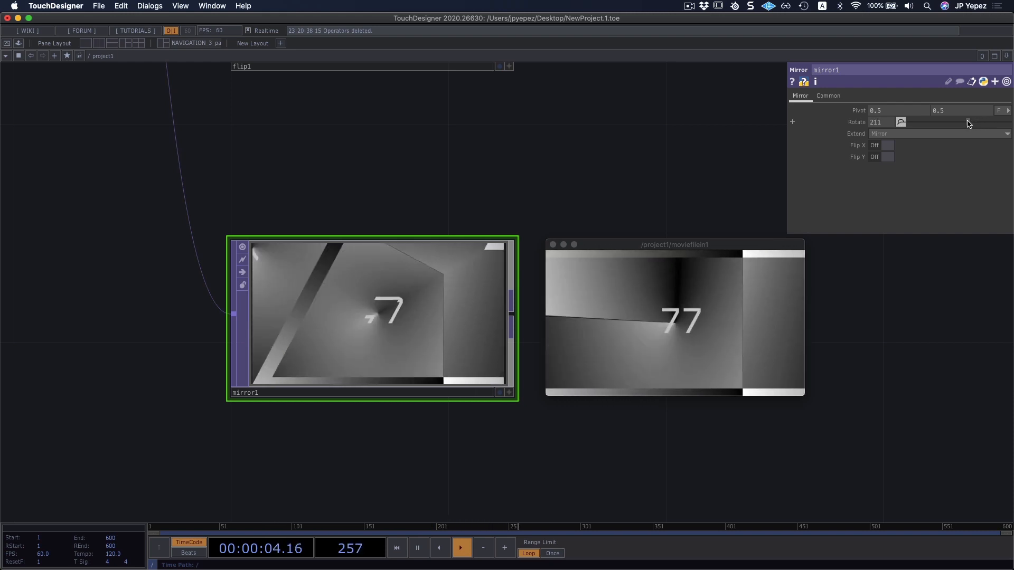
pyautogui.write('90')
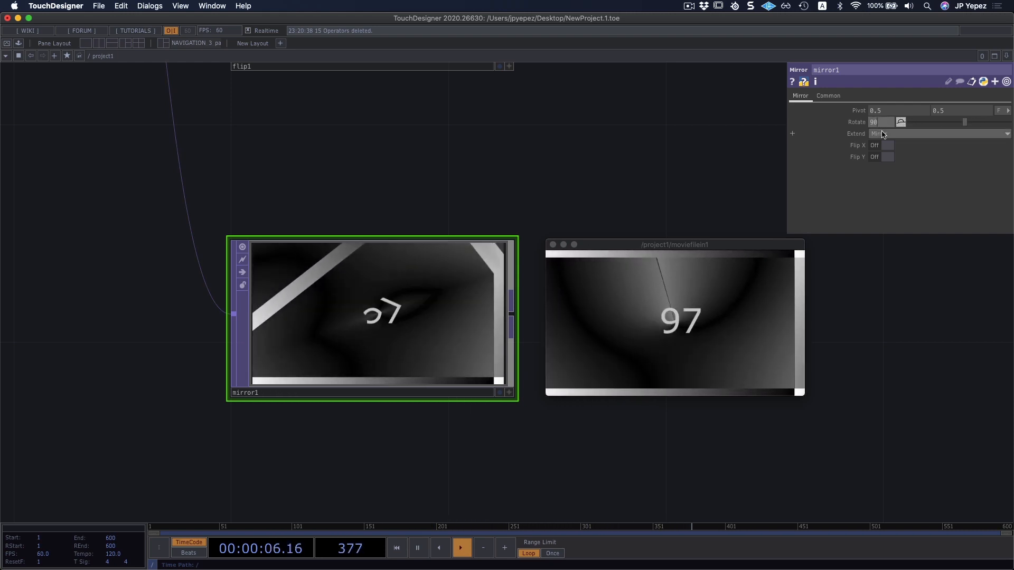
pyautogui.press('Return')
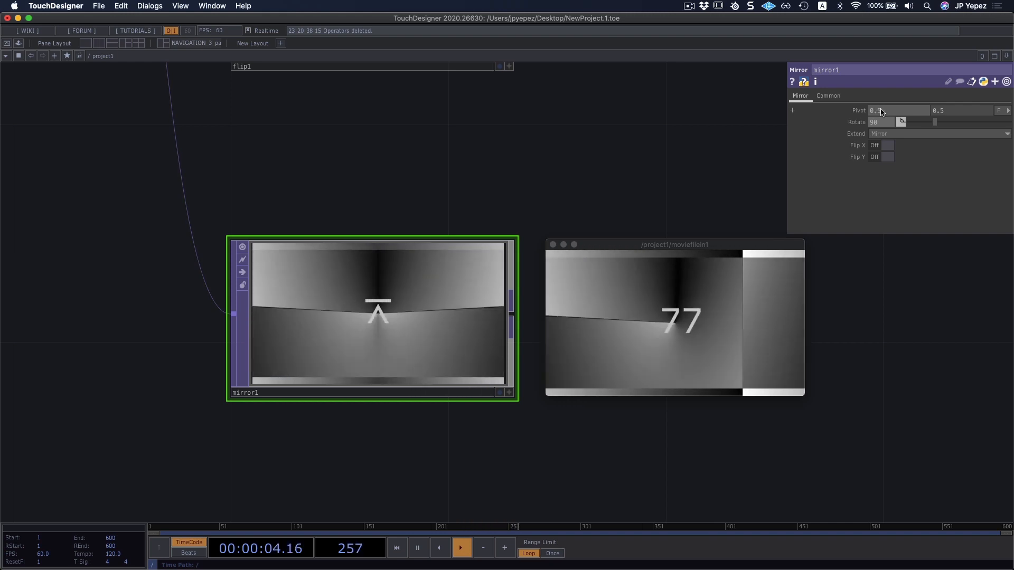
# Try horizontal pivot values of 0.2 and 0.7 on the Mirror TOP and restore the pivot to 0.5.
pyautogui.moveTo(875, 112); pyautogui.dragTo(859, 112, button='middle')
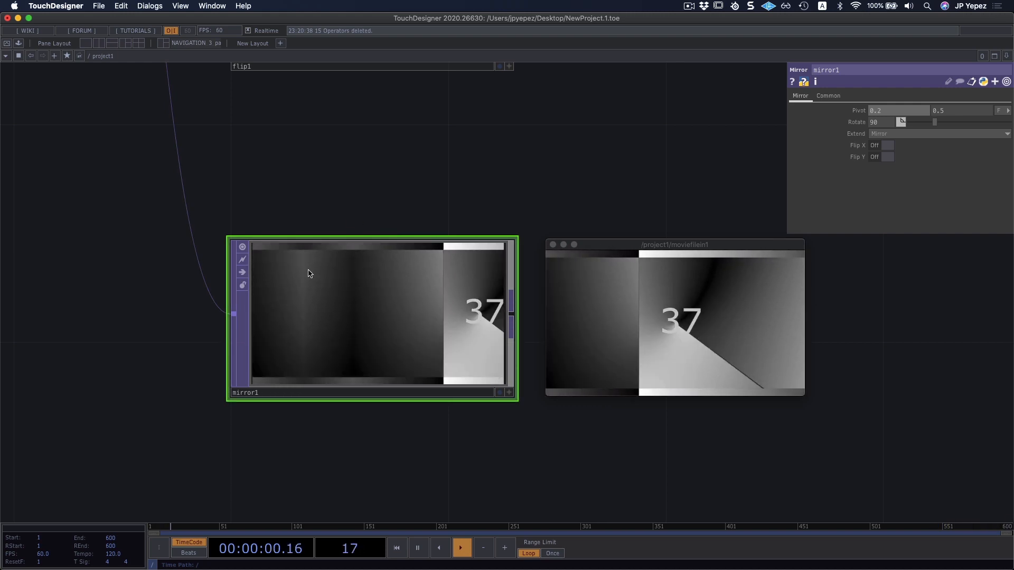
pyautogui.moveTo(902, 111)
pyautogui.mouseDown(button='middle')
pyautogui.moveTo(915, 115)
pyautogui.moveTo(901, 122)
pyautogui.moveTo(906, 111)
pyautogui.mouseUp(button='middle')
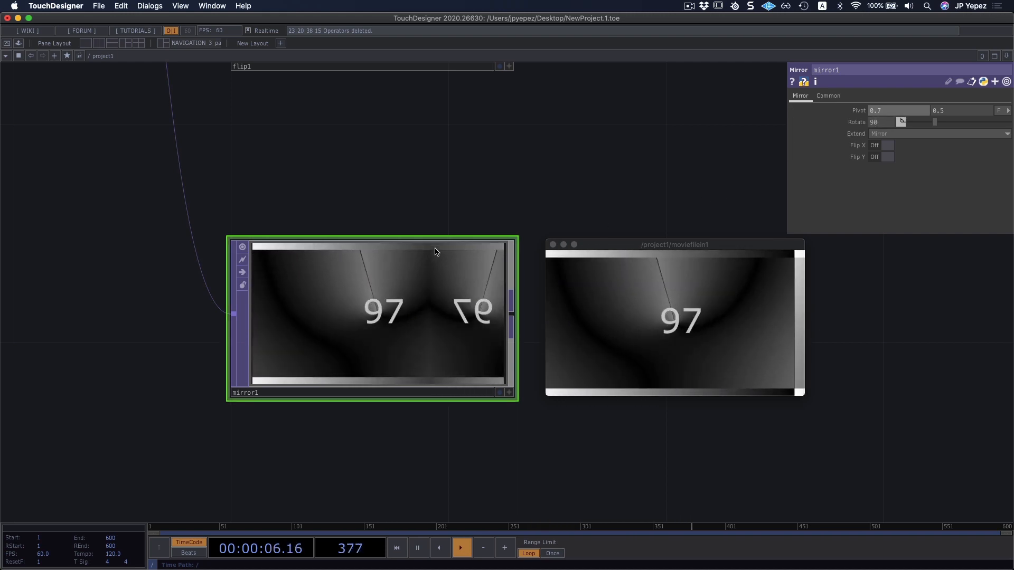
pyautogui.click(905, 111)
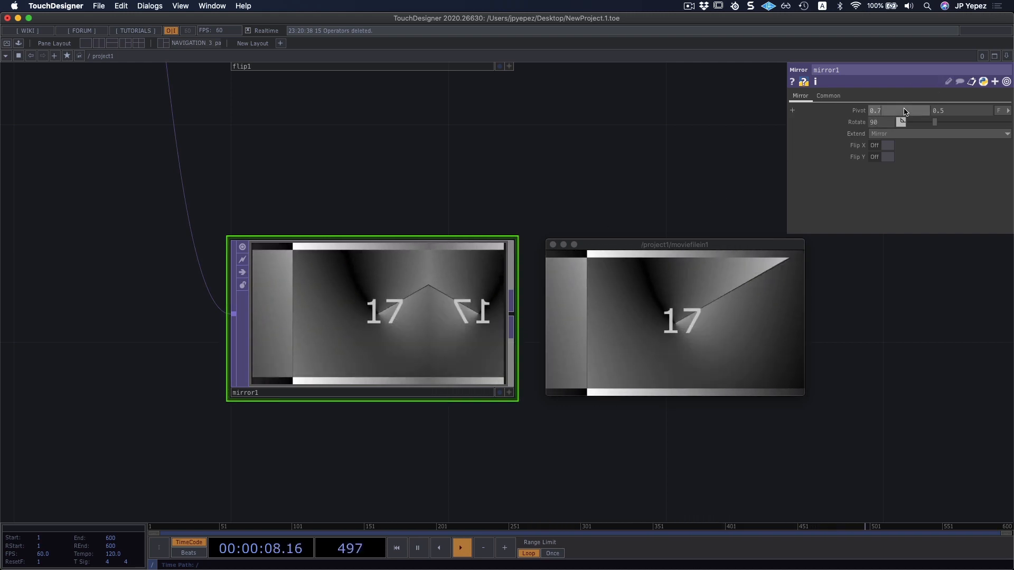
pyautogui.write('0.5')
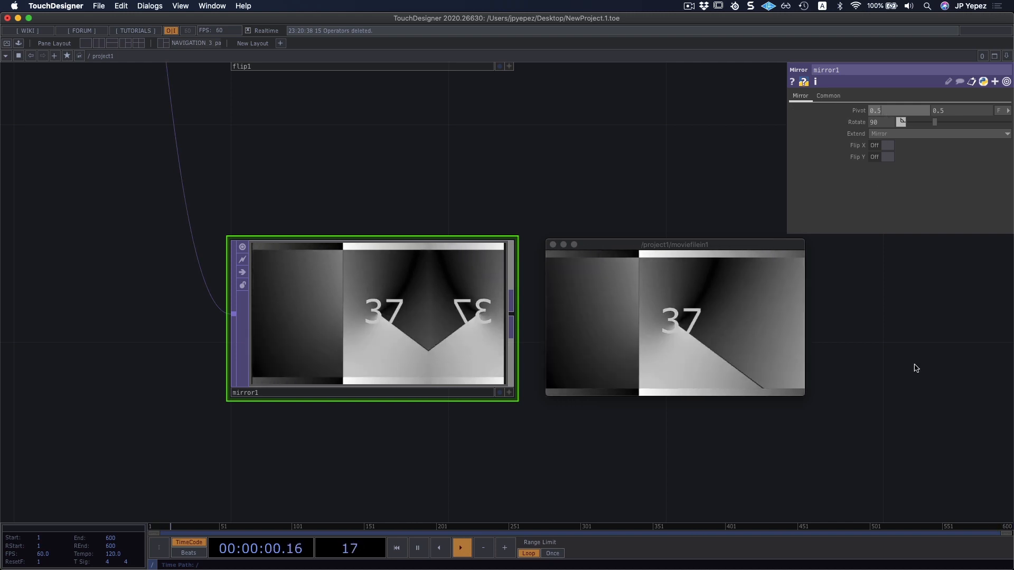
pyautogui.click(914, 365)
# Connect the Mirror TOP's output to the Switch TOP and close the floating Movie File In viewer.
pyautogui.moveTo(510, 177); pyautogui.dragTo(451, 313)
pyautogui.scroll(-10, 486, 219)
pyautogui.scroll(5, 502, 229)
pyautogui.scroll(3, 484, 244)
pyautogui.moveTo(410, 356); pyautogui.dragTo(476, 141)
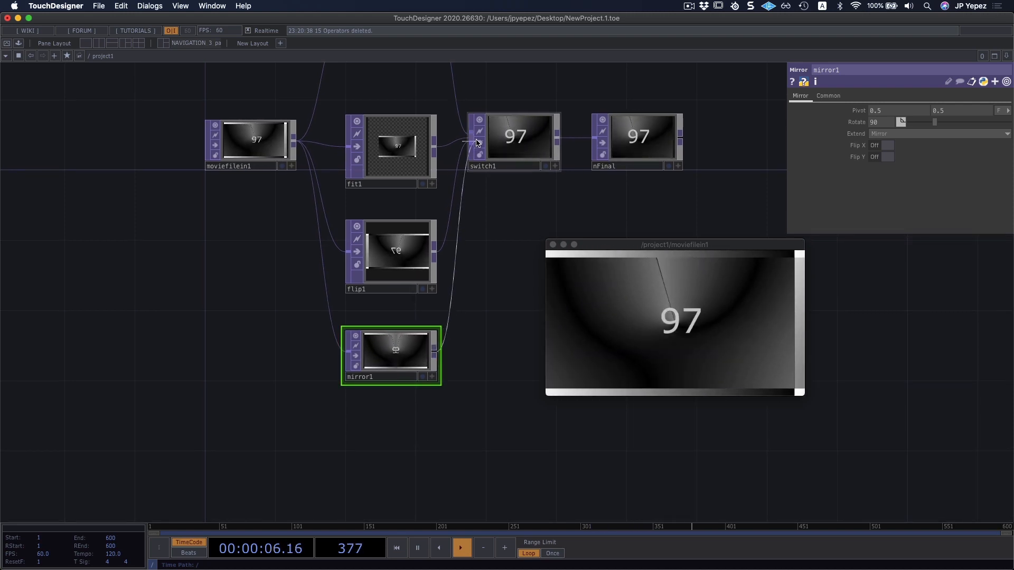
pyautogui.moveTo(490, 268); pyautogui.dragTo(469, 268)
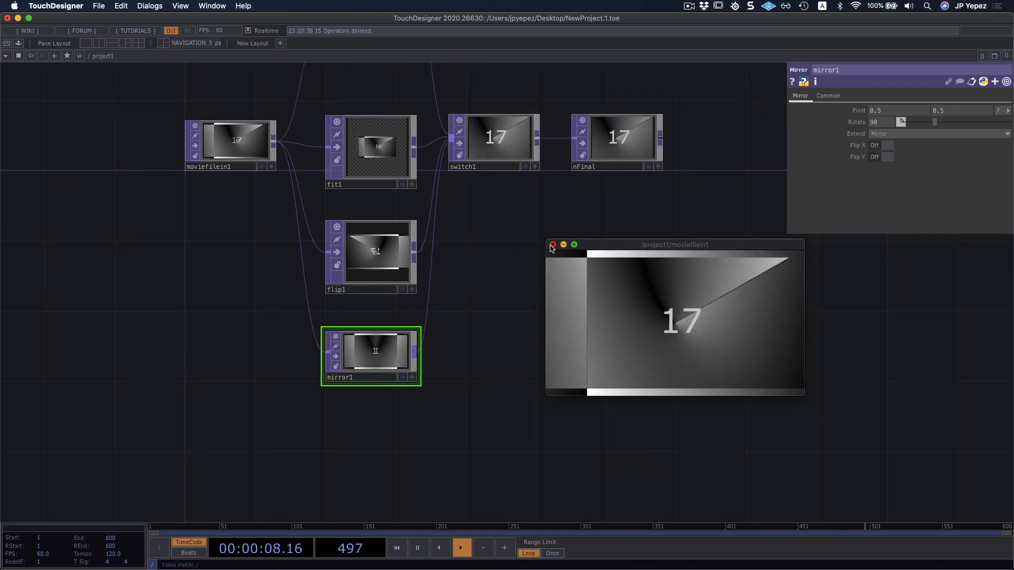
pyautogui.click(553, 245)
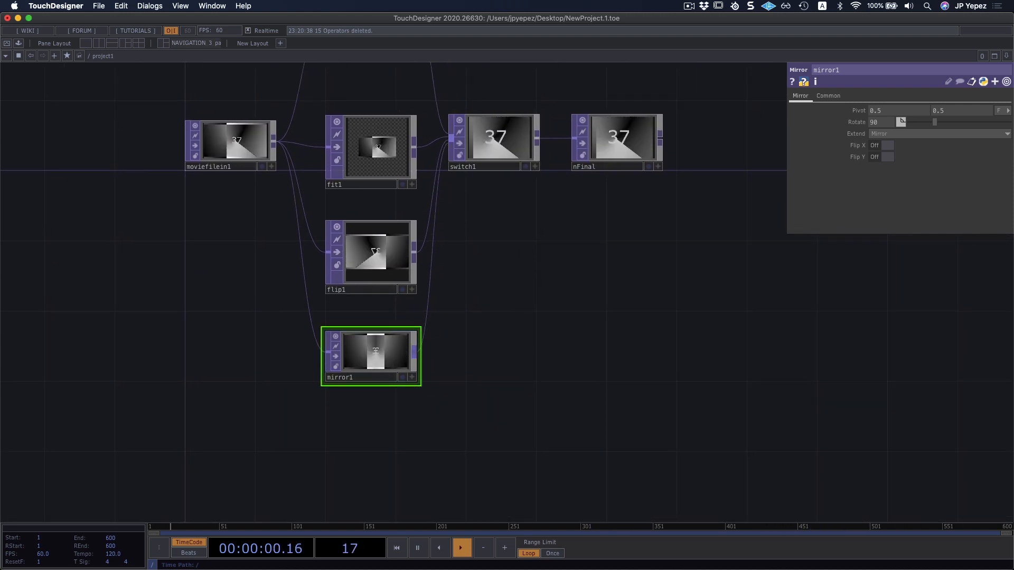
# Add a Resolution TOP below the Mirror TOP and connect the Movie File In TOP to its input.
pyautogui.moveTo(645, 394); pyautogui.dragTo(658, 250)
pyautogui.press('Tab')
pyautogui.write('r')
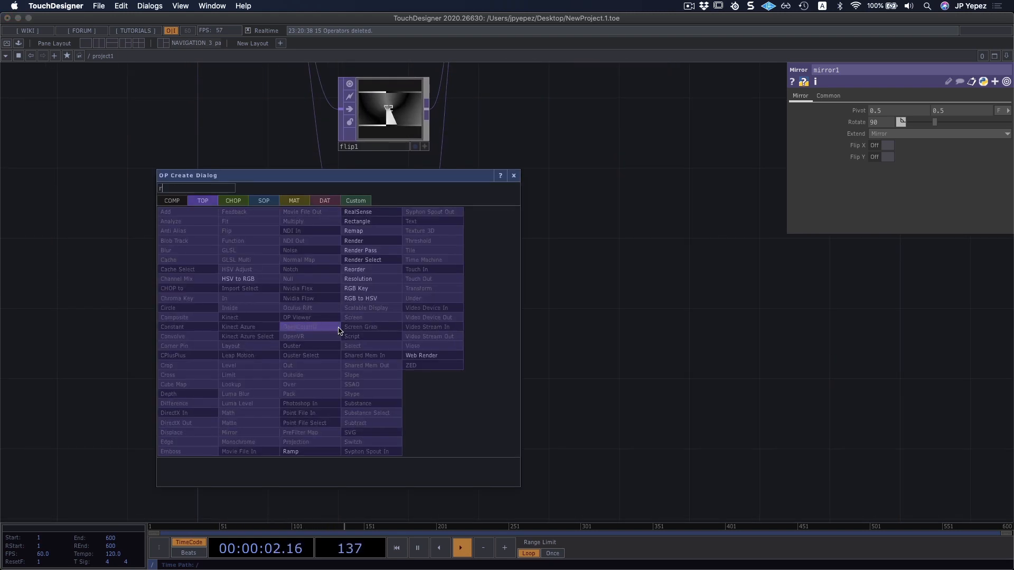
pyautogui.click(348, 277)
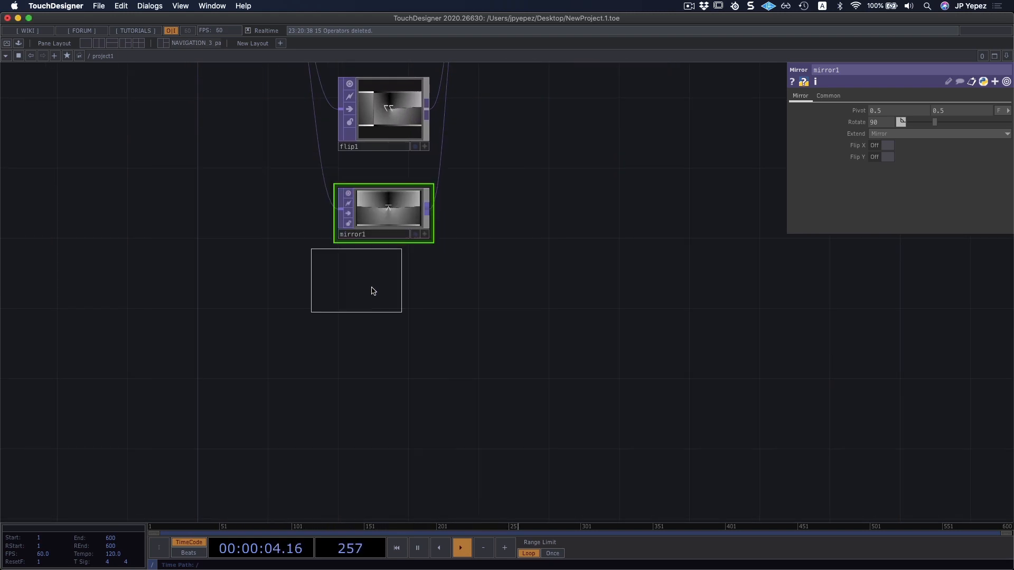
pyautogui.click(379, 290)
pyautogui.scroll(-3, 507, 308)
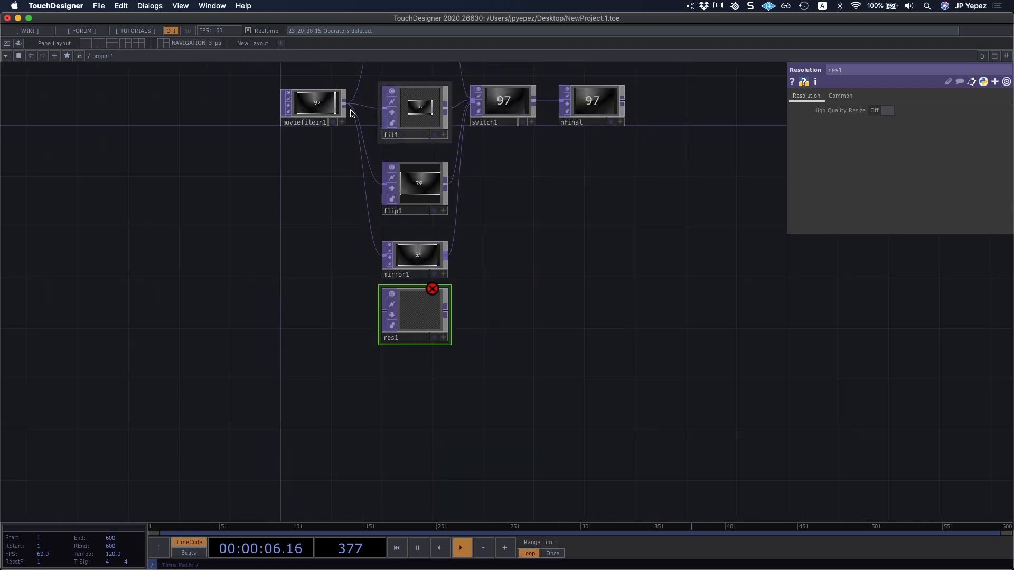
pyautogui.scroll(-2, 427, 275)
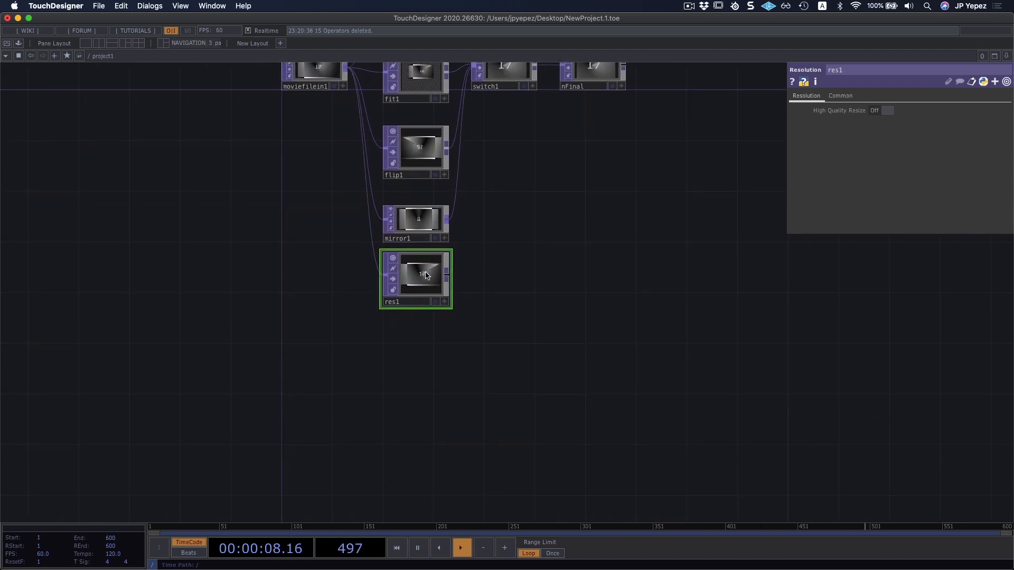
# Show the Resolution TOP's common parameters, shorten its node to fit the image, and move it up towards the Mirror TOP.
pyautogui.scroll(5, 473, 270)
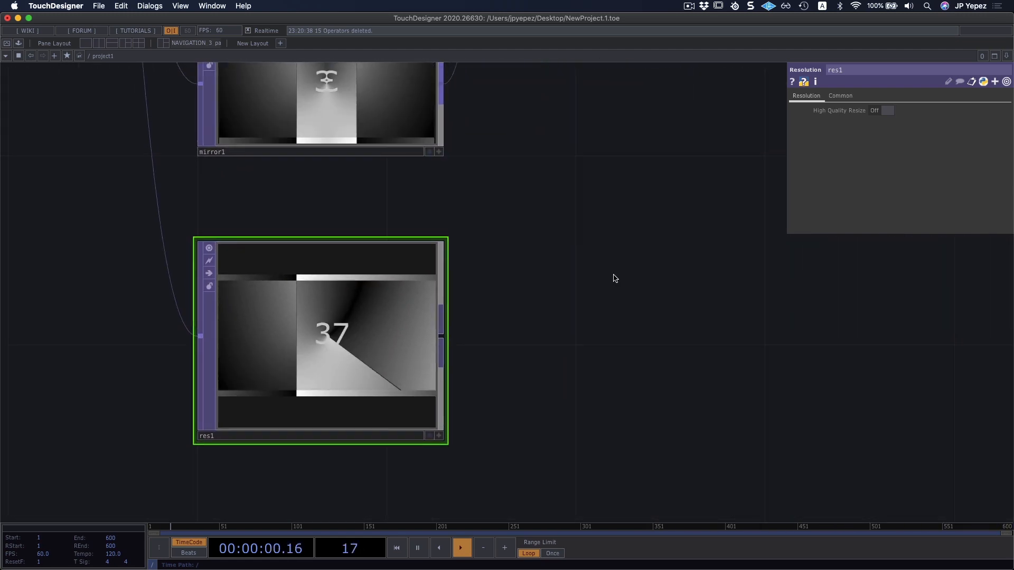
pyautogui.click(840, 96)
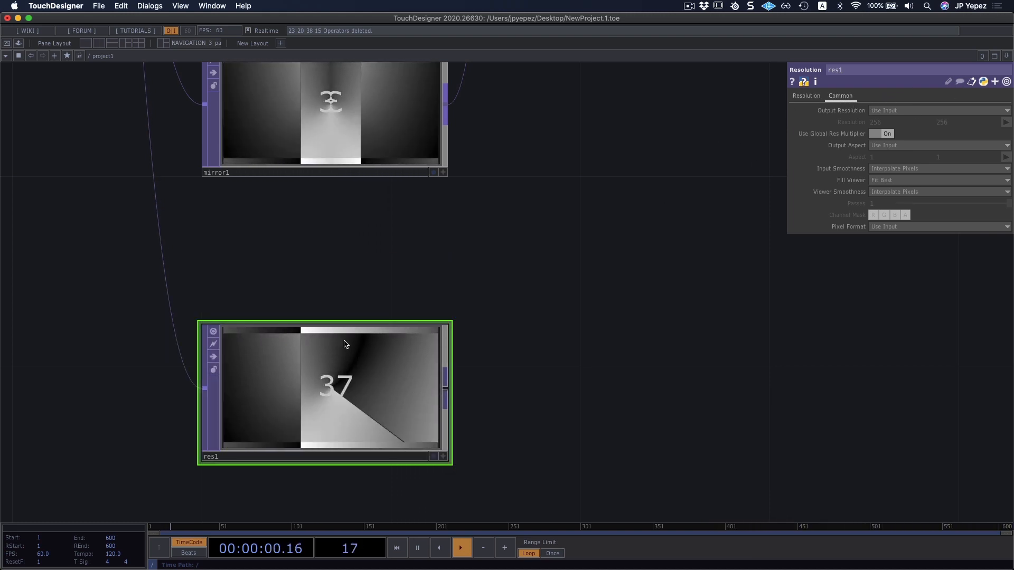
pyautogui.moveTo(346, 345); pyautogui.dragTo(346, 297)
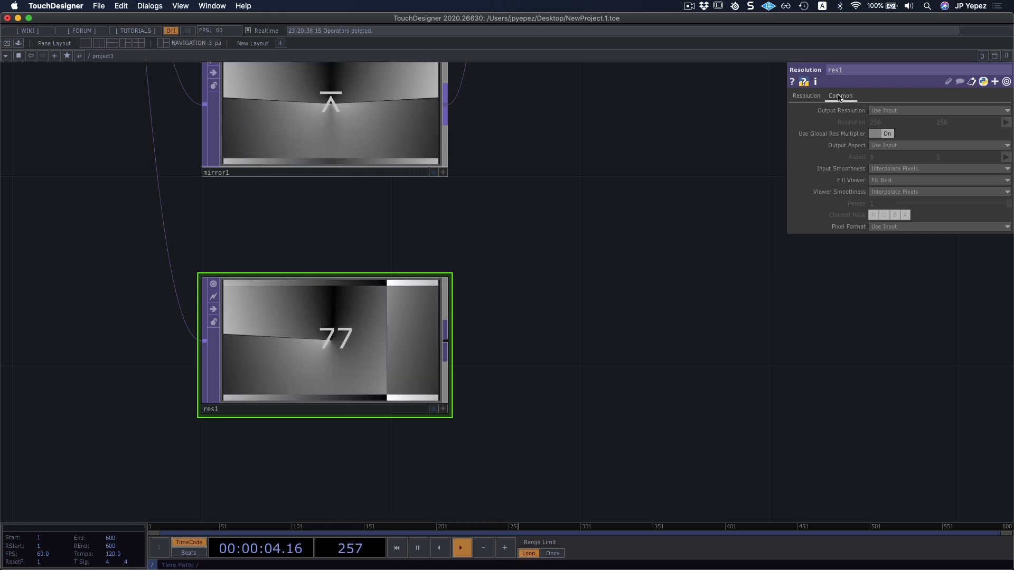
# Examine the common output parameters of the Mirror and Flip TOPs against those of the Resolution TOP.
pyautogui.click(351, 117)
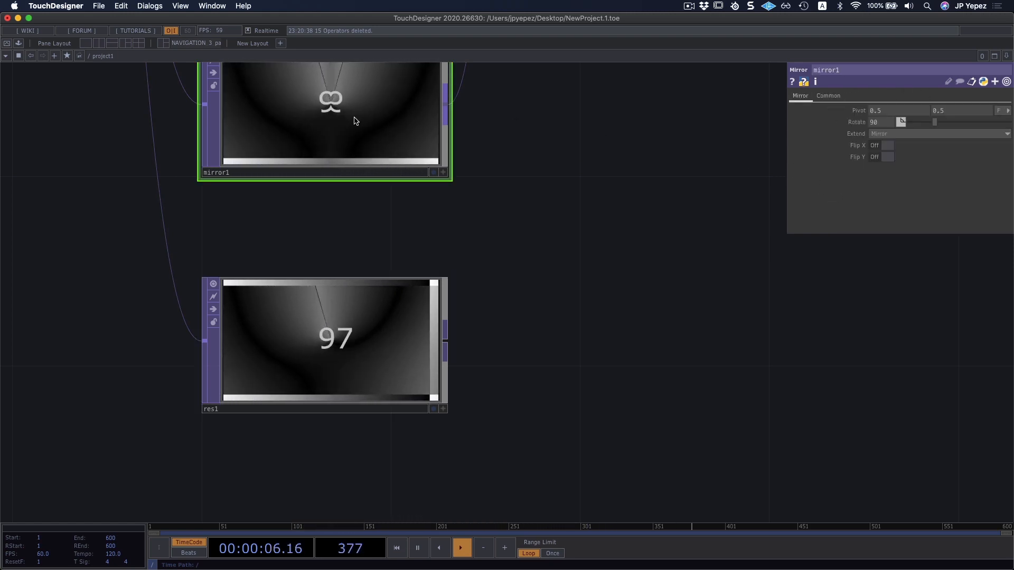
pyautogui.press('h')
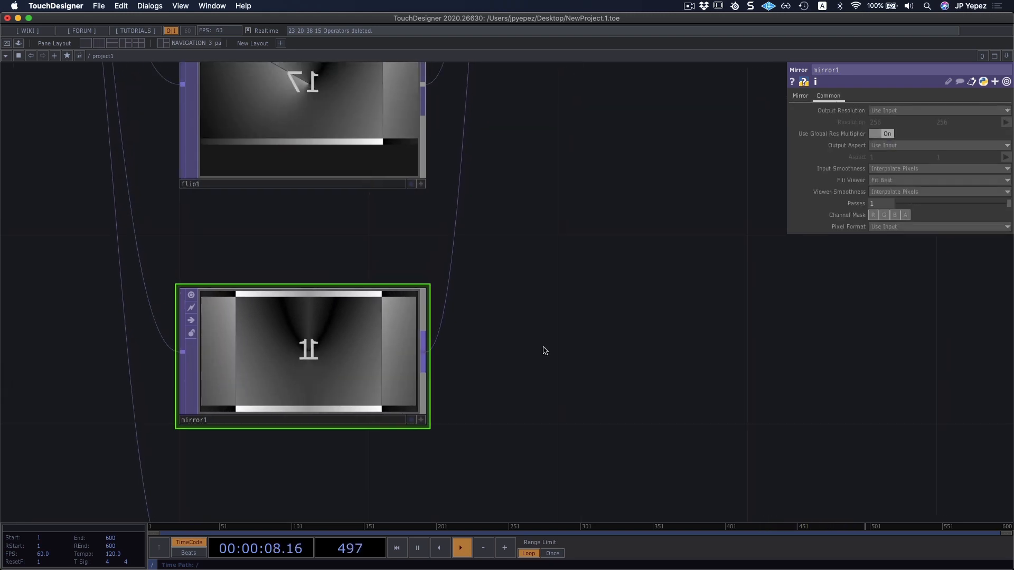
pyautogui.click(415, 199)
pyautogui.click(824, 98)
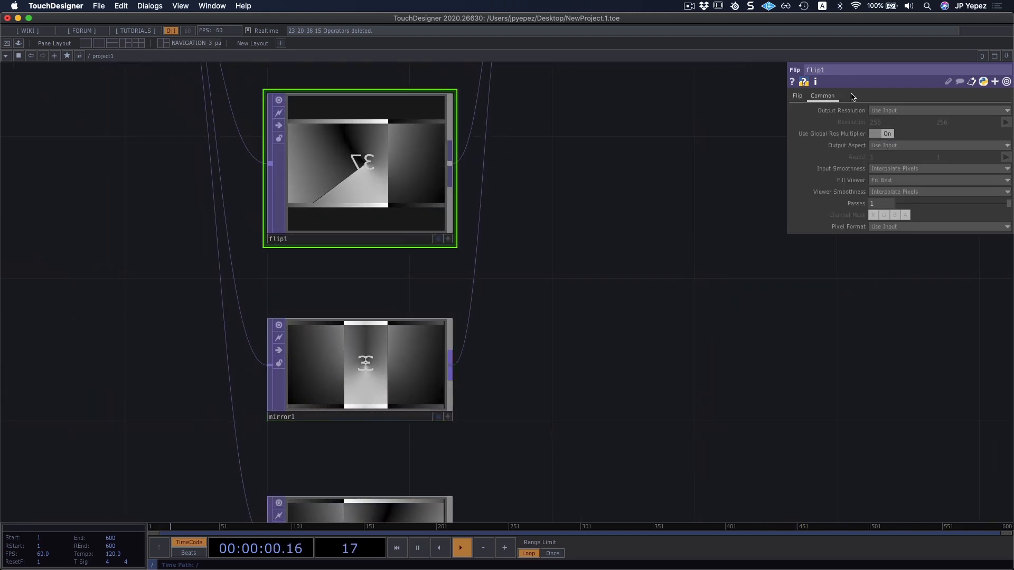
pyautogui.scroll(-5, 616, 226)
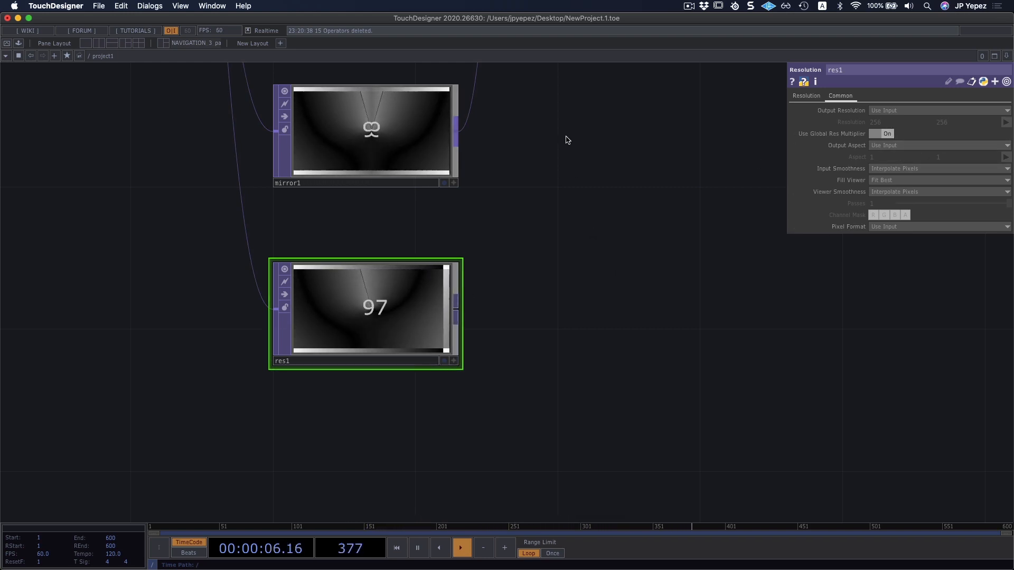
pyautogui.scroll(5, 549, 206)
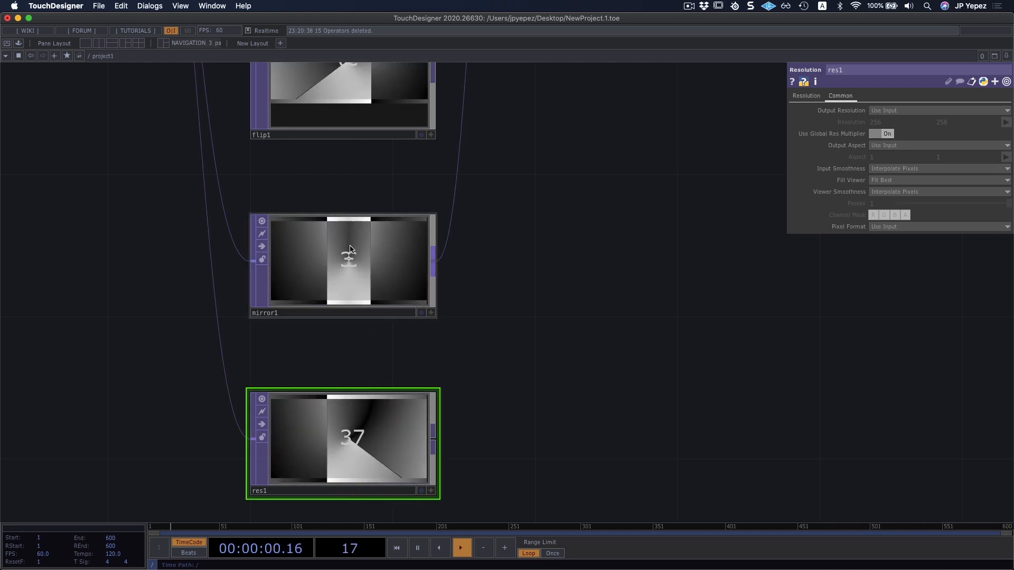
# Check that the same common parameters exist on the Mirror TOP, the Flip TOP and the nFinal Null TOP.
pyautogui.click(351, 248)
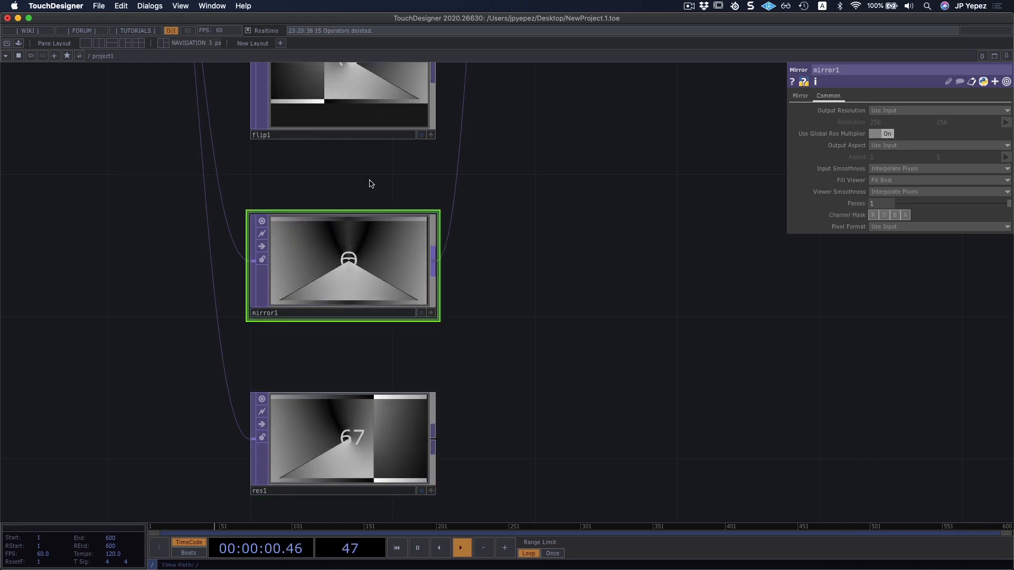
pyautogui.click(386, 109)
pyautogui.moveTo(609, 187); pyautogui.dragTo(591, 450)
pyautogui.scroll(-1, 585, 403)
pyautogui.moveTo(634, 294); pyautogui.dragTo(509, 345)
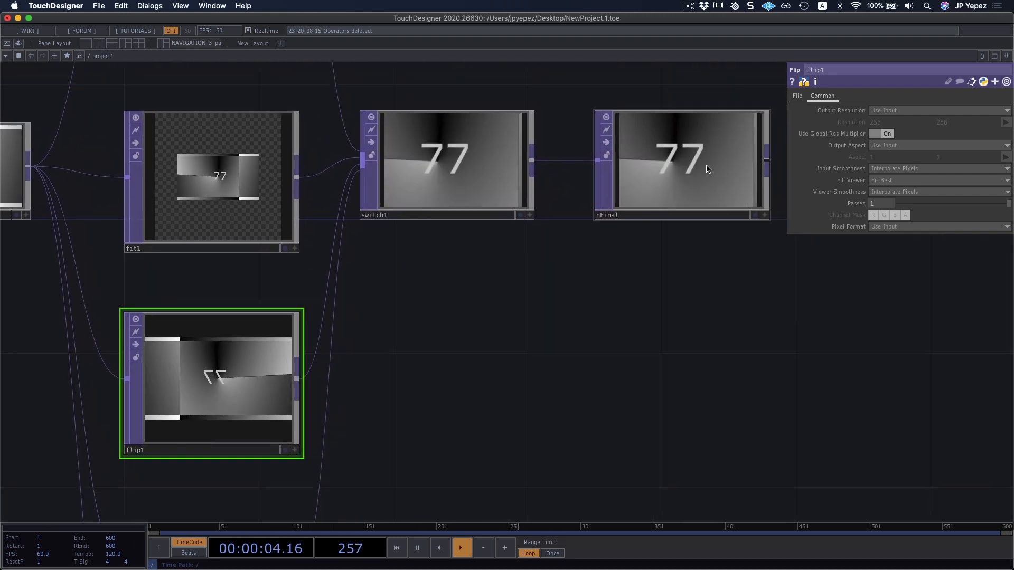
pyautogui.click(707, 169)
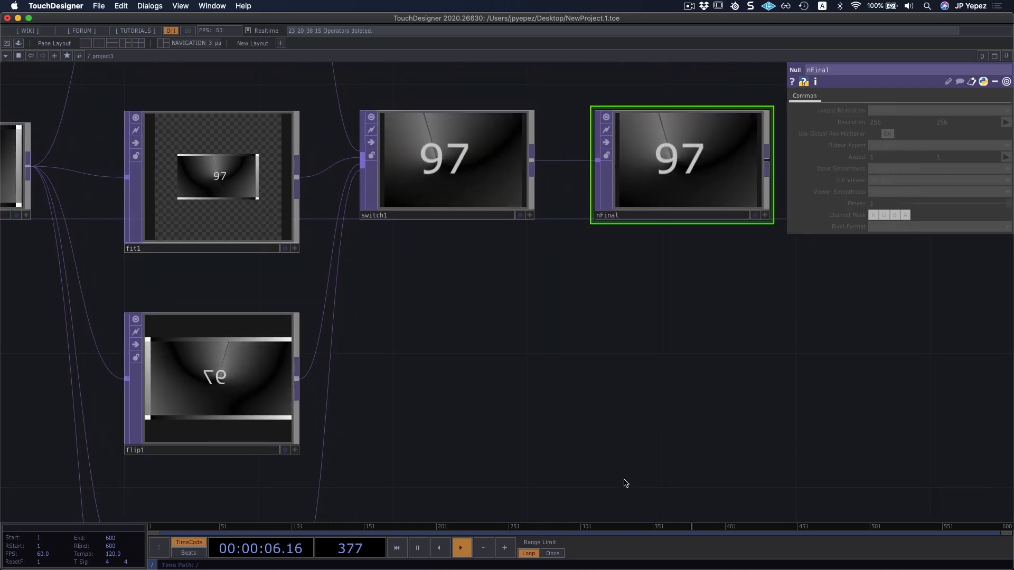
pyautogui.moveTo(625, 483); pyautogui.dragTo(647, 248)
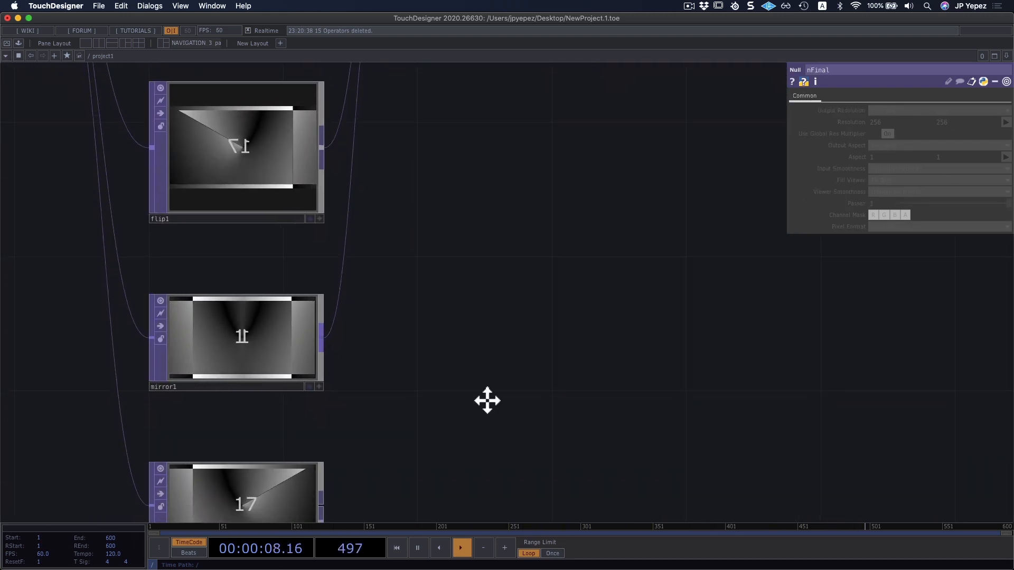
pyautogui.moveTo(487, 401); pyautogui.dragTo(542, 228)
# Set the Resolution TOP's output resolution to Custom Resolution with a size of 512 by 512.
pyautogui.click(334, 340)
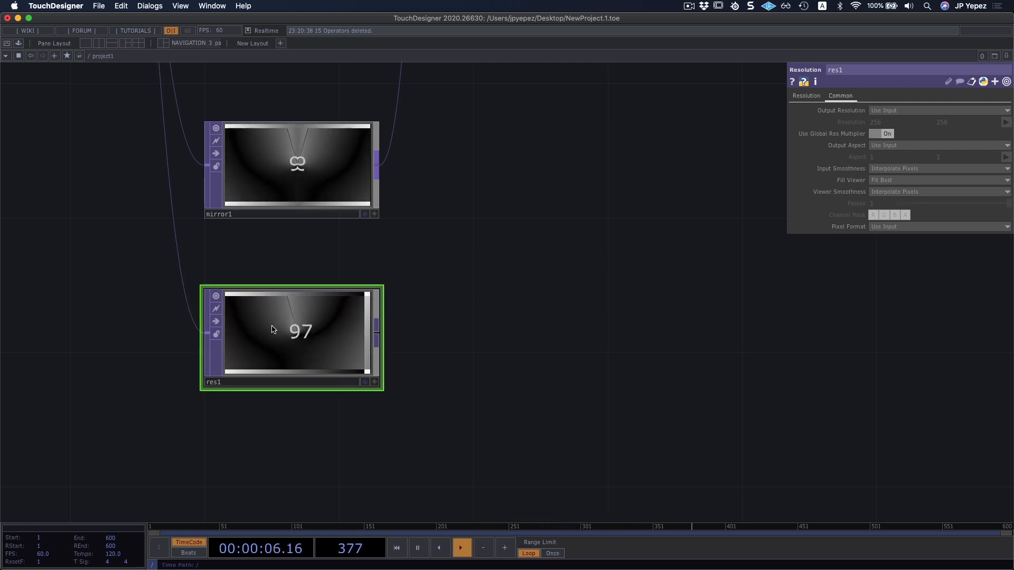
pyautogui.moveTo(462, 294); pyautogui.dragTo(492, 266)
pyautogui.moveTo(491, 266); pyautogui.dragTo(449, 304, button='middle')
pyautogui.moveTo(489, 337); pyautogui.dragTo(476, 405)
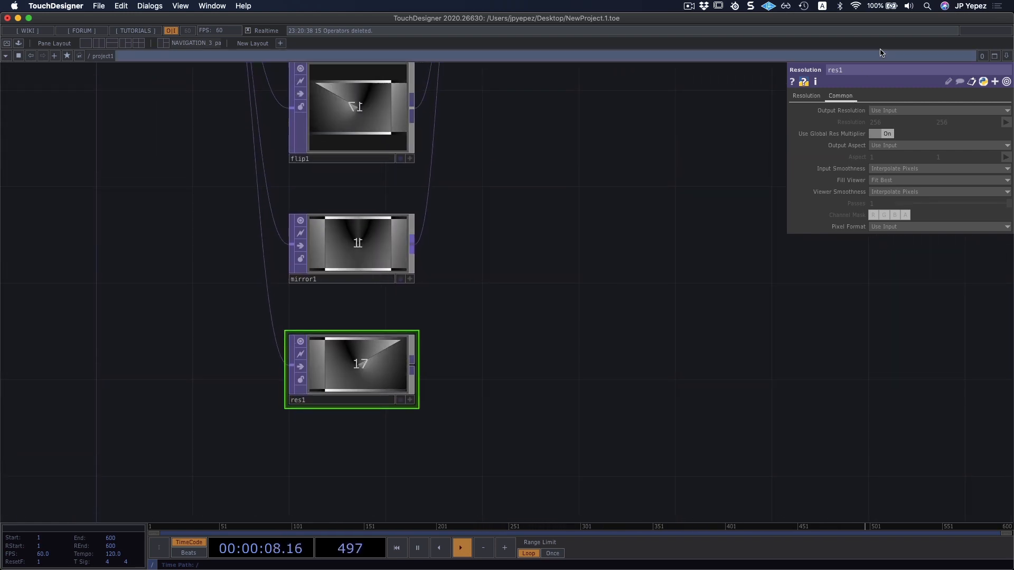
pyautogui.moveTo(604, 321); pyautogui.dragTo(584, 375)
pyautogui.click(880, 112)
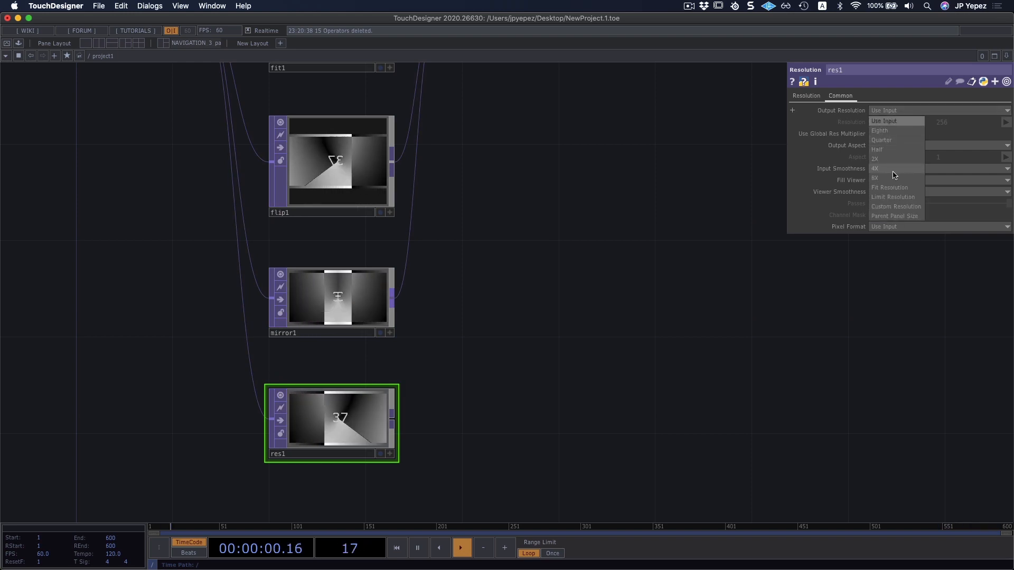
pyautogui.click(896, 207)
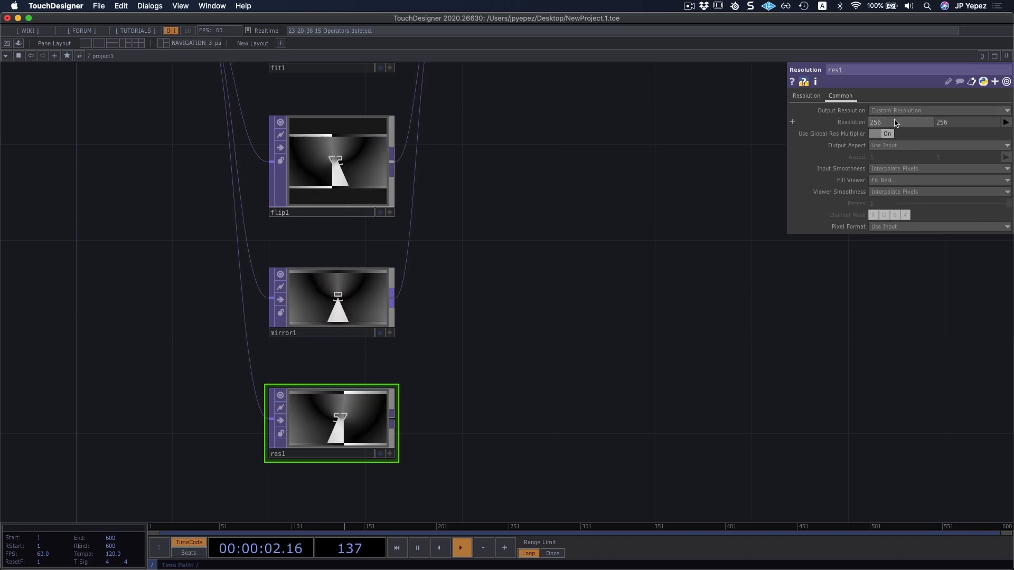
pyautogui.click(896, 123)
pyautogui.write('512')
pyautogui.press('Tab')
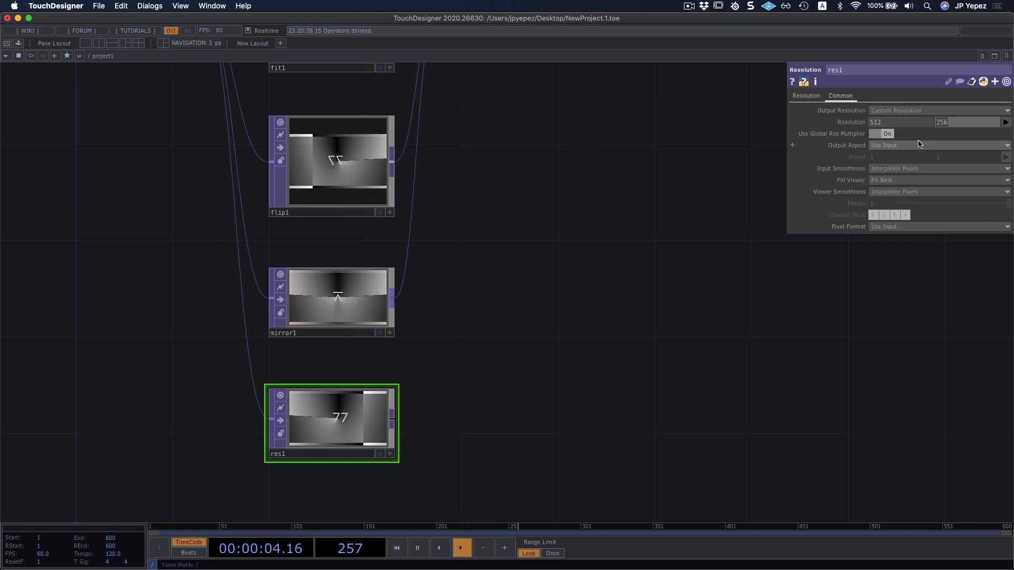
pyautogui.press('Return')
# Connect the Resolution TOP's output to the Switch TOP as another input.
pyautogui.moveTo(575, 296); pyautogui.dragTo(507, 264, button='middle')
pyautogui.moveTo(455, 223); pyautogui.dragTo(539, 319)
pyautogui.middleClick(326, 162)
pyautogui.moveTo(326, 160); pyautogui.dragTo(585, 377, button='middle')
pyautogui.moveTo(585, 377); pyautogui.dragTo(566, 254)
pyautogui.moveTo(469, 360); pyautogui.dragTo(510, 372, button='middle')
pyautogui.moveTo(545, 313); pyautogui.dragTo(519, 352)
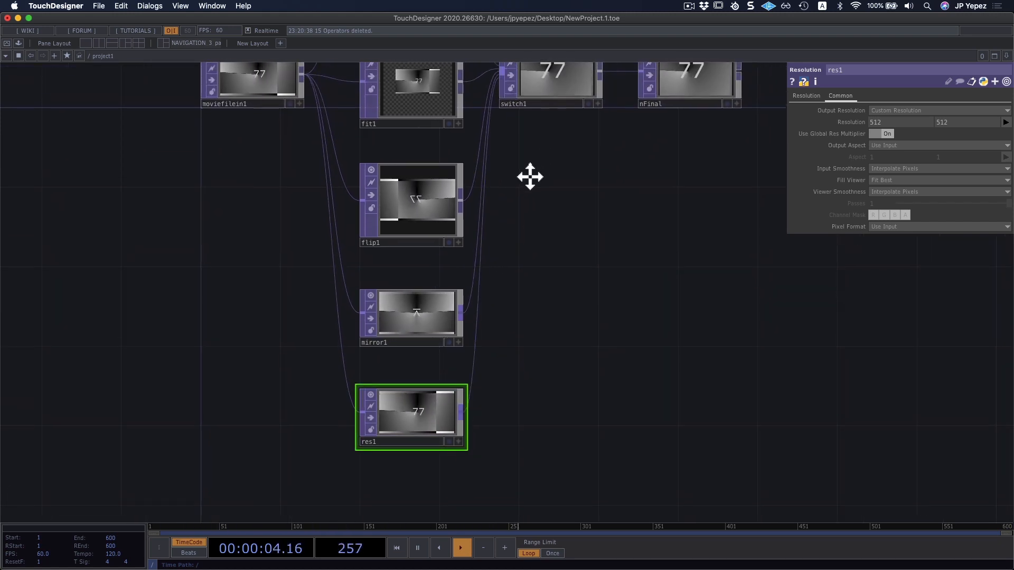
# Scrub the Switch TOP's index through its connected inputs and return it to 0.
pyautogui.moveTo(527, 177); pyautogui.dragTo(531, 187, button='middle')
pyautogui.click(553, 93)
pyautogui.moveTo(500, 417); pyautogui.dragTo(503, 367)
pyautogui.moveTo(528, 259); pyautogui.dragTo(498, 401)
pyautogui.moveTo(492, 446); pyautogui.dragTo(488, 492)
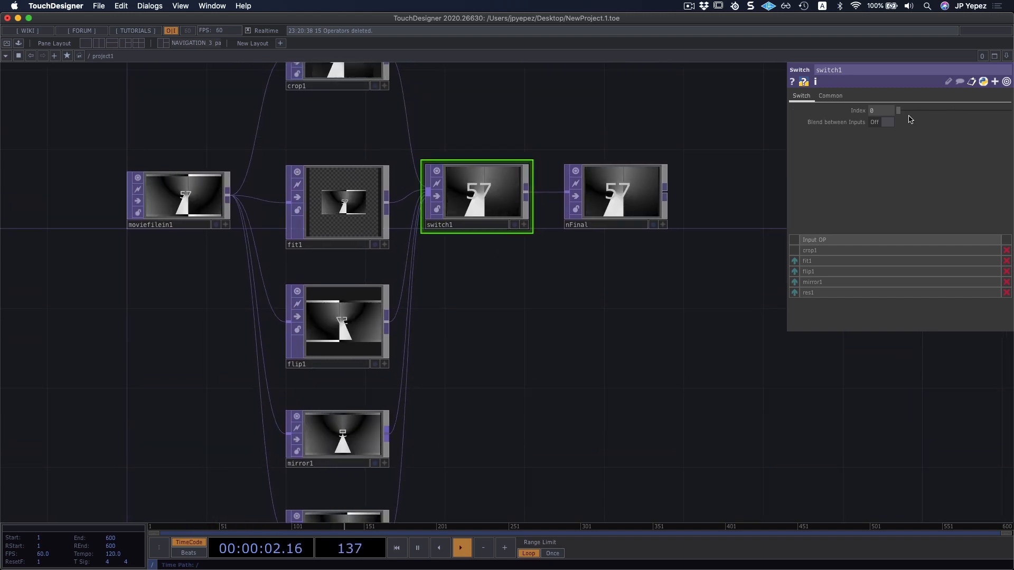
pyautogui.moveTo(900, 111); pyautogui.dragTo(1010, 114)
pyautogui.moveTo(949, 113); pyautogui.dragTo(838, 108)
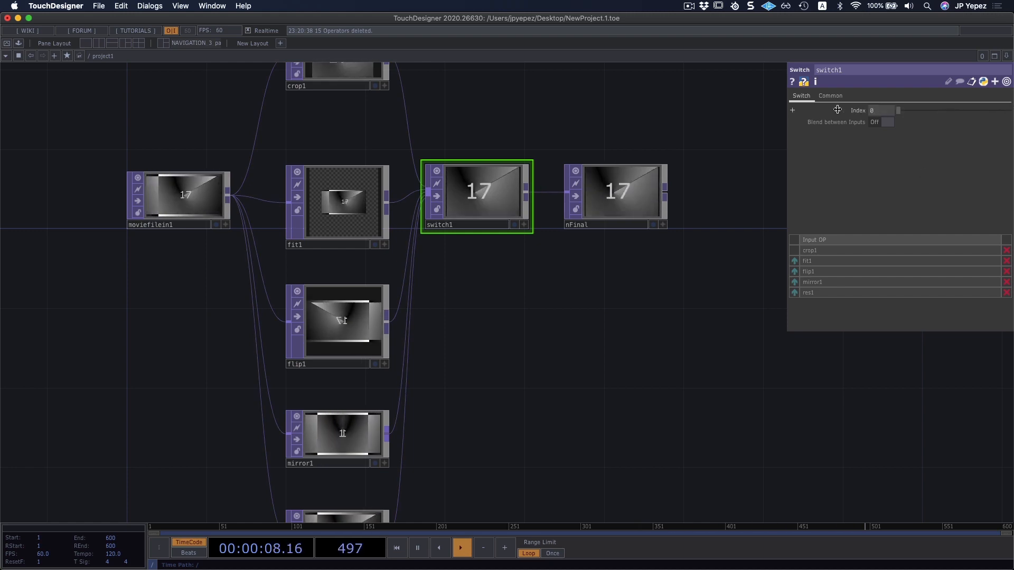
# Inspect the Resolution TOP's operator info for its output size.
pyautogui.moveTo(658, 314); pyautogui.dragTo(728, 172)
pyautogui.middleClick(433, 400)
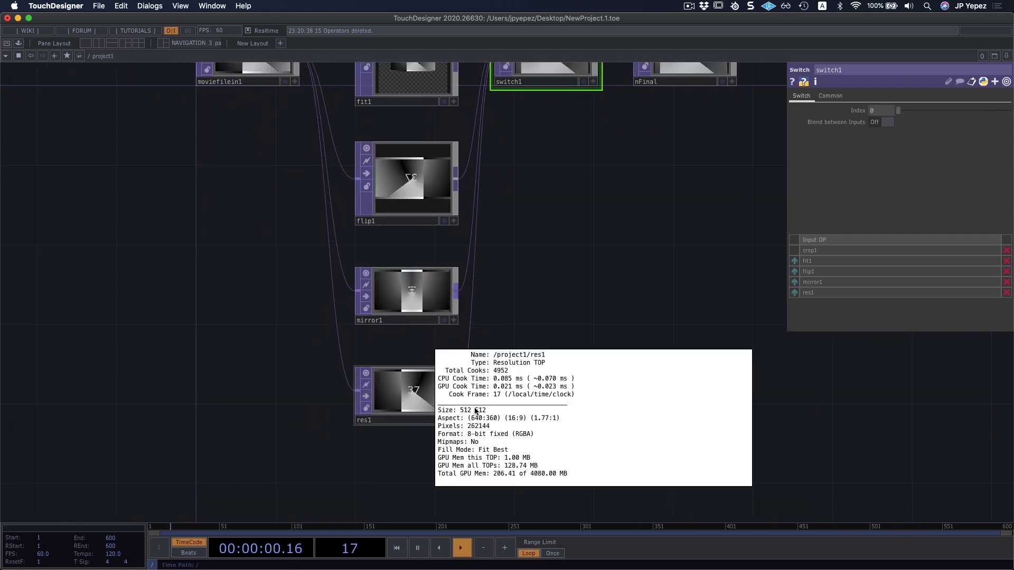
pyautogui.scroll(4, 391, 450)
pyautogui.moveTo(578, 400); pyautogui.dragTo(597, 309)
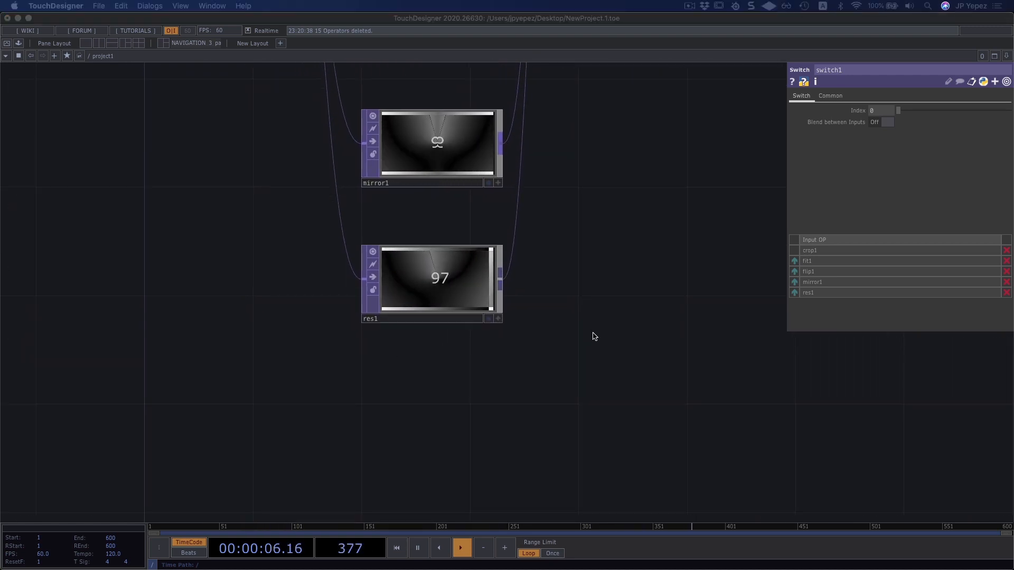
pyautogui.moveTo(598, 317); pyautogui.dragTo(575, 378)
pyautogui.scroll(-5, 577, 378)
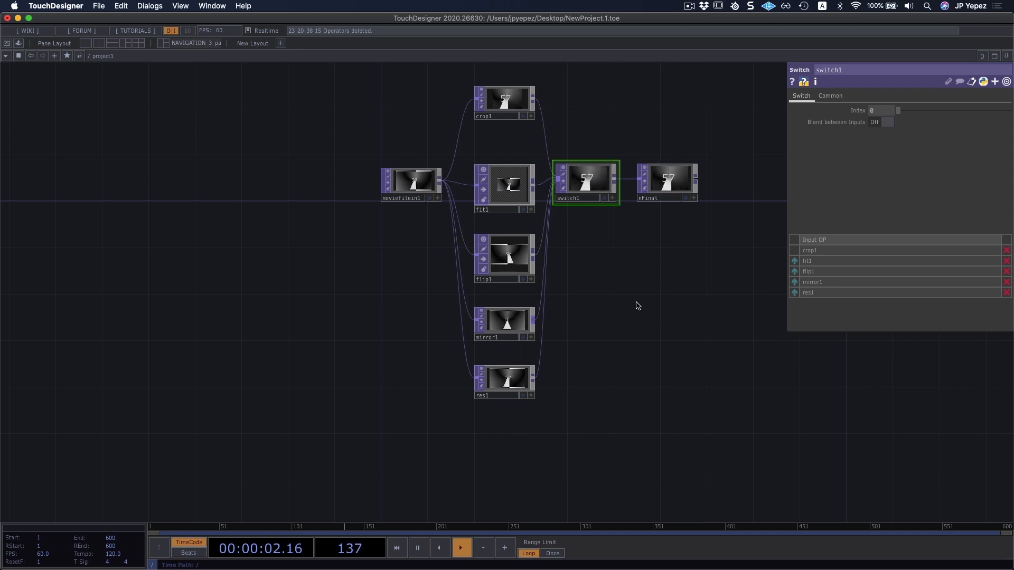
# Add a Transform TOP directly below the Resolution TOP.
pyautogui.moveTo(643, 283); pyautogui.dragTo(646, 239)
pyautogui.moveTo(515, 366); pyautogui.dragTo(527, 257)
pyautogui.scroll(3, 504, 283)
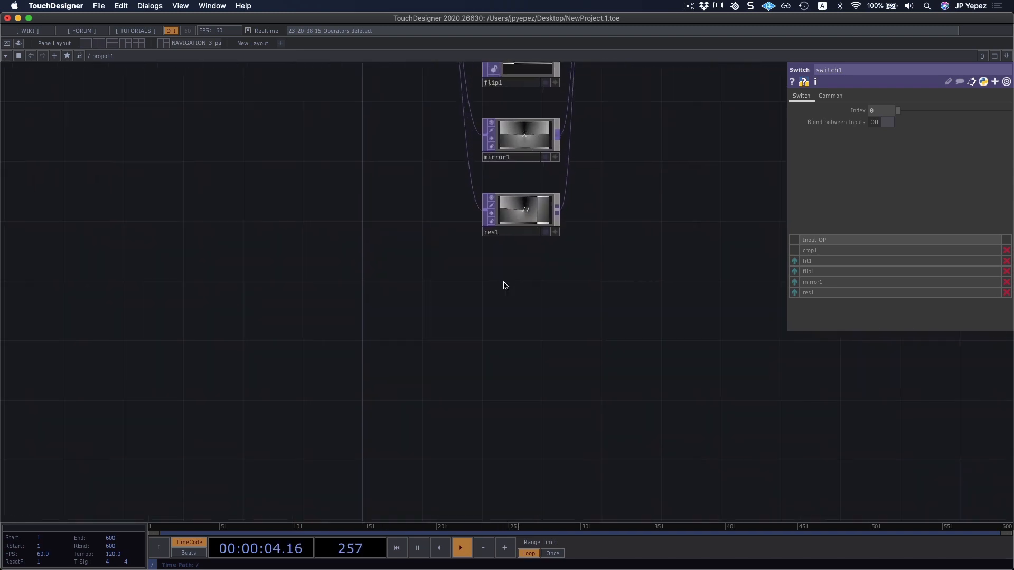
pyautogui.press('Tab')
pyautogui.write('tra')
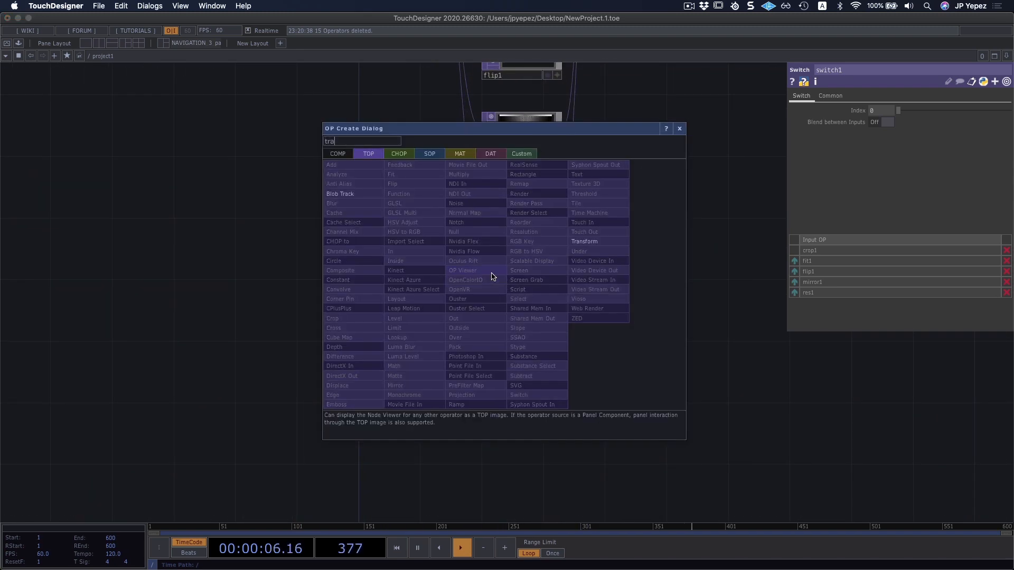
pyautogui.click(596, 241)
pyautogui.click(518, 282)
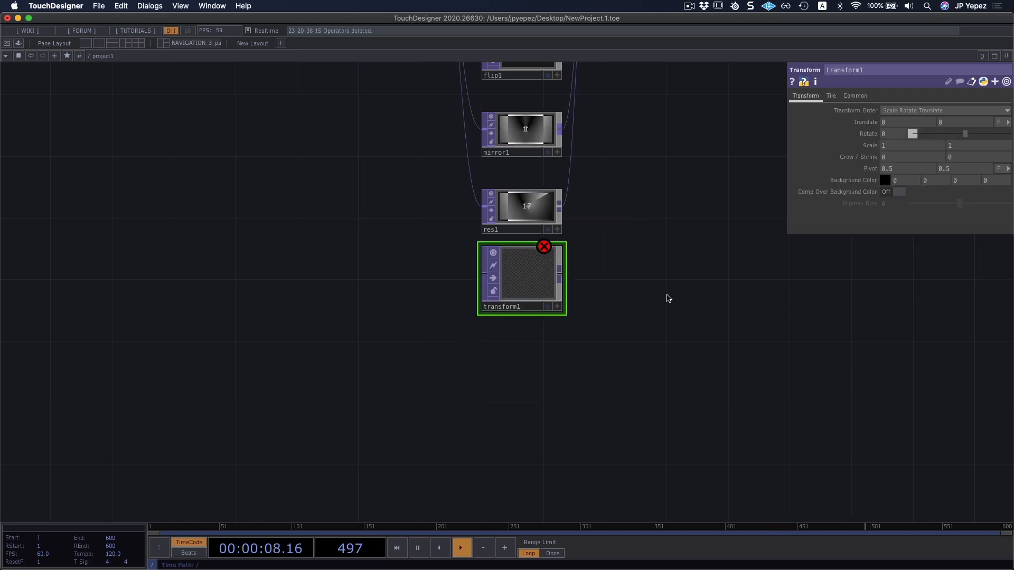
# Feed the Movie File In TOP into the Transform TOP and tidy the new node's size and position below the Resolution TOP.
pyautogui.moveTo(667, 273); pyautogui.dragTo(694, 362)
pyautogui.scroll(-3, 694, 361)
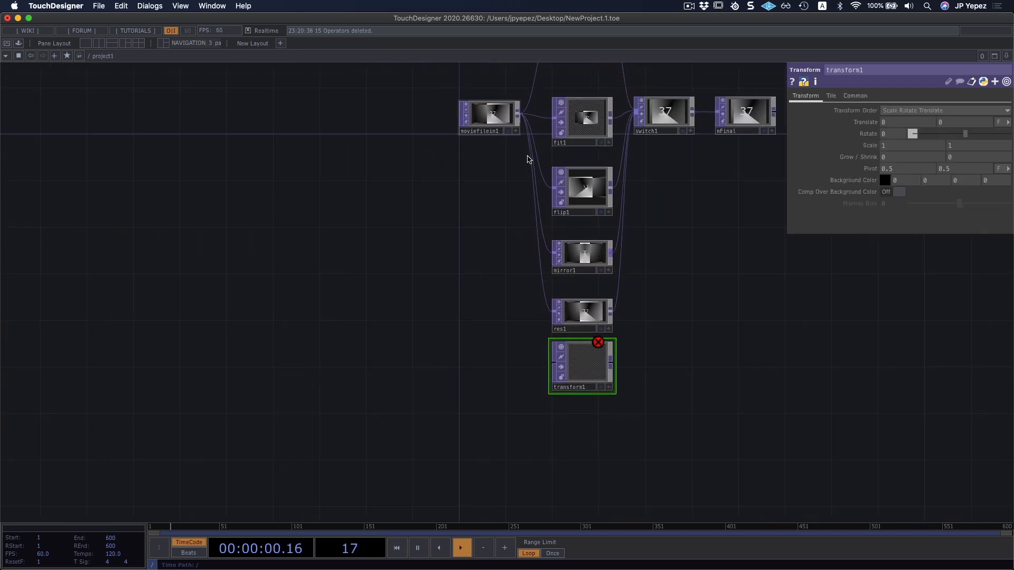
pyautogui.click(539, 364)
pyautogui.scroll(5, 607, 350)
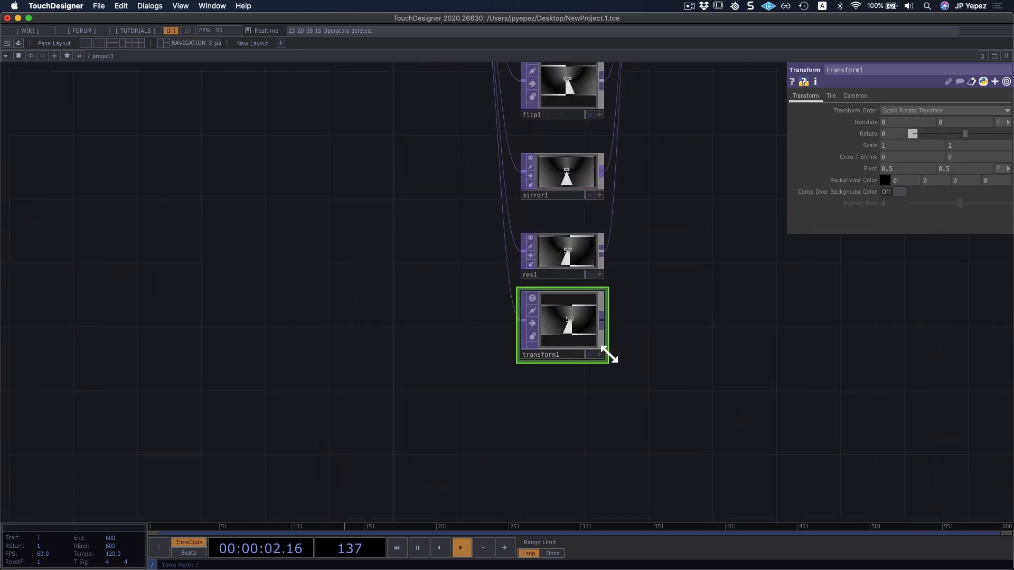
pyautogui.click(611, 366)
pyautogui.moveTo(658, 330); pyautogui.dragTo(634, 348)
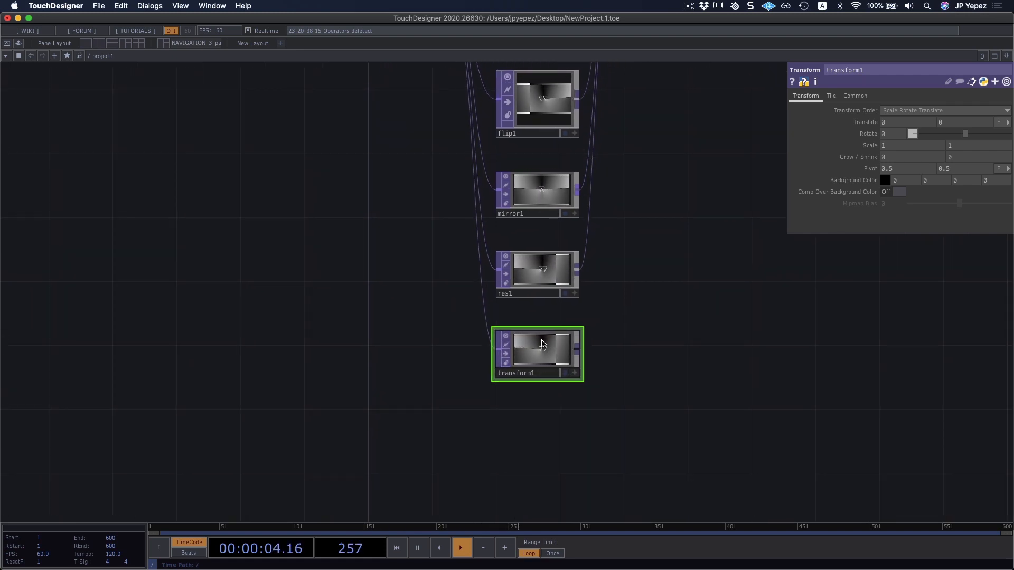
pyautogui.scroll(5, 584, 334)
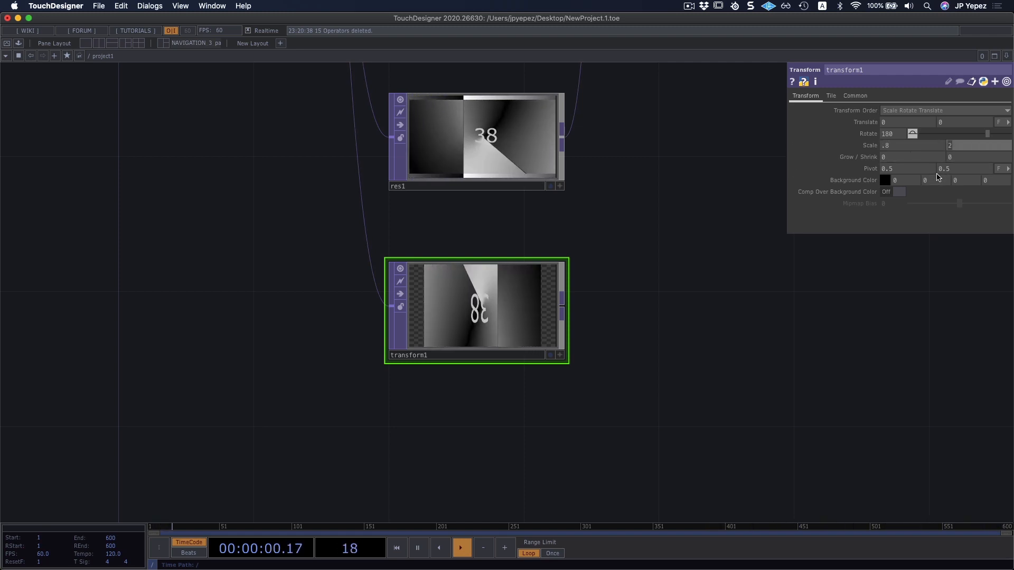
# Inspect the Transform TOP's operator info for its output size.
pyautogui.moveTo(620, 351); pyautogui.dragTo(628, 325)
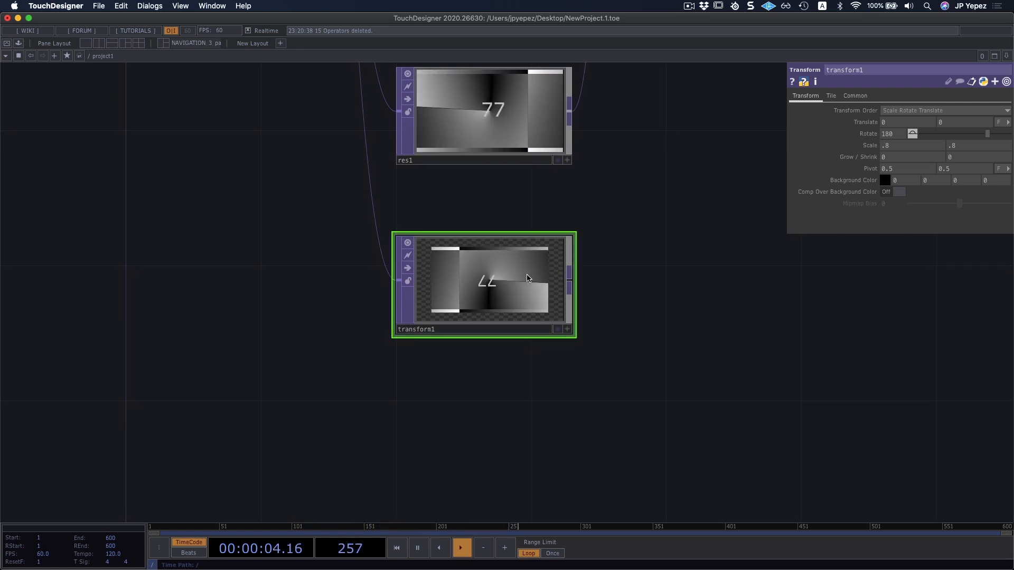
pyautogui.middleClick(480, 285)
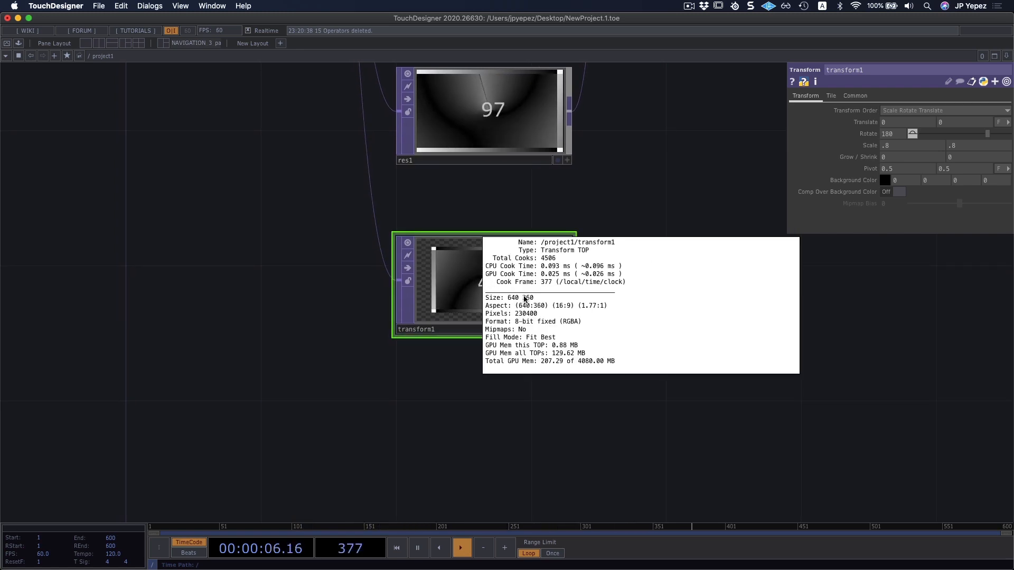
pyautogui.click(640, 193)
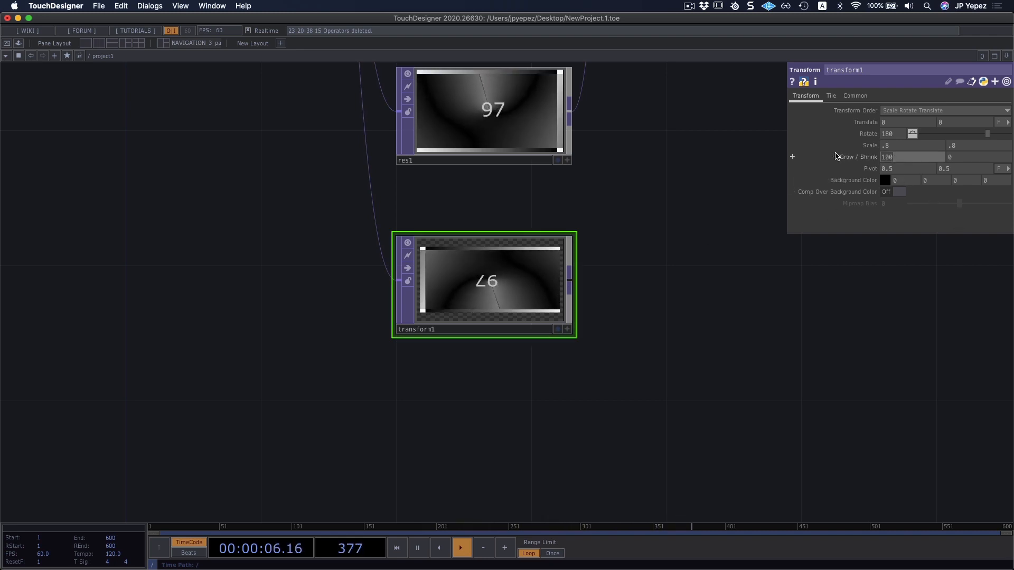
# Try a horizontal Grow / Shrink value of 200 on the Transform TOP and reset it to 0.
pyautogui.write('200')
pyautogui.press('Return')
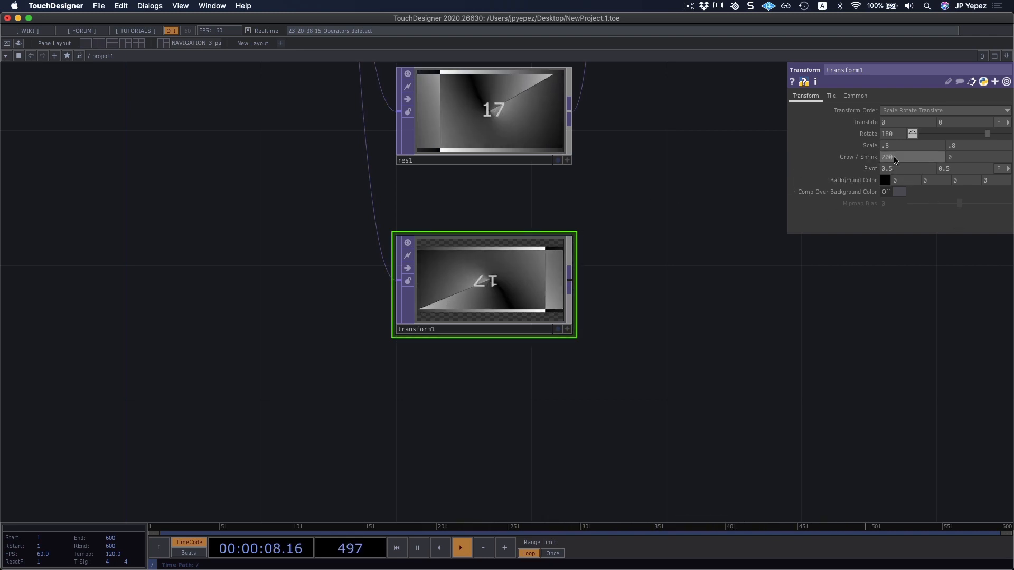
pyautogui.doubleClick(904, 160)
pyautogui.write('0')
pyautogui.press('Return')
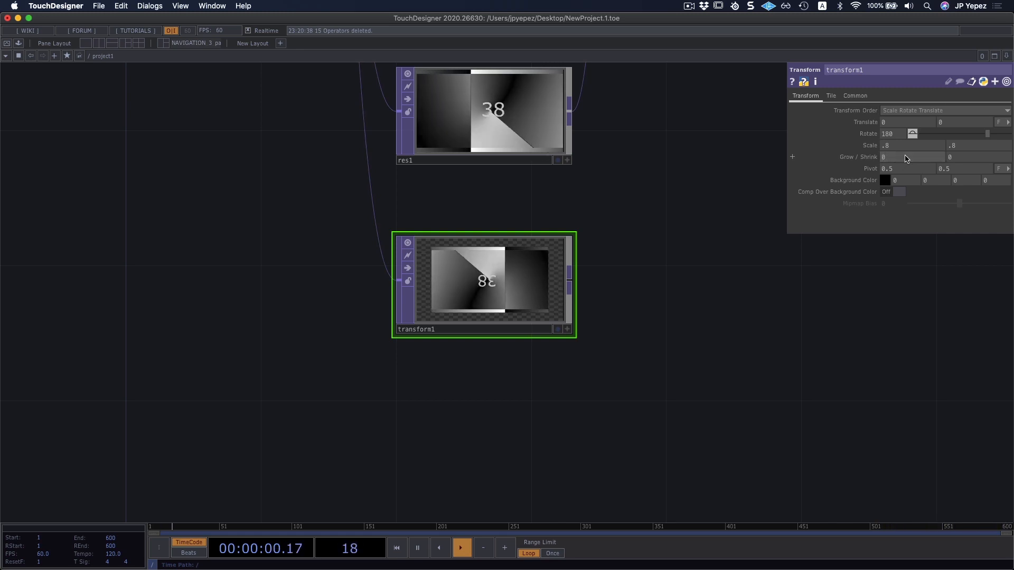
# Try the Repeat and Mirror extend modes for the Transform TOP's tiling.
pyautogui.moveTo(686, 285); pyautogui.dragTo(642, 323)
pyautogui.scroll(-1, 666, 301)
pyautogui.scroll(-1, 627, 347)
pyautogui.moveTo(654, 283); pyautogui.dragTo(608, 259)
pyautogui.scroll(-1, 627, 347)
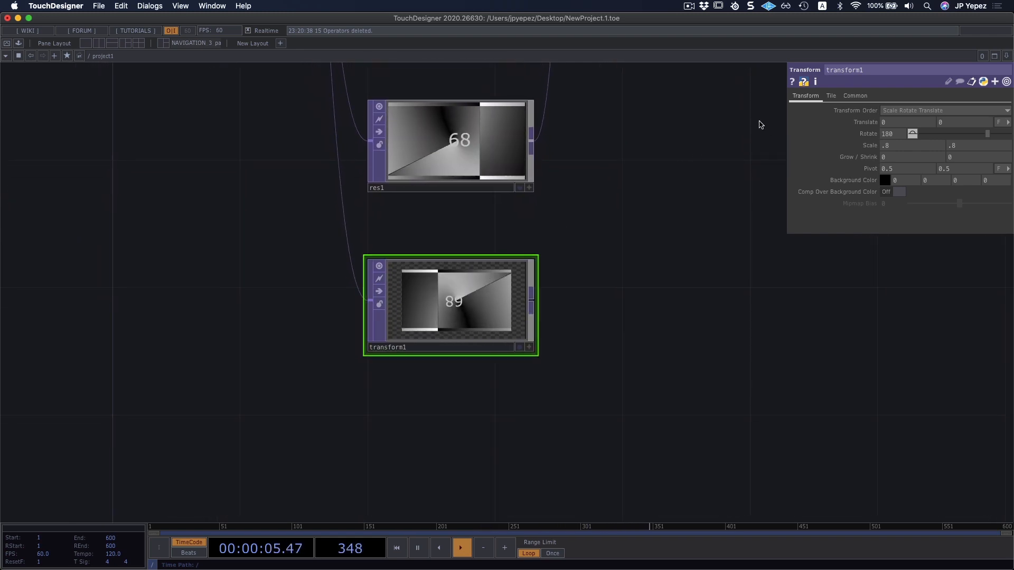
pyautogui.click(831, 98)
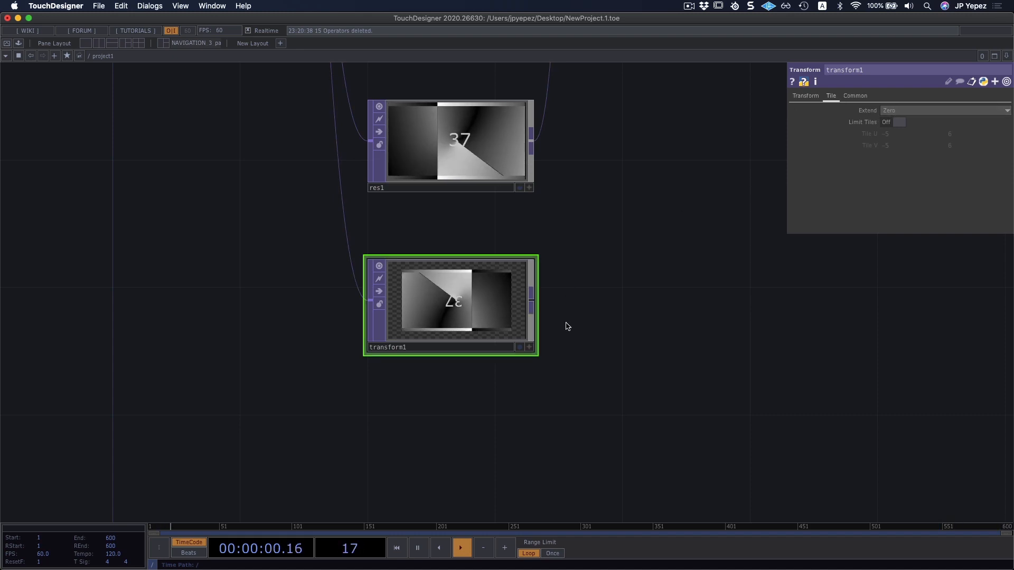
pyautogui.scroll(5, 487, 305)
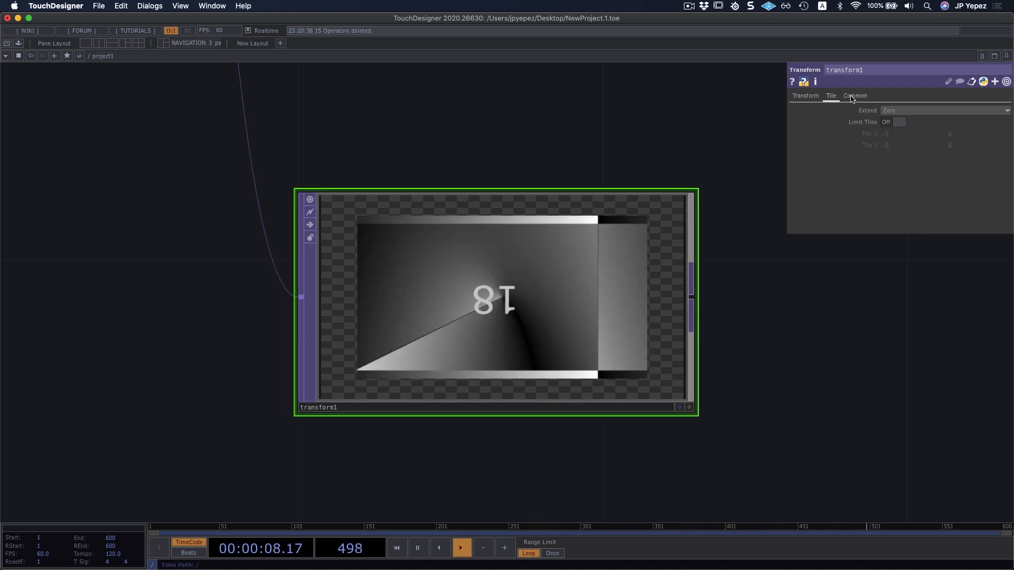
pyautogui.click(895, 110)
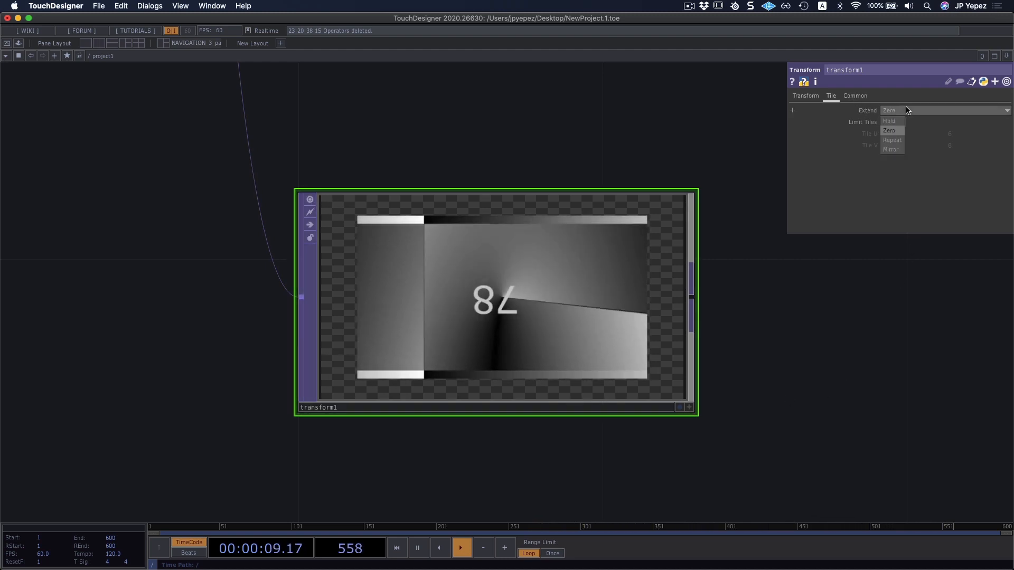
pyautogui.click(898, 140)
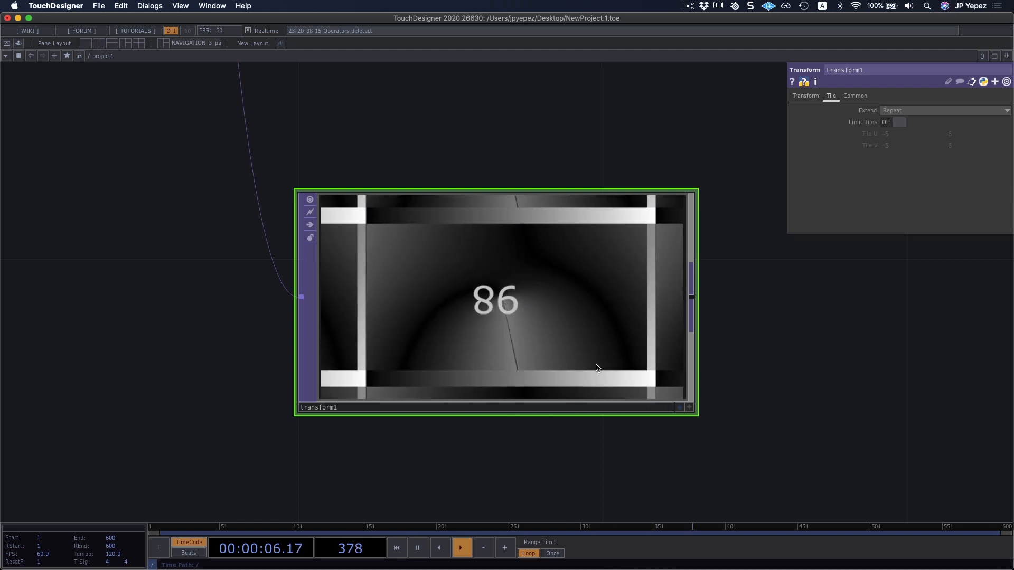
pyautogui.click(898, 110)
pyautogui.click(896, 152)
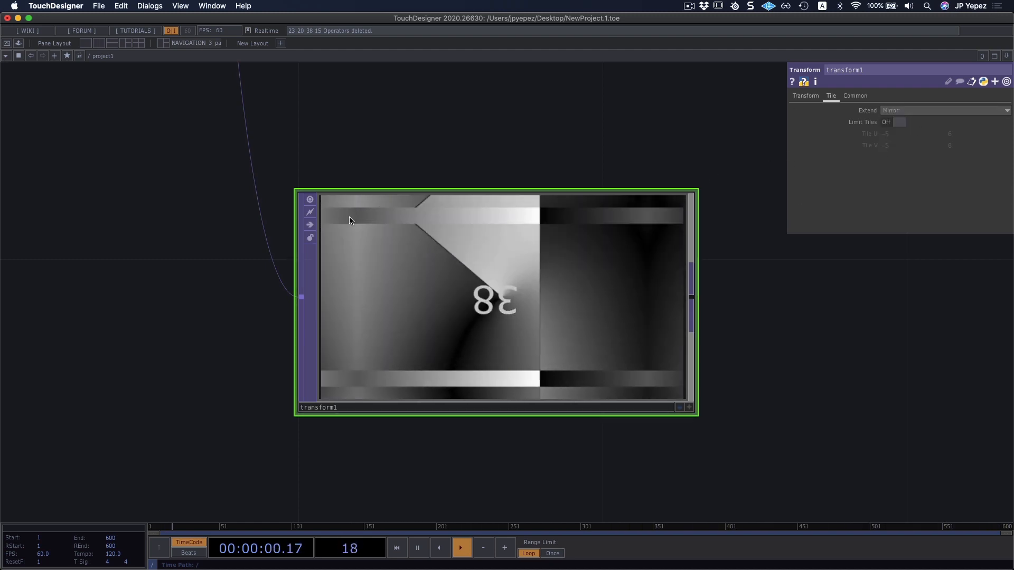
# Set the Transform TOP's scale to .5 in both directions.
pyautogui.click(806, 95)
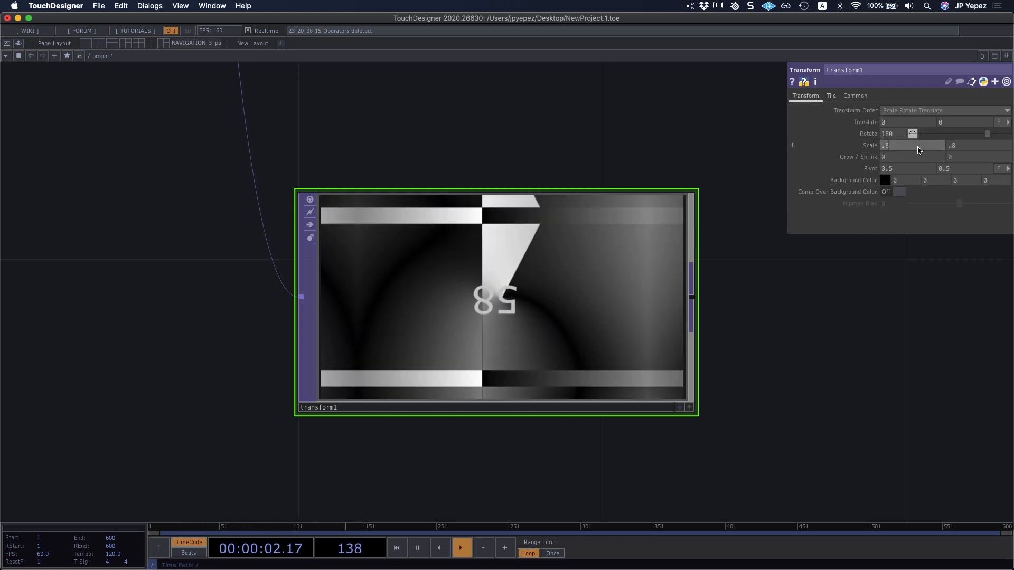
pyautogui.press('BackSpace')
pyautogui.write('5')
pyautogui.press('Tab')
pyautogui.write('.5')
pyautogui.press('Return')
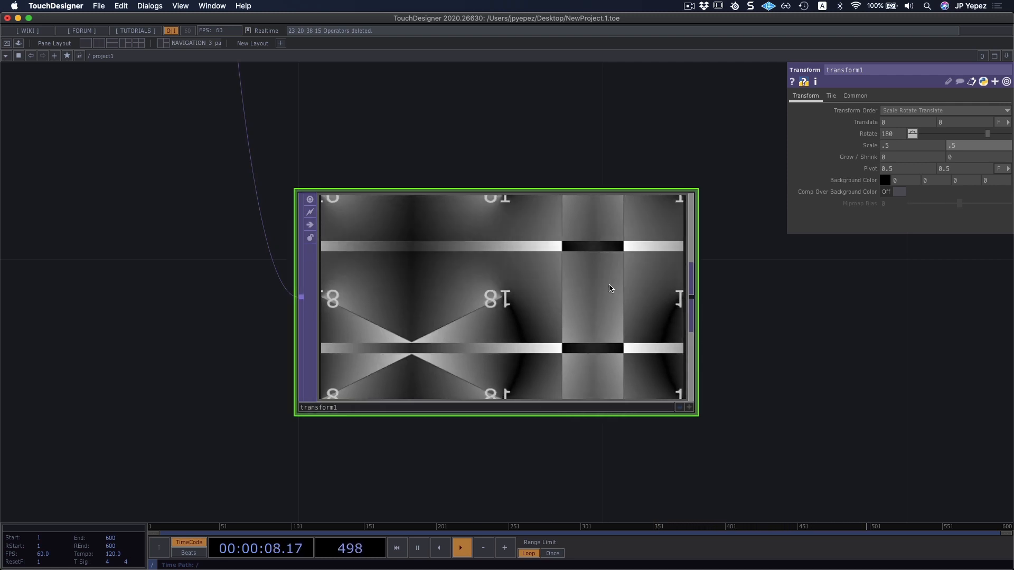
# Set the Transform TOP's Extend mode to Repeat.
pyautogui.click(831, 95)
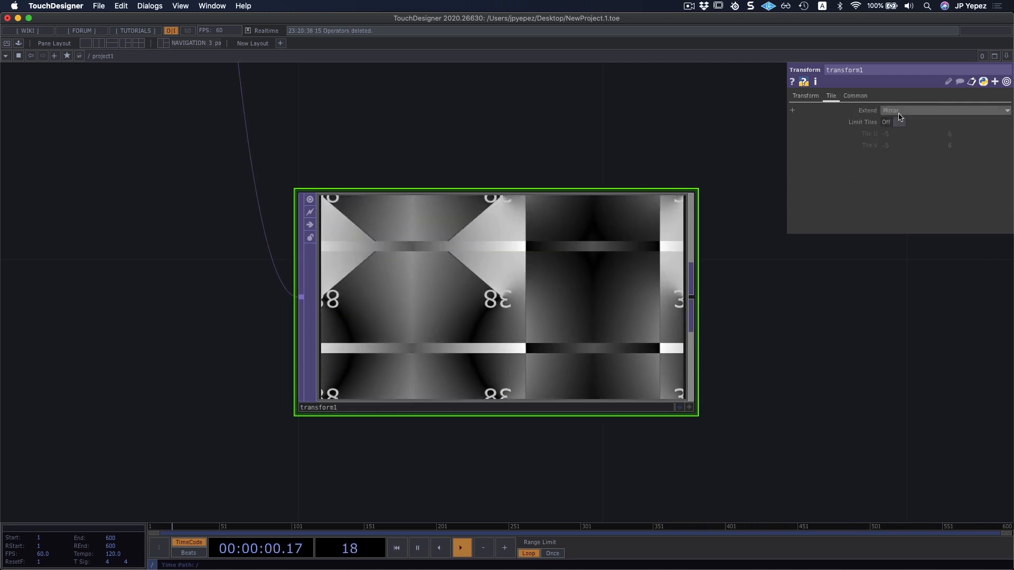
pyautogui.click(901, 112)
pyautogui.click(894, 142)
# Connect the Transform TOP's output to the Switch TOP as another input and show the Switch TOP's parameters.
pyautogui.scroll(-1, 712, 386)
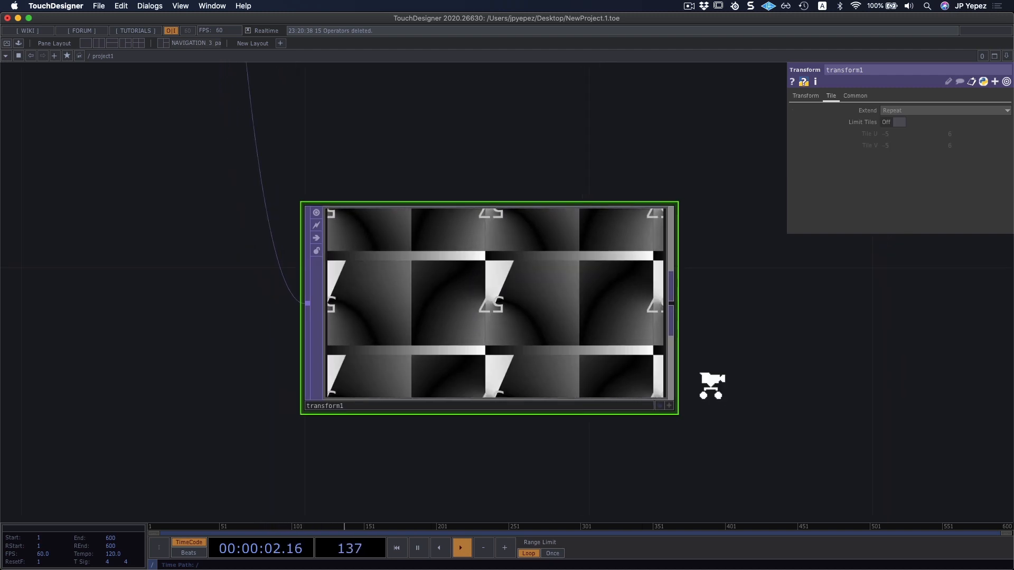
pyautogui.scroll(-5, 712, 386)
pyautogui.moveTo(749, 325); pyautogui.dragTo(674, 355)
pyautogui.scroll(-3, 671, 357)
pyautogui.moveTo(688, 312); pyautogui.dragTo(680, 348)
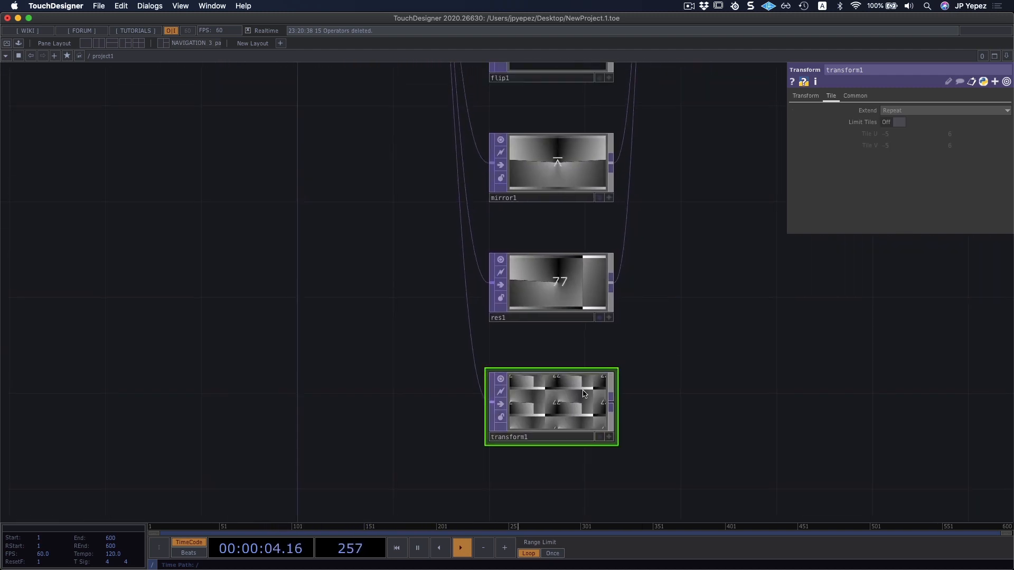
pyautogui.scroll(-6, 631, 340)
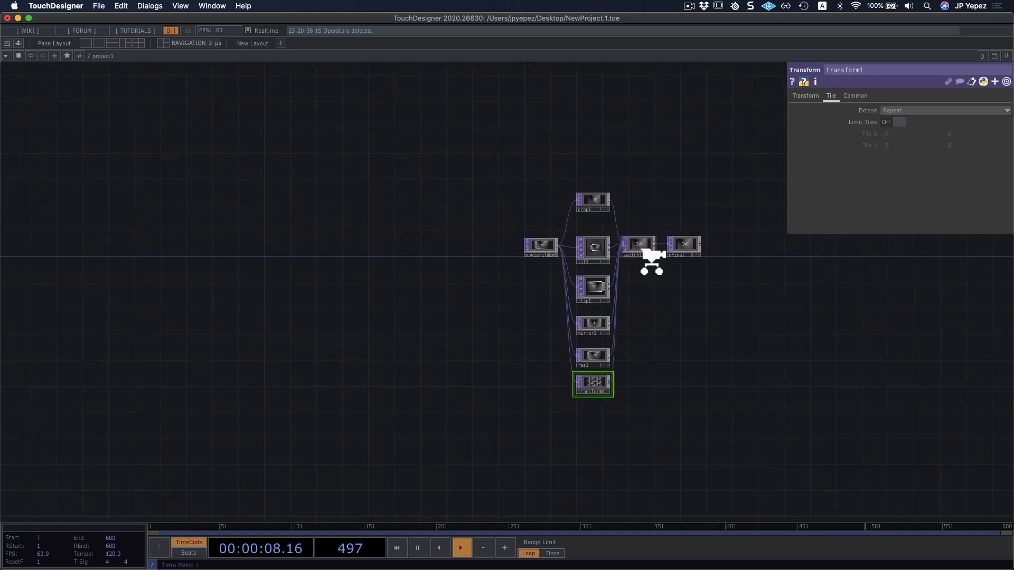
pyautogui.scroll(8, 650, 260)
pyautogui.click(645, 259)
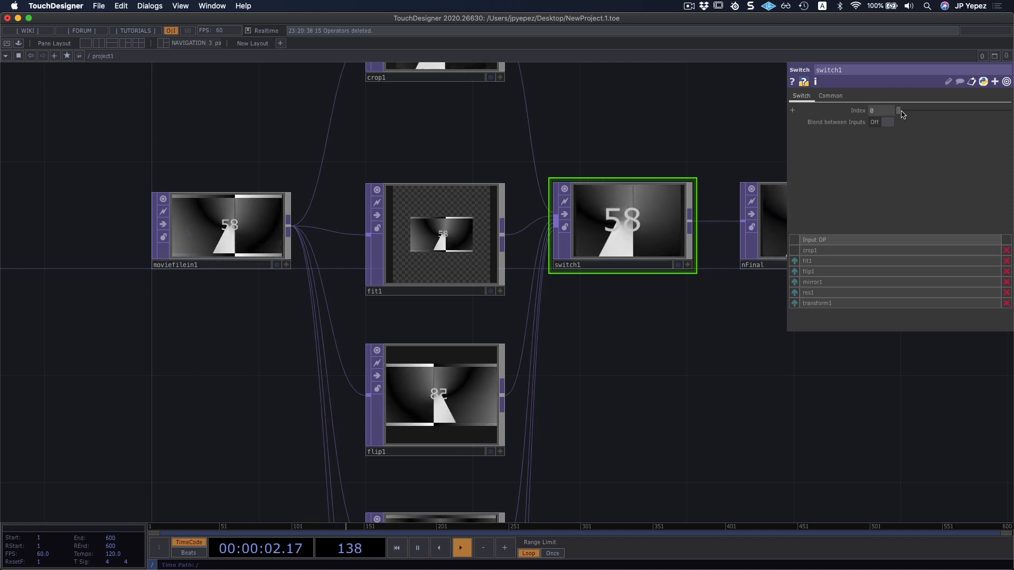
# Scrub the Switch TOP's index back to 0, and try swapping crop1 and fit1 in its input order, restoring crop1 as first input.
pyautogui.moveTo(909, 112); pyautogui.dragTo(883, 113)
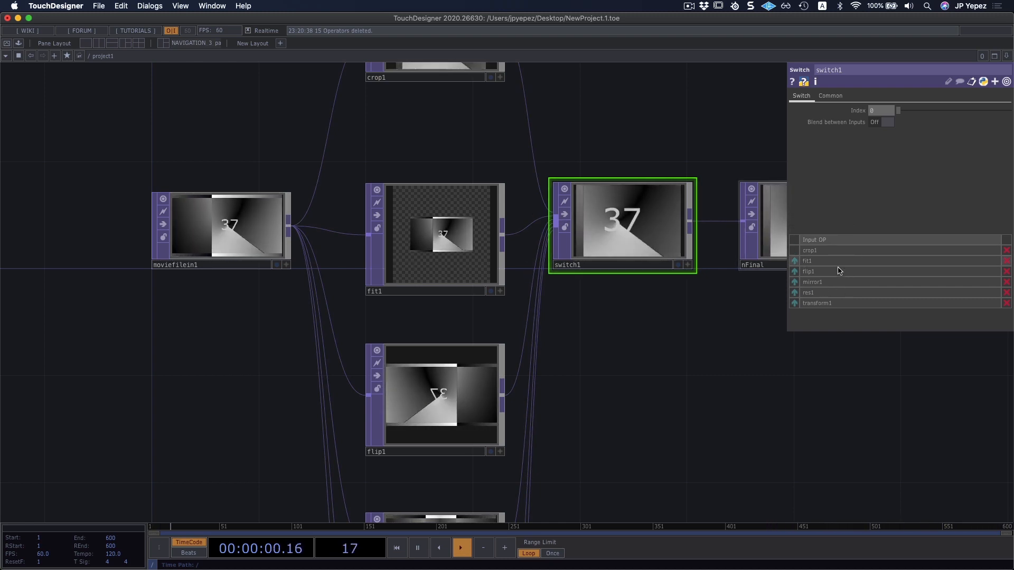
pyautogui.click(795, 261)
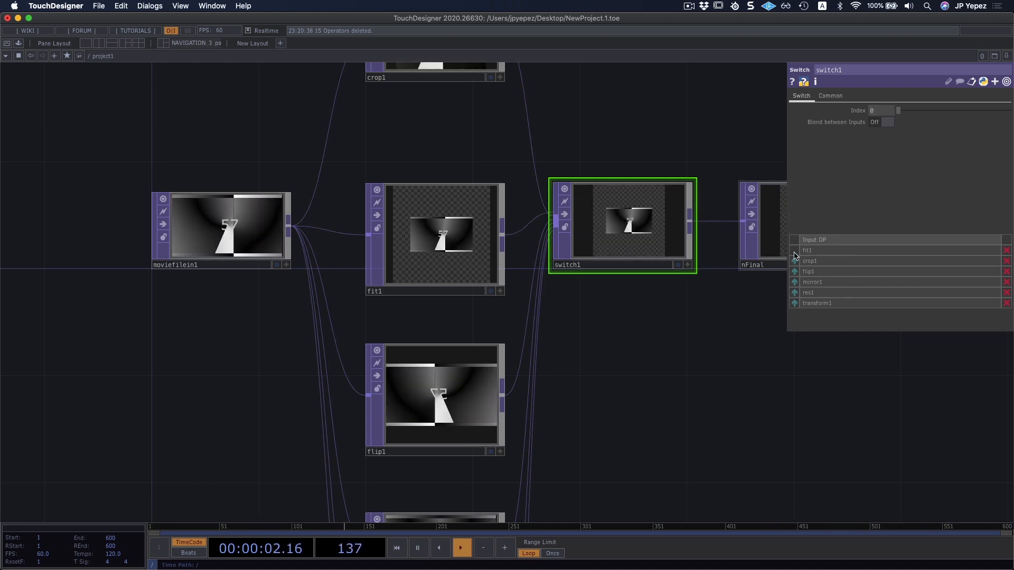
pyautogui.click(795, 261)
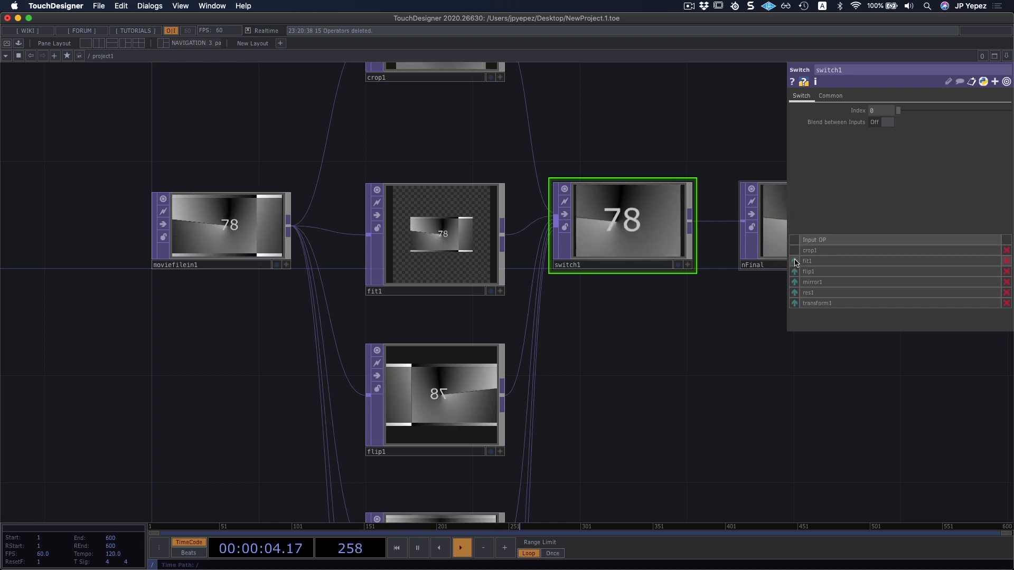
pyautogui.click(795, 260)
pyautogui.click(794, 261)
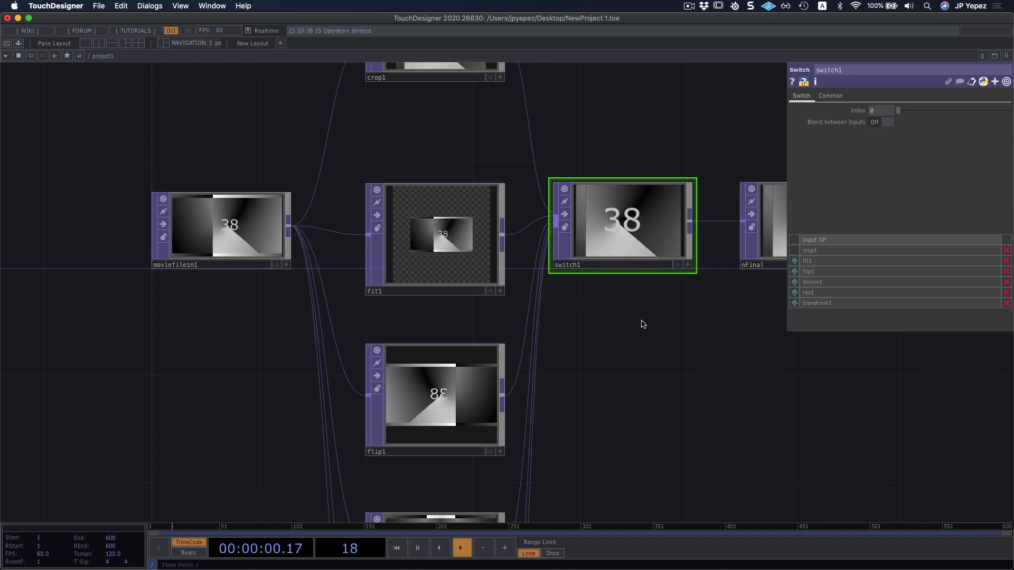
pyautogui.moveTo(633, 336); pyautogui.dragTo(580, 351)
pyautogui.scroll(-2, 580, 350)
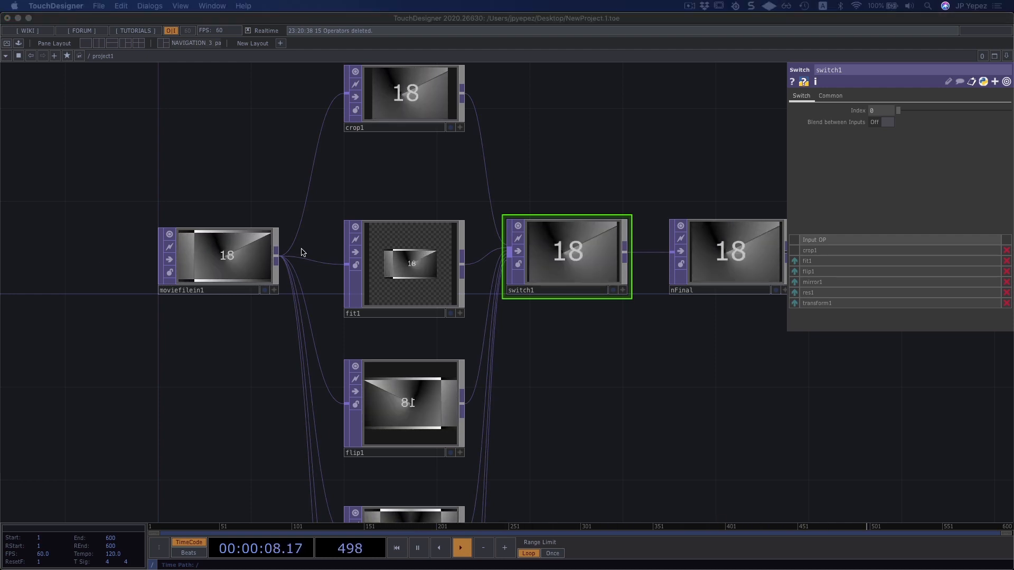
pyautogui.moveTo(555, 175); pyautogui.dragTo(535, 191)
pyautogui.scroll(-2, 536, 193)
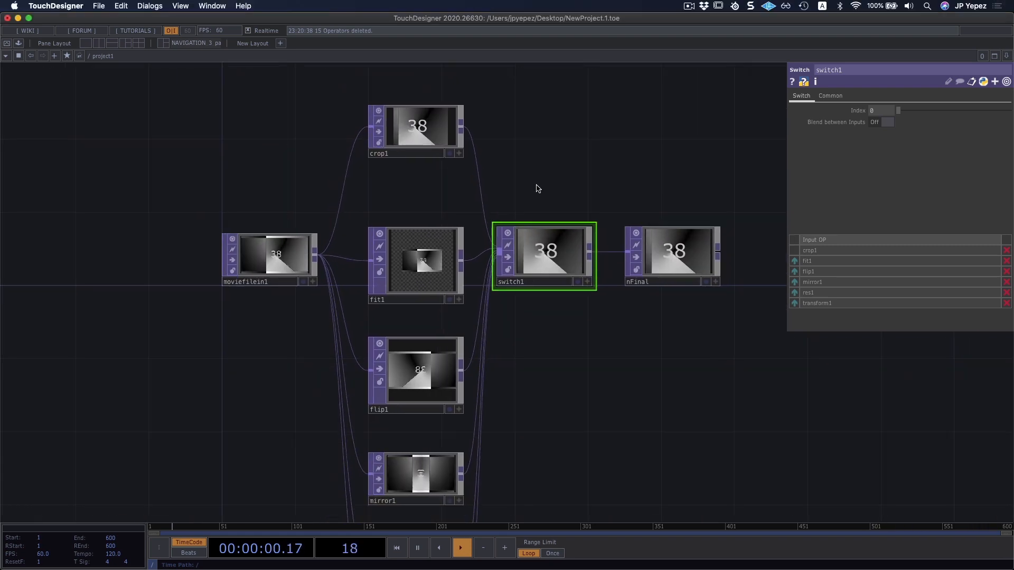
pyautogui.scroll(-2, 565, 357)
pyautogui.moveTo(573, 361); pyautogui.dragTo(561, 315)
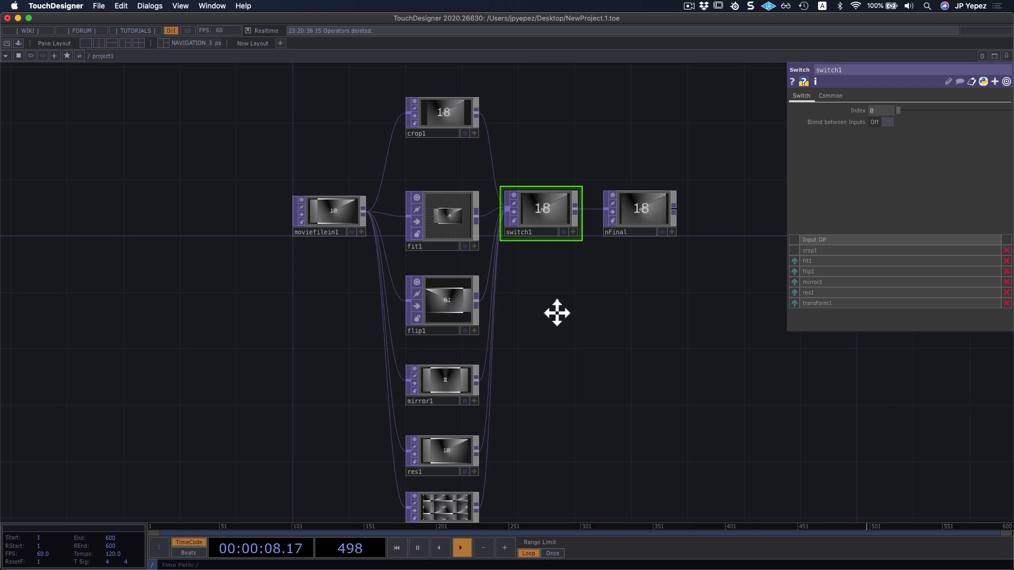
# Delete every operator in the project1 network, from moviefilein1 through nFinal.
pyautogui.moveTo(556, 313)
pyautogui.mouseDown()
pyautogui.moveTo(565, 283)
pyautogui.moveTo(566, 301)
pyautogui.mouseUp()
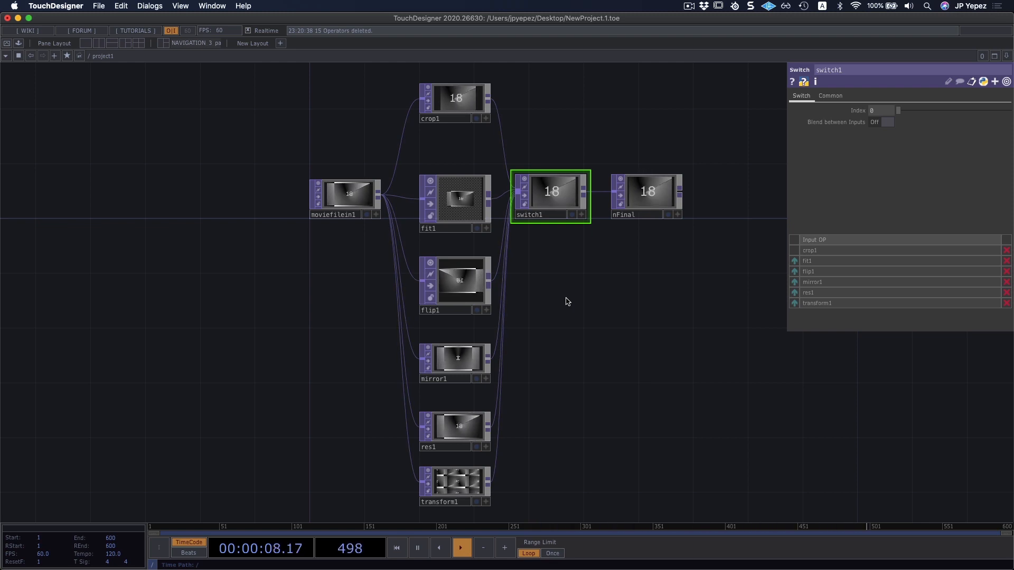
pyautogui.hotkey('ctrl', 'a')
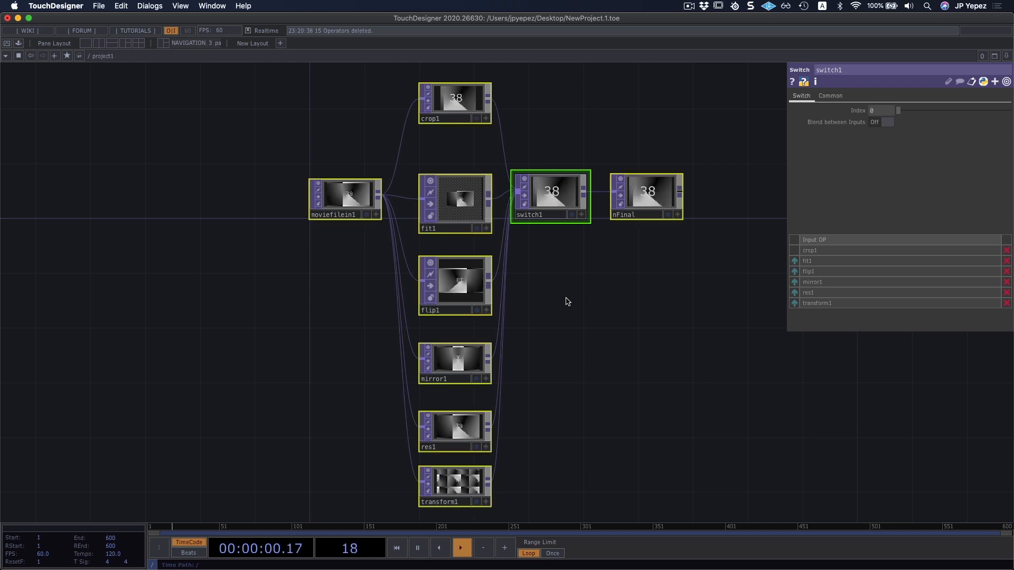
pyautogui.press('Delete')
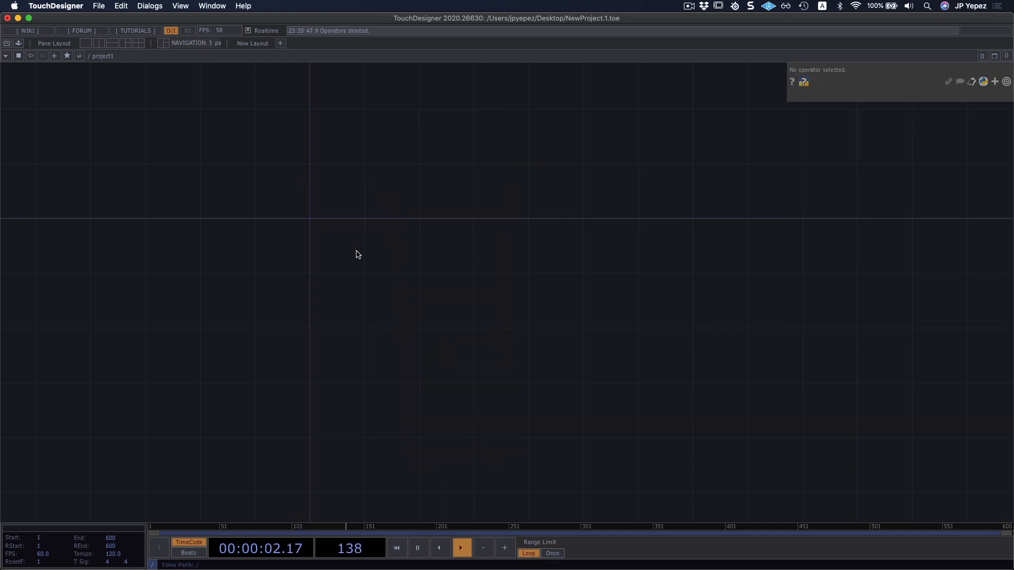
# Paste the copied color network of red, green and blue Constant TOPs with Level TOPs, a Composite TOP and the nColor Null.
pyautogui.moveTo(359, 254); pyautogui.dragTo(376, 290)
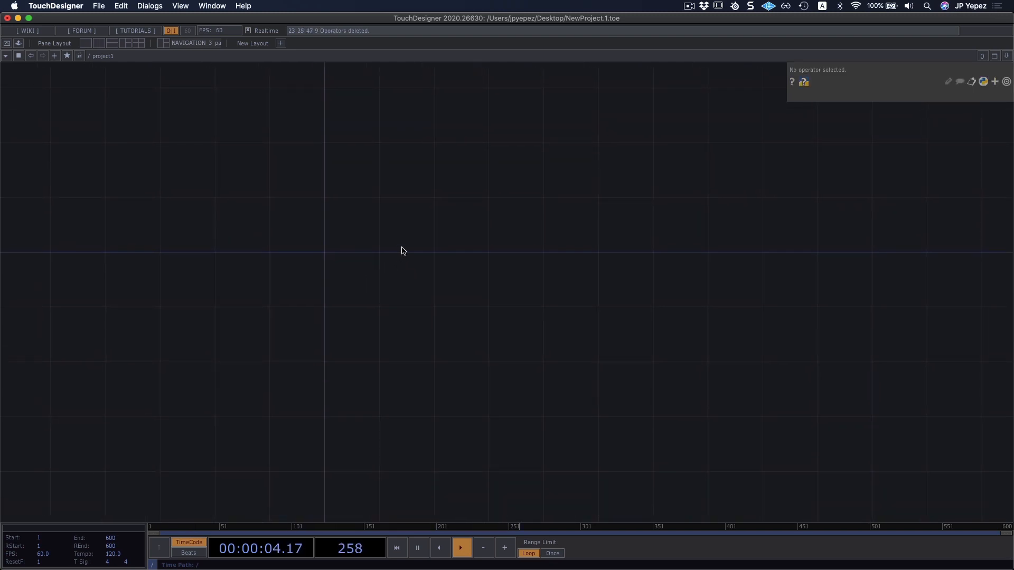
pyautogui.moveTo(401, 251); pyautogui.dragTo(408, 277)
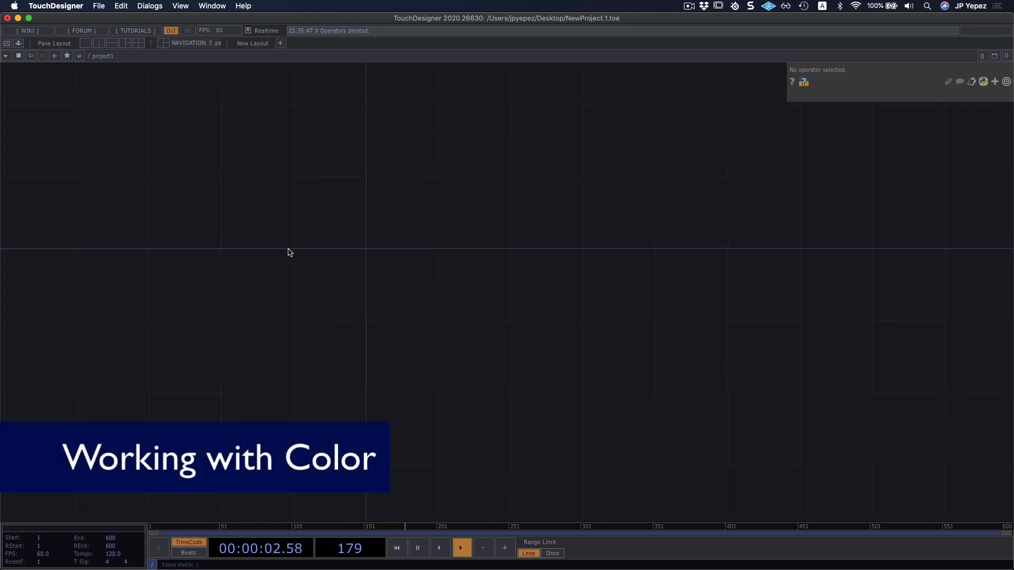
pyautogui.press('super+v')
pyautogui.moveTo(386, 199)
pyautogui.mouseDown()
pyautogui.moveTo(453, 353)
pyautogui.moveTo(448, 384)
pyautogui.mouseUp()
pyautogui.click(462, 133)
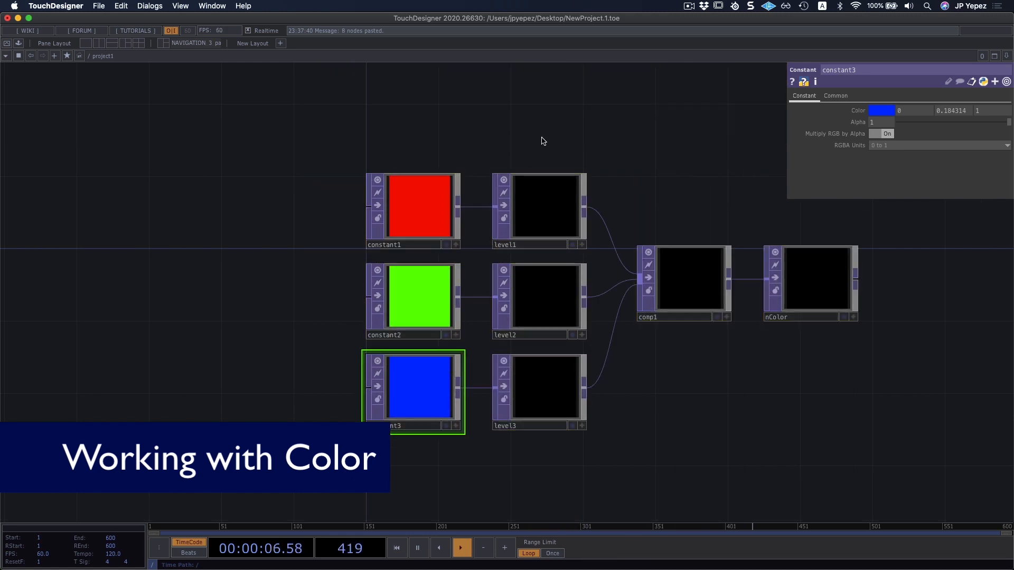
pyautogui.moveTo(541, 138); pyautogui.dragTo(494, 136)
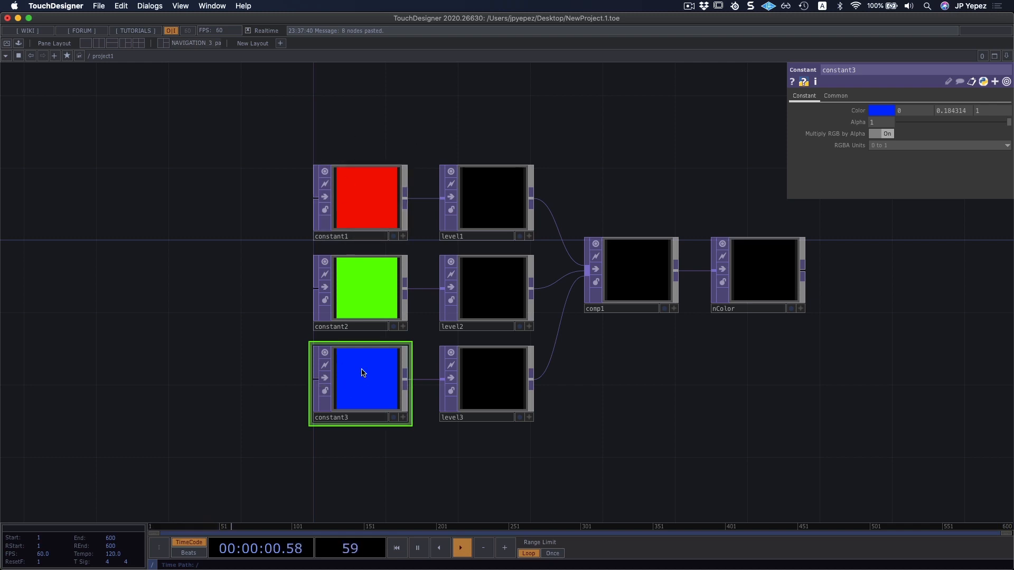
# Review the red Constant TOP's parameters, the list of available TOPs, and the Composite TOP's parameters.
pyautogui.click(375, 181)
pyautogui.press('Tab')
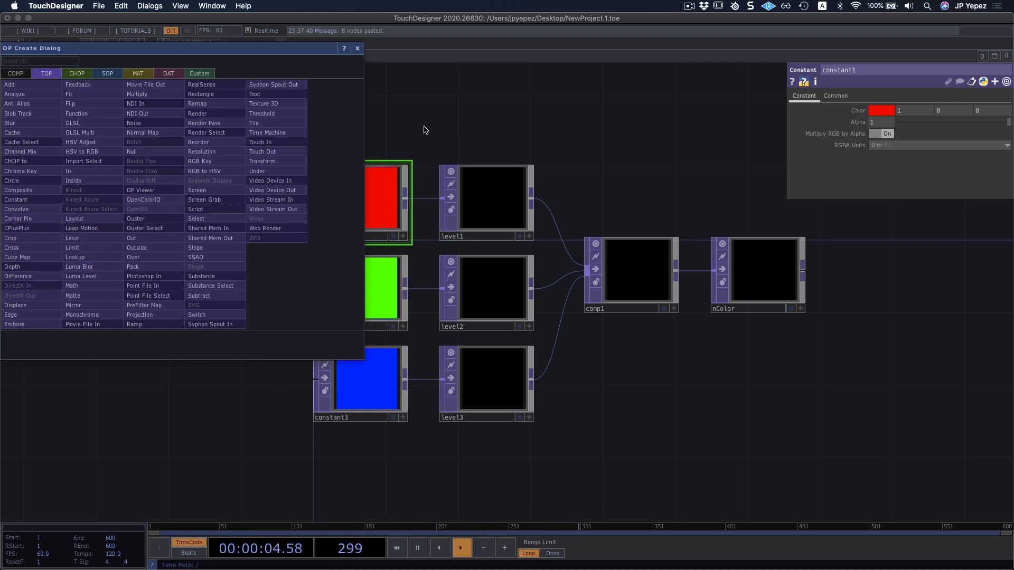
pyautogui.click(465, 139)
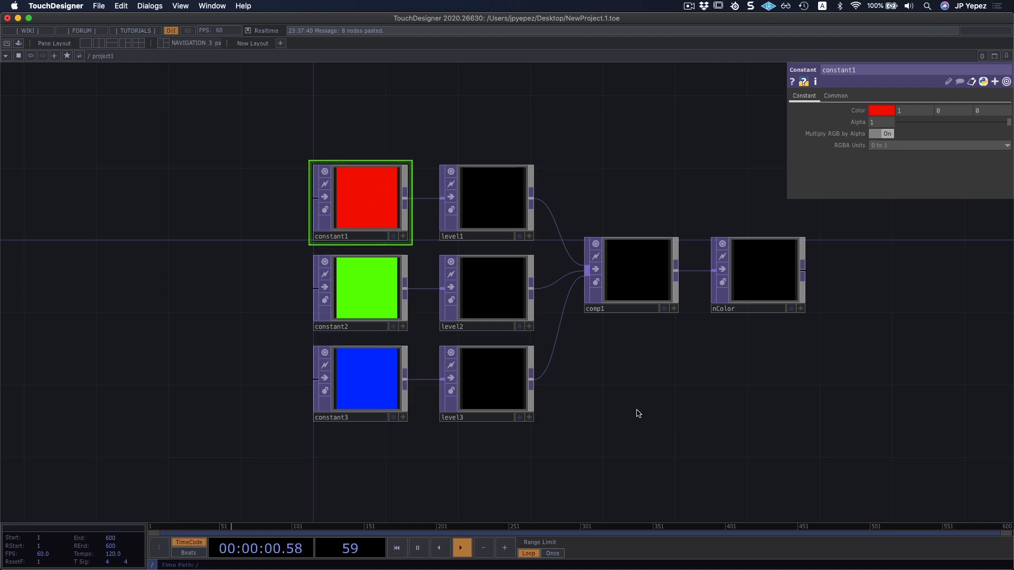
pyautogui.moveTo(638, 414); pyautogui.dragTo(564, 377)
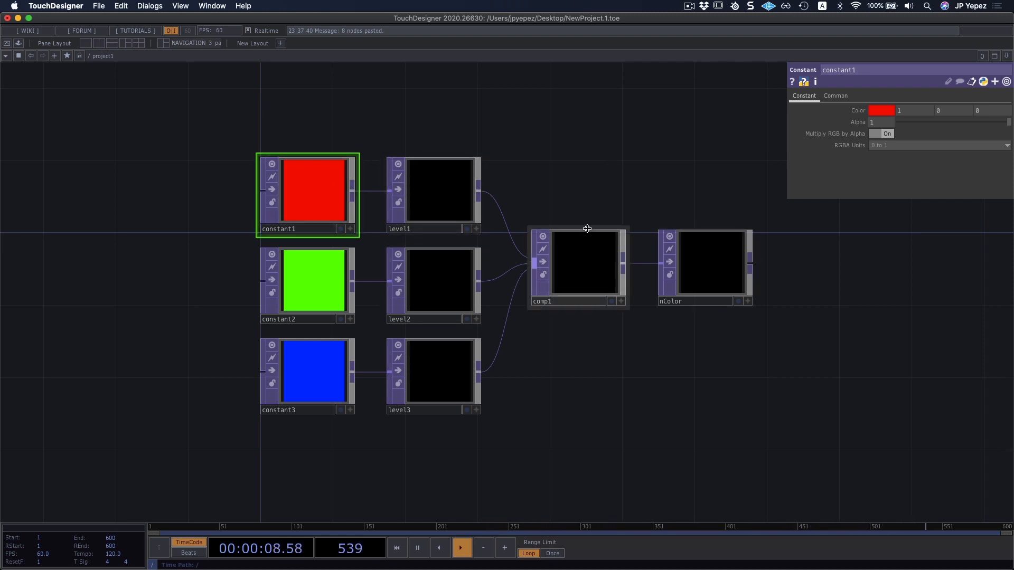
pyautogui.click(584, 247)
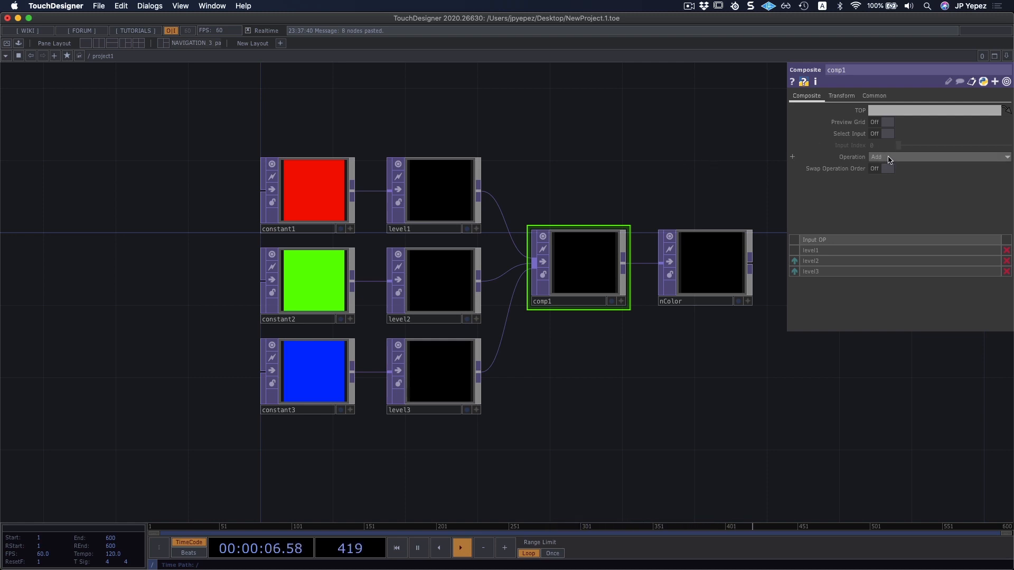
# Raise Brightness 1 to 0.905 on the red branch's Level TOP and to 0.638 on the blue branch's Level TOP.
pyautogui.click(446, 194)
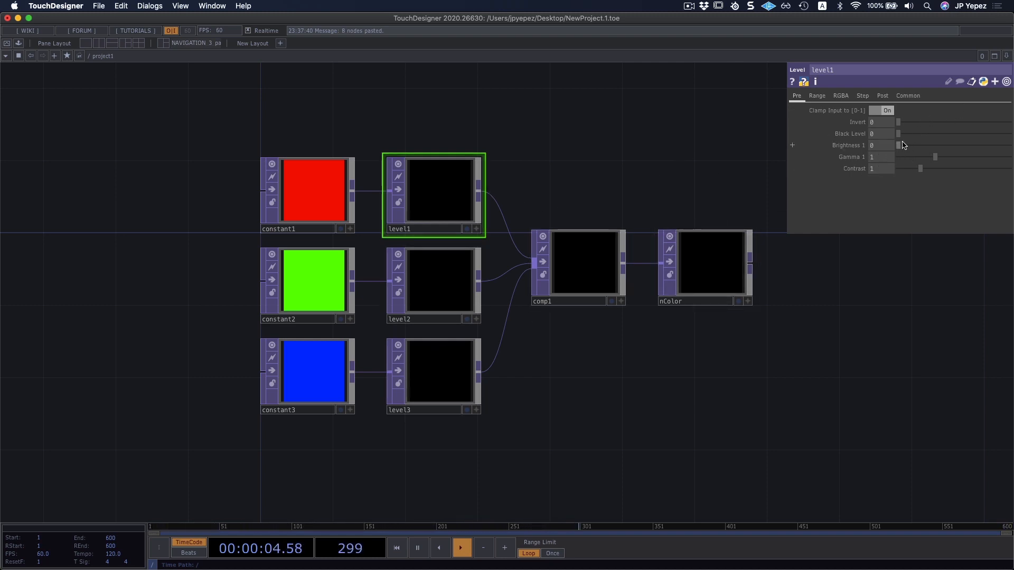
pyautogui.moveTo(899, 145); pyautogui.dragTo(951, 151)
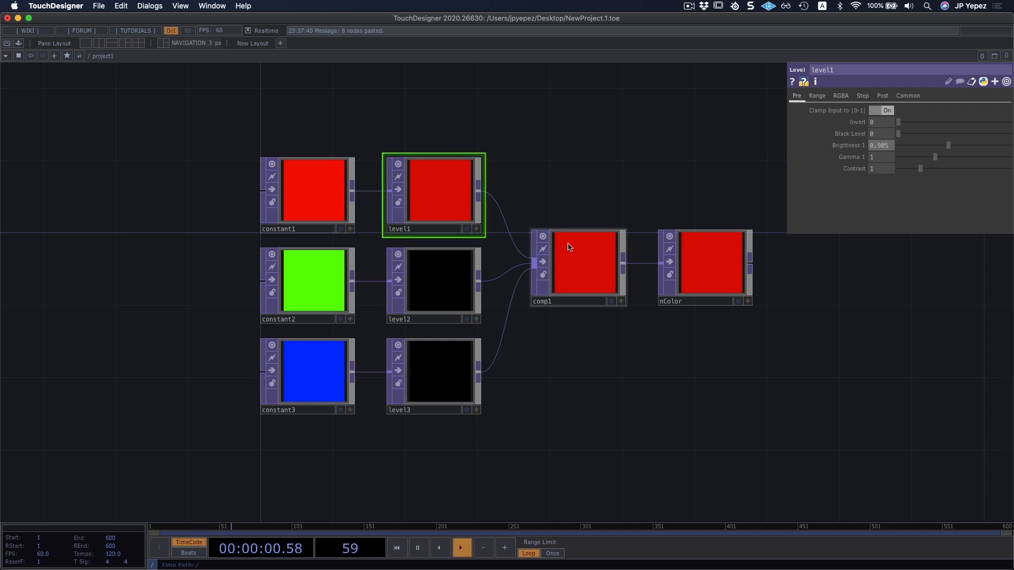
pyautogui.click(438, 363)
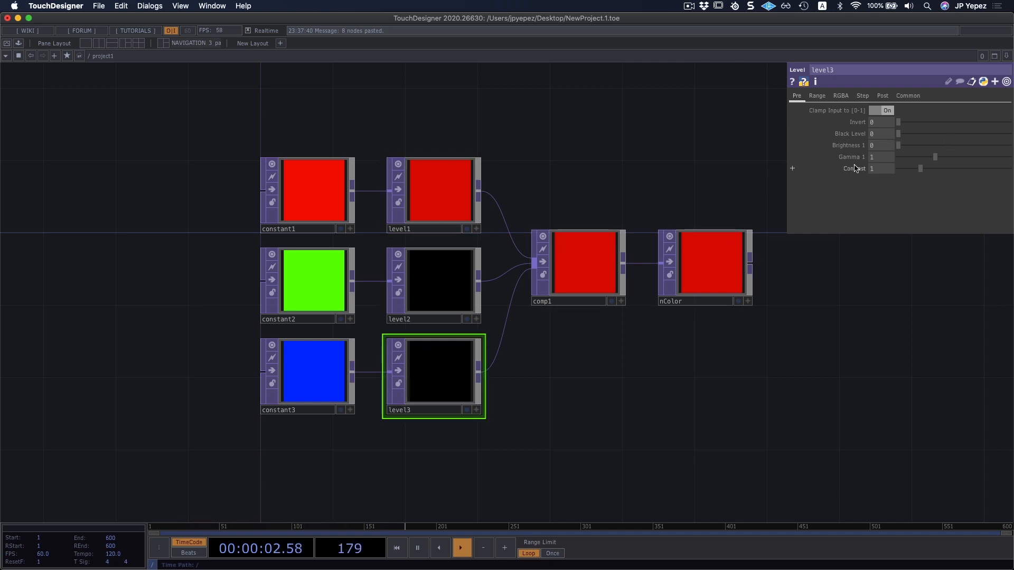
pyautogui.moveTo(902, 145); pyautogui.dragTo(935, 149)
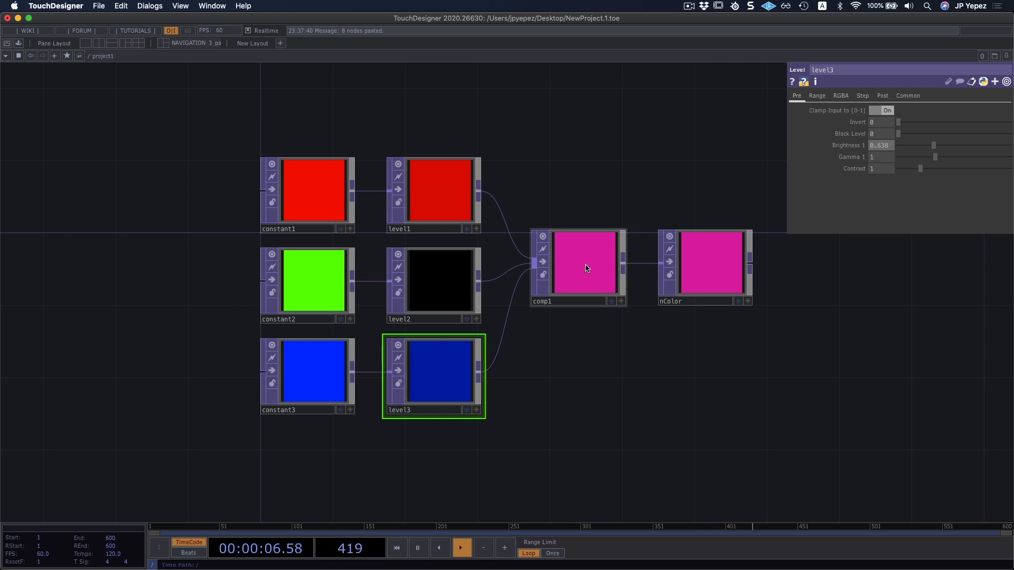
# Set Brightness 1 to 0.638 on the green branch's Level TOP and lower it to 0.419 on the red branch's.
pyautogui.click(446, 272)
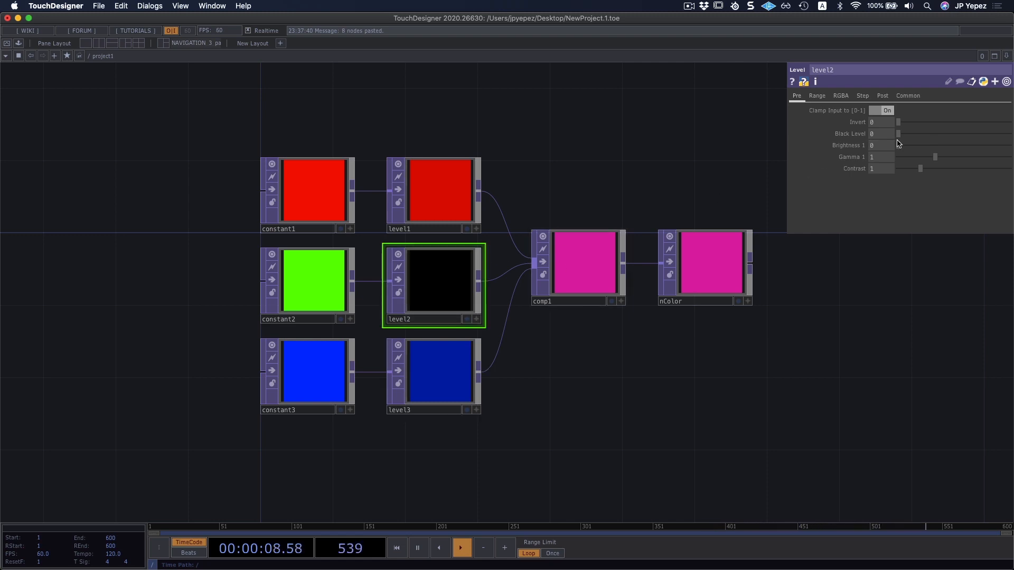
pyautogui.moveTo(899, 144); pyautogui.dragTo(934, 149)
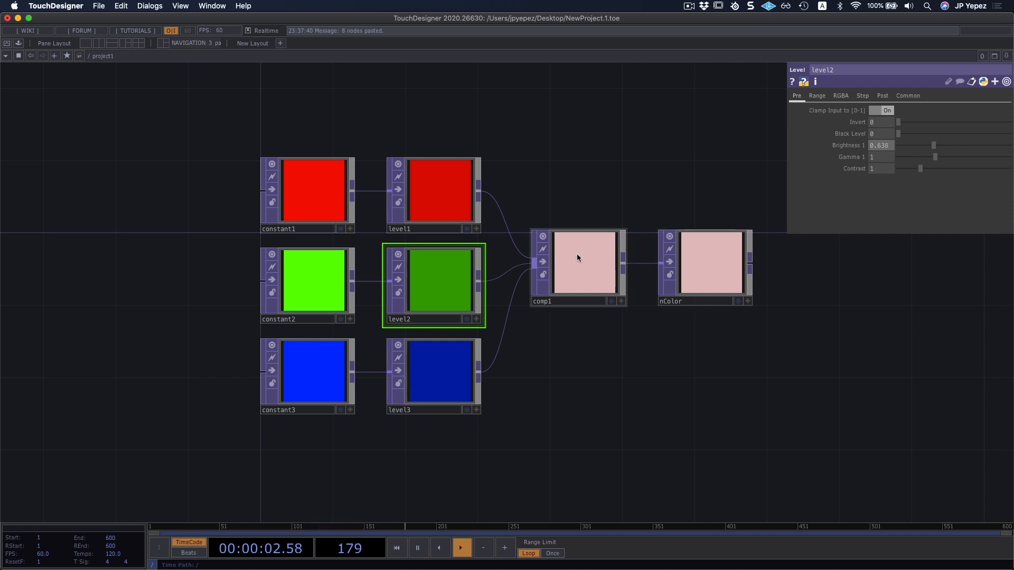
pyautogui.click(450, 195)
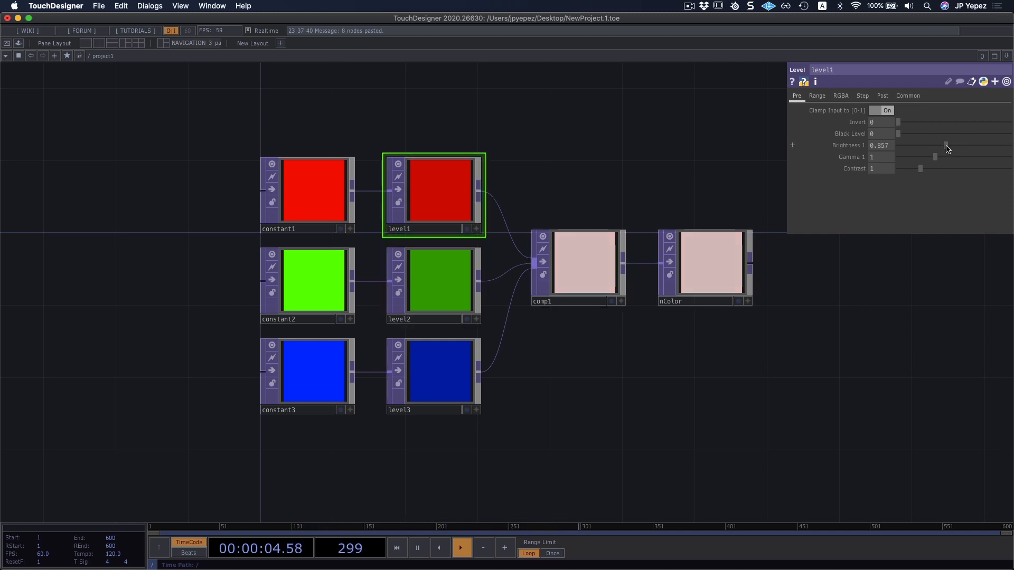
pyautogui.moveTo(947, 149); pyautogui.dragTo(921, 148)
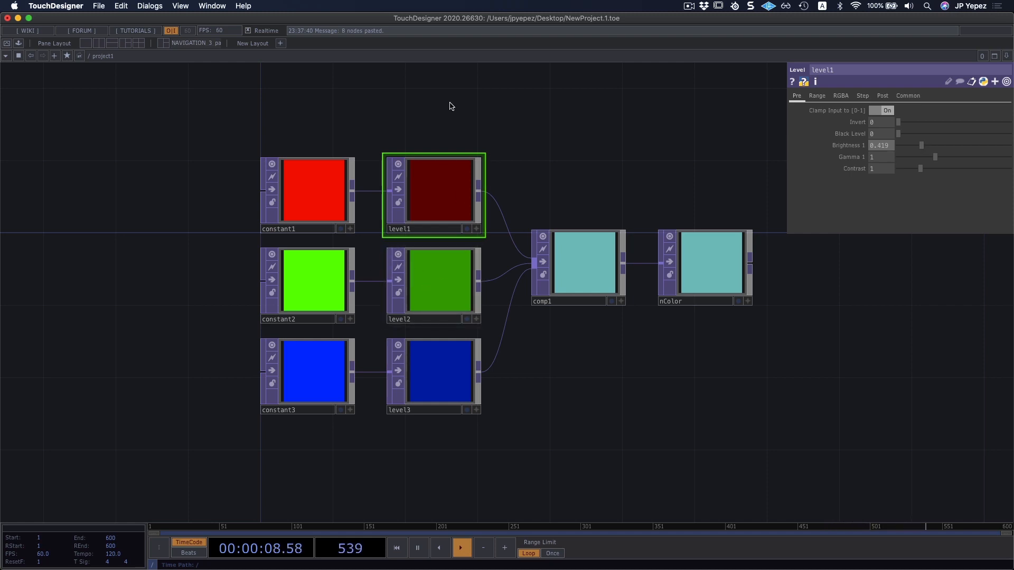
# Select all three Level TOPs and lower their Brightness 1 together to 0.
pyautogui.moveTo(451, 105); pyautogui.dragTo(407, 467)
pyautogui.moveTo(923, 144); pyautogui.dragTo(858, 147)
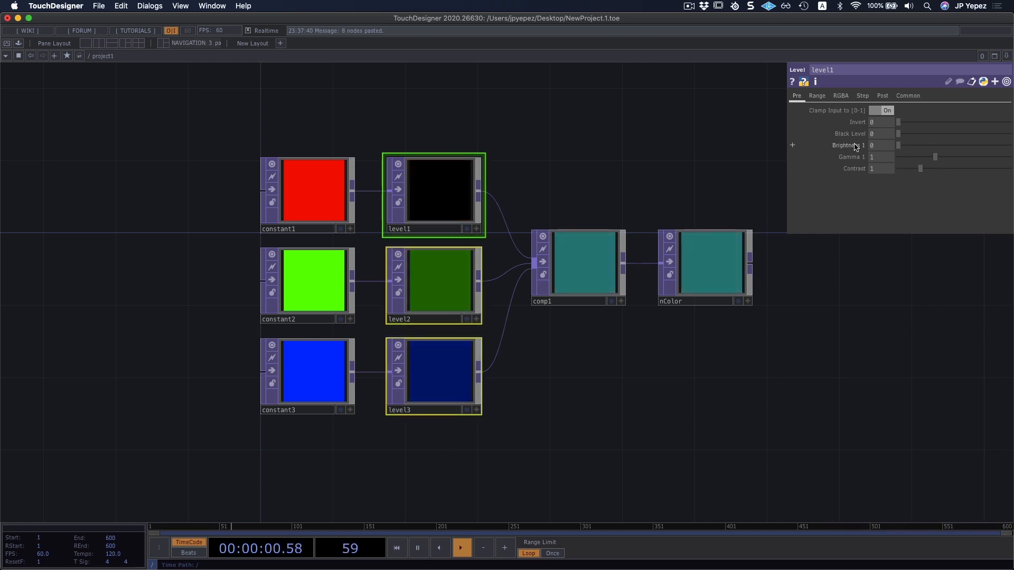
pyautogui.click(632, 187)
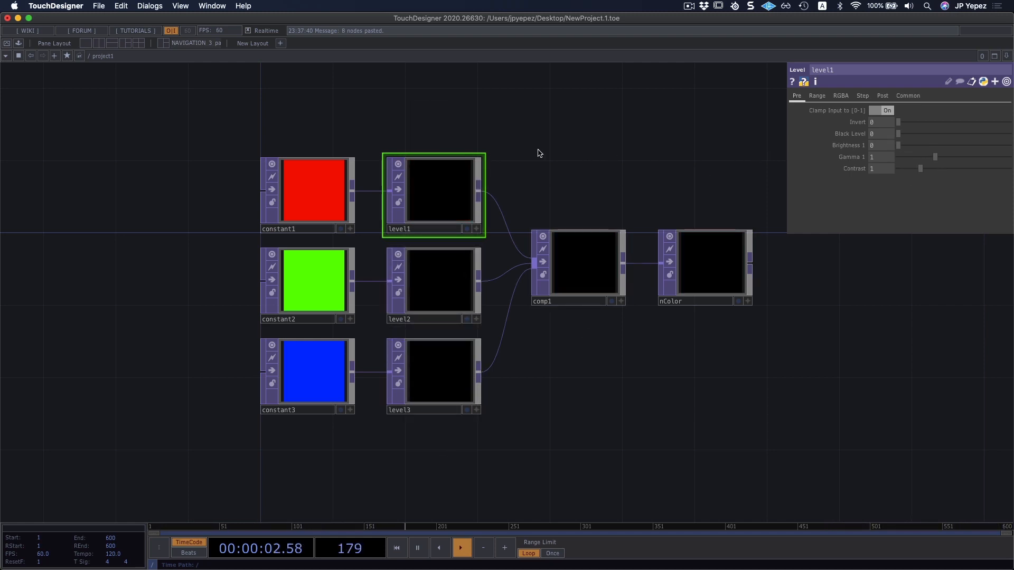
# Select all three Level TOPs and raise their Brightness 1 together to 0.533.
pyautogui.moveTo(458, 113); pyautogui.dragTo(414, 445)
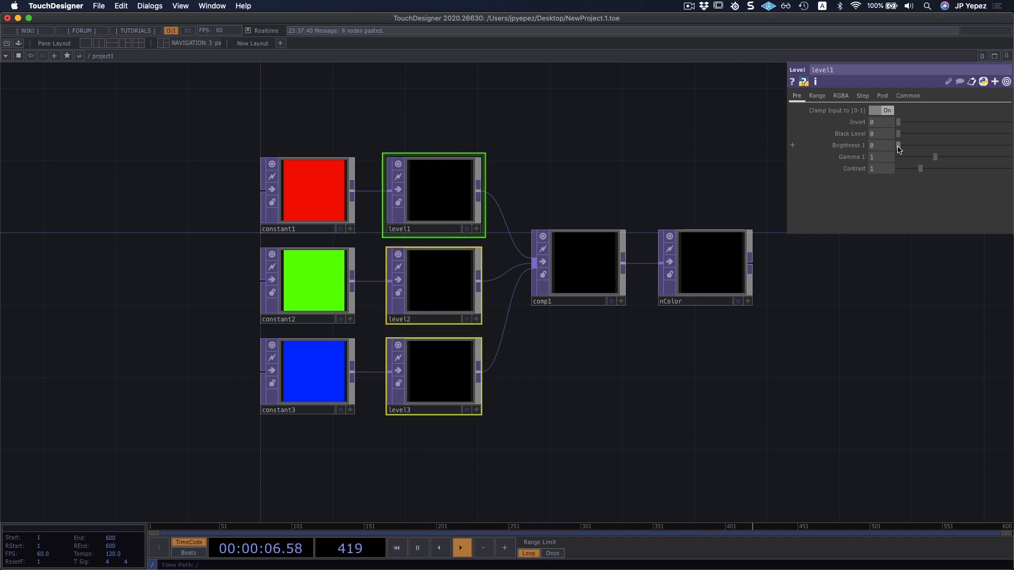
pyautogui.moveTo(899, 148); pyautogui.dragTo(928, 150)
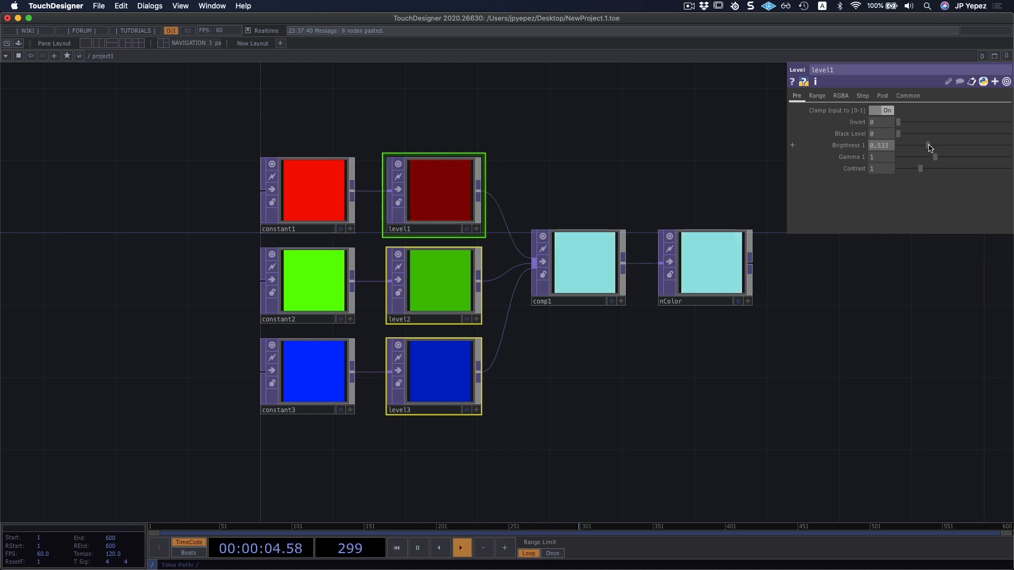
pyautogui.click(617, 165)
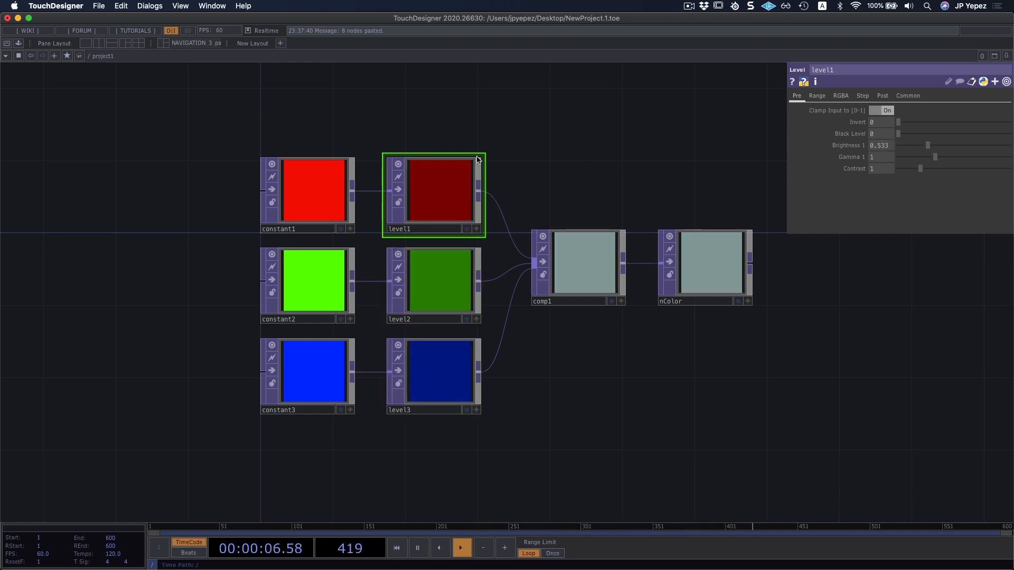
# Open the color picker for the red Constant TOP to examine its swatches and HSV and RGB controls.
pyautogui.click(309, 188)
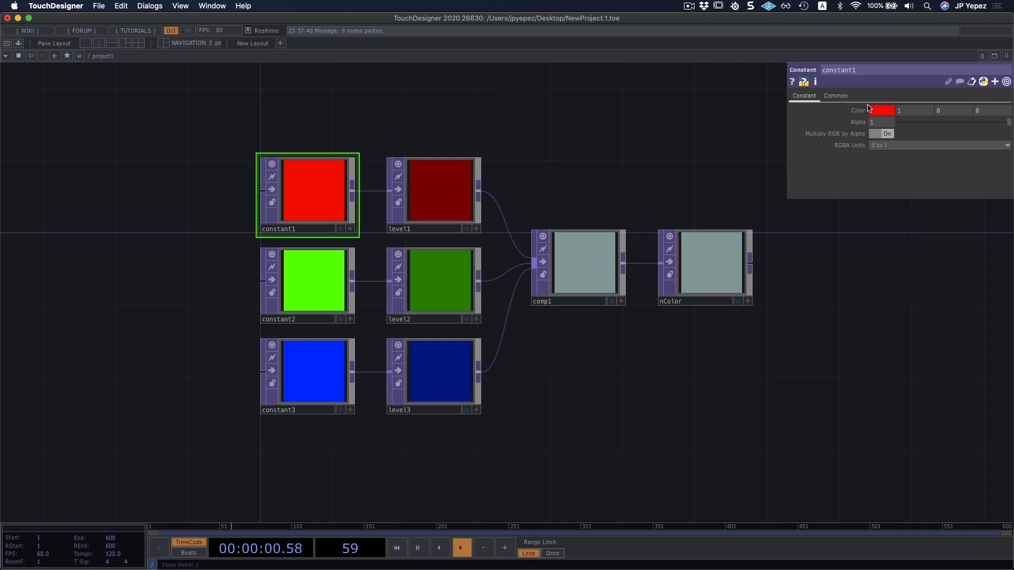
pyautogui.click(875, 112)
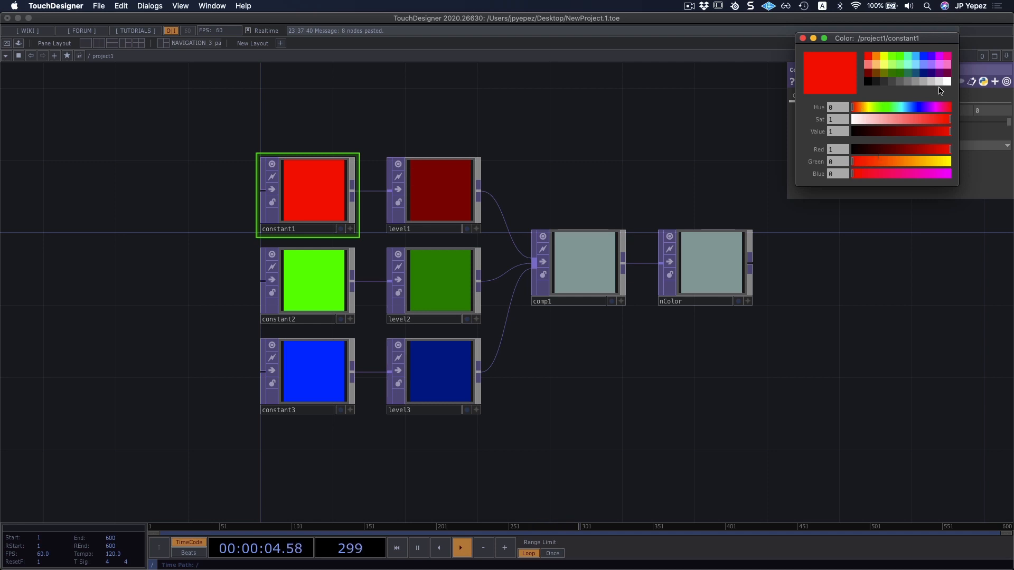
pyautogui.click(566, 159)
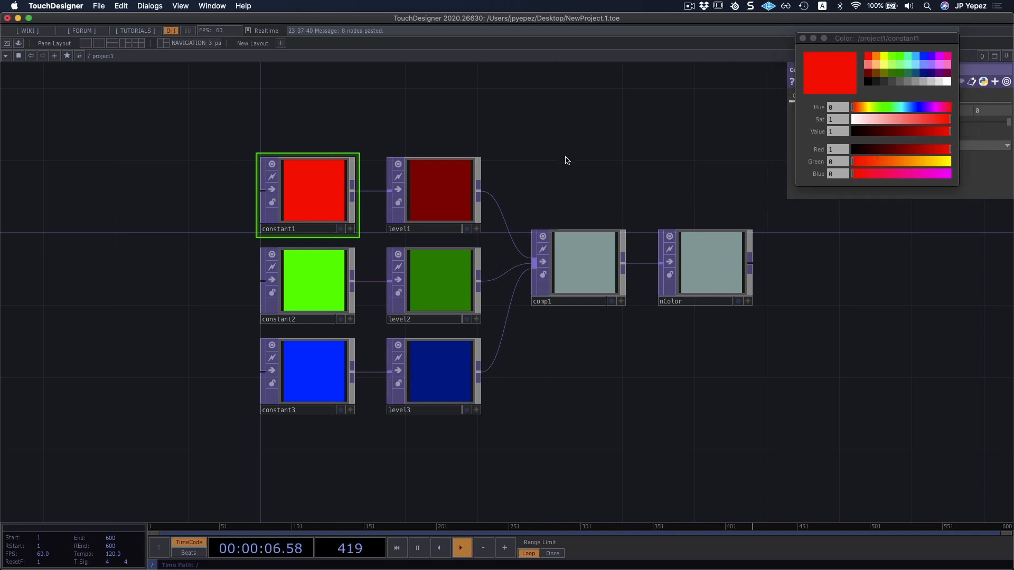
# Add a Constant TOP to the network and place it below the blue Constant TOP.
pyautogui.moveTo(714, 348); pyautogui.dragTo(754, 217)
pyautogui.press('Tab')
pyautogui.write('cons')
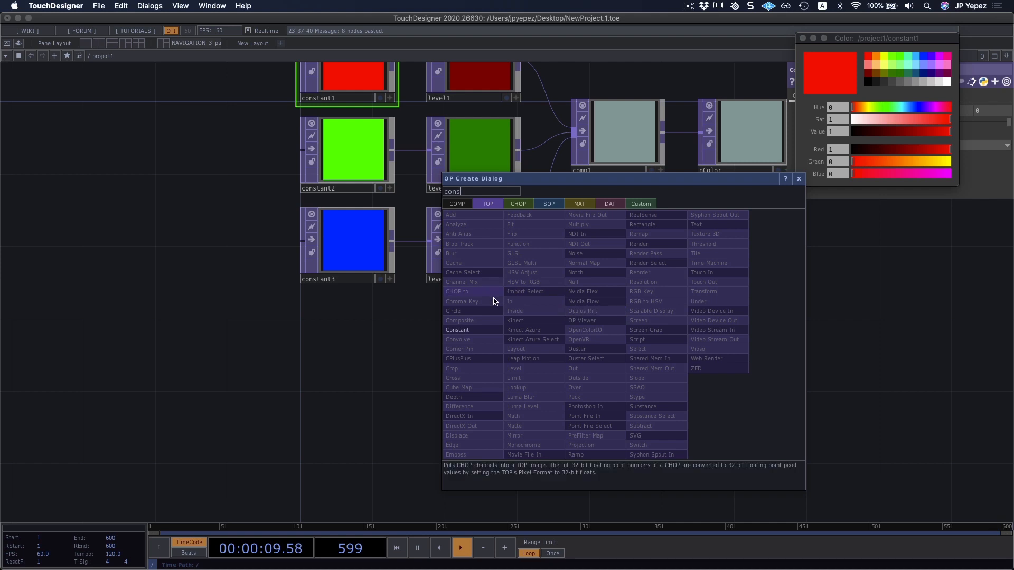
pyautogui.click(485, 328)
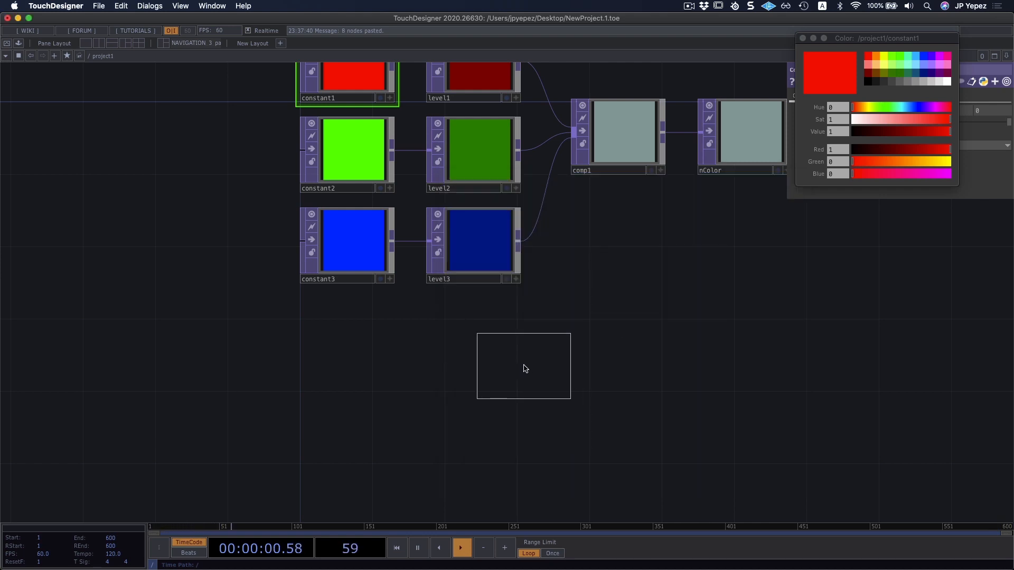
pyautogui.click(524, 366)
pyautogui.moveTo(536, 373); pyautogui.dragTo(375, 406)
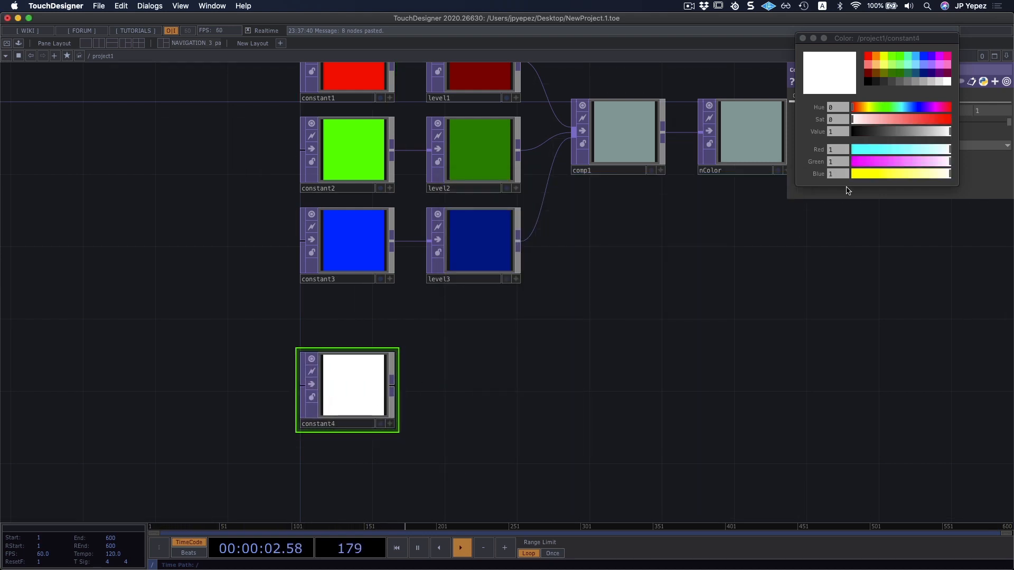
# Mix a light cyan for the new Constant TOP in the color picker, with hue 183, saturation 0.438 and value 0.865.
pyautogui.moveTo(874, 54); pyautogui.dragTo(867, 99)
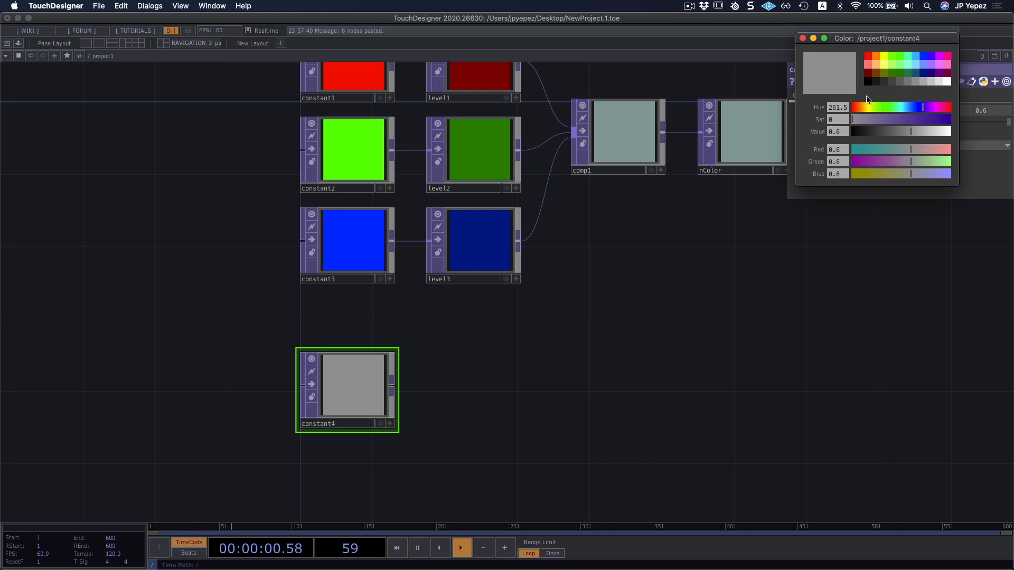
pyautogui.moveTo(925, 111); pyautogui.dragTo(917, 112)
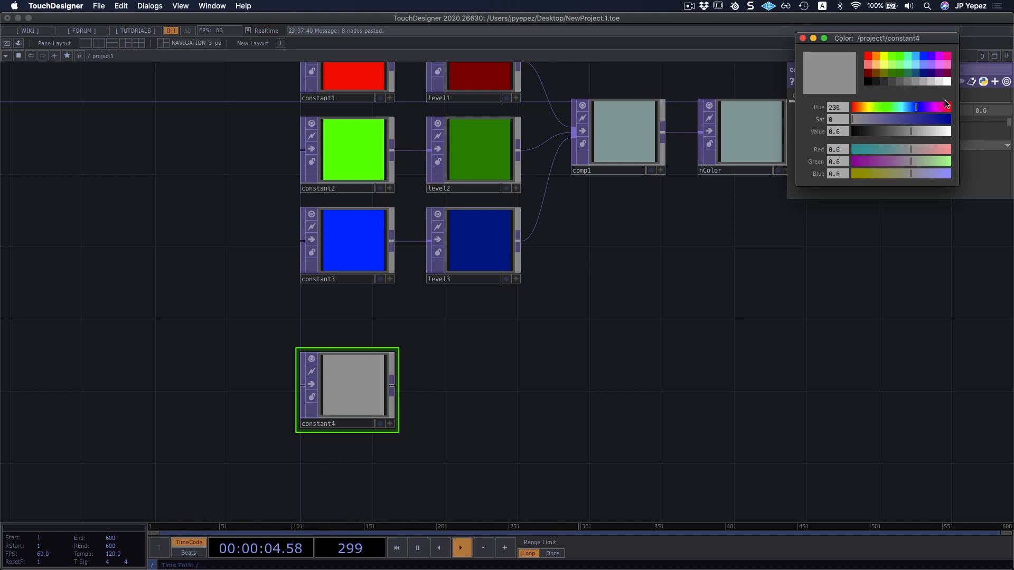
pyautogui.moveTo(947, 105); pyautogui.dragTo(940, 134)
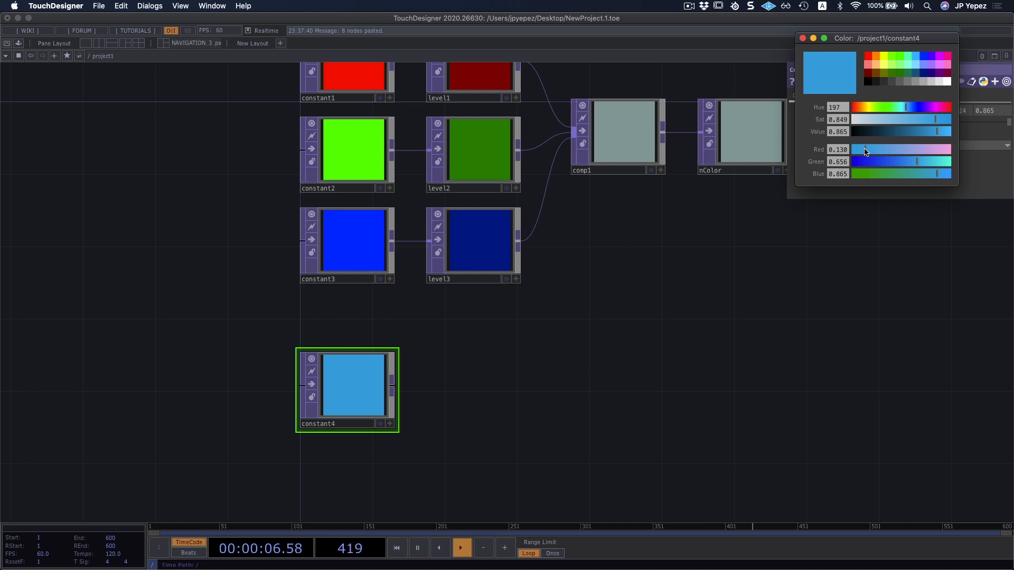
pyautogui.moveTo(865, 151); pyautogui.dragTo(901, 150)
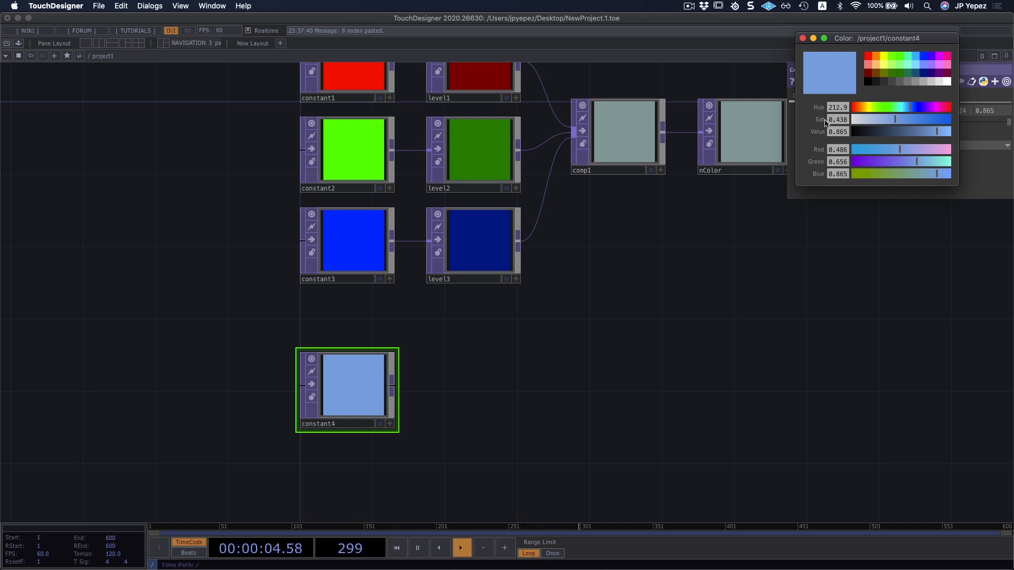
pyautogui.moveTo(913, 109); pyautogui.dragTo(903, 112)
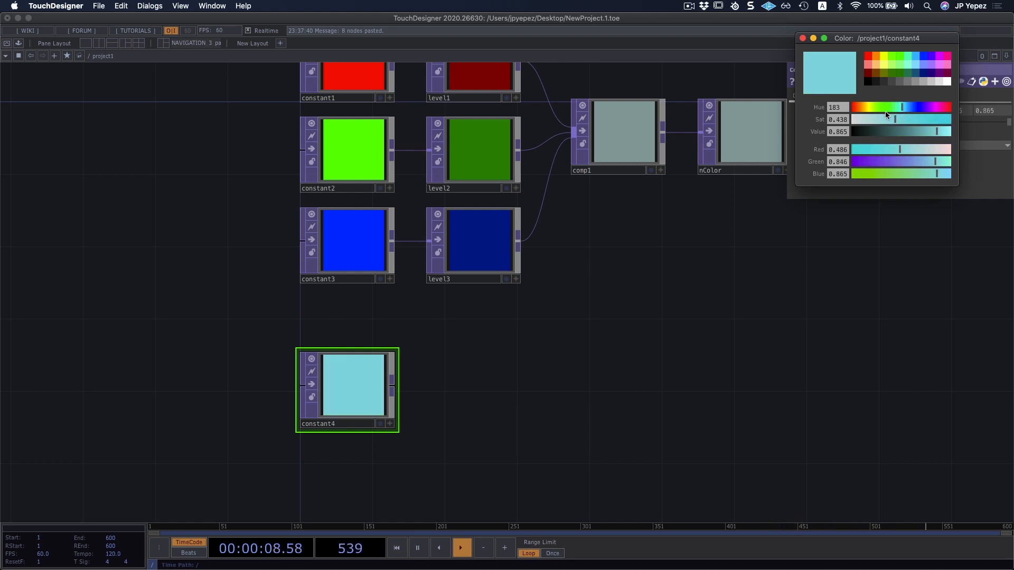
# Close the color picker and delete the light cyan Constant TOP.
pyautogui.moveTo(740, 240); pyautogui.dragTo(697, 255)
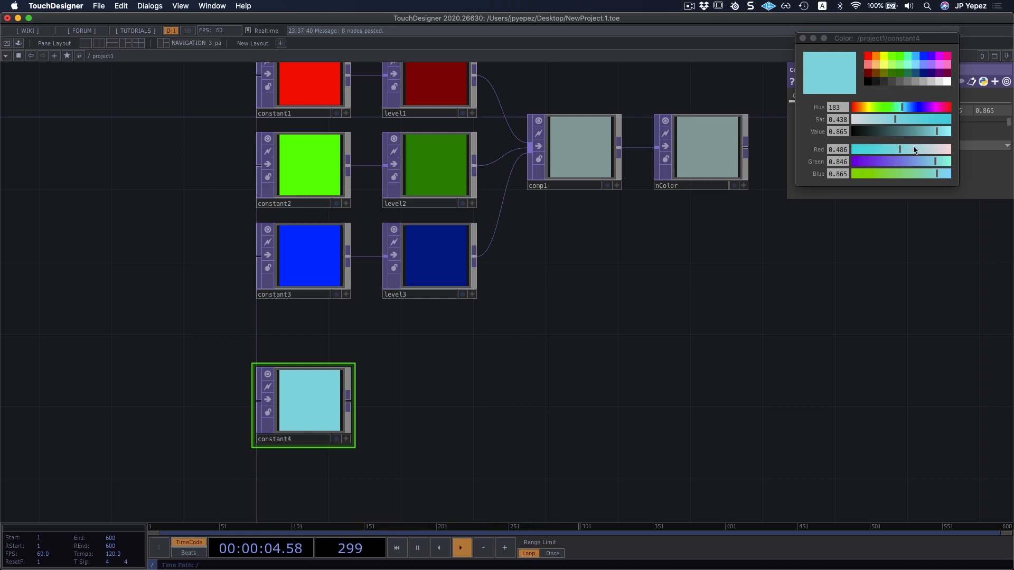
pyautogui.click(803, 38)
pyautogui.scroll(3, 433, 229)
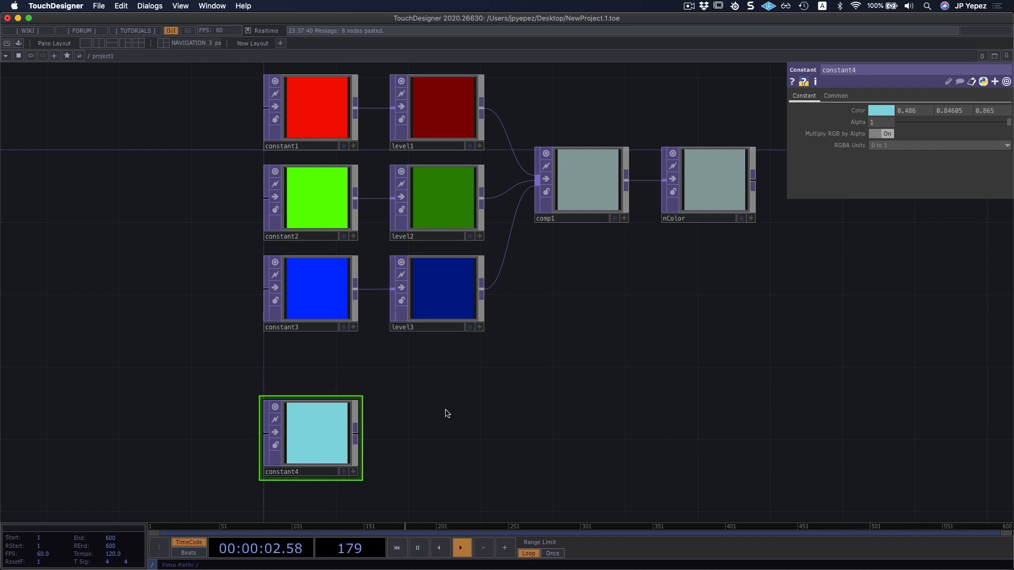
pyautogui.press('Delete')
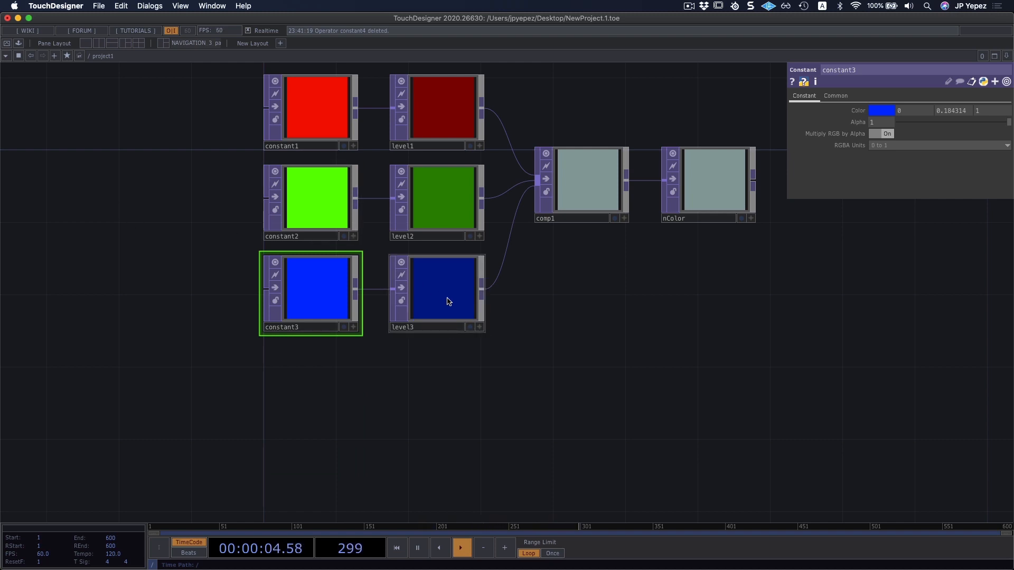